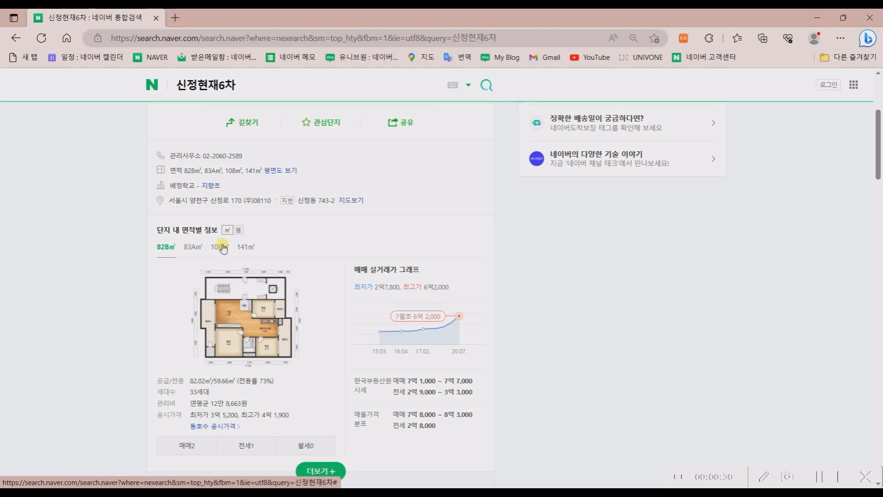
Open the enlarged floor plan of the 108㎡ unit and display its mirrored (대칭형) layout.
{"action": "left_click", "coordinate": [223, 248]}
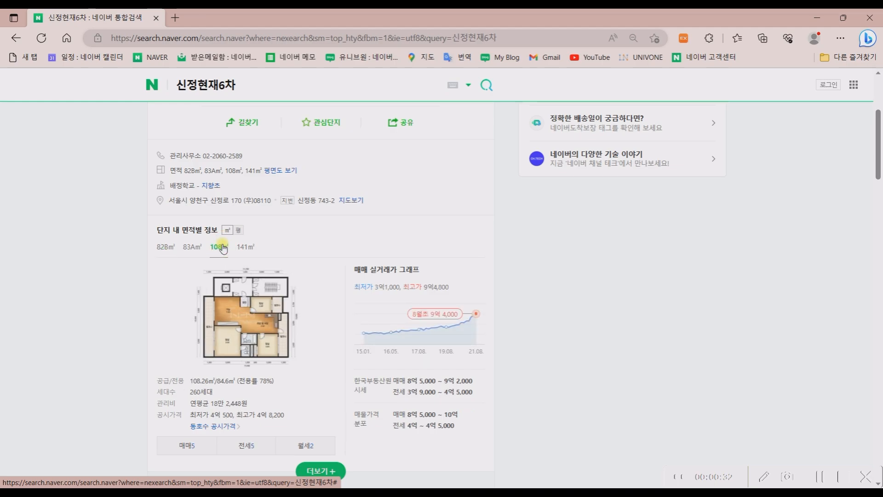
{"action": "left_click", "coordinate": [232, 310]}
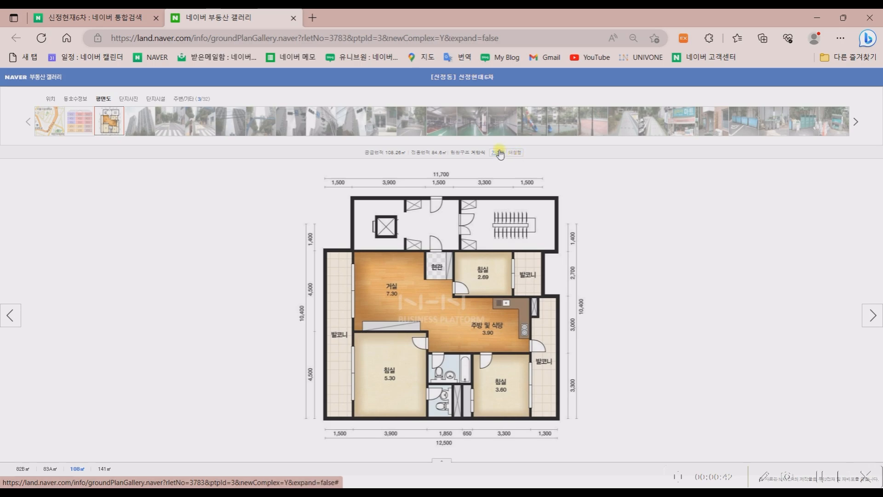
{"action": "left_click", "coordinate": [515, 153]}
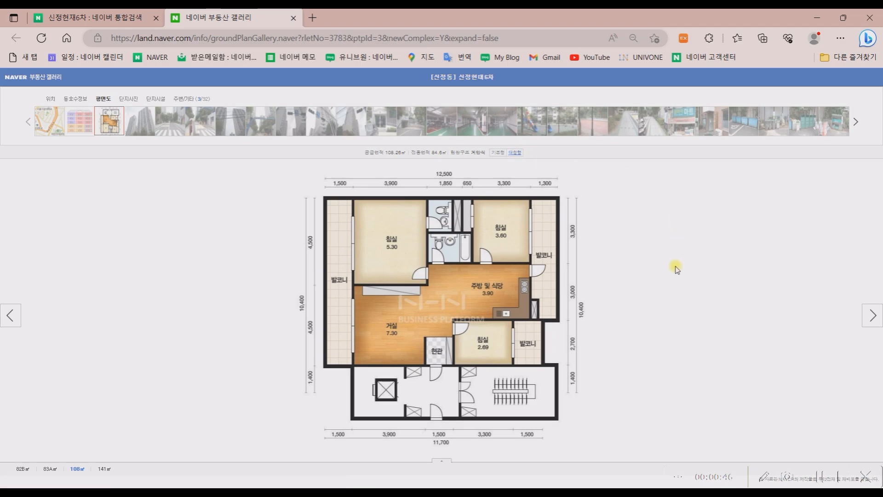
{"action": "right_click", "coordinate": [416, 298]}
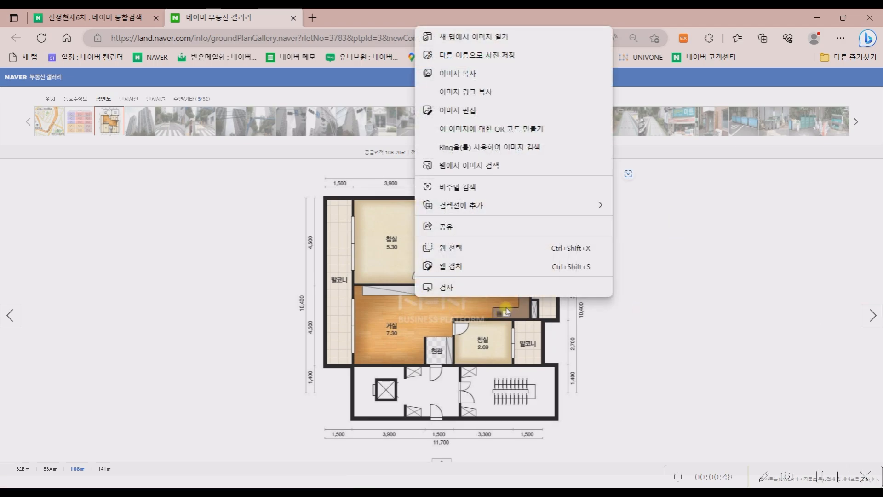
{"action": "left_click", "coordinate": [496, 56]}
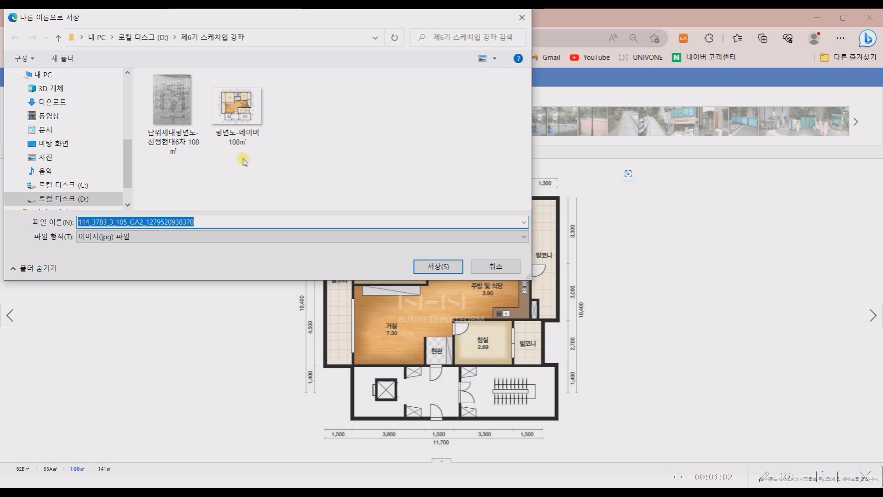
{"action": "left_click", "coordinate": [495, 267]}
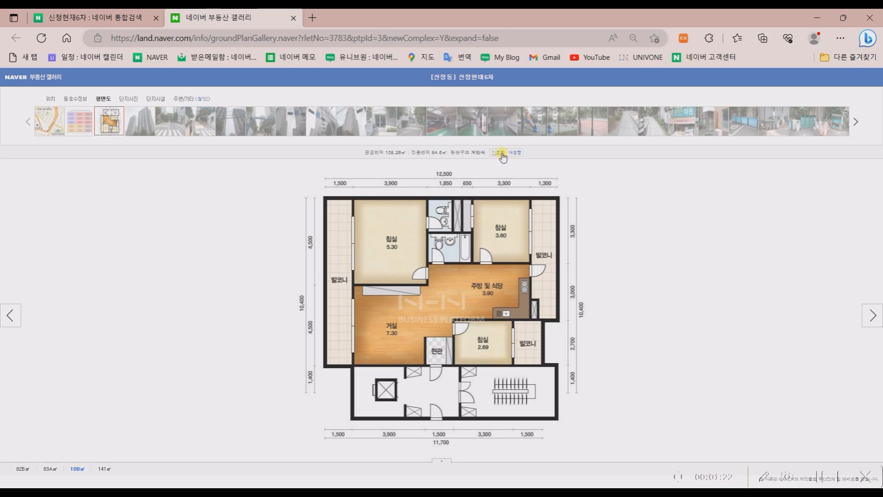
Compare the basic (기본형) and mirrored (대칭형) layouts of the 108㎡ floor plan.
{"action": "left_click", "coordinate": [498, 153]}
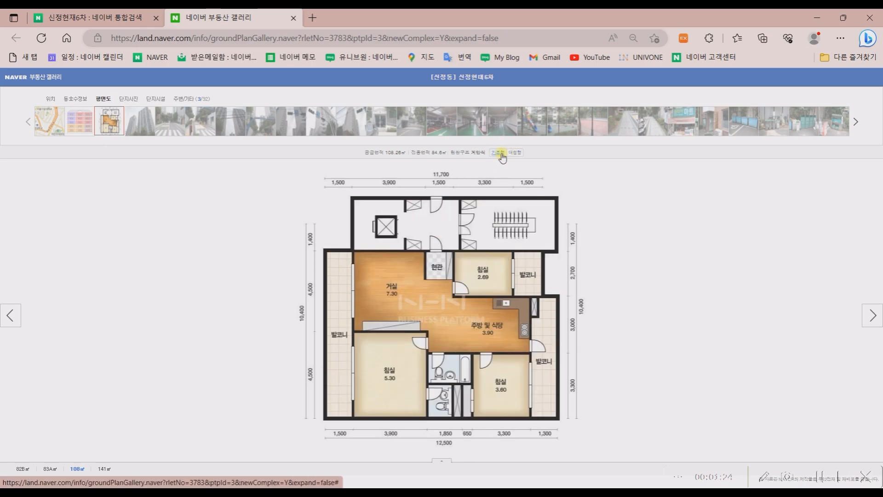
{"action": "left_click", "coordinate": [515, 153]}
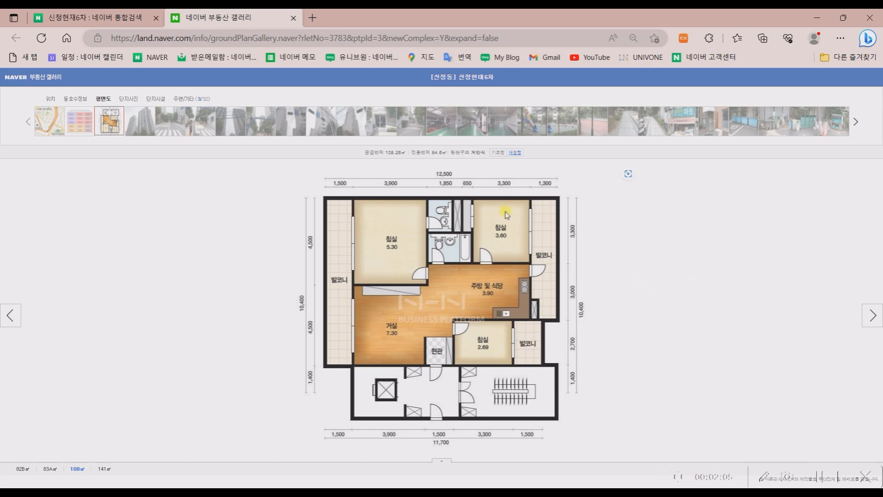
Minimize the browser and switch to SketchUp, creating a new model from the 20210607 Setting template in millimetres.
{"action": "left_click", "coordinate": [818, 18]}
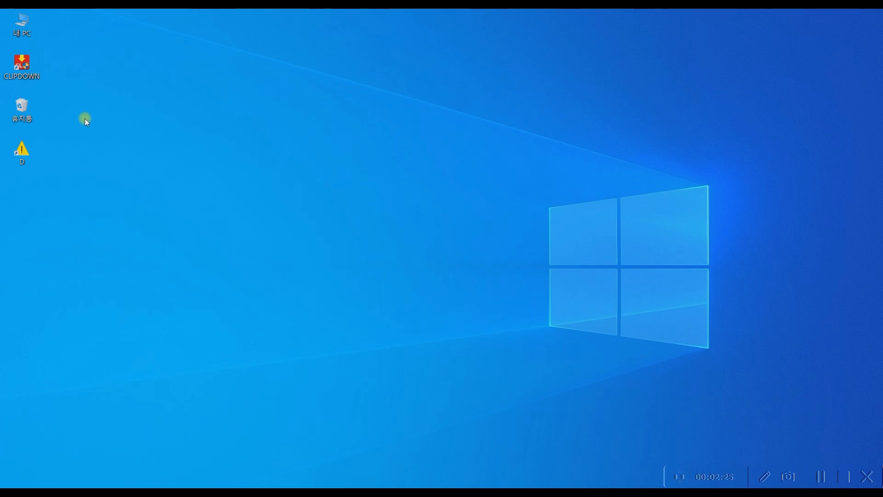
{"action": "left_click", "coordinate": [143, 102]}
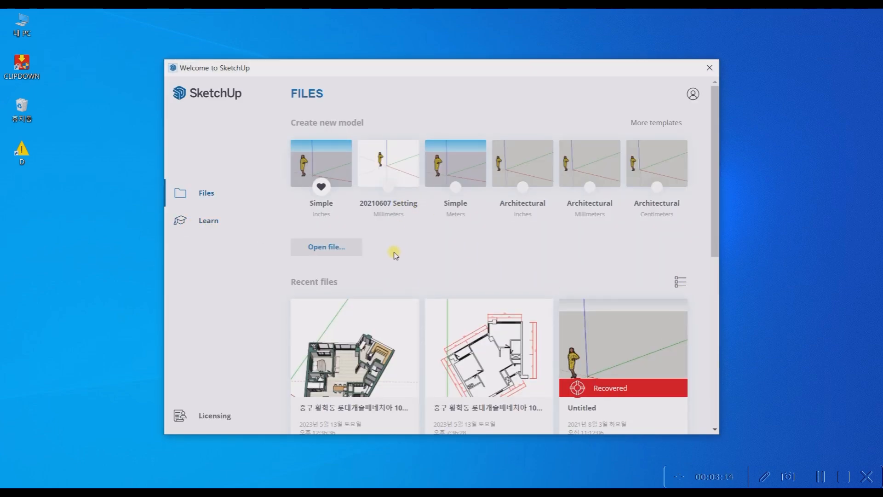
{"action": "left_click", "coordinate": [396, 167]}
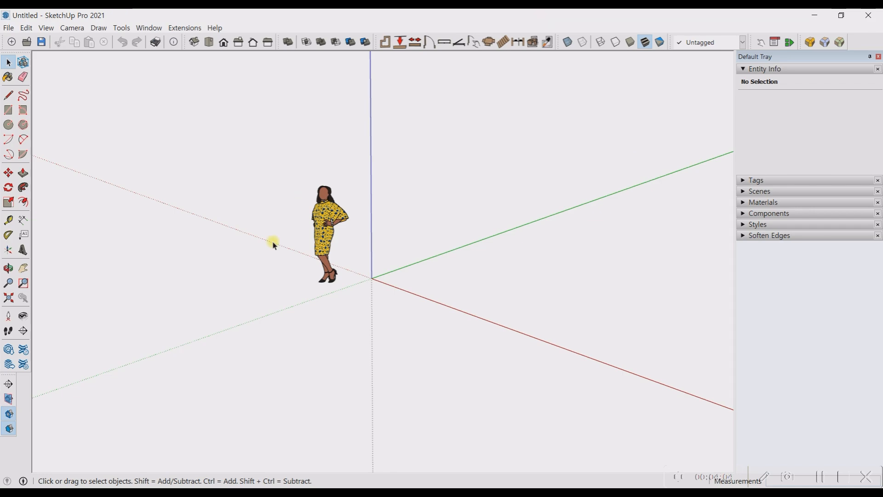
Delete the default human figure standing beside the origin.
{"action": "left_click", "coordinate": [329, 226]}
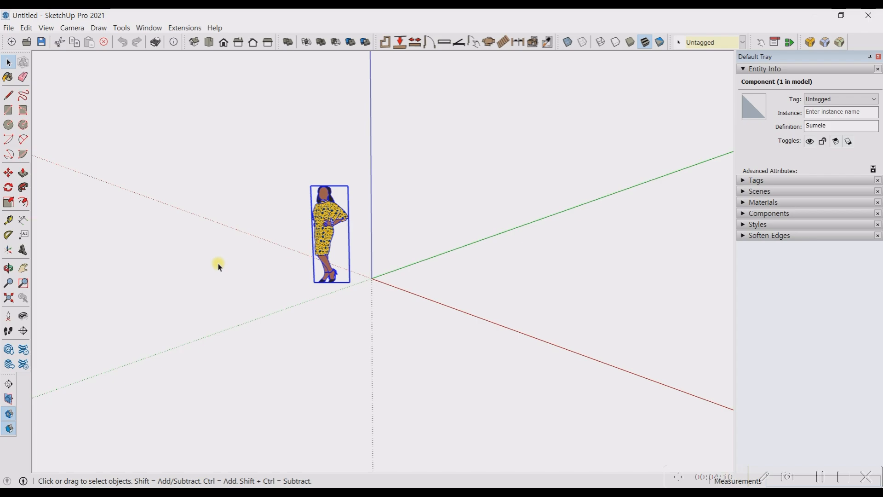
{"action": "key", "text": "l"}
{"action": "left_click", "coordinate": [372, 278]}
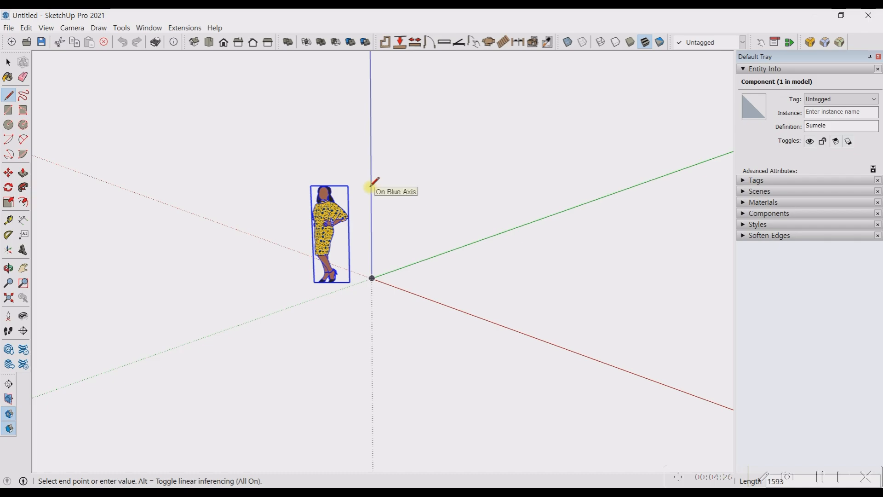
{"action": "key", "text": "space"}
{"action": "scroll", "coordinate": [393, 235], "scroll_direction": "up", "scroll_amount": 2}
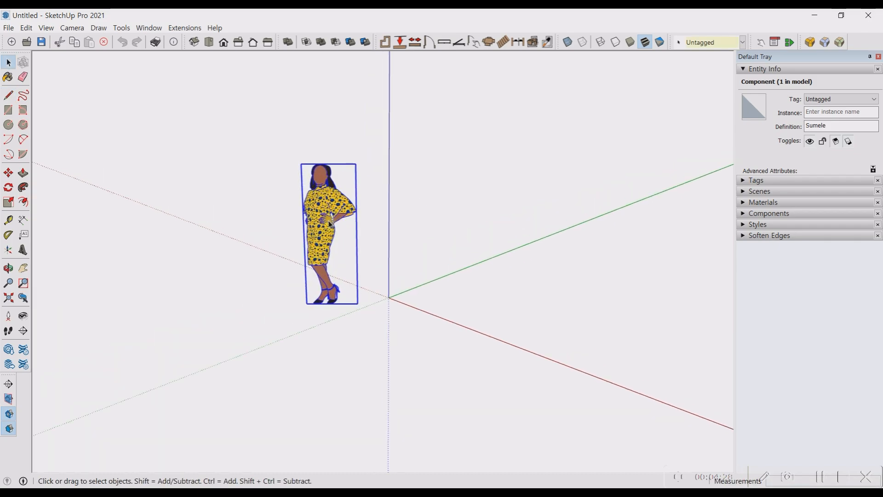
{"action": "scroll", "coordinate": [503, 268], "scroll_direction": "down", "scroll_amount": 2}
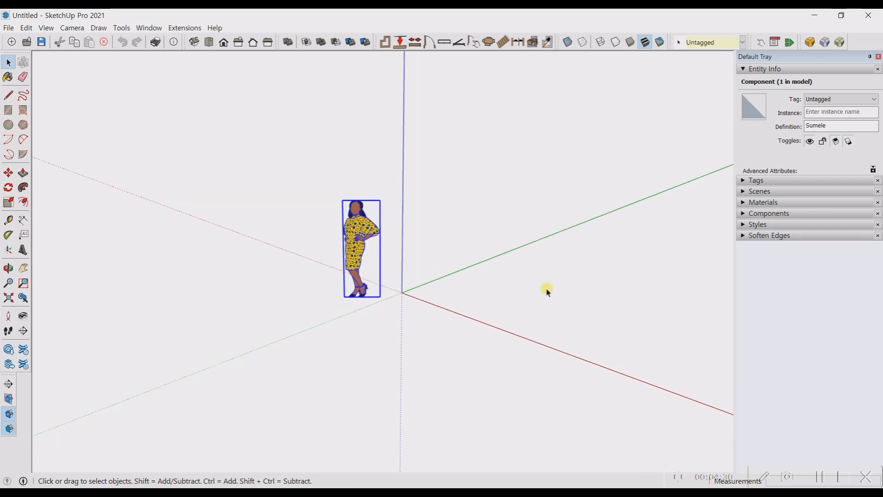
{"action": "key", "text": "Delete"}
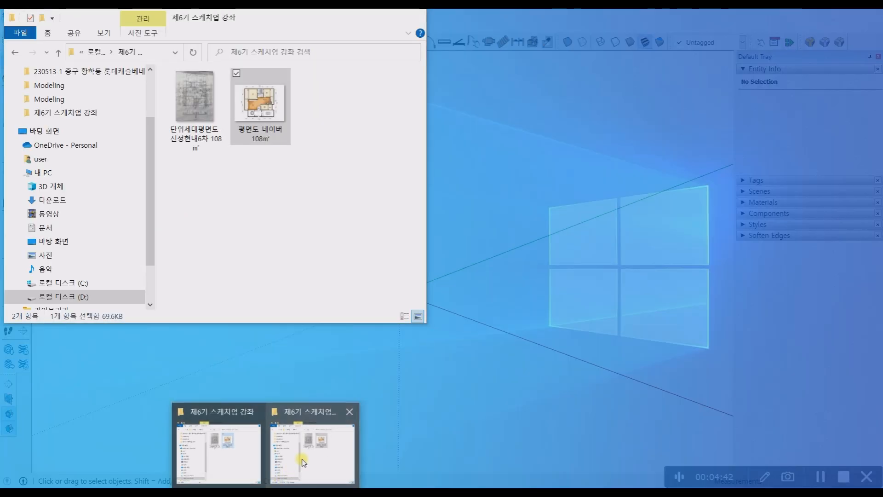
Bring the image 평면도-네이버 108㎡ from the 제6기 스케치업 강좌 folder into the model, laying it flat near the origin.
{"action": "left_click", "coordinate": [304, 462]}
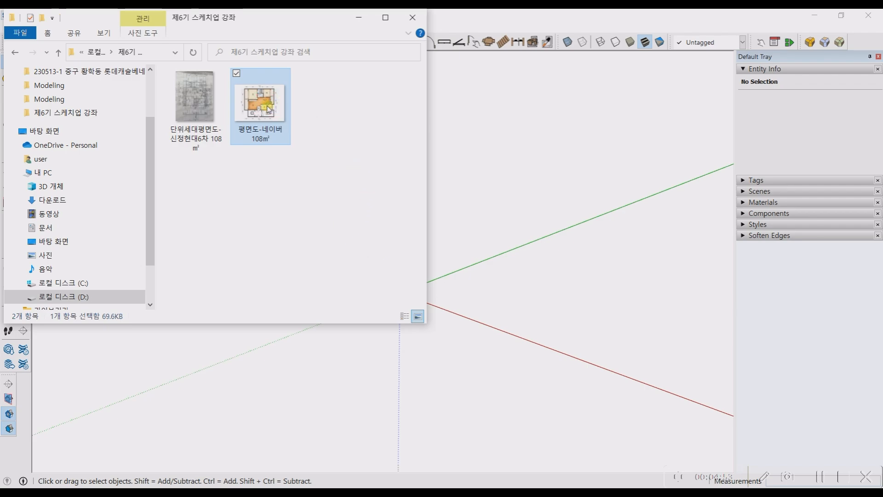
{"action": "left_click_drag", "start_coordinate": [270, 109], "coordinate": [457, 209]}
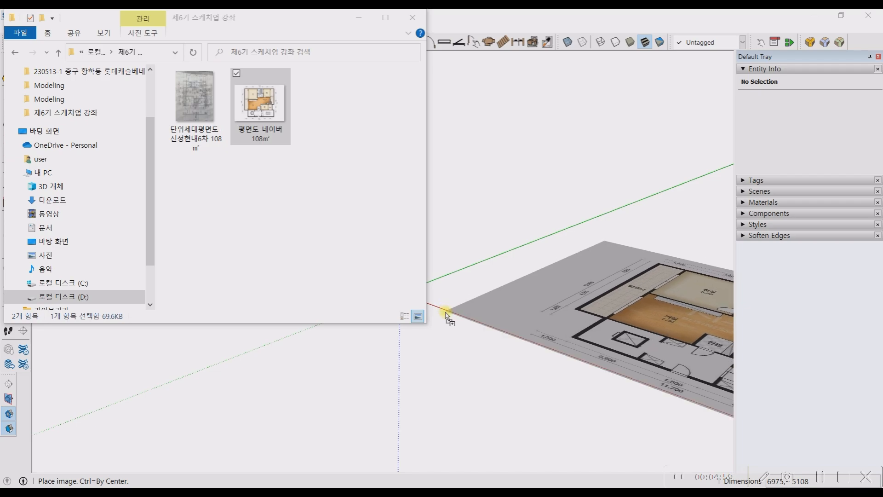
{"action": "left_click", "coordinate": [451, 288]}
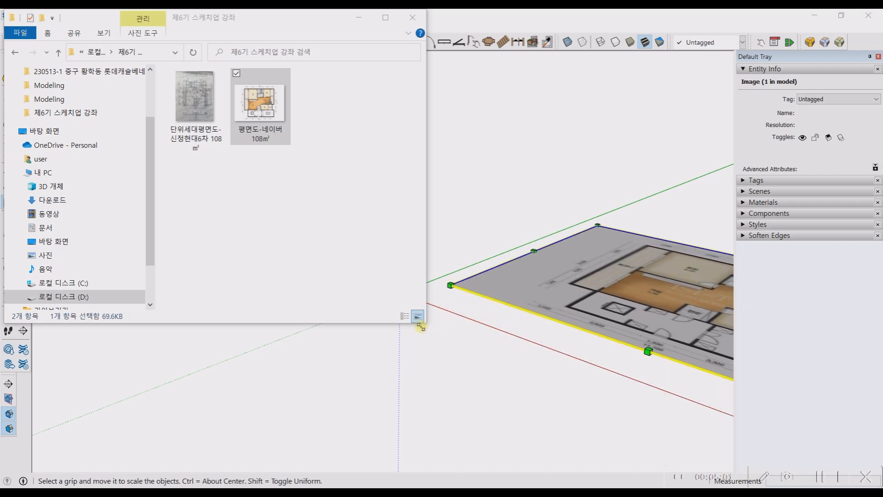
Put the folder window away, exit the Scale tool and deselect the imported floor plan image.
{"action": "scroll", "coordinate": [517, 272], "scroll_direction": "down", "scroll_amount": 3}
{"action": "middle_click_drag", "start_coordinate": [547, 256], "coordinate": [583, 407]}
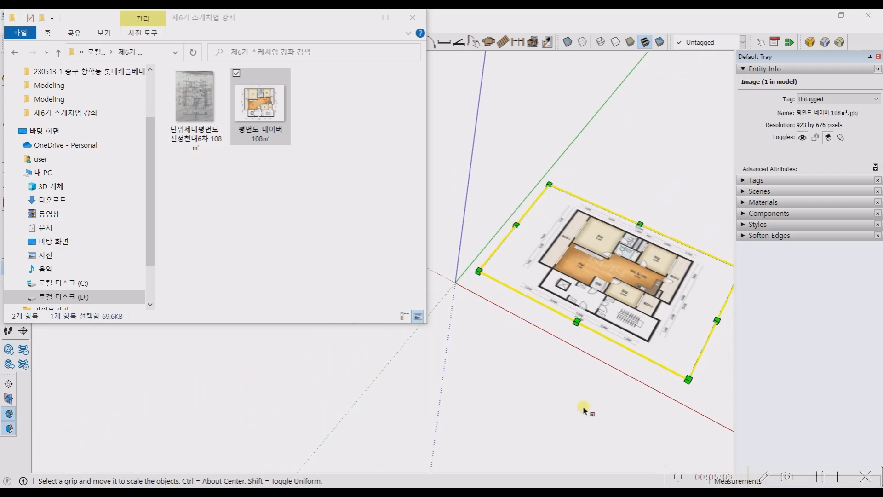
{"action": "scroll", "coordinate": [583, 409], "scroll_direction": "up", "scroll_amount": 2}
{"action": "left_click", "coordinate": [357, 19]}
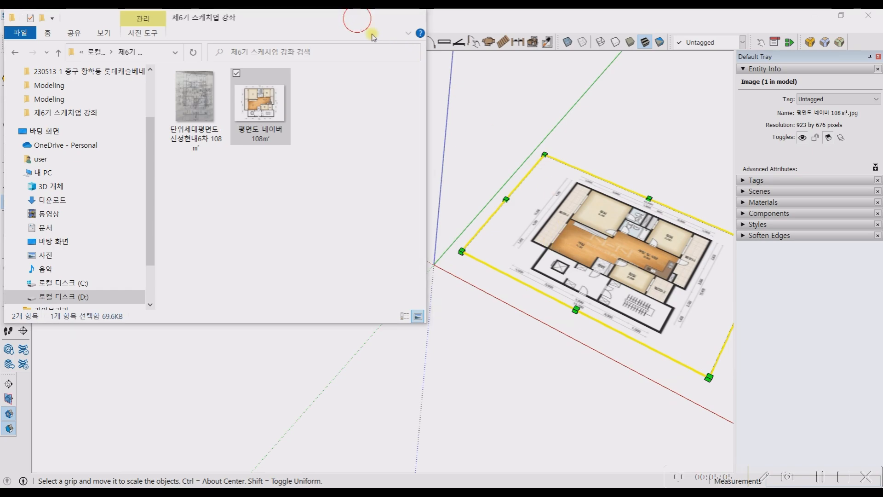
{"action": "middle_click_drag", "start_coordinate": [309, 267], "coordinate": [528, 231]}
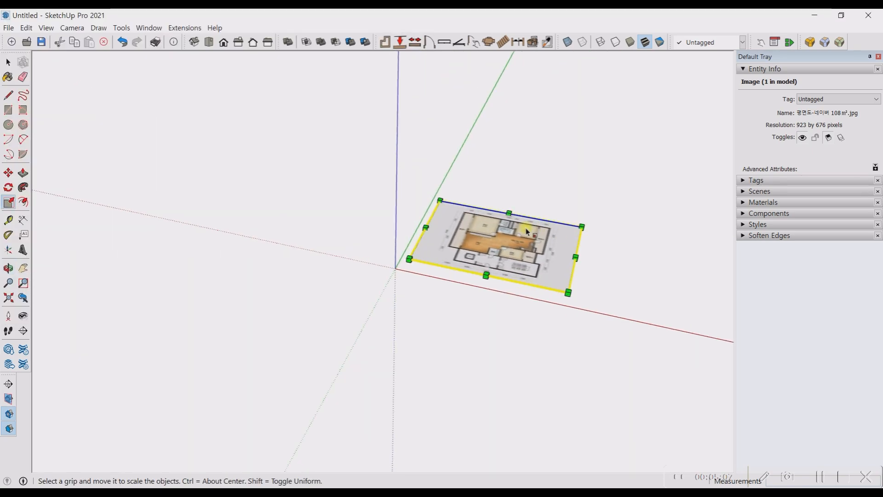
{"action": "scroll", "coordinate": [503, 230], "scroll_direction": "up", "scroll_amount": 2}
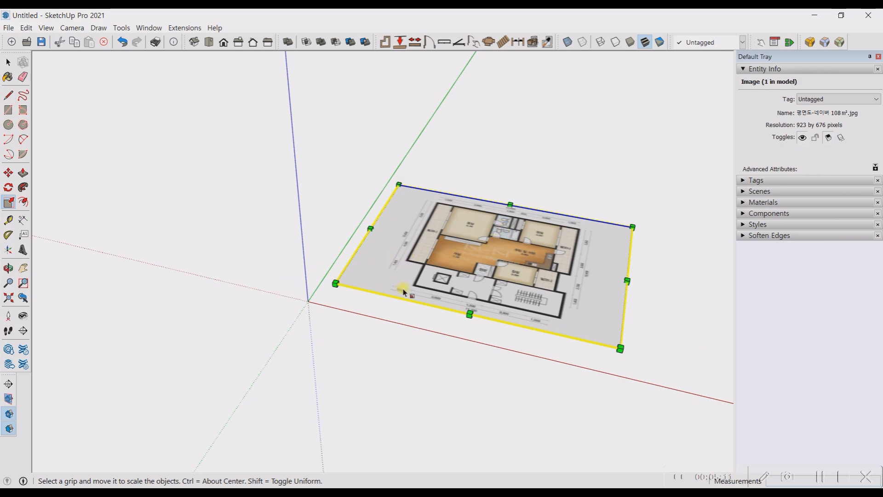
{"action": "middle_click_drag", "start_coordinate": [407, 294], "coordinate": [428, 288]}
{"action": "key", "text": "space"}
{"action": "left_click", "coordinate": [463, 158]}
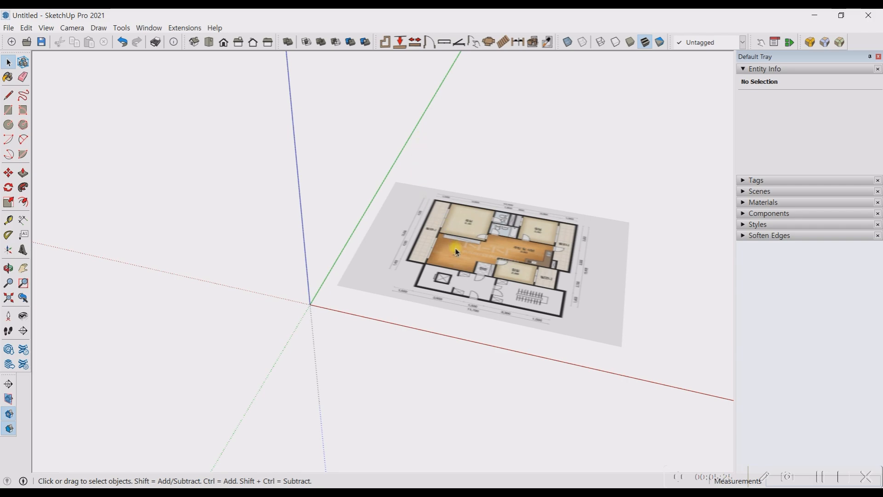
Select the floor plan image and examine the overall 11,700 dimension line below the plan from end to end.
{"action": "middle_click_drag", "start_coordinate": [340, 322], "coordinate": [303, 331]}
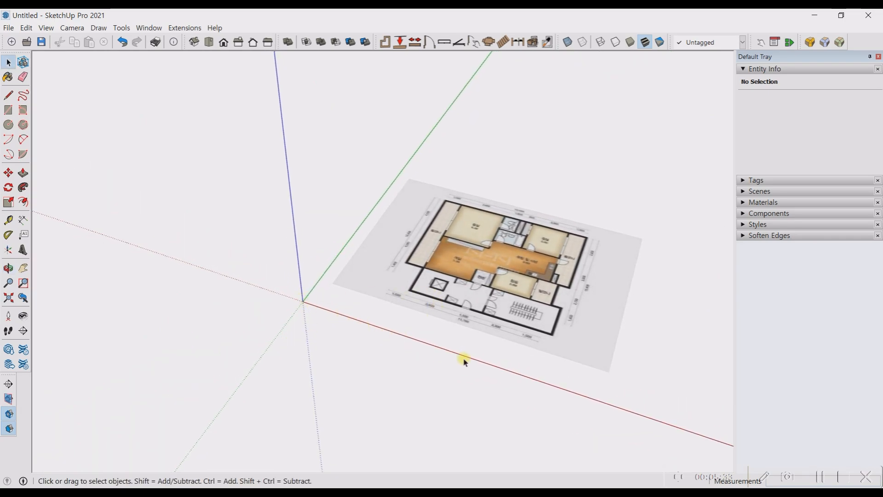
{"action": "middle_click_drag", "start_coordinate": [474, 351], "coordinate": [481, 215]}
{"action": "left_click", "coordinate": [491, 228]}
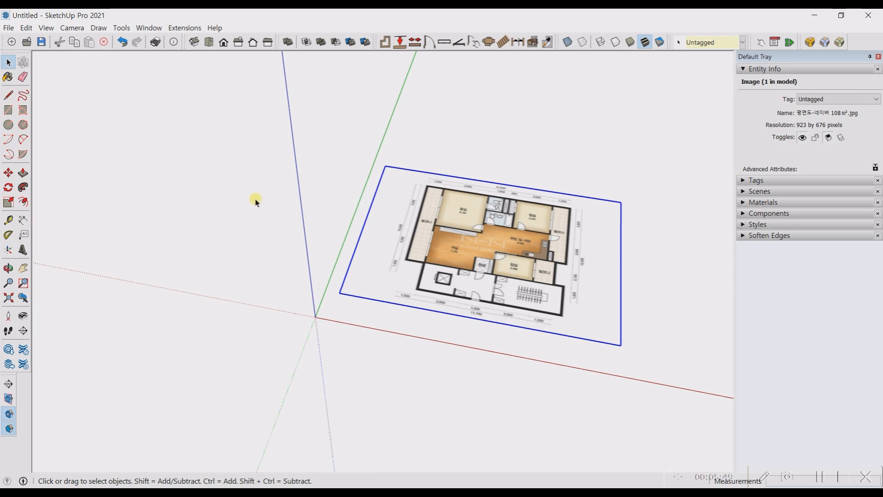
{"action": "scroll", "coordinate": [183, 200], "scroll_direction": "down", "scroll_amount": 2}
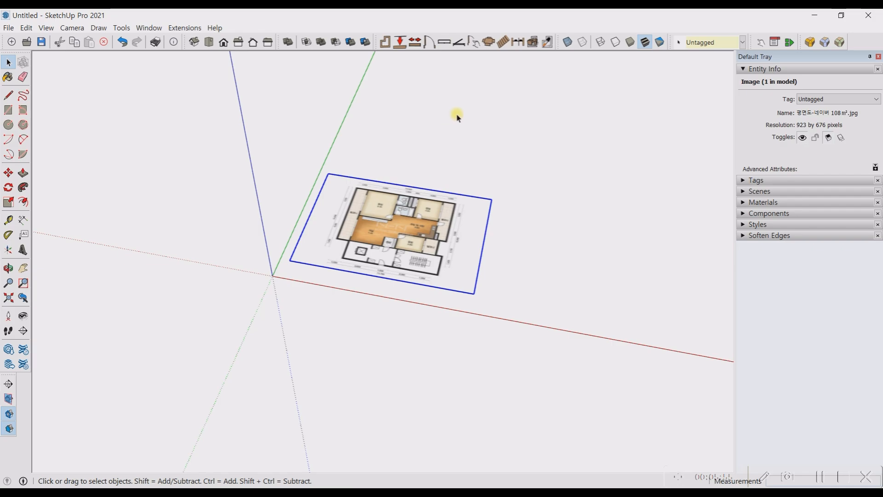
{"action": "middle_click_drag", "start_coordinate": [414, 286], "coordinate": [403, 272]}
{"action": "scroll", "coordinate": [390, 230], "scroll_direction": "up", "scroll_amount": 3}
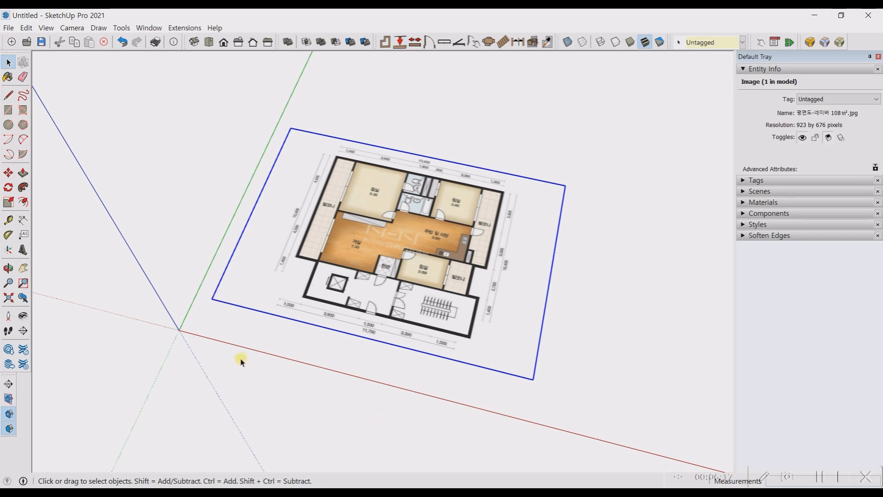
{"action": "middle_click_drag", "start_coordinate": [343, 276], "coordinate": [392, 327]}
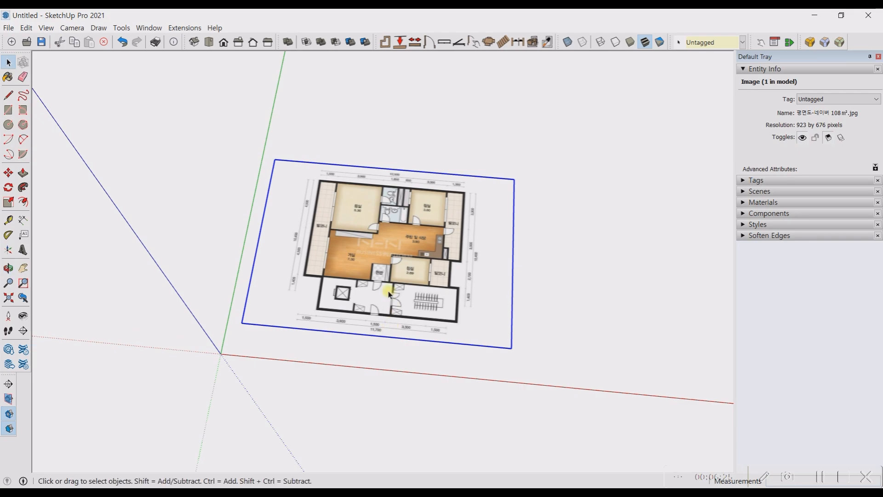
{"action": "scroll", "coordinate": [389, 293], "scroll_direction": "up", "scroll_amount": 5}
{"action": "scroll", "coordinate": [412, 355], "scroll_direction": "up", "scroll_amount": 5}
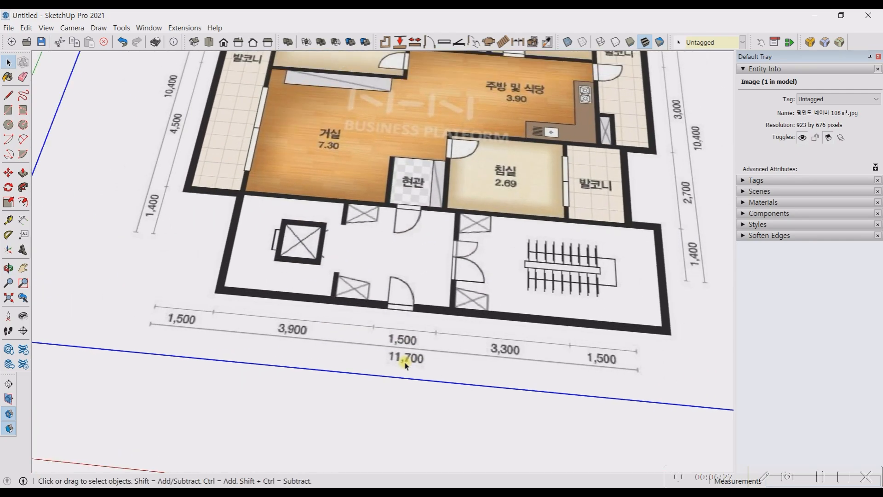
{"action": "scroll", "coordinate": [406, 365], "scroll_direction": "down", "scroll_amount": 2}
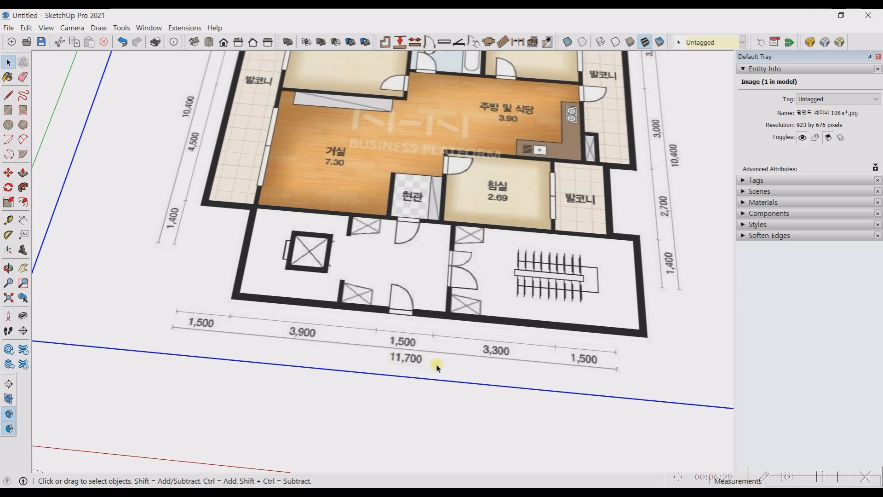
{"action": "left_click", "coordinate": [172, 328]}
{"action": "left_click", "coordinate": [616, 372]}
Start a Tape Measure measurement at the left end of the overall 11,700 dimension line below the plan.
{"action": "scroll", "coordinate": [473, 365], "scroll_direction": "down", "scroll_amount": 5}
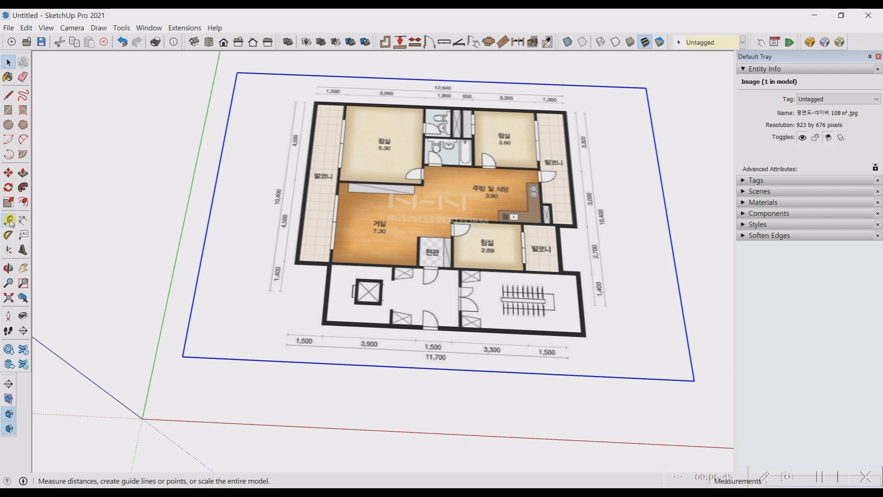
{"action": "left_click", "coordinate": [9, 221]}
{"action": "scroll", "coordinate": [315, 361], "scroll_direction": "up", "scroll_amount": 5}
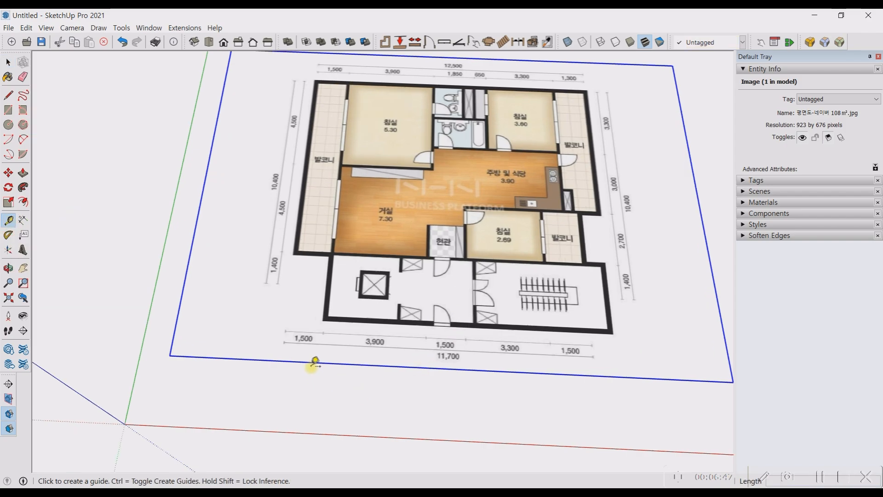
{"action": "scroll", "coordinate": [282, 328], "scroll_direction": "up", "scroll_amount": 8}
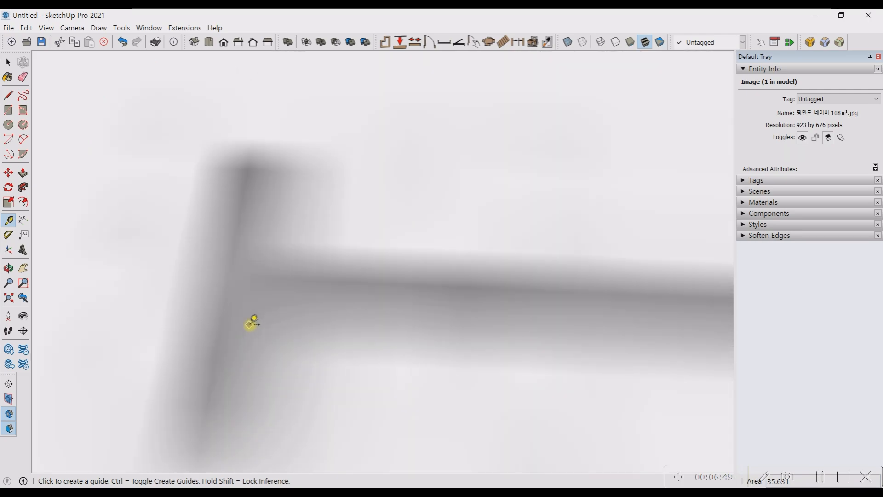
{"action": "scroll", "coordinate": [260, 294], "scroll_direction": "down", "scroll_amount": 3}
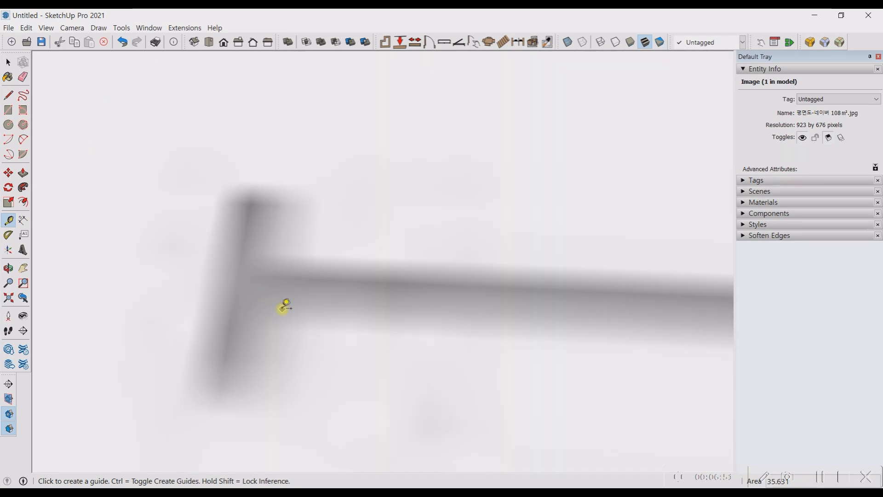
{"action": "scroll", "coordinate": [253, 277], "scroll_direction": "up", "scroll_amount": 1}
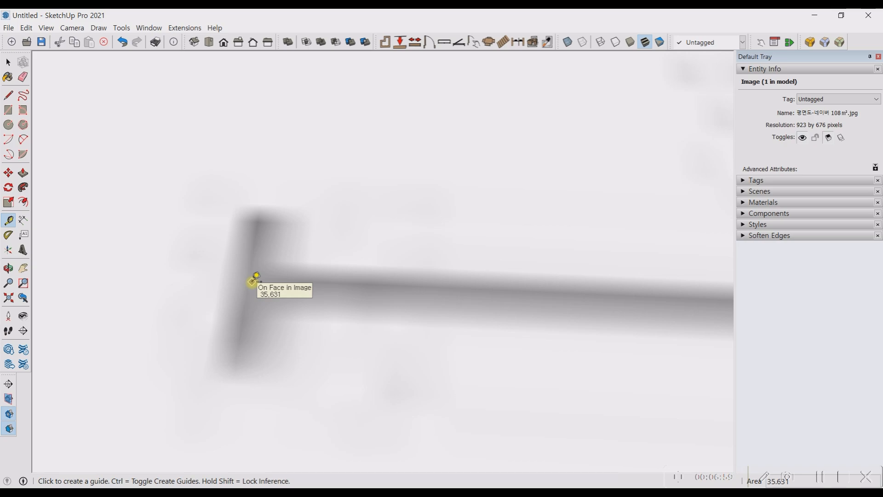
{"action": "left_click", "coordinate": [254, 279]}
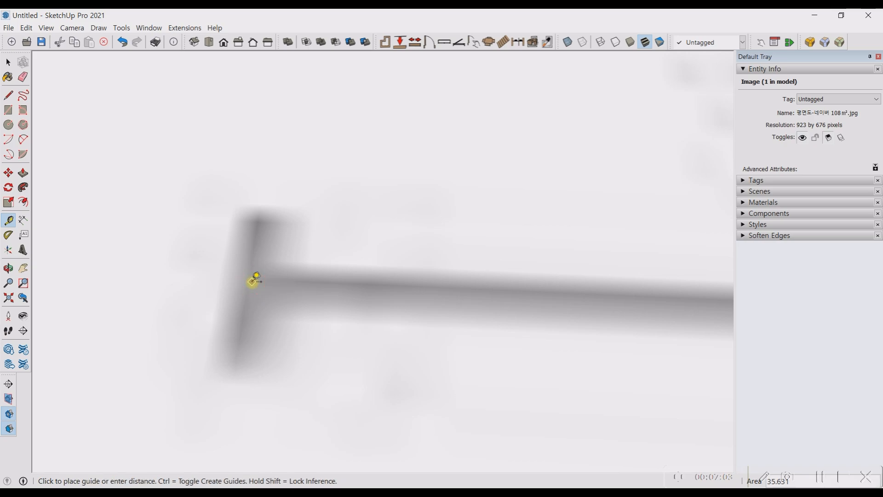
Measure across to the centre of the tick at the right end of the overall 11,700 dimension line.
{"action": "scroll", "coordinate": [230, 283], "scroll_direction": "down", "scroll_amount": 3}
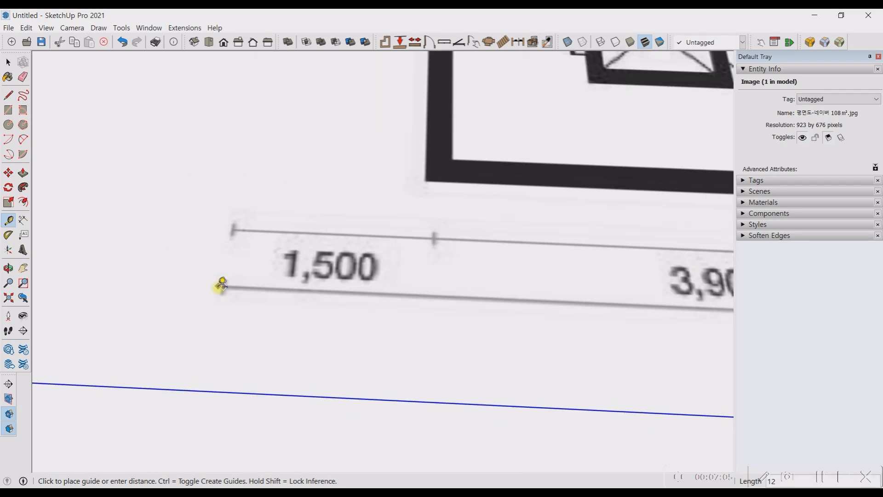
{"action": "scroll", "coordinate": [220, 286], "scroll_direction": "down", "scroll_amount": 4}
{"action": "scroll", "coordinate": [541, 294], "scroll_direction": "up", "scroll_amount": 4}
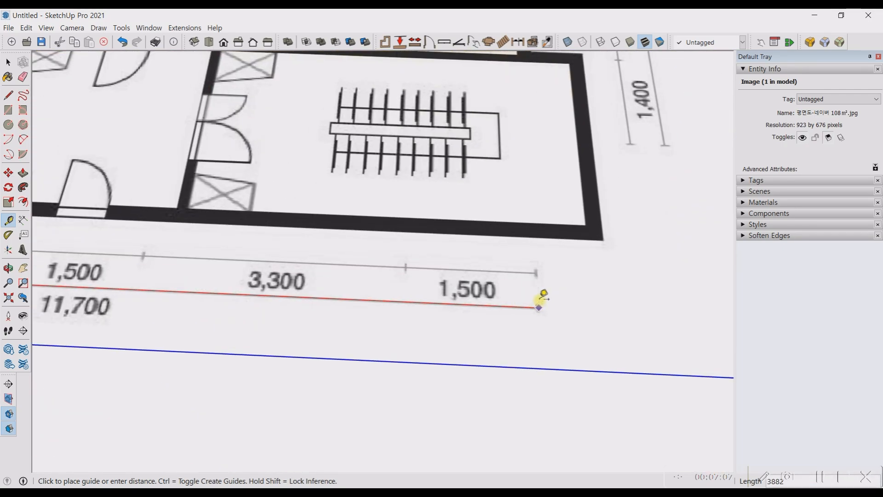
{"action": "scroll", "coordinate": [542, 297], "scroll_direction": "up", "scroll_amount": 2}
{"action": "scroll", "coordinate": [540, 306], "scroll_direction": "up", "scroll_amount": 10}
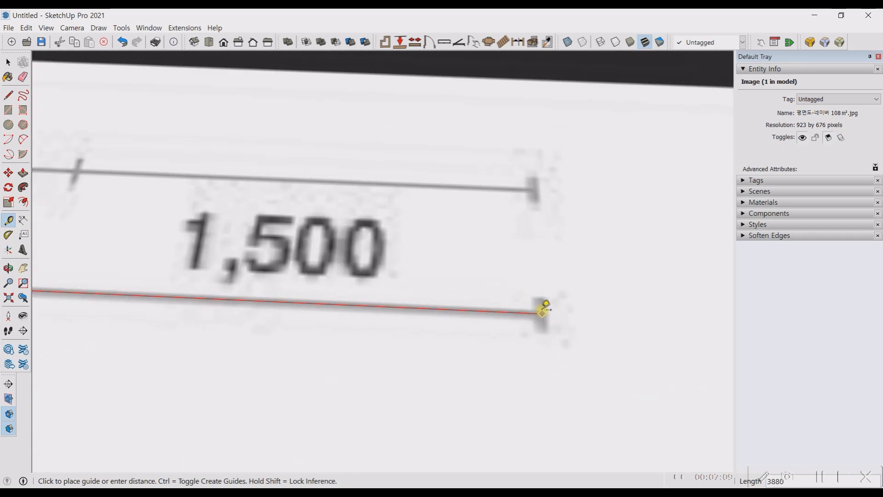
{"action": "scroll", "coordinate": [542, 312], "scroll_direction": "up", "scroll_amount": 1}
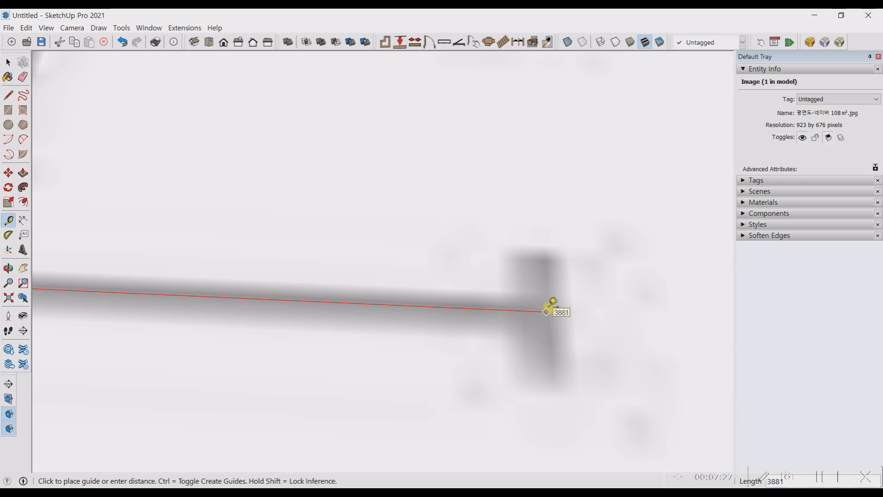
{"action": "scroll", "coordinate": [551, 306], "scroll_direction": "down", "scroll_amount": 4}
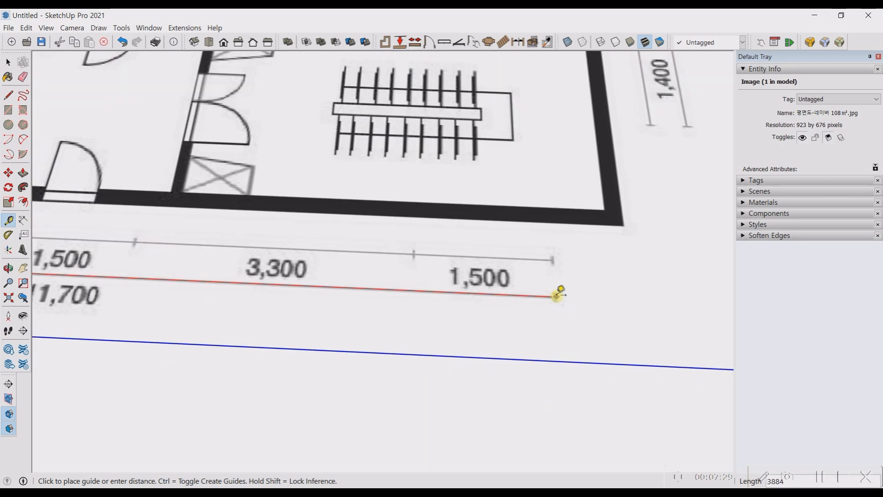
{"action": "scroll", "coordinate": [561, 296], "scroll_direction": "down", "scroll_amount": 2}
{"action": "scroll", "coordinate": [561, 295], "scroll_direction": "up", "scroll_amount": 7}
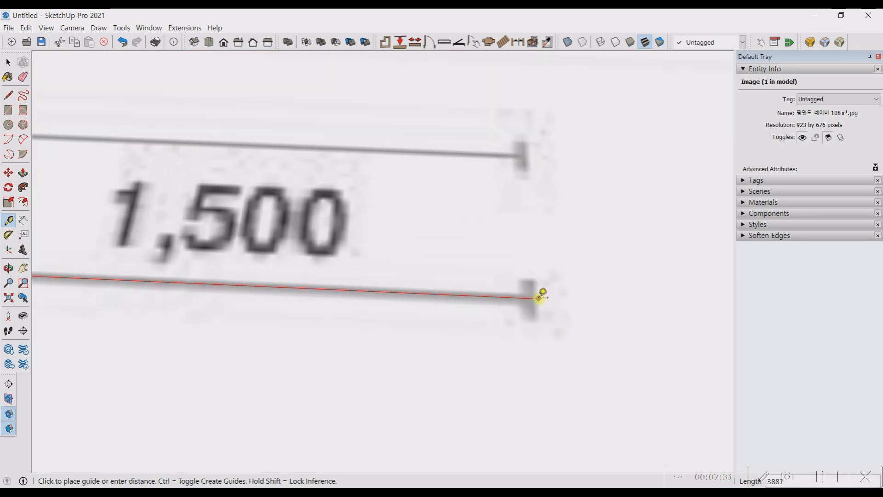
{"action": "scroll", "coordinate": [540, 296], "scroll_direction": "up", "scroll_amount": 4}
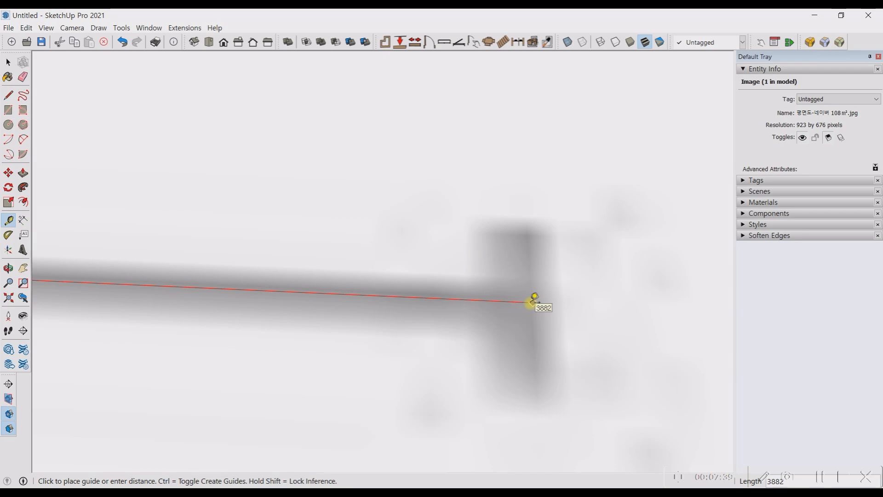
{"action": "left_click", "coordinate": [531, 302]}
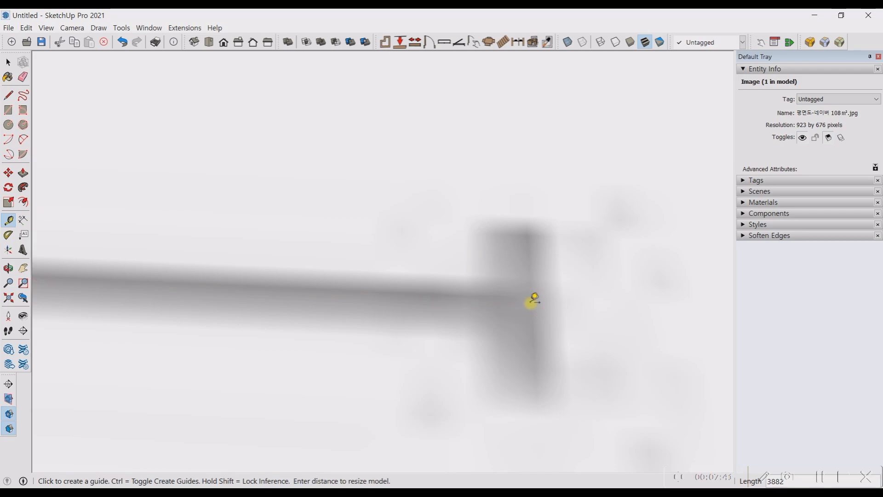
Resize the whole model so the measured dimension line is 11700 long, and fit the complete model in view.
{"action": "type", "text": "11700"}
{"action": "key", "text": "Return"}
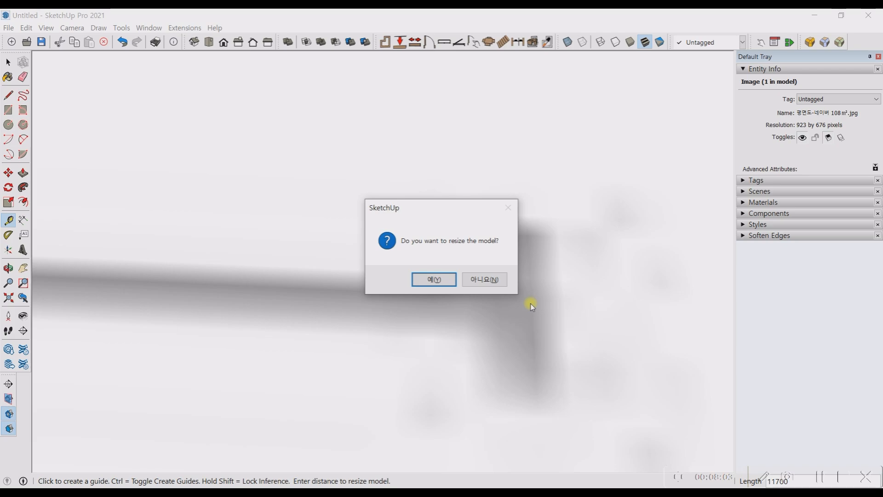
{"action": "key", "text": "Return"}
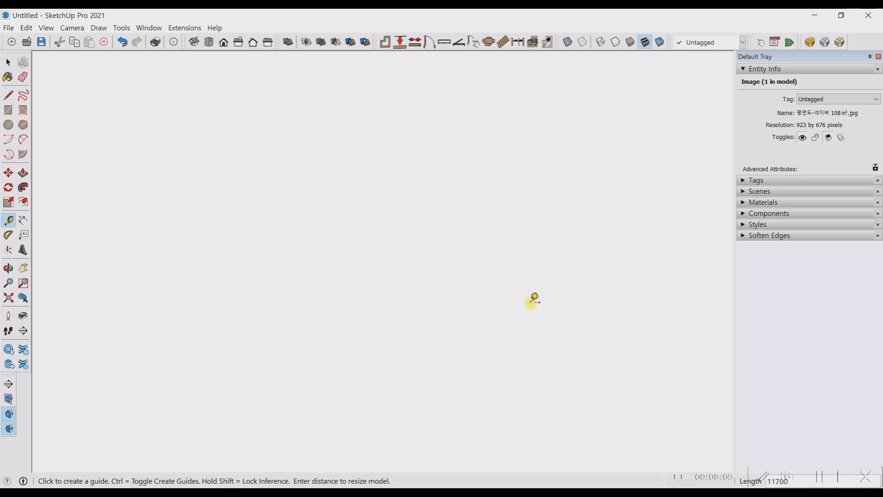
{"action": "left_click", "coordinate": [9, 300]}
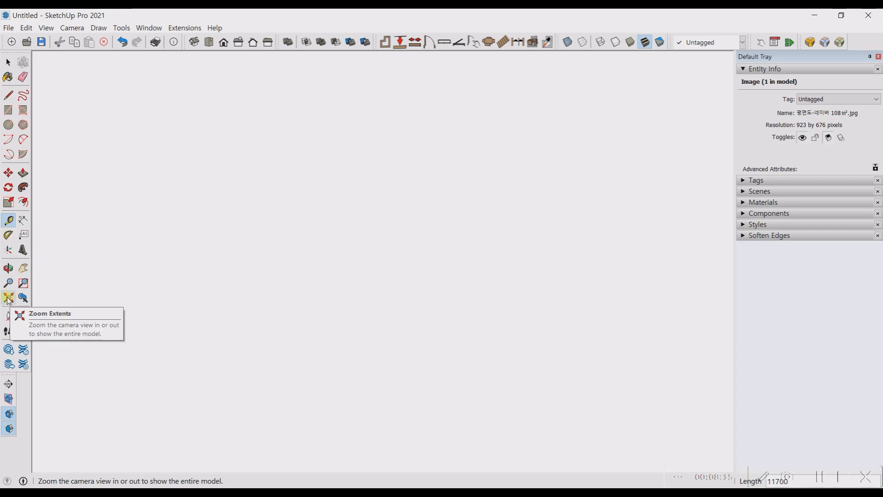
{"action": "left_click", "coordinate": [9, 299]}
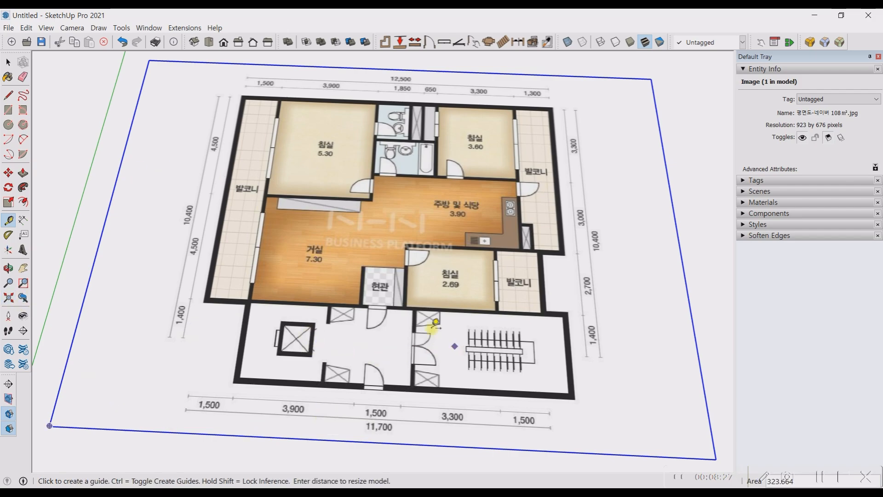
Check the resized 11,700 dimension line by measuring it from end to end, leaving the measurement without placing anything.
{"action": "middle_click_drag", "start_coordinate": [373, 296], "coordinate": [414, 340]}
{"action": "scroll", "coordinate": [339, 277], "scroll_direction": "down", "scroll_amount": 2}
{"action": "scroll", "coordinate": [322, 399], "scroll_direction": "up", "scroll_amount": 5}
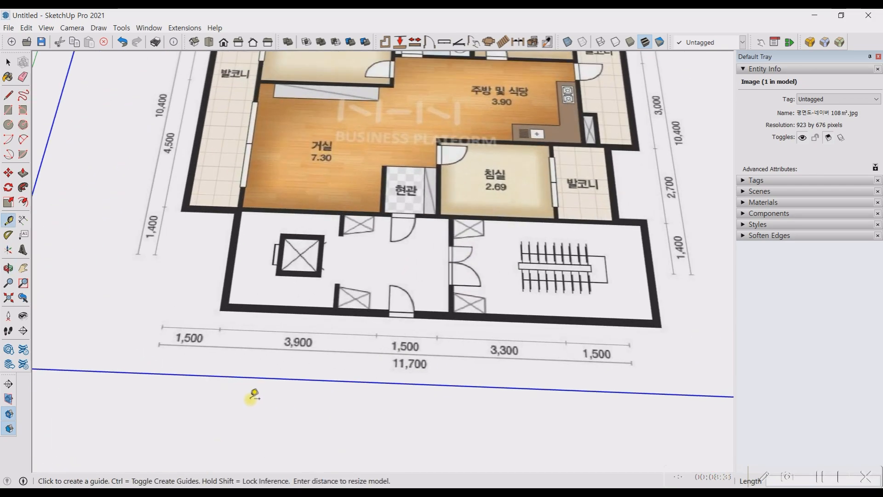
{"action": "scroll", "coordinate": [252, 394], "scroll_direction": "down", "scroll_amount": 4}
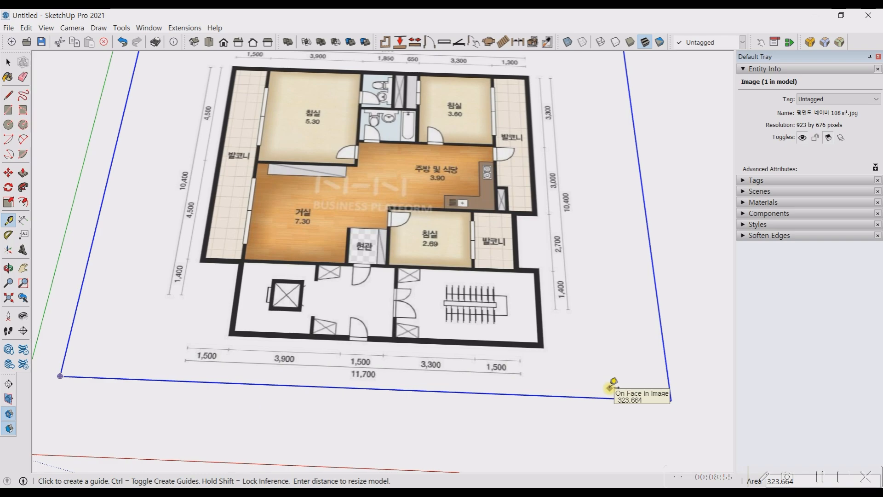
{"action": "scroll", "coordinate": [191, 358], "scroll_direction": "up", "scroll_amount": 3}
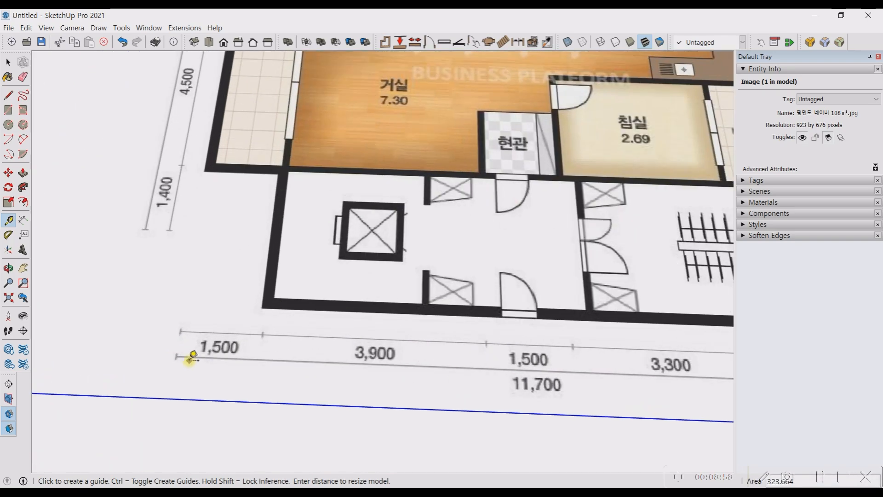
{"action": "scroll", "coordinate": [191, 357], "scroll_direction": "up", "scroll_amount": 4}
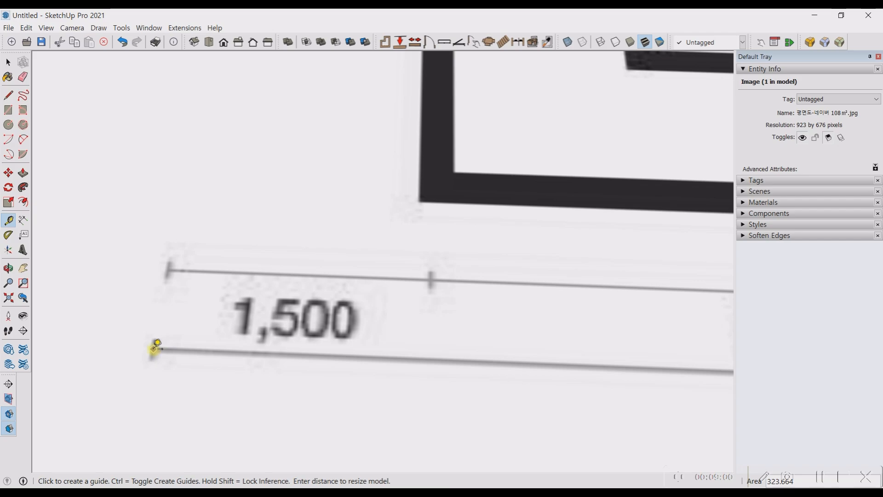
{"action": "left_click", "coordinate": [157, 347]}
{"action": "scroll", "coordinate": [154, 347], "scroll_direction": "down", "scroll_amount": 6}
{"action": "scroll", "coordinate": [393, 354], "scroll_direction": "up", "scroll_amount": 3}
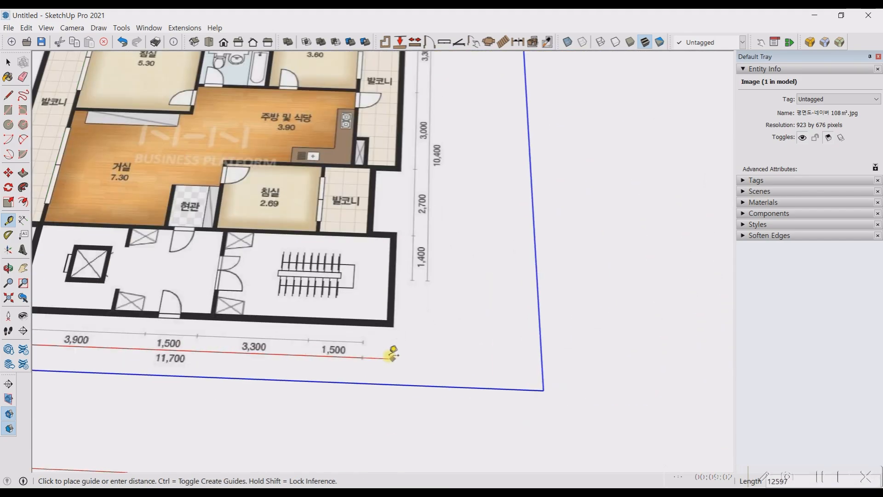
{"action": "scroll", "coordinate": [363, 352], "scroll_direction": "up", "scroll_amount": 5}
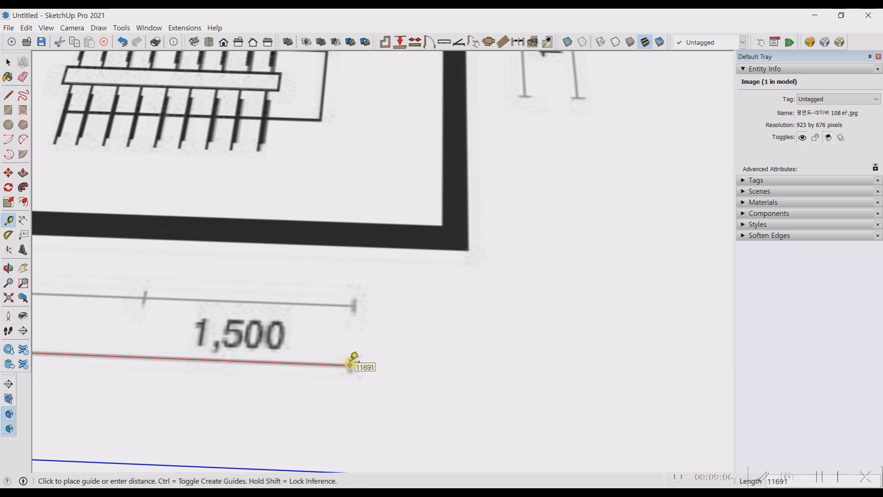
{"action": "scroll", "coordinate": [547, 322], "scroll_direction": "down", "scroll_amount": 5}
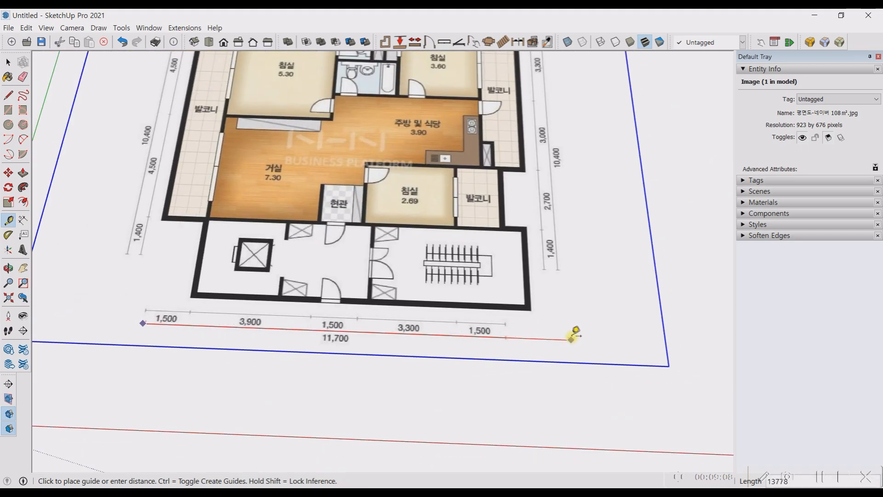
{"action": "key", "text": "Escape"}
Place a guide line parallel to the green axis through the left end of the overall 11,700 dimension line.
{"action": "scroll", "coordinate": [603, 329], "scroll_direction": "down", "scroll_amount": 2}
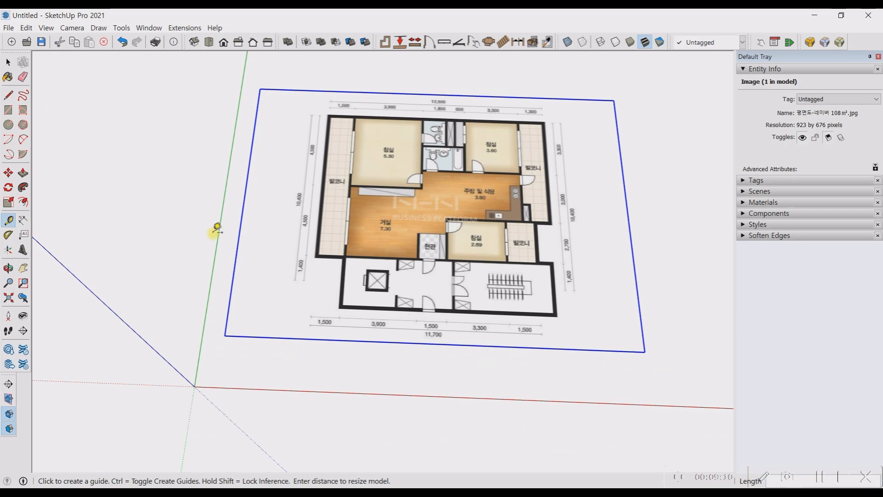
{"action": "middle_click_drag", "start_coordinate": [270, 311], "coordinate": [212, 216]}
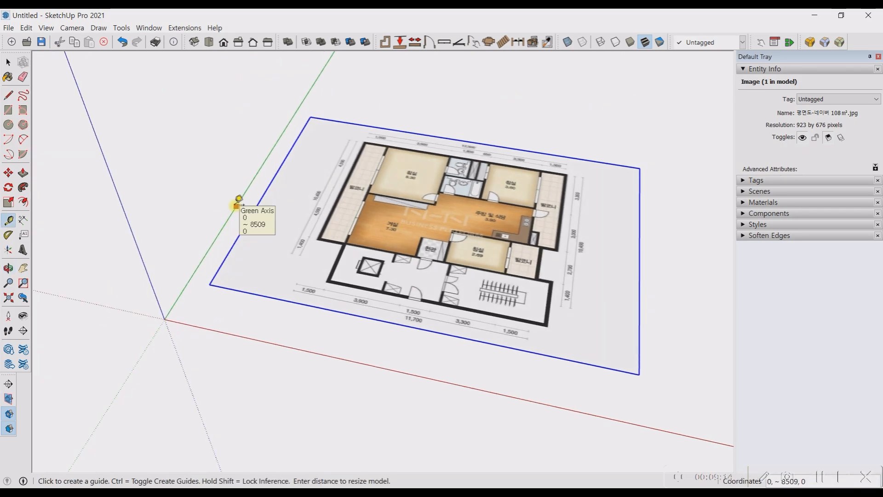
{"action": "left_click", "coordinate": [238, 203]}
{"action": "scroll", "coordinate": [295, 262], "scroll_direction": "up", "scroll_amount": 6}
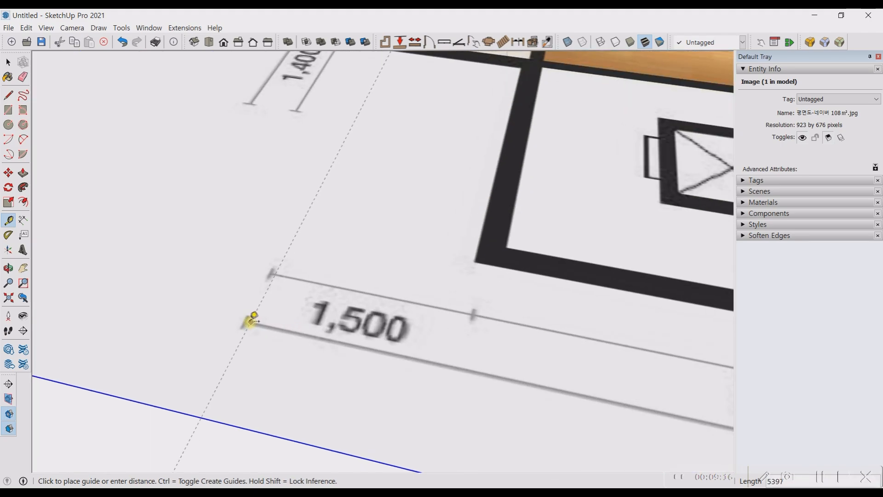
{"action": "scroll", "coordinate": [252, 320], "scroll_direction": "up", "scroll_amount": 6}
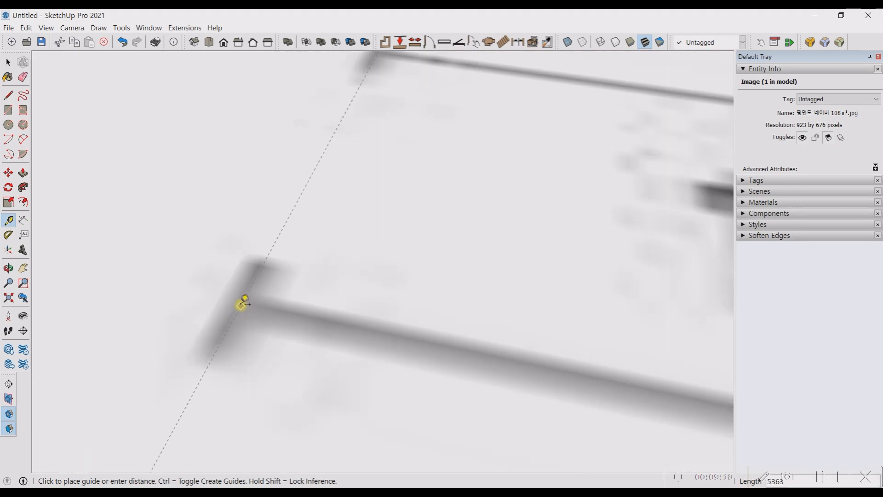
{"action": "scroll", "coordinate": [243, 301], "scroll_direction": "down", "scroll_amount": 4}
{"action": "middle_click_drag", "start_coordinate": [234, 244], "coordinate": [183, 239]}
{"action": "scroll", "coordinate": [203, 272], "scroll_direction": "down", "scroll_amount": 4}
Add a parallel guide line offset 11700 along the red axis and compare it with the dimension line's right end.
{"action": "left_click", "coordinate": [197, 282]}
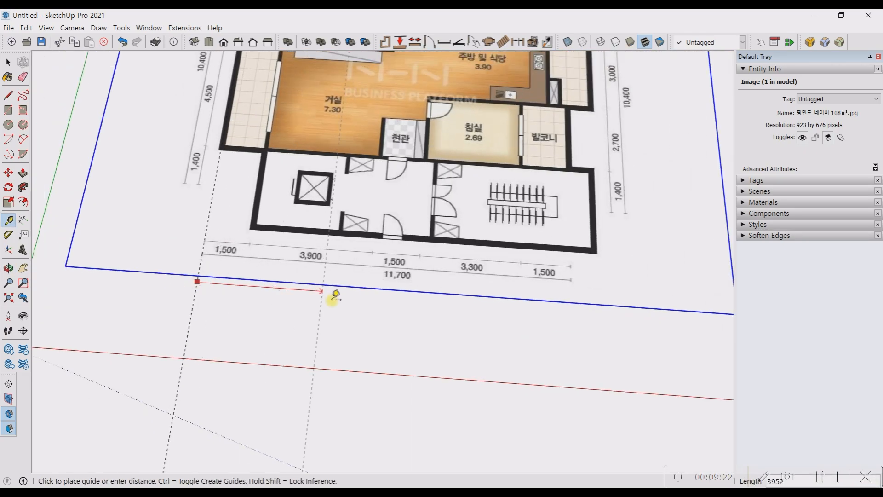
{"action": "type", "text": "11700"}
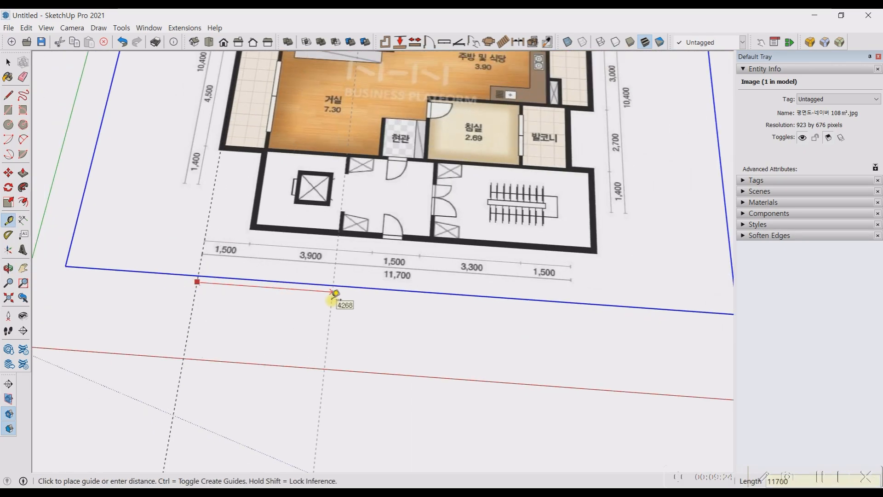
{"action": "key", "text": "Return"}
{"action": "scroll", "coordinate": [566, 311], "scroll_direction": "up", "scroll_amount": 10}
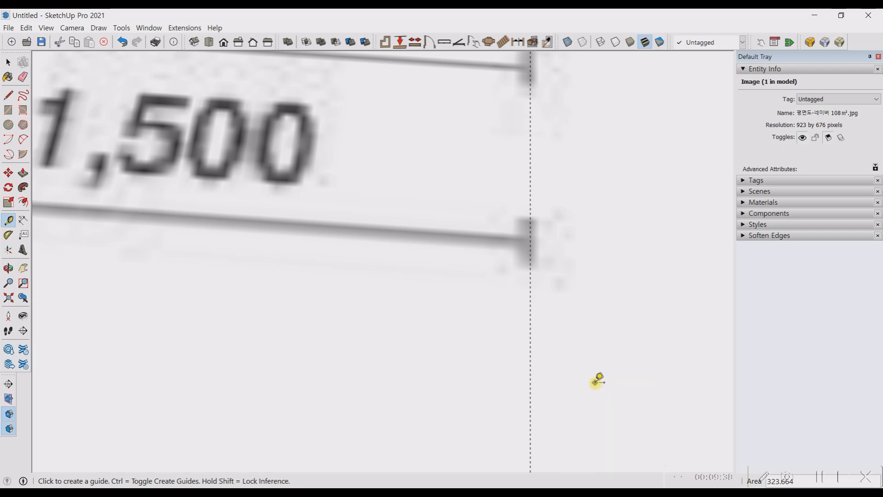
{"action": "scroll", "coordinate": [598, 380], "scroll_direction": "down", "scroll_amount": 10}
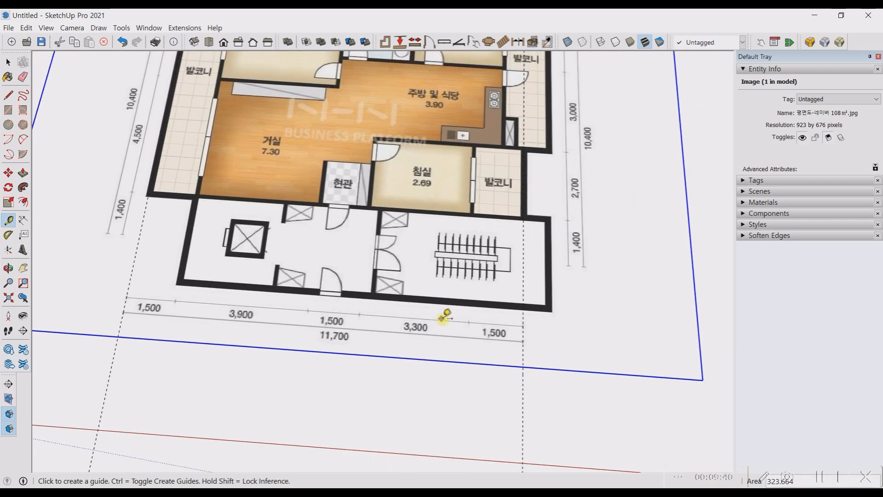
Exit the Tape Measure tool and deselect the floor plan image.
{"action": "scroll", "coordinate": [514, 367], "scroll_direction": "down", "scroll_amount": 3}
{"action": "middle_click_drag", "start_coordinate": [449, 312], "coordinate": [473, 275]}
{"action": "key", "text": "space"}
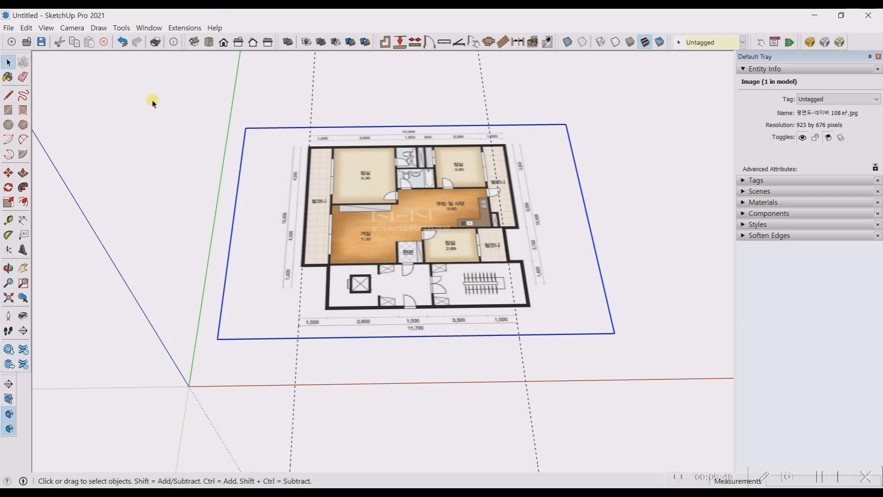
{"action": "left_click", "coordinate": [163, 103]}
{"action": "scroll", "coordinate": [412, 257], "scroll_direction": "up", "scroll_amount": 5}
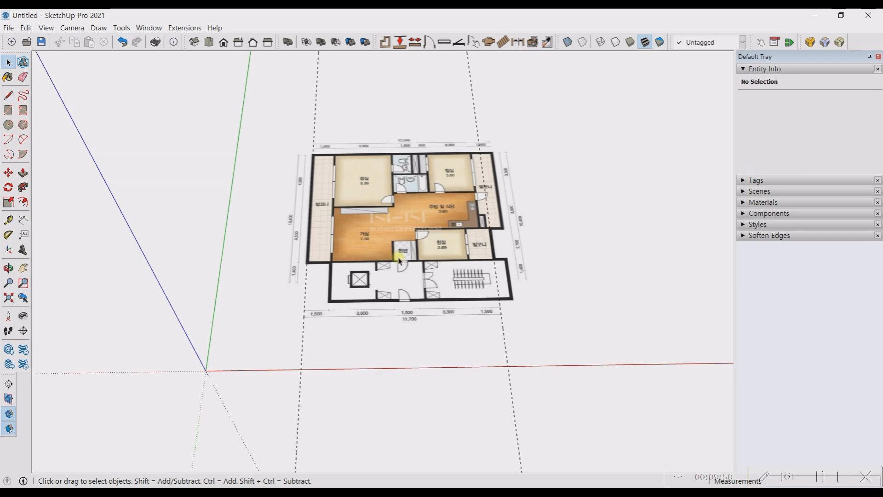
Examine the lower half of the floor plan around the entrance (현관) from slightly different viewing angles.
{"action": "scroll", "coordinate": [413, 257], "scroll_direction": "up", "scroll_amount": 2}
{"action": "middle_click_drag", "start_coordinate": [412, 258], "coordinate": [390, 339]}
{"action": "scroll", "coordinate": [412, 273], "scroll_direction": "down", "scroll_amount": 2}
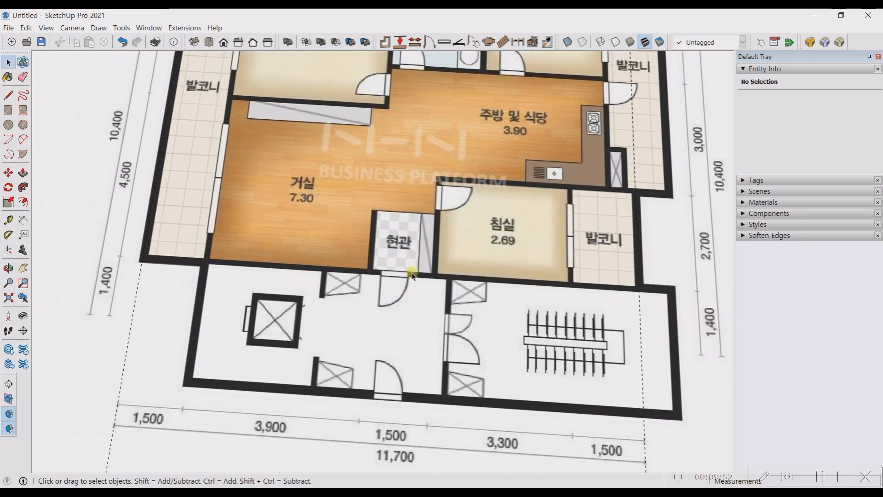
{"action": "middle_click_drag", "start_coordinate": [401, 251], "coordinate": [412, 260]}
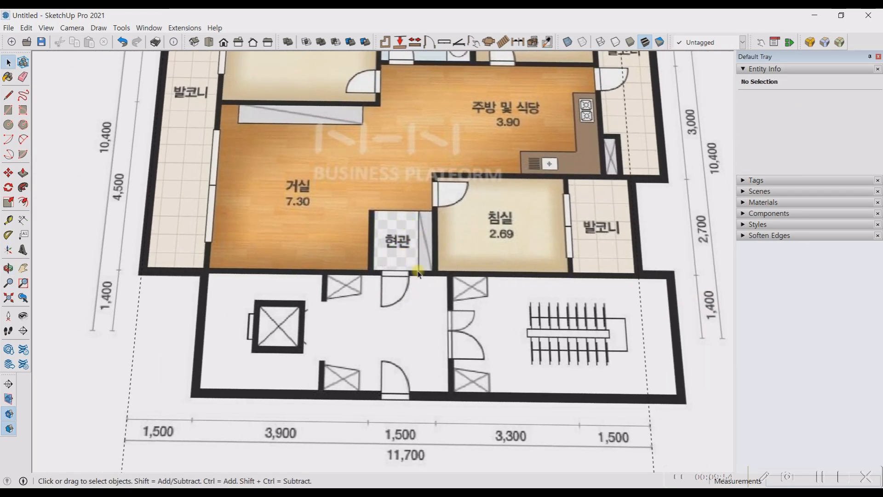
{"action": "scroll", "coordinate": [402, 250], "scroll_direction": "up", "scroll_amount": 2}
{"action": "scroll", "coordinate": [406, 266], "scroll_direction": "down", "scroll_amount": 2}
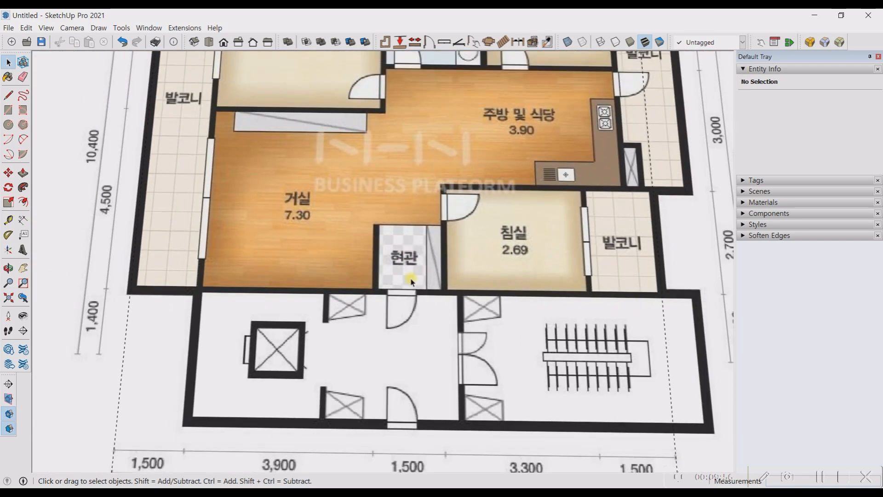
{"action": "middle_click_drag", "start_coordinate": [408, 271], "coordinate": [405, 265]}
{"action": "scroll", "coordinate": [402, 255], "scroll_direction": "up", "scroll_amount": 2}
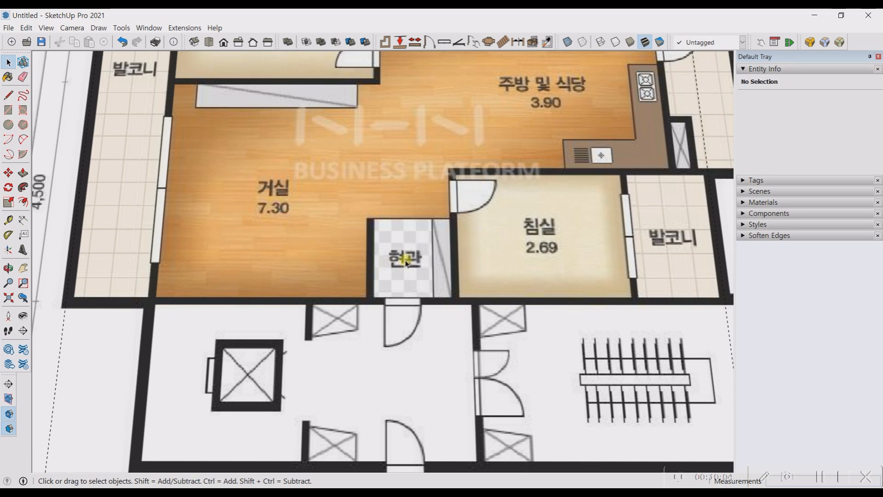
Inspect the entrance (현관) alternately in close-up and within the whole floor plan.
{"action": "scroll", "coordinate": [409, 261], "scroll_direction": "down", "scroll_amount": 5}
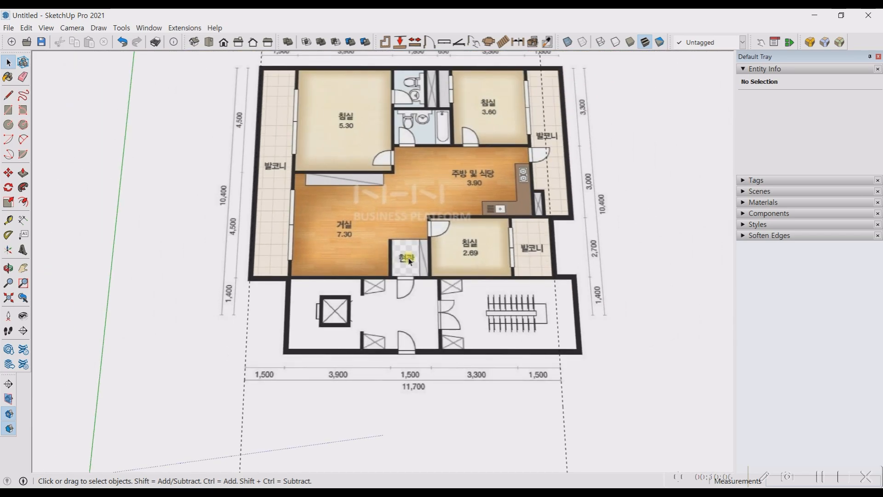
{"action": "scroll", "coordinate": [409, 260], "scroll_direction": "down", "scroll_amount": 2}
{"action": "scroll", "coordinate": [409, 260], "scroll_direction": "up", "scroll_amount": 8}
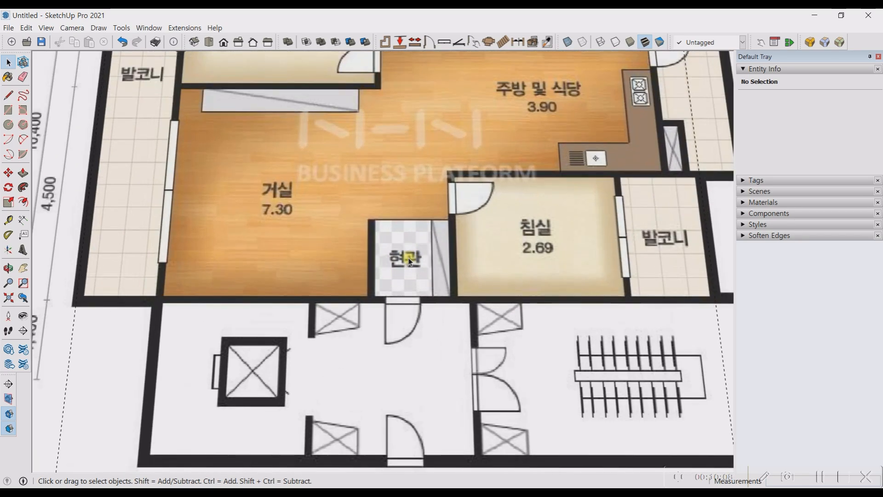
{"action": "scroll", "coordinate": [408, 258], "scroll_direction": "down", "scroll_amount": 4}
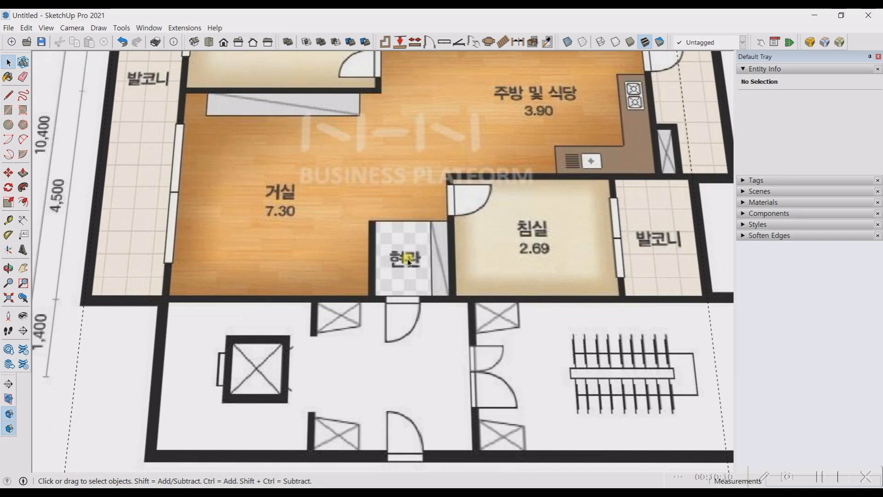
{"action": "scroll", "coordinate": [409, 260], "scroll_direction": "up", "scroll_amount": 4}
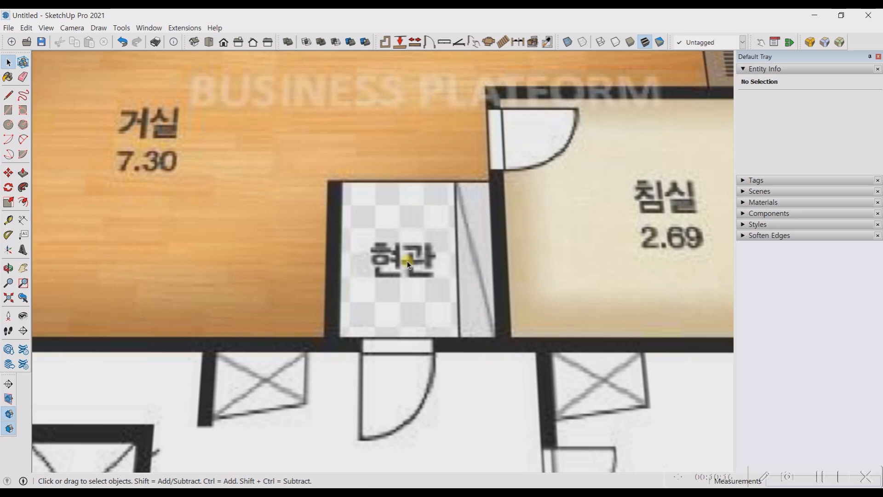
{"action": "scroll", "coordinate": [408, 263], "scroll_direction": "up", "scroll_amount": 2}
{"action": "scroll", "coordinate": [408, 263], "scroll_direction": "down", "scroll_amount": 4}
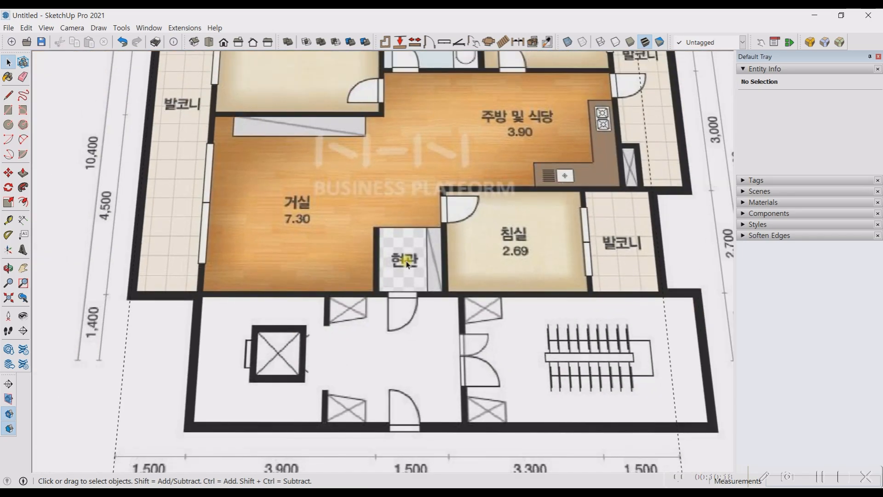
{"action": "scroll", "coordinate": [408, 263], "scroll_direction": "down", "scroll_amount": 3}
{"action": "scroll", "coordinate": [407, 263], "scroll_direction": "up", "scroll_amount": 6}
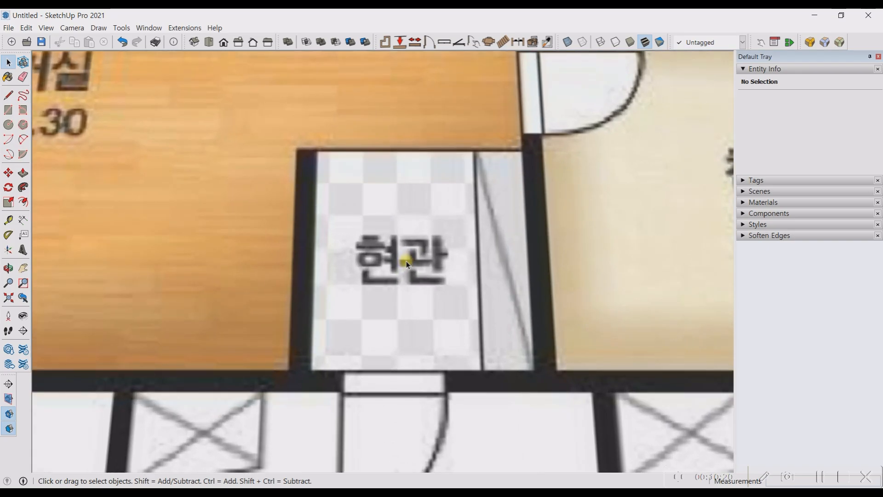
{"action": "scroll", "coordinate": [408, 263], "scroll_direction": "down", "scroll_amount": 3}
{"action": "scroll", "coordinate": [407, 264], "scroll_direction": "up", "scroll_amount": 7}
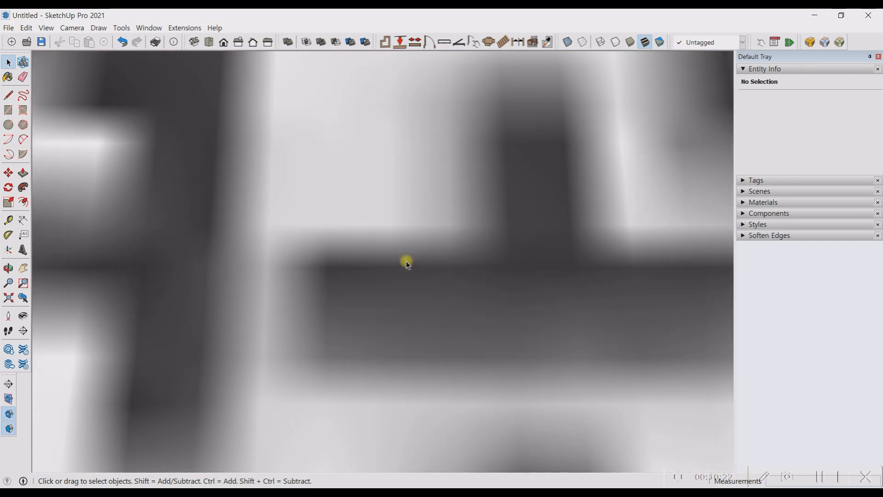
{"action": "scroll", "coordinate": [408, 263], "scroll_direction": "down", "scroll_amount": 6}
{"action": "scroll", "coordinate": [407, 264], "scroll_direction": "up", "scroll_amount": 3}
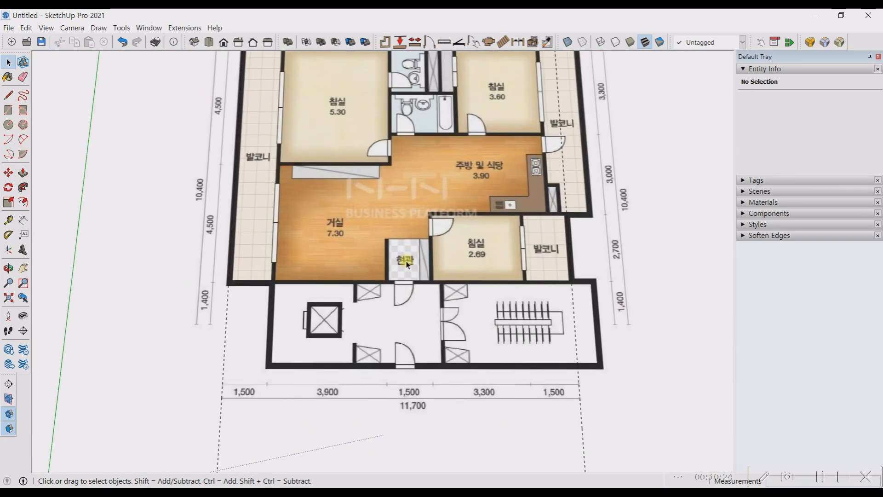
{"action": "scroll", "coordinate": [407, 263], "scroll_direction": "up", "scroll_amount": 4}
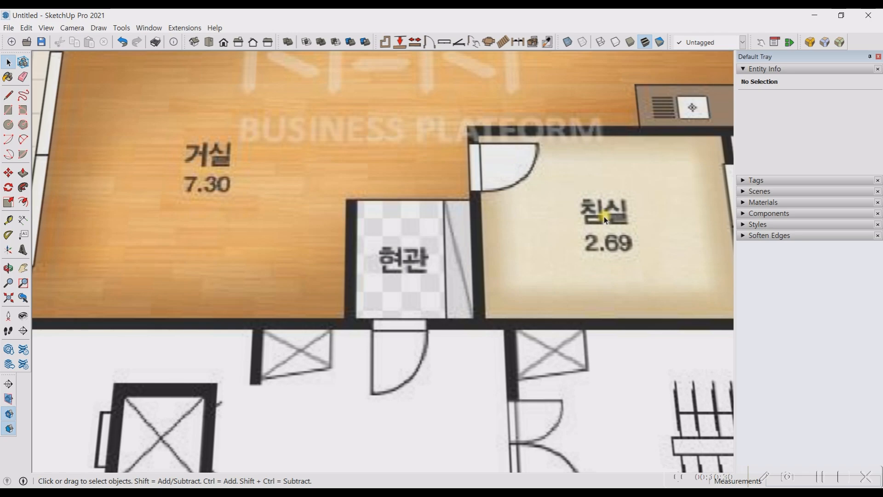
Inspect the 2.69 bedroom (침실) and the living room (거실) in close-up and in the context of the plan.
{"action": "scroll", "coordinate": [605, 220], "scroll_direction": "down", "scroll_amount": 10}
{"action": "scroll", "coordinate": [605, 220], "scroll_direction": "up", "scroll_amount": 12}
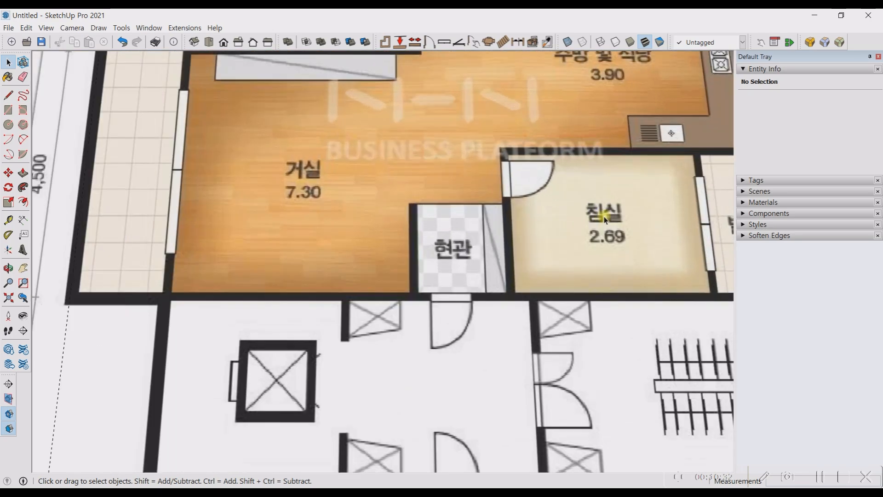
{"action": "scroll", "coordinate": [605, 219], "scroll_direction": "down", "scroll_amount": 3}
{"action": "scroll", "coordinate": [605, 220], "scroll_direction": "down", "scroll_amount": 8}
{"action": "scroll", "coordinate": [605, 220], "scroll_direction": "up", "scroll_amount": 6}
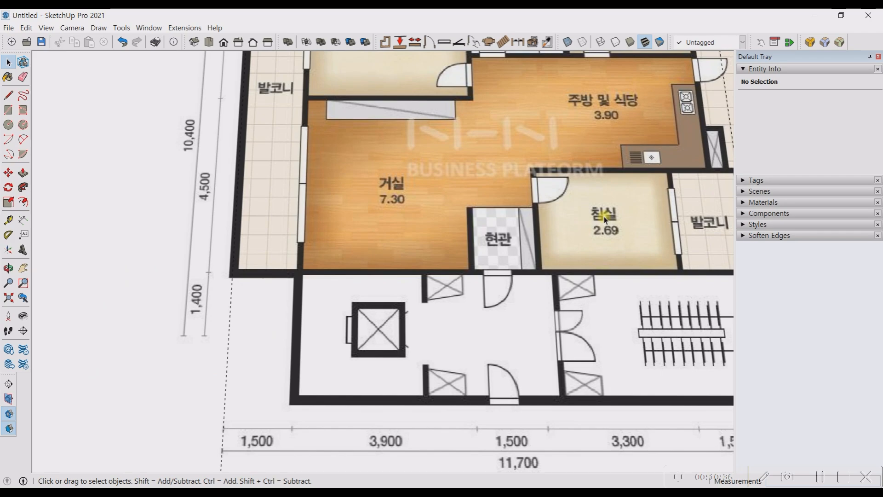
{"action": "scroll", "coordinate": [605, 219], "scroll_direction": "up", "scroll_amount": 4}
{"action": "scroll", "coordinate": [606, 220], "scroll_direction": "down", "scroll_amount": 3}
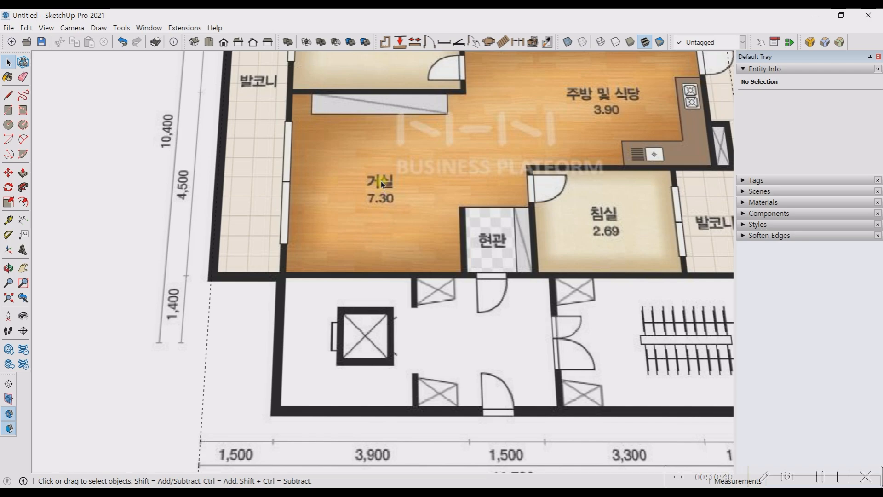
{"action": "scroll", "coordinate": [382, 184], "scroll_direction": "down", "scroll_amount": 10}
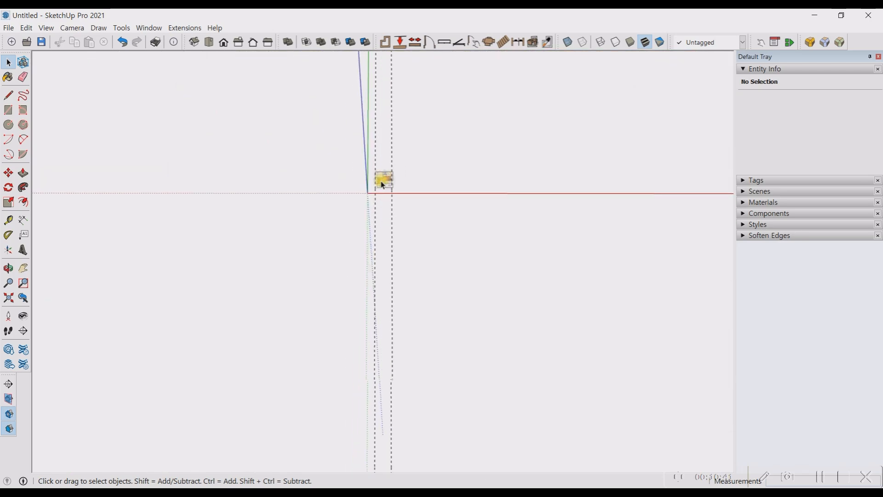
{"action": "scroll", "coordinate": [382, 184], "scroll_direction": "up", "scroll_amount": 11}
{"action": "scroll", "coordinate": [382, 184], "scroll_direction": "up", "scroll_amount": 5}
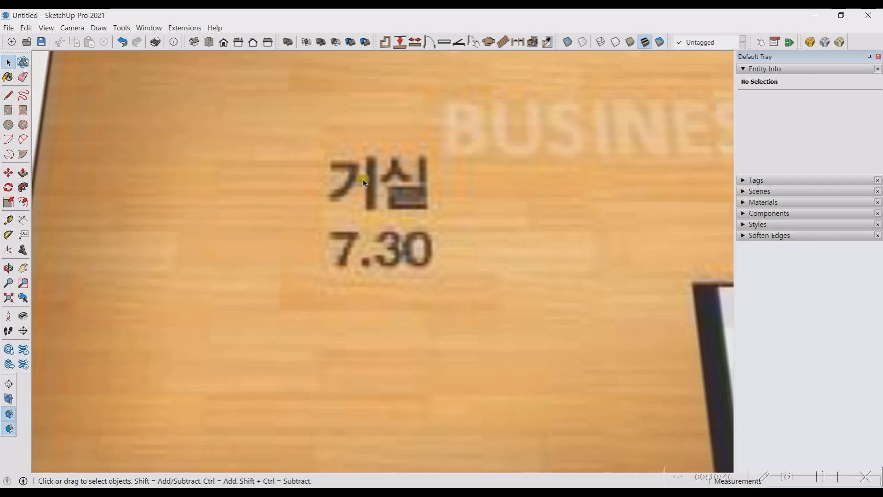
{"action": "scroll", "coordinate": [225, 189], "scroll_direction": "down", "scroll_amount": 5}
{"action": "scroll", "coordinate": [223, 189], "scroll_direction": "down", "scroll_amount": 3}
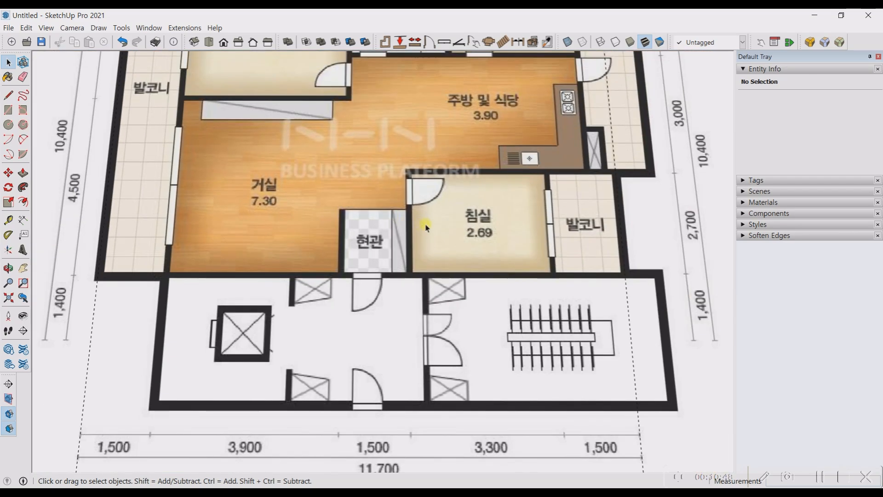
Examine the entrance, its door and the walls adjoining the 2.69 bedroom, both close up and from a distance.
{"action": "scroll", "coordinate": [361, 240], "scroll_direction": "up", "scroll_amount": 8}
{"action": "middle_click_drag", "start_coordinate": [379, 255], "coordinate": [390, 258]}
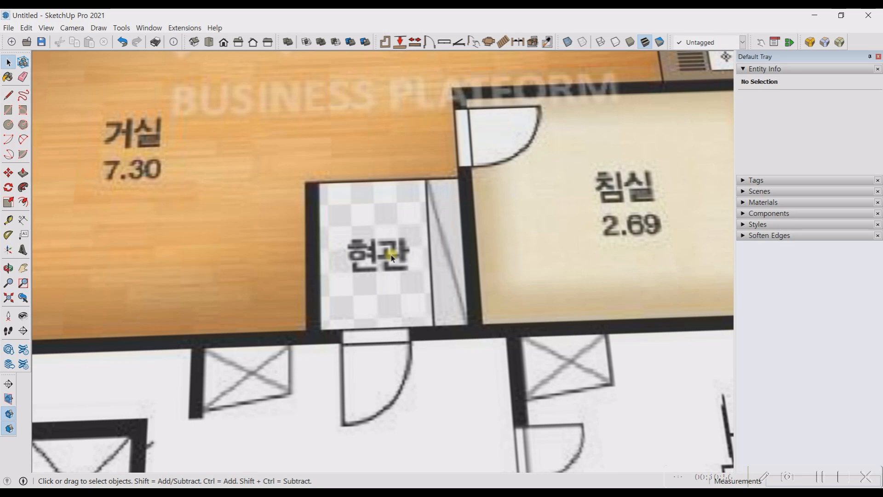
{"action": "scroll", "coordinate": [704, 259], "scroll_direction": "down", "scroll_amount": 1}
{"action": "scroll", "coordinate": [707, 263], "scroll_direction": "down", "scroll_amount": 2}
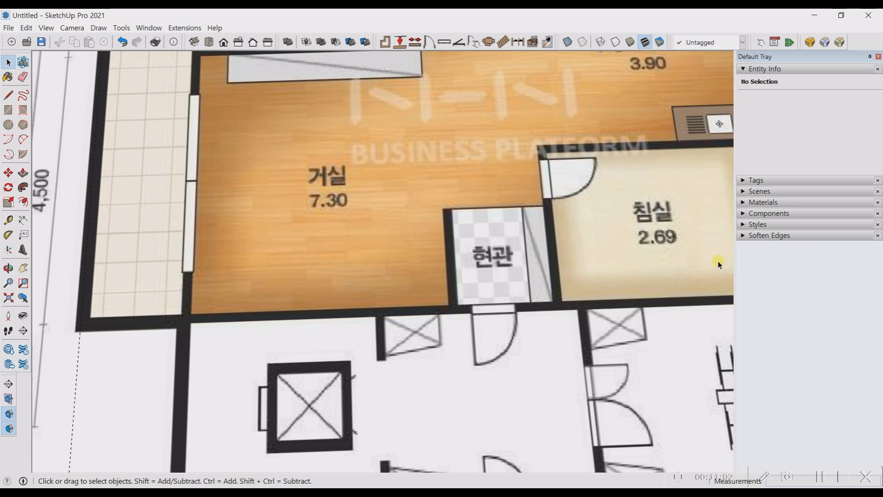
{"action": "scroll", "coordinate": [720, 265], "scroll_direction": "down", "scroll_amount": 6}
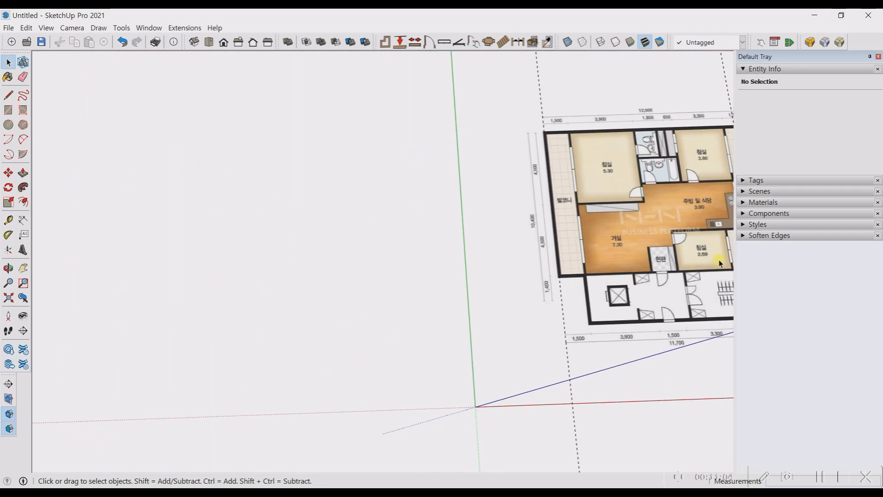
{"action": "scroll", "coordinate": [720, 263], "scroll_direction": "down", "scroll_amount": 3}
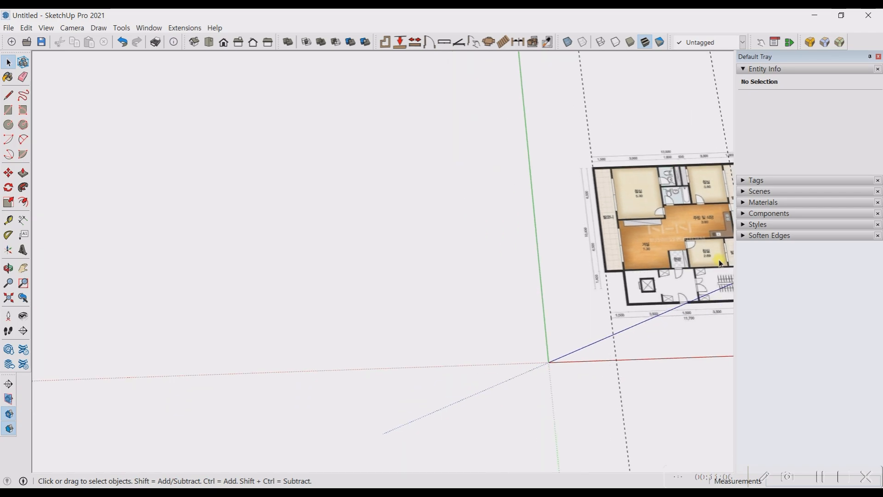
{"action": "scroll", "coordinate": [720, 263], "scroll_direction": "up", "scroll_amount": 10}
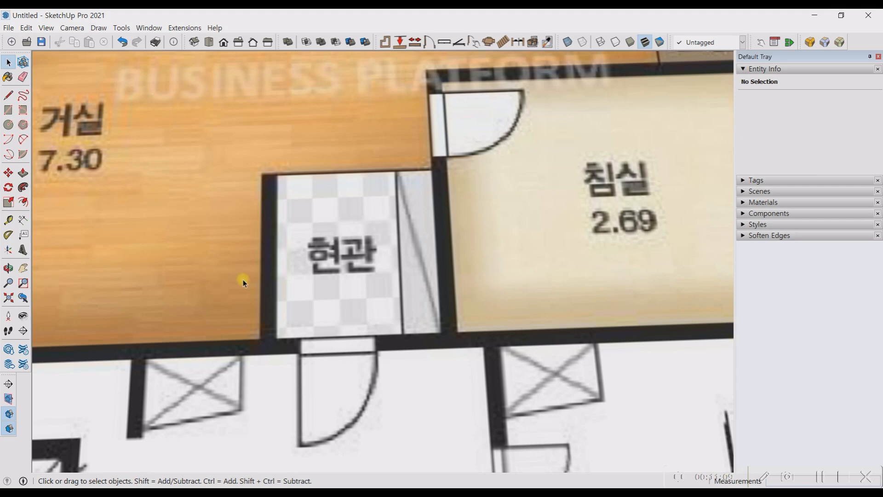
{"action": "scroll", "coordinate": [382, 301], "scroll_direction": "down", "scroll_amount": 4}
{"action": "middle_click_drag", "start_coordinate": [460, 331], "coordinate": [387, 316]}
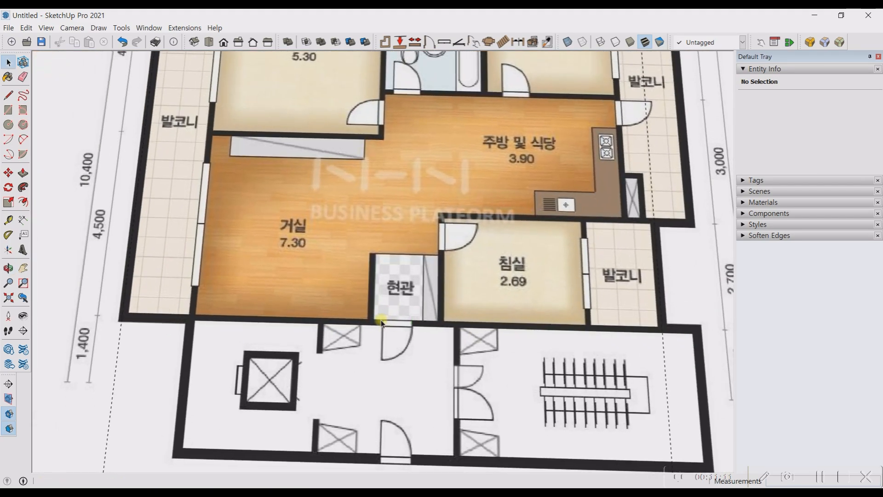
{"action": "scroll", "coordinate": [50, 273], "scroll_direction": "down", "scroll_amount": 5}
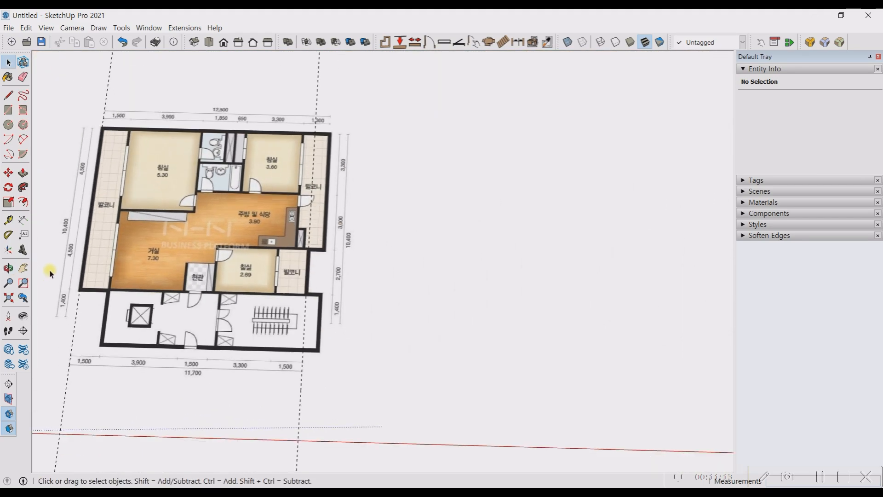
{"action": "scroll", "coordinate": [696, 272], "scroll_direction": "down", "scroll_amount": 4}
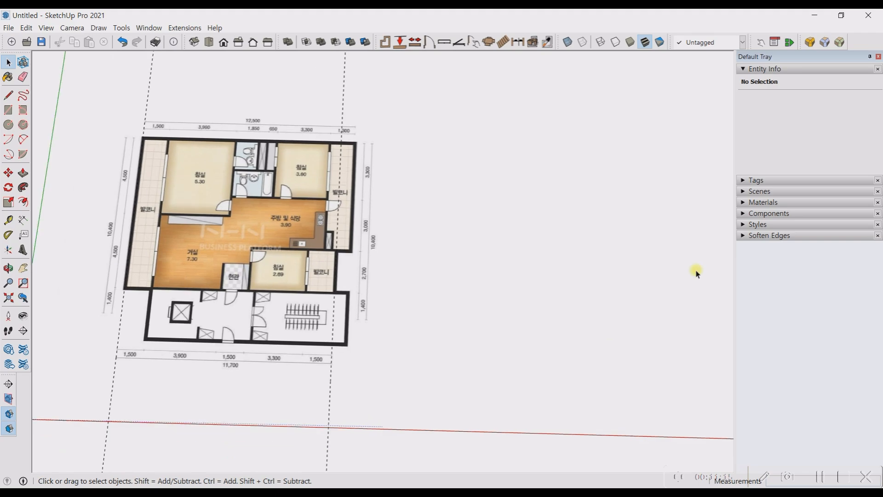
{"action": "scroll", "coordinate": [54, 278], "scroll_direction": "up", "scroll_amount": 4}
{"action": "scroll", "coordinate": [54, 277], "scroll_direction": "down", "scroll_amount": 4}
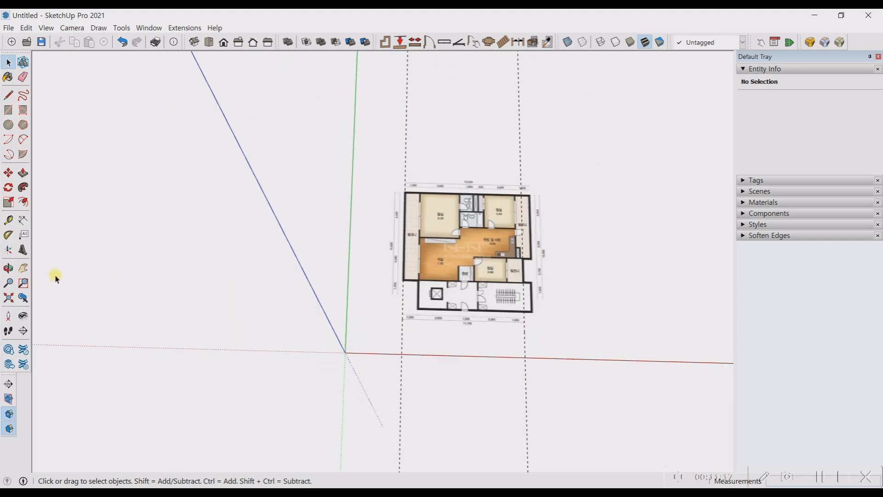
{"action": "scroll", "coordinate": [694, 270], "scroll_direction": "up", "scroll_amount": 3}
{"action": "scroll", "coordinate": [696, 272], "scroll_direction": "up", "scroll_amount": 1}
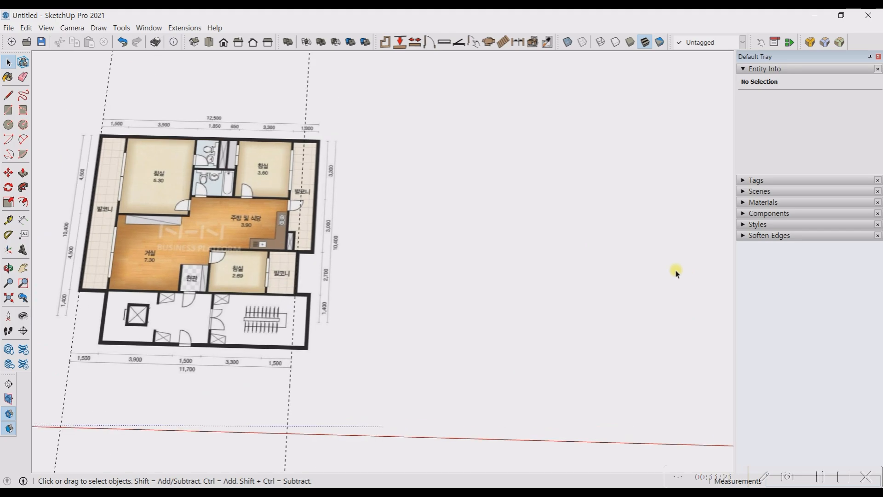
{"action": "scroll", "coordinate": [340, 281], "scroll_direction": "down", "scroll_amount": 4}
{"action": "scroll", "coordinate": [366, 281], "scroll_direction": "up", "scroll_amount": 4}
{"action": "scroll", "coordinate": [394, 281], "scroll_direction": "up", "scroll_amount": 3}
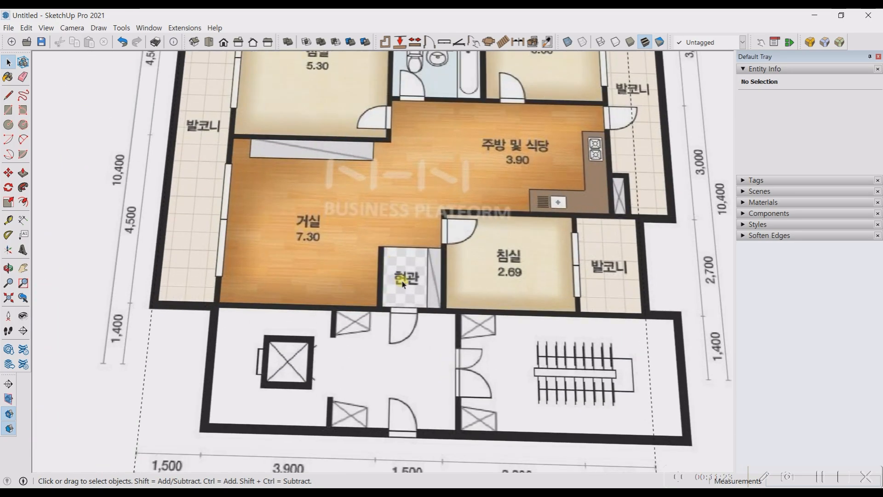
{"action": "middle_click_drag", "start_coordinate": [401, 282], "coordinate": [419, 290]}
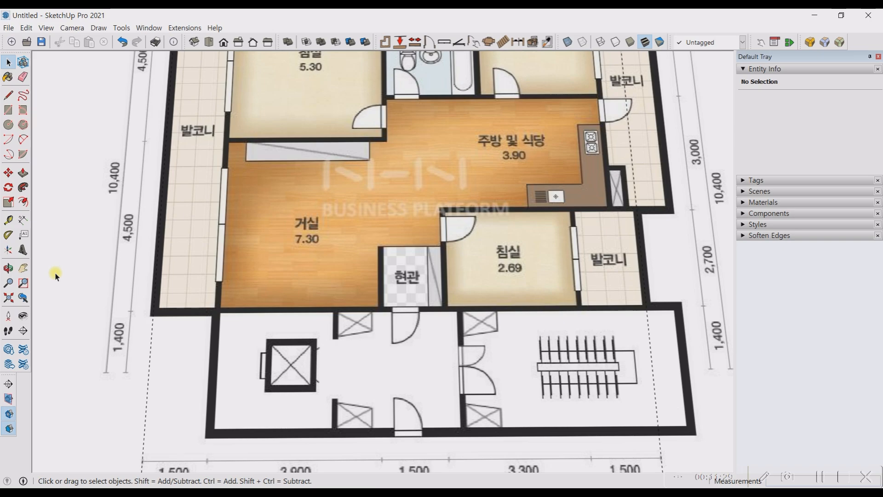
{"action": "scroll", "coordinate": [55, 275], "scroll_direction": "down", "scroll_amount": 5}
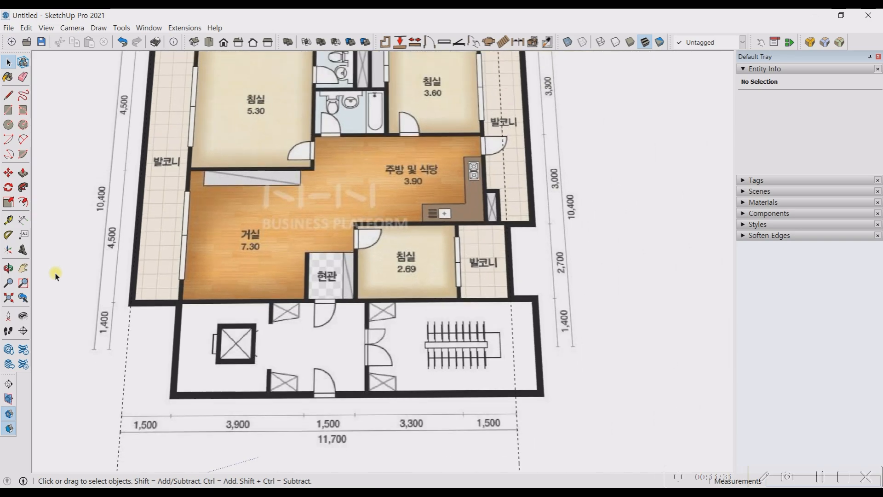
{"action": "scroll", "coordinate": [55, 275], "scroll_direction": "down", "scroll_amount": 3}
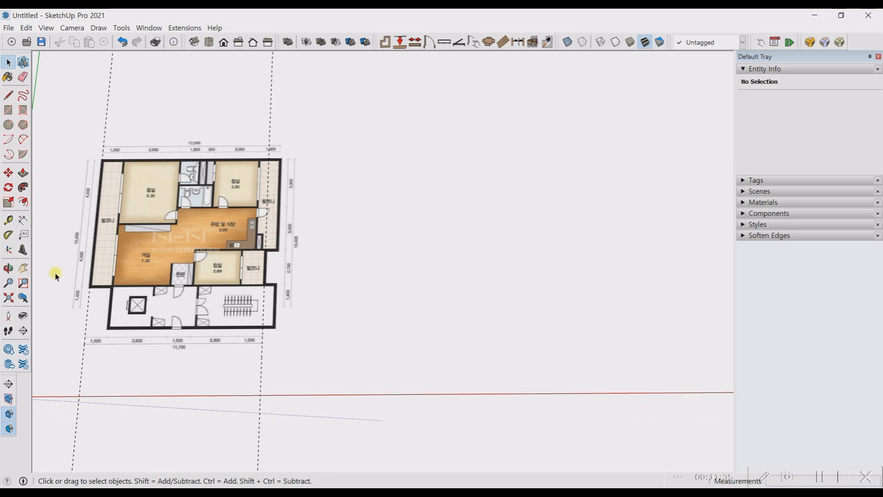
{"action": "scroll", "coordinate": [708, 271], "scroll_direction": "up", "scroll_amount": 2}
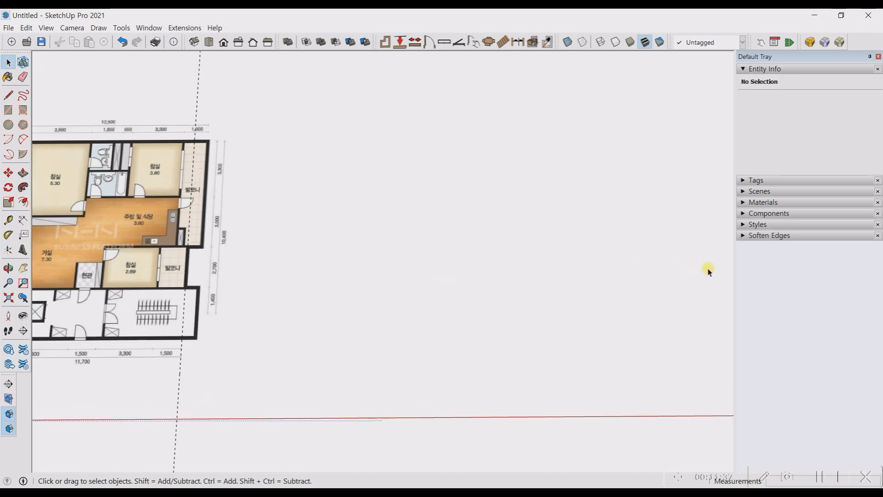
{"action": "scroll", "coordinate": [708, 271], "scroll_direction": "up", "scroll_amount": 1}
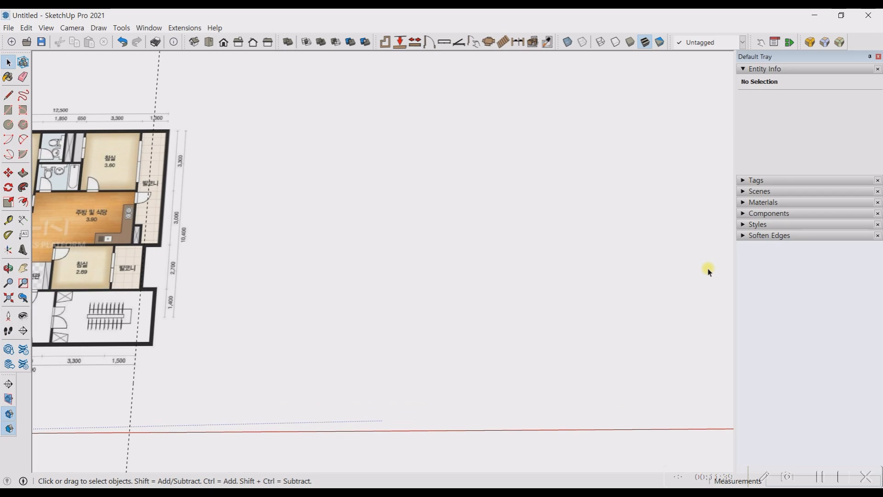
Zoom out and in about empty points on either side of the floor plan to examine how the view shifts.
{"action": "scroll", "coordinate": [708, 272], "scroll_direction": "down", "scroll_amount": 5}
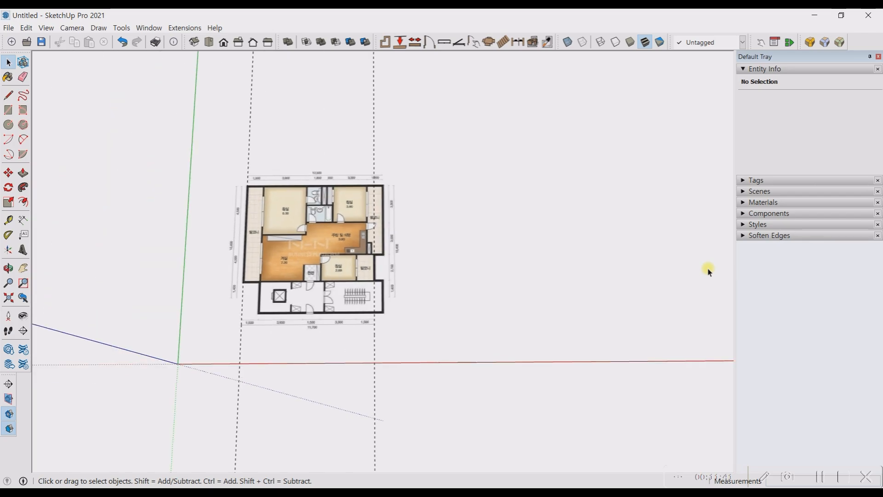
{"action": "scroll", "coordinate": [86, 269], "scroll_direction": "up", "scroll_amount": 3}
{"action": "scroll", "coordinate": [86, 270], "scroll_direction": "down", "scroll_amount": 4}
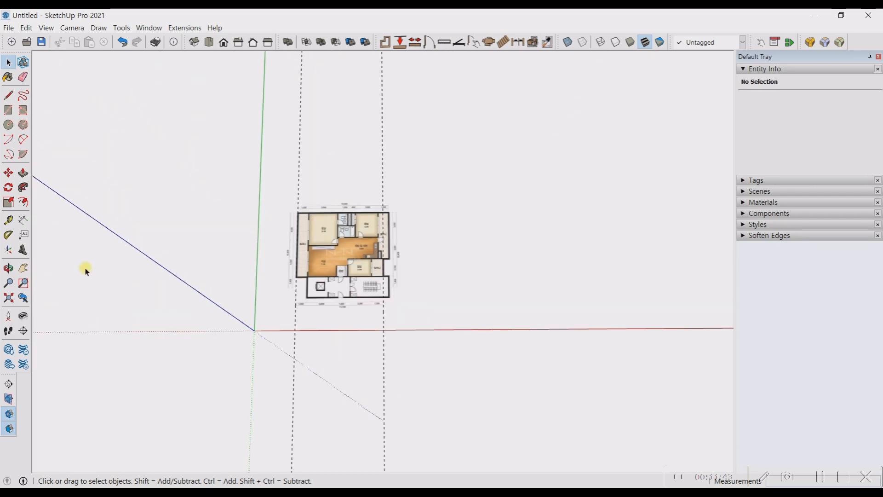
{"action": "scroll", "coordinate": [653, 269], "scroll_direction": "up", "scroll_amount": 2}
{"action": "scroll", "coordinate": [676, 268], "scroll_direction": "down", "scroll_amount": 3}
{"action": "scroll", "coordinate": [83, 272], "scroll_direction": "up", "scroll_amount": 4}
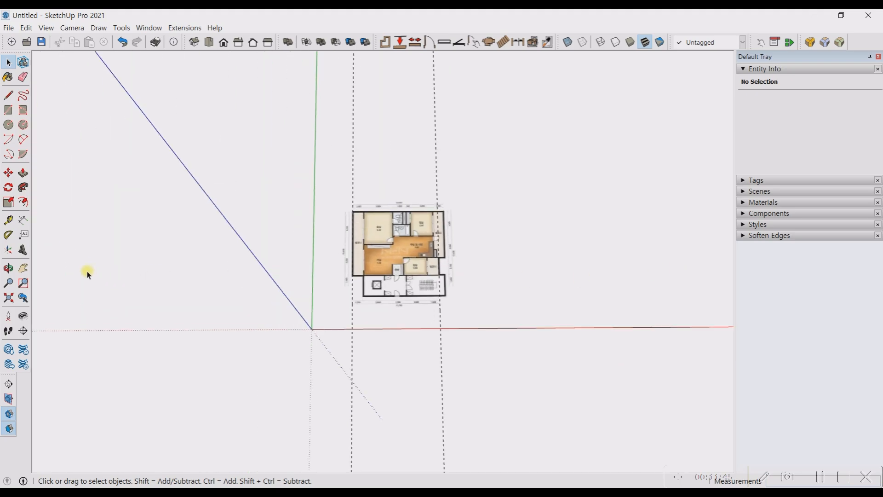
{"action": "scroll", "coordinate": [75, 271], "scroll_direction": "down", "scroll_amount": 2}
{"action": "scroll", "coordinate": [416, 138], "scroll_direction": "up", "scroll_amount": 3}
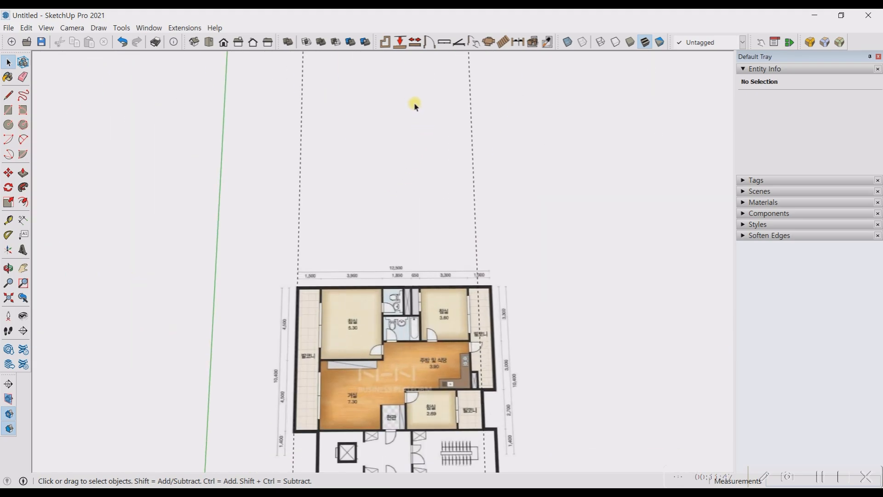
Compare zooming about points above, below and directly on the floor plan, finishing with the whole plan in a slightly tilted view.
{"action": "scroll", "coordinate": [411, 138], "scroll_direction": "down", "scroll_amount": 4}
{"action": "scroll", "coordinate": [427, 420], "scroll_direction": "down", "scroll_amount": 2}
{"action": "scroll", "coordinate": [428, 420], "scroll_direction": "up", "scroll_amount": 4}
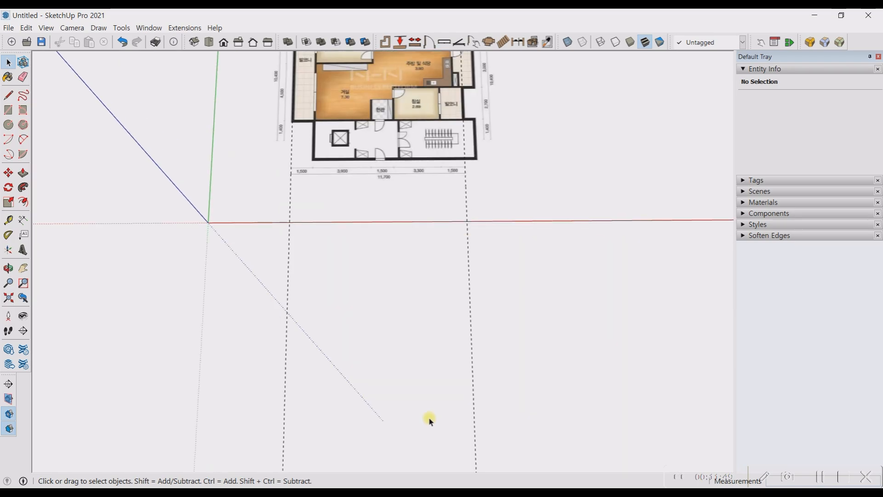
{"action": "scroll", "coordinate": [428, 419], "scroll_direction": "down", "scroll_amount": 3}
{"action": "scroll", "coordinate": [386, 94], "scroll_direction": "up", "scroll_amount": 2}
{"action": "scroll", "coordinate": [394, 276], "scroll_direction": "down", "scroll_amount": 3}
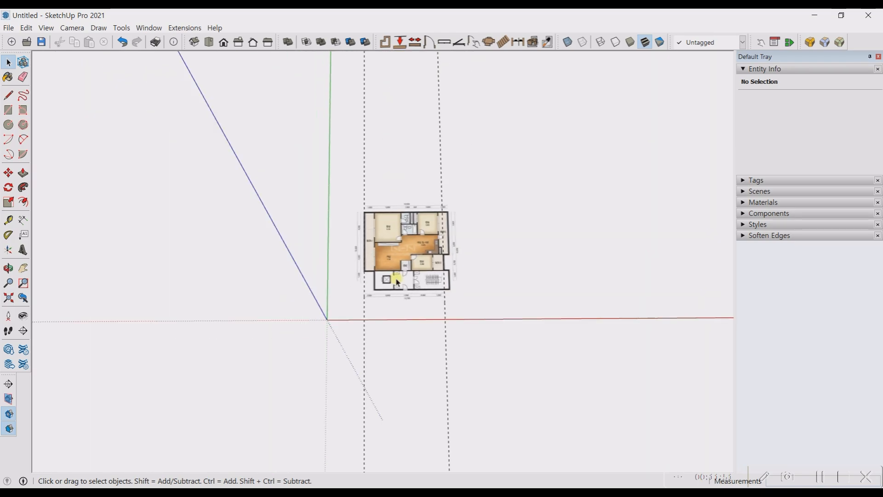
{"action": "scroll", "coordinate": [394, 299], "scroll_direction": "up", "scroll_amount": 4}
{"action": "scroll", "coordinate": [394, 329], "scroll_direction": "down", "scroll_amount": 4}
{"action": "scroll", "coordinate": [425, 267], "scroll_direction": "up", "scroll_amount": 3}
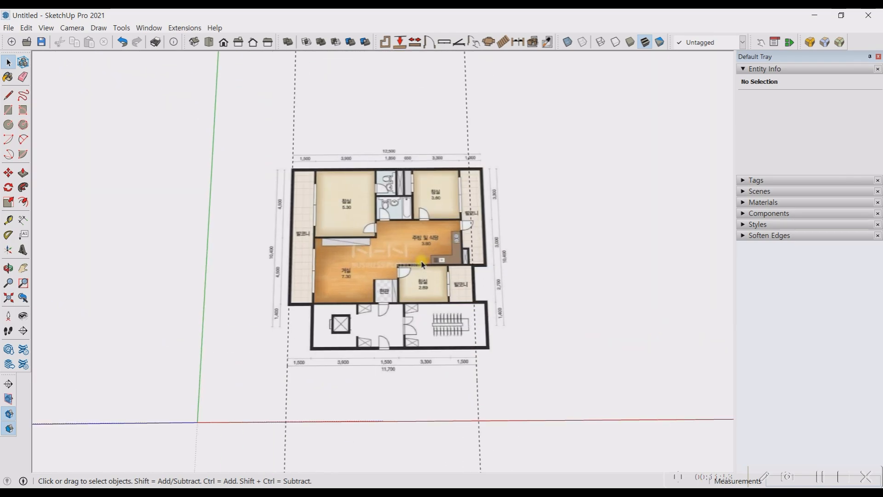
{"action": "middle_click_drag", "start_coordinate": [405, 260], "coordinate": [399, 280]}
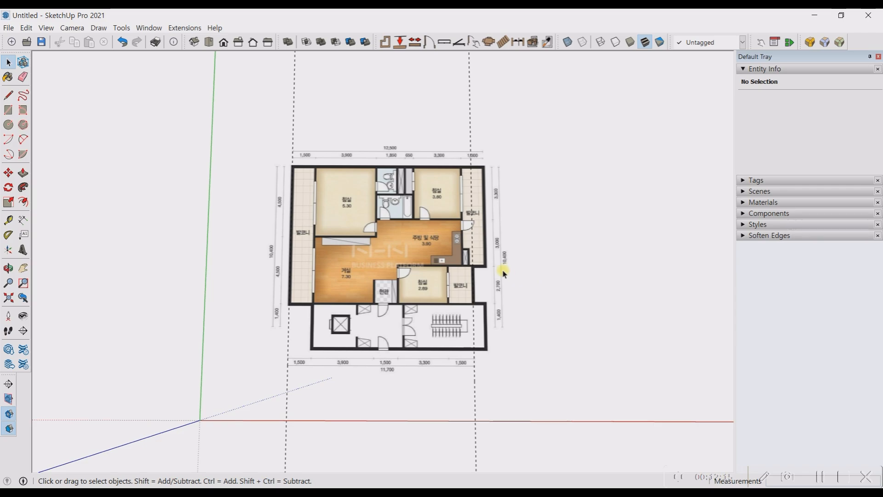
Examine how the floor plan and guide lines shift when zooming about empty space beyond the plan's 10,400 dimension on the kitchen side.
{"action": "scroll", "coordinate": [453, 243], "scroll_direction": "down", "scroll_amount": 2}
{"action": "scroll", "coordinate": [541, 244], "scroll_direction": "up", "scroll_amount": 1}
{"action": "scroll", "coordinate": [541, 244], "scroll_direction": "up", "scroll_amount": 1}
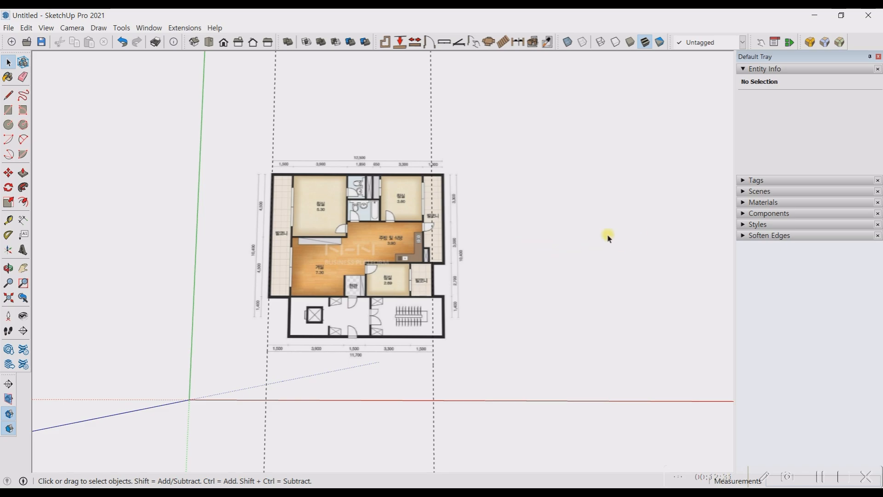
{"action": "scroll", "coordinate": [659, 252], "scroll_direction": "down", "scroll_amount": 3}
{"action": "scroll", "coordinate": [662, 256], "scroll_direction": "down", "scroll_amount": 4}
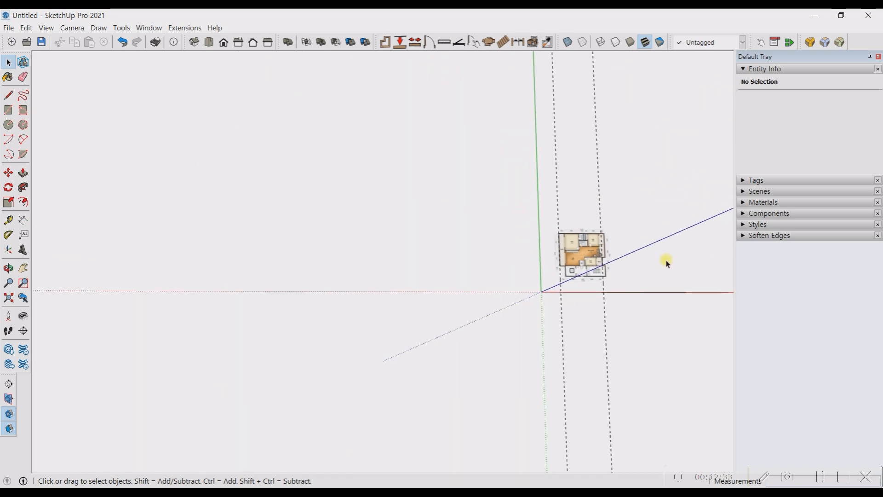
{"action": "scroll", "coordinate": [666, 261], "scroll_direction": "up", "scroll_amount": 6}
{"action": "scroll", "coordinate": [662, 276], "scroll_direction": "up", "scroll_amount": 2}
{"action": "scroll", "coordinate": [643, 303], "scroll_direction": "down", "scroll_amount": 6}
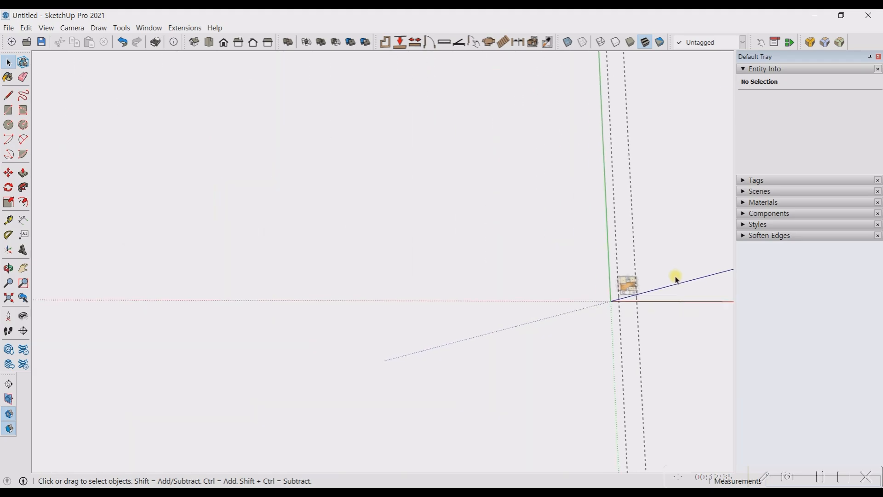
{"action": "scroll", "coordinate": [697, 287], "scroll_direction": "up", "scroll_amount": 4}
{"action": "scroll", "coordinate": [678, 289], "scroll_direction": "down", "scroll_amount": 4}
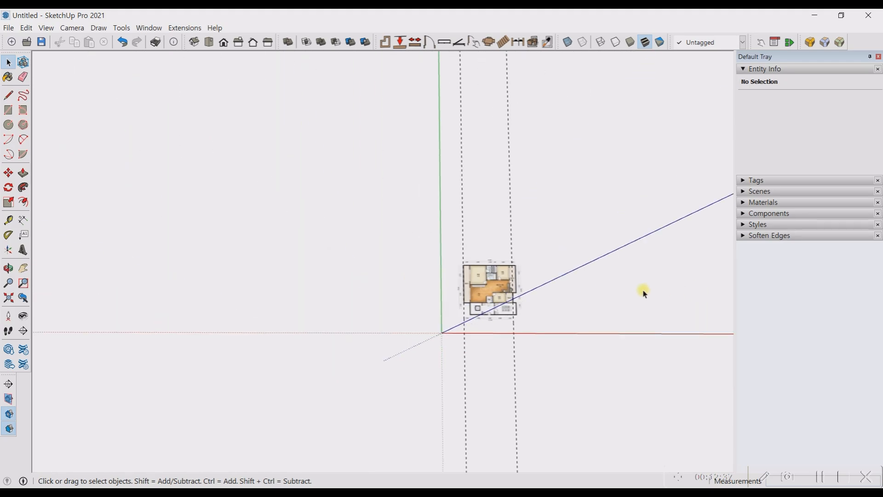
{"action": "scroll", "coordinate": [47, 251], "scroll_direction": "up", "scroll_amount": 3}
Examine how the floor plan moves when zooming repeatedly about a point on the far side of the green axis.
{"action": "scroll", "coordinate": [49, 251], "scroll_direction": "down", "scroll_amount": 4}
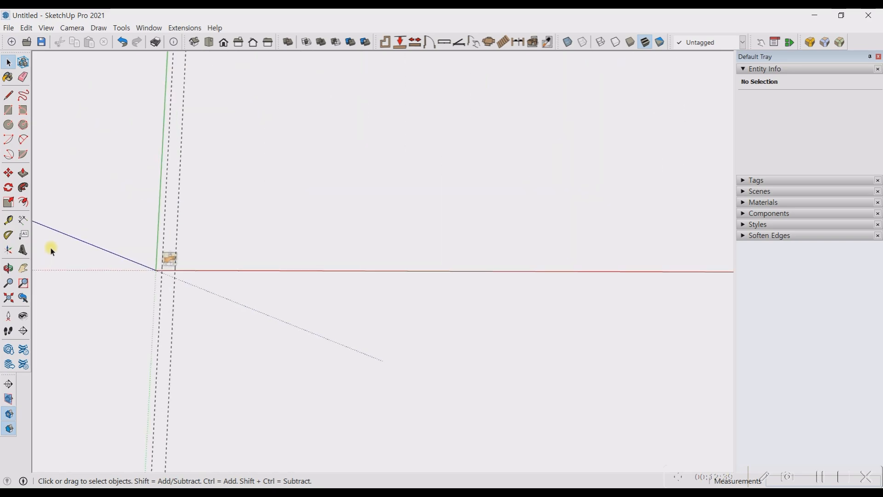
{"action": "scroll", "coordinate": [56, 248], "scroll_direction": "up", "scroll_amount": 4}
{"action": "scroll", "coordinate": [55, 247], "scroll_direction": "down", "scroll_amount": 5}
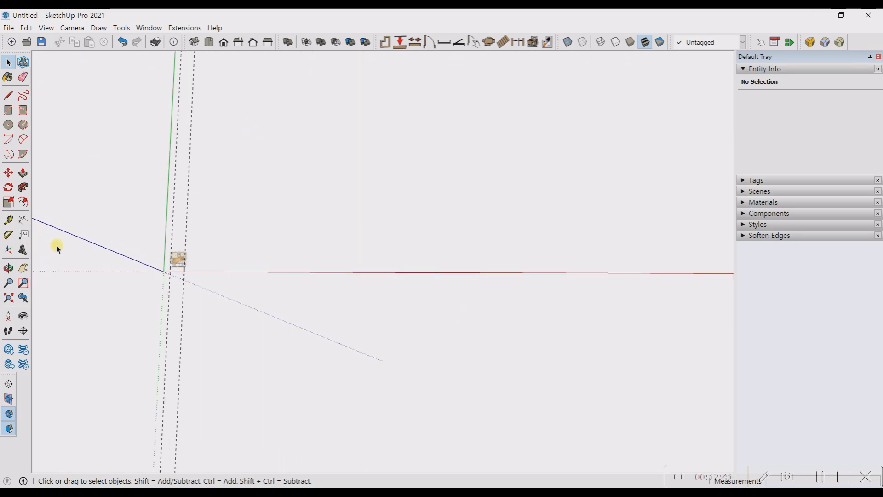
{"action": "scroll", "coordinate": [57, 249], "scroll_direction": "up", "scroll_amount": 4}
{"action": "scroll", "coordinate": [59, 249], "scroll_direction": "down", "scroll_amount": 3}
{"action": "scroll", "coordinate": [63, 250], "scroll_direction": "down", "scroll_amount": 3}
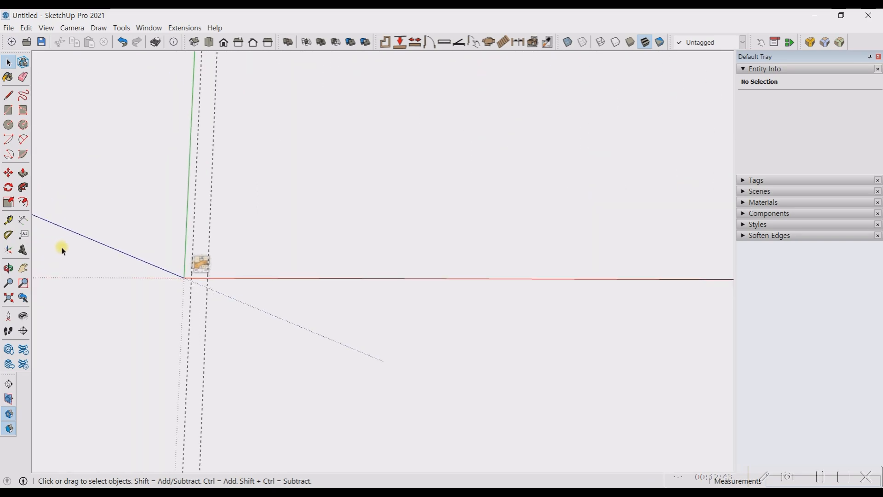
{"action": "scroll", "coordinate": [63, 249], "scroll_direction": "up", "scroll_amount": 5}
{"action": "scroll", "coordinate": [63, 249], "scroll_direction": "down", "scroll_amount": 4}
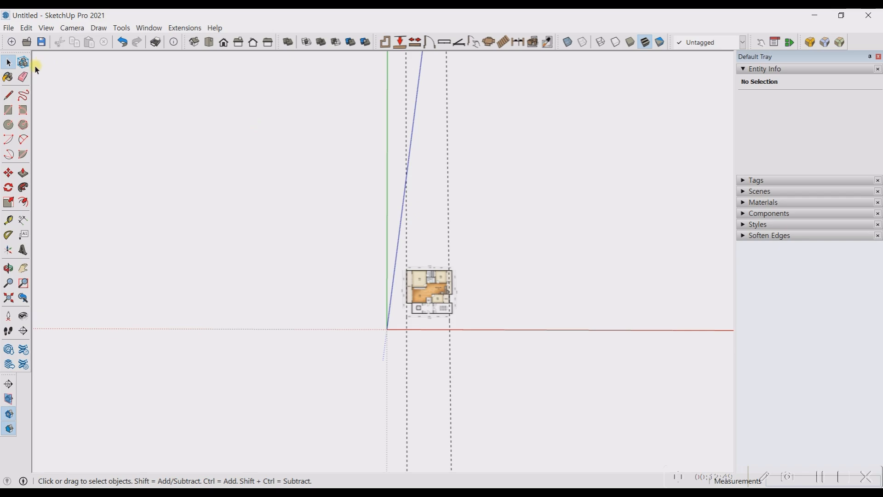
Compare zooming about distant points diagonally opposite each other around the axes origin and the floor plan.
{"action": "scroll", "coordinate": [40, 69], "scroll_direction": "down", "scroll_amount": 5}
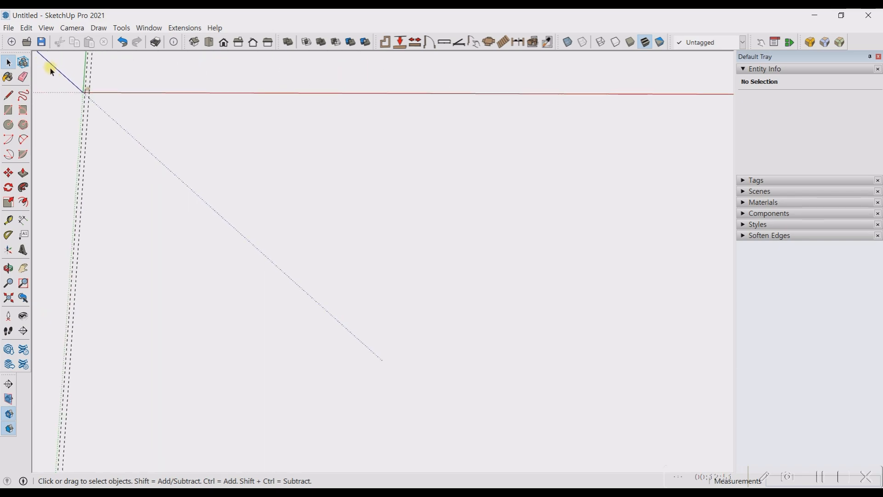
{"action": "scroll", "coordinate": [706, 453], "scroll_direction": "up", "scroll_amount": 1}
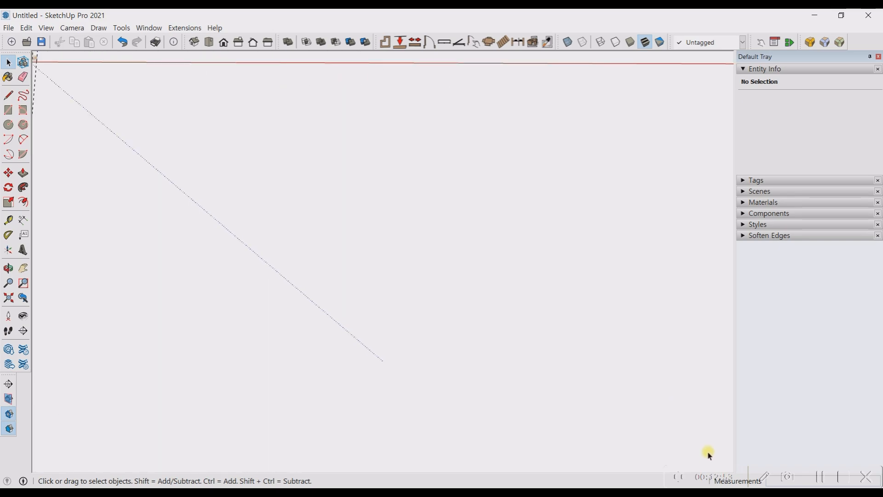
{"action": "scroll", "coordinate": [709, 455], "scroll_direction": "down", "scroll_amount": 5}
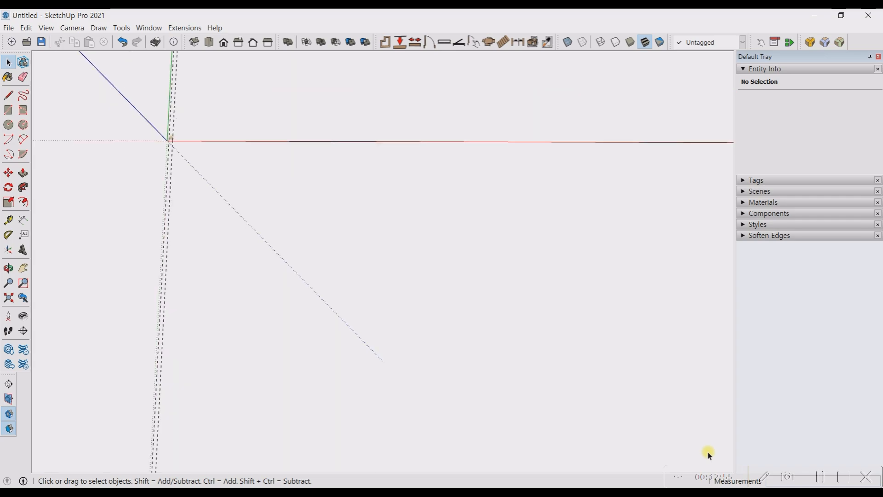
{"action": "scroll", "coordinate": [377, 276], "scroll_direction": "up", "scroll_amount": 4}
{"action": "scroll", "coordinate": [400, 243], "scroll_direction": "up", "scroll_amount": 5}
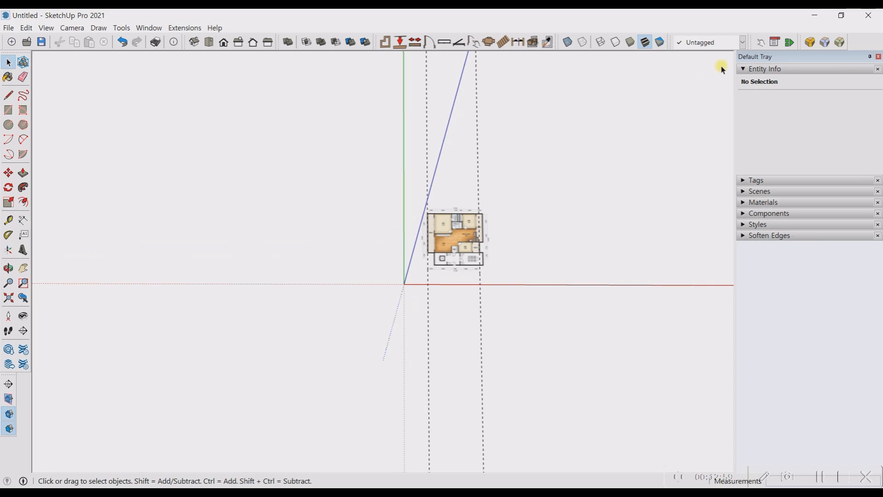
{"action": "scroll", "coordinate": [722, 69], "scroll_direction": "down", "scroll_amount": 4}
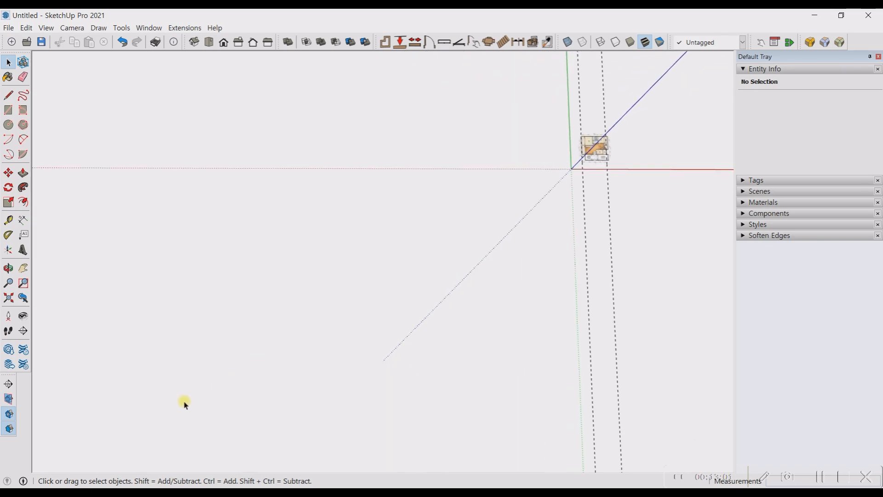
{"action": "scroll", "coordinate": [43, 439], "scroll_direction": "up", "scroll_amount": 3}
{"action": "scroll", "coordinate": [43, 439], "scroll_direction": "down", "scroll_amount": 1}
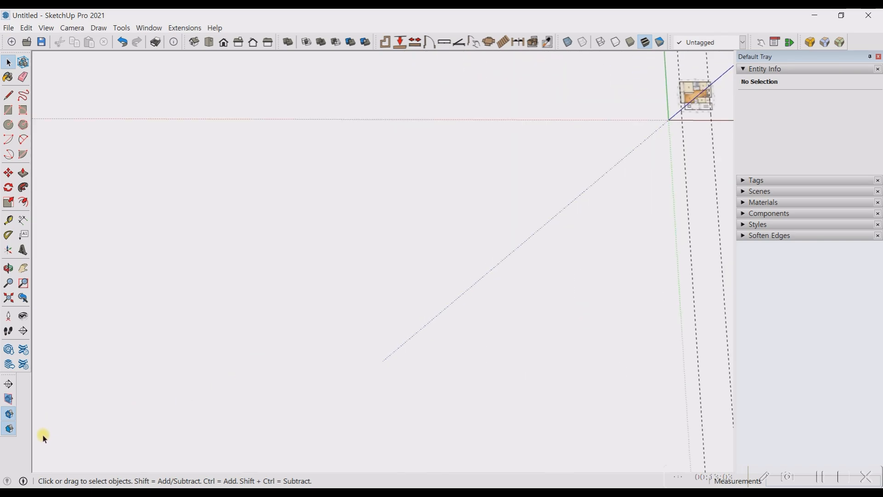
{"action": "scroll", "coordinate": [44, 438], "scroll_direction": "down", "scroll_amount": 2}
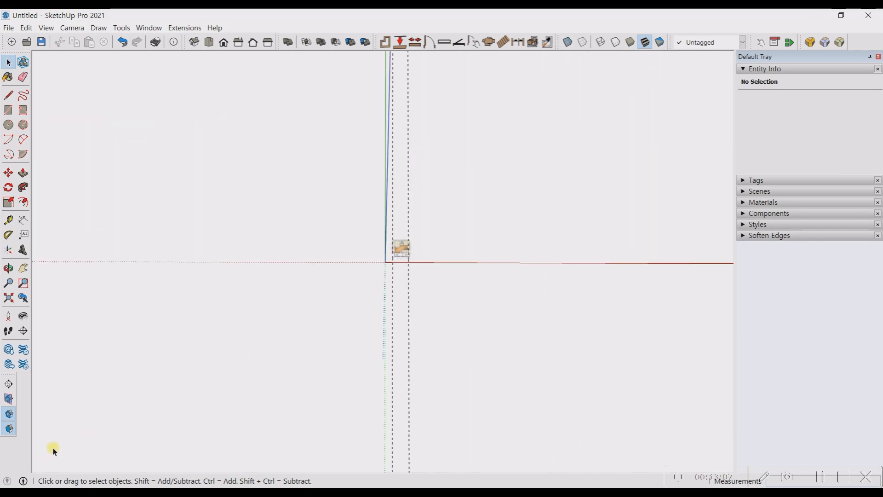
{"action": "scroll", "coordinate": [49, 457], "scroll_direction": "down", "scroll_amount": 8}
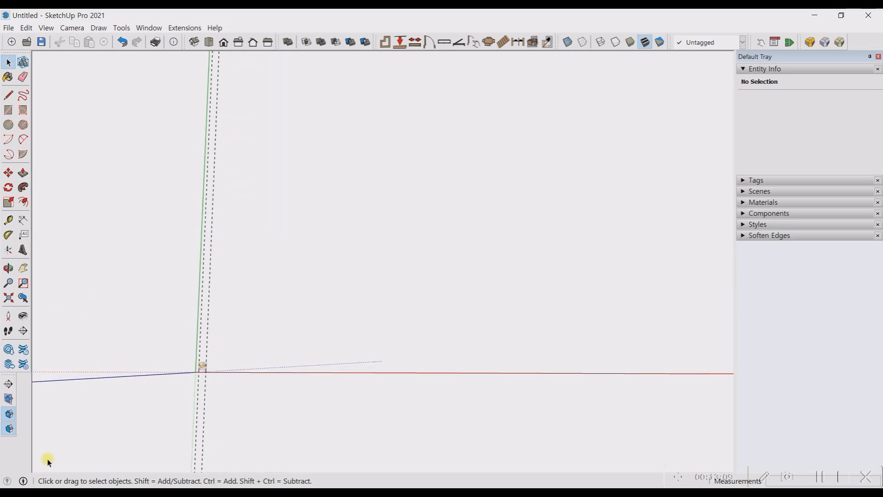
{"action": "scroll", "coordinate": [664, 111], "scroll_direction": "up", "scroll_amount": 4}
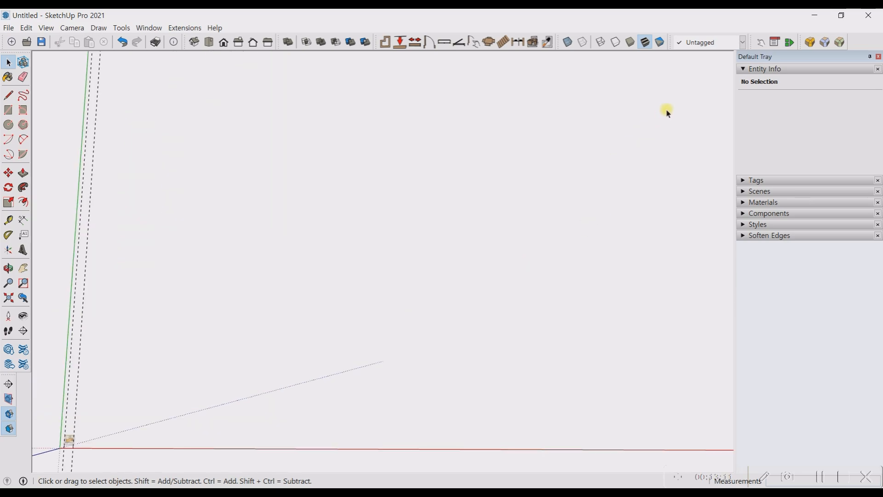
{"action": "scroll", "coordinate": [666, 115], "scroll_direction": "down", "scroll_amount": 5}
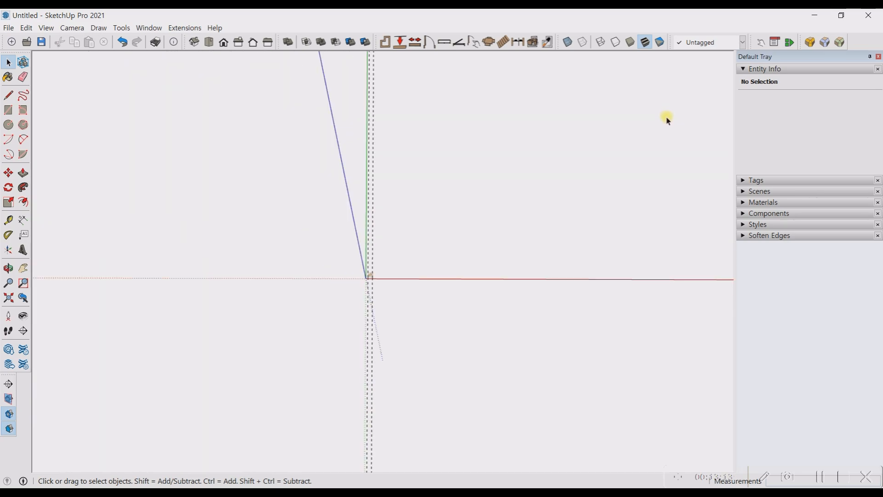
Return to a closer view of the floor plan and compare zooming about points on its two opposite sides.
{"action": "scroll", "coordinate": [371, 275], "scroll_direction": "up", "scroll_amount": 10}
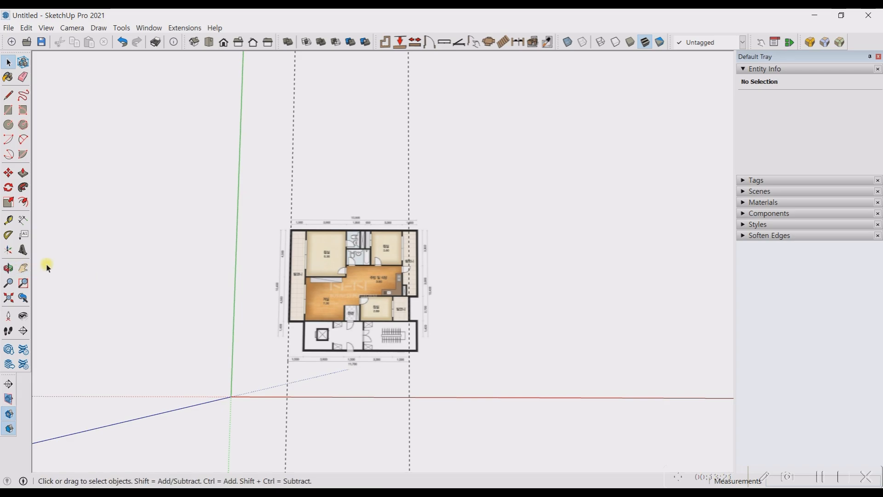
{"action": "scroll", "coordinate": [47, 268], "scroll_direction": "down", "scroll_amount": 6}
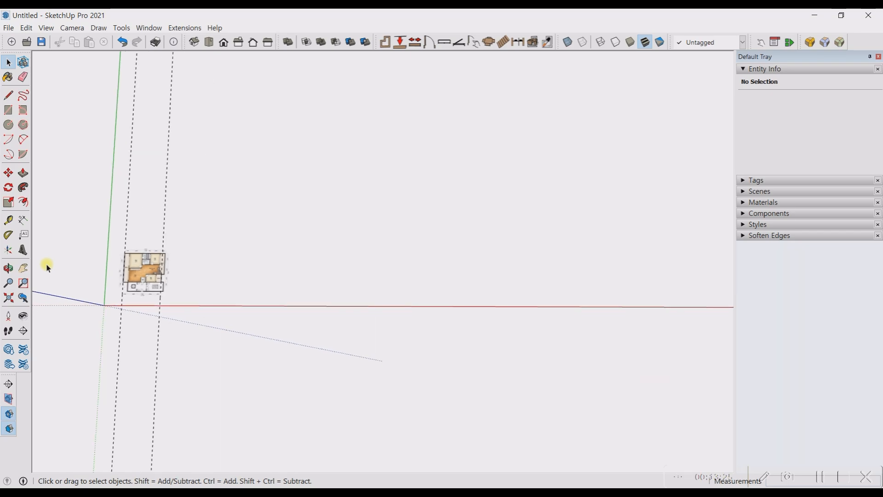
{"action": "scroll", "coordinate": [719, 276], "scroll_direction": "up", "scroll_amount": 4}
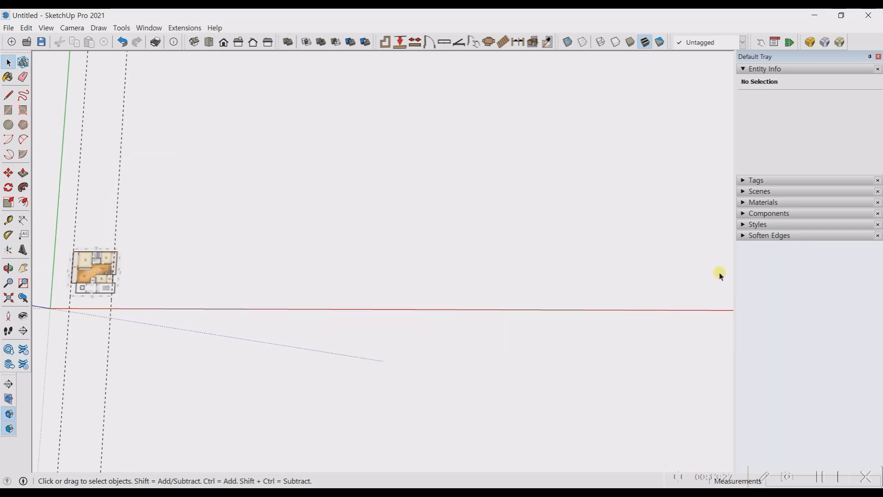
{"action": "scroll", "coordinate": [720, 276], "scroll_direction": "down", "scroll_amount": 5}
{"action": "scroll", "coordinate": [720, 276], "scroll_direction": "down", "scroll_amount": 2}
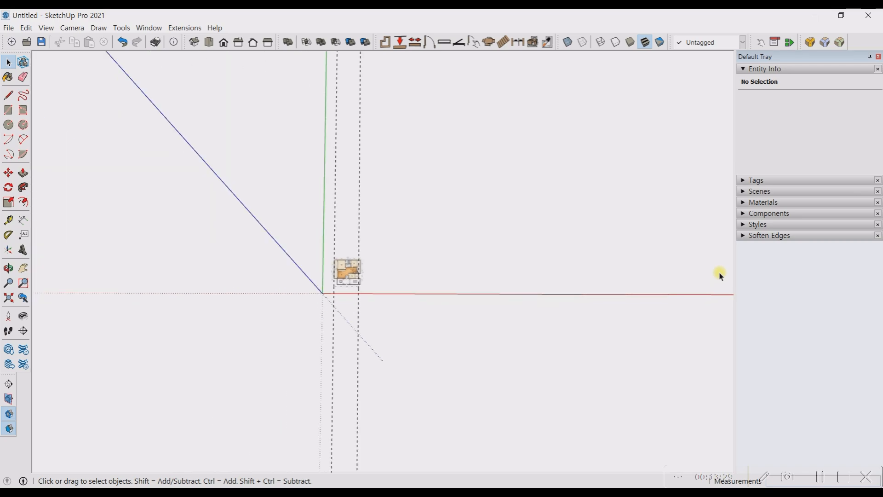
{"action": "scroll", "coordinate": [719, 276], "scroll_direction": "up", "scroll_amount": 1}
{"action": "scroll", "coordinate": [720, 276], "scroll_direction": "down", "scroll_amount": 2}
View the floor plan progressively closer about points on the drawing, and zoom back out about an empty point diagonally away from it.
{"action": "scroll", "coordinate": [386, 280], "scroll_direction": "up", "scroll_amount": 5}
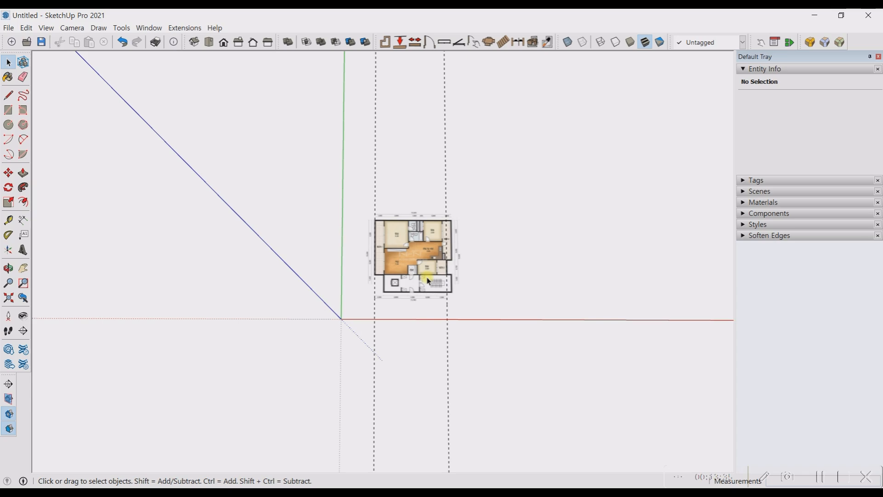
{"action": "scroll", "coordinate": [408, 258], "scroll_direction": "up", "scroll_amount": 2}
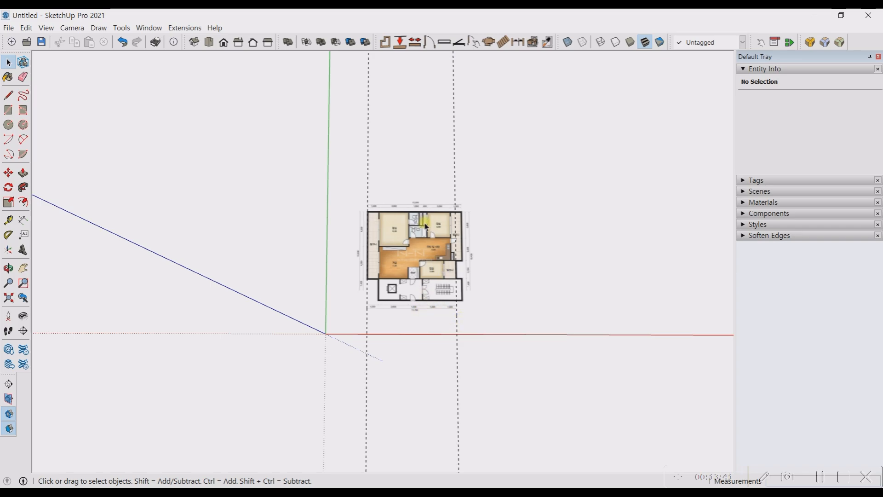
{"action": "scroll", "coordinate": [426, 227], "scroll_direction": "up", "scroll_amount": 2}
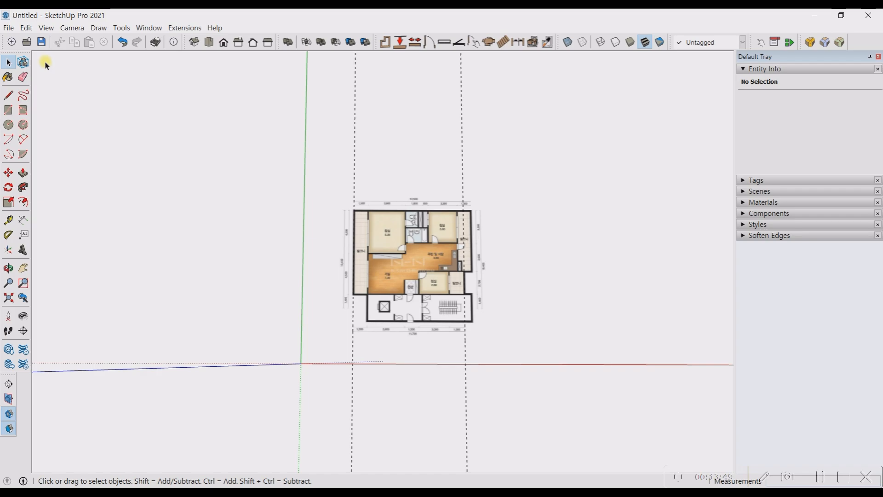
{"action": "scroll", "coordinate": [45, 61], "scroll_direction": "down", "scroll_amount": 5}
{"action": "scroll", "coordinate": [45, 62], "scroll_direction": "down", "scroll_amount": 2}
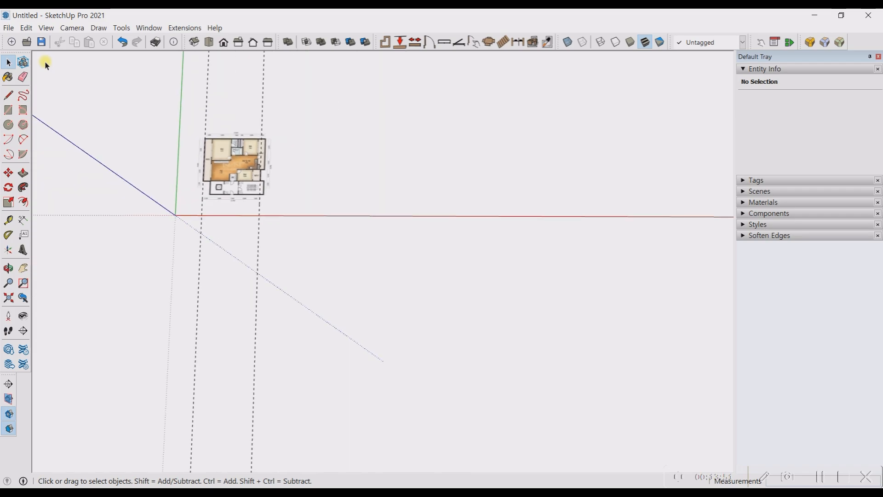
{"action": "scroll", "coordinate": [46, 64], "scroll_direction": "down", "scroll_amount": 3}
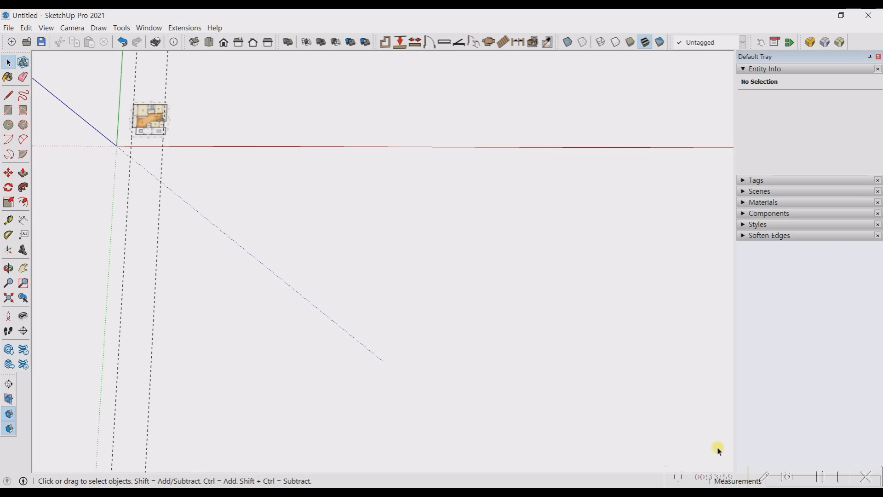
Compare zooming about an empty point far from the floor plan with zooming about points close to the plan and axes.
{"action": "scroll", "coordinate": [718, 451], "scroll_direction": "up", "scroll_amount": 3}
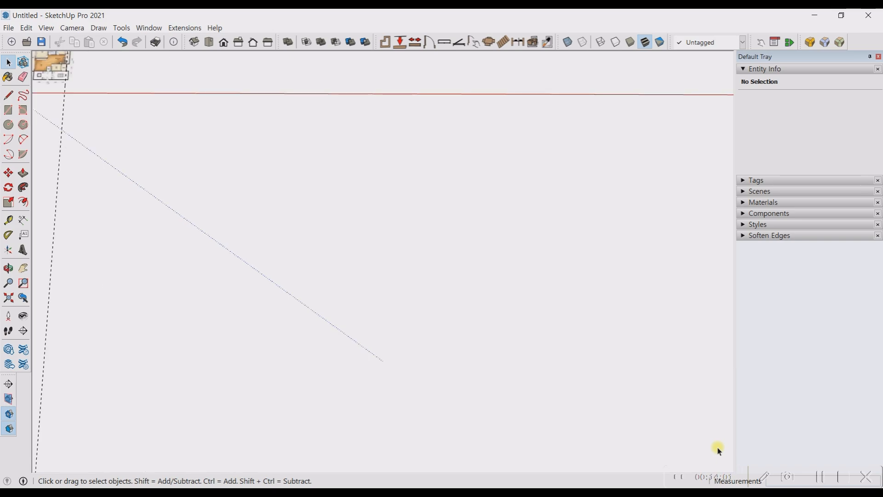
{"action": "scroll", "coordinate": [719, 450], "scroll_direction": "down", "scroll_amount": 4}
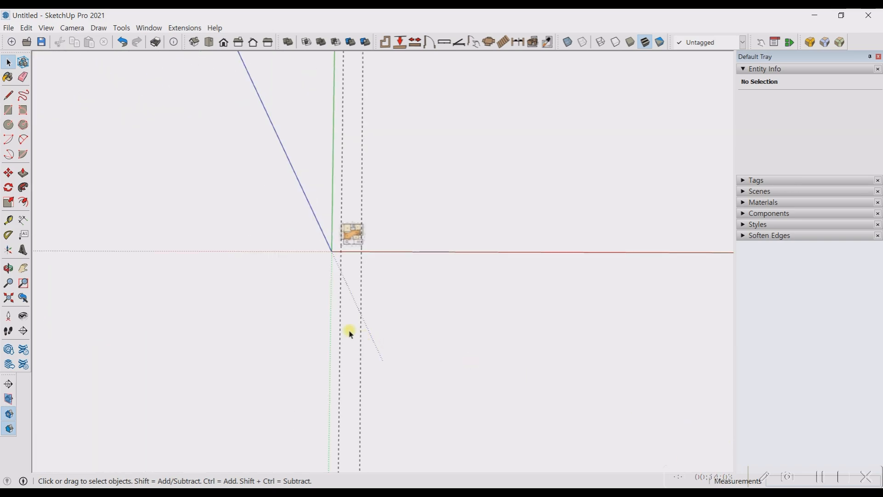
{"action": "scroll", "coordinate": [317, 258], "scroll_direction": "up", "scroll_amount": 3}
{"action": "scroll", "coordinate": [449, 337], "scroll_direction": "up", "scroll_amount": 2}
{"action": "scroll", "coordinate": [449, 337], "scroll_direction": "down", "scroll_amount": 3}
{"action": "scroll", "coordinate": [392, 211], "scroll_direction": "up", "scroll_amount": 3}
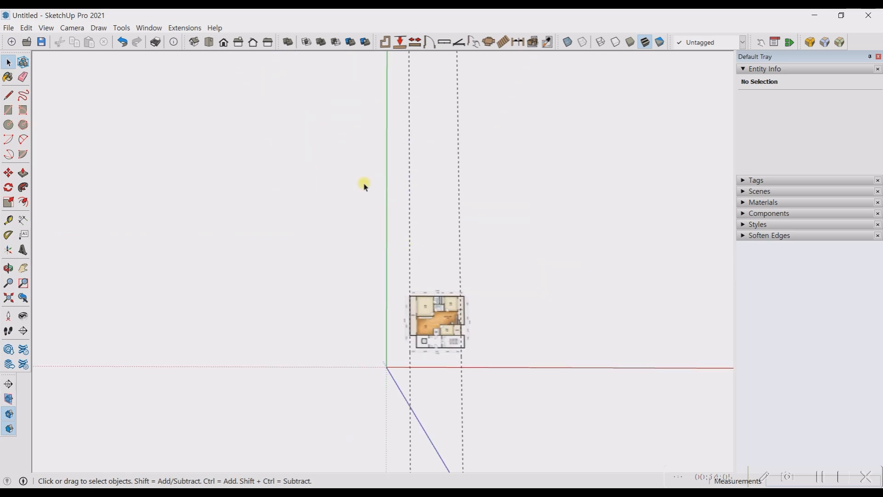
{"action": "scroll", "coordinate": [363, 186], "scroll_direction": "down", "scroll_amount": 2}
{"action": "scroll", "coordinate": [414, 257], "scroll_direction": "up", "scroll_amount": 2}
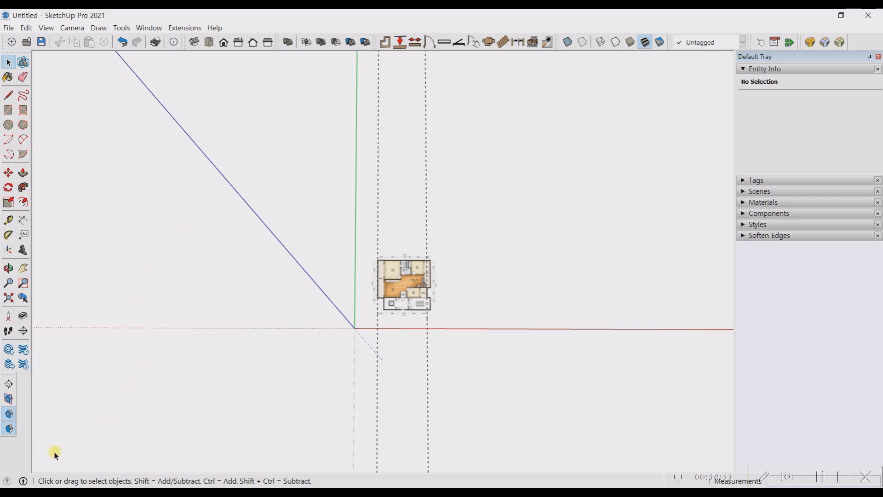
Examine how the floor plan shifts when zooming about diagonally opposite empty points, and compare with zooming about the drawing itself.
{"action": "scroll", "coordinate": [54, 453], "scroll_direction": "down", "scroll_amount": 8}
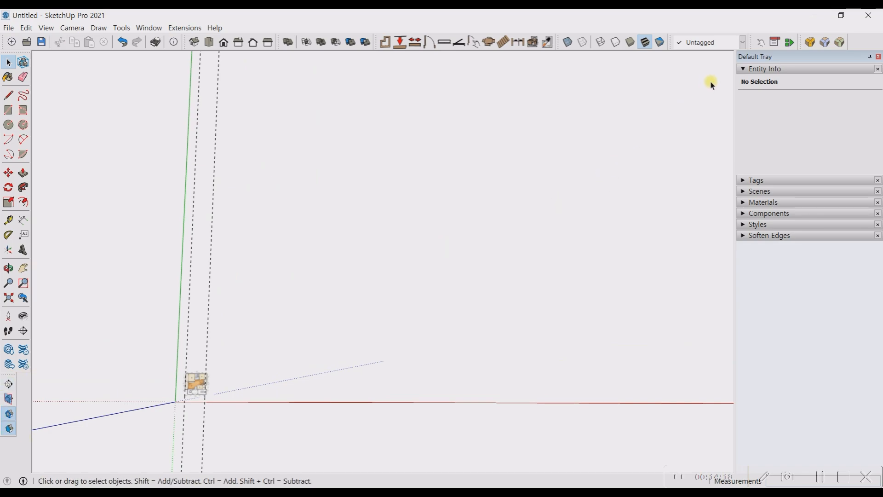
{"action": "scroll", "coordinate": [711, 84], "scroll_direction": "up", "scroll_amount": 1}
{"action": "scroll", "coordinate": [711, 84], "scroll_direction": "up", "scroll_amount": 2}
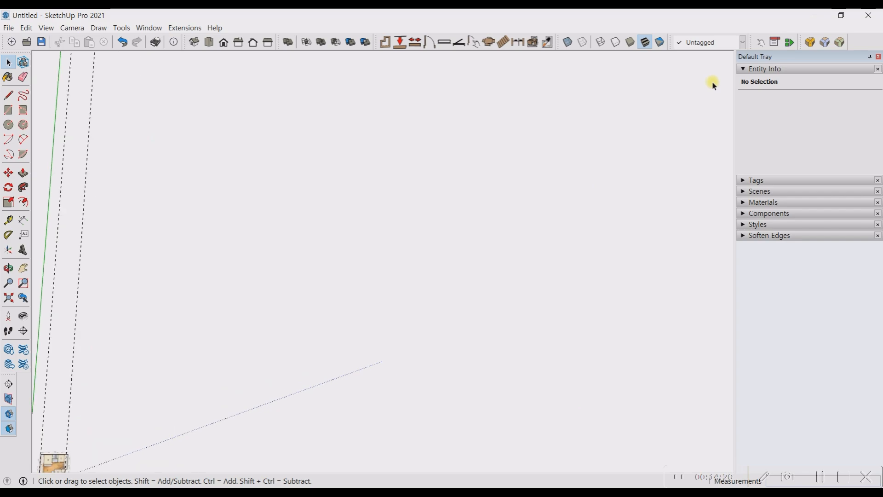
{"action": "scroll", "coordinate": [712, 85], "scroll_direction": "down", "scroll_amount": 3}
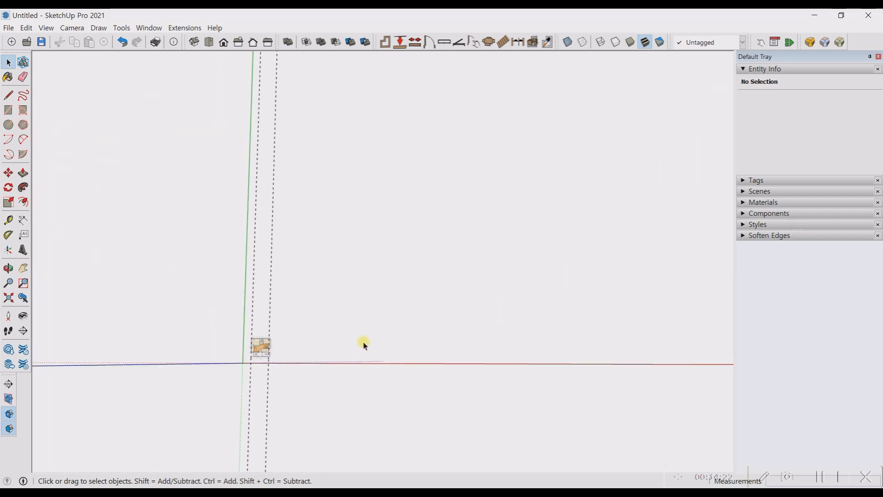
{"action": "scroll", "coordinate": [112, 408], "scroll_direction": "up", "scroll_amount": 5}
{"action": "scroll", "coordinate": [428, 326], "scroll_direction": "up", "scroll_amount": 15}
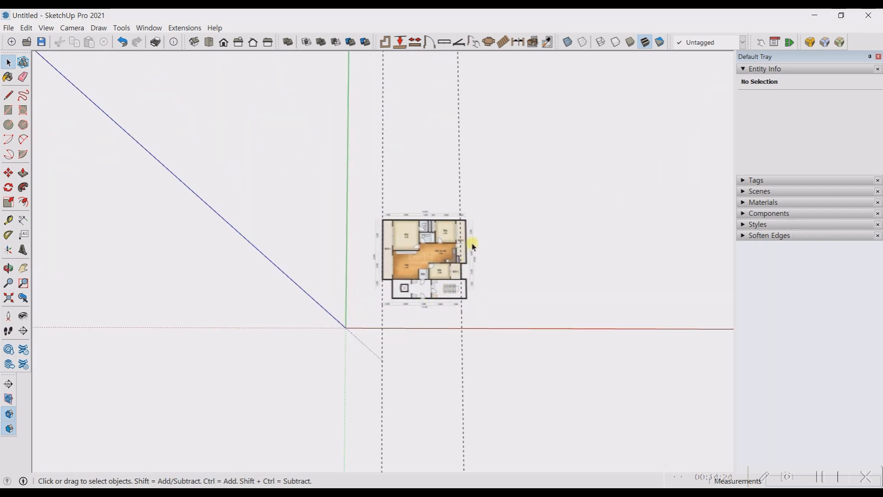
{"action": "scroll", "coordinate": [356, 276], "scroll_direction": "down", "scroll_amount": 10}
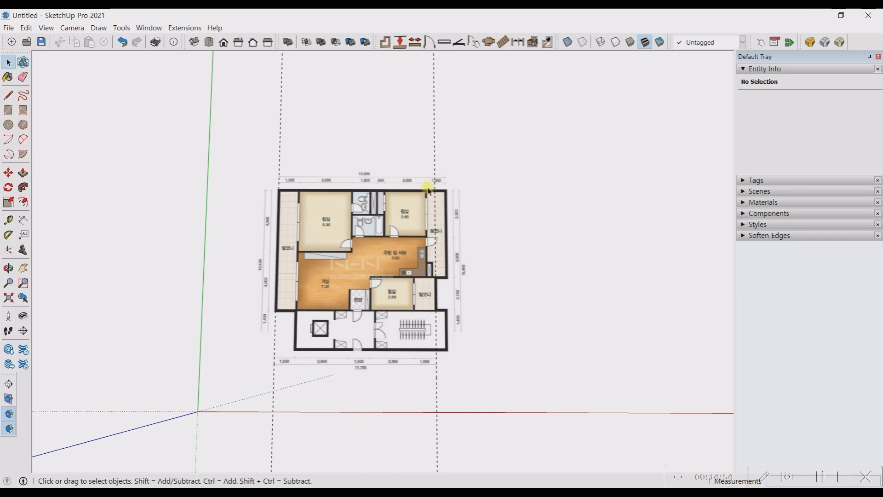
Remove the two dashed guide lines crossing the floor plan image and leave nothing selected.
{"action": "scroll", "coordinate": [354, 234], "scroll_direction": "down", "scroll_amount": 2}
{"action": "scroll", "coordinate": [397, 267], "scroll_direction": "up", "scroll_amount": 5}
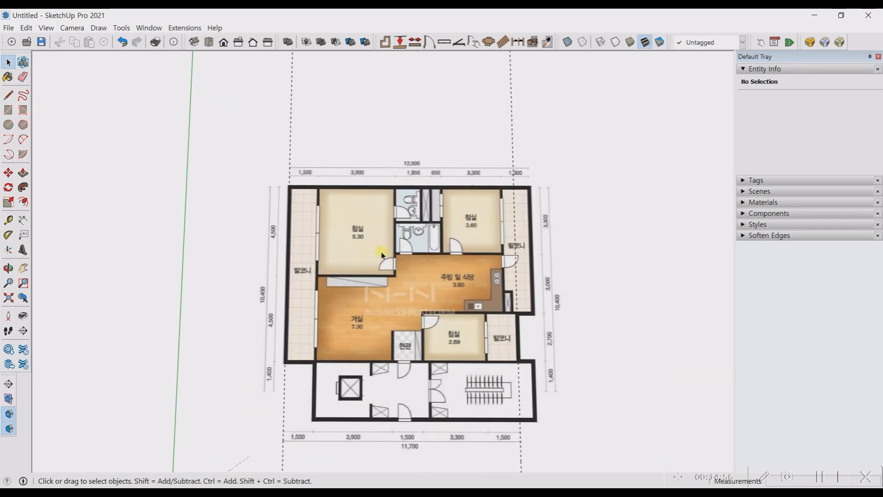
{"action": "scroll", "coordinate": [253, 230], "scroll_direction": "down", "scroll_amount": 3}
{"action": "left_click", "coordinate": [333, 219]}
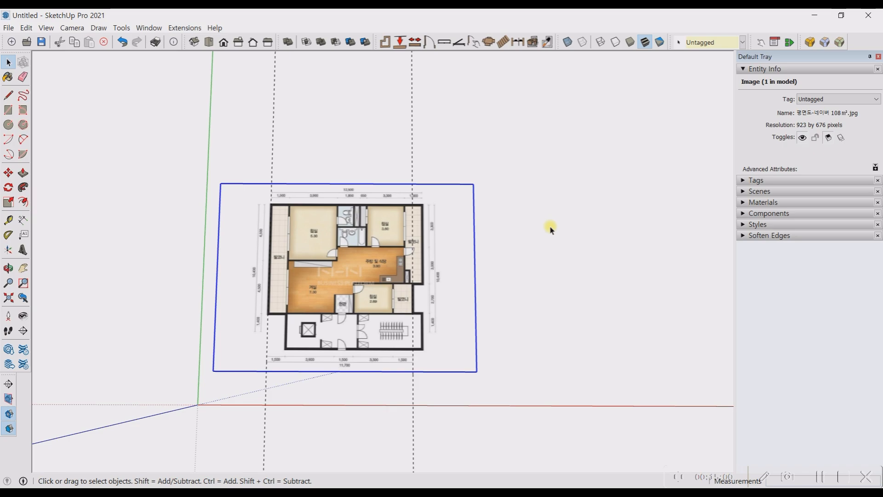
{"action": "left_click", "coordinate": [550, 228]}
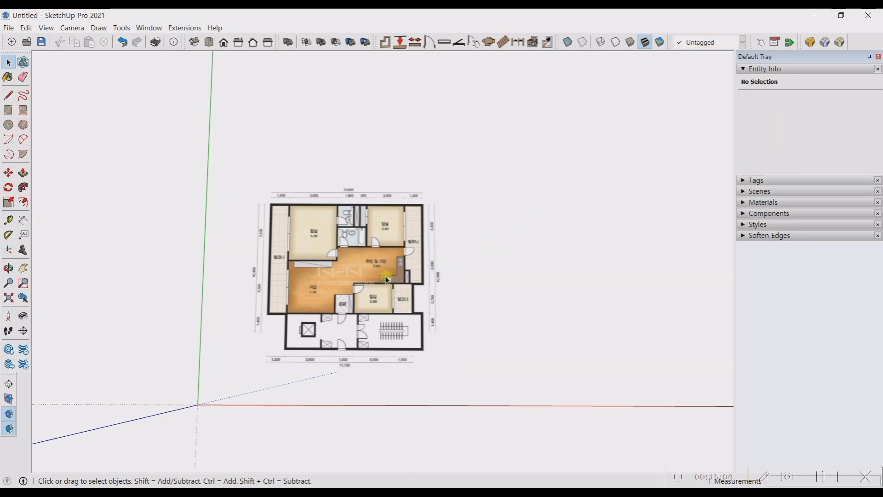
Select the floor plan image, orbit to a more tilted view of it, and clear the selection.
{"action": "left_click", "coordinate": [385, 286]}
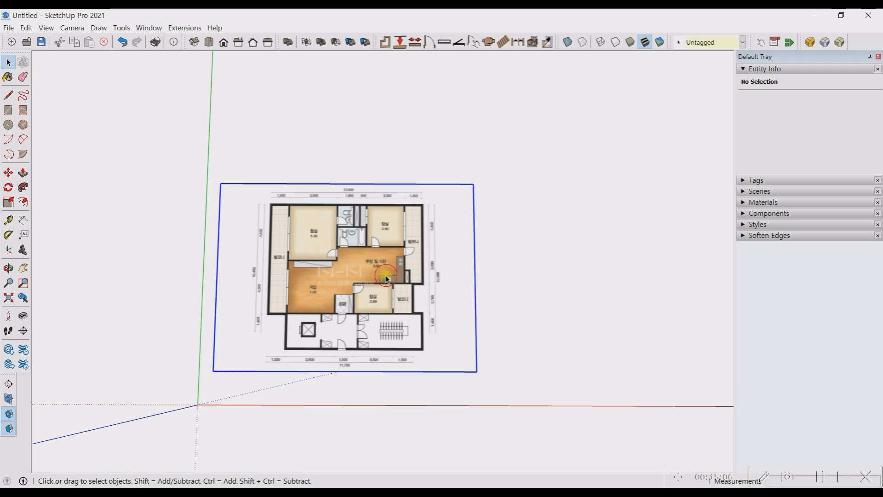
{"action": "middle_click_drag", "start_coordinate": [386, 285], "coordinate": [347, 251]}
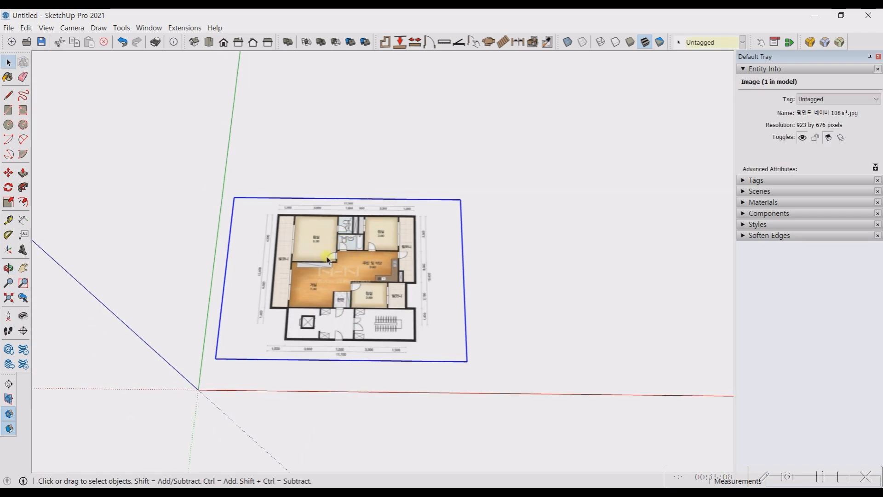
{"action": "left_click", "coordinate": [597, 251]}
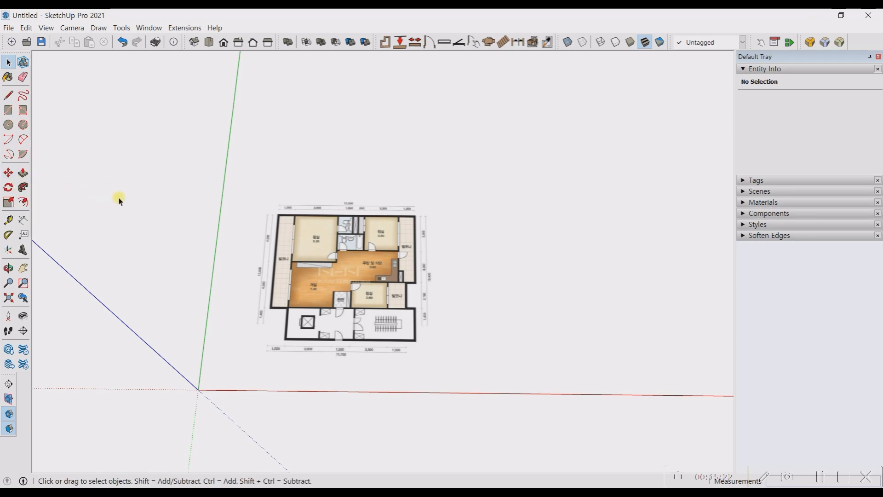
{"action": "key", "text": "m"}
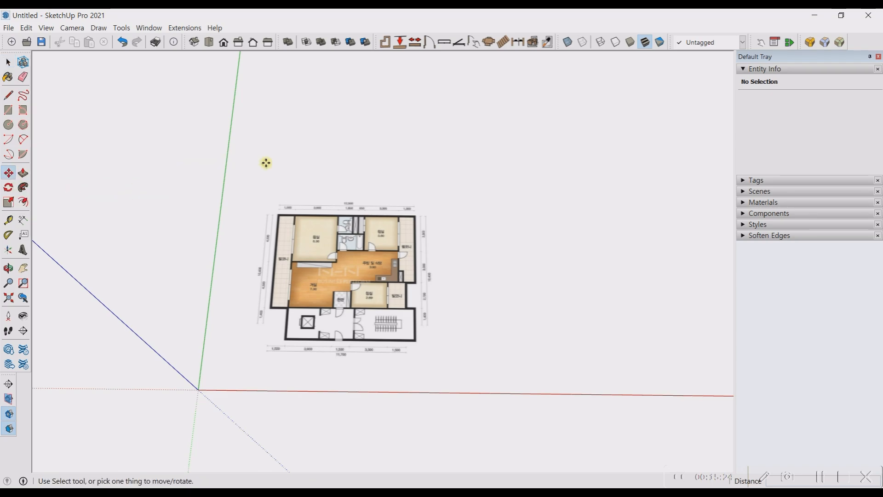
{"action": "left_click", "coordinate": [360, 259]}
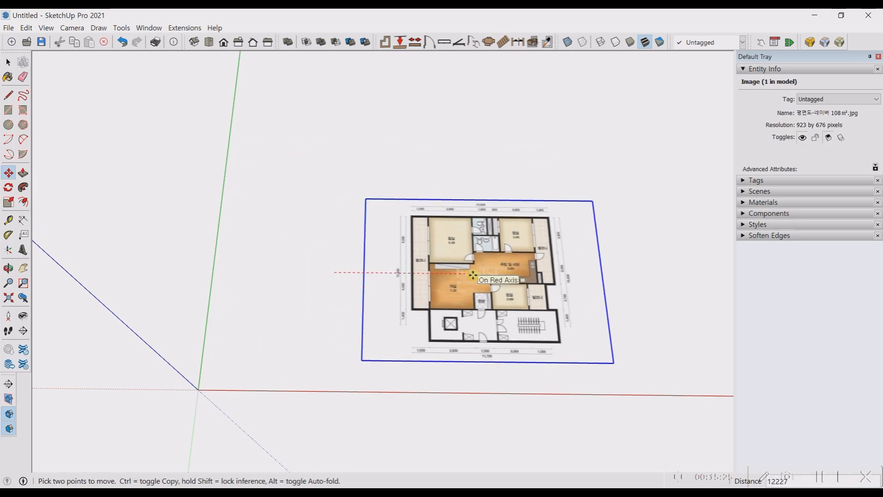
{"action": "key", "text": "Escape"}
{"action": "key", "text": "space"}
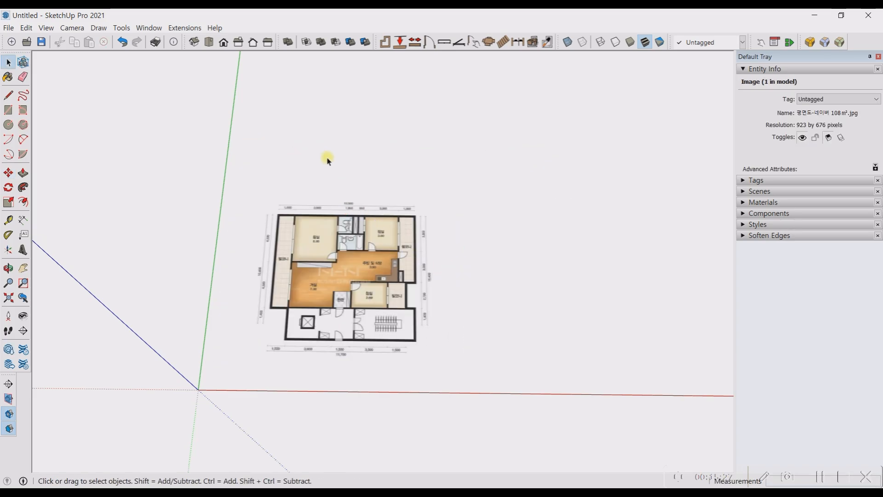
{"action": "left_click", "coordinate": [326, 156]}
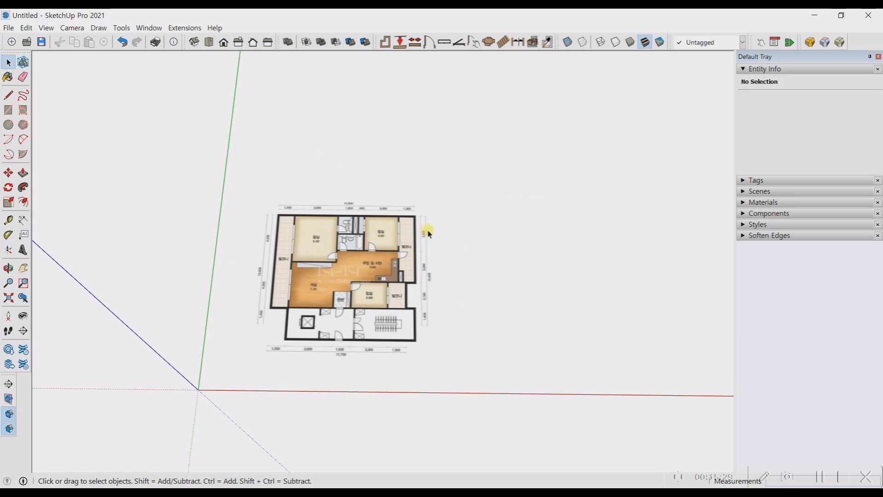
Practise selecting the floor plan image and clearing the selection in empty space several times.
{"action": "left_click", "coordinate": [336, 276]}
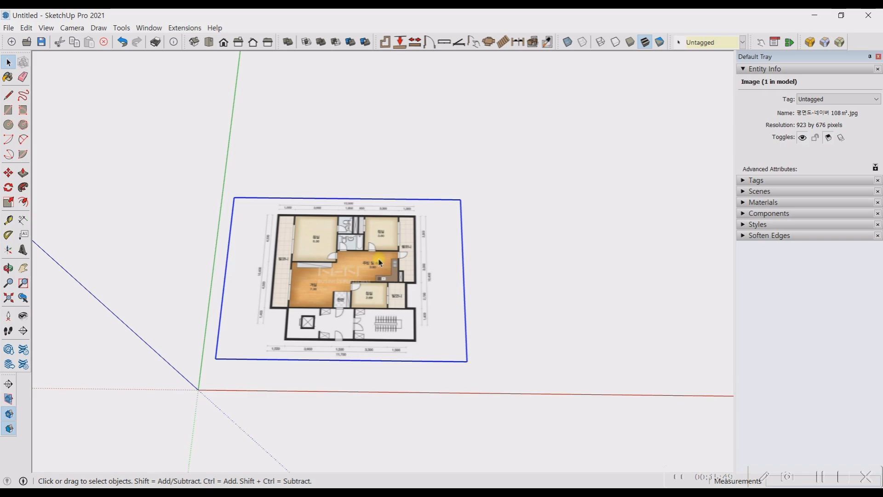
{"action": "left_click", "coordinate": [527, 222]}
{"action": "left_click", "coordinate": [327, 260]}
{"action": "left_click", "coordinate": [413, 132]}
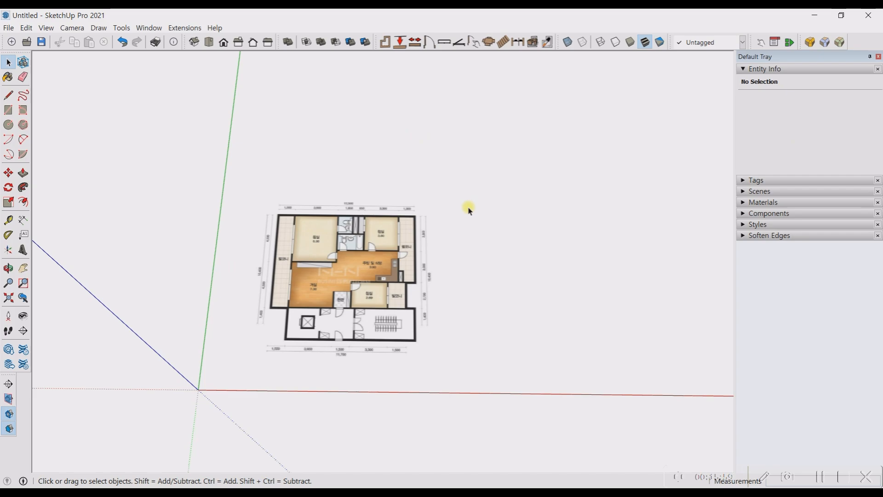
{"action": "left_click", "coordinate": [355, 266]}
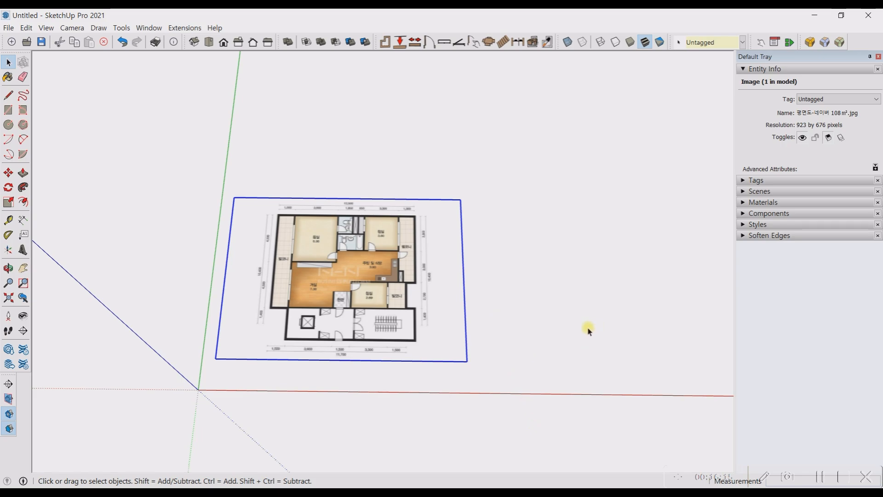
{"action": "left_click", "coordinate": [527, 296]}
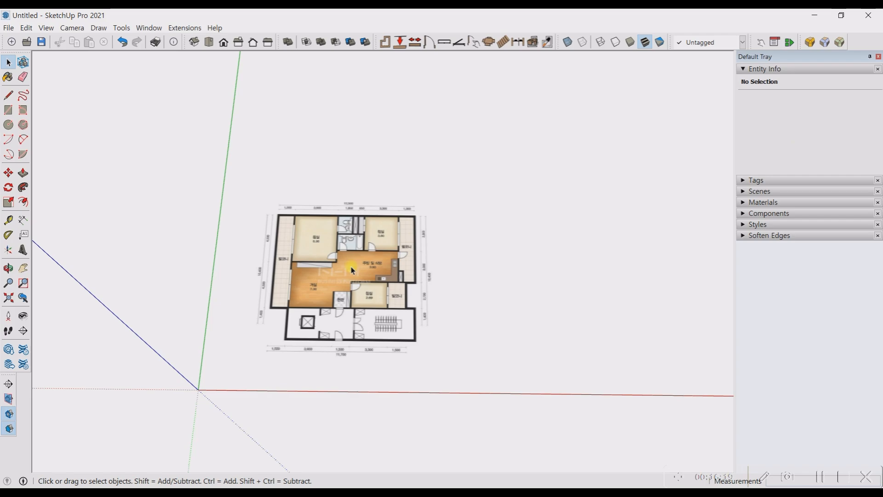
Select the floor plan image and move it by its far corner about 9,986 along the green axis, away from the origin.
{"action": "left_click", "coordinate": [352, 270]}
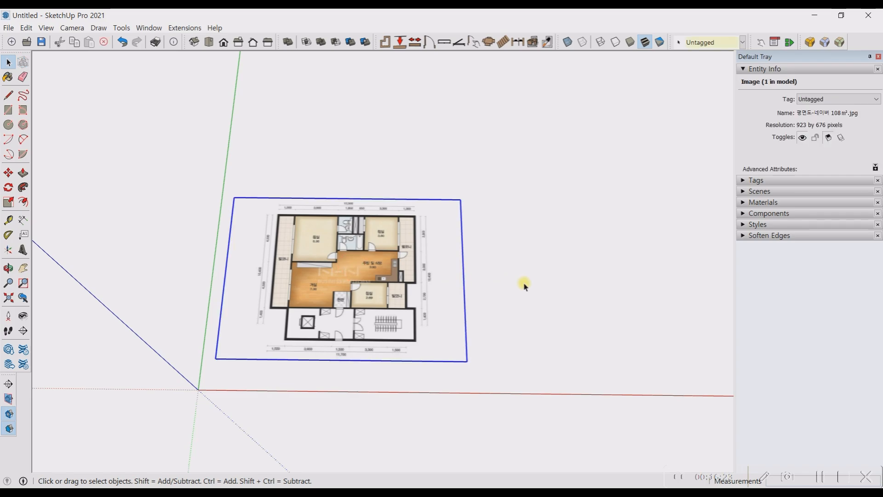
{"action": "key", "text": "m"}
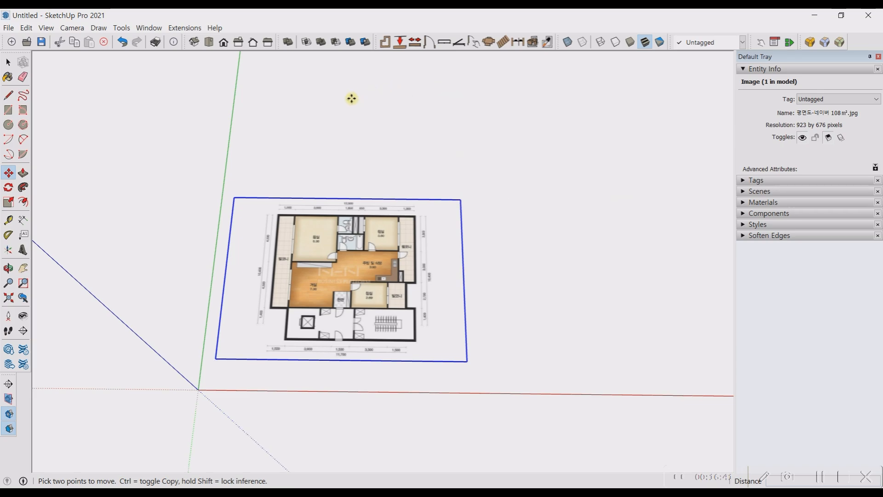
{"action": "left_click", "coordinate": [460, 200]}
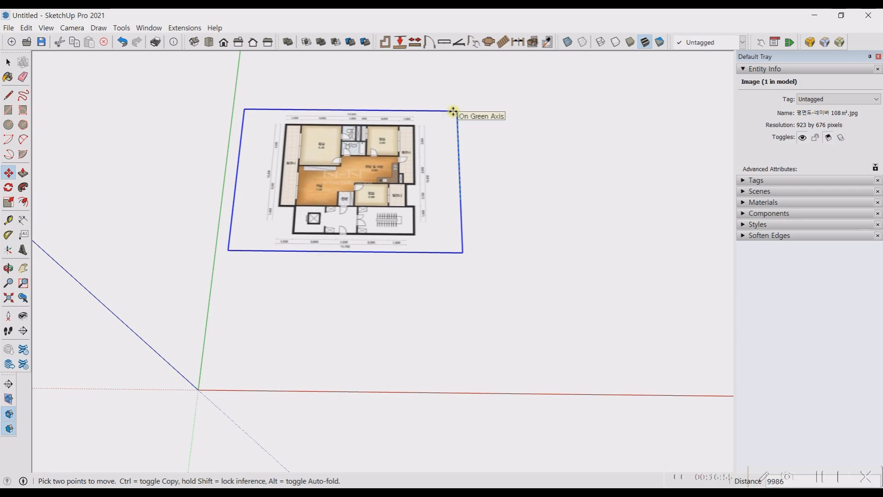
{"action": "left_click", "coordinate": [453, 111]}
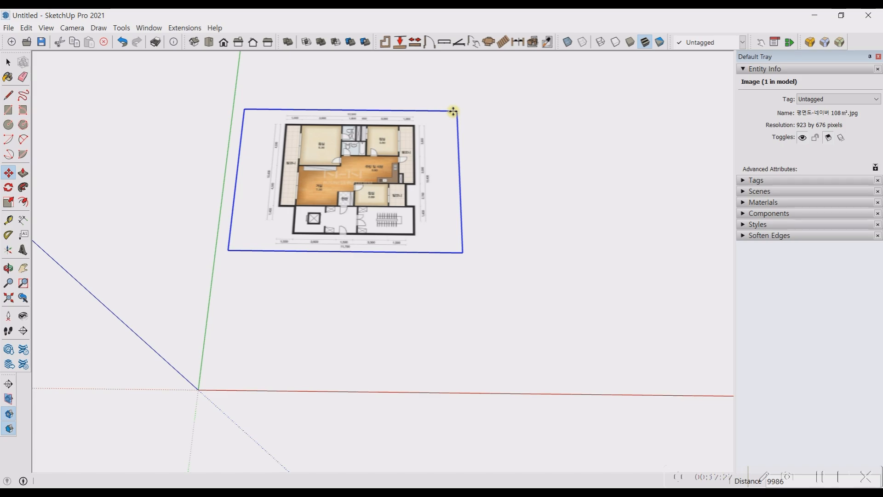
Try moving the floor plan image about 21,934 along the red axis from a point on the drawing, and undo the move.
{"action": "left_click", "coordinate": [353, 138]}
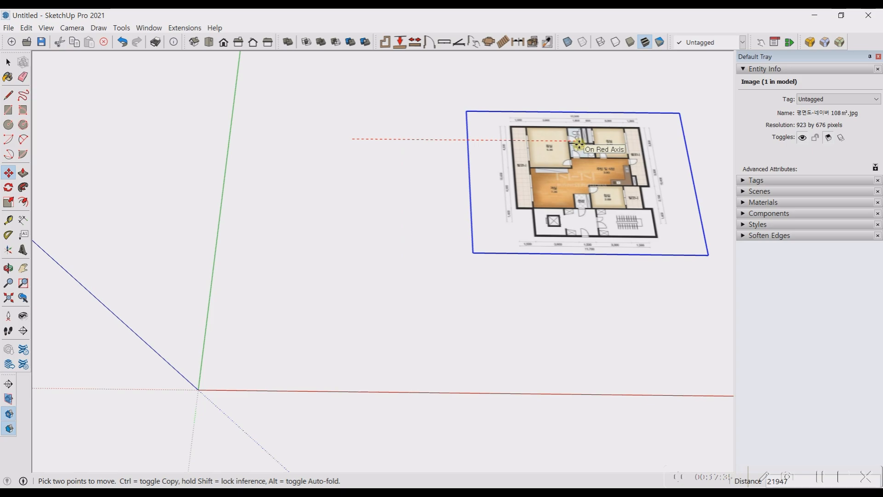
{"action": "left_click", "coordinate": [579, 145]}
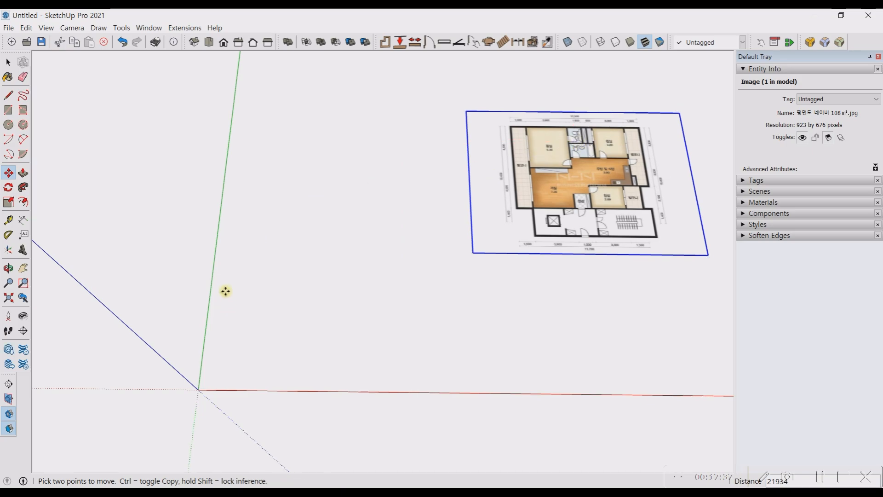
{"action": "key", "text": "ctrl+z"}
Move the floor plan image by its corner nearest the origin onto the axes origin, and clear the selection.
{"action": "left_click", "coordinate": [228, 251]}
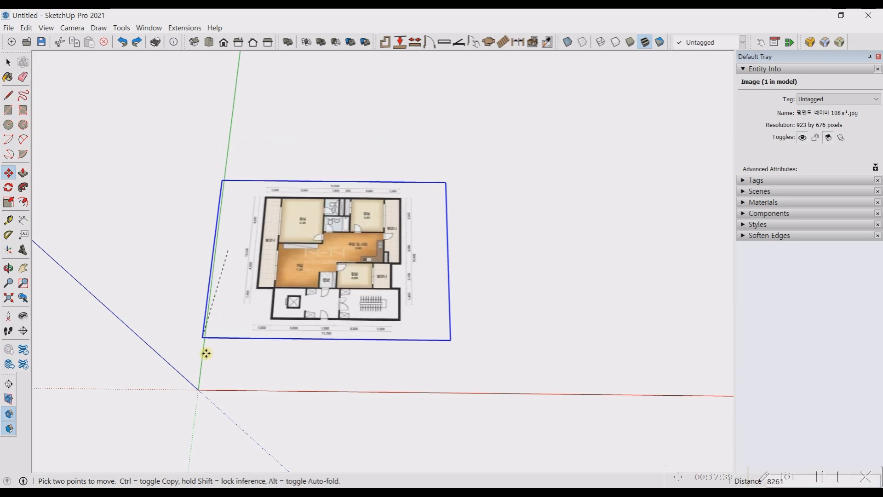
{"action": "left_click", "coordinate": [198, 390]}
{"action": "middle_click_drag", "start_coordinate": [203, 386], "coordinate": [480, 225]}
{"action": "scroll", "coordinate": [480, 225], "scroll_direction": "down", "scroll_amount": 2}
{"action": "scroll", "coordinate": [436, 280], "scroll_direction": "up", "scroll_amount": 5}
{"action": "key", "text": "space"}
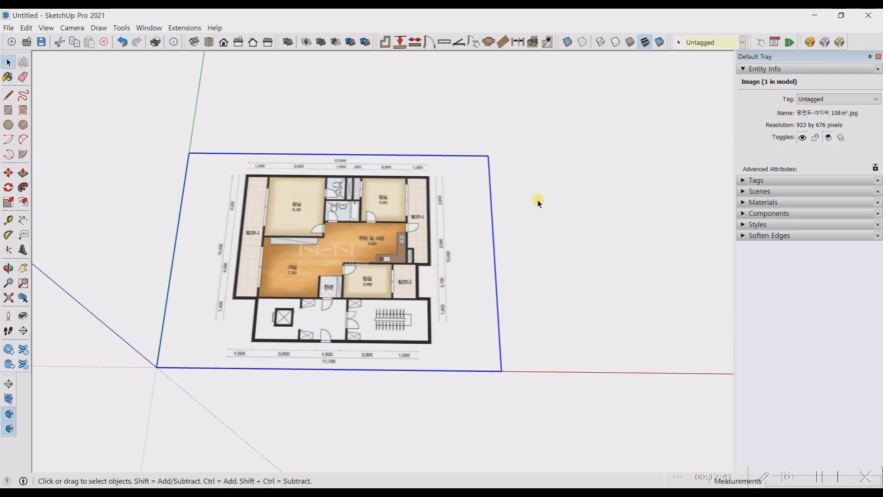
{"action": "left_click", "coordinate": [542, 199]}
Select the floor plan image and move it freely about 18,600 diagonally away from the origin, using a point on the drawing.
{"action": "middle_click_drag", "start_coordinate": [354, 215], "coordinate": [370, 258]}
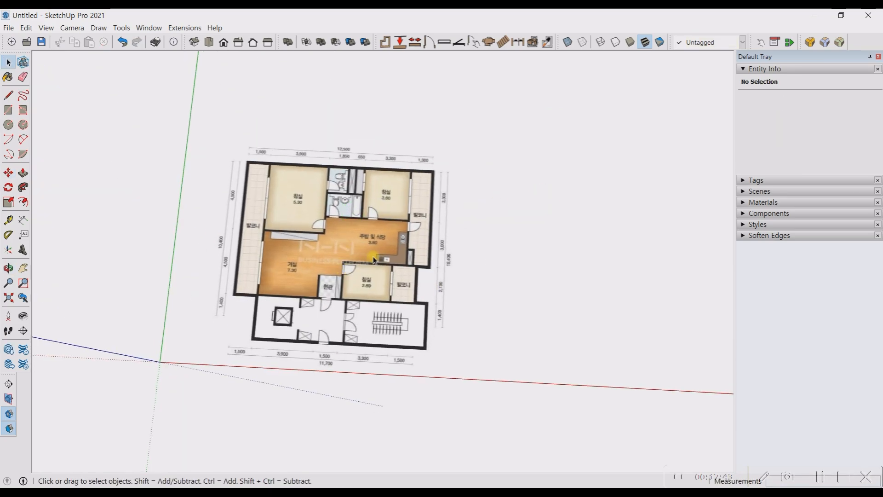
{"action": "left_click", "coordinate": [309, 233]}
{"action": "left_click_drag", "start_coordinate": [310, 263], "coordinate": [400, 224]}
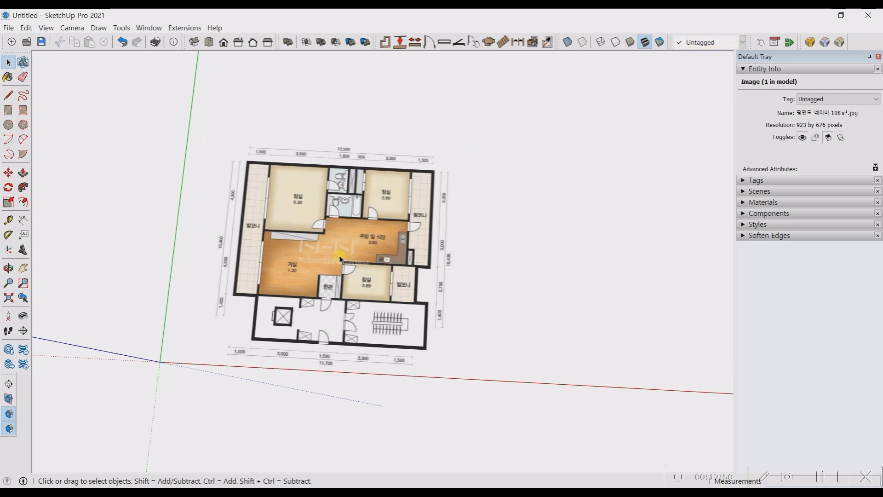
{"action": "left_click", "coordinate": [341, 255]}
{"action": "key", "text": "m"}
{"action": "left_click", "coordinate": [334, 271]}
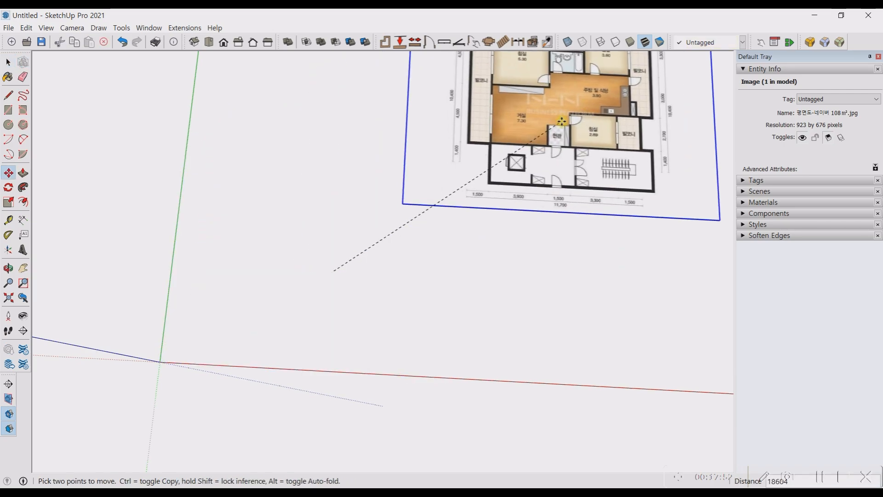
{"action": "left_click", "coordinate": [562, 123]}
{"action": "scroll", "coordinate": [343, 296], "scroll_direction": "down", "scroll_amount": 5}
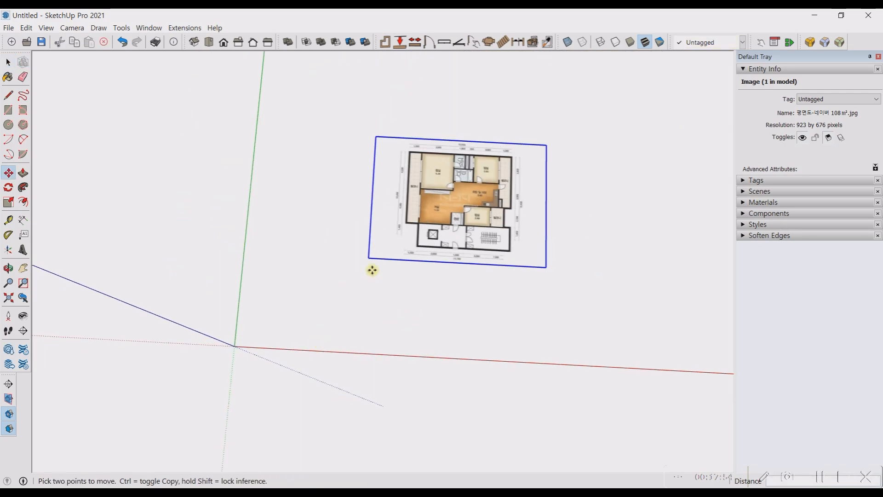
Reselect the floor plan image, move it by its corner nearest the origin onto the axes origin, and deselect it.
{"action": "key", "text": "space"}
{"action": "left_click", "coordinate": [370, 301]}
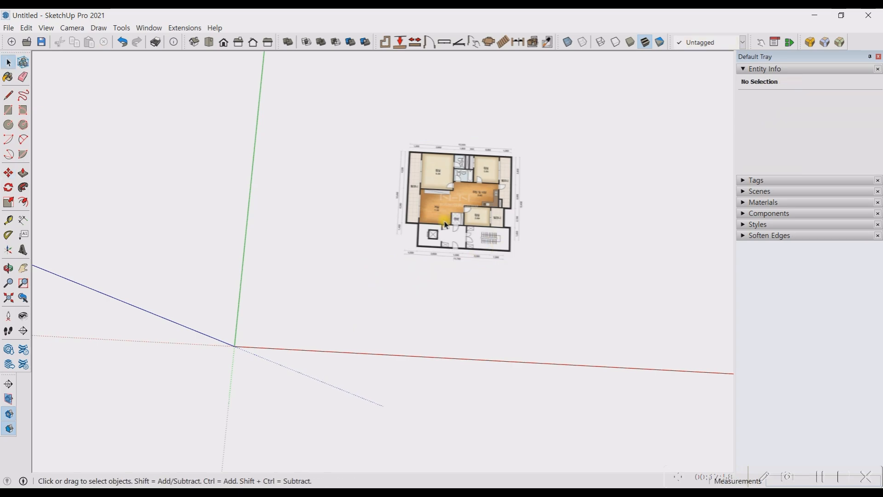
{"action": "left_click", "coordinate": [445, 224]}
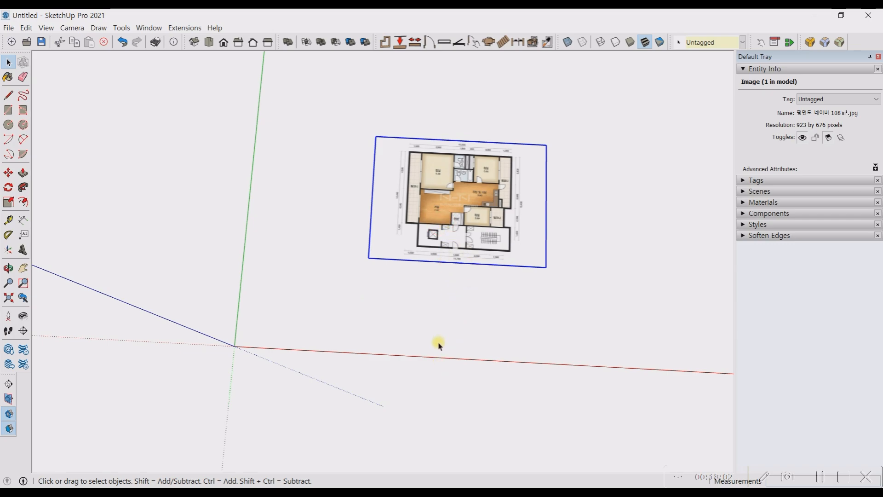
{"action": "key", "text": "m"}
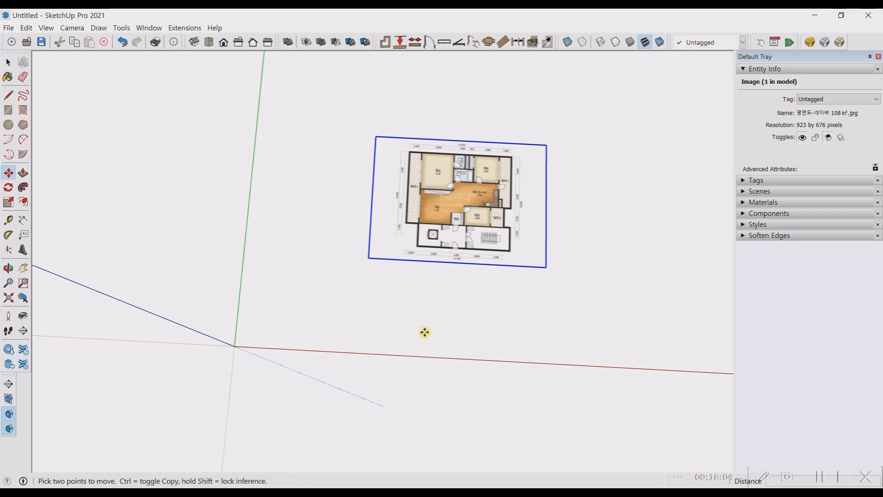
{"action": "left_click", "coordinate": [365, 256]}
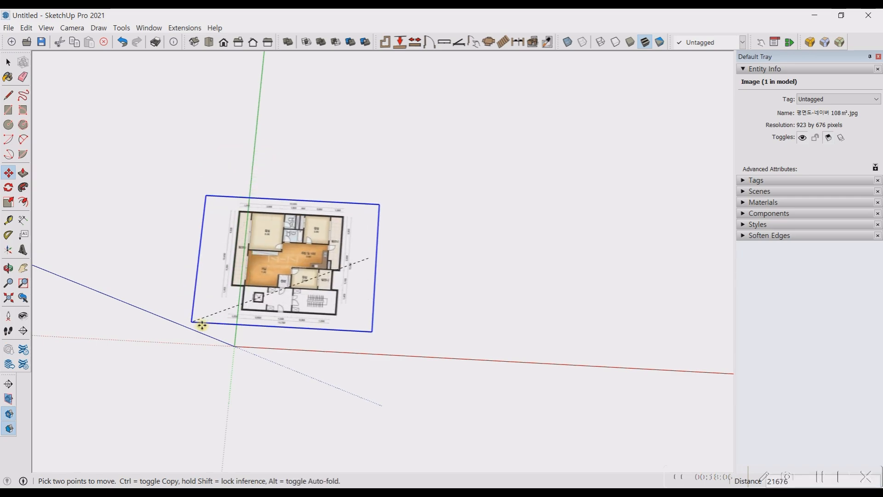
{"action": "left_click", "coordinate": [234, 346]}
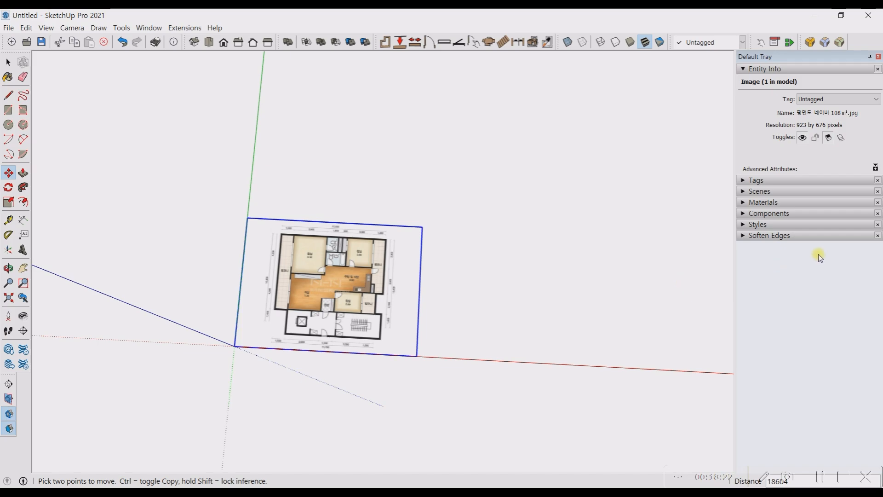
{"action": "scroll", "coordinate": [243, 401], "scroll_direction": "down", "scroll_amount": 1}
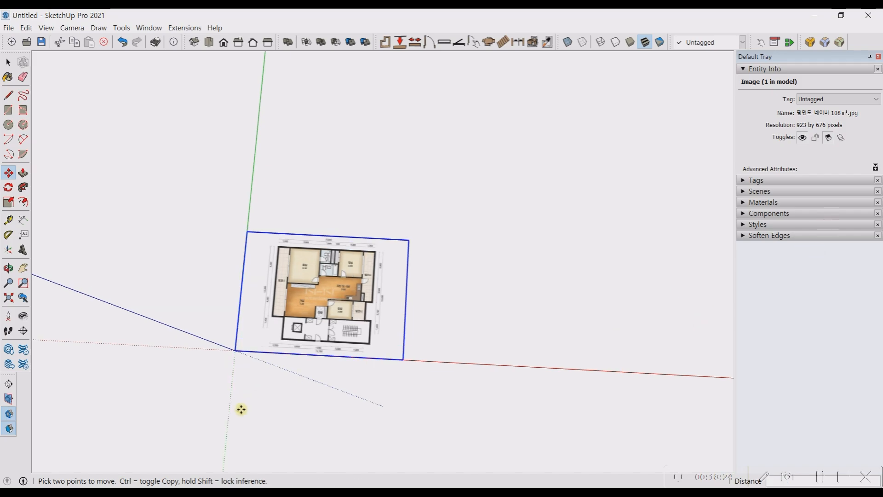
{"action": "mouse_move", "coordinate": [240, 408]}
{"action": "middle_mouse_down"}
{"action": "mouse_move", "coordinate": [245, 315]}
{"action": "mouse_move", "coordinate": [252, 380]}
{"action": "mouse_move", "coordinate": [230, 399]}
{"action": "middle_mouse_up"}
{"action": "key", "text": "space"}
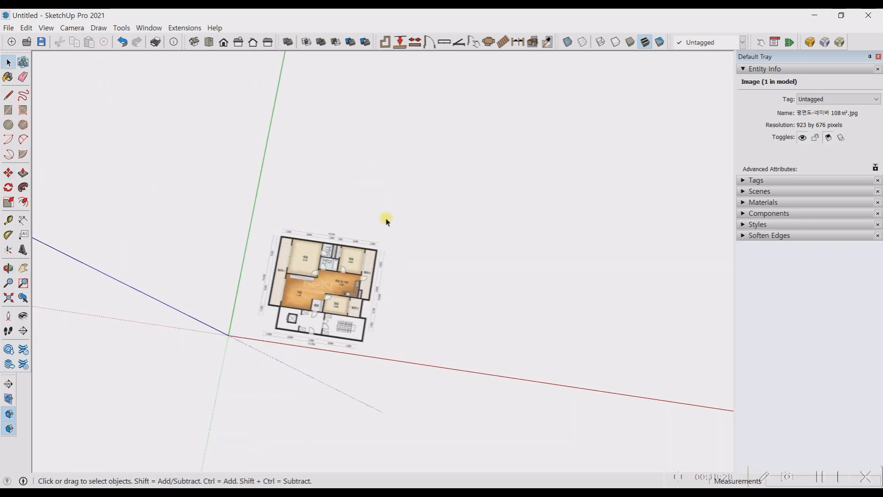
{"action": "left_click", "coordinate": [385, 219]}
Draw a freehand rectangle on the ground, beside the floor plan along the red axis.
{"action": "middle_click_drag", "start_coordinate": [301, 333], "coordinate": [337, 326]}
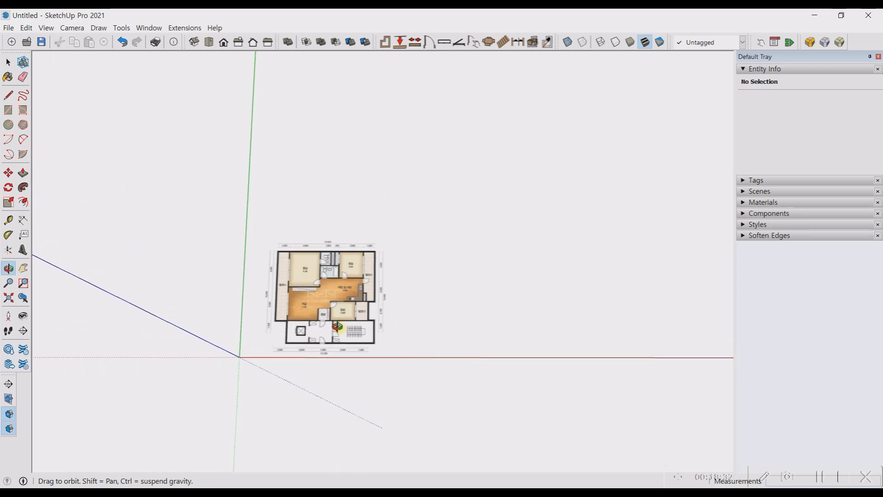
{"action": "middle_click_drag", "start_coordinate": [337, 326], "coordinate": [339, 313]}
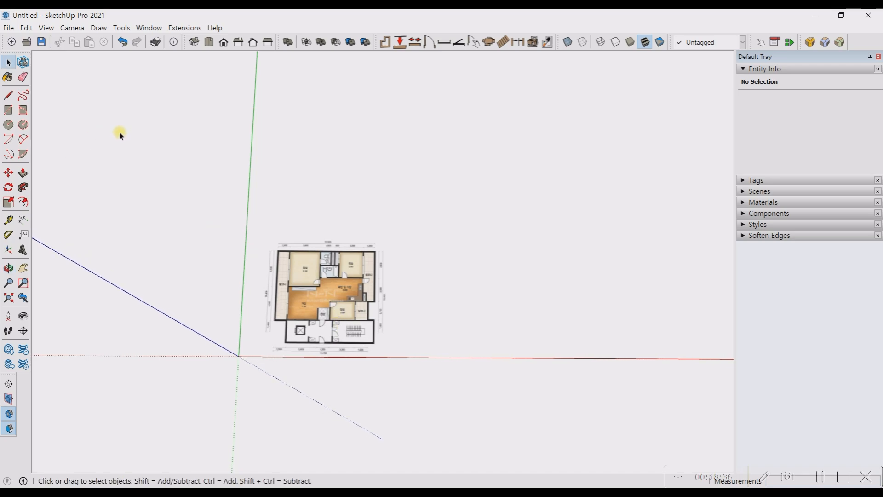
{"action": "scroll", "coordinate": [252, 220], "scroll_direction": "down", "scroll_amount": 2}
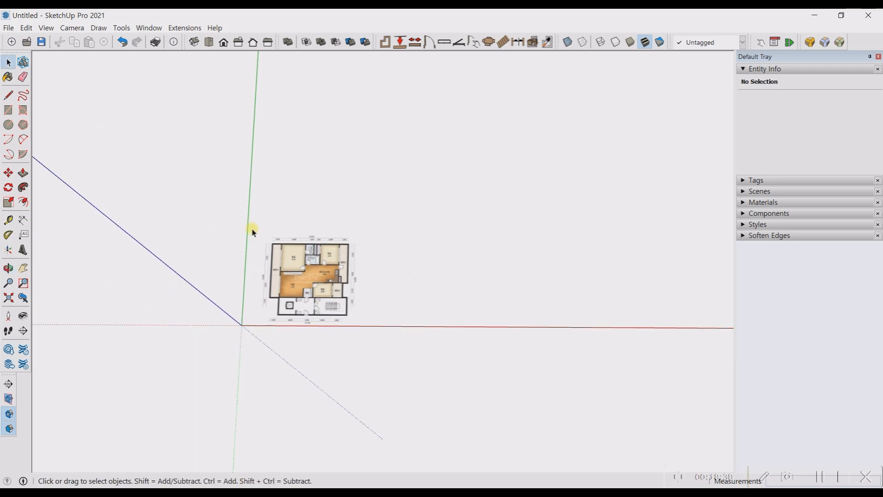
{"action": "scroll", "coordinate": [256, 251], "scroll_direction": "up", "scroll_amount": 3}
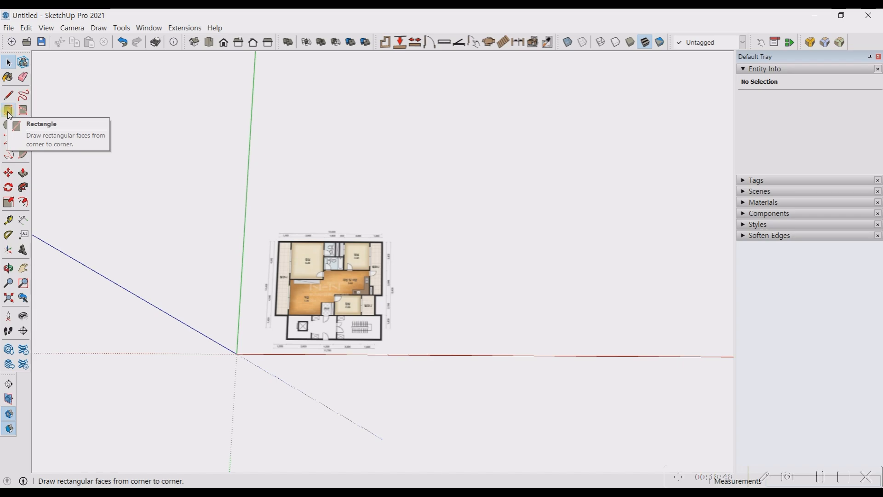
{"action": "key", "text": "r"}
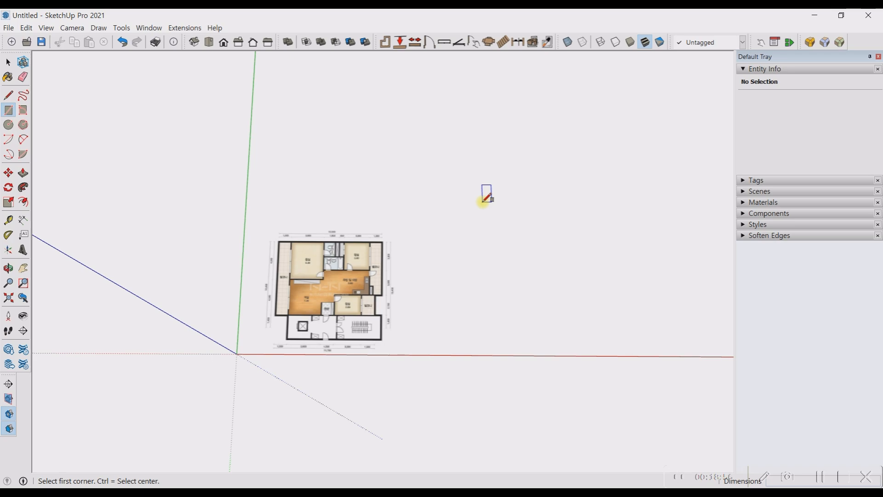
{"action": "left_click", "coordinate": [473, 163]}
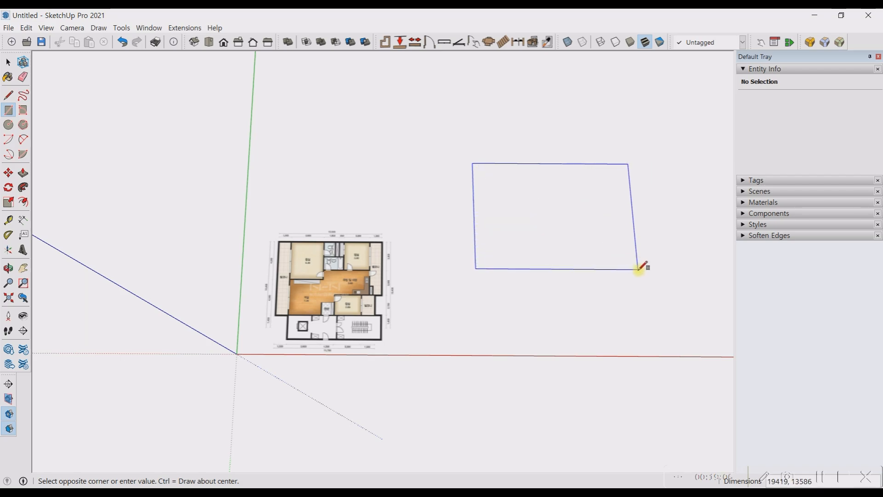
{"action": "left_click", "coordinate": [625, 301]}
Draw a 1000 by 1000 square on the ground beyond the freehand rectangle, away from the red axis.
{"action": "middle_click_drag", "start_coordinate": [626, 305], "coordinate": [571, 306]}
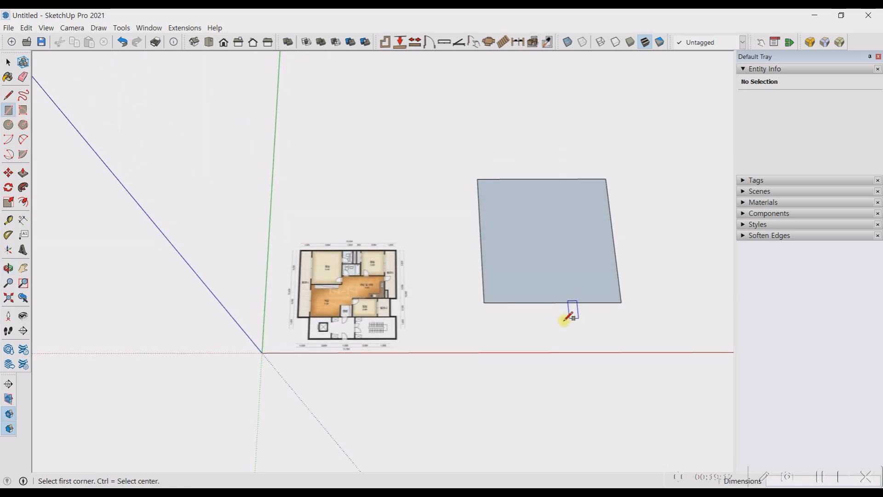
{"action": "middle_click_drag", "start_coordinate": [512, 336], "coordinate": [460, 159]}
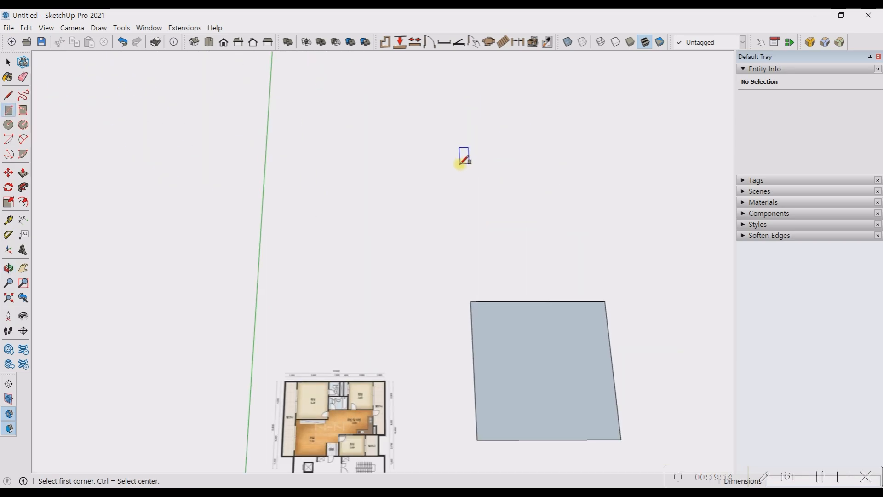
{"action": "left_click", "coordinate": [439, 101]}
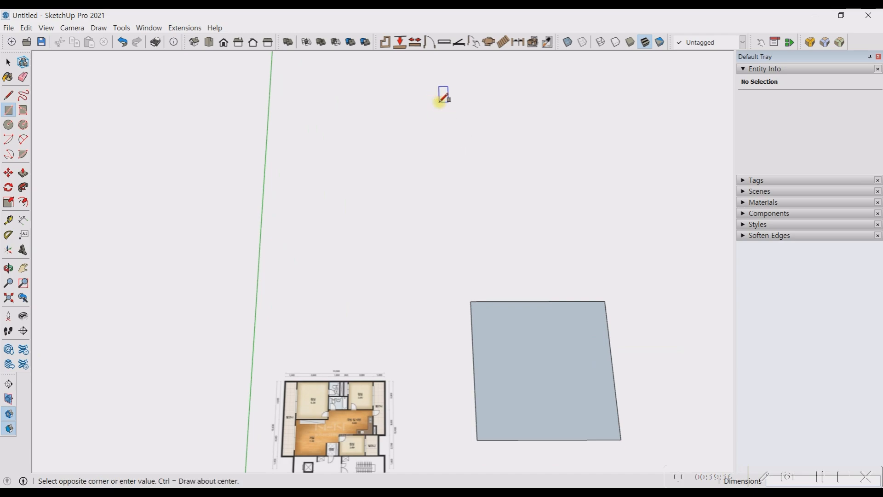
{"action": "type", "text": "1000"}
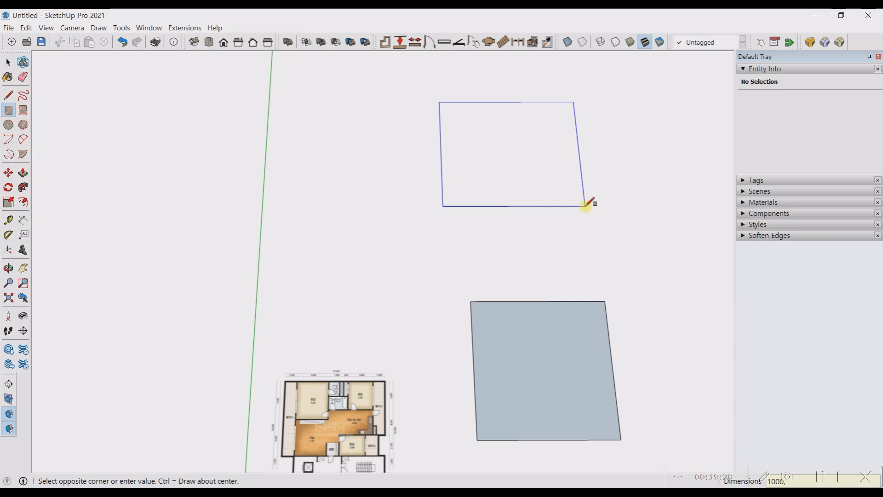
{"action": "type", "text": ",1000"}
{"action": "key", "text": "Return"}
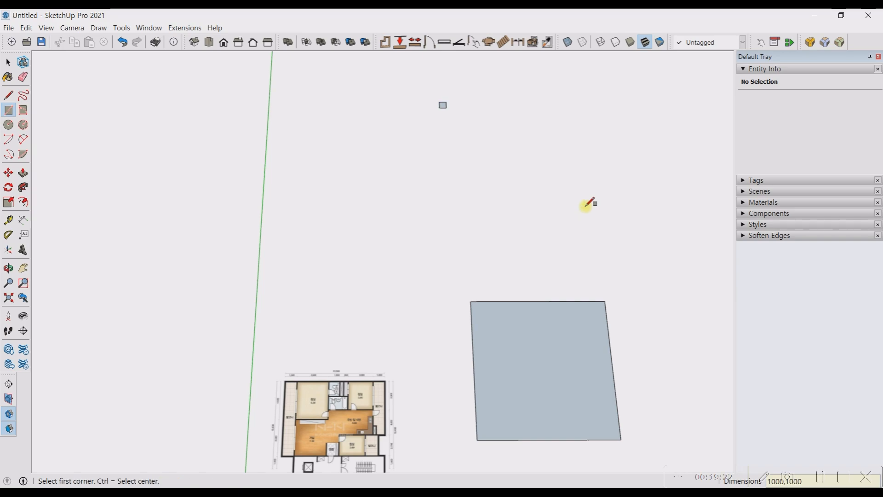
{"action": "scroll", "coordinate": [451, 90], "scroll_direction": "up", "scroll_amount": 4}
{"action": "scroll", "coordinate": [449, 115], "scroll_direction": "up", "scroll_amount": 5}
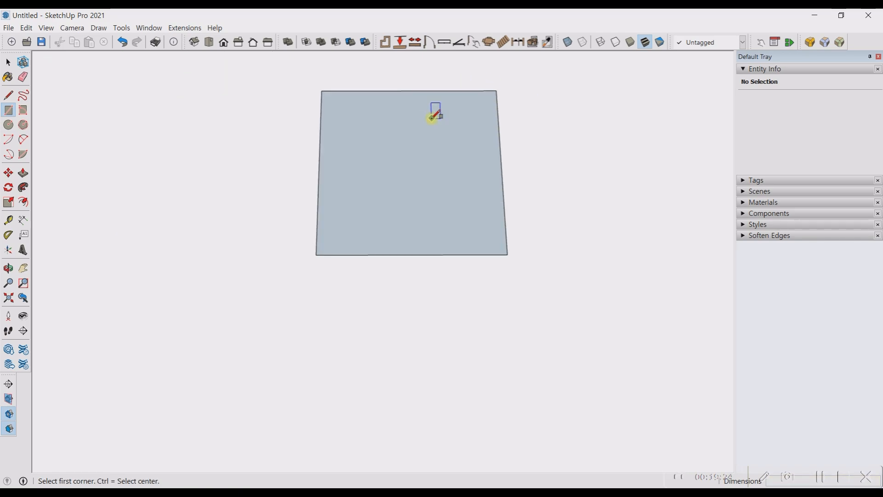
Select the small 1000 by 1000 square with its edges and delete it.
{"action": "scroll", "coordinate": [378, 281], "scroll_direction": "down", "scroll_amount": 2}
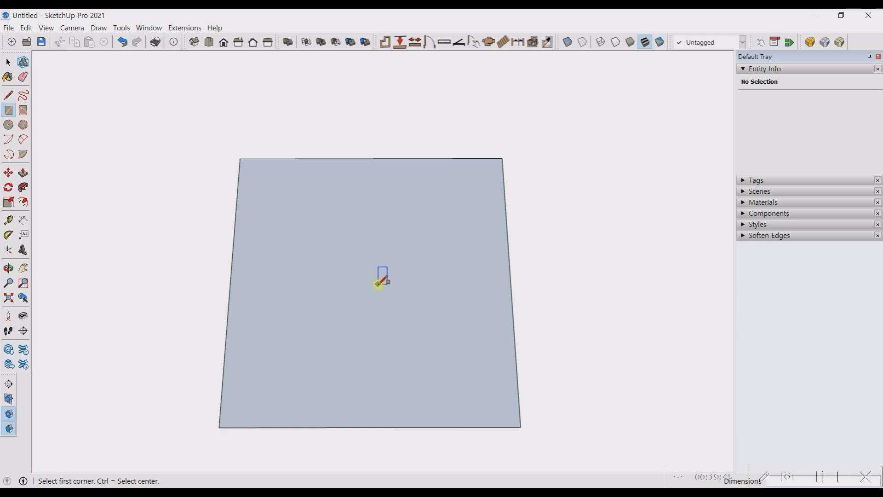
{"action": "scroll", "coordinate": [353, 360], "scroll_direction": "down", "scroll_amount": 8}
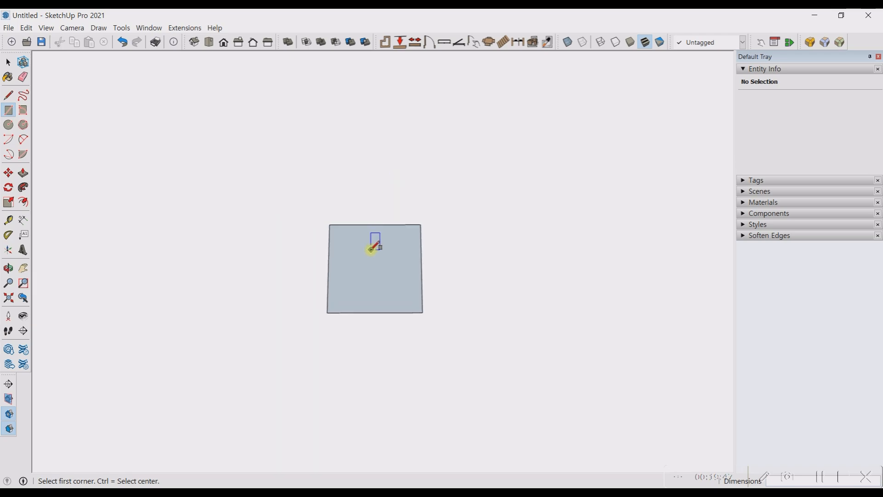
{"action": "scroll", "coordinate": [372, 261], "scroll_direction": "down", "scroll_amount": 5}
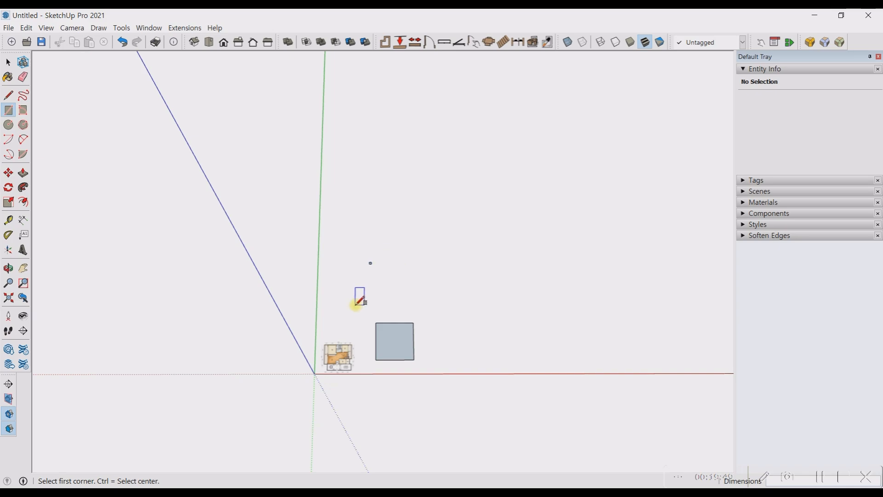
{"action": "scroll", "coordinate": [378, 284], "scroll_direction": "up", "scroll_amount": 3}
{"action": "key", "text": "space"}
{"action": "left_click_drag", "start_coordinate": [331, 208], "coordinate": [419, 324]}
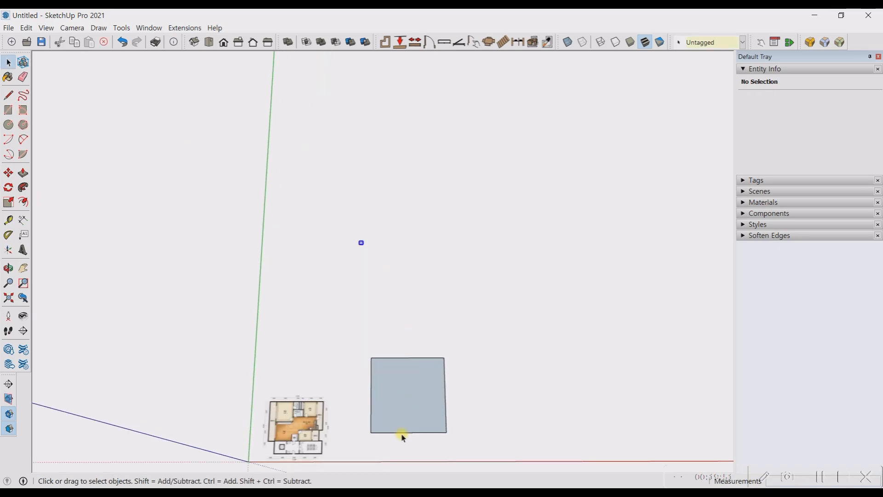
{"action": "scroll", "coordinate": [402, 434], "scroll_direction": "up", "scroll_amount": 5}
{"action": "scroll", "coordinate": [402, 433], "scroll_direction": "down", "scroll_amount": 1}
{"action": "key", "text": "Delete"}
Select the large freehand rectangle's face together with its edges and delete them.
{"action": "scroll", "coordinate": [418, 404], "scroll_direction": "up", "scroll_amount": 5}
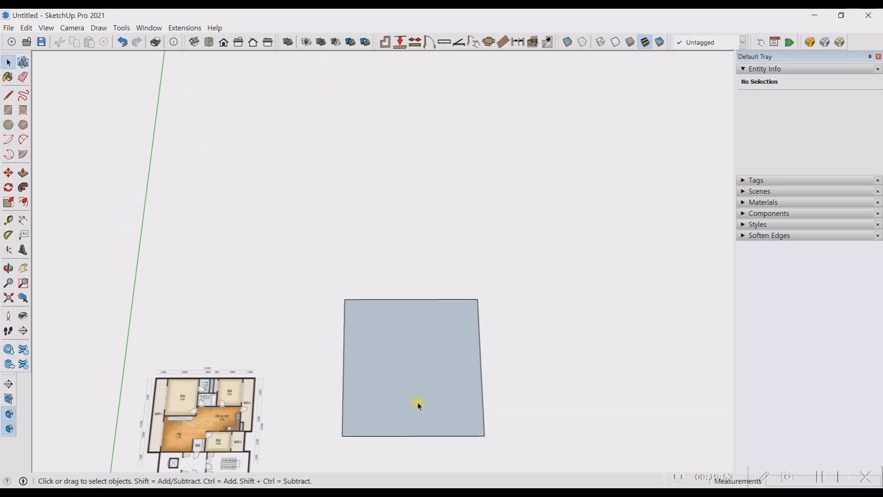
{"action": "left_click", "coordinate": [400, 326]}
{"action": "double_click", "coordinate": [399, 327]}
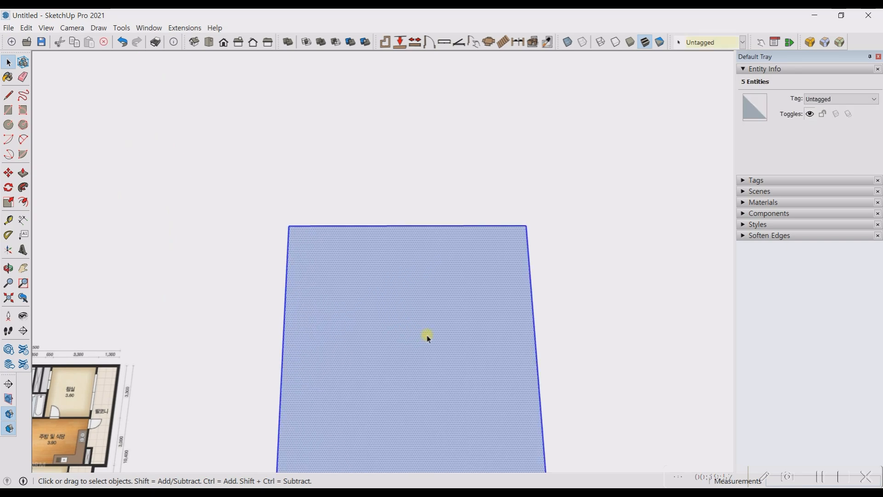
{"action": "key", "text": "Delete"}
Draw a rectangle beside the floor plan, 1000 along the red axis and 3000 along the green axis.
{"action": "scroll", "coordinate": [441, 272], "scroll_direction": "down", "scroll_amount": 3}
{"action": "scroll", "coordinate": [308, 412], "scroll_direction": "up", "scroll_amount": 2}
{"action": "scroll", "coordinate": [331, 289], "scroll_direction": "down", "scroll_amount": 1}
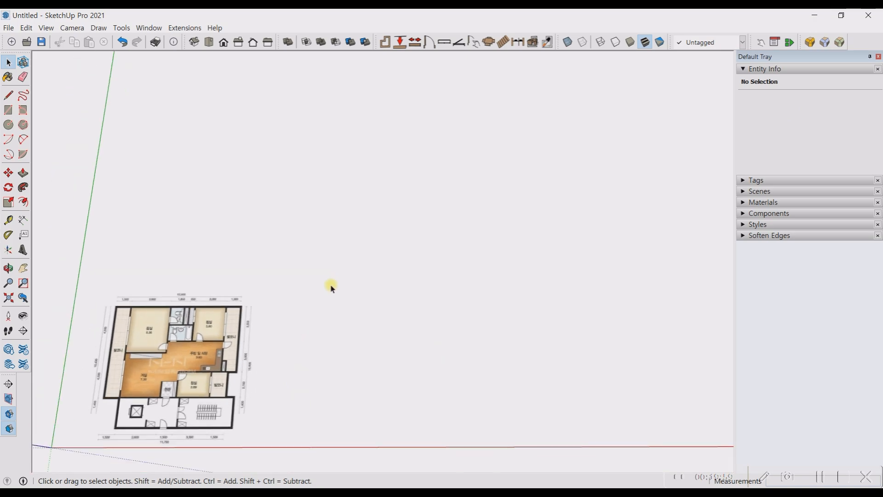
{"action": "scroll", "coordinate": [332, 288], "scroll_direction": "down", "scroll_amount": 1}
{"action": "scroll", "coordinate": [322, 360], "scroll_direction": "up", "scroll_amount": 2}
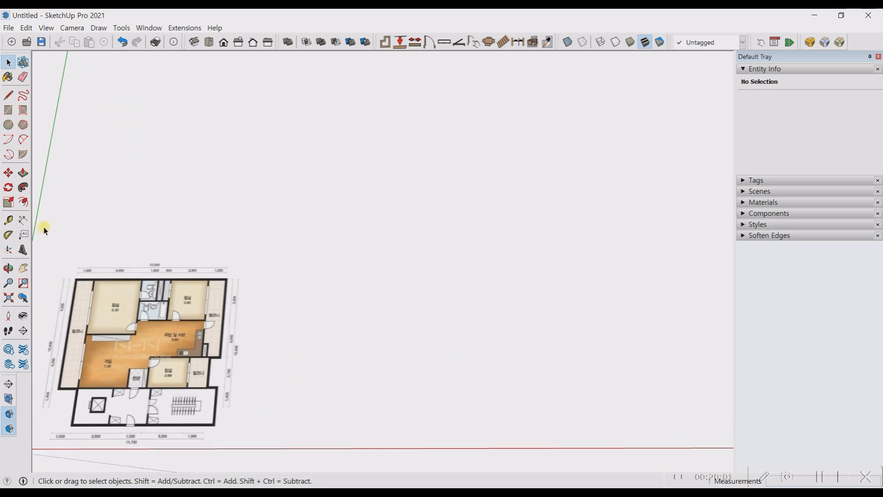
{"action": "left_click", "coordinate": [9, 111]}
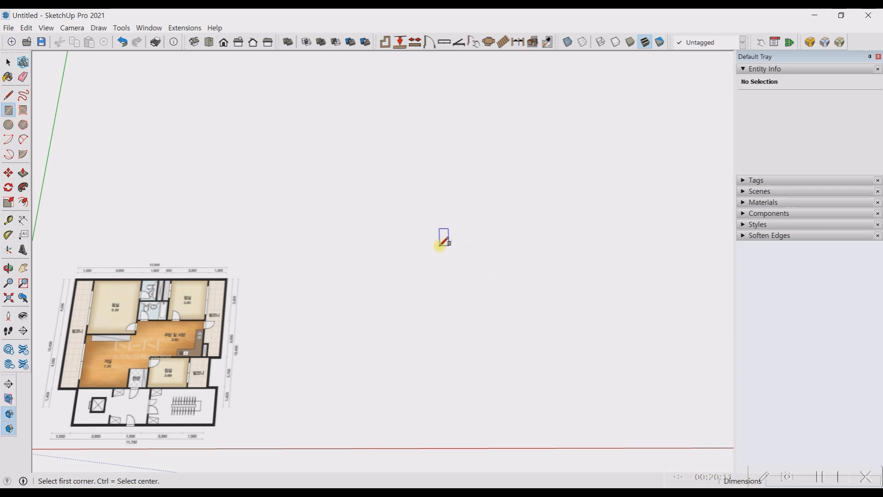
{"action": "left_click", "coordinate": [404, 232]}
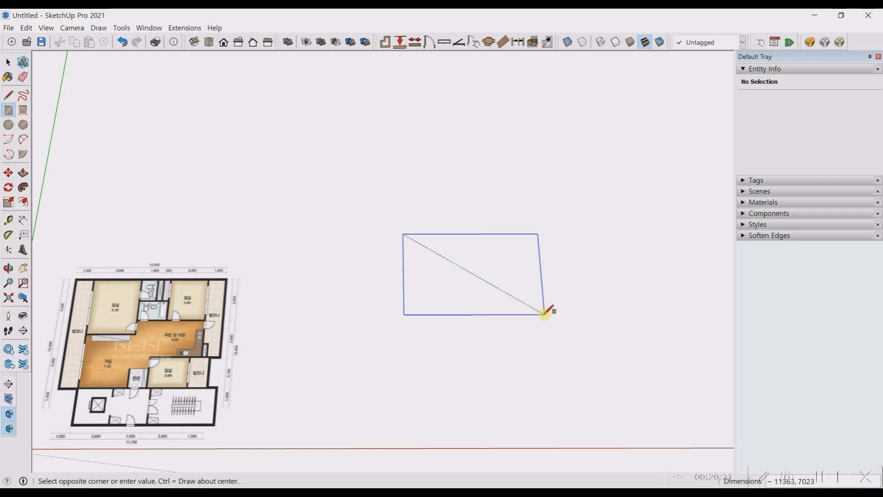
{"action": "type", "text": "1000,"}
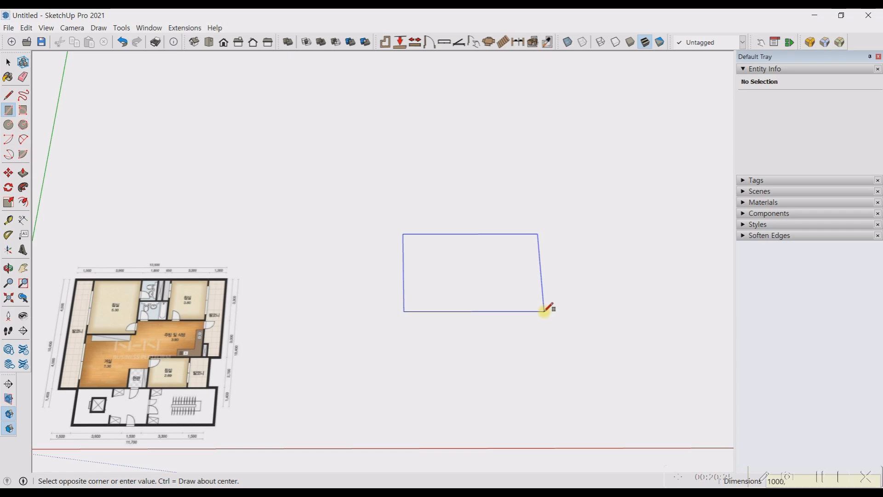
{"action": "type", "text": "3000"}
{"action": "key", "text": "Return"}
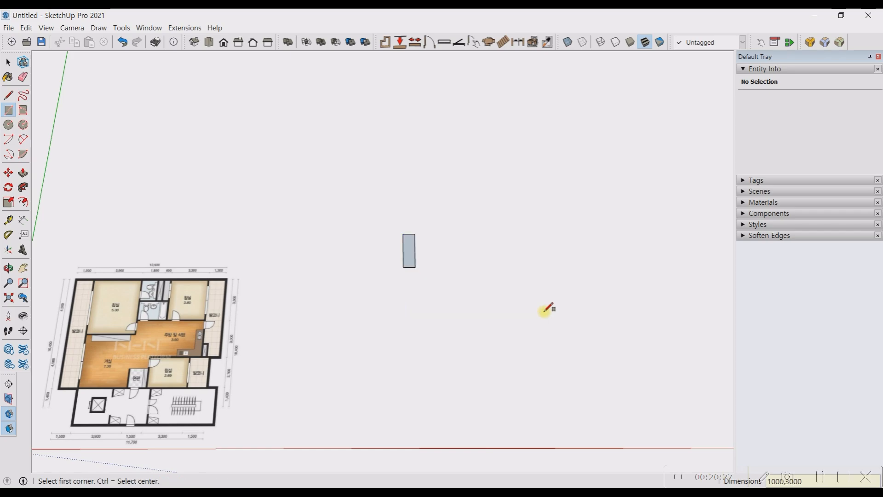
Draw a 1500 by 1500 square between the 1000 by 3000 rectangle and the red axis.
{"action": "left_click", "coordinate": [543, 310]}
{"action": "left_click", "coordinate": [406, 311]}
{"action": "scroll", "coordinate": [556, 230], "scroll_direction": "down", "scroll_amount": 3}
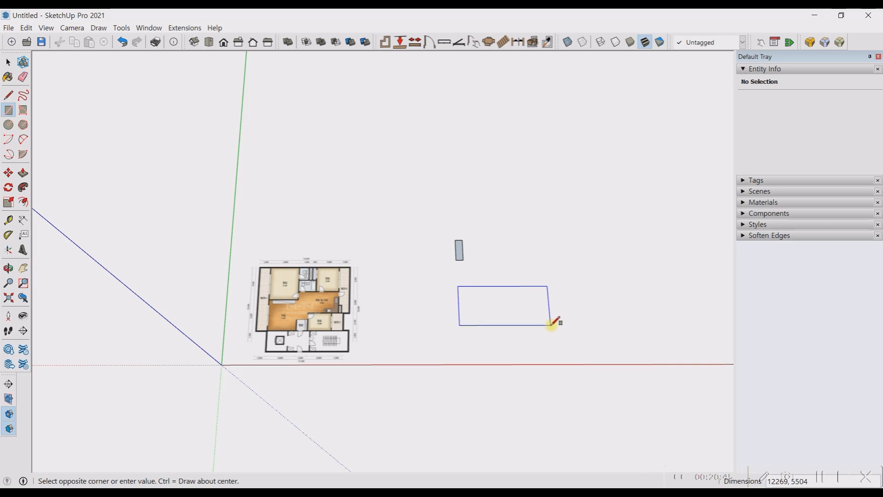
{"action": "scroll", "coordinate": [276, 164], "scroll_direction": "down", "scroll_amount": 3}
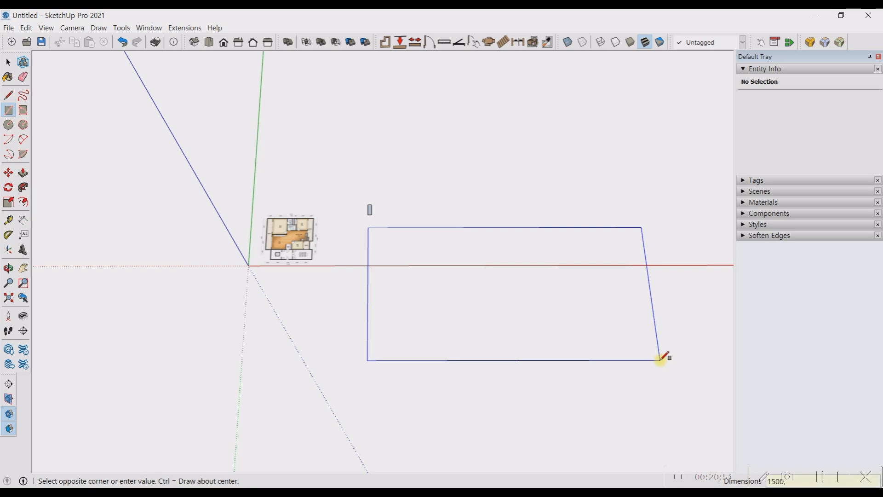
{"action": "key", "text": "Return"}
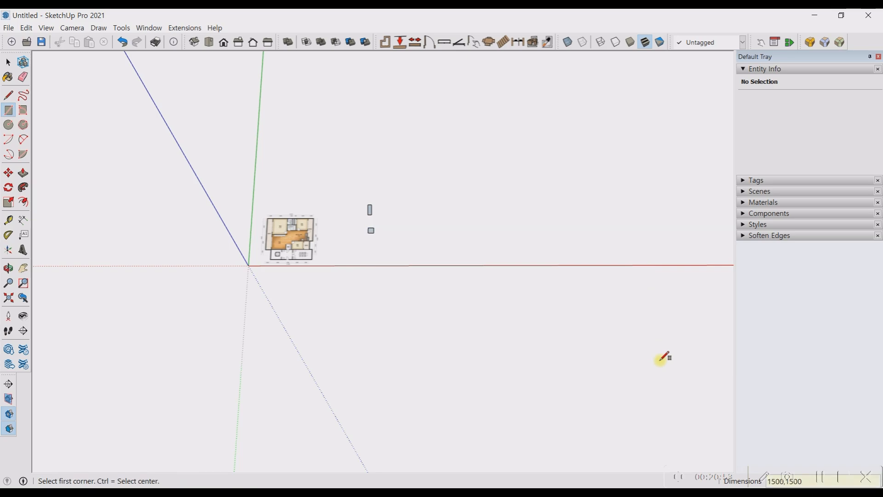
{"action": "scroll", "coordinate": [380, 227], "scroll_direction": "up", "scroll_amount": 5}
{"action": "scroll", "coordinate": [332, 133], "scroll_direction": "up", "scroll_amount": 8}
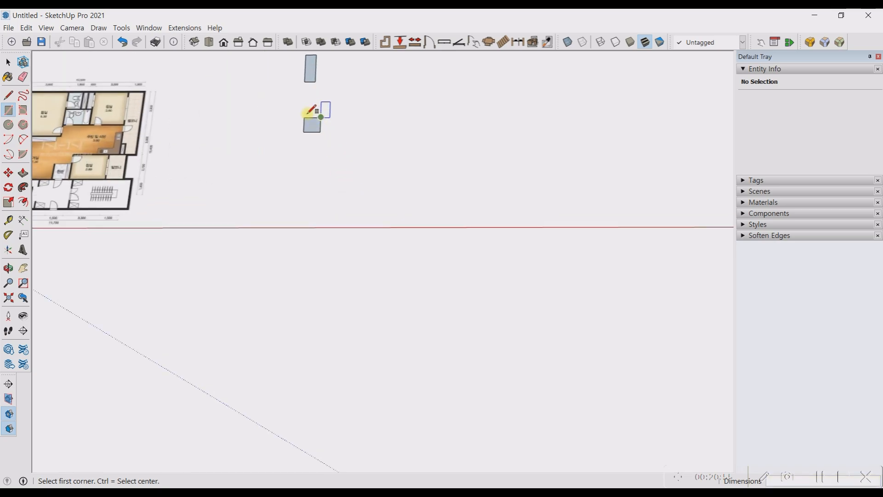
Draw a freehand rectangle above the red axis, on the far side of the two small rectangles from the floor plan.
{"action": "scroll", "coordinate": [384, 290], "scroll_direction": "down", "scroll_amount": 3}
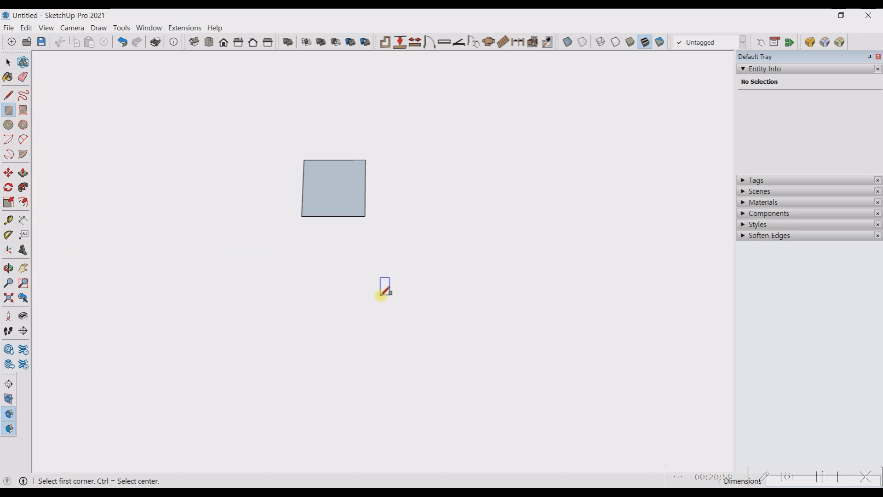
{"action": "scroll", "coordinate": [322, 290], "scroll_direction": "down", "scroll_amount": 4}
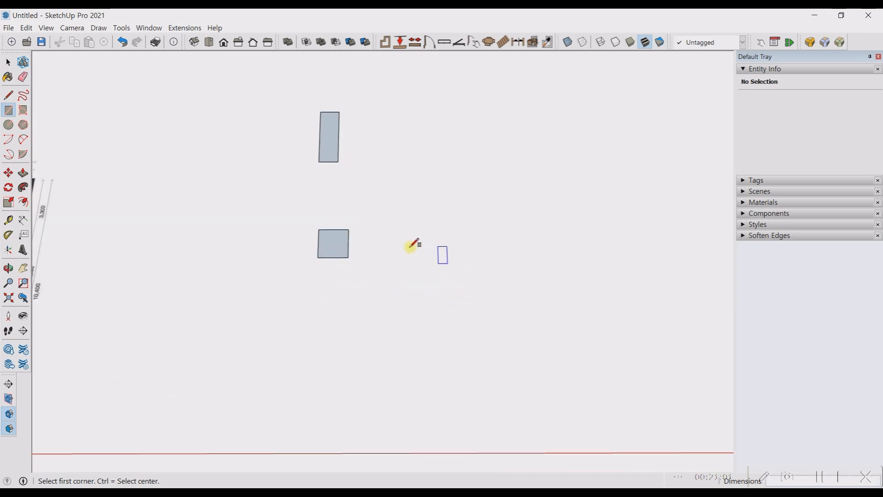
{"action": "scroll", "coordinate": [298, 252], "scroll_direction": "down", "scroll_amount": 3}
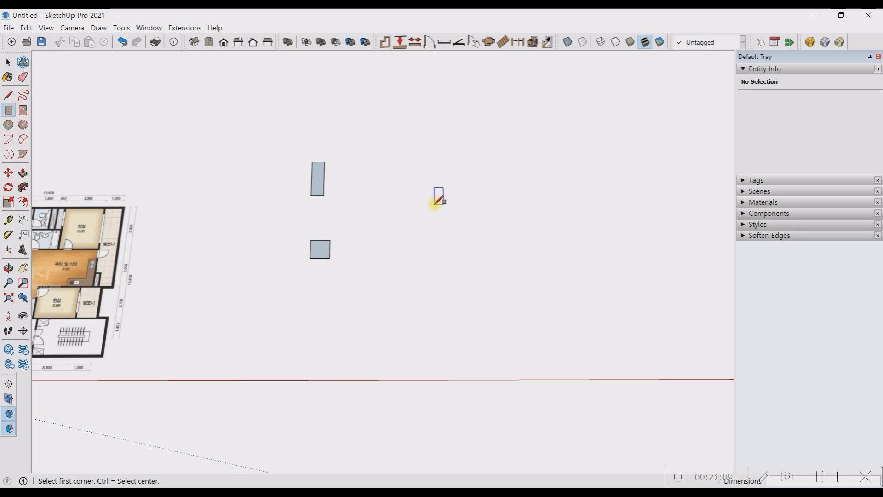
{"action": "left_click", "coordinate": [465, 202]}
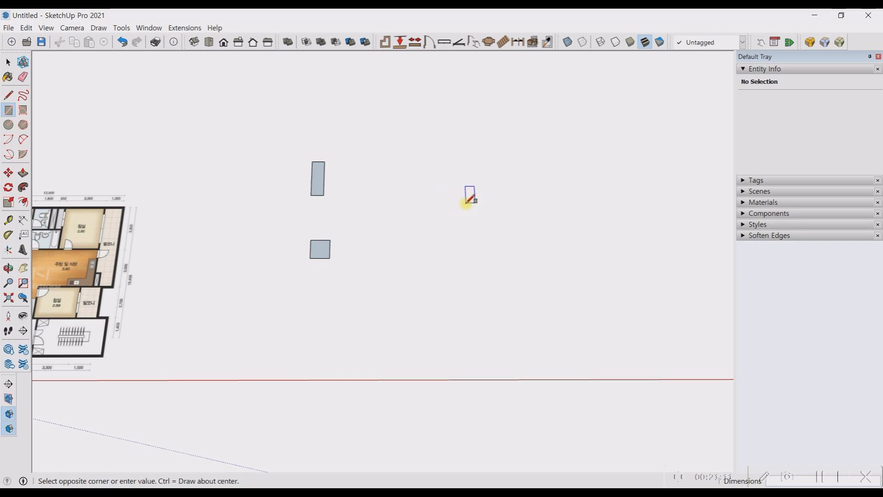
{"action": "left_click", "coordinate": [551, 259]}
{"action": "middle_click_drag", "start_coordinate": [542, 371], "coordinate": [548, 263]}
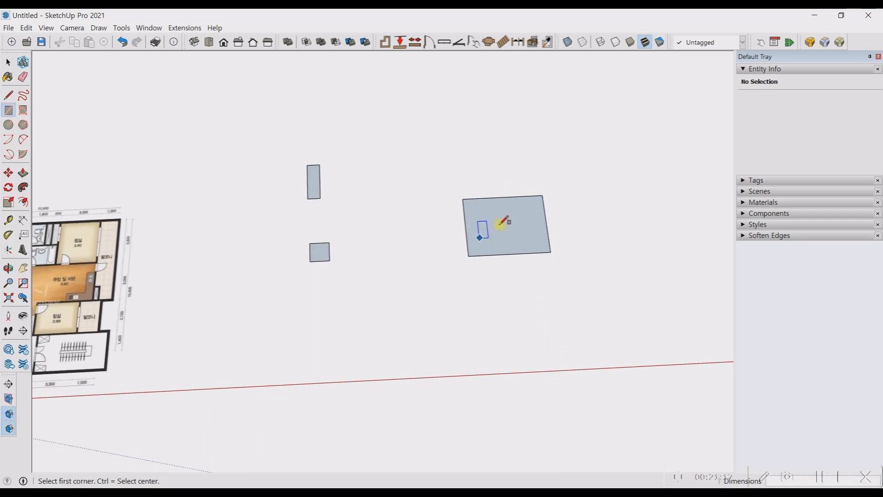
Place two crossing guides with the Tape Measure, about 35068 from the red axis and about 62354 from the green axis.
{"action": "scroll", "coordinate": [377, 236], "scroll_direction": "down", "scroll_amount": 3}
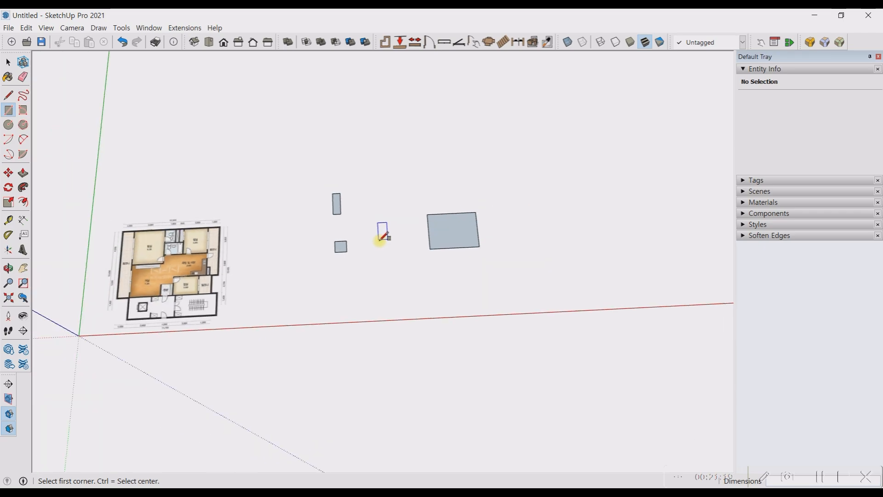
{"action": "key", "text": "space"}
{"action": "scroll", "coordinate": [420, 187], "scroll_direction": "up", "scroll_amount": 2}
{"action": "scroll", "coordinate": [396, 223], "scroll_direction": "down", "scroll_amount": 2}
{"action": "key", "text": "t"}
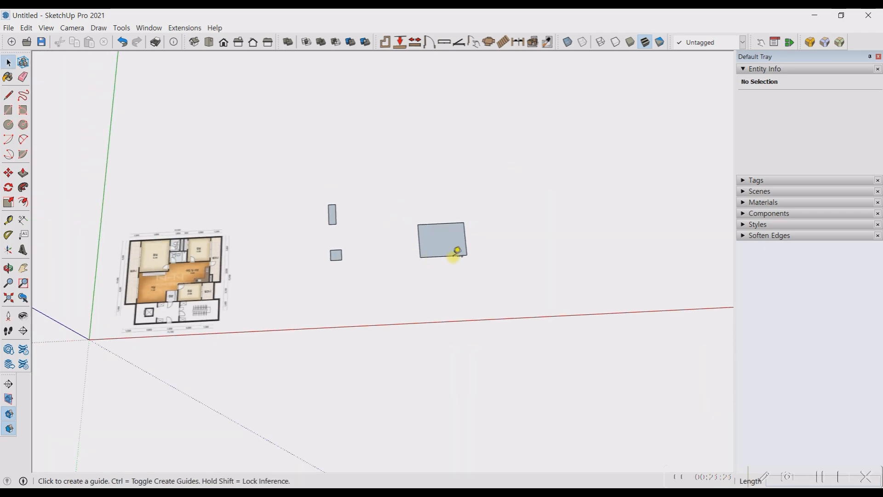
{"action": "scroll", "coordinate": [454, 253], "scroll_direction": "down", "scroll_amount": 2}
{"action": "left_click", "coordinate": [544, 294]}
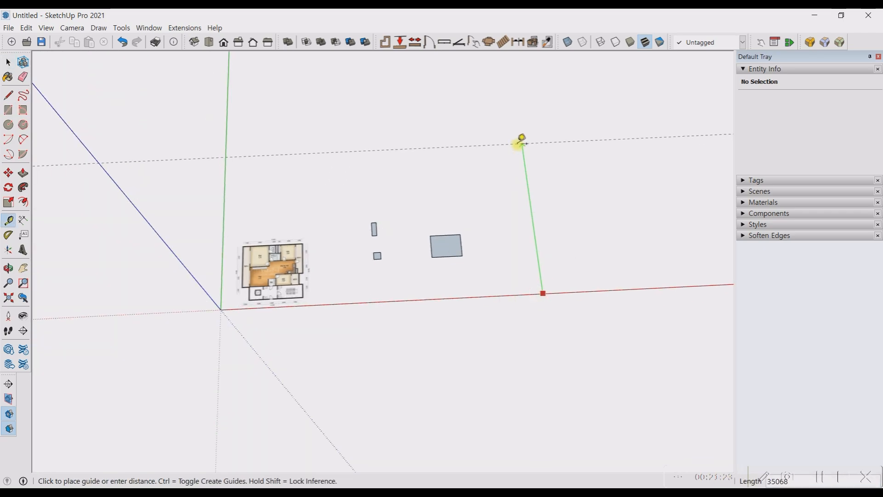
{"action": "left_click", "coordinate": [520, 142]}
{"action": "left_click", "coordinate": [228, 94]}
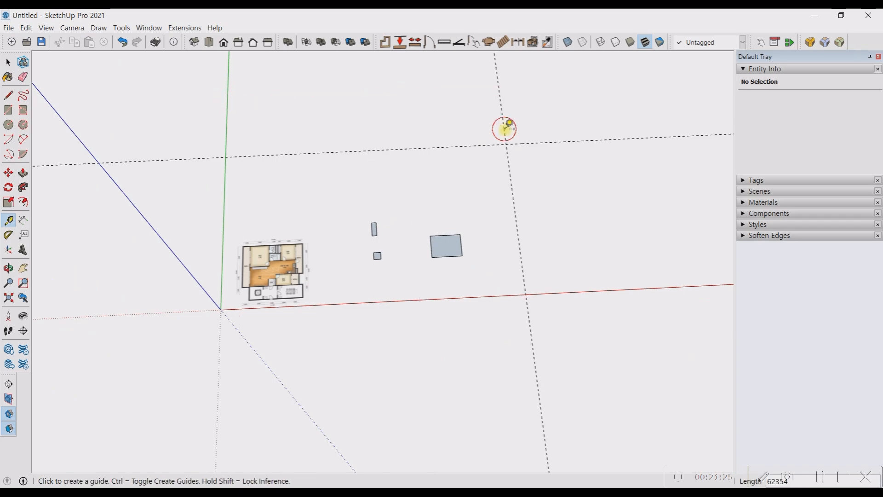
{"action": "left_click", "coordinate": [504, 126]}
Add a parallel guide about 31615 farther from the green axis and another about 12014 closer to the red axis.
{"action": "left_click", "coordinate": [504, 127]}
{"action": "left_click", "coordinate": [644, 130]}
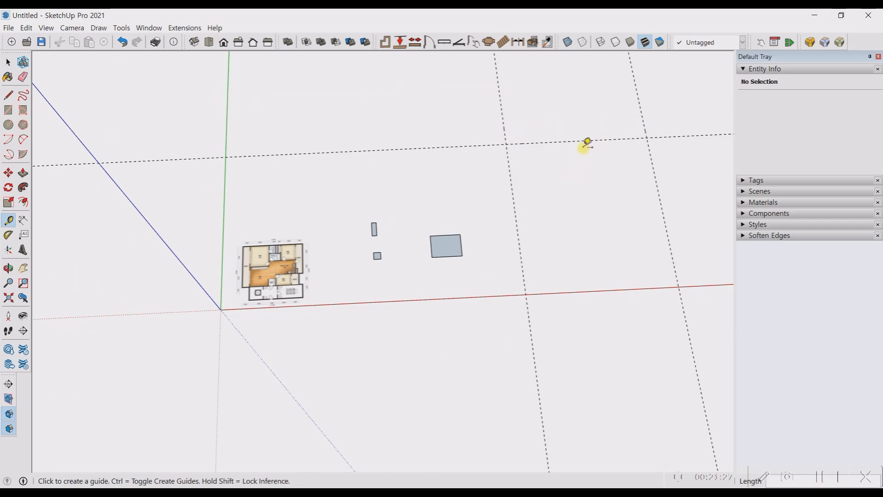
{"action": "left_click", "coordinate": [582, 140]}
{"action": "left_click", "coordinate": [591, 186]}
Draw a 31615 by 12014 rectangle between opposite guide intersections and undo it.
{"action": "key", "text": "r"}
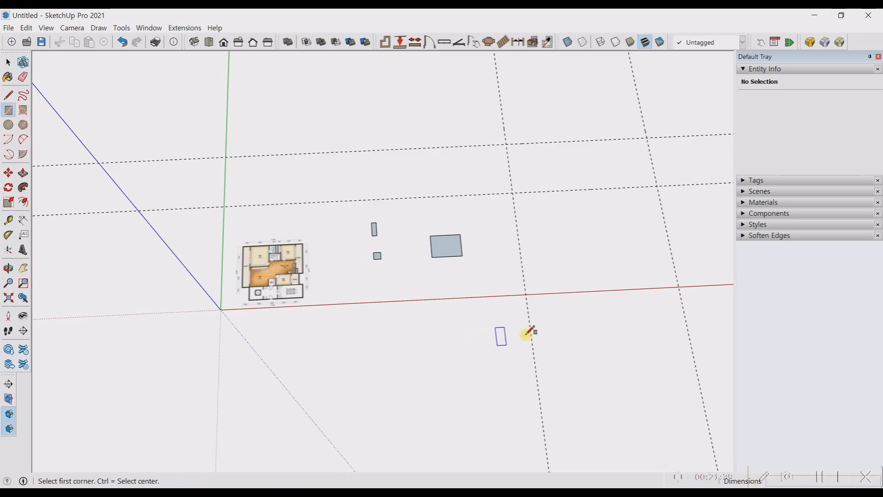
{"action": "left_click", "coordinate": [506, 144]}
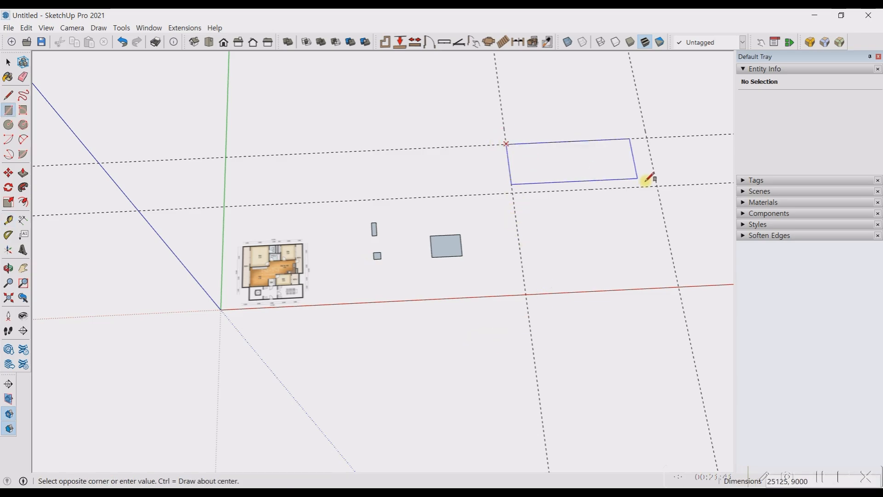
{"action": "left_click", "coordinate": [657, 186]}
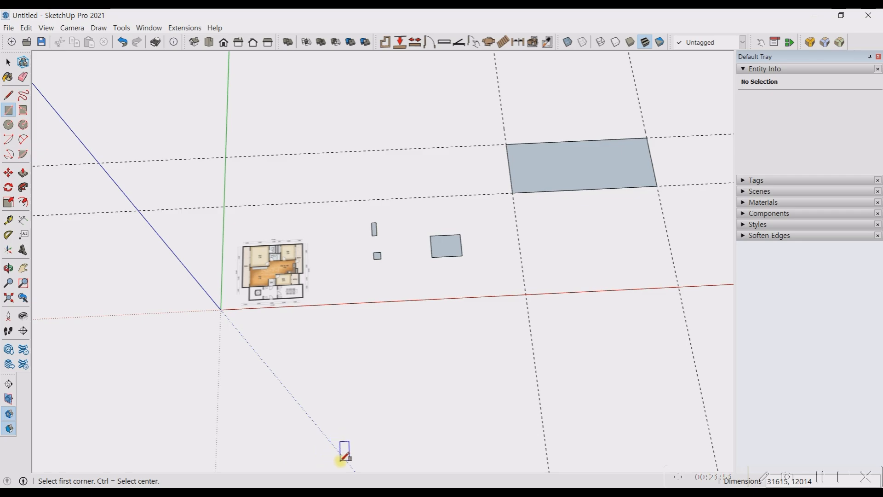
{"action": "scroll", "coordinate": [341, 421], "scroll_direction": "down", "scroll_amount": 2}
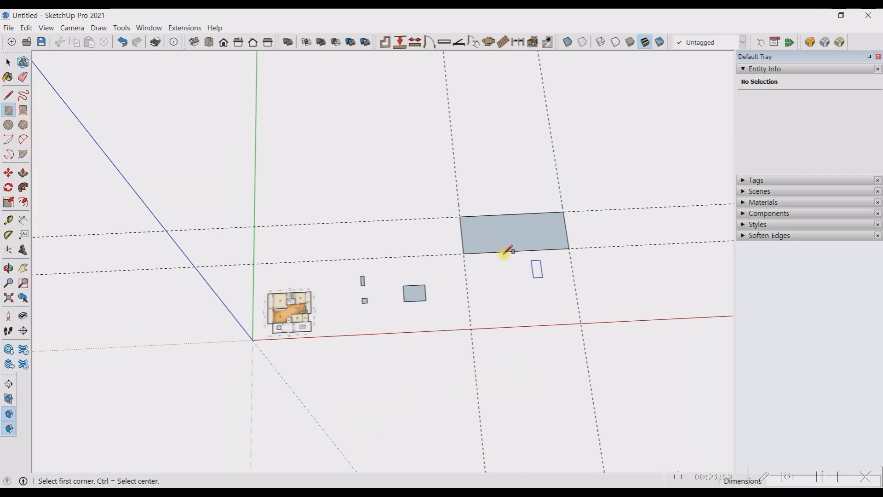
{"action": "scroll", "coordinate": [507, 253], "scroll_direction": "up", "scroll_amount": 3}
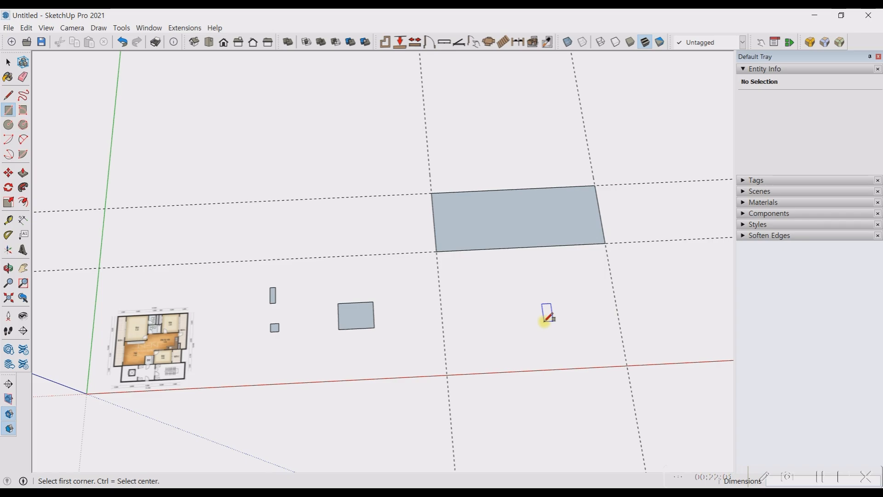
{"action": "key", "text": "space"}
{"action": "key", "text": "ctrl+z"}
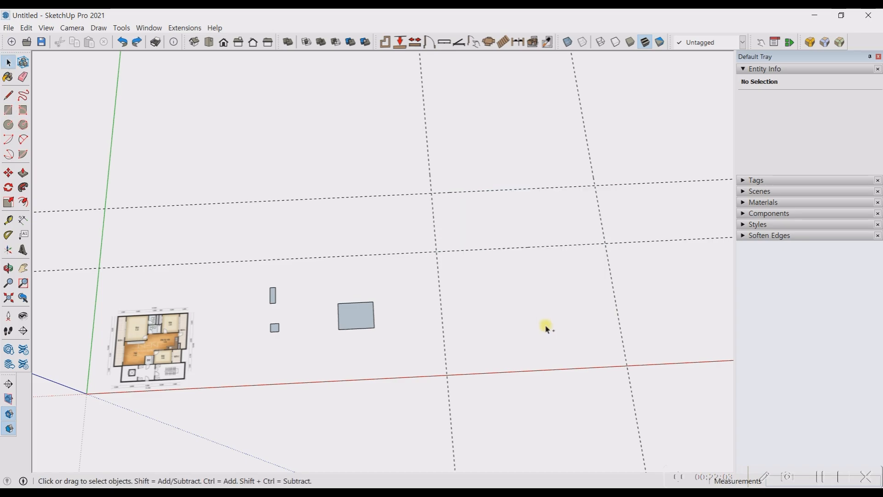
Draw the 31615 by 12014 rectangle again, snapping both corners to guide intersections, and undo it.
{"action": "key", "text": "r"}
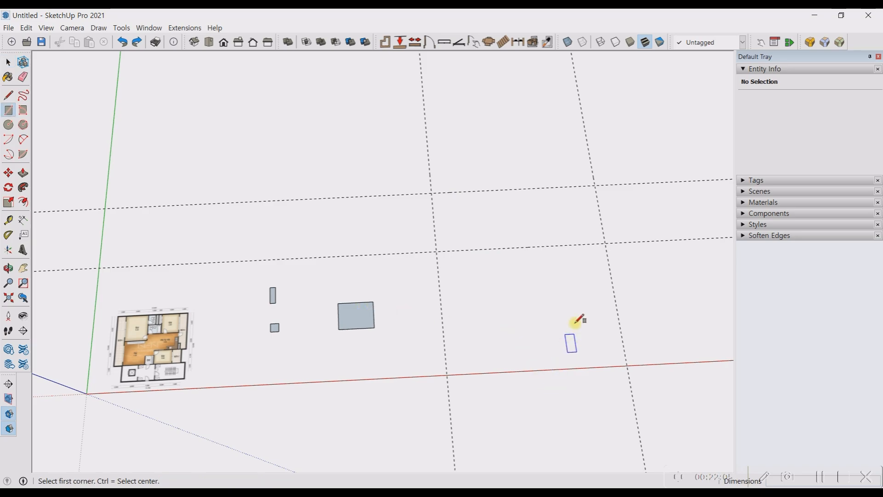
{"action": "left_click", "coordinate": [437, 251]}
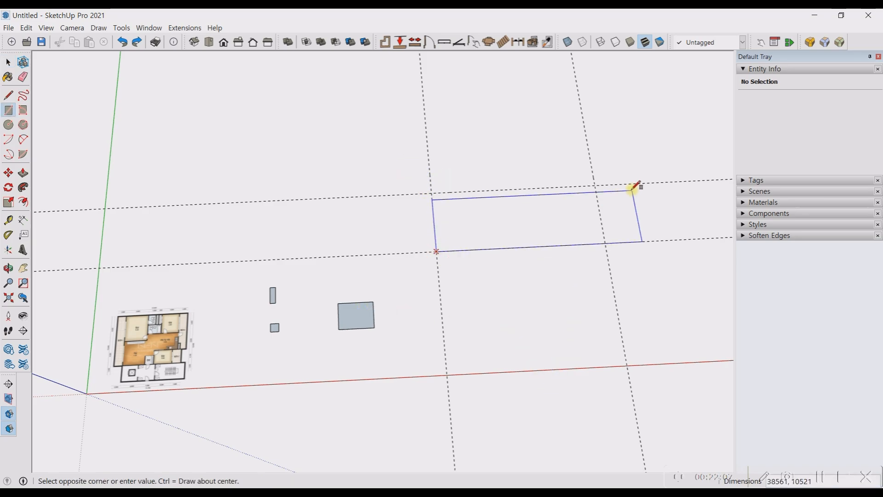
{"action": "key", "text": "Escape"}
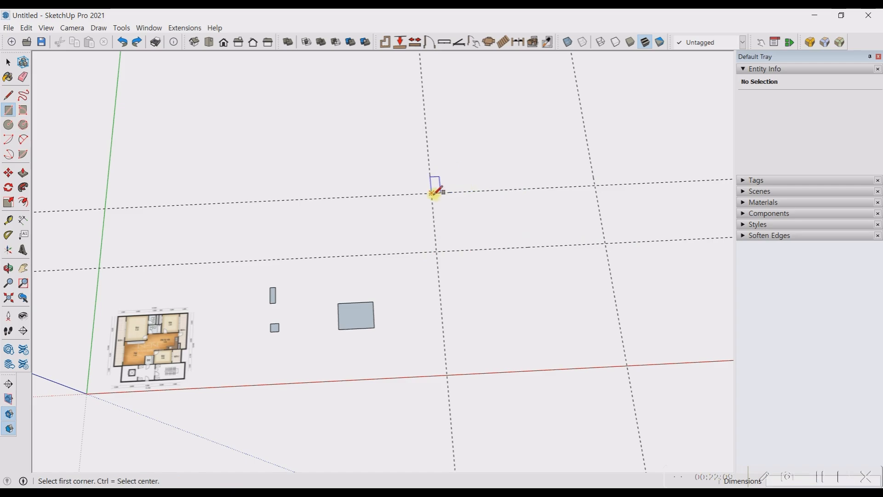
{"action": "left_click", "coordinate": [431, 193]}
{"action": "left_click", "coordinate": [605, 244]}
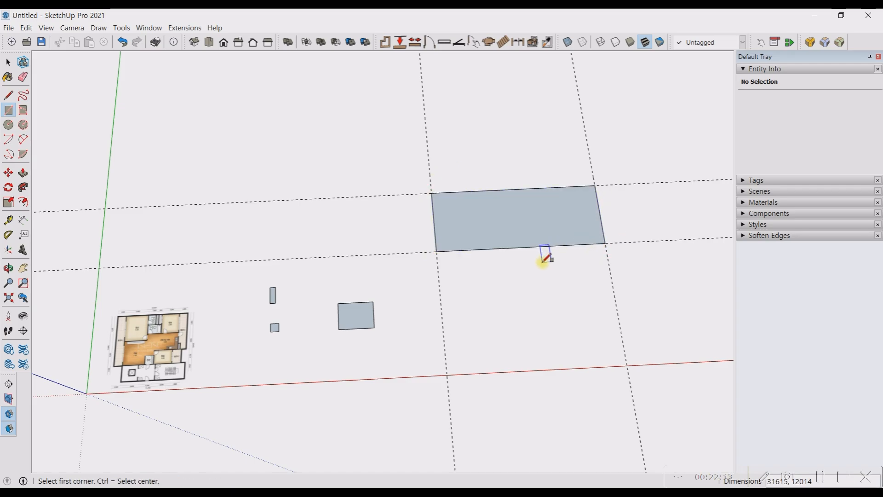
{"action": "key", "text": "ctrl+z"}
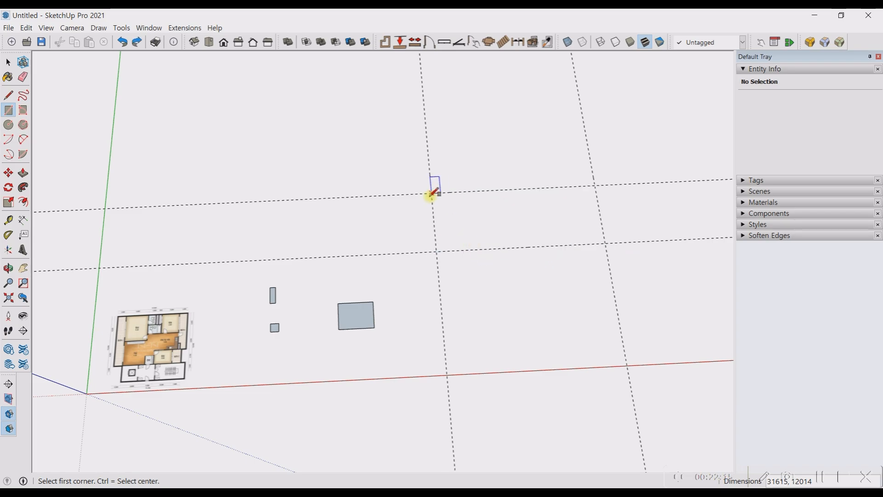
Repeat the guide-snapped rectangle twice from the same starting intersection, undoing it each time.
{"action": "left_click", "coordinate": [431, 194]}
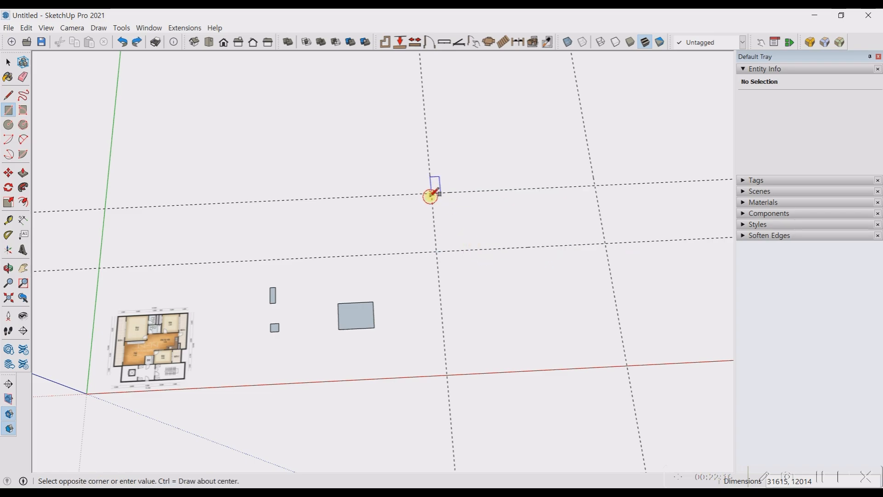
{"action": "left_click", "coordinate": [605, 244]}
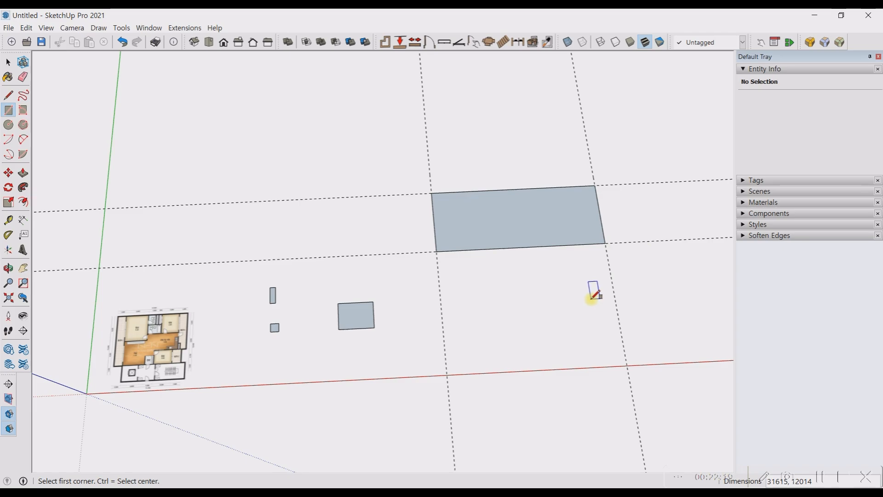
{"action": "key", "text": "ctrl+z"}
{"action": "left_click", "coordinate": [432, 194]}
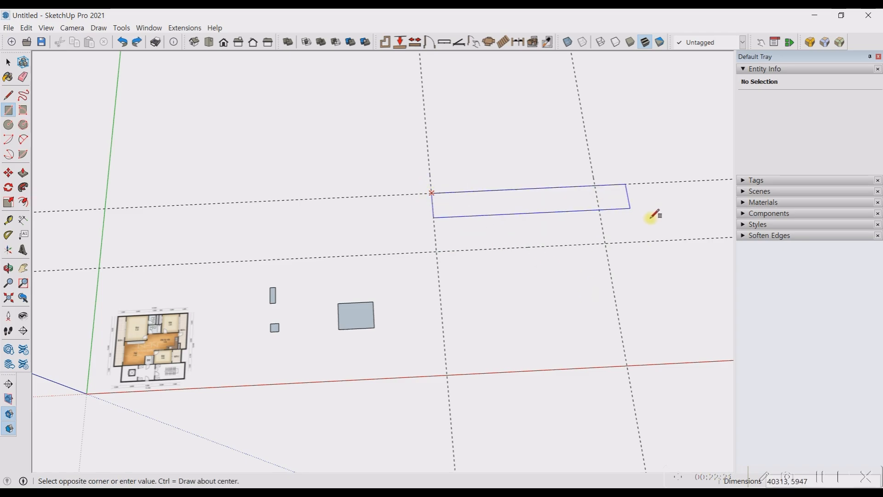
{"action": "left_click", "coordinate": [605, 244]}
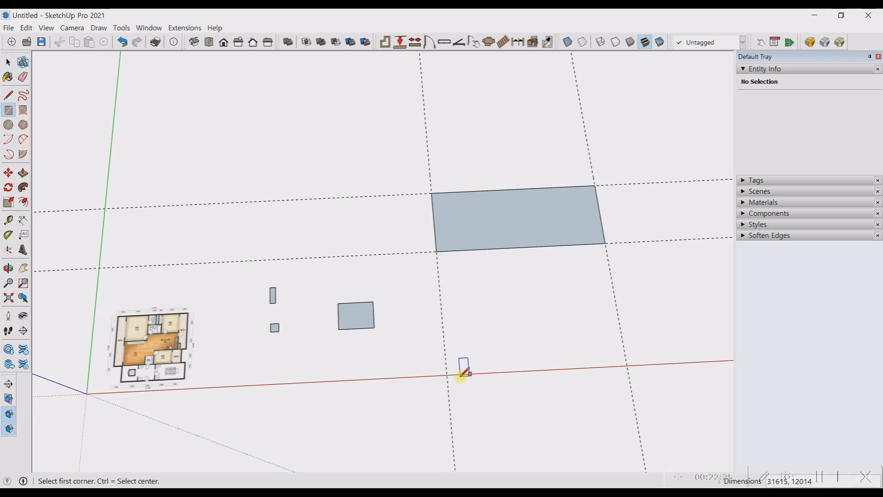
{"action": "key", "text": "ctrl+z"}
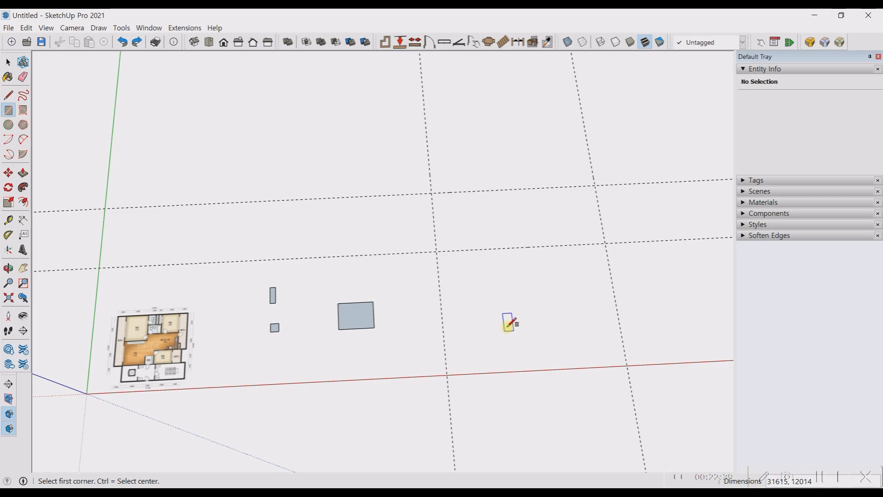
Draw a 500 by 500 square between the two green-direction guides, above the red axis.
{"action": "left_click", "coordinate": [475, 279]}
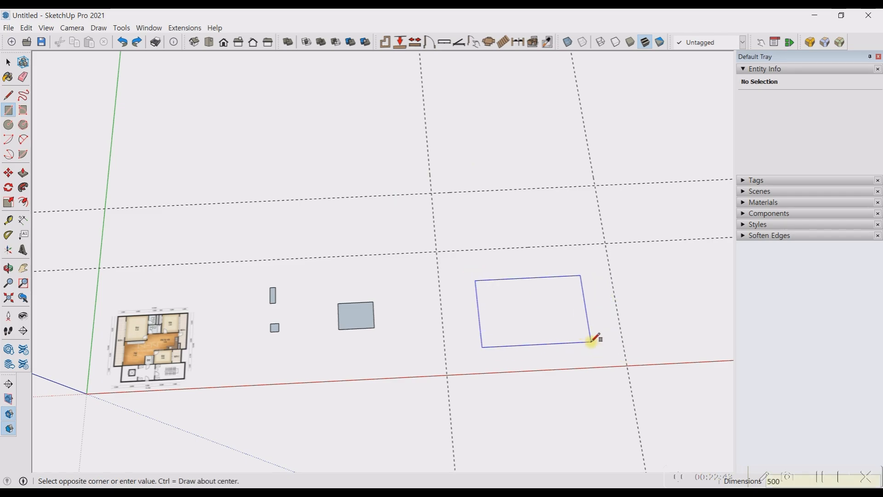
{"action": "key", "text": "Escape"}
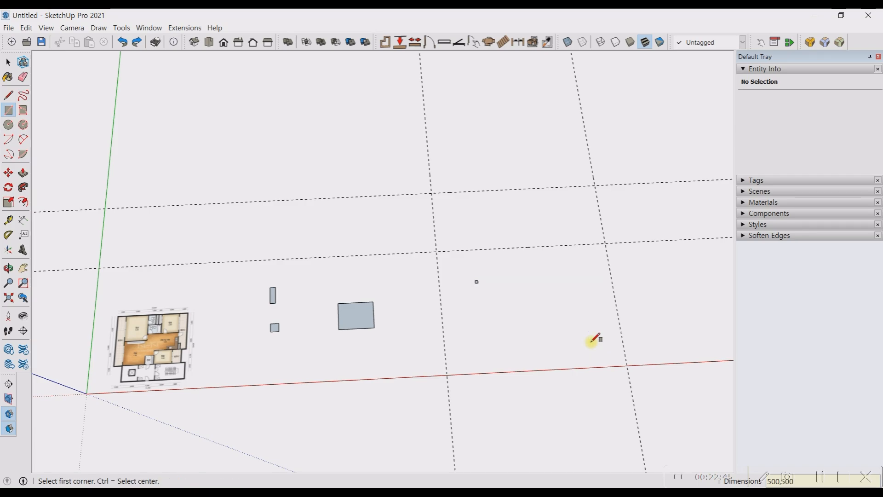
Dimension two adjacent sides of the small 500 by 500 square, placing each dimension line outside its edge.
{"action": "scroll", "coordinate": [479, 282], "scroll_direction": "up", "scroll_amount": 5}
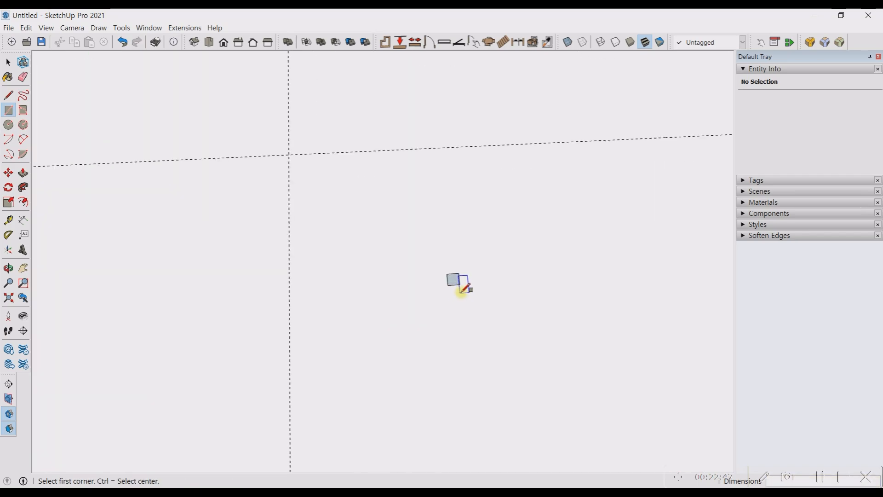
{"action": "scroll", "coordinate": [465, 278], "scroll_direction": "down", "scroll_amount": 1}
{"action": "key", "text": "d"}
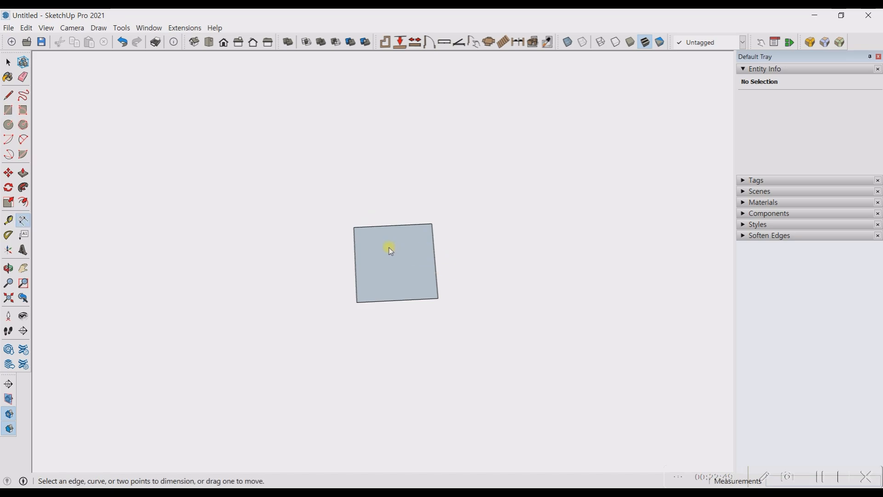
{"action": "left_click_drag", "start_coordinate": [353, 227], "coordinate": [422, 229]}
{"action": "left_click", "coordinate": [432, 224]}
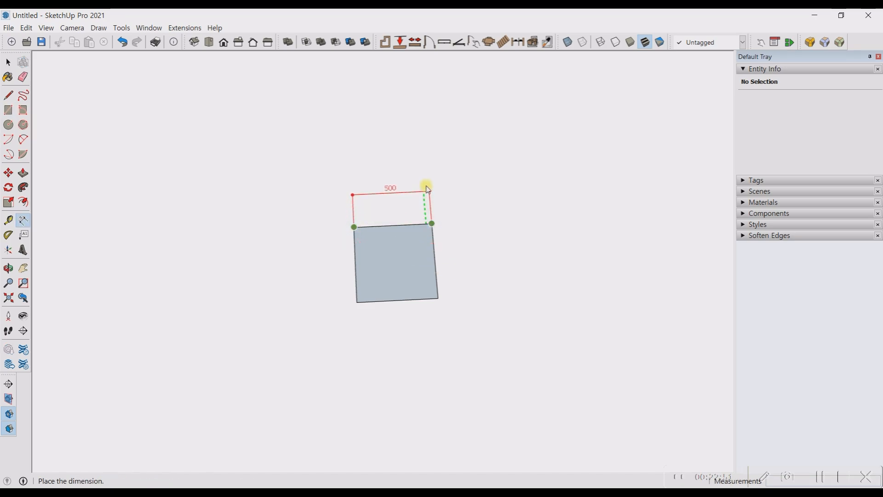
{"action": "left_click", "coordinate": [429, 181]}
{"action": "left_click", "coordinate": [432, 224]}
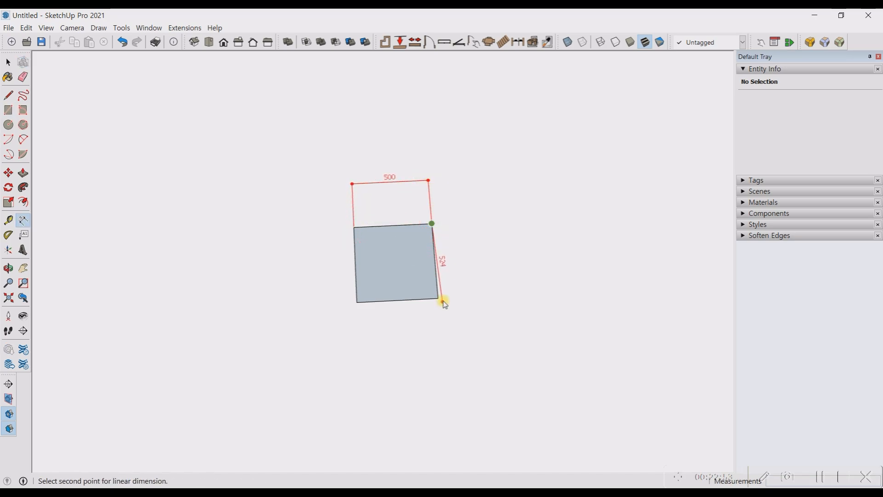
{"action": "left_click", "coordinate": [438, 298]}
{"action": "left_click", "coordinate": [474, 296]}
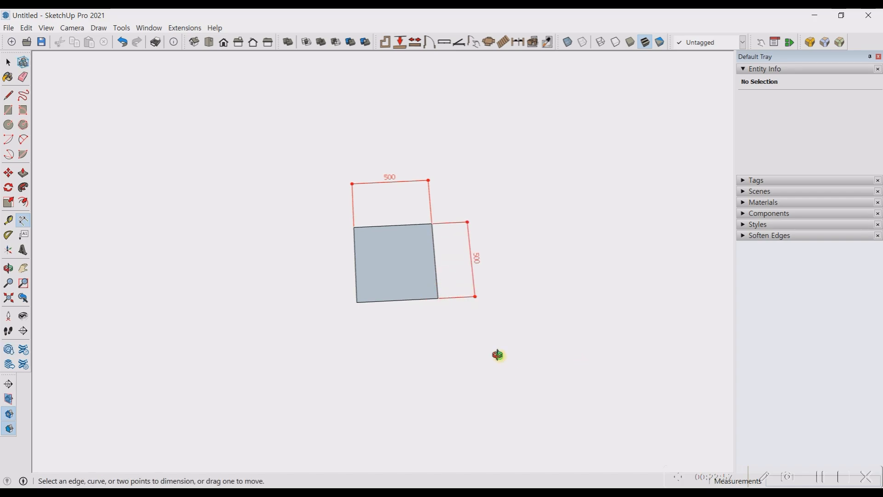
{"action": "middle_click_drag", "start_coordinate": [498, 355], "coordinate": [521, 204]}
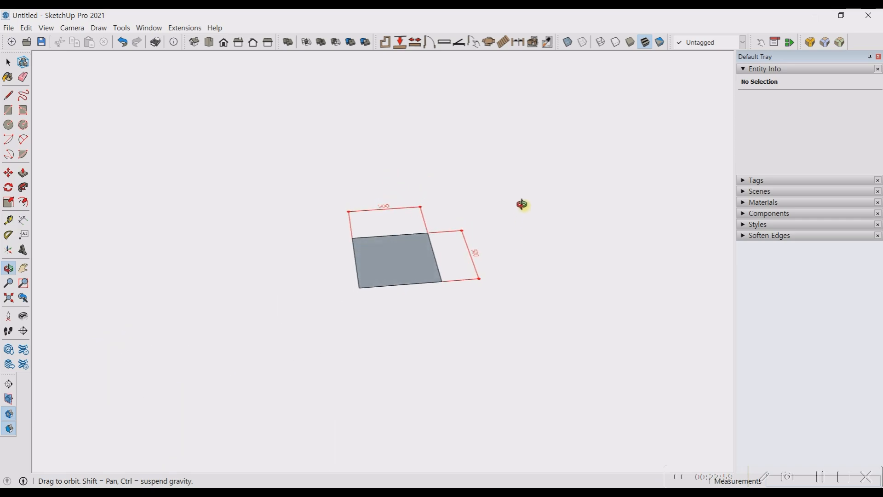
{"action": "scroll", "coordinate": [417, 335], "scroll_direction": "down", "scroll_amount": 3}
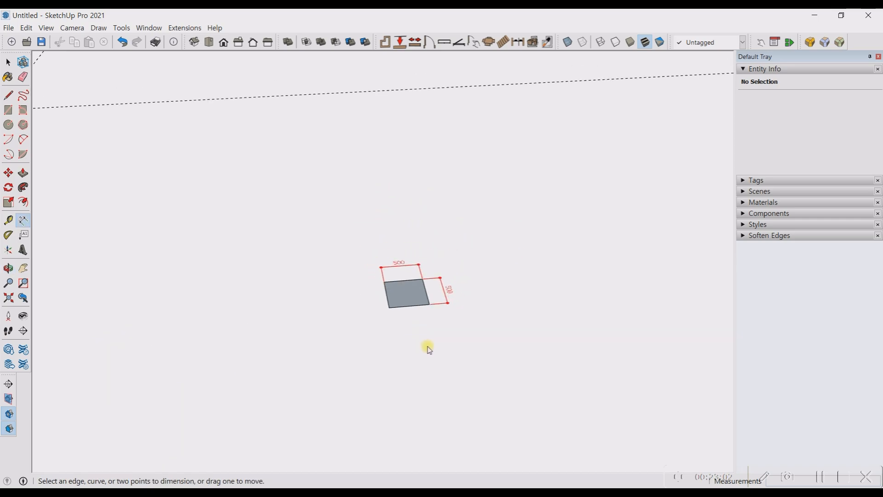
Undo both dimensions placed on the small 500 by 500 square.
{"action": "key", "text": "ctrl+z"}
{"action": "key", "text": "ctrl+z"}
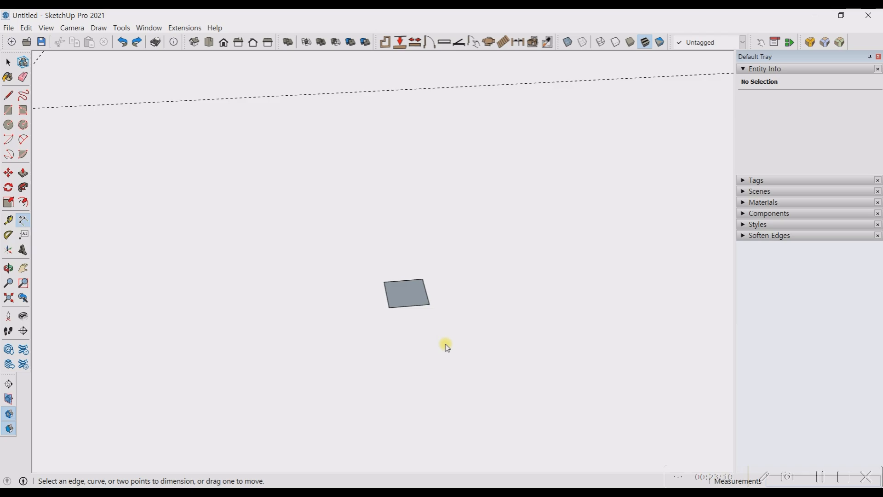
Measure the distance between the two red-direction guides with the Tape Measure tool.
{"action": "middle_click_drag", "start_coordinate": [451, 357], "coordinate": [256, 263]}
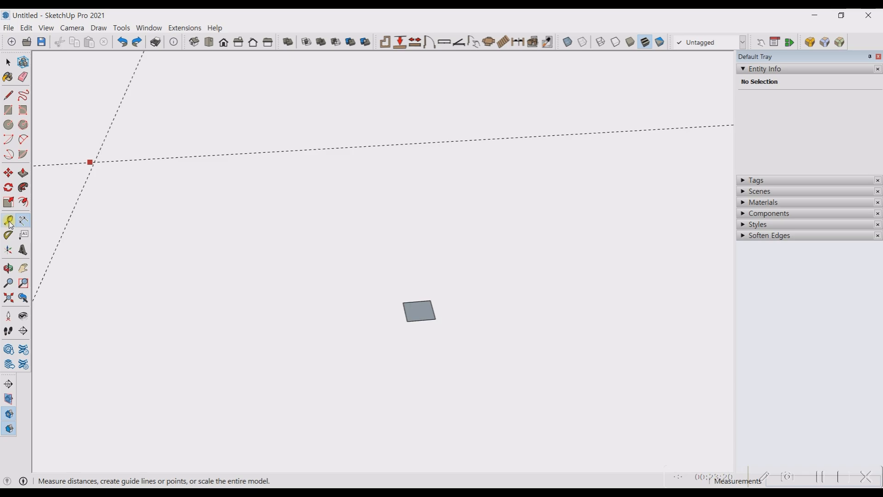
{"action": "scroll", "coordinate": [191, 226], "scroll_direction": "down", "scroll_amount": 6}
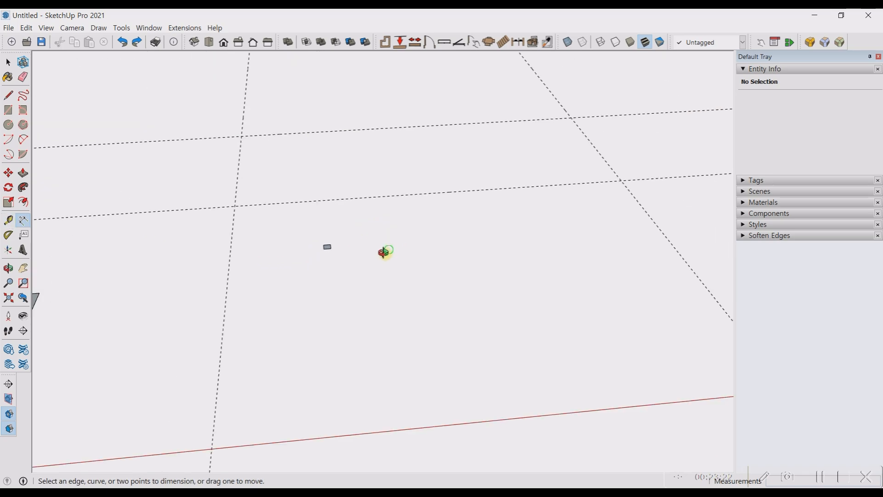
{"action": "middle_click_drag", "start_coordinate": [384, 252], "coordinate": [354, 312]}
{"action": "scroll", "coordinate": [384, 252], "scroll_direction": "down", "scroll_amount": 8}
{"action": "scroll", "coordinate": [46, 226], "scroll_direction": "up", "scroll_amount": 1}
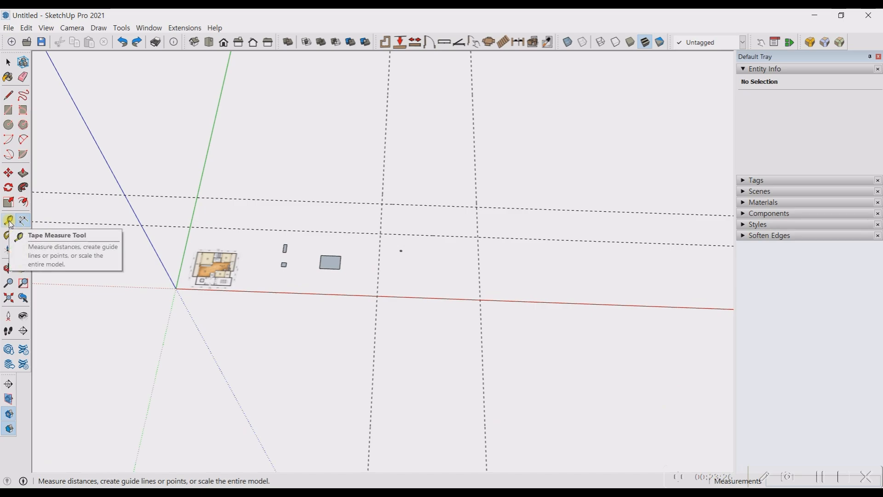
{"action": "left_click", "coordinate": [9, 220]}
{"action": "scroll", "coordinate": [282, 209], "scroll_direction": "up", "scroll_amount": 3}
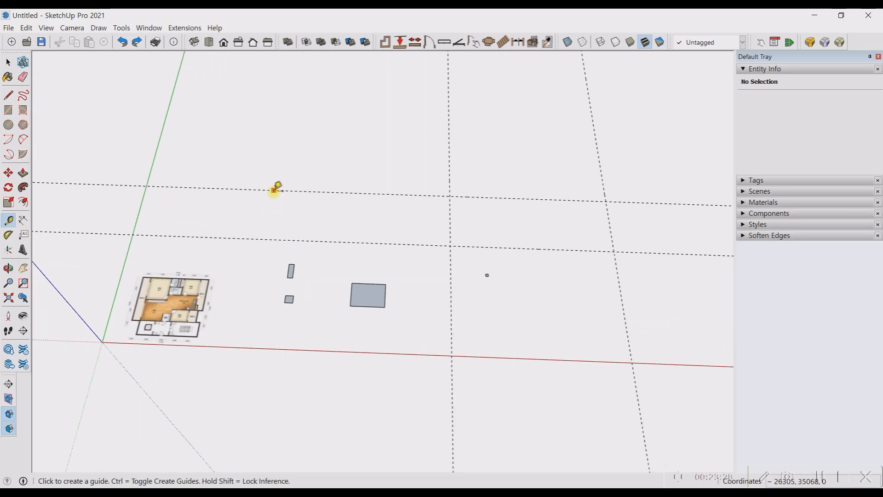
{"action": "left_click", "coordinate": [274, 190]}
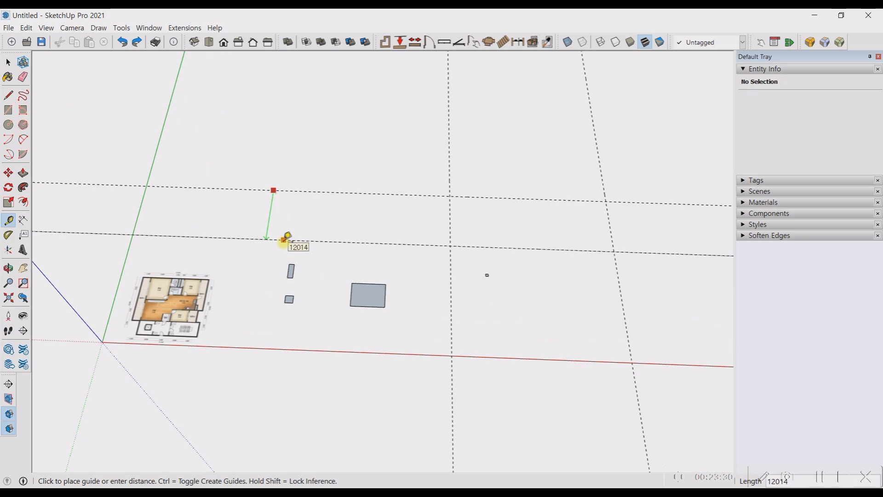
{"action": "left_click", "coordinate": [283, 239]}
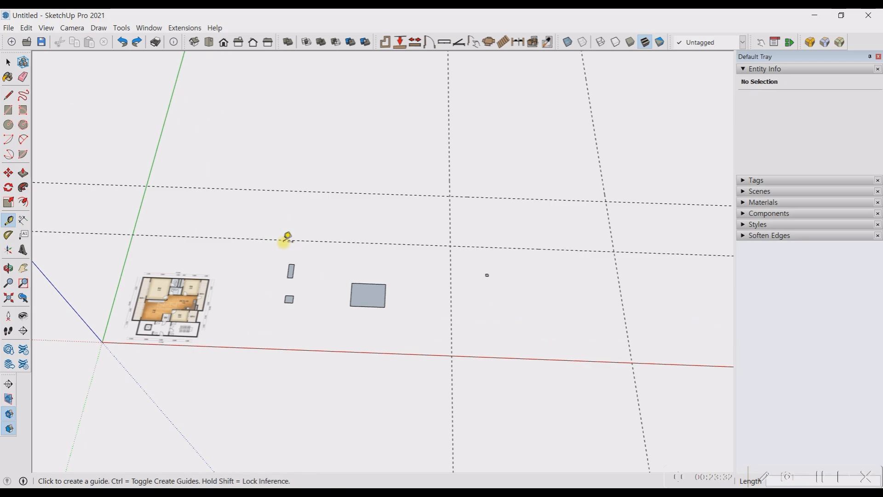
Place a guide parallel to the green axis near the small rectangles, and offset a second guide from it across the large rectangle.
{"action": "left_click", "coordinate": [112, 308]}
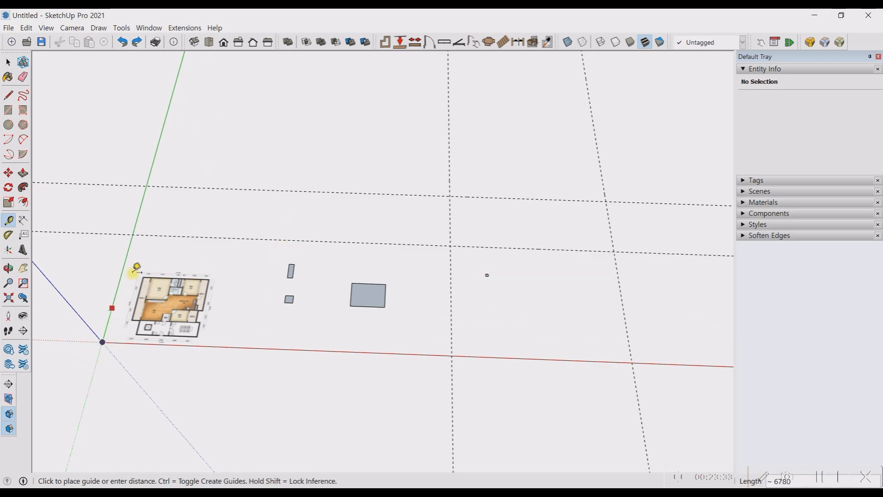
{"action": "left_click", "coordinate": [137, 226]}
{"action": "left_click", "coordinate": [138, 210]}
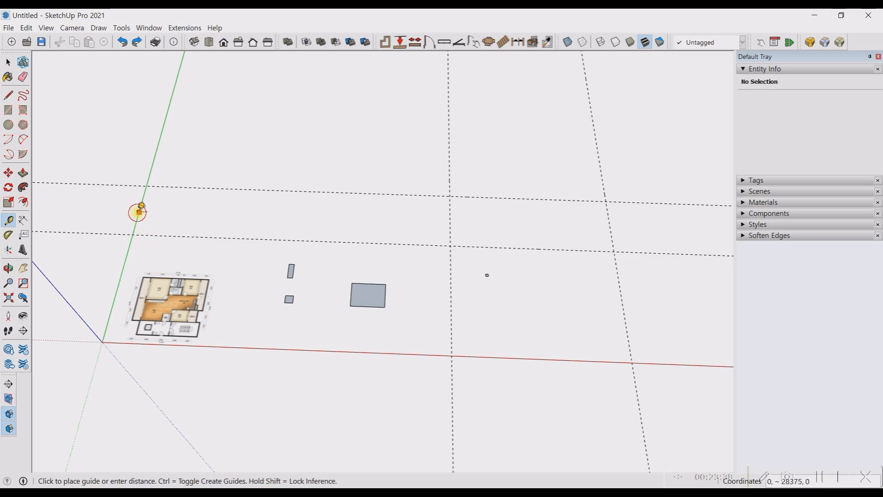
{"action": "left_click", "coordinate": [301, 208]}
{"action": "left_click", "coordinate": [299, 209]}
{"action": "left_click", "coordinate": [361, 209]}
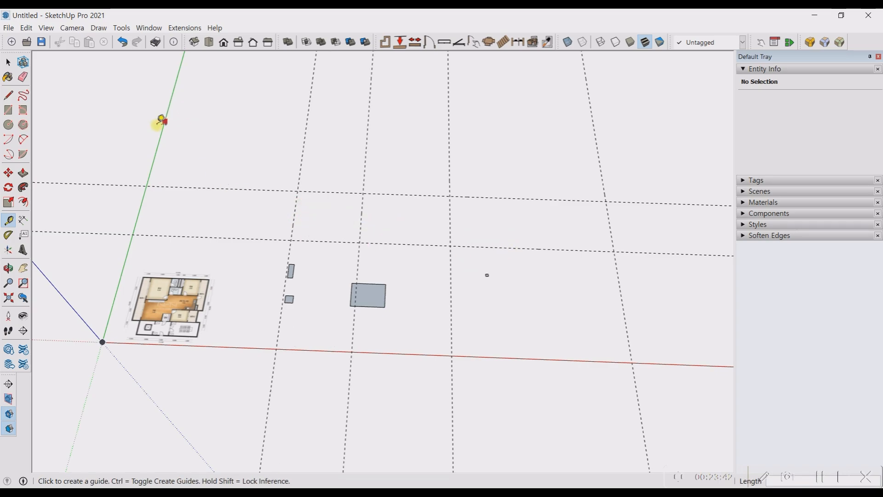
Offset a guide from the nearest green-direction guide onto the next one, and place another from the green axis over the floor plan.
{"action": "scroll", "coordinate": [256, 192], "scroll_direction": "down", "scroll_amount": 3}
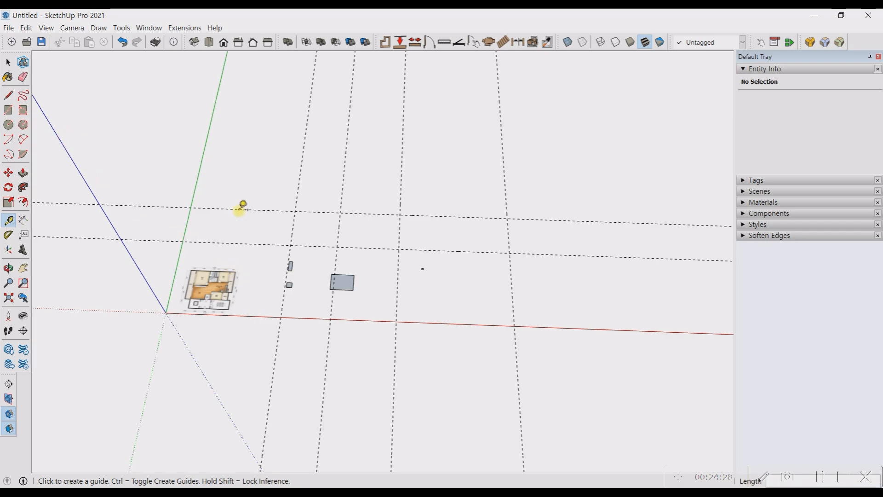
{"action": "scroll", "coordinate": [270, 268], "scroll_direction": "down", "scroll_amount": 3}
{"action": "scroll", "coordinate": [284, 261], "scroll_direction": "up", "scroll_amount": 5}
{"action": "scroll", "coordinate": [408, 278], "scroll_direction": "down", "scroll_amount": 2}
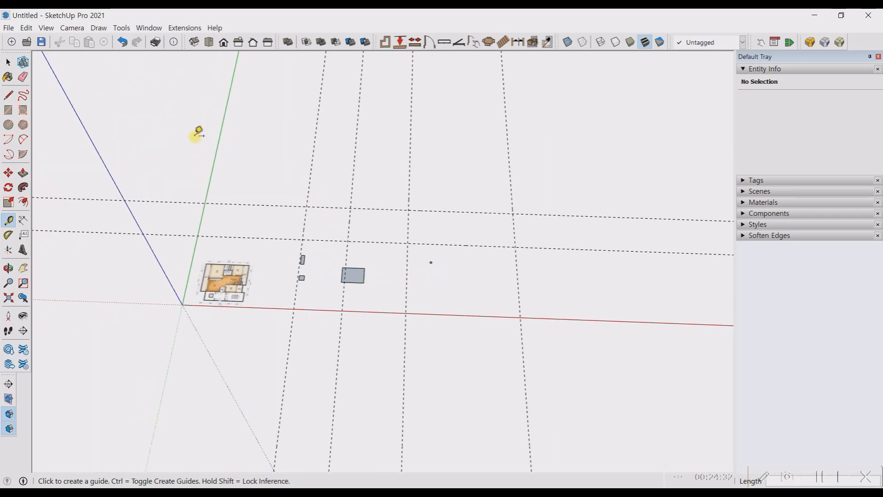
{"action": "left_click", "coordinate": [11, 221]}
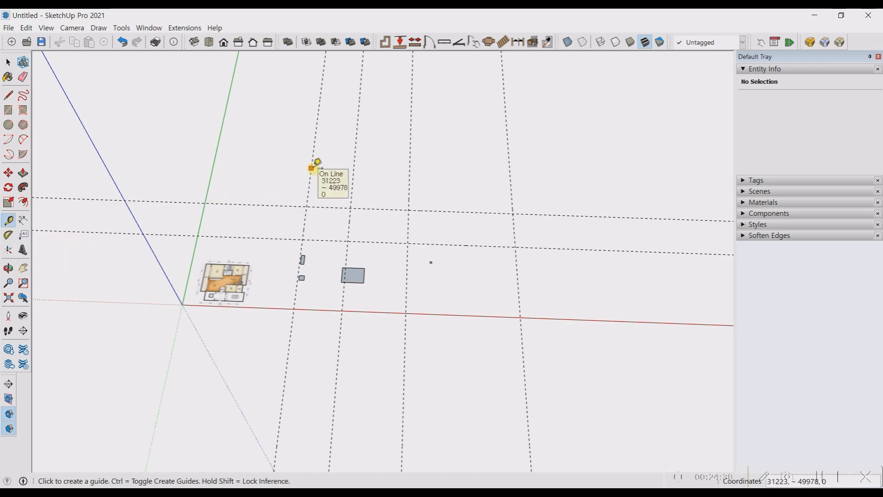
{"action": "left_click", "coordinate": [312, 168]}
{"action": "left_click", "coordinate": [353, 170]}
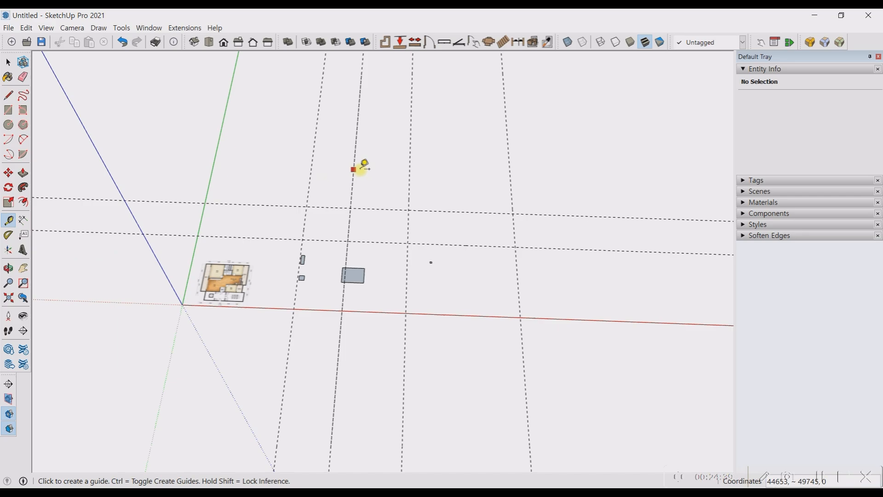
{"action": "left_click", "coordinate": [215, 154]}
{"action": "left_click", "coordinate": [260, 155]}
{"action": "scroll", "coordinate": [416, 234], "scroll_direction": "down", "scroll_amount": 2}
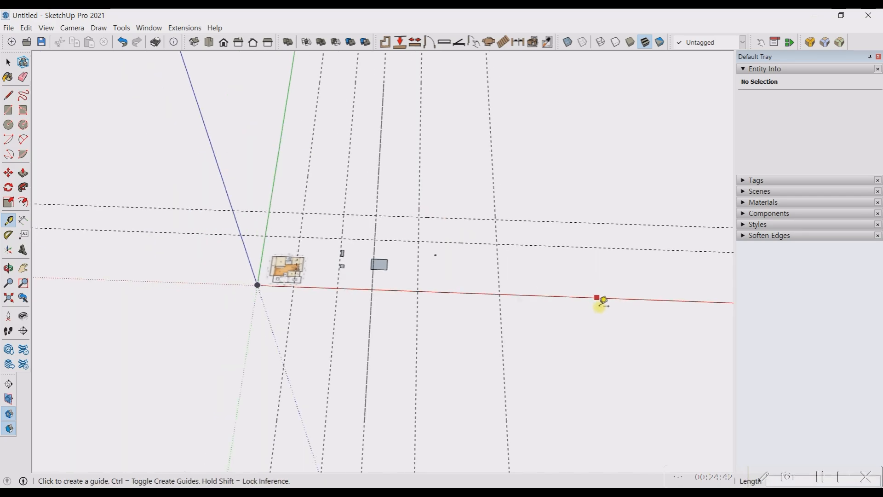
Delete all guides in the model.
{"action": "left_click", "coordinate": [583, 139]}
{"action": "left_click", "coordinate": [664, 196]}
{"action": "left_click", "coordinate": [550, 130]}
{"action": "left_click", "coordinate": [525, 181]}
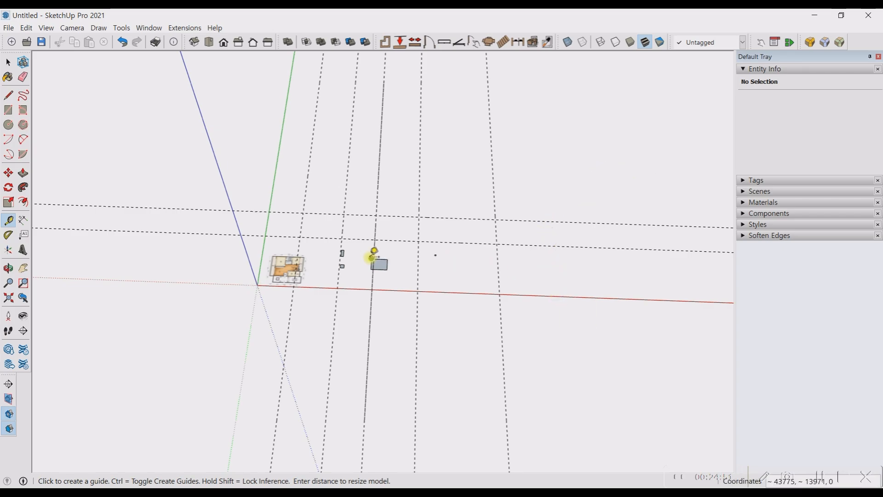
{"action": "key", "text": "ctrl+q"}
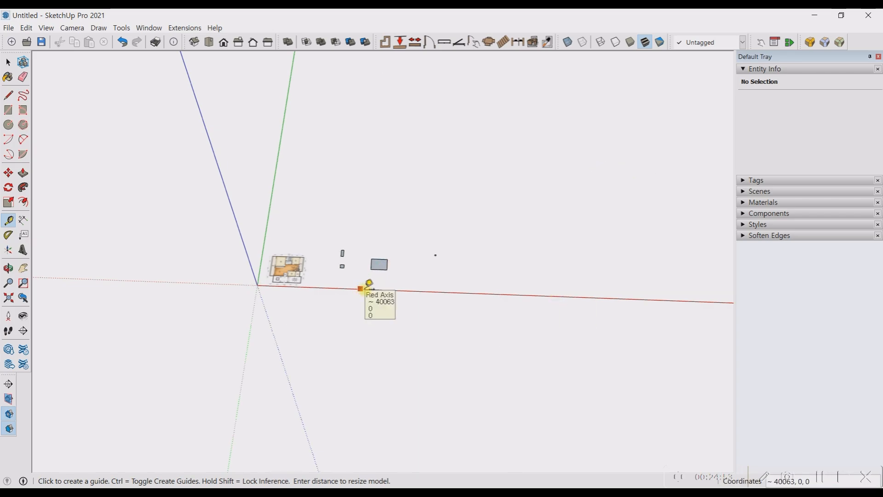
Start a guide from the blue, green and red axes in turn, cancelling each one.
{"action": "scroll", "coordinate": [233, 197], "scroll_direction": "up", "scroll_amount": 3}
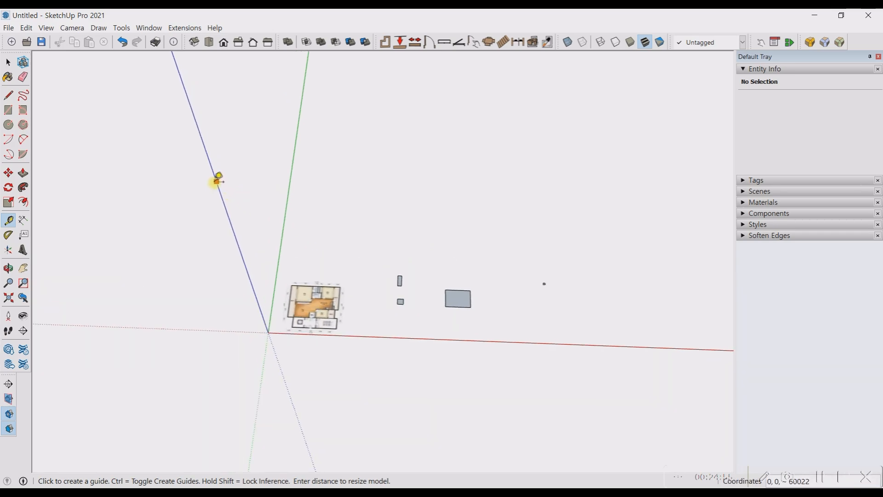
{"action": "left_click", "coordinate": [216, 181]}
{"action": "key", "text": "Escape"}
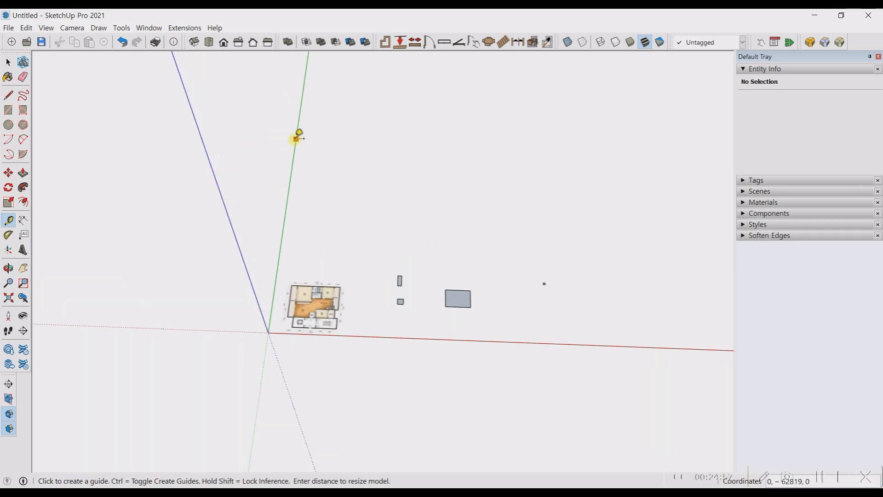
{"action": "left_click", "coordinate": [296, 137]}
{"action": "key", "text": "Escape"}
{"action": "left_click", "coordinate": [594, 347]}
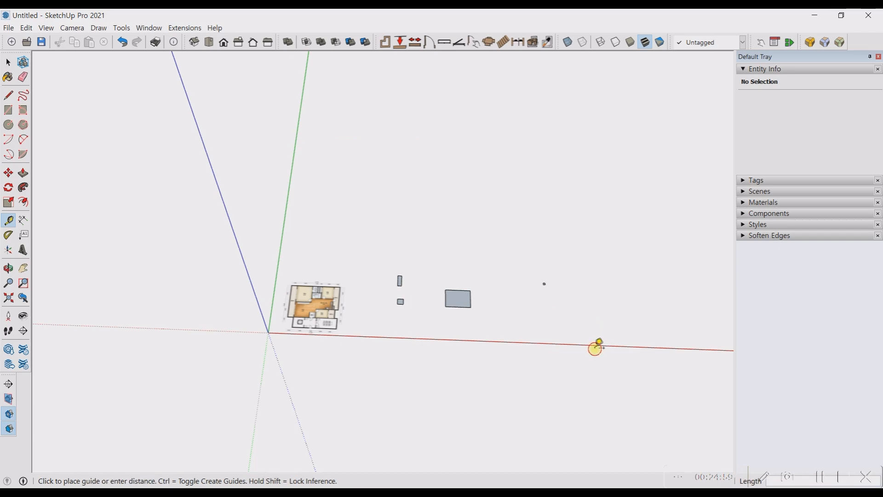
{"action": "key", "text": "Escape"}
Pull a guide out twice from the large rectangle's short edge facing the small square, cancelling it both times.
{"action": "scroll", "coordinate": [506, 290], "scroll_direction": "up", "scroll_amount": 5}
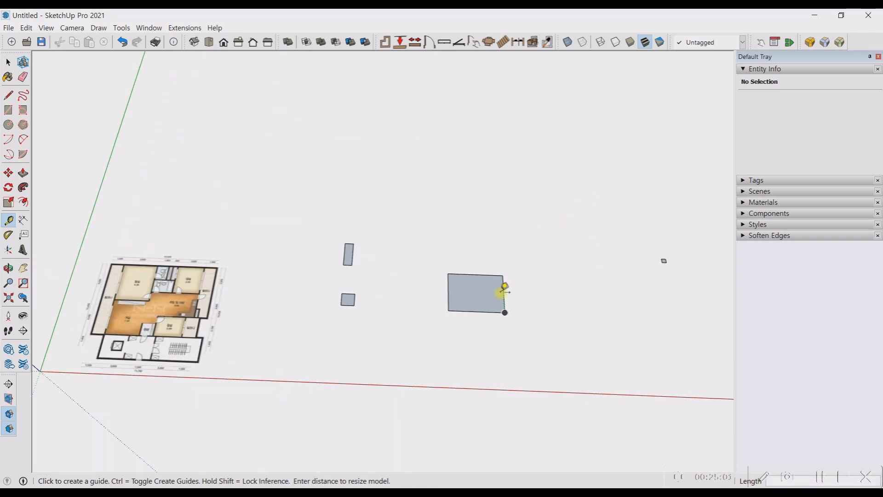
{"action": "left_click", "coordinate": [505, 286]}
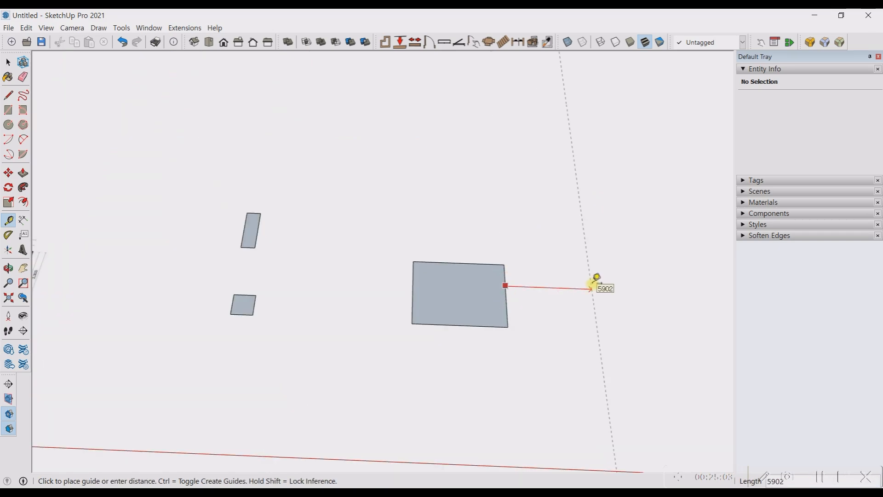
{"action": "key", "text": "Escape"}
{"action": "left_click", "coordinate": [505, 286]}
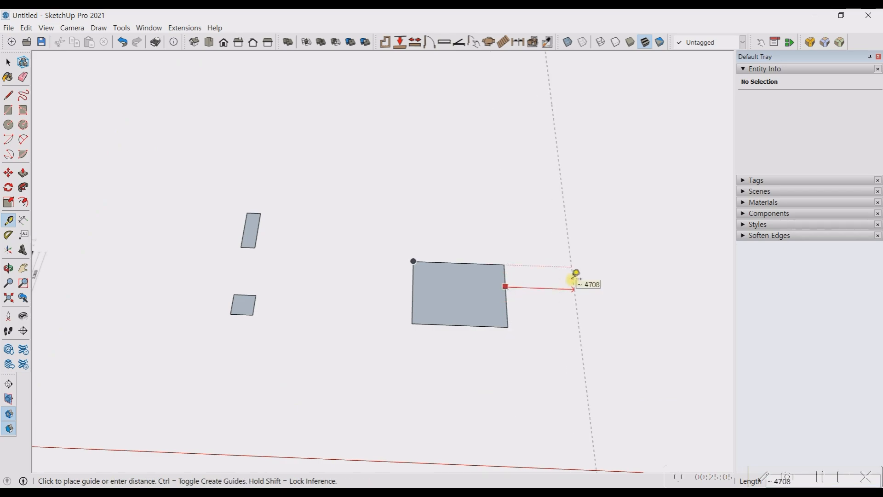
{"action": "key", "text": "Escape"}
Draw a 24-sided circle with a radius of about 9612 along the red axis, in the empty area beyond the rectangles.
{"action": "scroll", "coordinate": [327, 277], "scroll_direction": "down", "scroll_amount": 5}
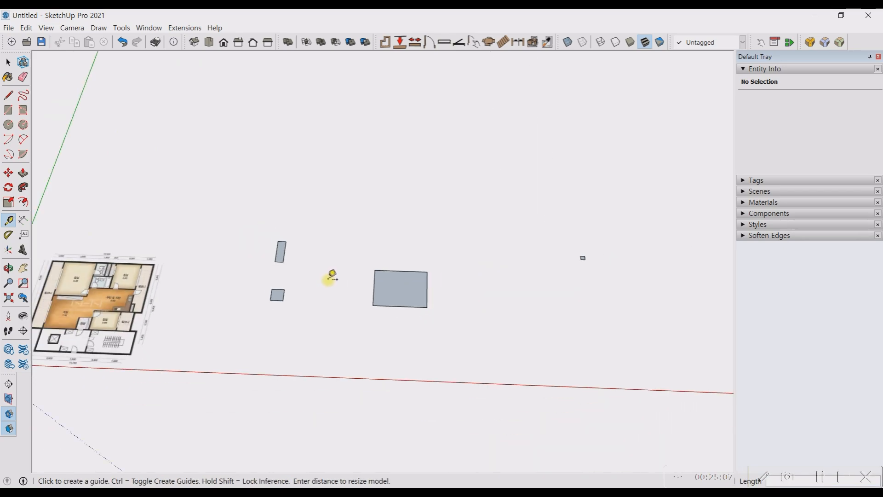
{"action": "scroll", "coordinate": [378, 296], "scroll_direction": "up", "scroll_amount": 5}
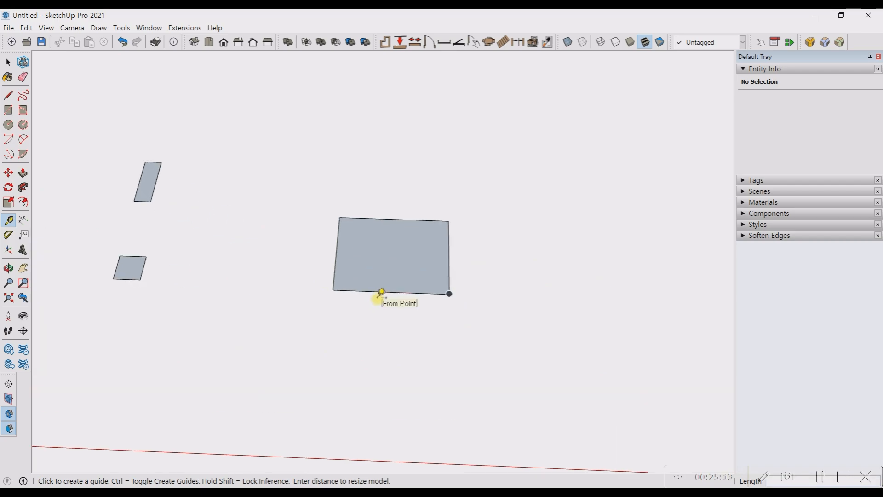
{"action": "scroll", "coordinate": [460, 335], "scroll_direction": "down", "scroll_amount": 2}
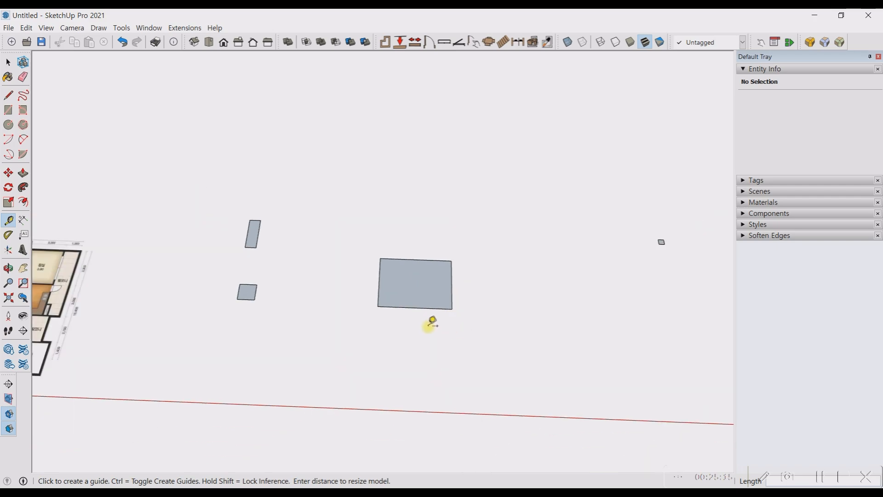
{"action": "middle_click_drag", "start_coordinate": [428, 327], "coordinate": [435, 385]}
{"action": "scroll", "coordinate": [532, 310], "scroll_direction": "down", "scroll_amount": 2}
{"action": "middle_click_drag", "start_coordinate": [448, 326], "coordinate": [442, 344]}
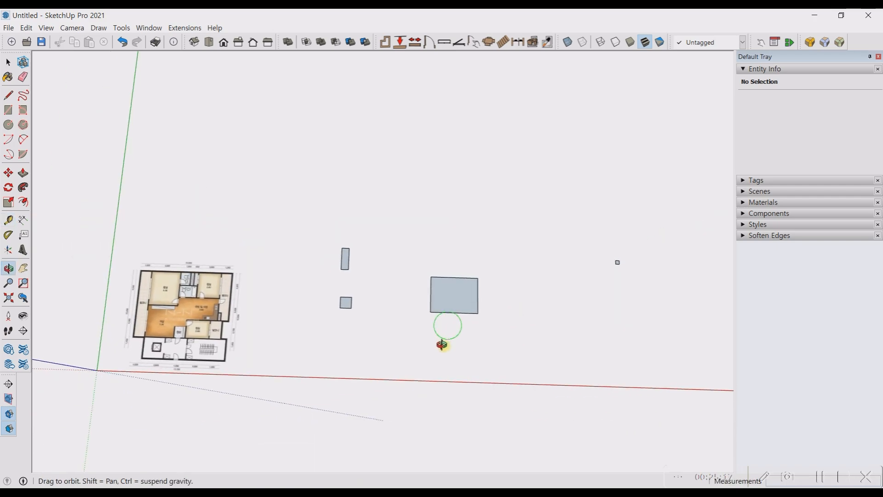
{"action": "scroll", "coordinate": [457, 304], "scroll_direction": "up", "scroll_amount": 2}
{"action": "key", "text": "space"}
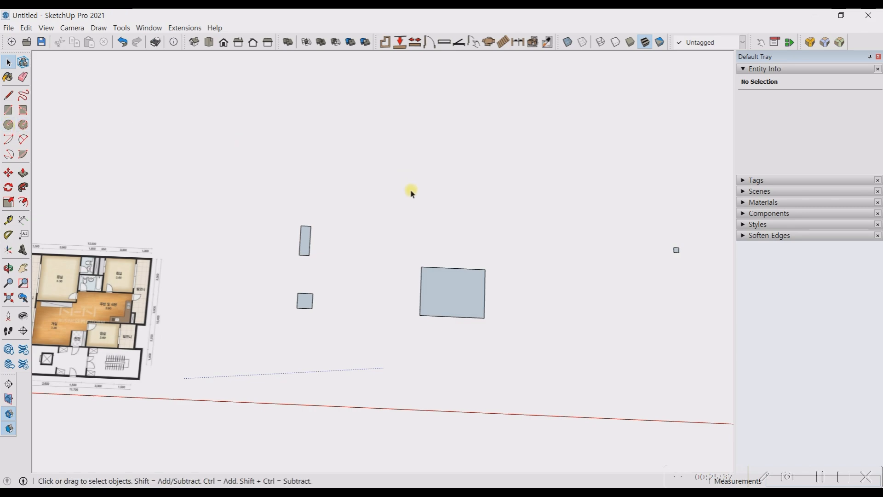
{"action": "key", "text": "c"}
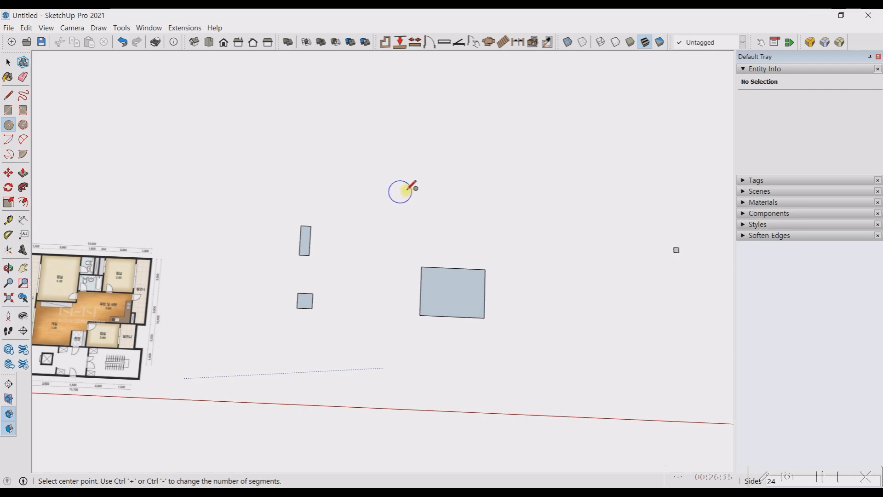
{"action": "left_click", "coordinate": [370, 148]}
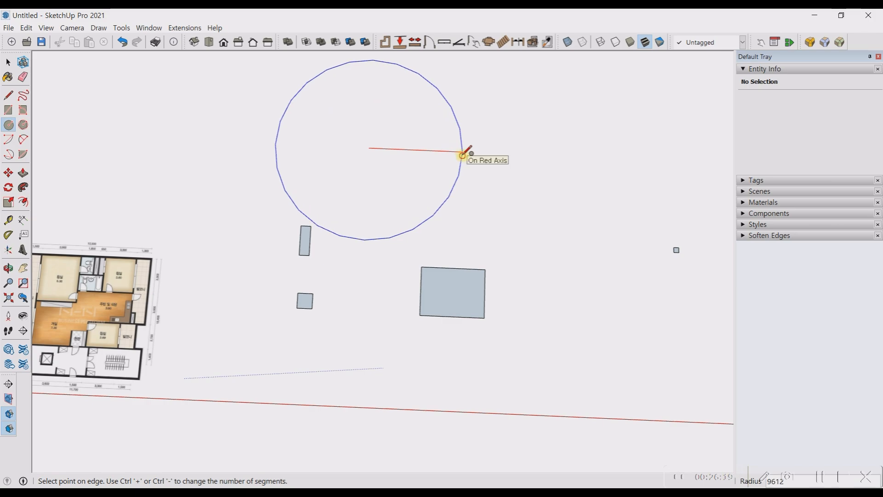
{"action": "left_click", "coordinate": [462, 153]}
{"action": "key", "text": "space"}
Examine the segmentation of the circle's outline from near and far.
{"action": "scroll", "coordinate": [461, 139], "scroll_direction": "up", "scroll_amount": 3}
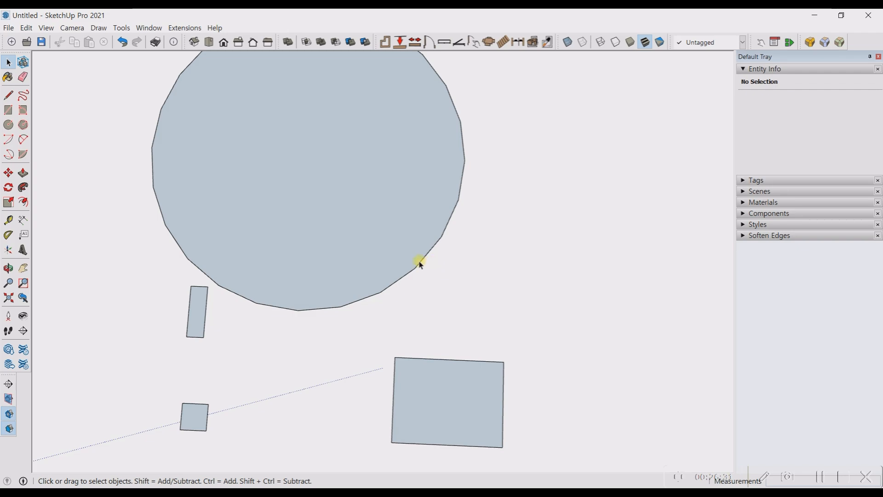
{"action": "scroll", "coordinate": [423, 281], "scroll_direction": "down", "scroll_amount": 3}
{"action": "middle_click_drag", "start_coordinate": [428, 278], "coordinate": [430, 250]}
{"action": "scroll", "coordinate": [401, 251], "scroll_direction": "up", "scroll_amount": 3}
{"action": "scroll", "coordinate": [396, 264], "scroll_direction": "down", "scroll_amount": 3}
{"action": "scroll", "coordinate": [430, 248], "scroll_direction": "up", "scroll_amount": 3}
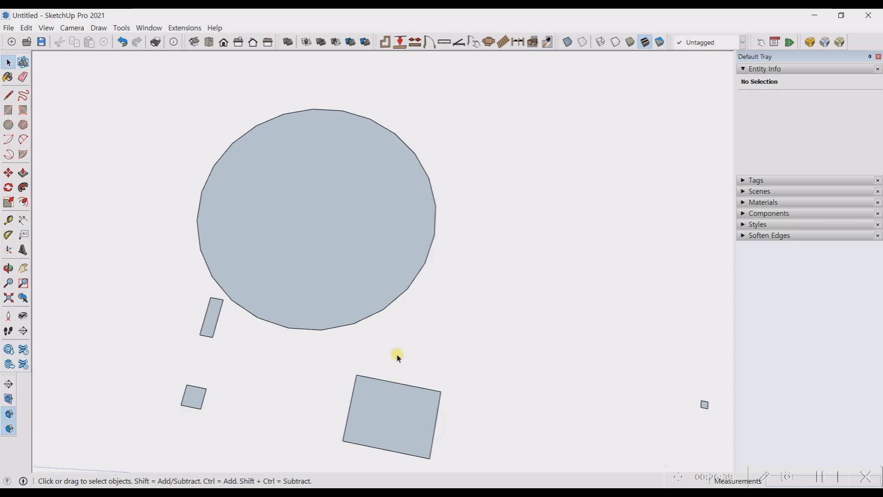
{"action": "scroll", "coordinate": [296, 282], "scroll_direction": "down", "scroll_amount": 2}
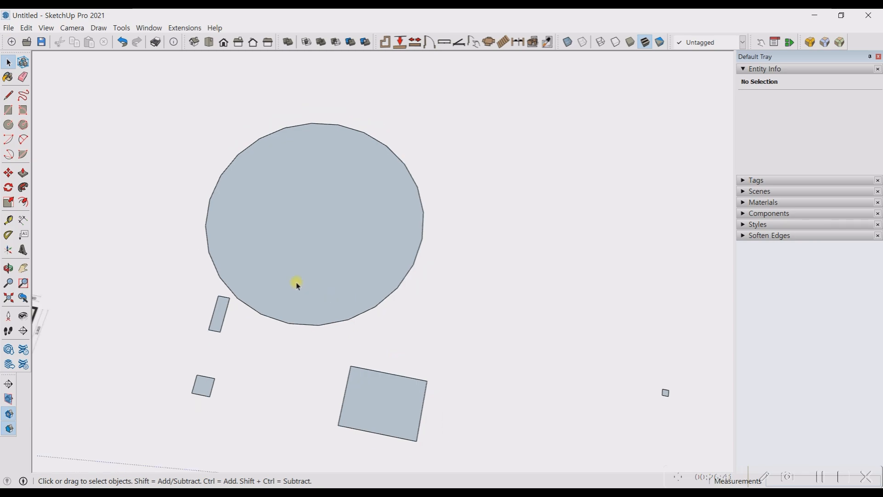
{"action": "scroll", "coordinate": [432, 297], "scroll_direction": "up", "scroll_amount": 3}
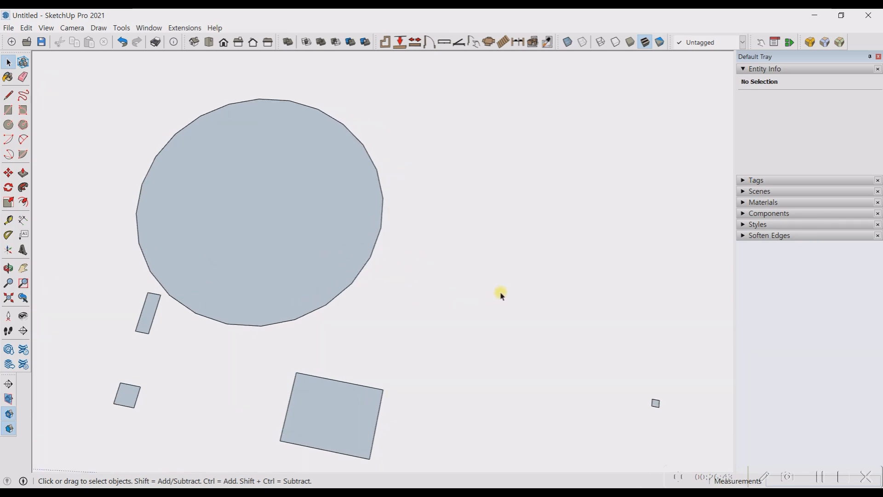
Draw an 8-sided circle with a radius of about 4972 along the red axis, in the empty area beside the large circle.
{"action": "key", "text": "c"}
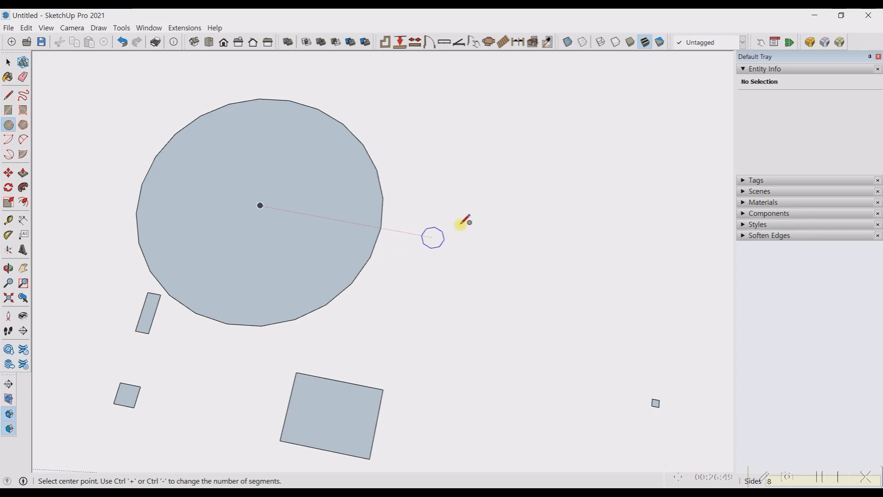
{"action": "left_click", "coordinate": [528, 190]}
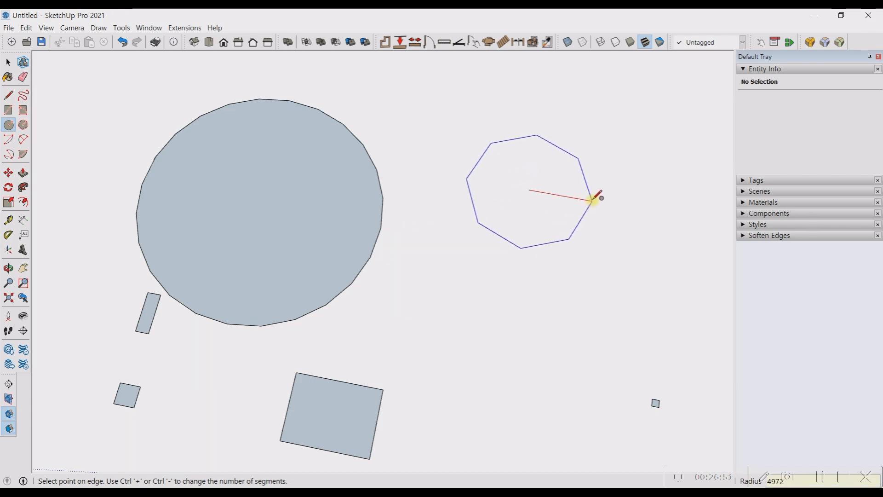
{"action": "left_click", "coordinate": [592, 199]}
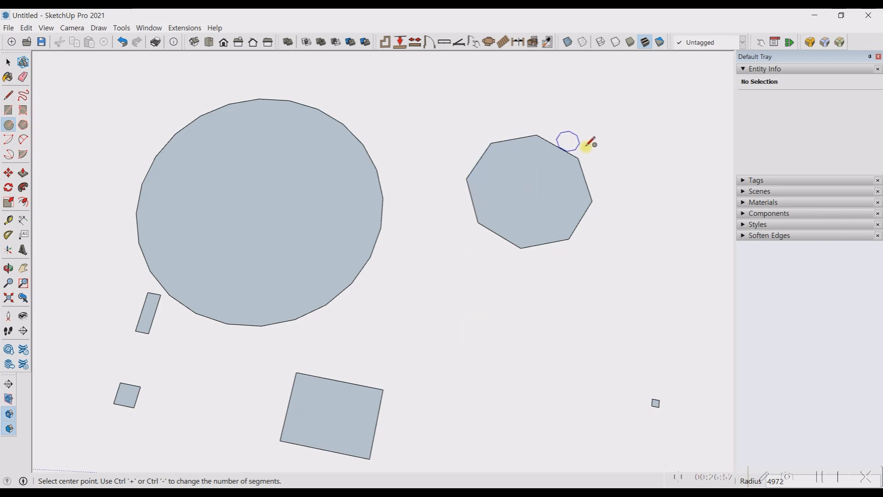
{"action": "key", "text": "space"}
Select the octagon and the large circle in turn to compare their faces and outlines.
{"action": "left_click", "coordinate": [535, 193]}
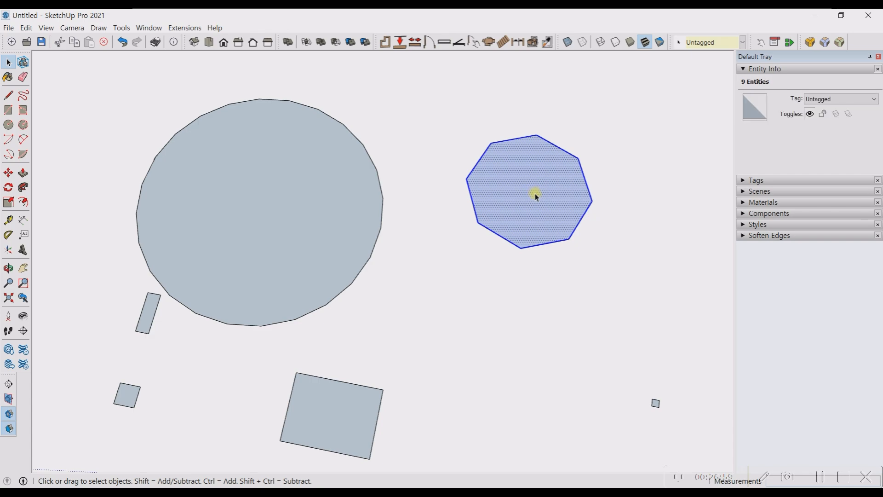
{"action": "double_click", "coordinate": [219, 230]}
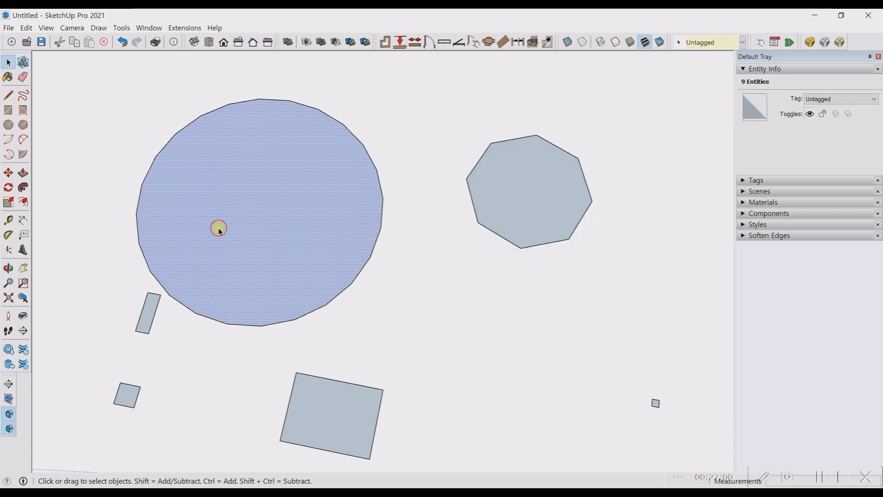
{"action": "left_click", "coordinate": [264, 242]}
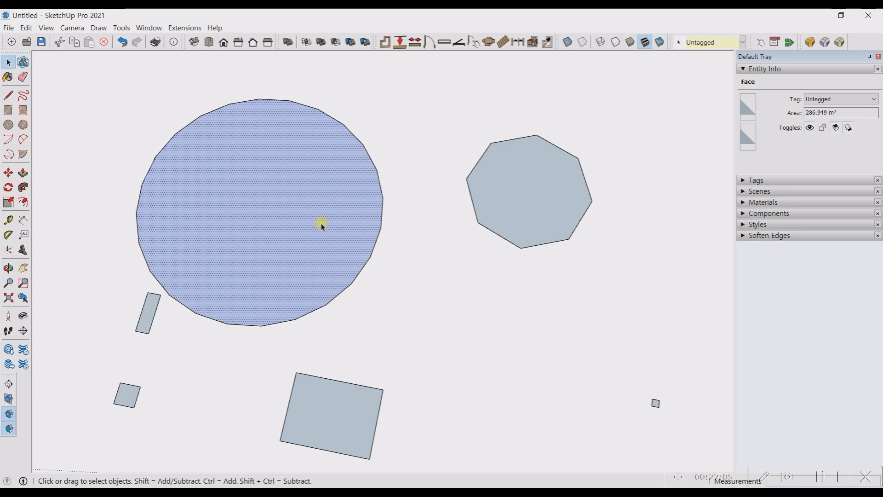
{"action": "left_click", "coordinate": [537, 173]}
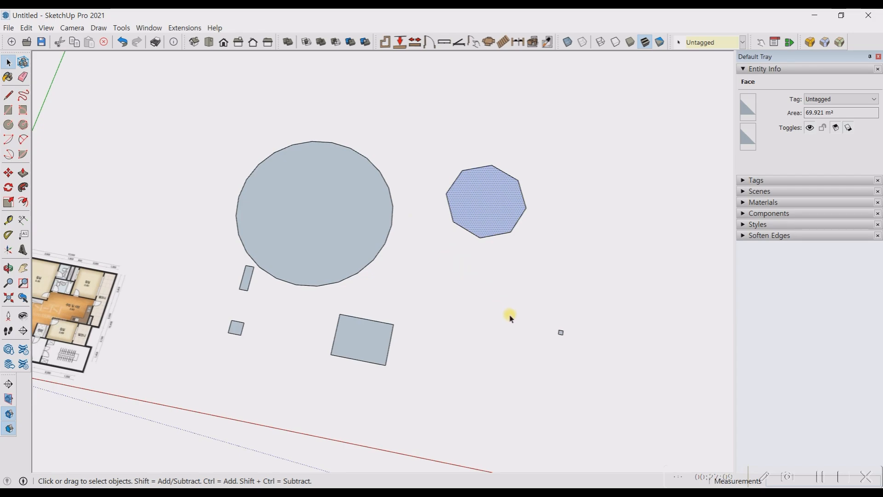
Draw a 5-sided circle with a radius of about 6990 in the empty area beyond the octagon.
{"action": "key", "text": "c"}
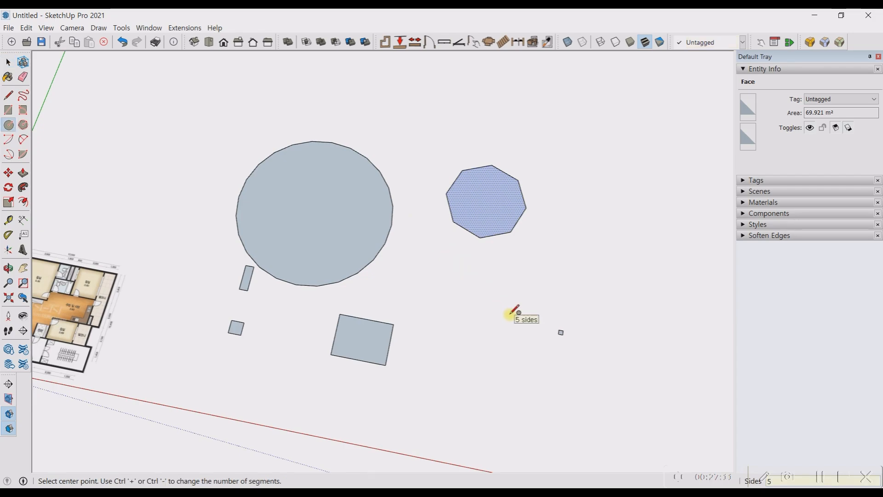
{"action": "left_click", "coordinate": [596, 139]}
{"action": "left_click", "coordinate": [652, 148]}
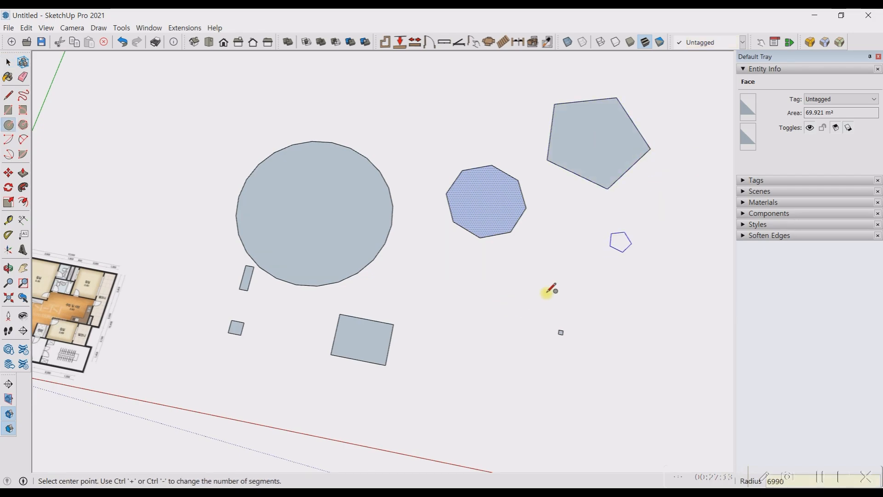
Draw a 3-sided circle with a radius of about 11199 in the empty area beyond the large circle.
{"action": "scroll", "coordinate": [442, 320], "scroll_direction": "down", "scroll_amount": 2}
{"action": "scroll", "coordinate": [443, 320], "scroll_direction": "down", "scroll_amount": 1}
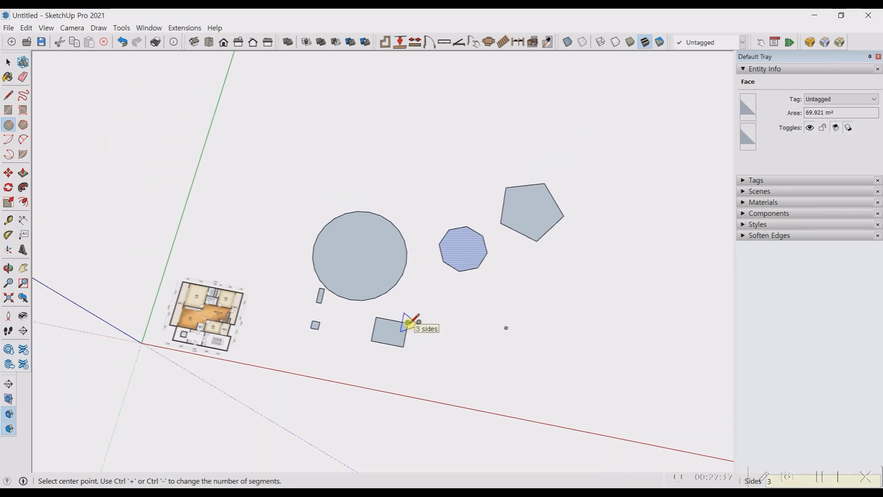
{"action": "left_click", "coordinate": [351, 119]}
{"action": "left_click", "coordinate": [402, 121]}
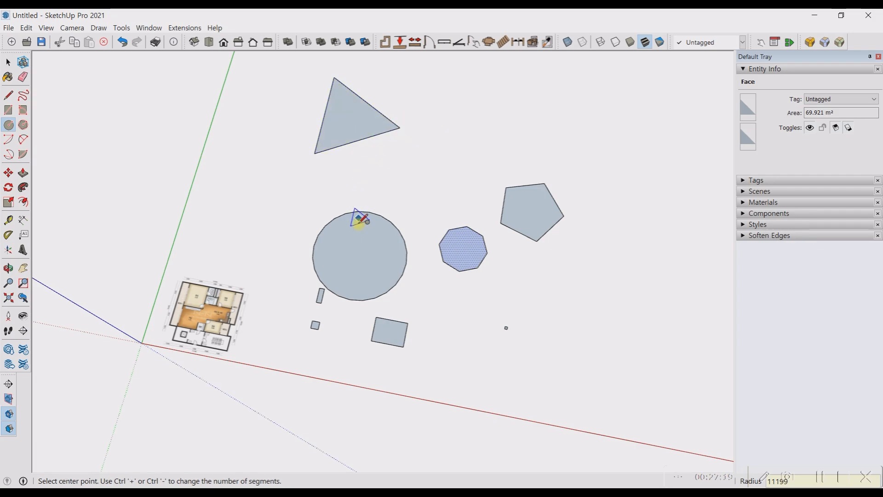
Draw a 48-sided circle with a radius of about 8325 from the large circle's center, along the red axis.
{"action": "scroll", "coordinate": [348, 250], "scroll_direction": "down", "scroll_amount": 2}
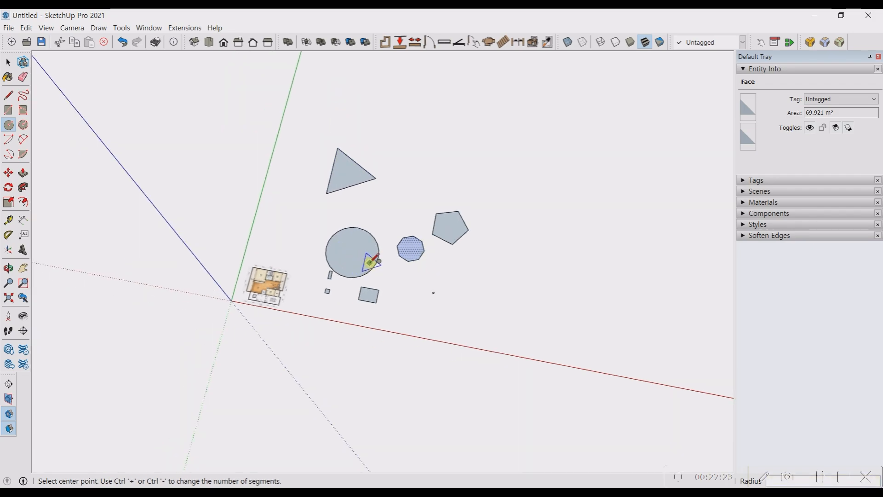
{"action": "middle_click_drag", "start_coordinate": [381, 252], "coordinate": [416, 244]}
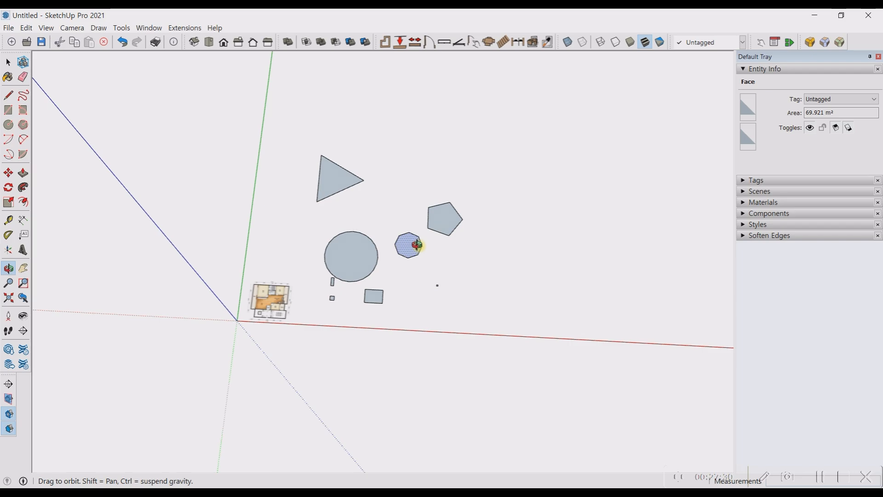
{"action": "middle_click_drag", "start_coordinate": [416, 244], "coordinate": [429, 278]}
{"action": "key", "text": "c"}
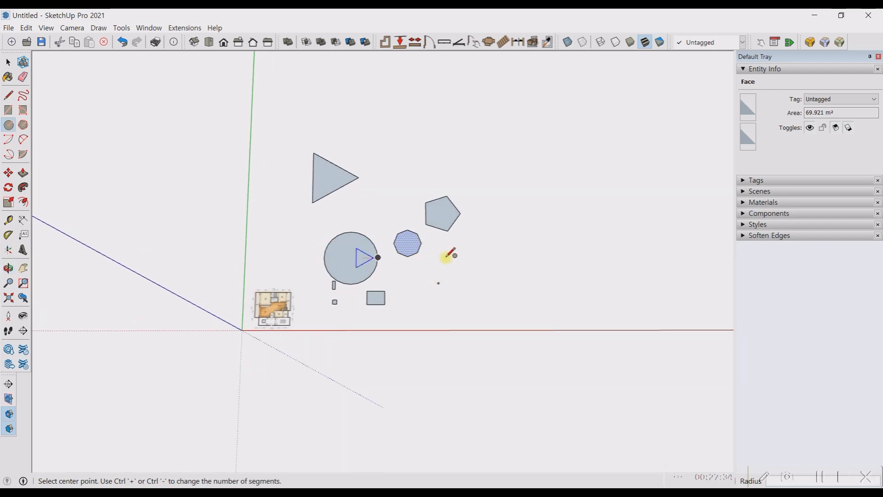
{"action": "middle_click_drag", "start_coordinate": [450, 252], "coordinate": [518, 246]}
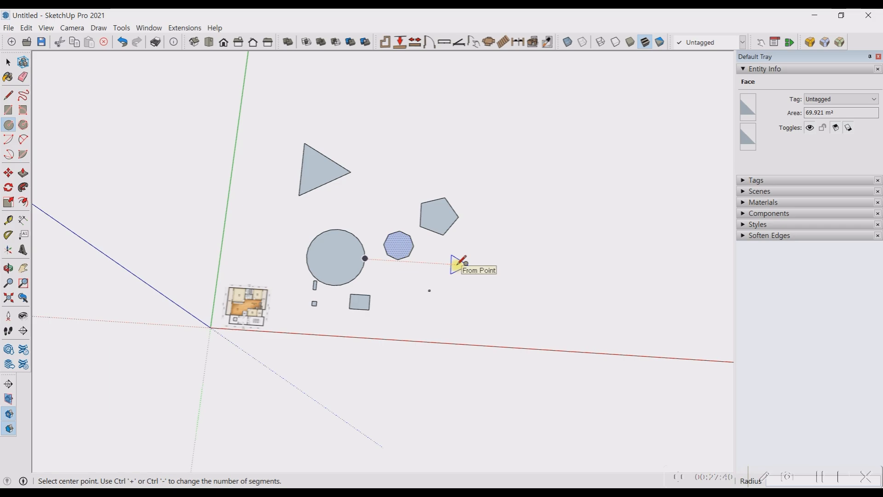
{"action": "type", "text": "3"}
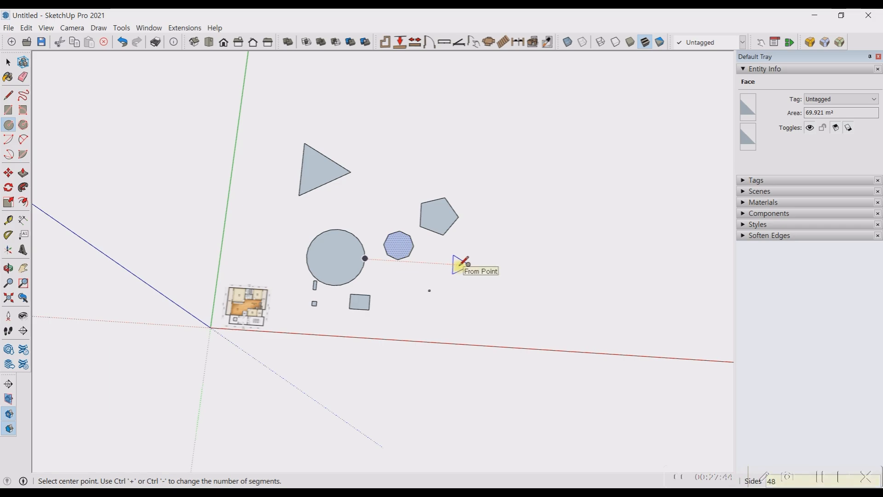
{"action": "scroll", "coordinate": [335, 258], "scroll_direction": "up", "scroll_amount": 5}
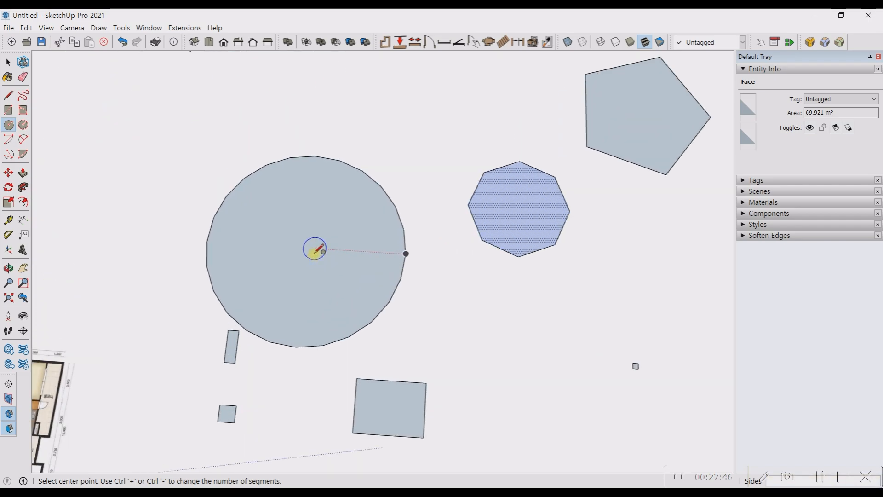
{"action": "scroll", "coordinate": [317, 249], "scroll_direction": "up", "scroll_amount": 1}
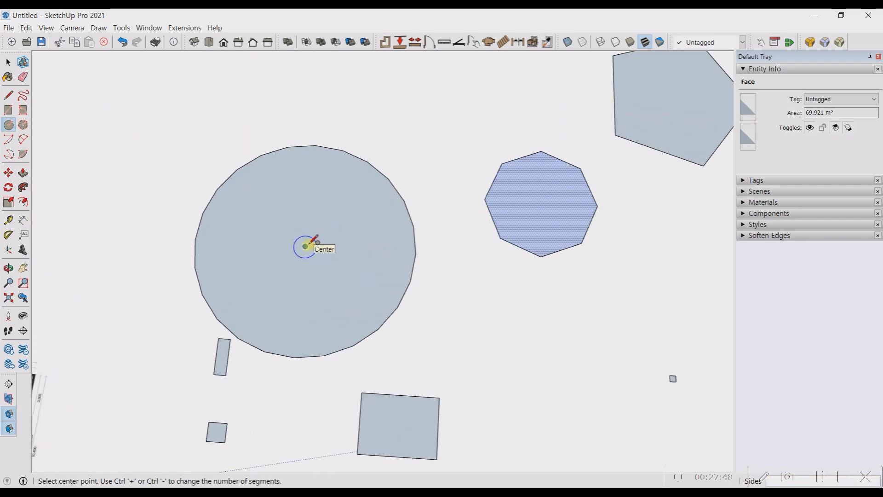
{"action": "left_click", "coordinate": [305, 247]}
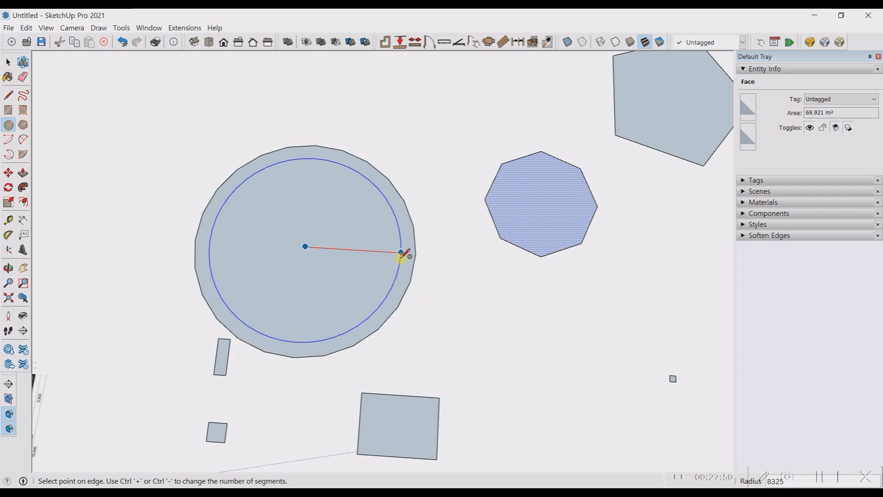
{"action": "left_click", "coordinate": [401, 254]}
{"action": "key", "text": "space"}
Select the two concentric circles to compare the smoothness of their outlines, and clear the selection.
{"action": "scroll", "coordinate": [402, 245], "scroll_direction": "up", "scroll_amount": 3}
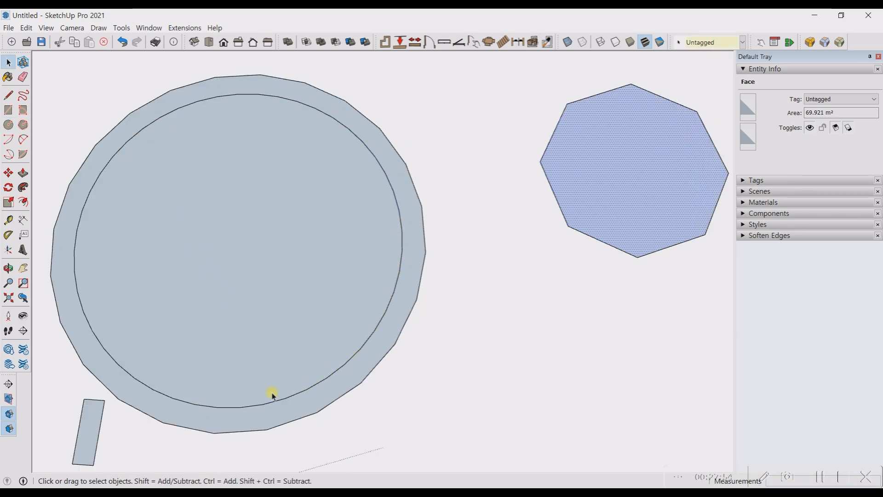
{"action": "double_click", "coordinate": [269, 203]}
{"action": "scroll", "coordinate": [343, 262], "scroll_direction": "down", "scroll_amount": 10}
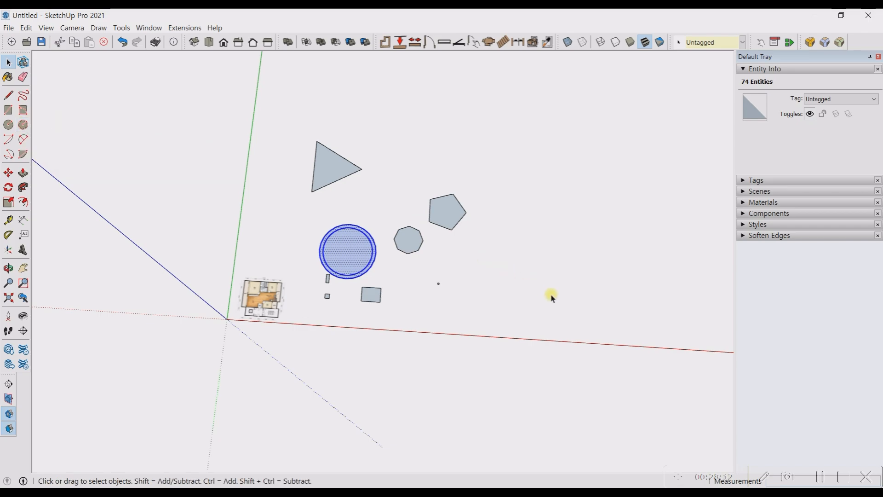
{"action": "left_click", "coordinate": [417, 309]}
{"action": "middle_click_drag", "start_coordinate": [417, 309], "coordinate": [478, 303]}
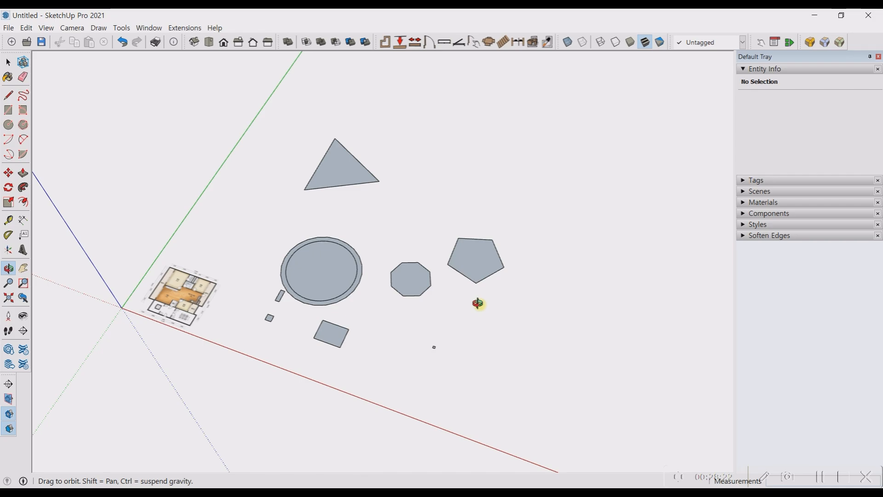
{"action": "key", "text": "space"}
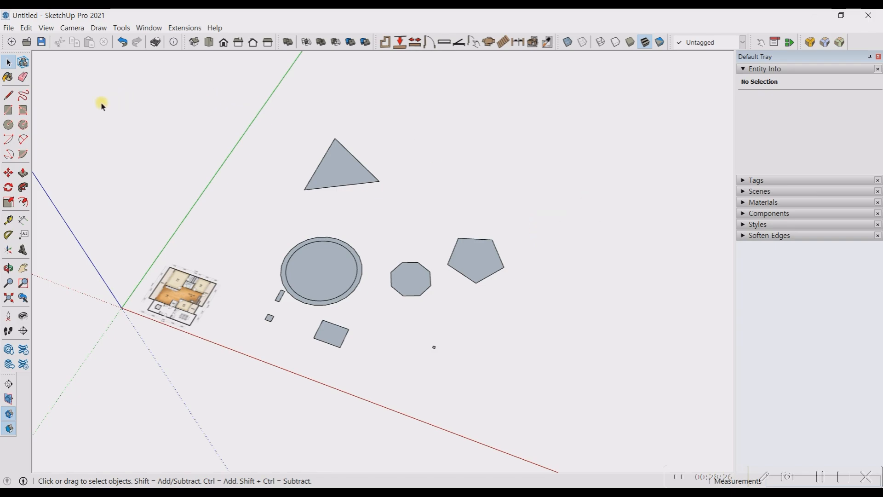
Pull the triangle's face up by 5000 with Push/Pull to form a prism.
{"action": "left_click", "coordinate": [24, 177]}
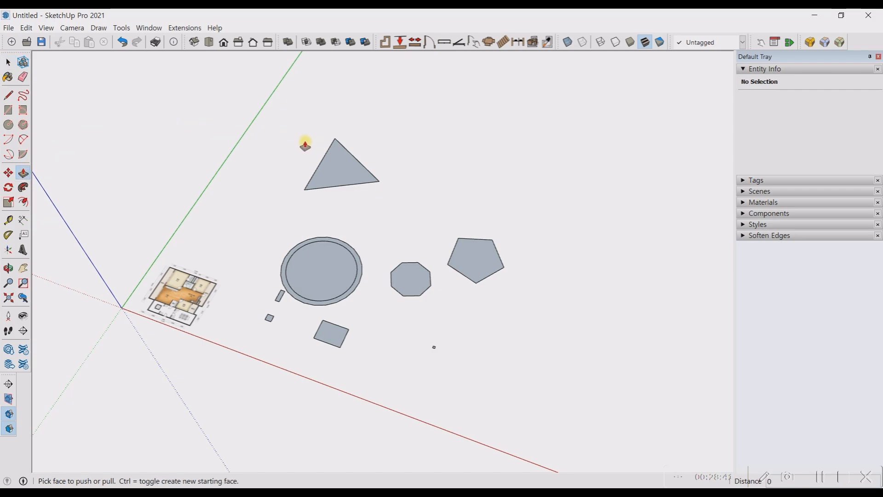
{"action": "middle_click_drag", "start_coordinate": [330, 177], "coordinate": [227, 59]}
{"action": "scroll", "coordinate": [407, 193], "scroll_direction": "up", "scroll_amount": 6}
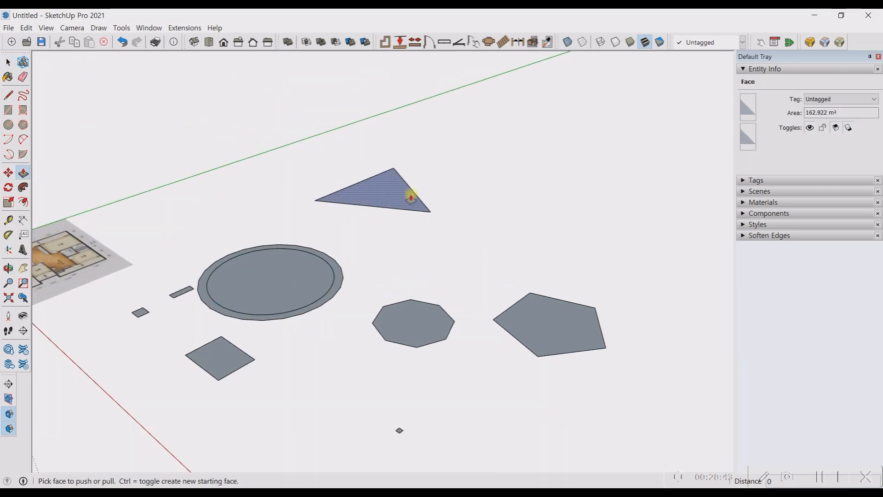
{"action": "middle_click_drag", "start_coordinate": [386, 192], "coordinate": [363, 201]}
{"action": "scroll", "coordinate": [374, 198], "scroll_direction": "down", "scroll_amount": 3}
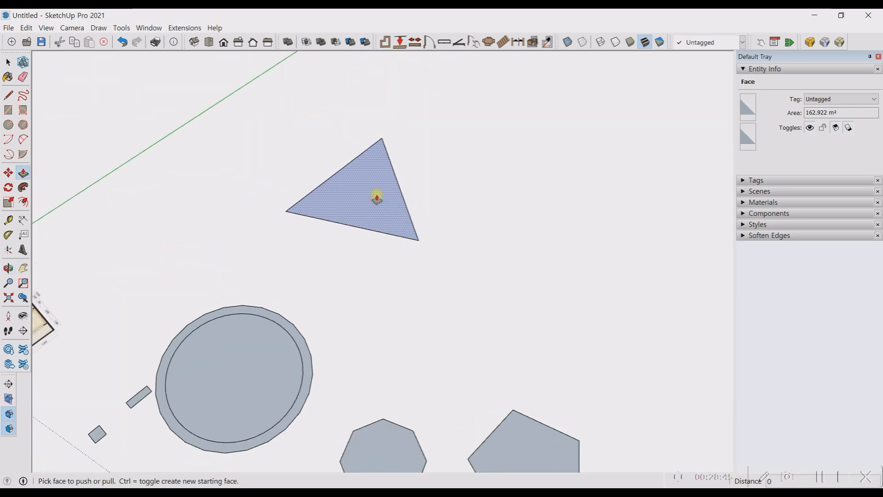
{"action": "scroll", "coordinate": [363, 173], "scroll_direction": "up", "scroll_amount": 6}
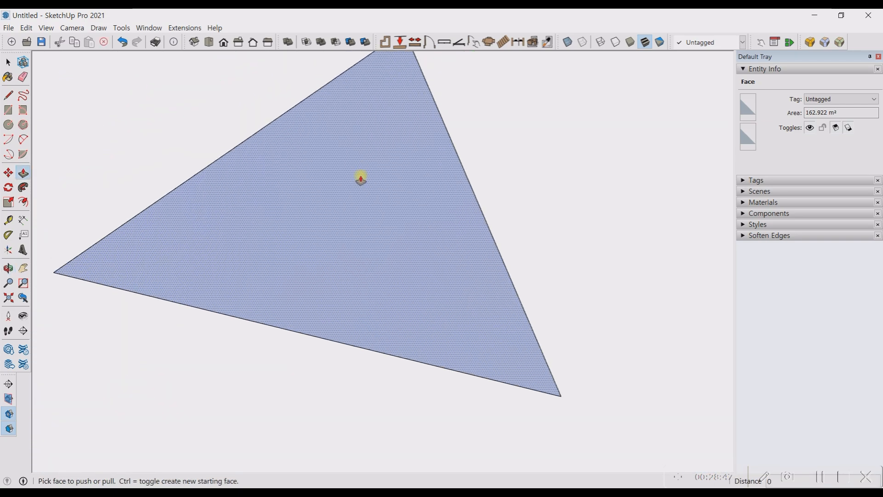
{"action": "left_click", "coordinate": [351, 249]}
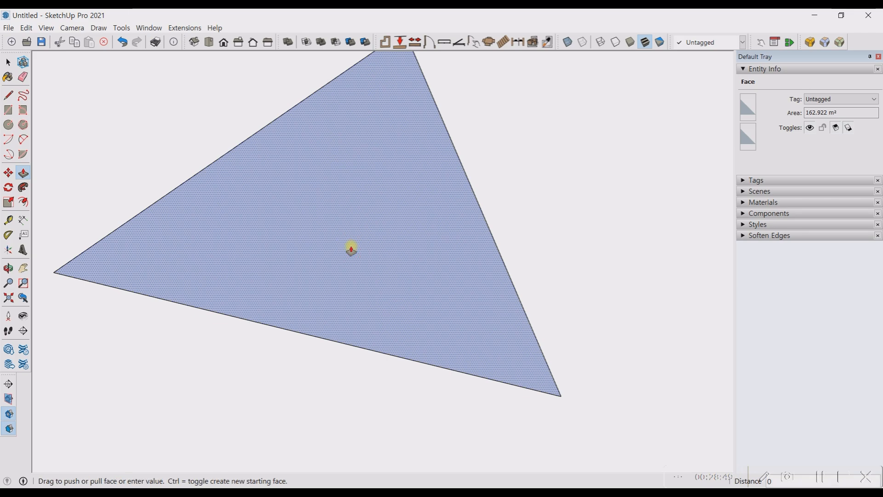
{"action": "scroll", "coordinate": [356, 213], "scroll_direction": "down", "scroll_amount": 5}
{"action": "scroll", "coordinate": [357, 213], "scroll_direction": "up", "scroll_amount": 2}
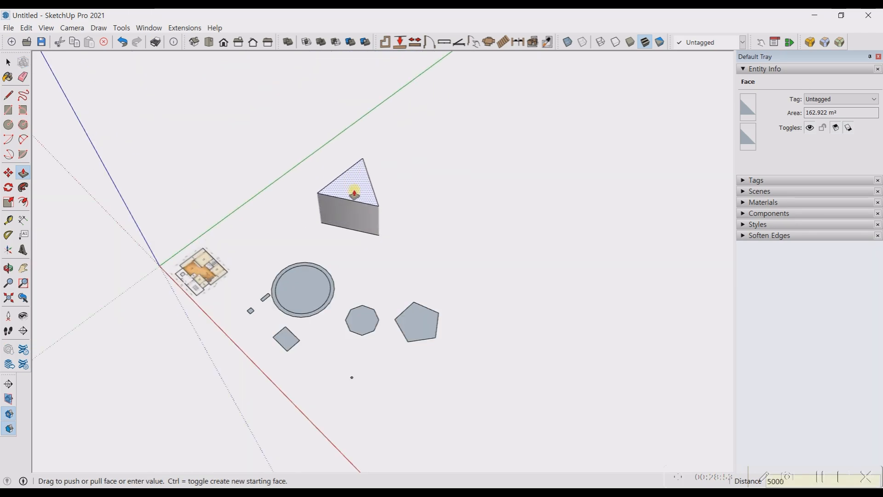
Set the triangular face's Push/Pull distance to 5000 to form a prism.
{"action": "key", "text": "Return"}
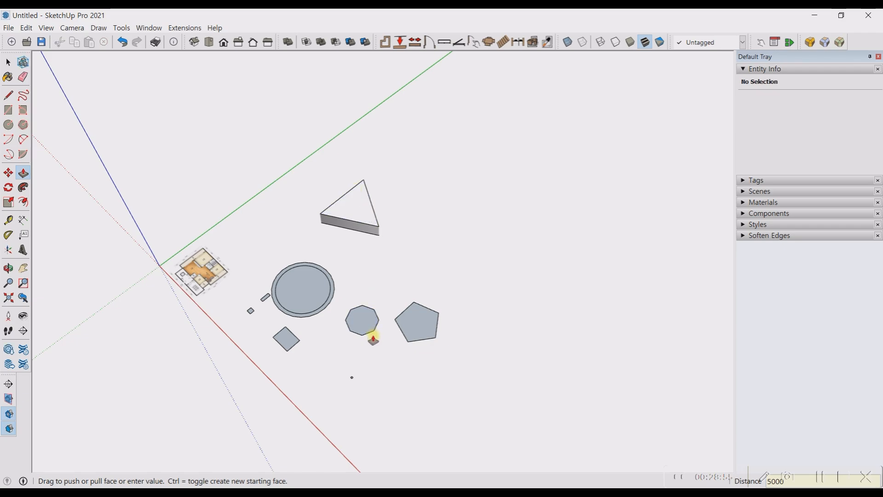
{"action": "middle_click_drag", "start_coordinate": [373, 339], "coordinate": [309, 111]}
{"action": "scroll", "coordinate": [361, 278], "scroll_direction": "up", "scroll_amount": 5}
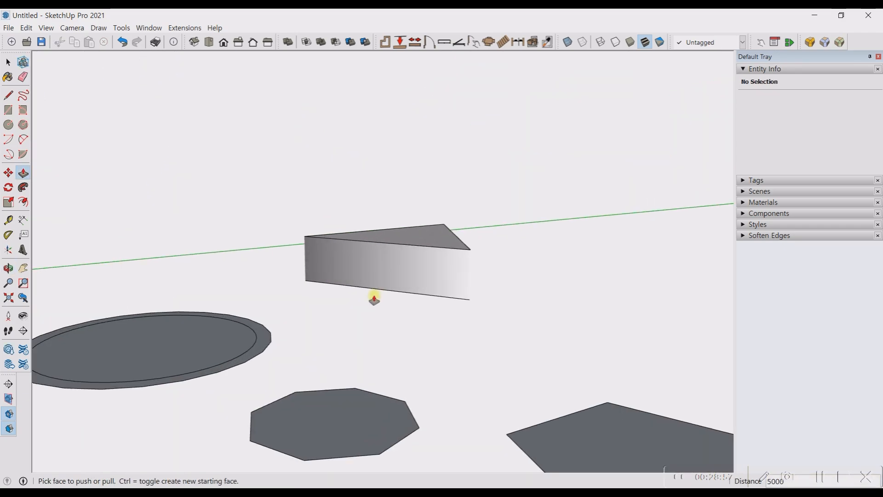
{"action": "middle_click_drag", "start_coordinate": [374, 299], "coordinate": [463, 239]}
{"action": "scroll", "coordinate": [466, 239], "scroll_direction": "down", "scroll_amount": 5}
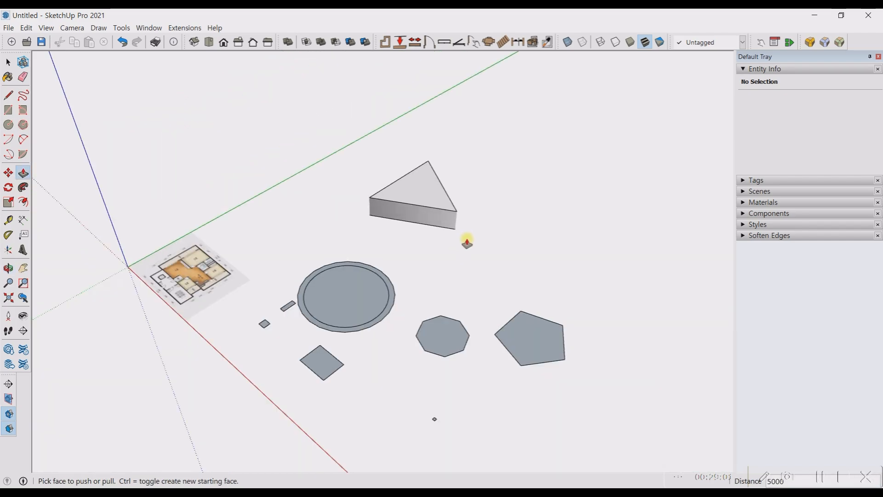
Extrude the larger four-sided face near the circles into a box, repeating the 5000 Push/Pull distance.
{"action": "scroll", "coordinate": [294, 382], "scroll_direction": "up", "scroll_amount": 6}
{"action": "left_click", "coordinate": [296, 348]}
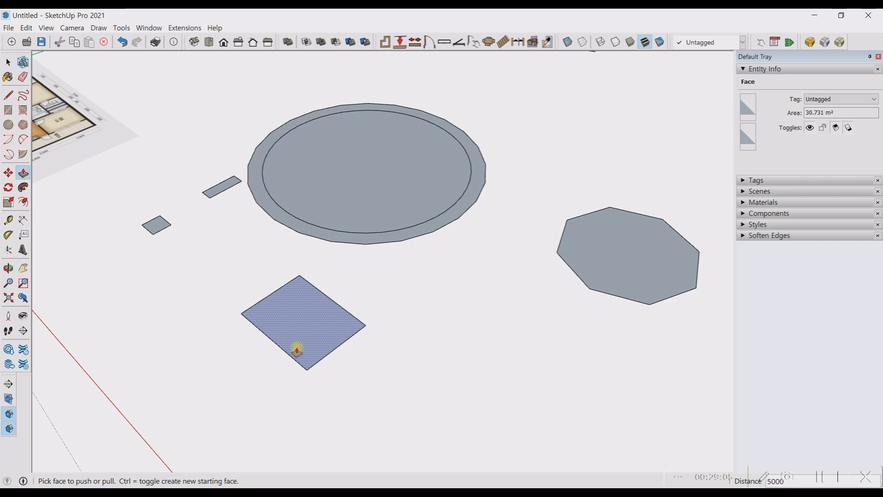
{"action": "scroll", "coordinate": [292, 343], "scroll_direction": "down", "scroll_amount": 5}
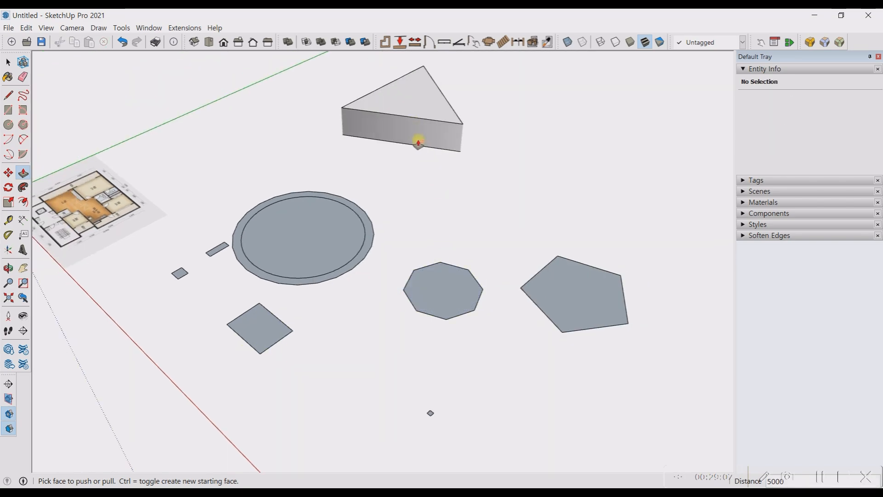
{"action": "left_click", "coordinate": [416, 111]}
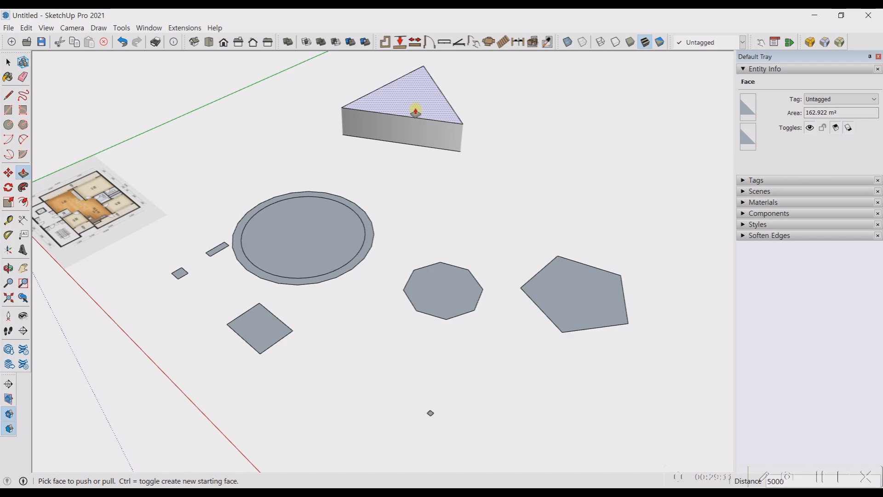
{"action": "scroll", "coordinate": [361, 291], "scroll_direction": "down", "scroll_amount": 2}
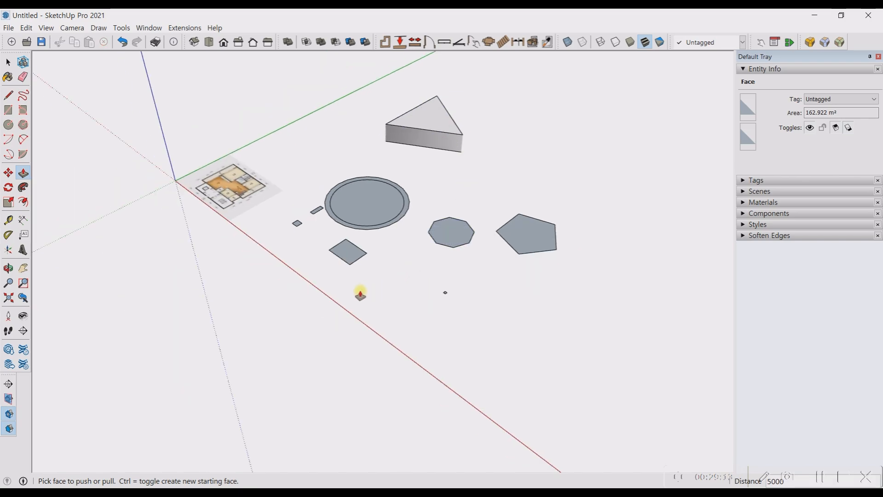
{"action": "scroll", "coordinate": [347, 251], "scroll_direction": "up", "scroll_amount": 5}
{"action": "left_click", "coordinate": [351, 224]}
{"action": "left_click", "coordinate": [351, 224]}
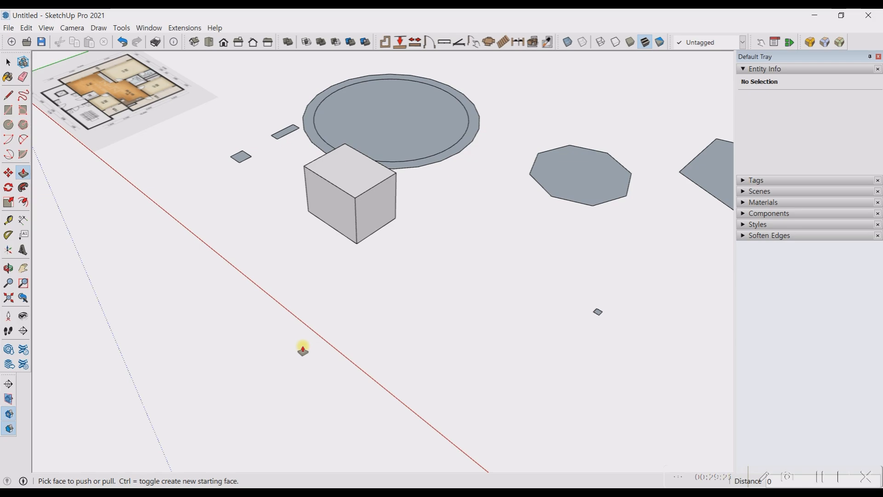
Extrude the octagon, the pentagon, the inner circle and its surrounding ring by the same Push/Pull distance.
{"action": "scroll", "coordinate": [225, 341], "scroll_direction": "down", "scroll_amount": 2}
{"action": "scroll", "coordinate": [477, 226], "scroll_direction": "up", "scroll_amount": 4}
{"action": "double_click", "coordinate": [477, 227]}
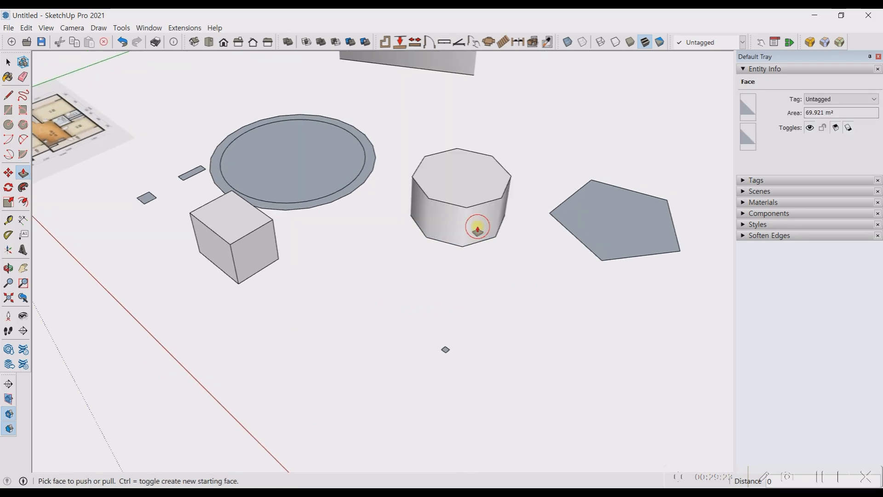
{"action": "double_click", "coordinate": [609, 229]}
{"action": "double_click", "coordinate": [316, 163]}
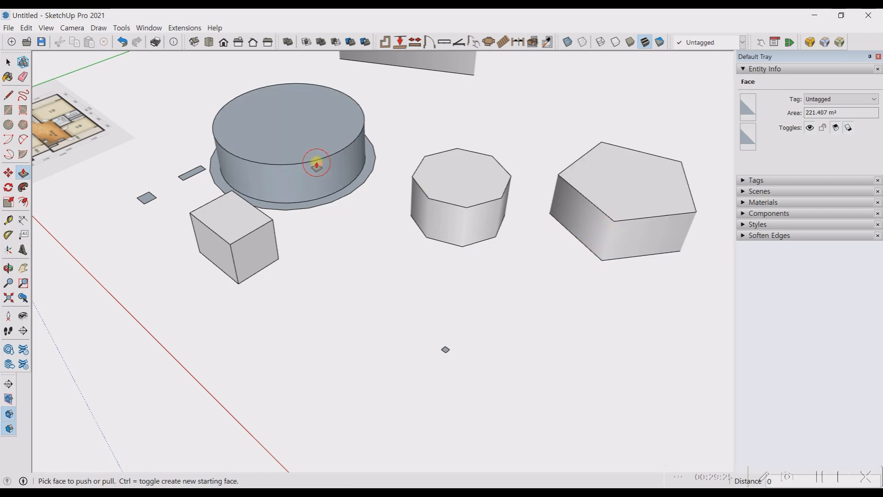
{"action": "double_click", "coordinate": [357, 185]}
Extrude the two small rectangles beside the round solid and the tiny isolated rectangle by the same Push/Pull distance.
{"action": "scroll", "coordinate": [425, 268], "scroll_direction": "down", "scroll_amount": 2}
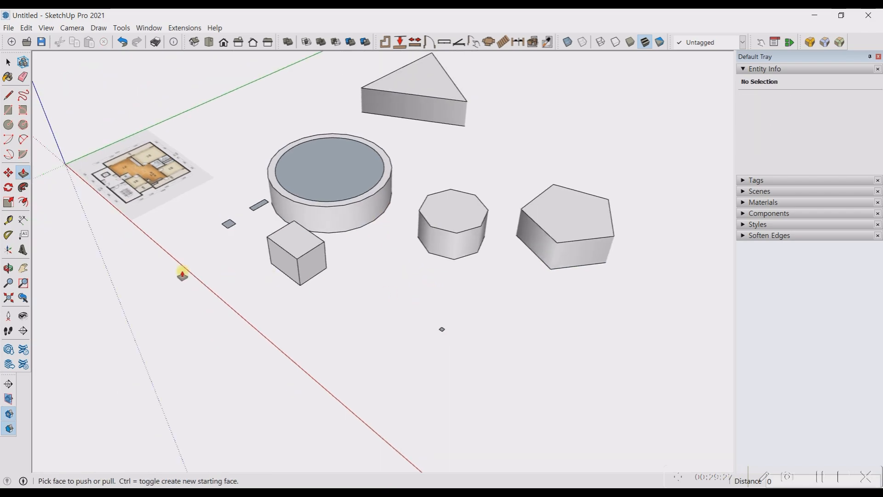
{"action": "middle_click_drag", "start_coordinate": [183, 275], "coordinate": [256, 270]}
{"action": "scroll", "coordinate": [250, 285], "scroll_direction": "up", "scroll_amount": 3}
{"action": "double_click", "coordinate": [249, 286]}
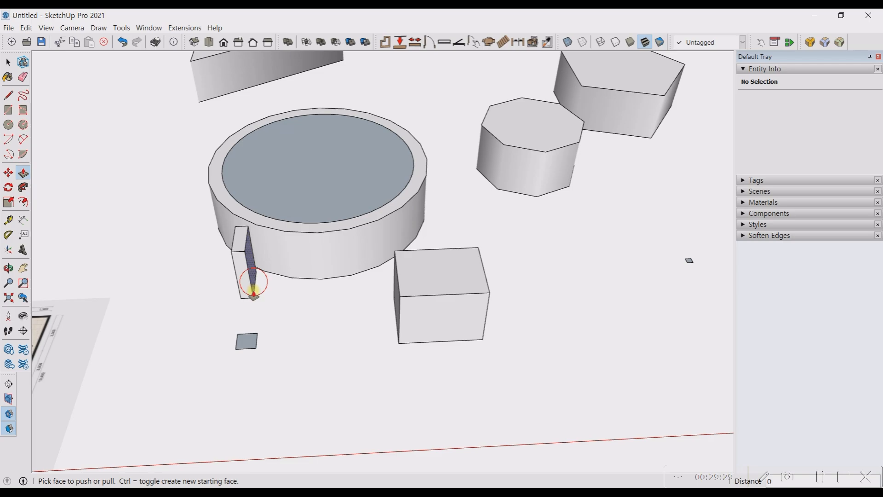
{"action": "double_click", "coordinate": [249, 343]}
{"action": "scroll", "coordinate": [708, 244], "scroll_direction": "up", "scroll_amount": 3}
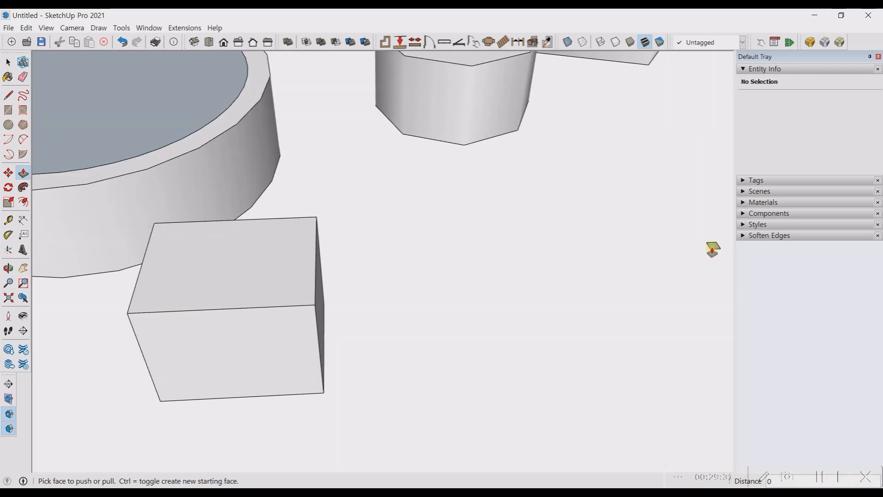
{"action": "scroll", "coordinate": [372, 303], "scroll_direction": "down", "scroll_amount": 5}
{"action": "middle_click_drag", "start_coordinate": [372, 304], "coordinate": [379, 350]}
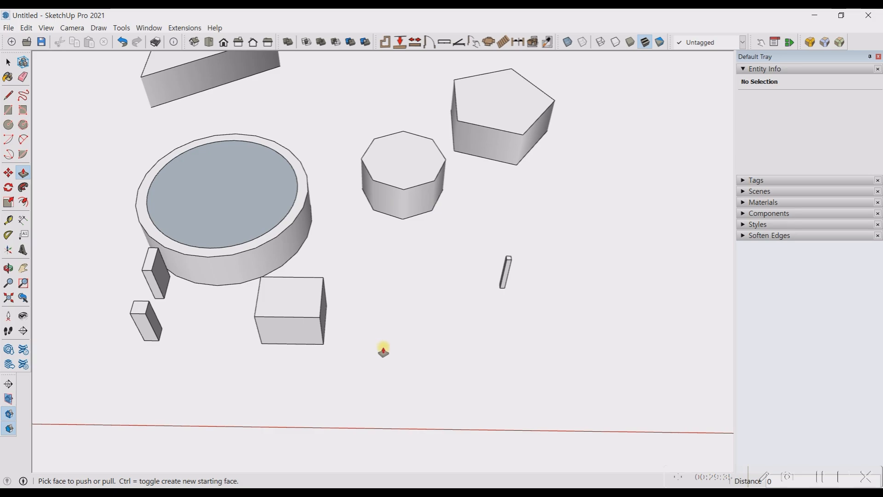
Examine all the extruded solids from several angles and distances.
{"action": "scroll", "coordinate": [326, 309], "scroll_direction": "down", "scroll_amount": 2}
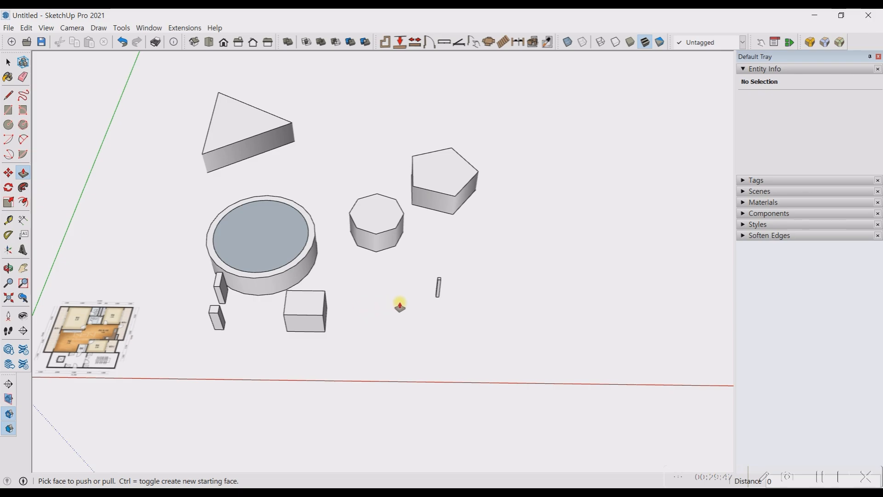
{"action": "middle_click_drag", "start_coordinate": [400, 305], "coordinate": [318, 226]}
{"action": "scroll", "coordinate": [317, 226], "scroll_direction": "up", "scroll_amount": 5}
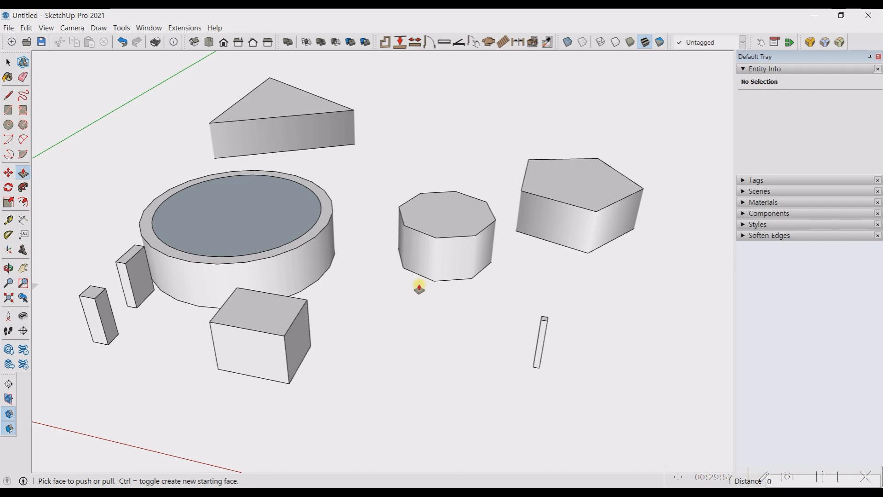
{"action": "middle_click_drag", "start_coordinate": [419, 288], "coordinate": [438, 420]}
{"action": "scroll", "coordinate": [388, 291], "scroll_direction": "down", "scroll_amount": 6}
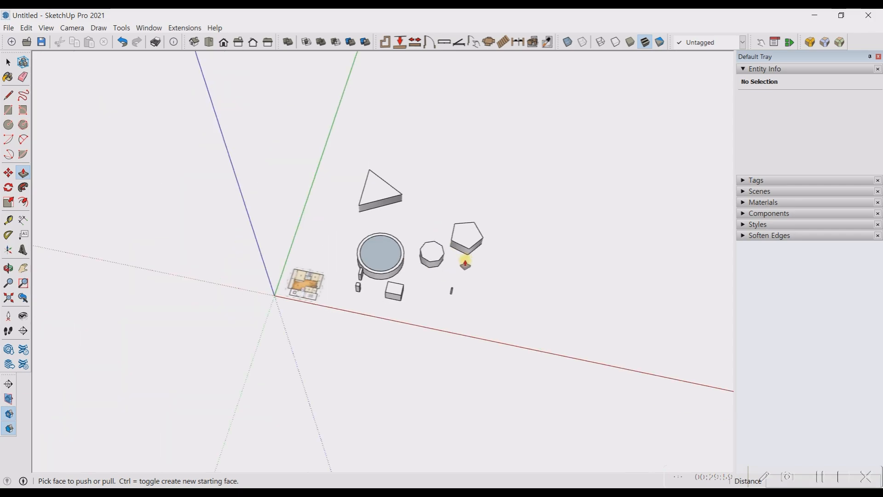
{"action": "middle_click_drag", "start_coordinate": [465, 263], "coordinate": [316, 138]}
{"action": "key", "text": "space"}
{"action": "middle_click_drag", "start_coordinate": [587, 211], "coordinate": [389, 401]}
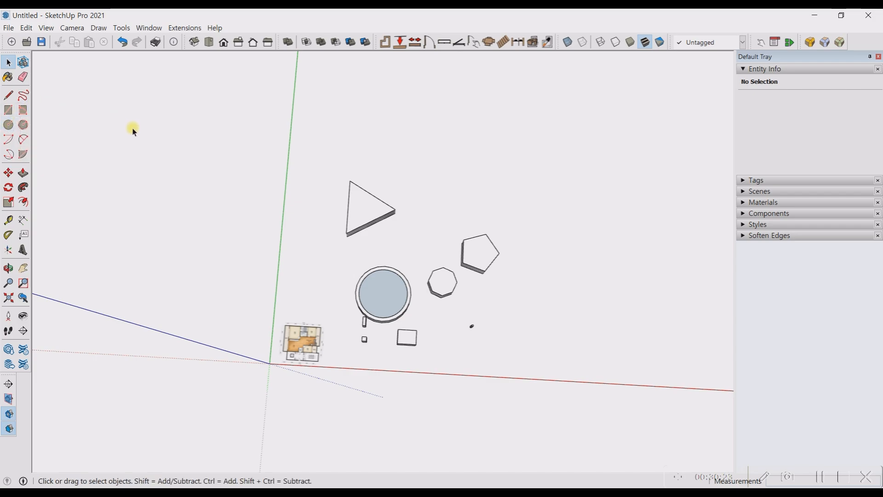
Draw a large closed triangle with the Line tool beyond the existing solids, its first edge about 76500 long.
{"action": "left_click", "coordinate": [10, 96]}
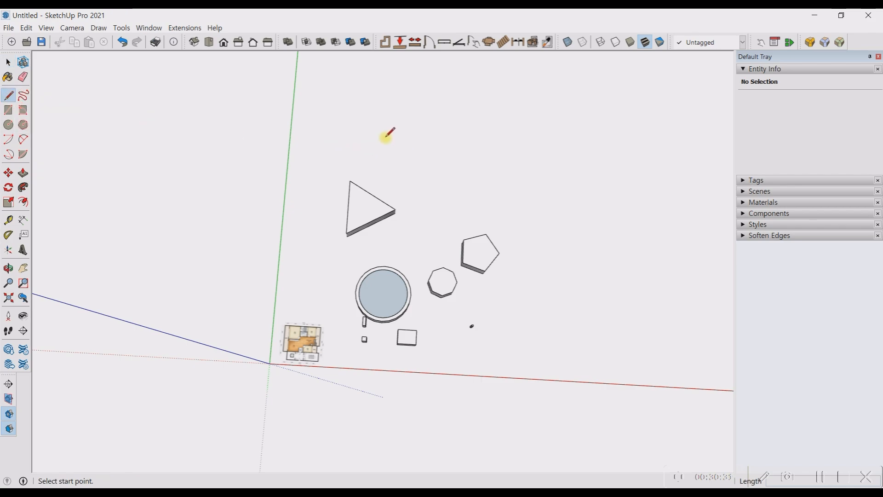
{"action": "left_click", "coordinate": [385, 137]}
{"action": "middle_click_drag", "start_coordinate": [465, 138], "coordinate": [462, 165]}
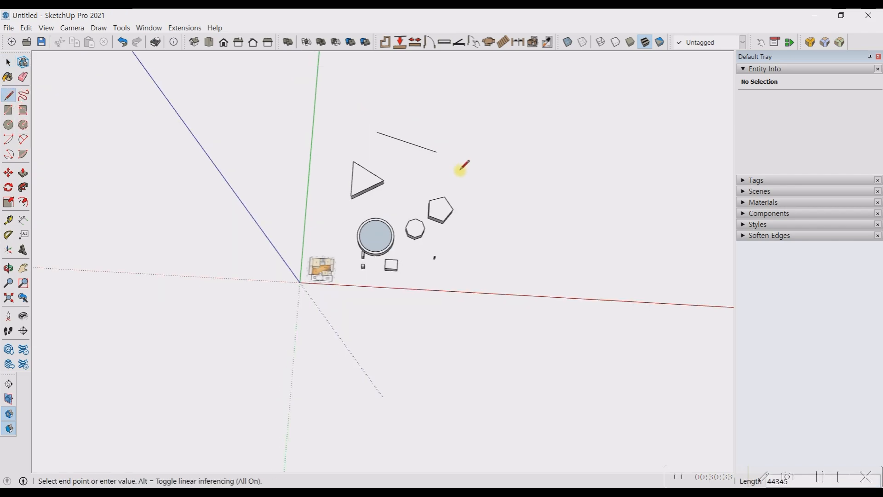
{"action": "left_click", "coordinate": [508, 185]}
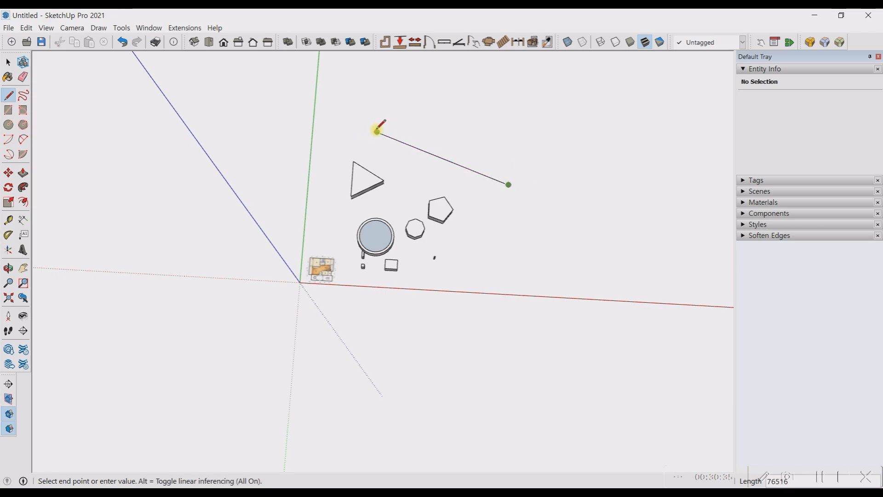
{"action": "left_click", "coordinate": [509, 102]}
{"action": "left_click", "coordinate": [377, 132]}
{"action": "middle_click_drag", "start_coordinate": [473, 246], "coordinate": [389, 34]}
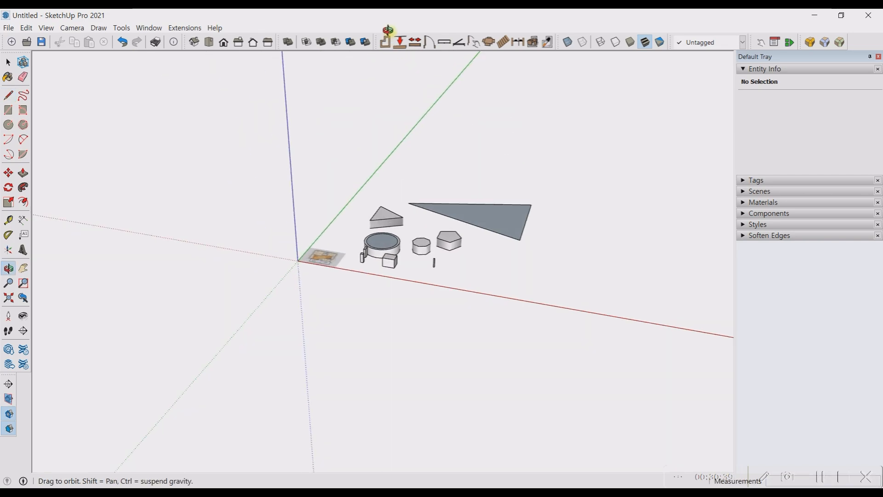
{"action": "middle_click_drag", "start_coordinate": [424, 94], "coordinate": [491, 145]}
{"action": "scroll", "coordinate": [491, 144], "scroll_direction": "up", "scroll_amount": 3}
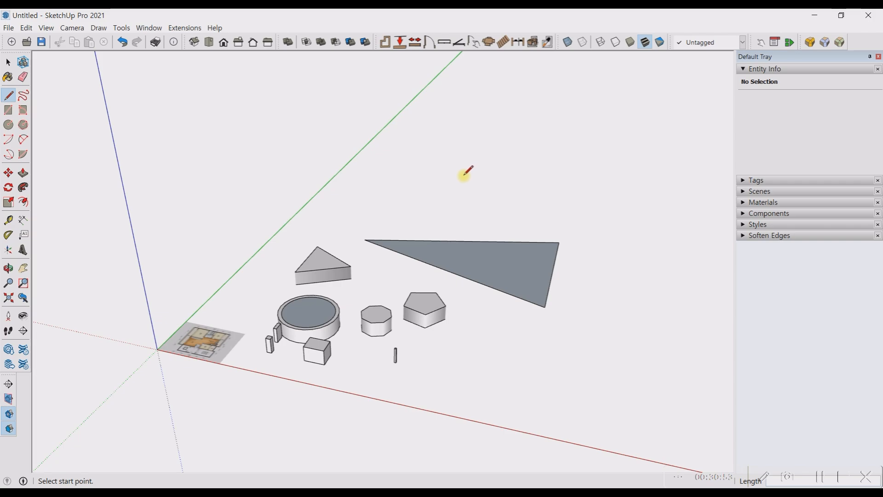
{"action": "key", "text": "o"}
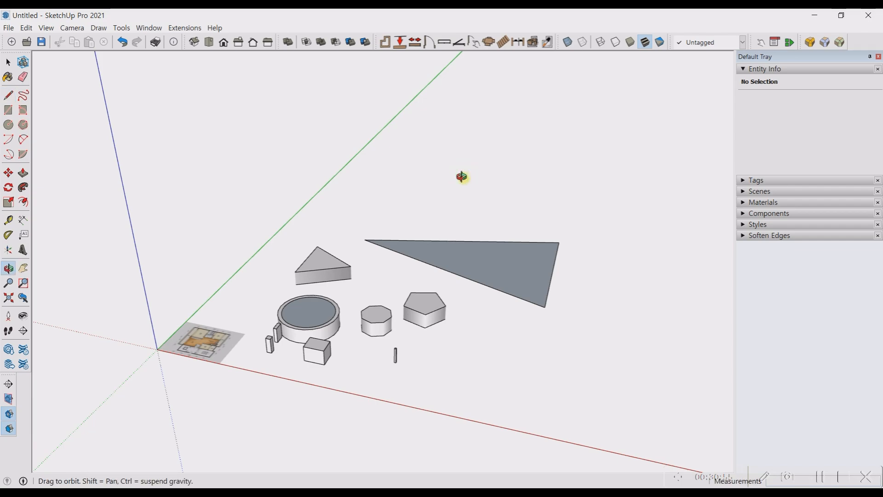
{"action": "key", "text": "l"}
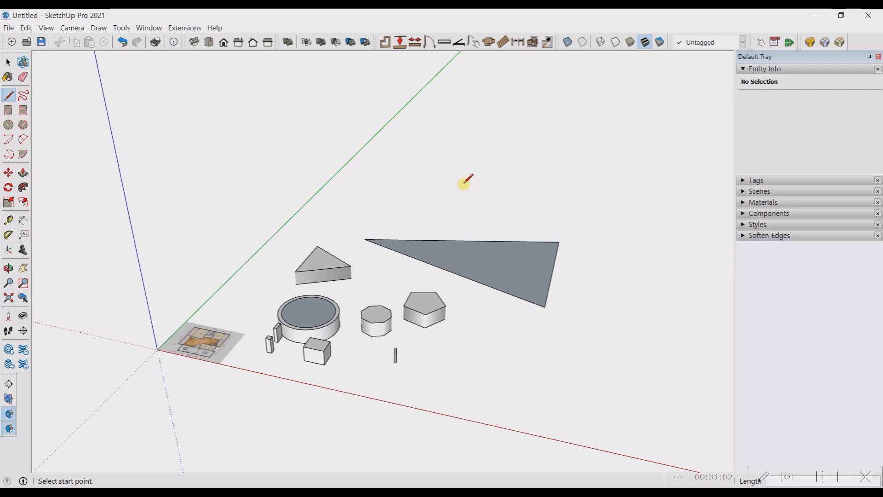
{"action": "scroll", "coordinate": [467, 177], "scroll_direction": "up", "scroll_amount": 1}
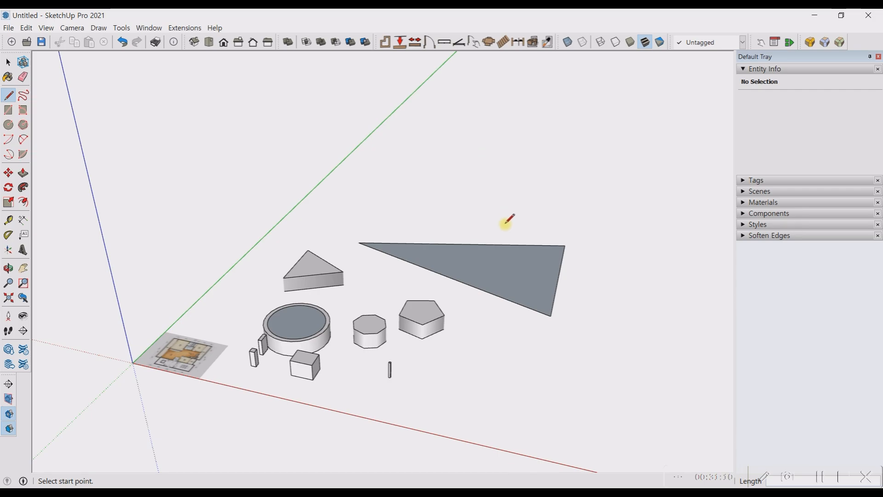
{"action": "scroll", "coordinate": [483, 248], "scroll_direction": "down", "scroll_amount": 2}
{"action": "middle_click_drag", "start_coordinate": [494, 276], "coordinate": [578, 351]}
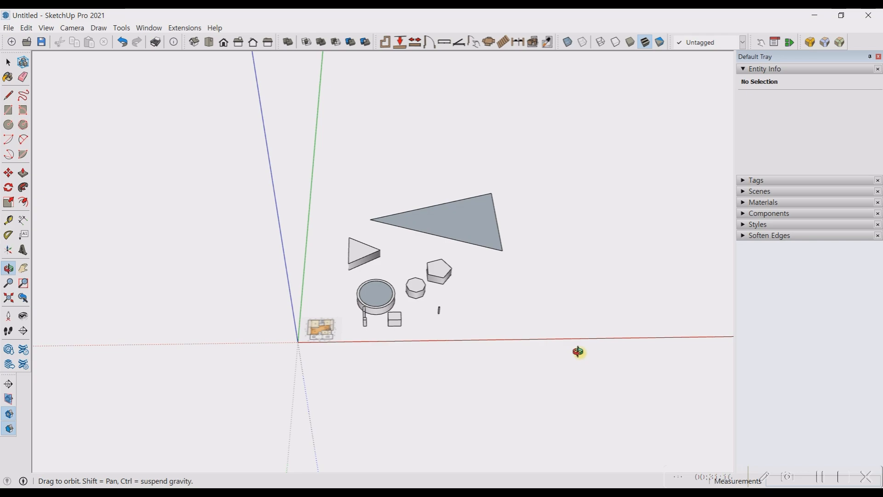
{"action": "middle_click_drag", "start_coordinate": [578, 351], "coordinate": [578, 351]}
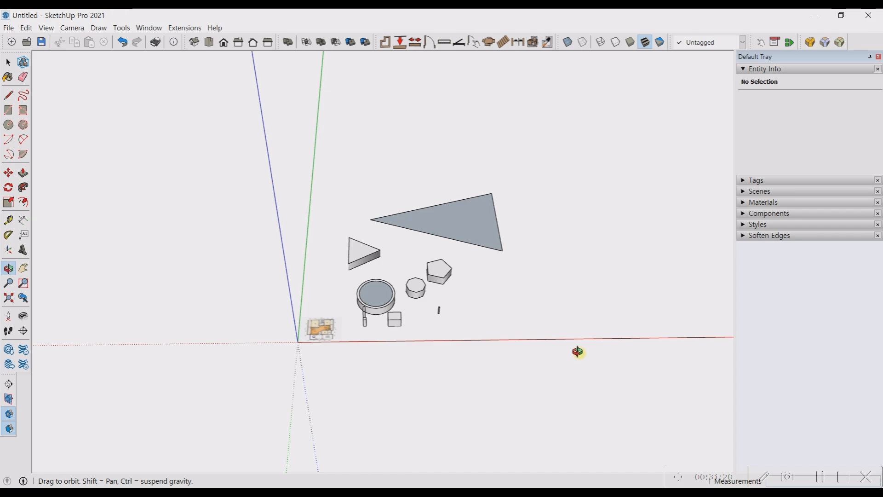
{"action": "mouse_move", "coordinate": [578, 351]}
{"action": "middle_mouse_down"}
{"action": "mouse_move", "coordinate": [581, 312]}
{"action": "mouse_move", "coordinate": [548, 402]}
{"action": "mouse_move", "coordinate": [501, 321]}
{"action": "middle_mouse_up"}
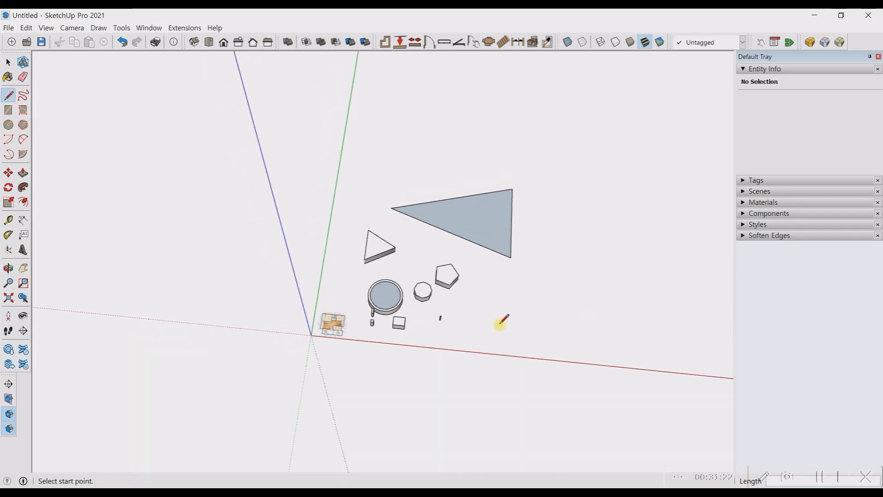
Try to draw a line parallel to the red axis from the short edge of the large triangle across its face.
{"action": "scroll", "coordinate": [511, 217], "scroll_direction": "up", "scroll_amount": 2}
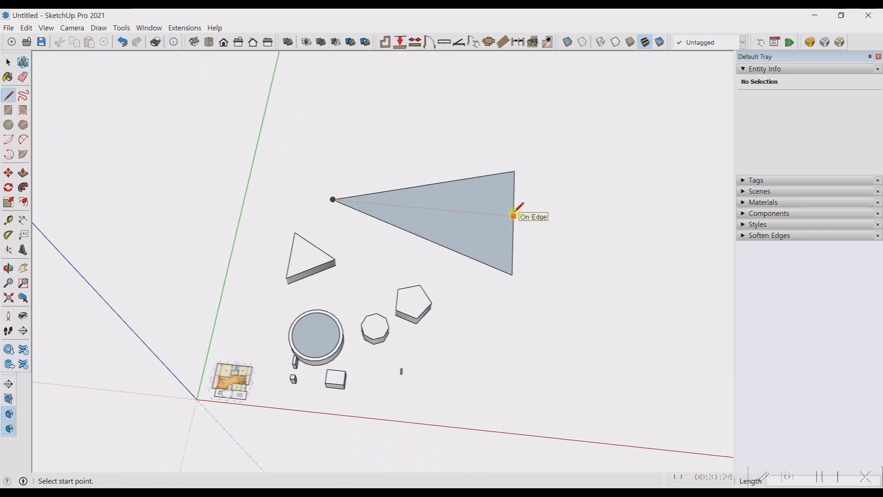
{"action": "left_click", "coordinate": [515, 222]}
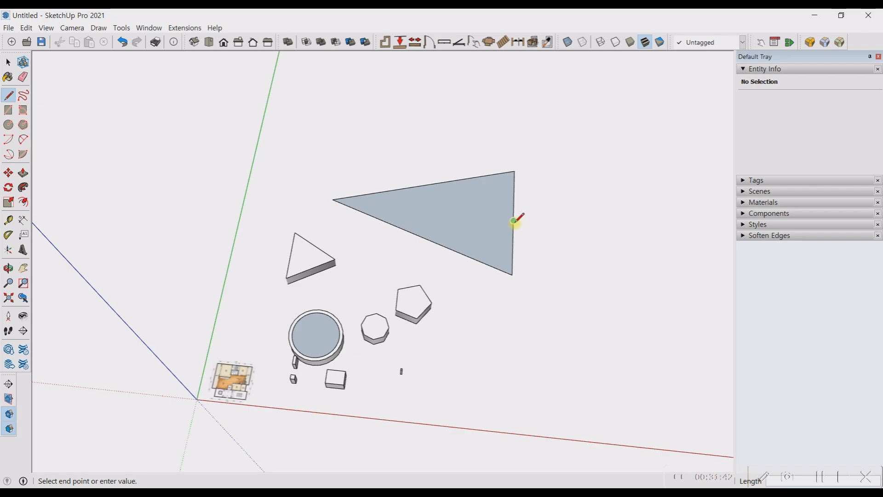
{"action": "scroll", "coordinate": [514, 221], "scroll_direction": "down", "scroll_amount": 3}
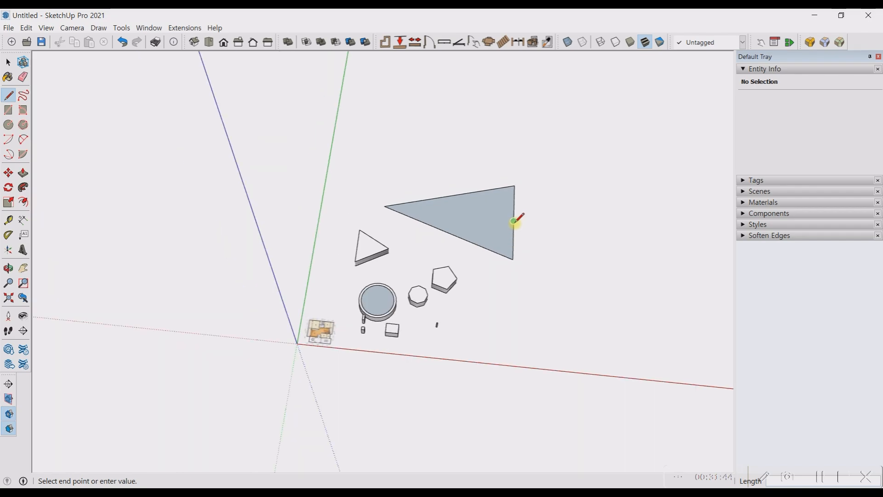
{"action": "scroll", "coordinate": [384, 205], "scroll_direction": "up", "scroll_amount": 2}
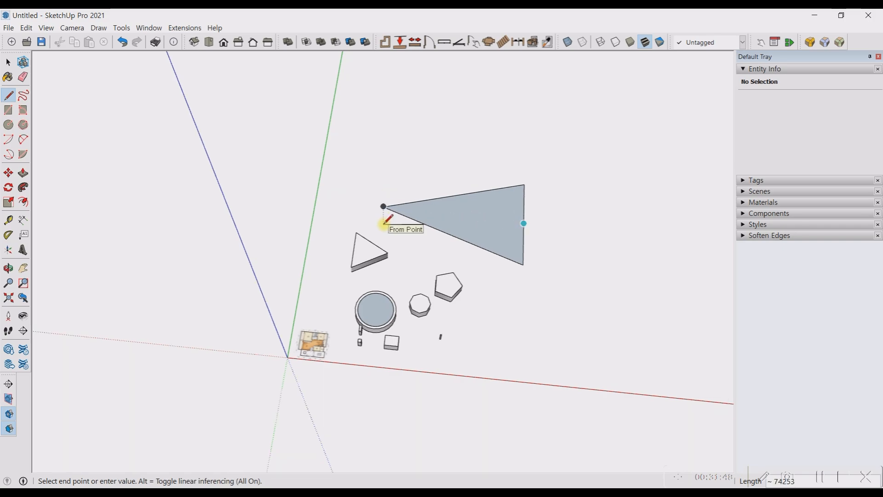
{"action": "scroll", "coordinate": [384, 223], "scroll_direction": "up", "scroll_amount": 2}
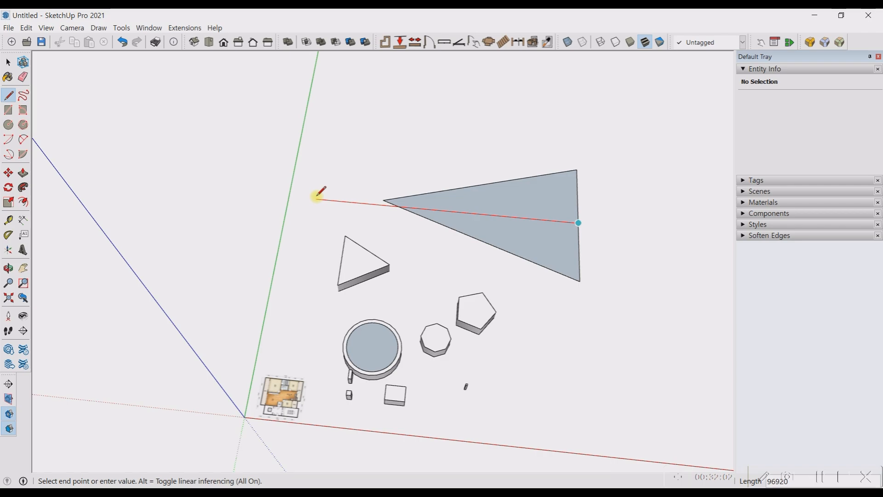
{"action": "scroll", "coordinate": [317, 197], "scroll_direction": "down", "scroll_amount": 3}
{"action": "key", "text": "Escape"}
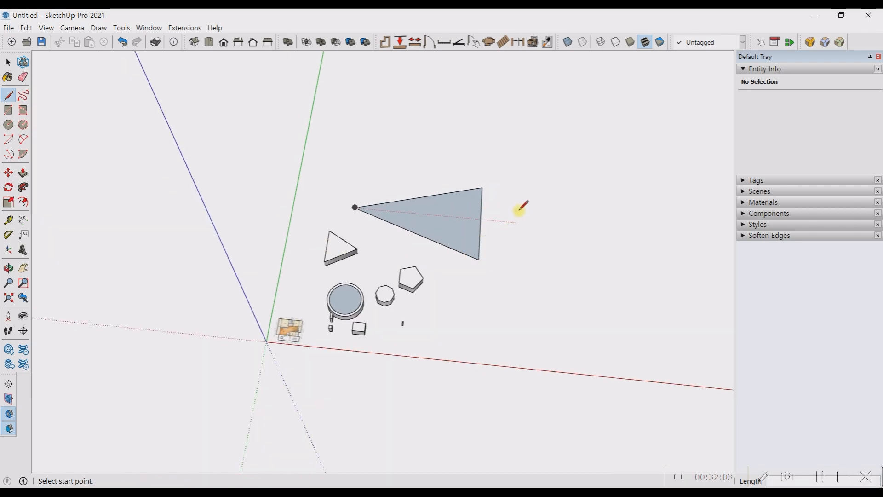
Draw an open chain of three connected lines from a corner of the large triangle, the third about 125000 long.
{"action": "left_click", "coordinate": [482, 187]}
{"action": "left_click", "coordinate": [623, 183]}
{"action": "left_click", "coordinate": [586, 123]}
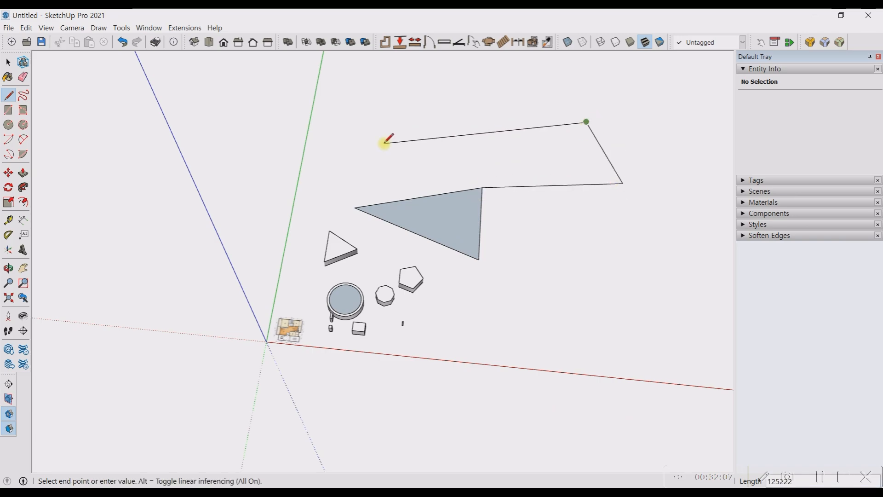
{"action": "left_click", "coordinate": [384, 142]}
{"action": "scroll", "coordinate": [395, 234], "scroll_direction": "down", "scroll_amount": 2}
{"action": "middle_click_drag", "start_coordinate": [420, 245], "coordinate": [424, 296]}
{"action": "key", "text": "Escape"}
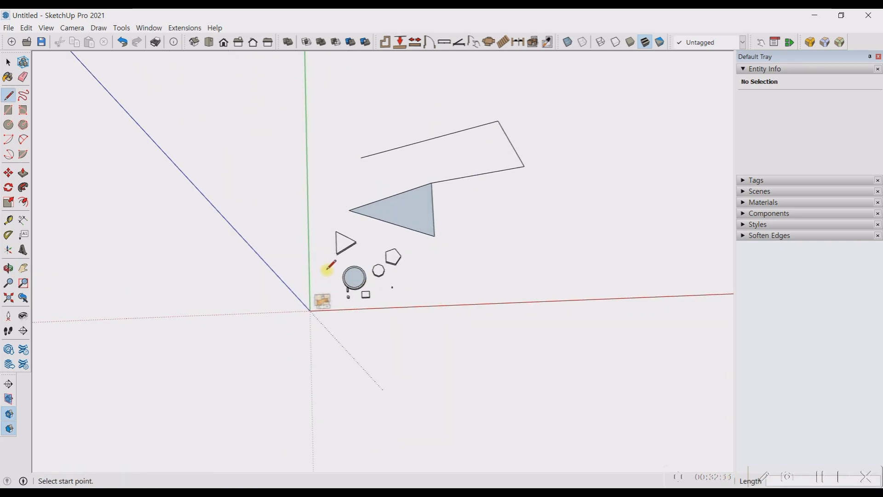
Draw a long separate line parallel to the red axis, beyond the open chain of lines.
{"action": "scroll", "coordinate": [320, 276], "scroll_direction": "down", "scroll_amount": 2}
{"action": "scroll", "coordinate": [320, 275], "scroll_direction": "down", "scroll_amount": 1}
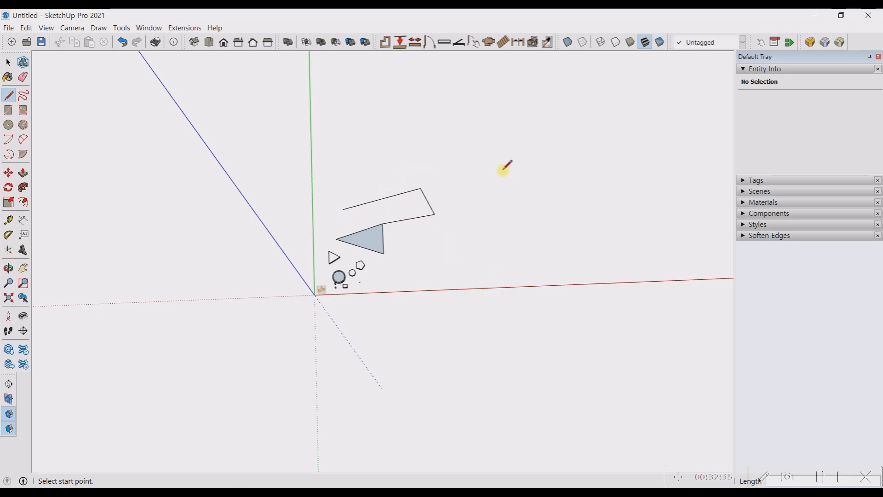
{"action": "left_click", "coordinate": [454, 136]}
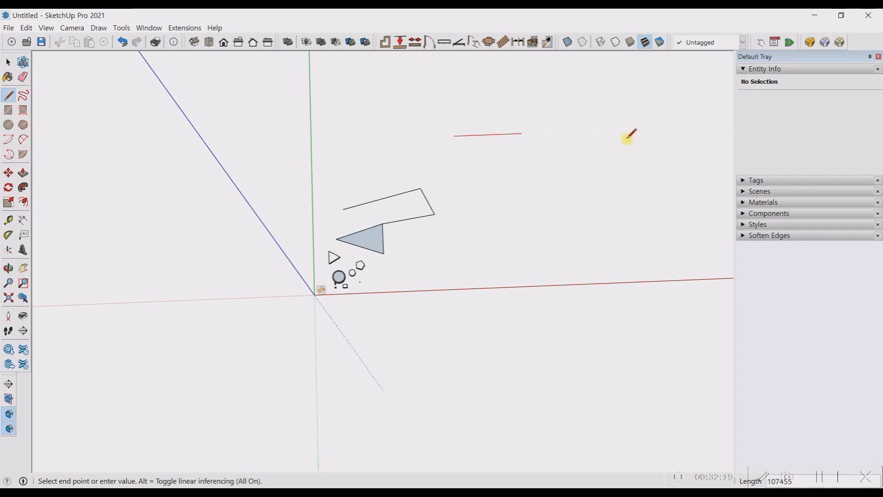
{"action": "left_click", "coordinate": [653, 129]}
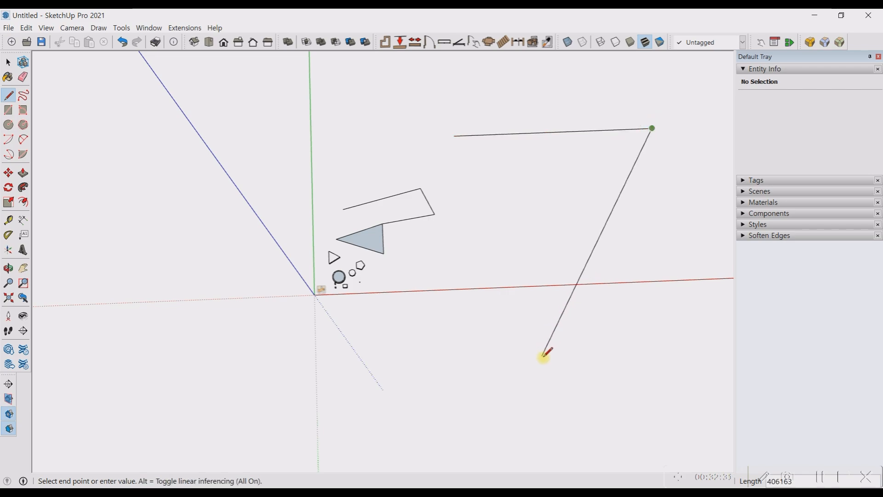
Measure the distance from each end of the separate line to the red axis with the Tape Measure tool.
{"action": "key", "text": "r"}
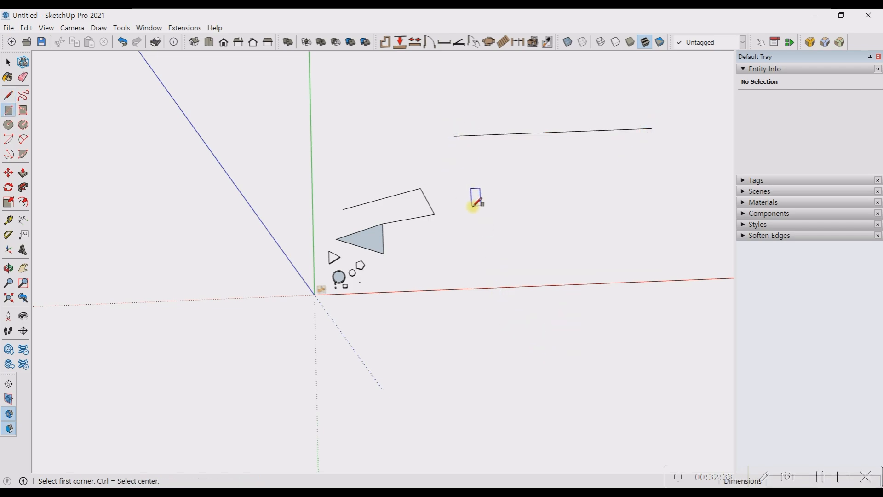
{"action": "key", "text": "t"}
{"action": "left_click", "coordinate": [454, 136]}
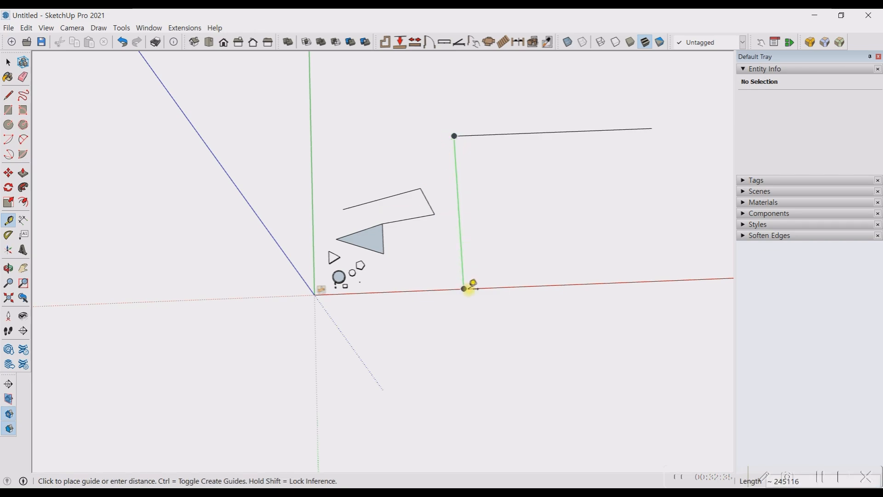
{"action": "key", "text": "Escape"}
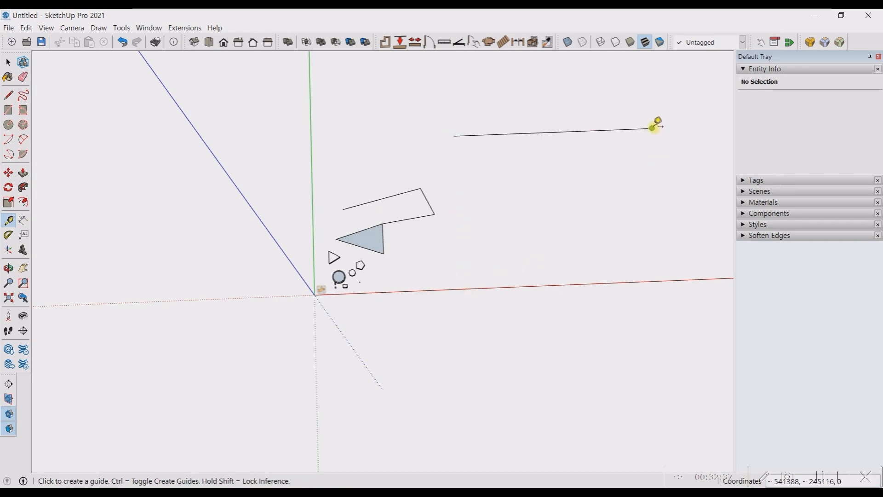
{"action": "left_click", "coordinate": [652, 128]}
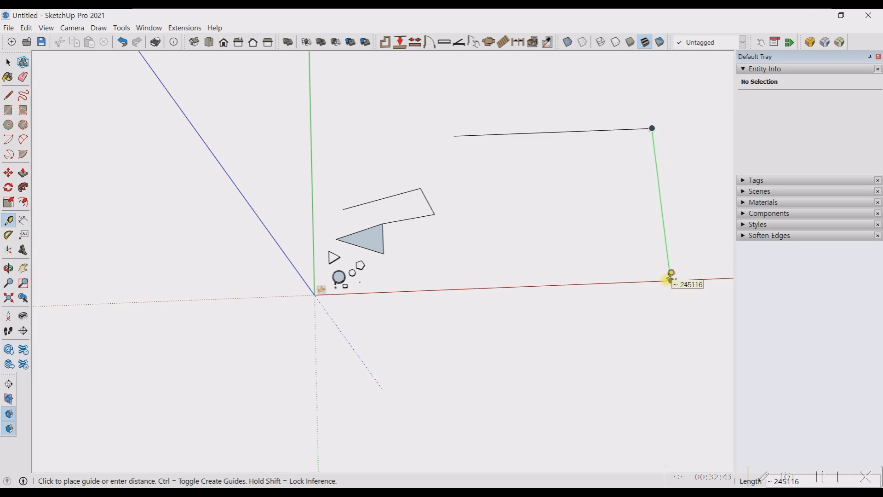
{"action": "key", "text": "Escape"}
Draw a line parallel to the green axis so that it crosses the separate red-direction line.
{"action": "scroll", "coordinate": [472, 230], "scroll_direction": "down", "scroll_amount": 2}
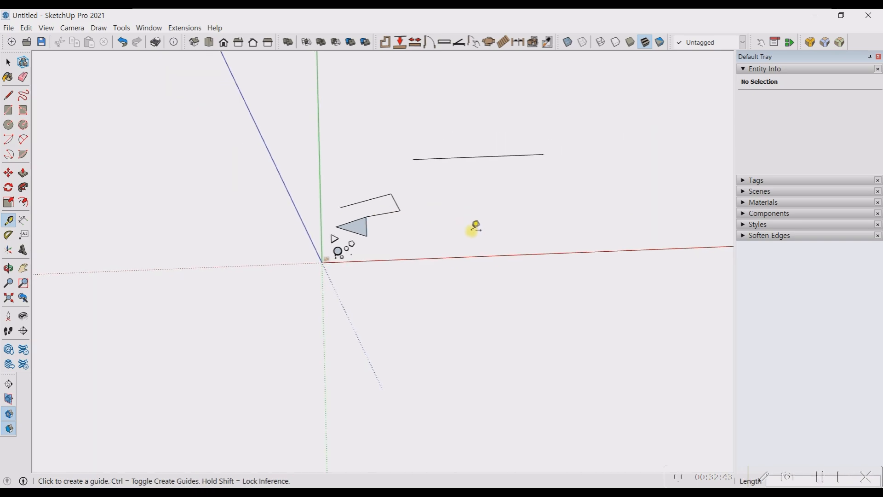
{"action": "middle_click_drag", "start_coordinate": [474, 230], "coordinate": [449, 181]}
{"action": "middle_click", "coordinate": [514, 211]}
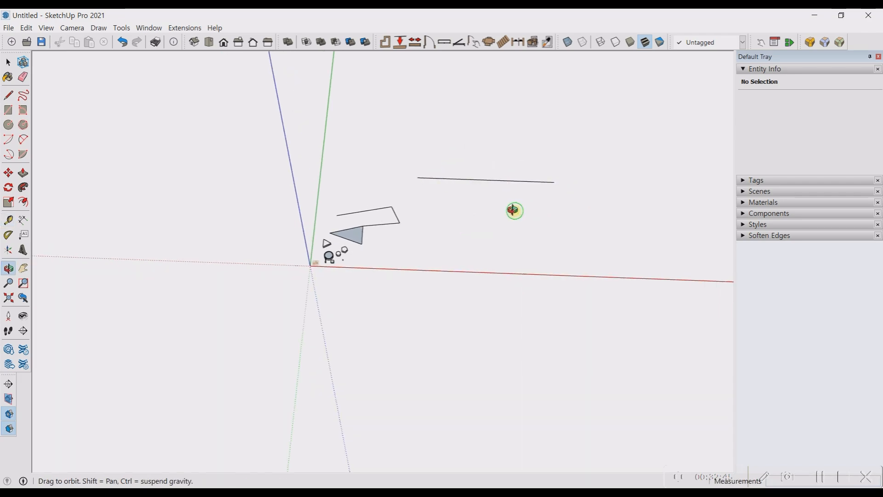
{"action": "middle_click_drag", "start_coordinate": [514, 210], "coordinate": [526, 256]}
{"action": "key", "text": "l"}
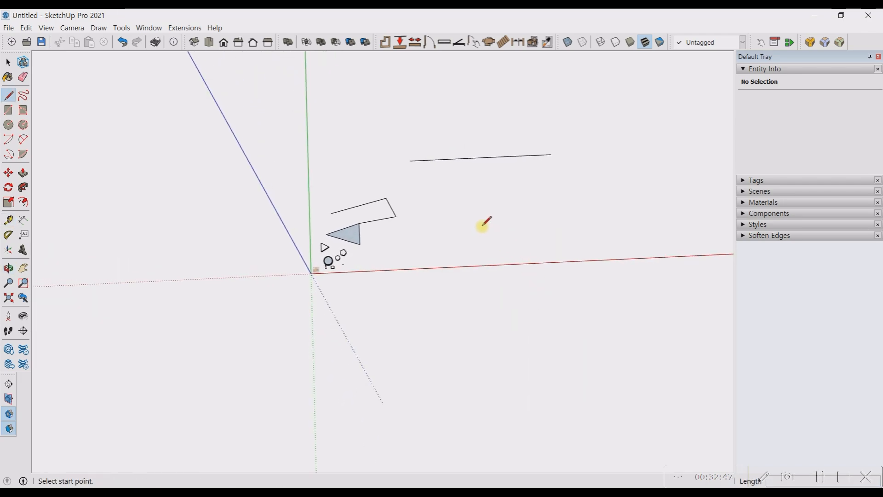
{"action": "left_click", "coordinate": [437, 201]}
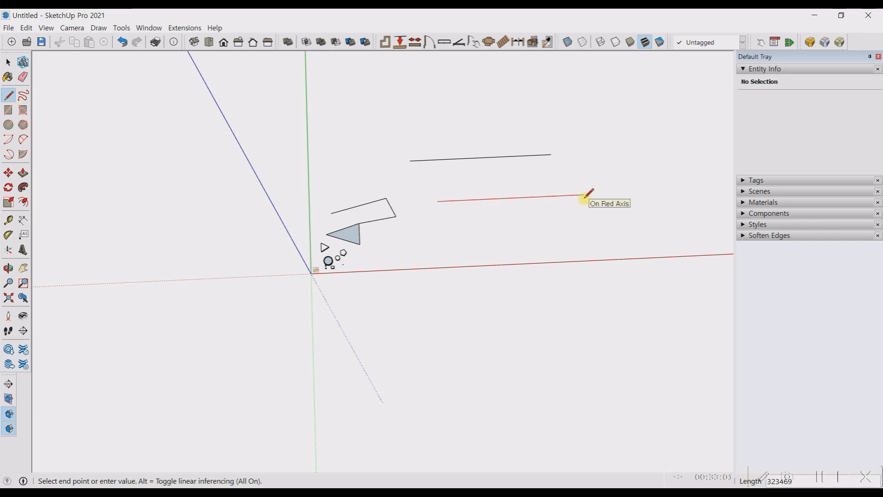
{"action": "middle_click_drag", "start_coordinate": [585, 195], "coordinate": [501, 175]}
{"action": "middle_click_drag", "start_coordinate": [568, 230], "coordinate": [566, 197]}
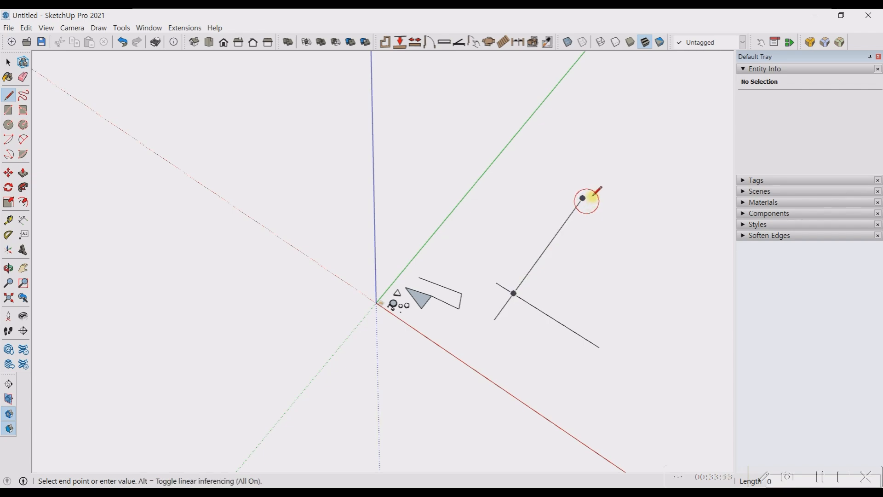
{"action": "left_click", "coordinate": [586, 199]}
Draw a sloping line about 728000 long from the green-direction line's far end to a point directly above the crossing, and inspect it from several angles.
{"action": "middle_click_drag", "start_coordinate": [619, 272], "coordinate": [565, 209]}
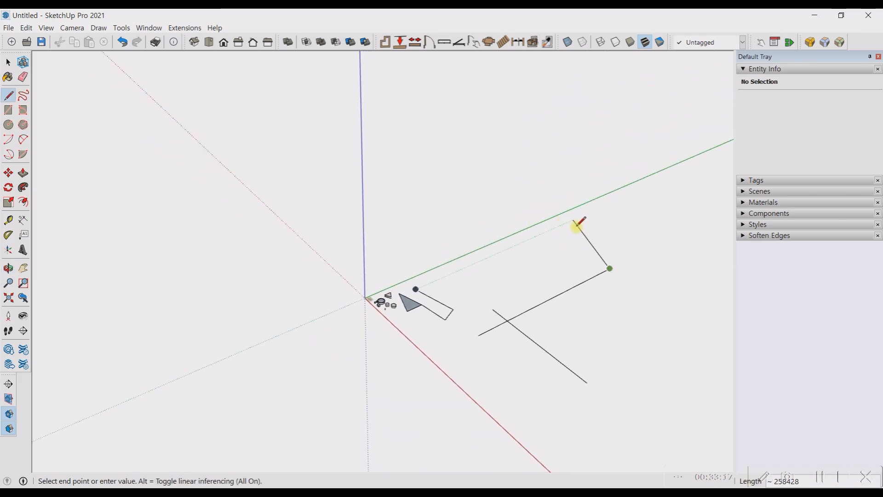
{"action": "middle_click_drag", "start_coordinate": [504, 181], "coordinate": [537, 207]}
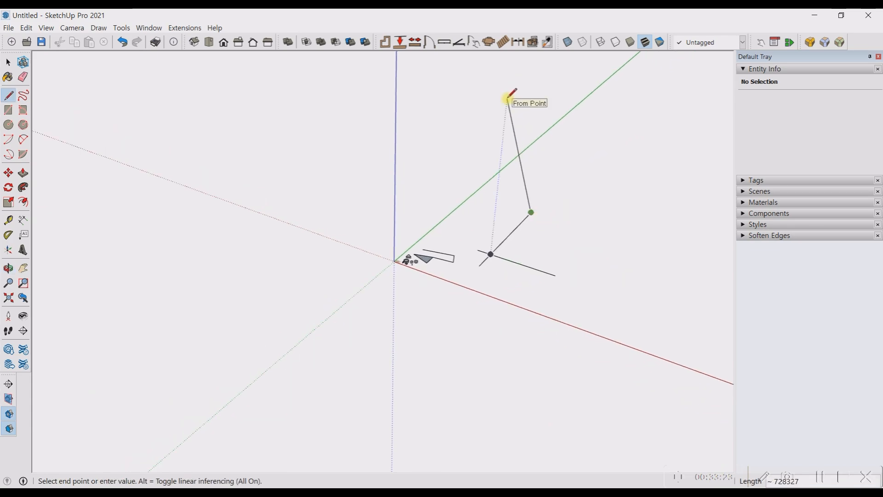
{"action": "left_click", "coordinate": [508, 97]}
{"action": "mouse_move", "coordinate": [534, 189]}
{"action": "middle_mouse_down"}
{"action": "mouse_move", "coordinate": [536, 197]}
{"action": "mouse_move", "coordinate": [658, 101]}
{"action": "mouse_move", "coordinate": [710, 79]}
{"action": "mouse_move", "coordinate": [318, 130]}
{"action": "mouse_move", "coordinate": [151, 179]}
{"action": "middle_mouse_up"}
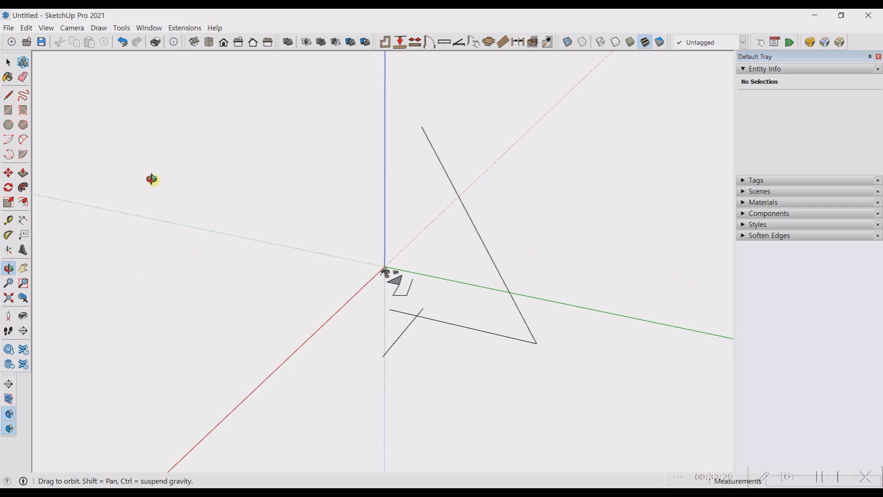
{"action": "mouse_move", "coordinate": [152, 179]}
{"action": "middle_mouse_down"}
{"action": "mouse_move", "coordinate": [35, 173]}
{"action": "mouse_move", "coordinate": [561, 158]}
{"action": "mouse_move", "coordinate": [692, 71]}
{"action": "mouse_move", "coordinate": [652, 49]}
{"action": "mouse_move", "coordinate": [660, 66]}
{"action": "middle_mouse_up"}
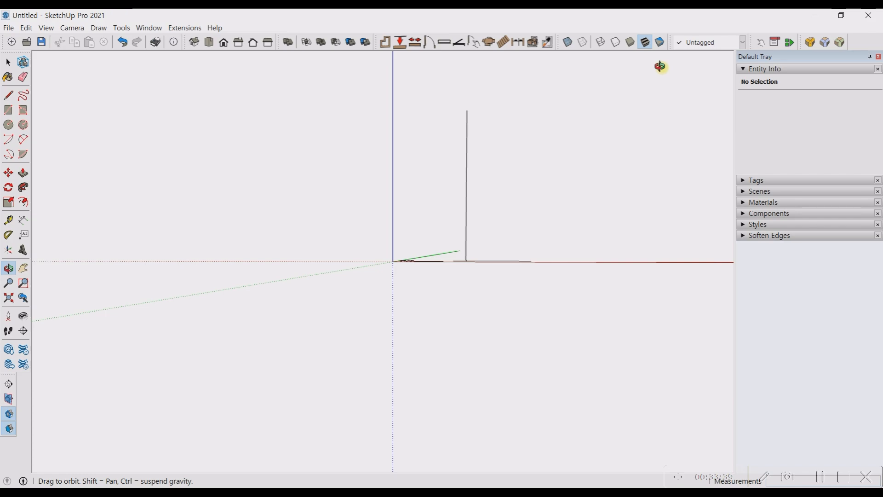
{"action": "mouse_move", "coordinate": [659, 66]}
{"action": "middle_mouse_down"}
{"action": "mouse_move", "coordinate": [641, 113]}
{"action": "mouse_move", "coordinate": [331, 193]}
{"action": "mouse_move", "coordinate": [286, 177]}
{"action": "middle_mouse_up"}
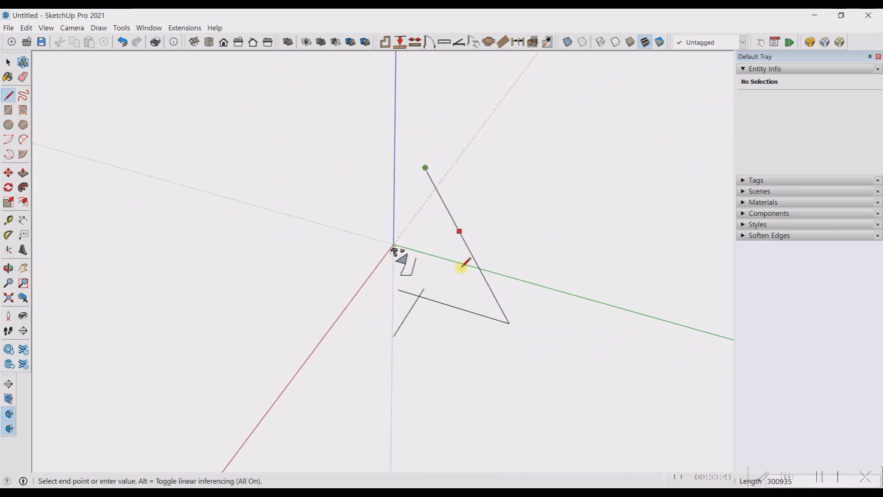
{"action": "middle_click_drag", "start_coordinate": [462, 266], "coordinate": [772, 184]}
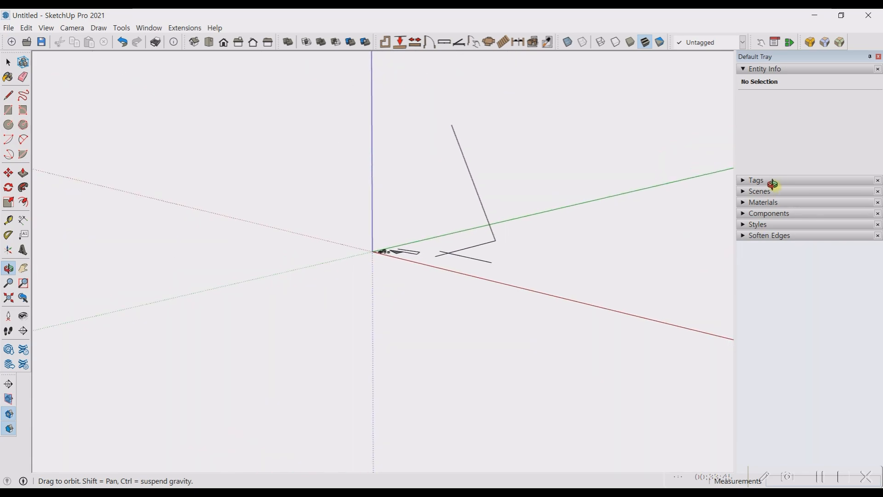
{"action": "key", "text": "Escape"}
Draw a vertical line about 900000 long along the blue axis direction from the base of the sloping line.
{"action": "scroll", "coordinate": [515, 242], "scroll_direction": "down", "scroll_amount": 2}
{"action": "left_click", "coordinate": [502, 241]}
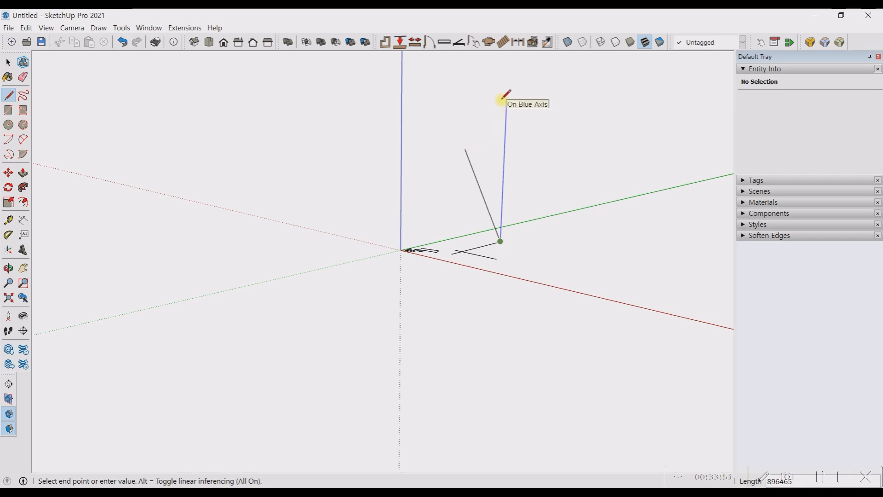
{"action": "left_click", "coordinate": [505, 94]}
{"action": "middle_click_drag", "start_coordinate": [499, 260], "coordinate": [486, 244]}
{"action": "key", "text": "space"}
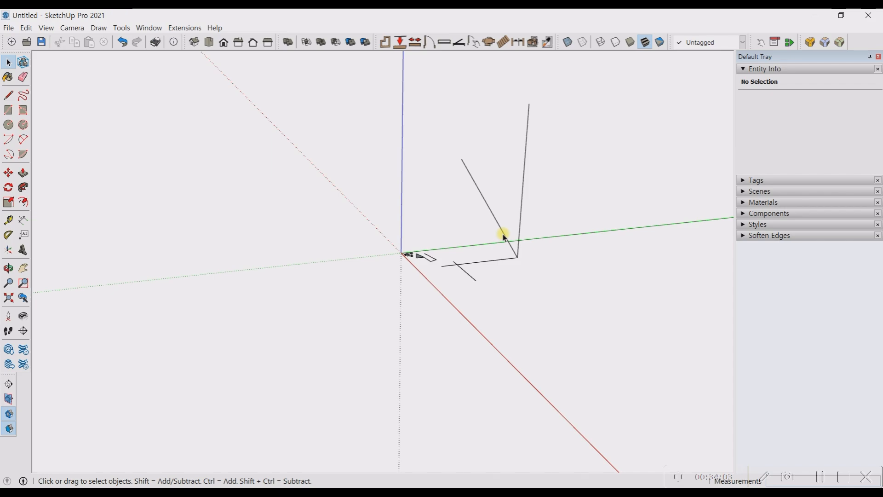
Delete all the drawn solids, faces and lines, keeping only the floor plan image at the origin.
{"action": "left_click", "coordinate": [753, 290]}
{"action": "scroll", "coordinate": [687, 345], "scroll_direction": "down", "scroll_amount": 3}
{"action": "scroll", "coordinate": [552, 319], "scroll_direction": "up", "scroll_amount": 5}
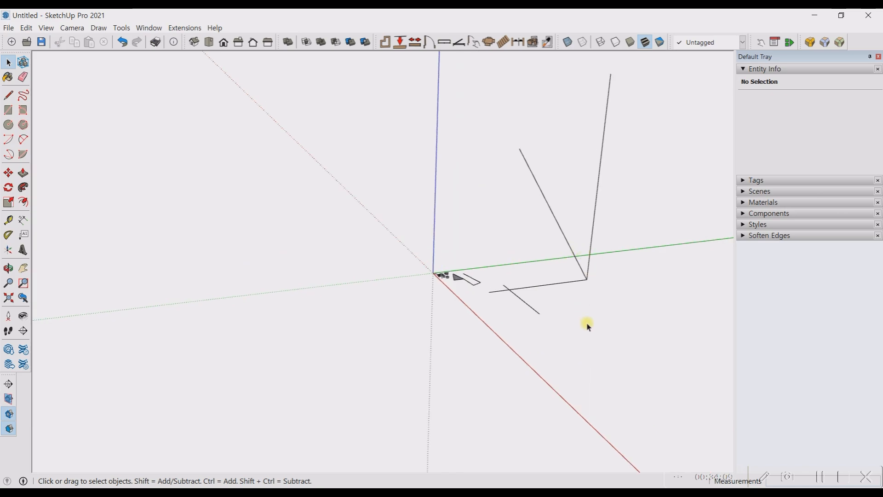
{"action": "mouse_move", "coordinate": [469, 345]}
{"action": "middle_mouse_down"}
{"action": "mouse_move", "coordinate": [577, 331]}
{"action": "mouse_move", "coordinate": [460, 228]}
{"action": "mouse_move", "coordinate": [324, 228]}
{"action": "middle_mouse_up"}
{"action": "scroll", "coordinate": [363, 265], "scroll_direction": "down", "scroll_amount": 5}
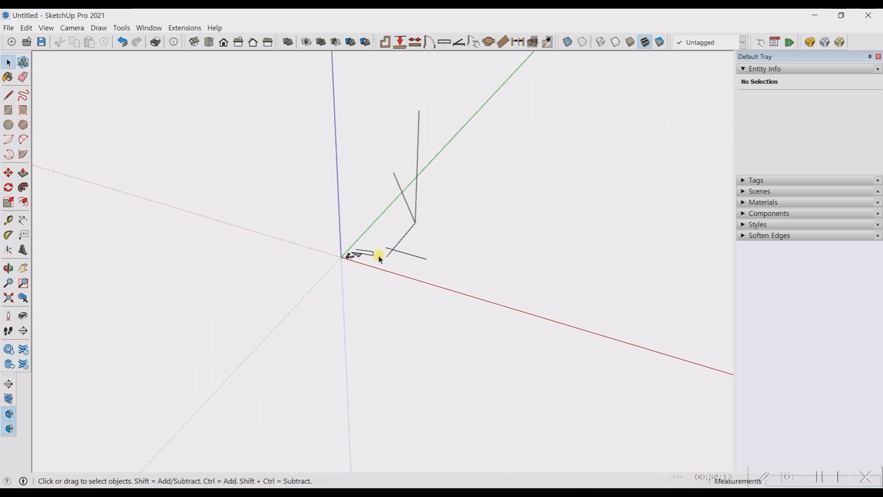
{"action": "left_click_drag", "start_coordinate": [258, 94], "coordinate": [508, 351]}
{"action": "scroll", "coordinate": [324, 253], "scroll_direction": "up", "scroll_amount": 4}
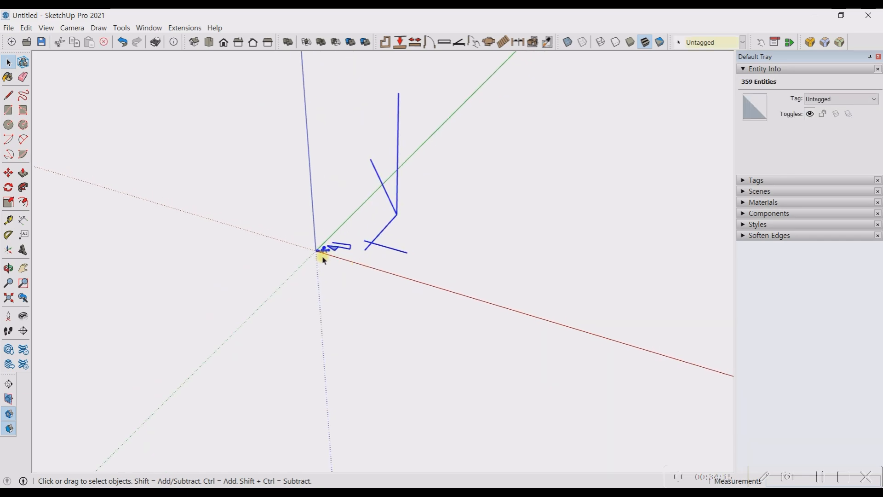
{"action": "scroll", "coordinate": [325, 250], "scroll_direction": "up", "scroll_amount": 6}
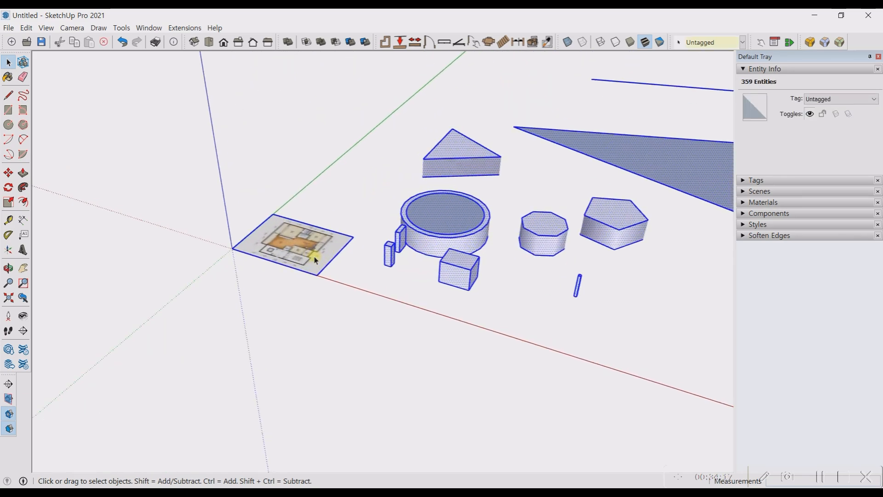
{"action": "left_click", "coordinate": [319, 263], "text": "shift"}
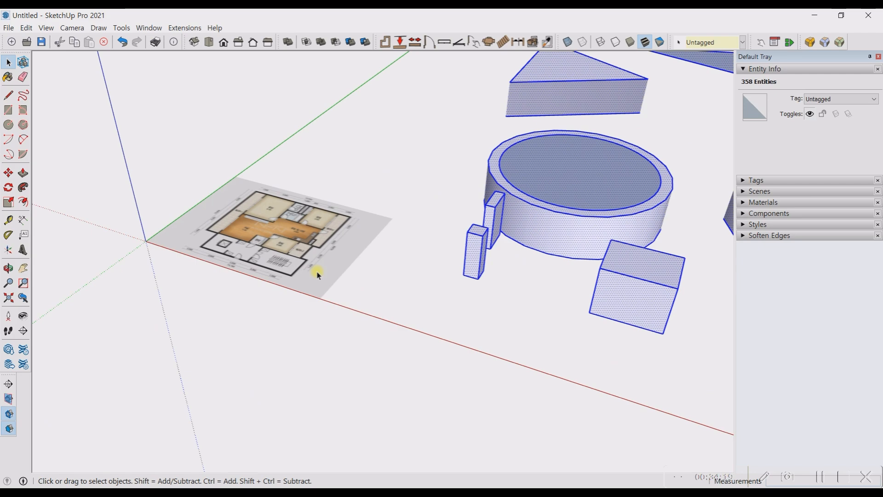
{"action": "key", "text": "Delete"}
{"action": "scroll", "coordinate": [396, 309], "scroll_direction": "down", "scroll_amount": 6}
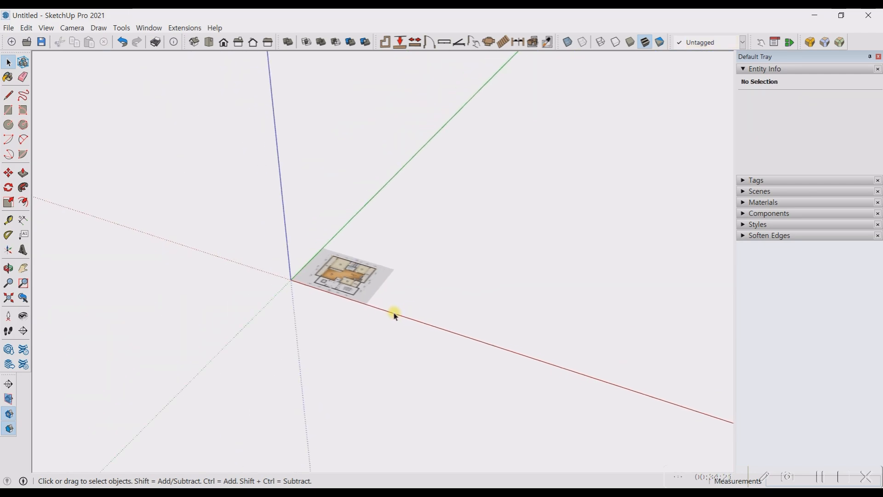
{"action": "middle_click_drag", "start_coordinate": [394, 309], "coordinate": [440, 346]}
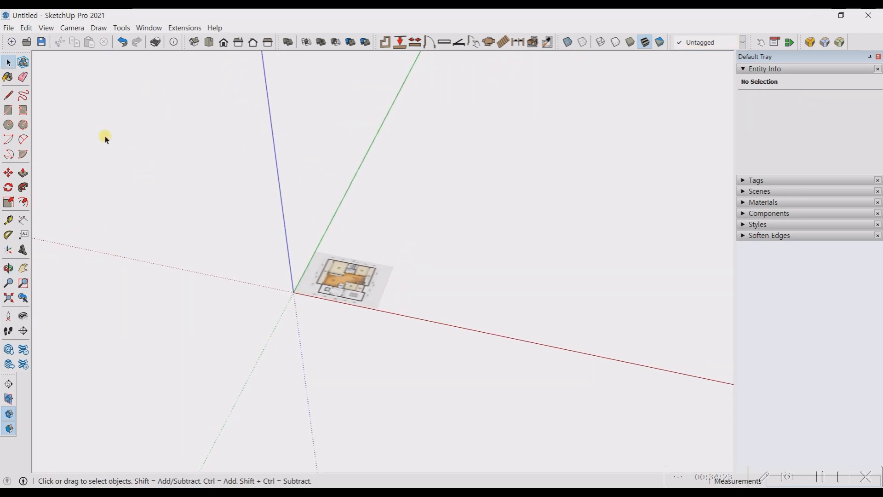
Draw an open S-shaped curve with the Freehand tool on the ground beyond the floor plan image.
{"action": "left_click", "coordinate": [23, 95]}
{"action": "mouse_move", "coordinate": [449, 186]}
{"action": "left_mouse_down"}
{"action": "mouse_move", "coordinate": [530, 228]}
{"action": "mouse_move", "coordinate": [535, 299]}
{"action": "left_mouse_up"}
{"action": "left_click_drag", "start_coordinate": [570, 274], "coordinate": [577, 229]}
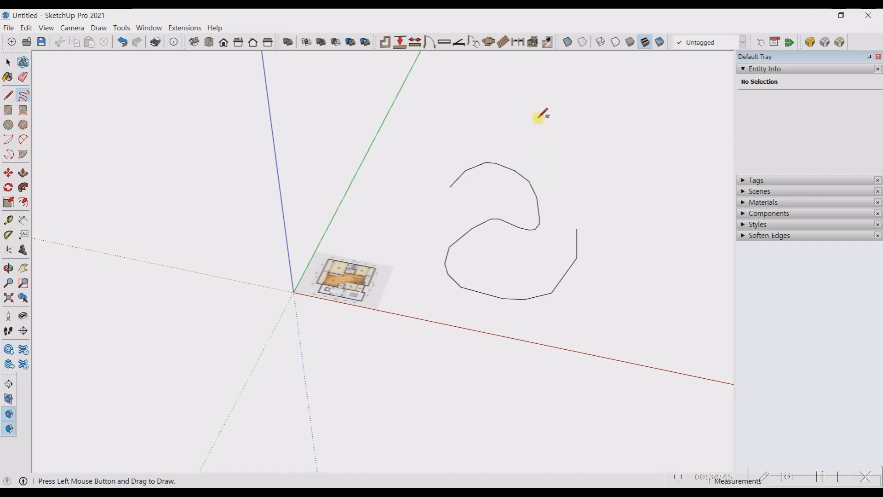
Draw a longer winding freehand curve beyond the S-shaped one, crossing itself to enclose two small faces.
{"action": "left_click", "coordinate": [499, 98]}
{"action": "mouse_move", "coordinate": [509, 95]}
{"action": "left_mouse_down"}
{"action": "mouse_move", "coordinate": [560, 104]}
{"action": "mouse_move", "coordinate": [523, 150]}
{"action": "mouse_move", "coordinate": [632, 187]}
{"action": "mouse_move", "coordinate": [626, 102]}
{"action": "mouse_move", "coordinate": [607, 83]}
{"action": "mouse_move", "coordinate": [473, 82]}
{"action": "mouse_move", "coordinate": [508, 135]}
{"action": "left_mouse_up"}
{"action": "scroll", "coordinate": [524, 198], "scroll_direction": "down", "scroll_amount": 3}
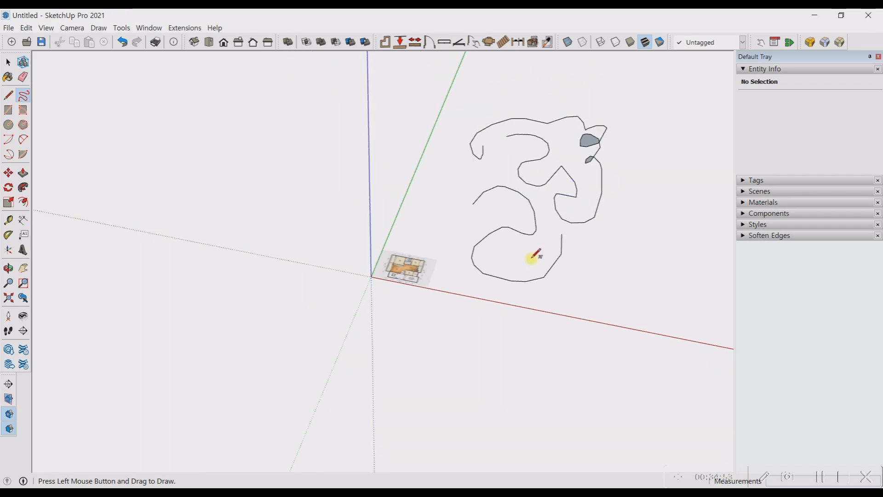
{"action": "mouse_move", "coordinate": [528, 253]}
{"action": "middle_mouse_down"}
{"action": "mouse_move", "coordinate": [386, 24]}
{"action": "mouse_move", "coordinate": [373, 143]}
{"action": "mouse_move", "coordinate": [699, 404]}
{"action": "middle_mouse_up"}
{"action": "mouse_move", "coordinate": [290, 232]}
{"action": "middle_mouse_down"}
{"action": "mouse_move", "coordinate": [493, 242]}
{"action": "mouse_move", "coordinate": [394, 198]}
{"action": "middle_mouse_up"}
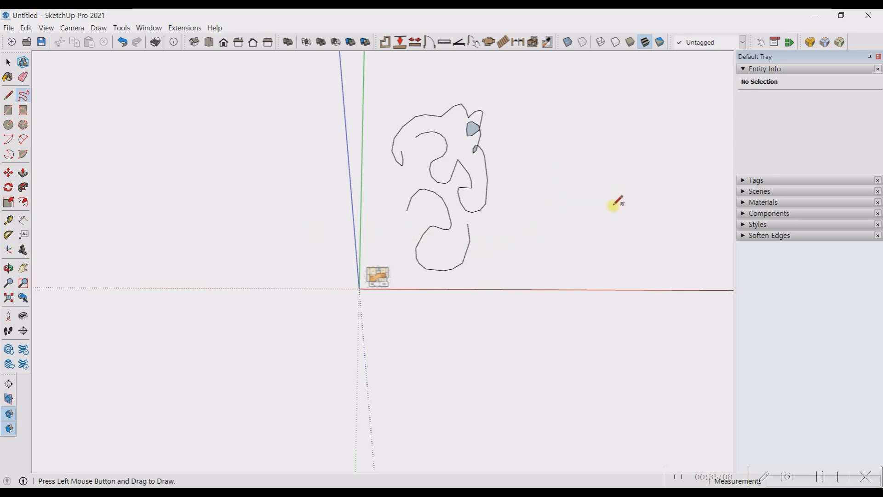
Draw a rectangle about 51000 by 61700 on the ground beside the freehand curves.
{"action": "key", "text": "space"}
{"action": "key", "text": "t"}
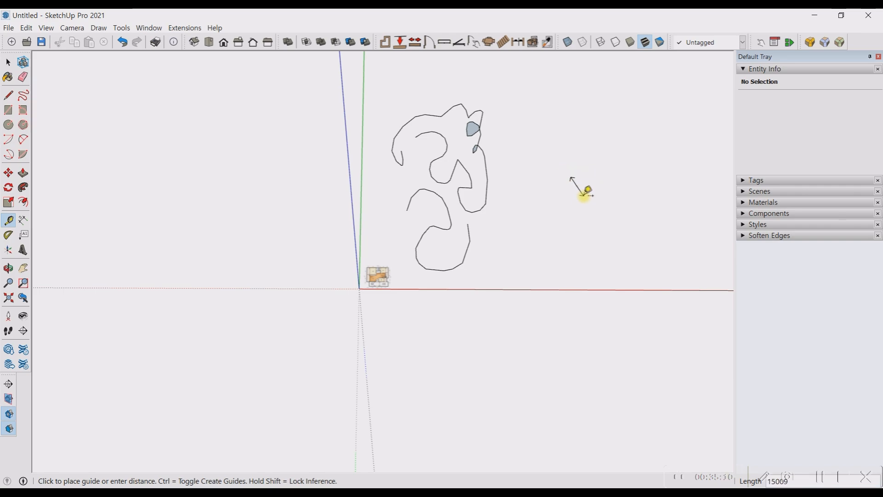
{"action": "key", "text": "r"}
{"action": "left_click", "coordinate": [579, 163]}
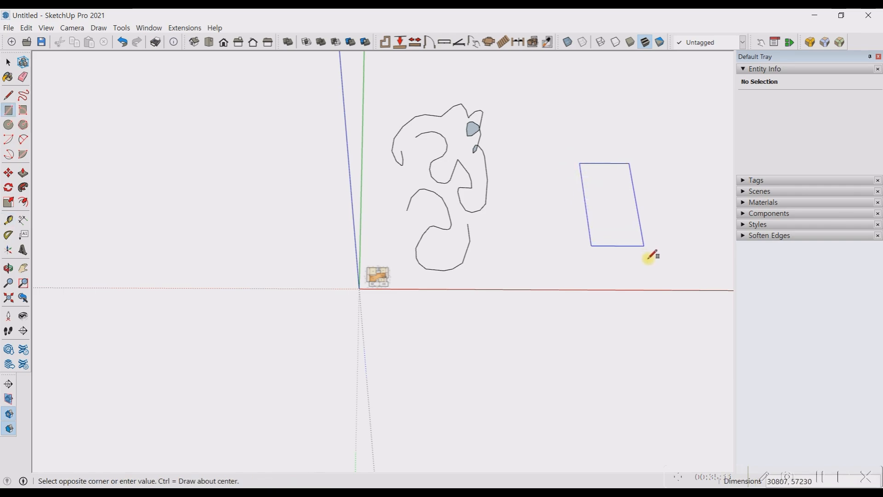
{"action": "left_click", "coordinate": [678, 252]}
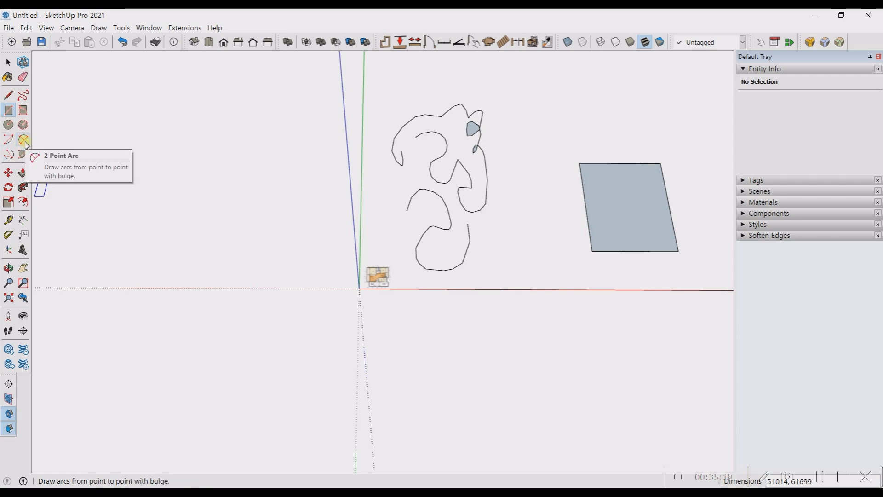
Draw a 90° arc centred on the midpoint of the rectangle's far edge, starting from the midpoint of its near edge.
{"action": "left_click", "coordinate": [9, 140]}
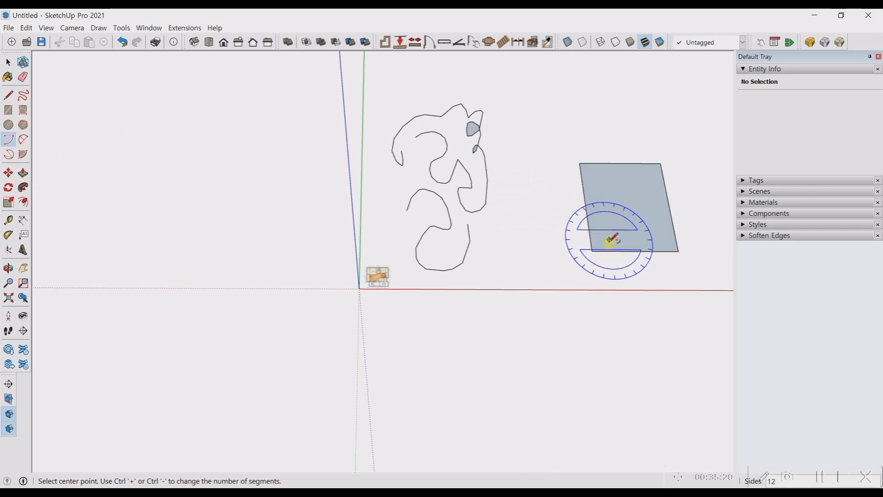
{"action": "left_click", "coordinate": [620, 163]}
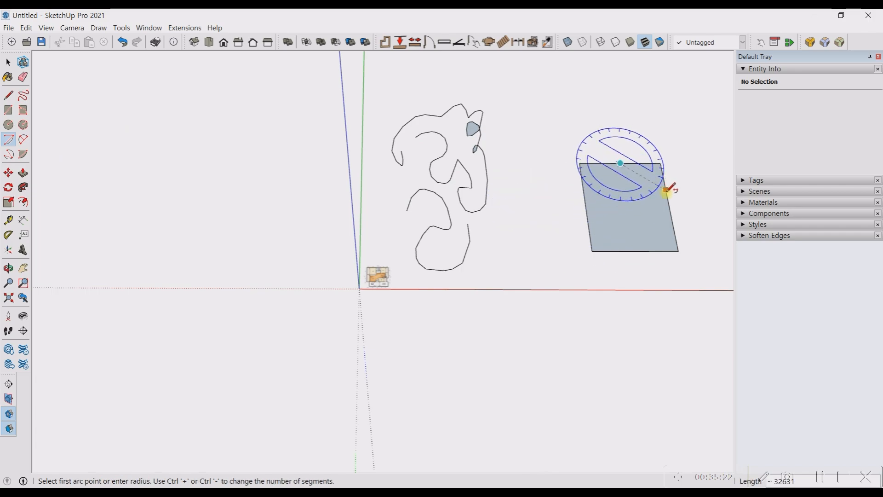
{"action": "left_click", "coordinate": [636, 251]}
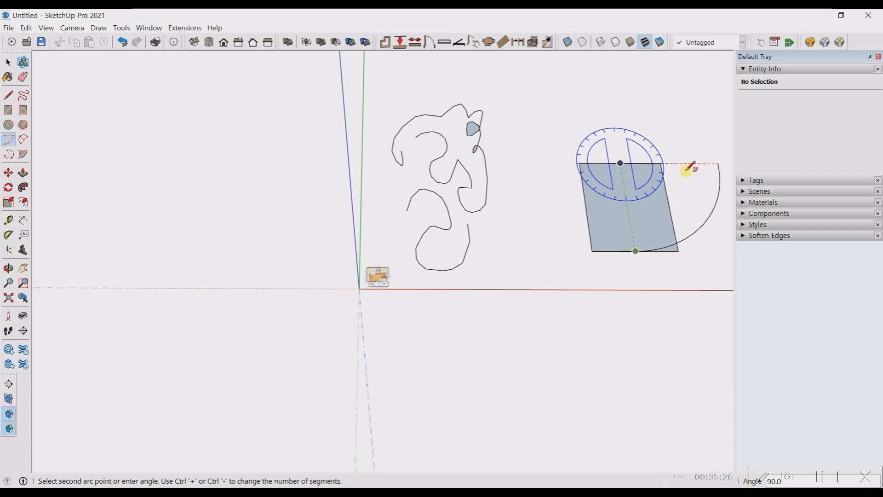
{"action": "left_click", "coordinate": [679, 145]}
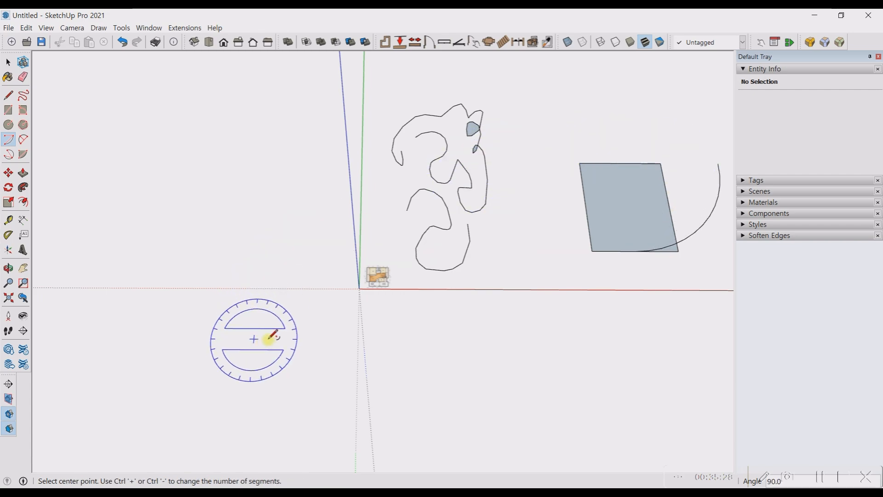
Draw a second 90° centre-point arc on the empty ground beyond the rectangle, and undo both arcs.
{"action": "scroll", "coordinate": [294, 341], "scroll_direction": "down", "scroll_amount": 1}
{"action": "scroll", "coordinate": [294, 340], "scroll_direction": "down", "scroll_amount": 1}
{"action": "left_click", "coordinate": [540, 138]}
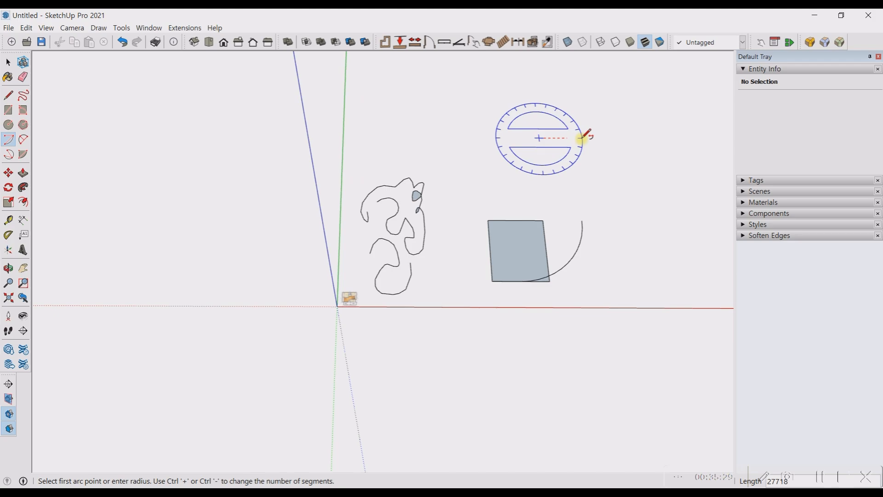
{"action": "left_click", "coordinate": [611, 138]}
{"action": "left_click", "coordinate": [546, 199]}
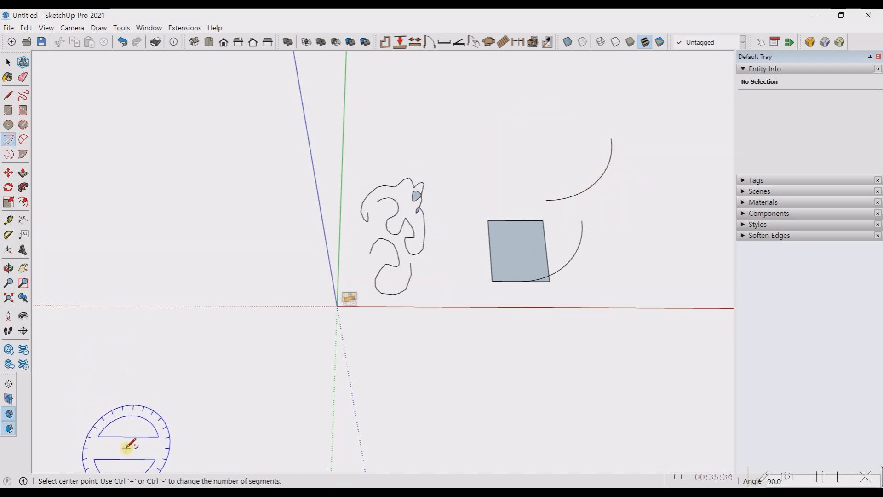
{"action": "key", "text": "ctrl+z"}
{"action": "key", "text": "ctrl+z"}
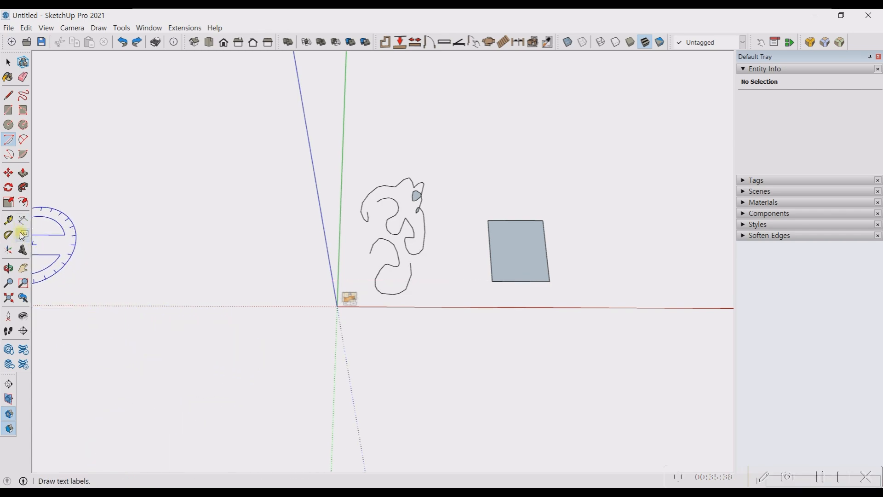
Round both far corners of the rectangle with tangent 2 Point Arcs running from the far edge's midpoint to each side edge.
{"action": "left_click", "coordinate": [23, 139]}
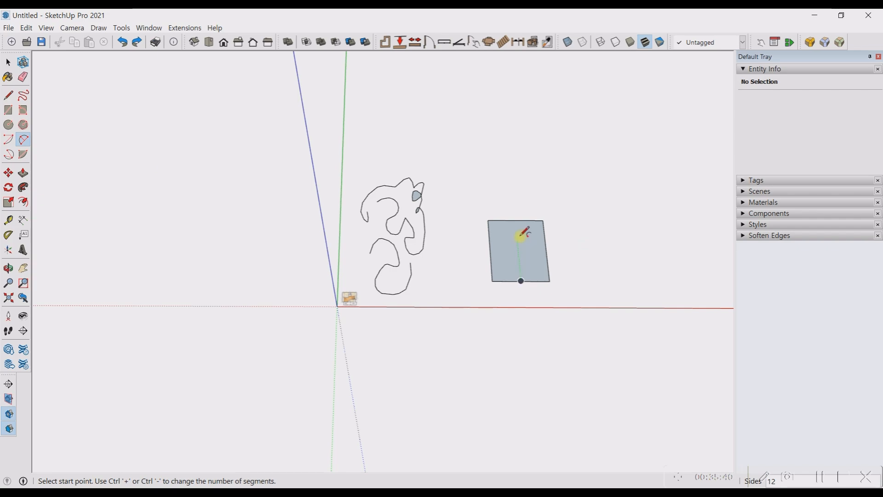
{"action": "scroll", "coordinate": [521, 222], "scroll_direction": "up", "scroll_amount": 3}
{"action": "scroll", "coordinate": [520, 221], "scroll_direction": "up", "scroll_amount": 2}
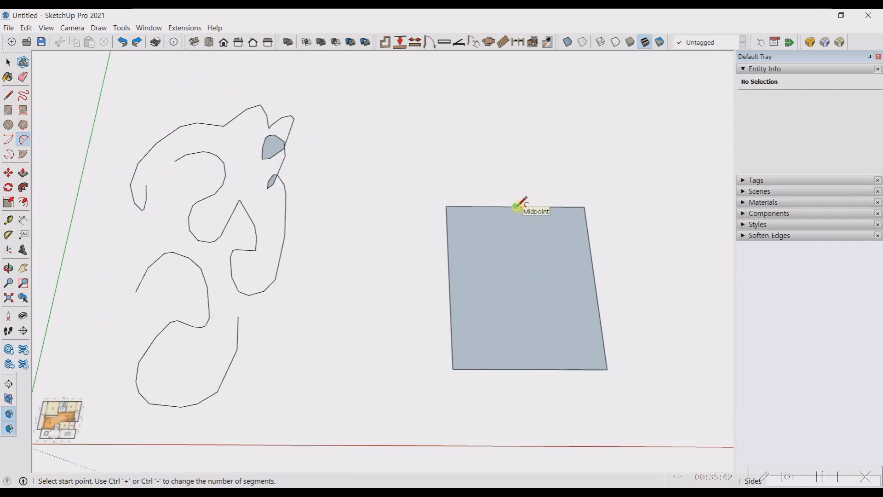
{"action": "left_click", "coordinate": [515, 206]}
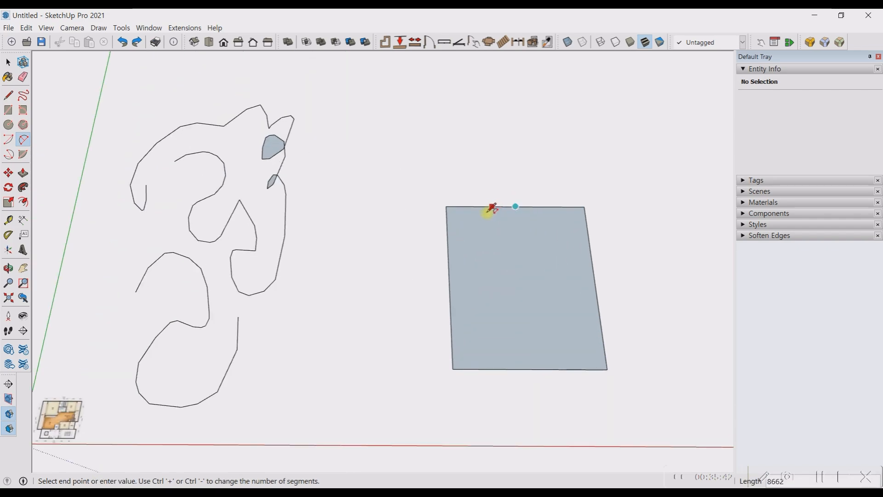
{"action": "left_click", "coordinate": [450, 266]}
{"action": "scroll", "coordinate": [394, 276], "scroll_direction": "down", "scroll_amount": 2}
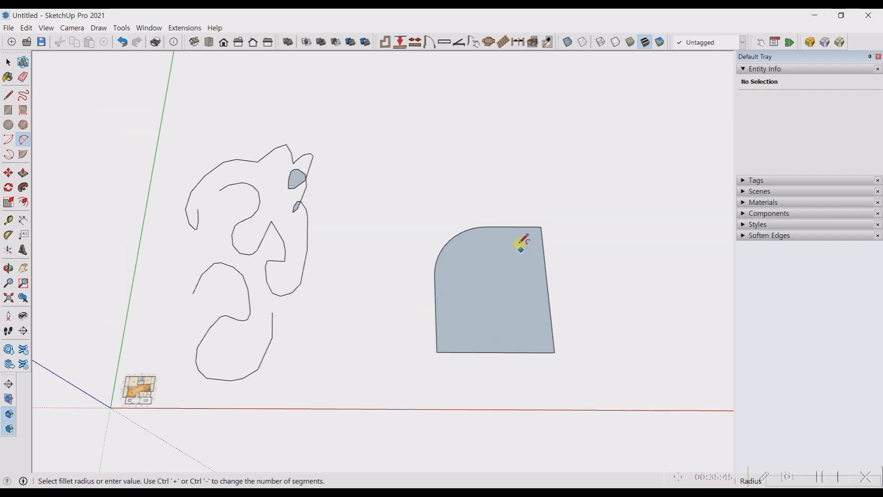
{"action": "left_click", "coordinate": [488, 226]}
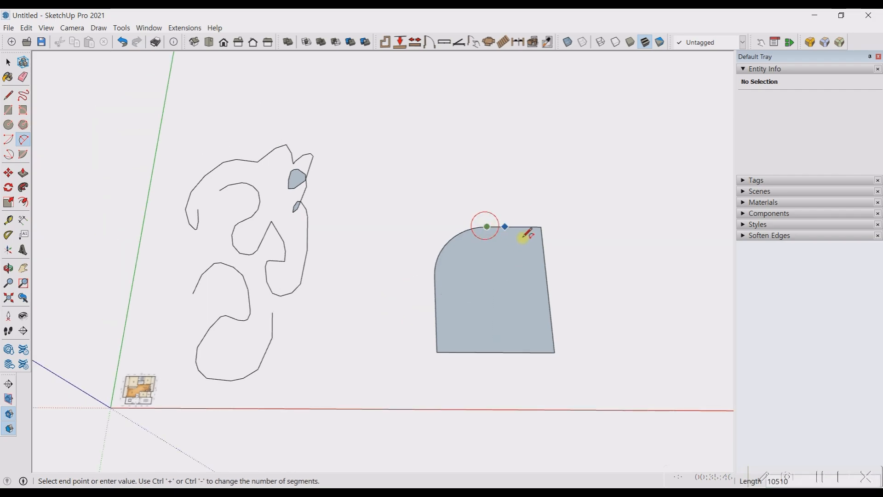
{"action": "left_click", "coordinate": [546, 277]}
Try a tangent 2 Point Arc with a radius of about 15156 across the shape's near-left corner, and undo it.
{"action": "middle_click_drag", "start_coordinate": [408, 347], "coordinate": [480, 392]}
{"action": "scroll", "coordinate": [504, 368], "scroll_direction": "up", "scroll_amount": 1}
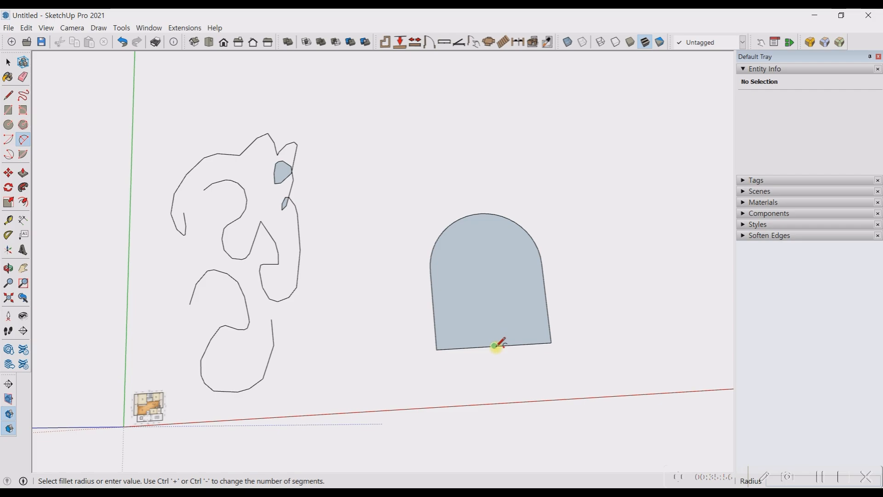
{"action": "left_click", "coordinate": [434, 316]}
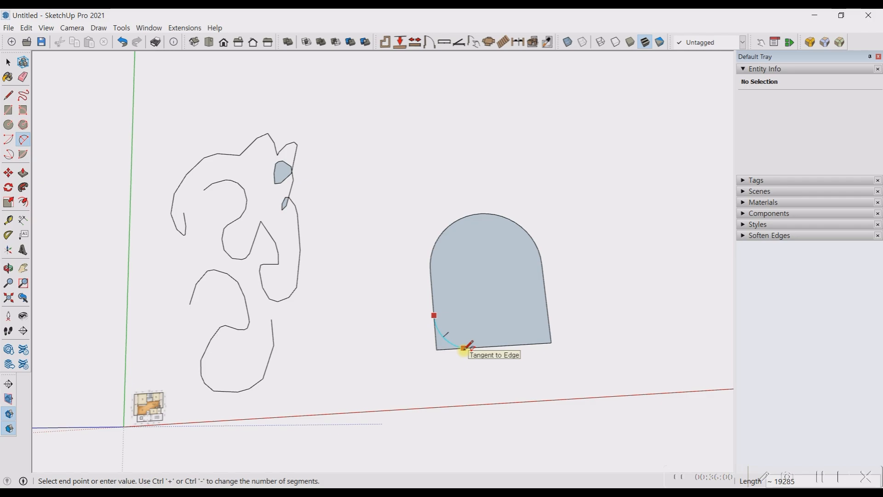
{"action": "scroll", "coordinate": [465, 346], "scroll_direction": "up", "scroll_amount": 5}
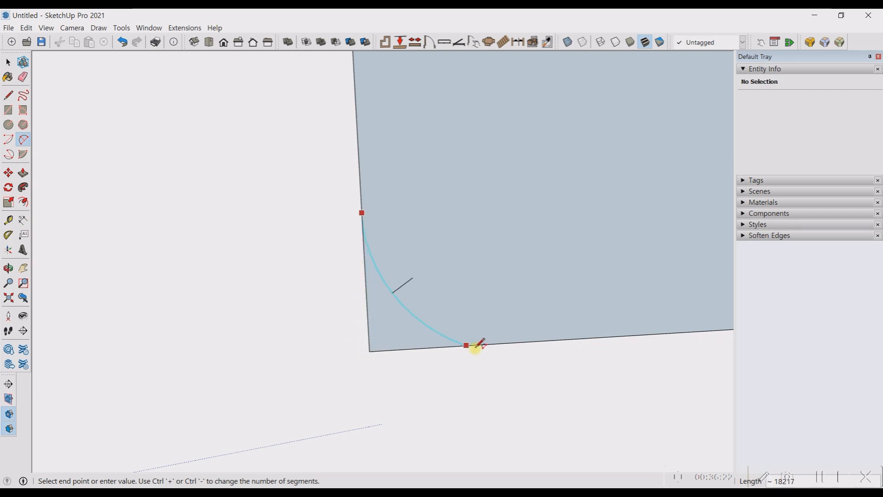
{"action": "left_click", "coordinate": [515, 343]}
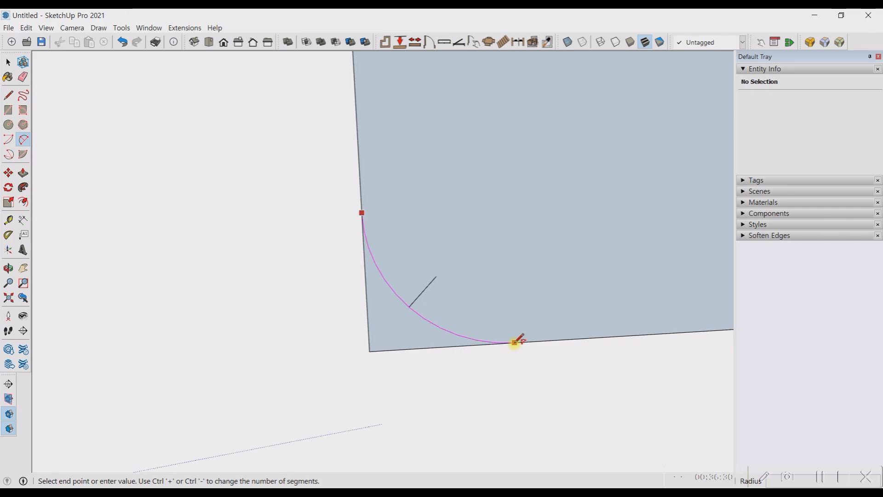
{"action": "left_click", "coordinate": [515, 342]}
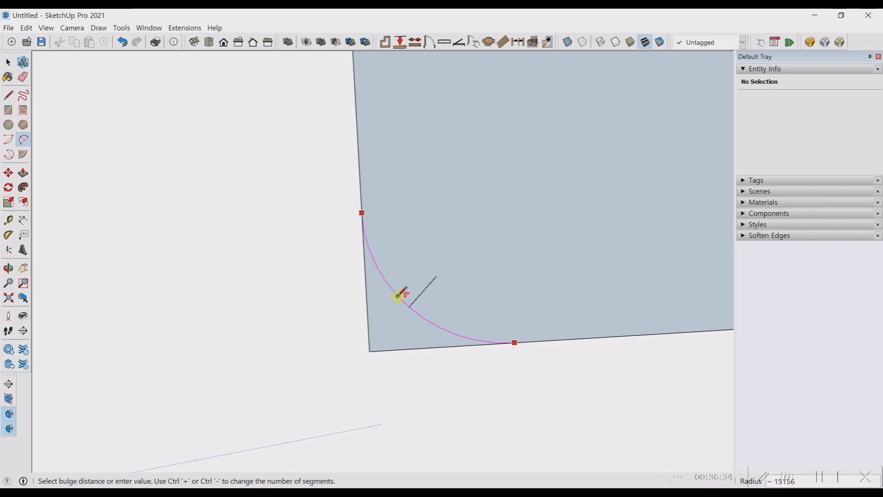
{"action": "left_click", "coordinate": [399, 296]}
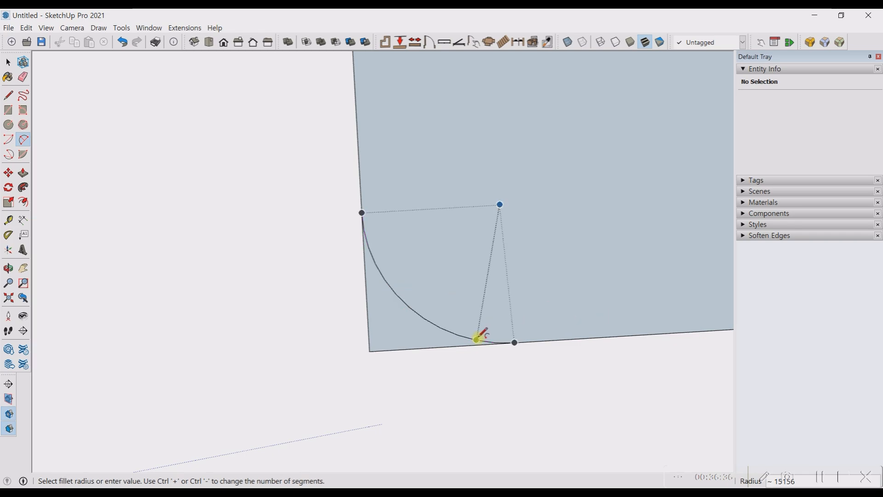
{"action": "key", "text": "ctrl+z"}
Round the near-left corner with a tangent 2 Point Arc from side edge to near edge, trimming off the leftover corner.
{"action": "left_click", "coordinate": [362, 214]}
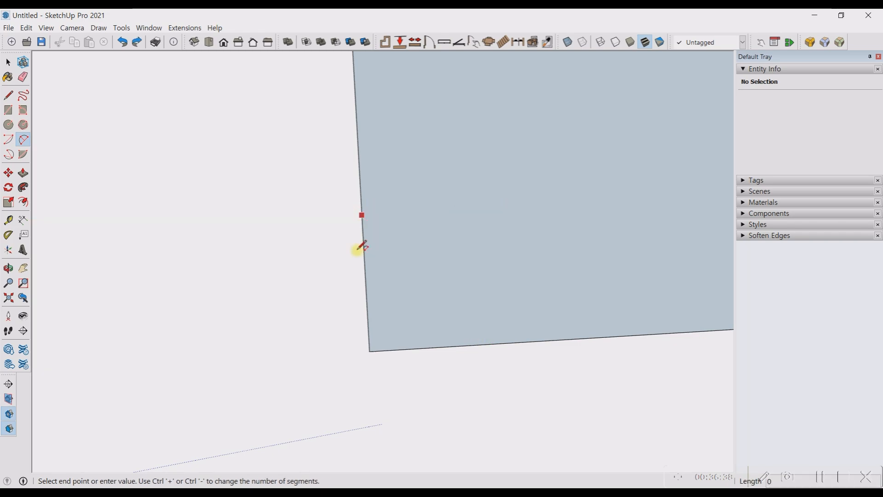
{"action": "double_click", "coordinate": [511, 342]}
Try a tangent 2 Point Arc with a radius of about 20538 across the near-right corner, and undo it.
{"action": "scroll", "coordinate": [349, 348], "scroll_direction": "down", "scroll_amount": 1}
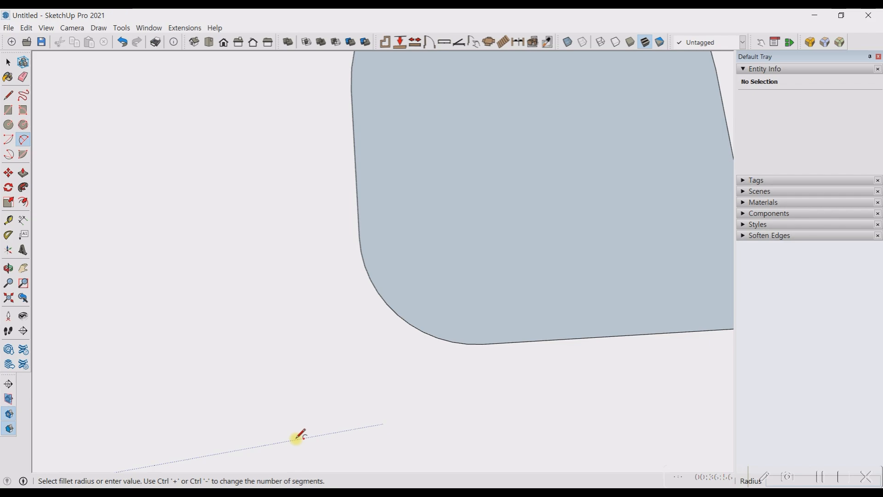
{"action": "scroll", "coordinate": [298, 419], "scroll_direction": "down", "scroll_amount": 2}
{"action": "scroll", "coordinate": [276, 321], "scroll_direction": "down", "scroll_amount": 3}
{"action": "scroll", "coordinate": [487, 267], "scroll_direction": "up", "scroll_amount": 3}
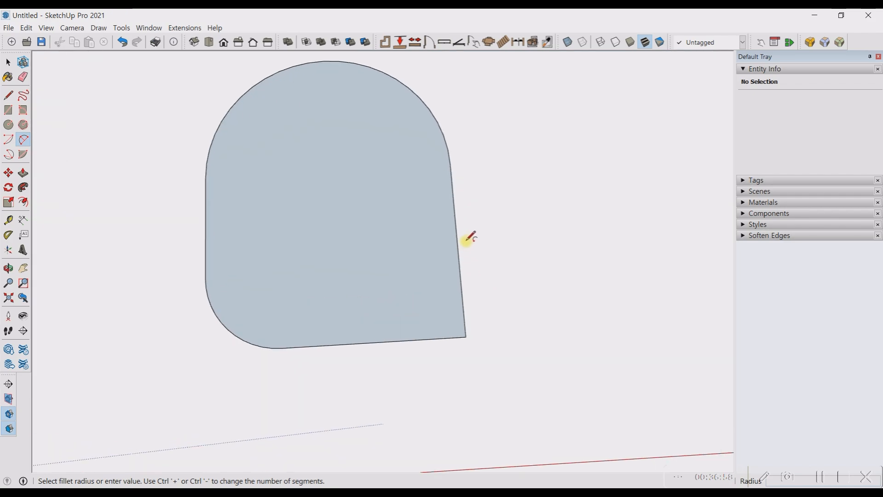
{"action": "left_click", "coordinate": [458, 236]}
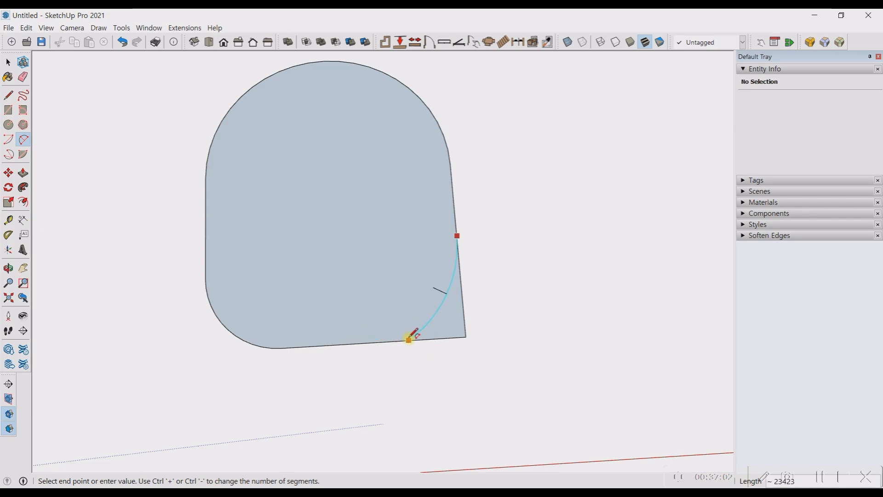
{"action": "scroll", "coordinate": [370, 340], "scroll_direction": "up", "scroll_amount": 2}
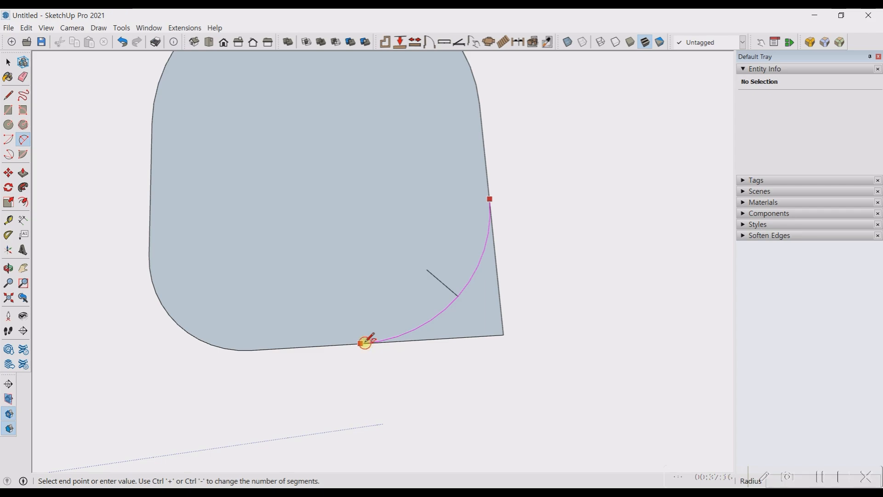
{"action": "left_click", "coordinate": [361, 343]}
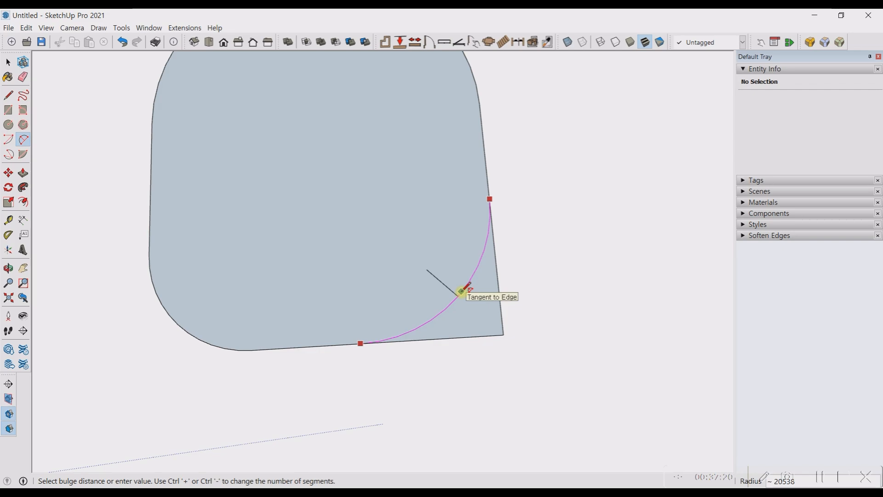
{"action": "left_click", "coordinate": [462, 291]}
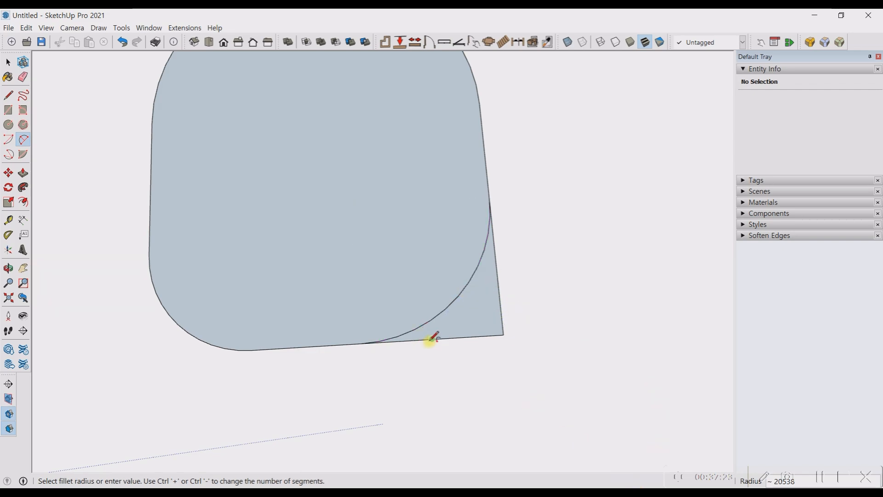
{"action": "key", "text": "ctrl+z"}
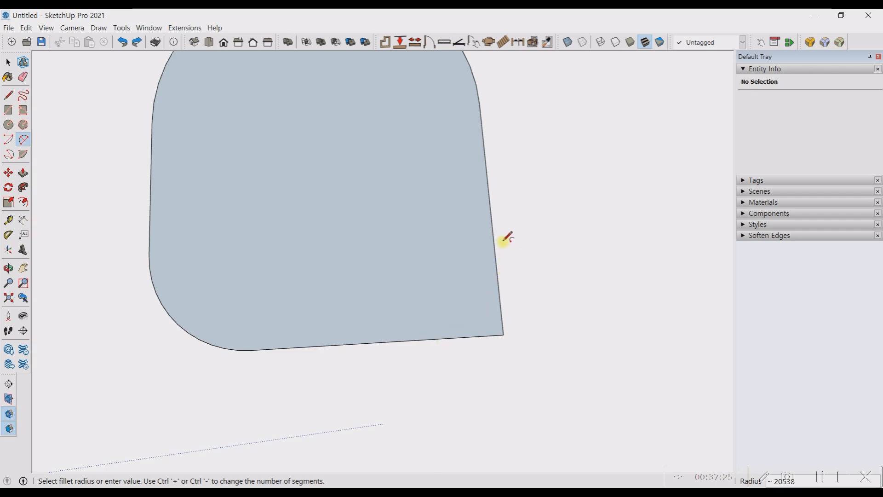
Round the remaining near-right corner with a tangent 2 Point Arc, trimming off the leftover corner.
{"action": "left_click", "coordinate": [490, 203]}
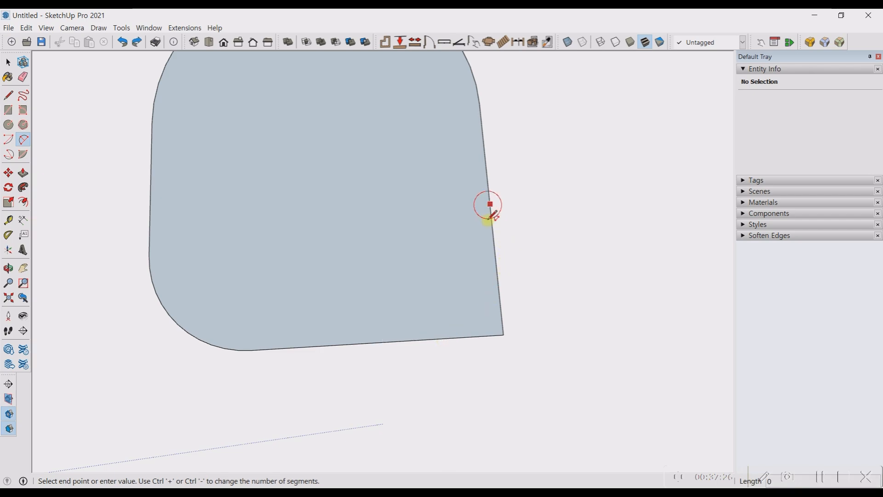
{"action": "left_click", "coordinate": [367, 343]}
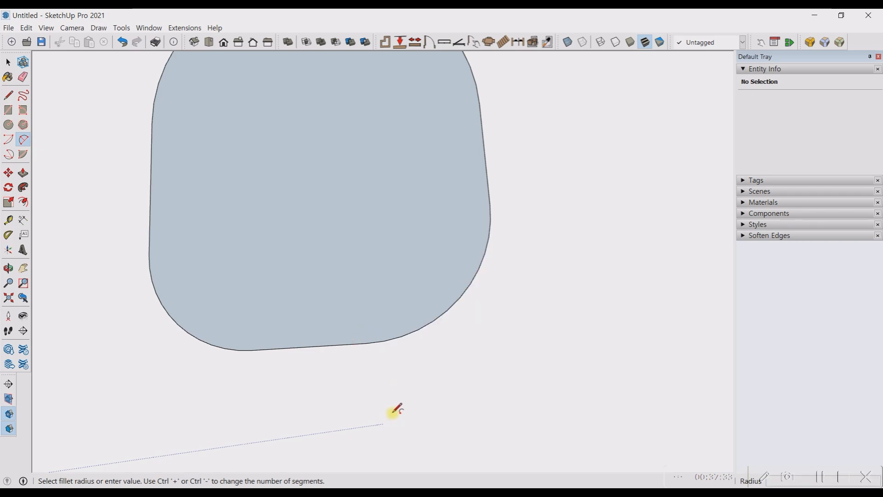
Draw a 2 Point Arc across the face between its two side edges, bulging about 26600 toward the near edge.
{"action": "scroll", "coordinate": [433, 333], "scroll_direction": "down", "scroll_amount": 3}
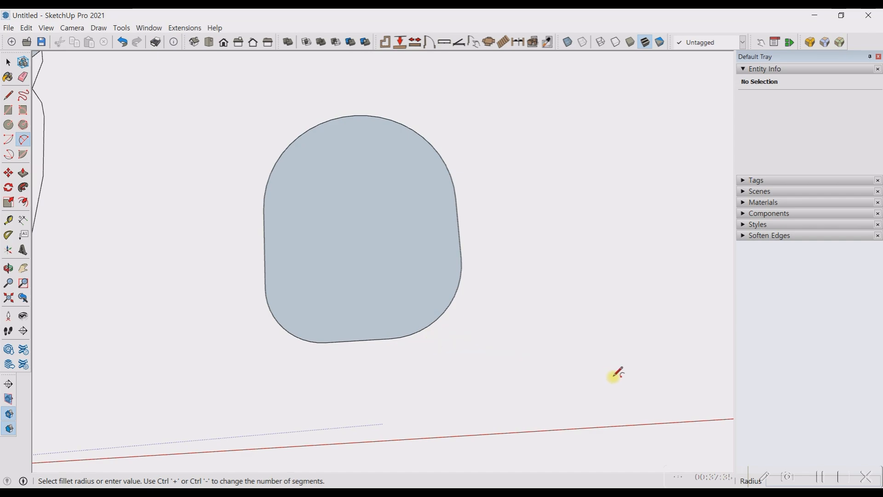
{"action": "left_click", "coordinate": [264, 219]}
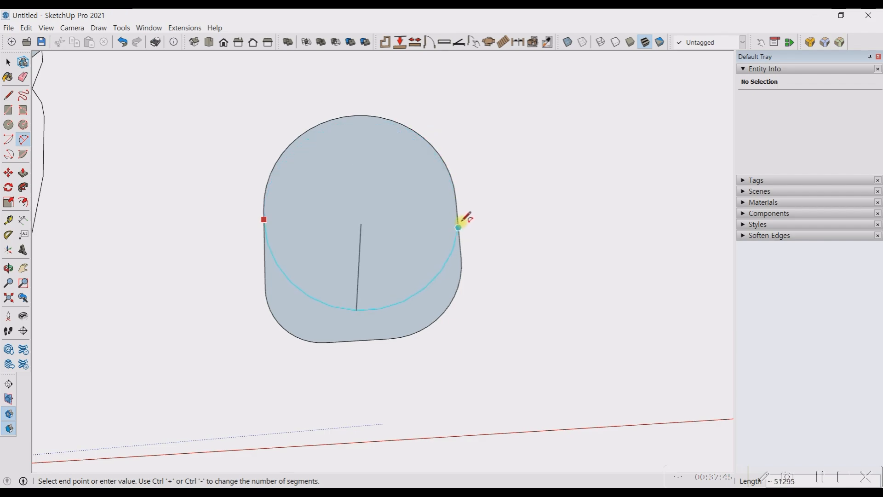
{"action": "left_click", "coordinate": [456, 206]}
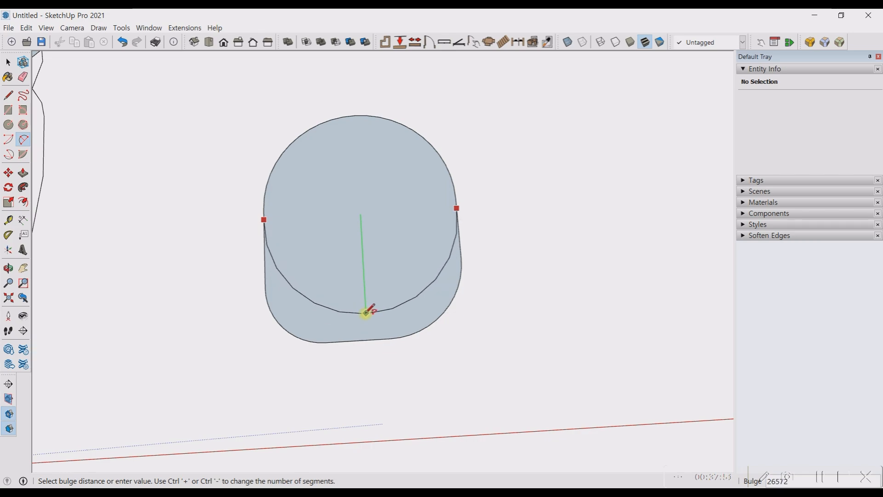
{"action": "left_click", "coordinate": [367, 312]}
Draw a 3 Point Arc of about 252.5 degrees on the ground, away from the rounded face on its far side.
{"action": "middle_click_drag", "start_coordinate": [477, 384], "coordinate": [244, 280]}
{"action": "scroll", "coordinate": [398, 373], "scroll_direction": "down", "scroll_amount": 4}
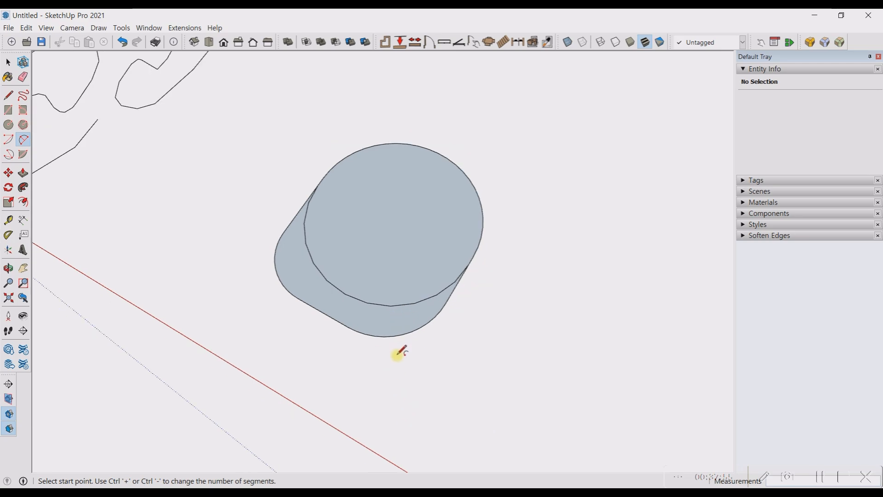
{"action": "middle_click_drag", "start_coordinate": [306, 319], "coordinate": [394, 329]}
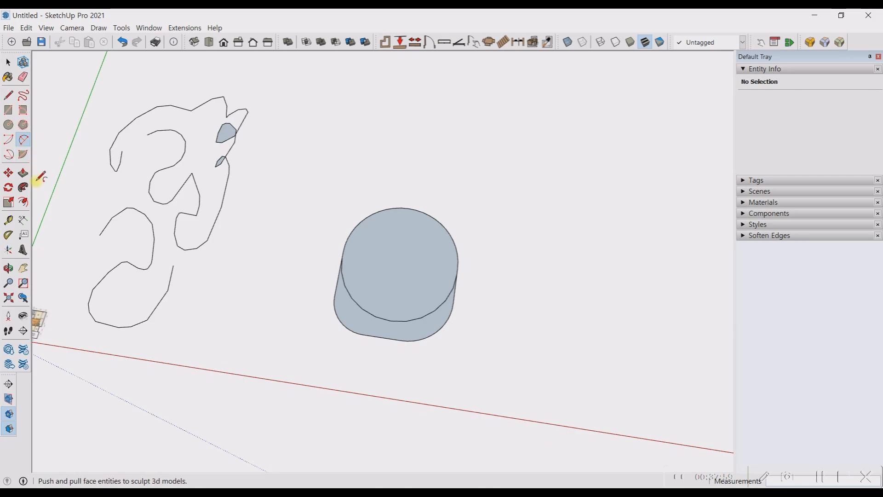
{"action": "left_click", "coordinate": [9, 155]}
{"action": "scroll", "coordinate": [296, 256], "scroll_direction": "down", "scroll_amount": 3}
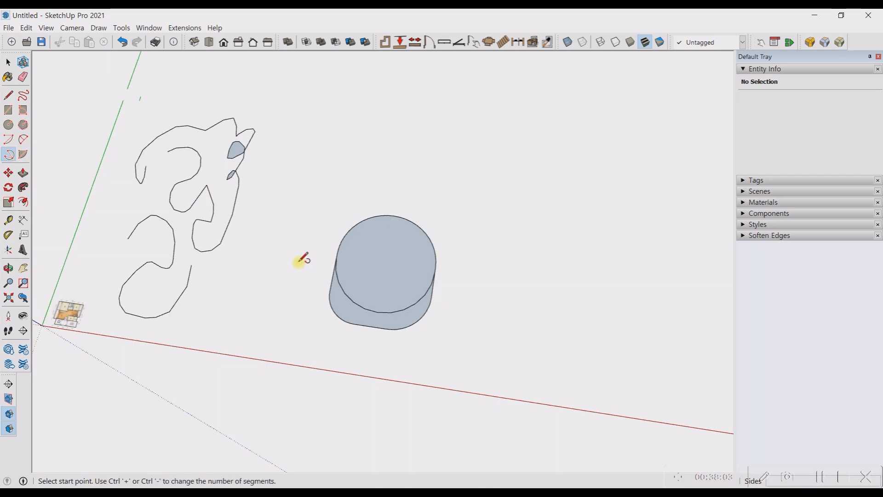
{"action": "left_click", "coordinate": [503, 173]}
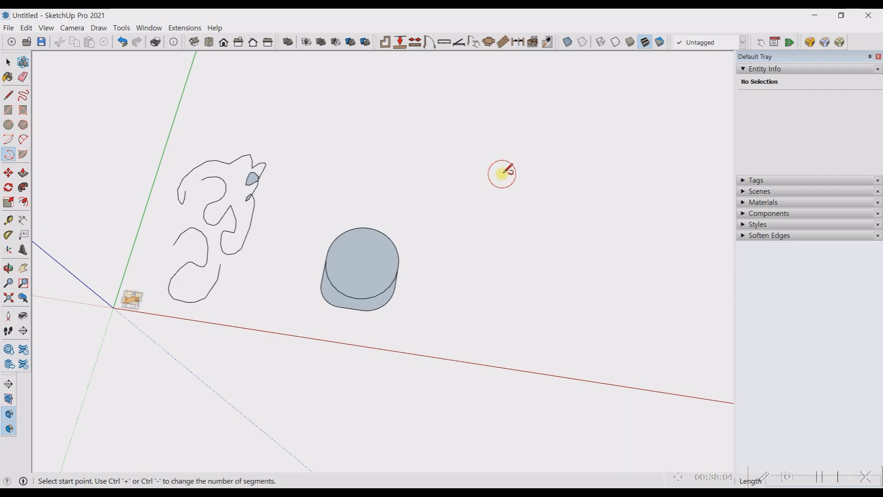
{"action": "left_click", "coordinate": [566, 182]}
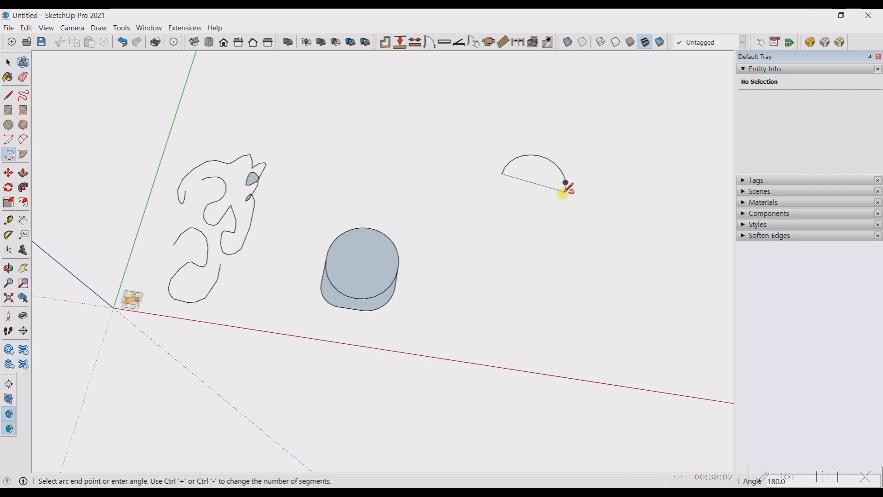
{"action": "left_click", "coordinate": [529, 218]}
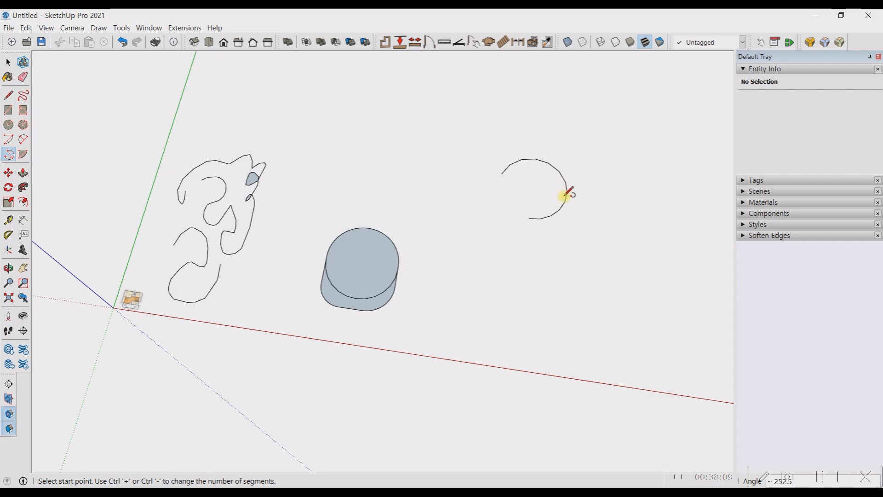
Draw a second 3 Point Arc of about 304 degrees, a nearly closed circle beyond the first one.
{"action": "left_click", "coordinate": [546, 106]}
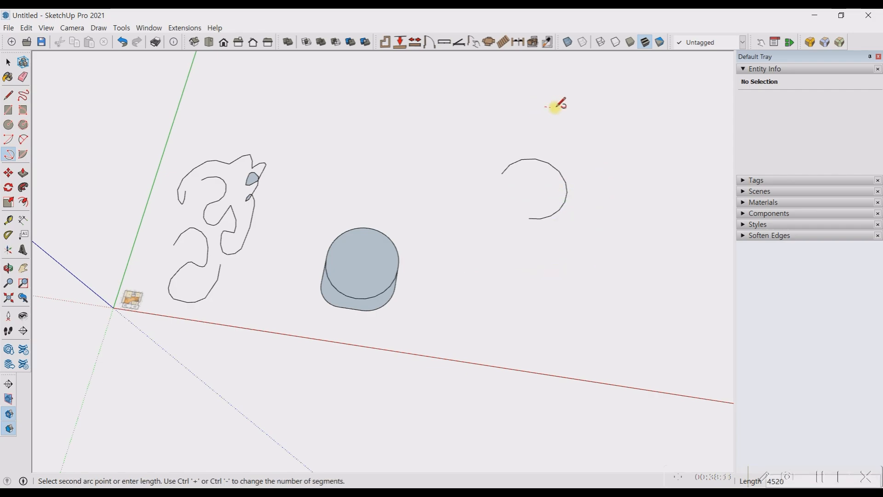
{"action": "left_click", "coordinate": [596, 113]}
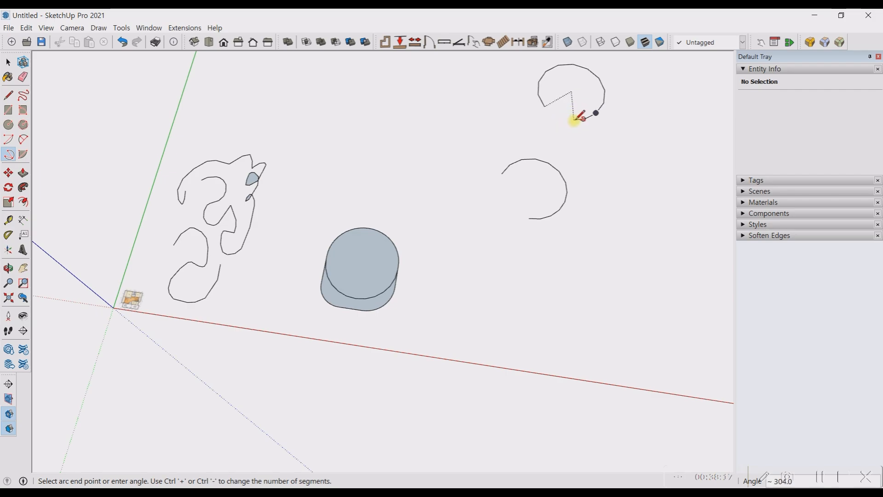
{"action": "left_click", "coordinate": [575, 119]}
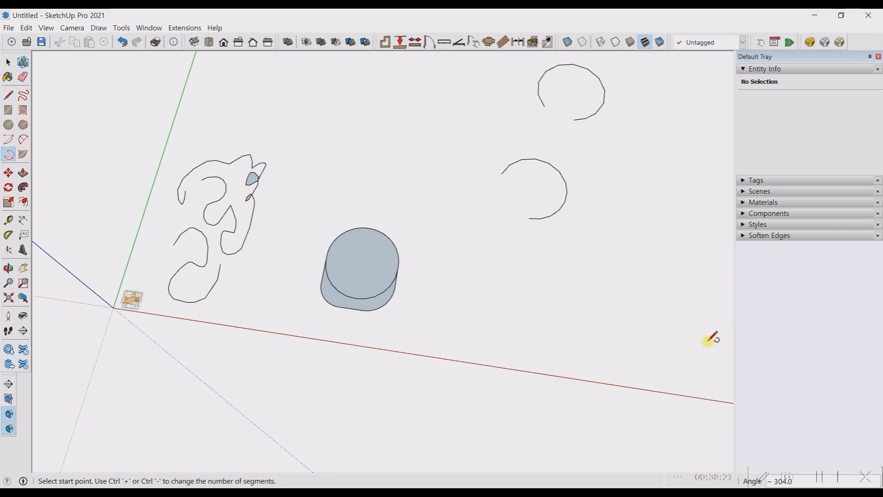
Draw a wide, shallow 3 Point Arc with a 90-degree angle on the open ground beside the two nearly closed arcs.
{"action": "scroll", "coordinate": [345, 290], "scroll_direction": "down", "scroll_amount": 4}
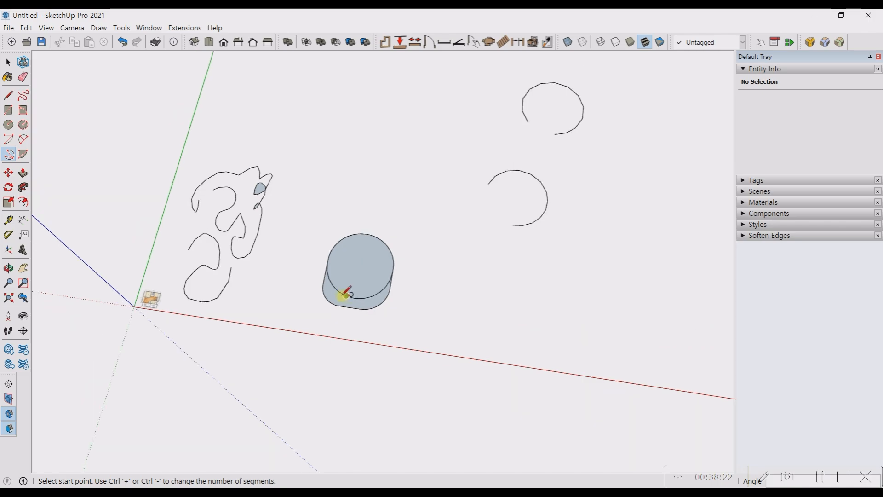
{"action": "left_click", "coordinate": [545, 193]}
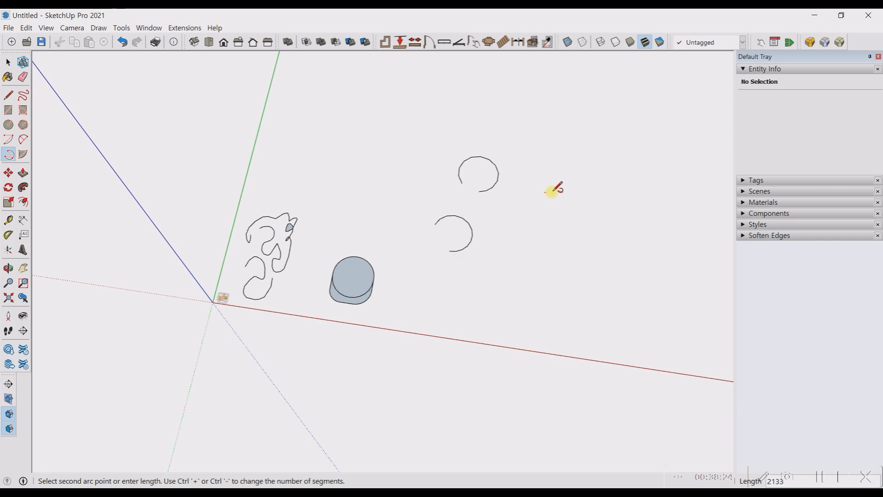
{"action": "left_click", "coordinate": [607, 200]}
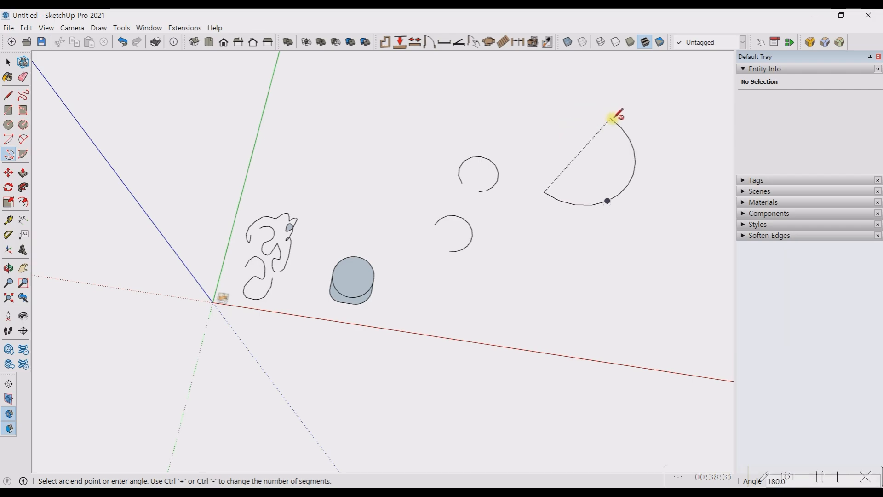
{"action": "left_click", "coordinate": [660, 164]}
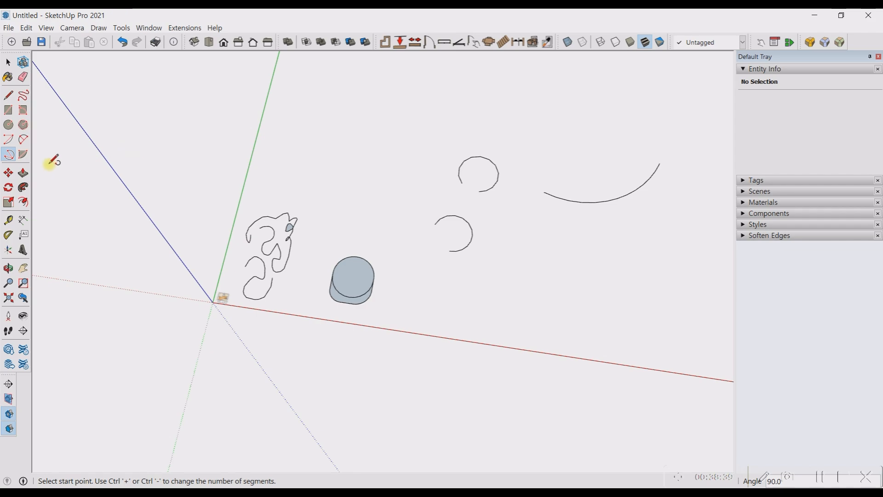
Draw a quarter-circle Pie shape beyond the wide arc, with its first radius parallel to the red axis.
{"action": "left_click", "coordinate": [24, 155]}
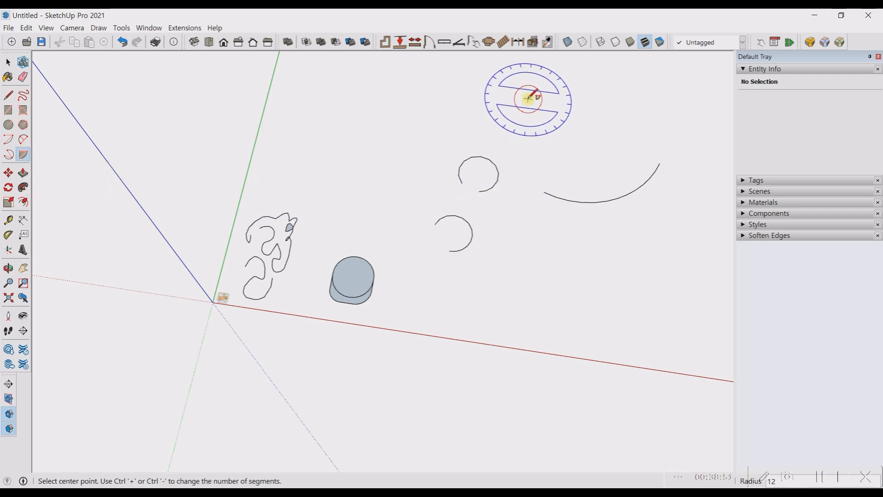
{"action": "left_click", "coordinate": [528, 99]}
{"action": "left_click", "coordinate": [628, 111]}
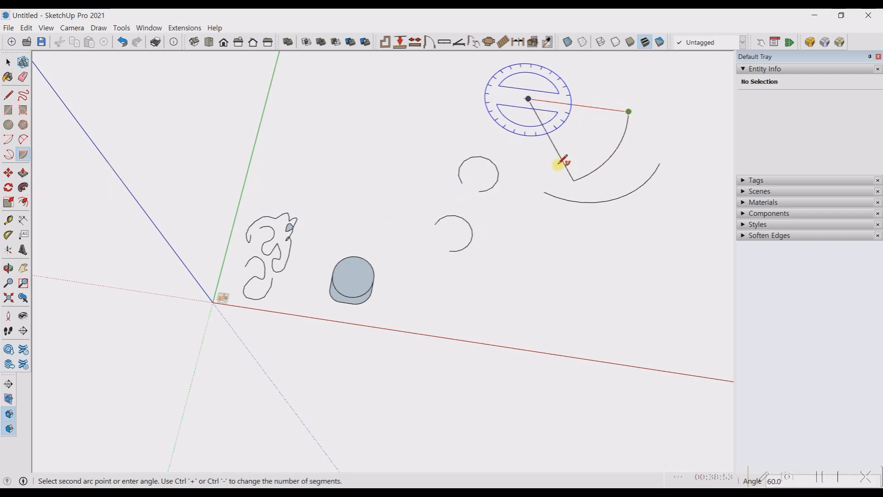
{"action": "left_click", "coordinate": [524, 173]}
{"action": "left_click", "coordinate": [523, 168]}
{"action": "scroll", "coordinate": [299, 280], "scroll_direction": "down", "scroll_amount": 4}
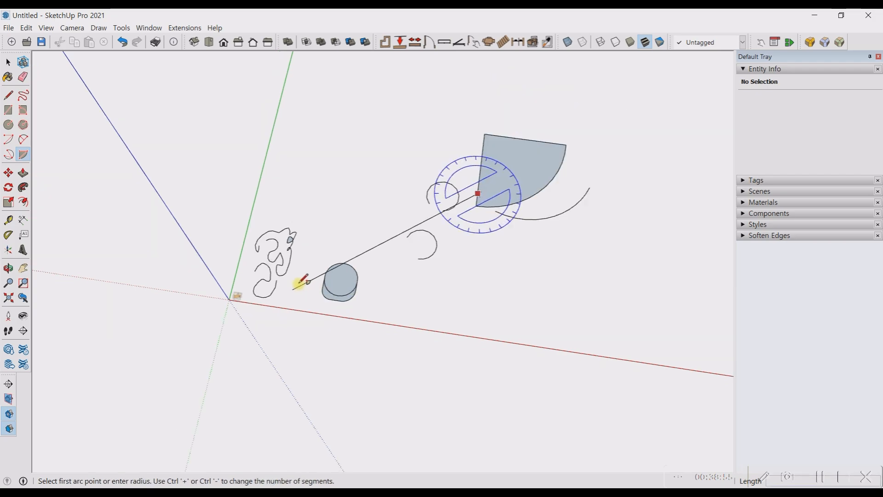
{"action": "scroll", "coordinate": [414, 253], "scroll_direction": "down", "scroll_amount": 3}
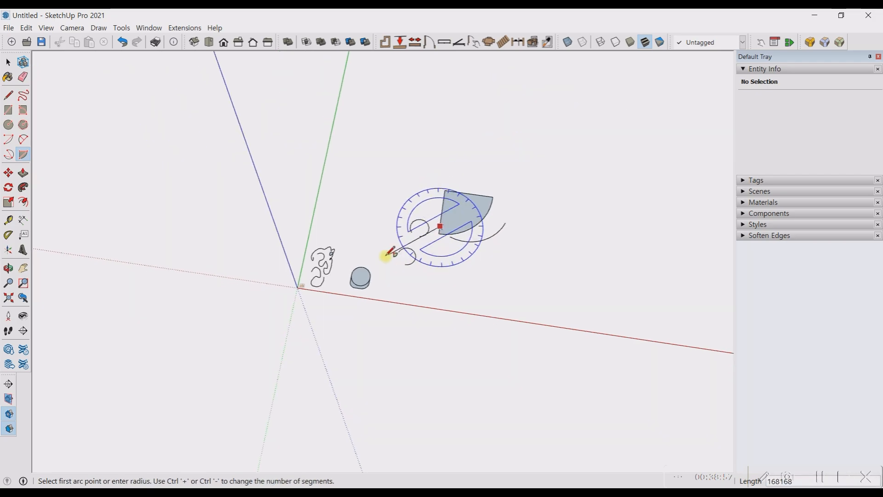
{"action": "key", "text": "Escape"}
Draw a second, larger quarter-circle Pie farther from the origin than the first one, starting parallel to the red axis.
{"action": "left_click", "coordinate": [517, 138]}
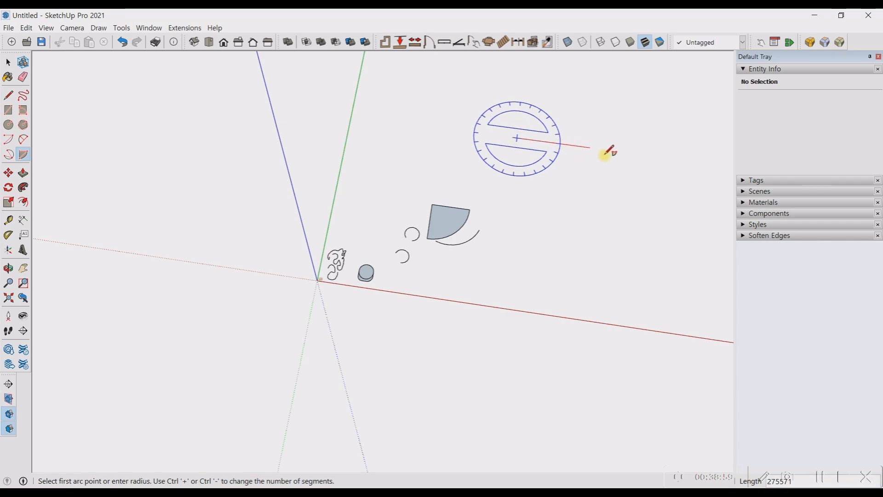
{"action": "left_click", "coordinate": [610, 150]}
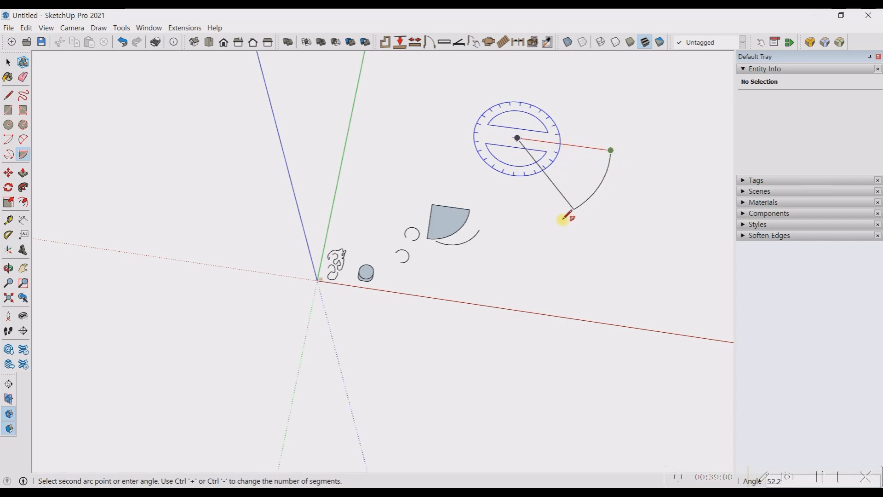
{"action": "left_click", "coordinate": [510, 210]}
Draw a third, still larger Pie of 90 degrees beyond the second one, between the red and green axis directions.
{"action": "scroll", "coordinate": [476, 299], "scroll_direction": "down", "scroll_amount": 2}
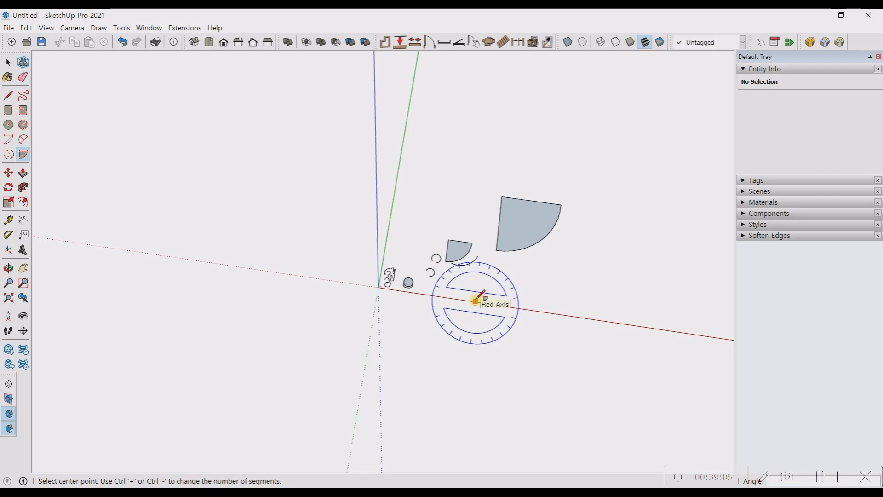
{"action": "scroll", "coordinate": [443, 354], "scroll_direction": "down", "scroll_amount": 2}
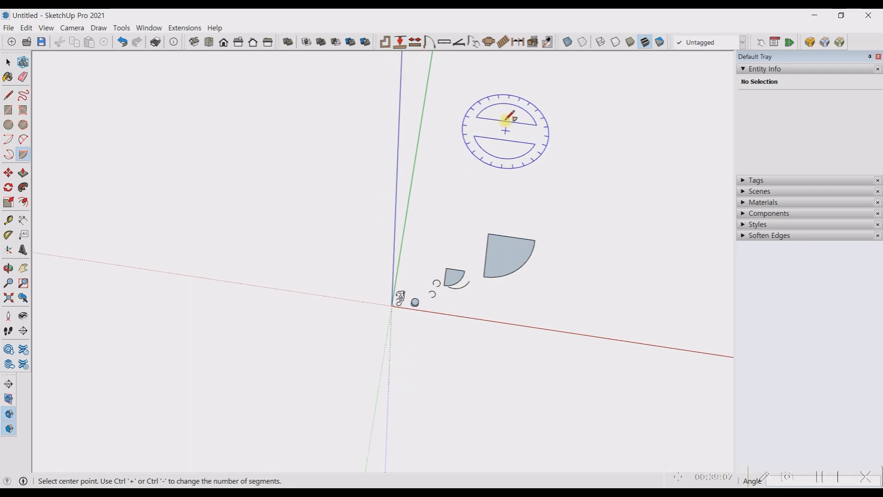
{"action": "left_click", "coordinate": [505, 119]}
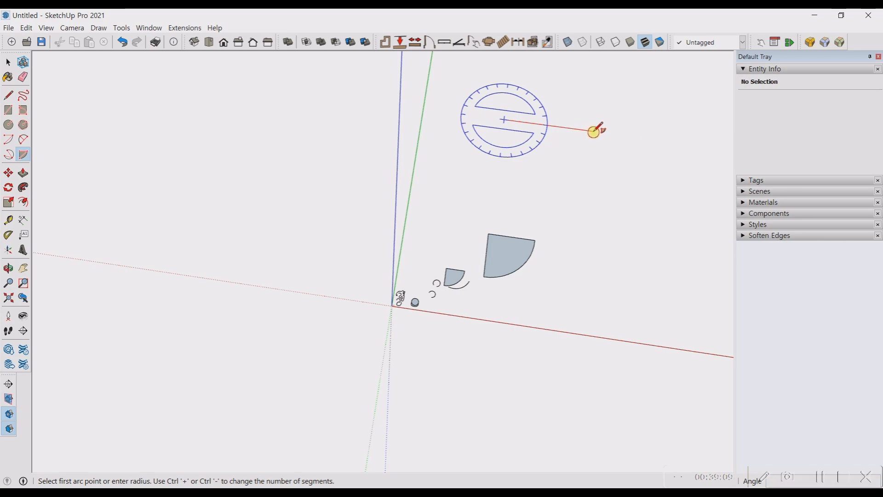
{"action": "left_click", "coordinate": [594, 130]}
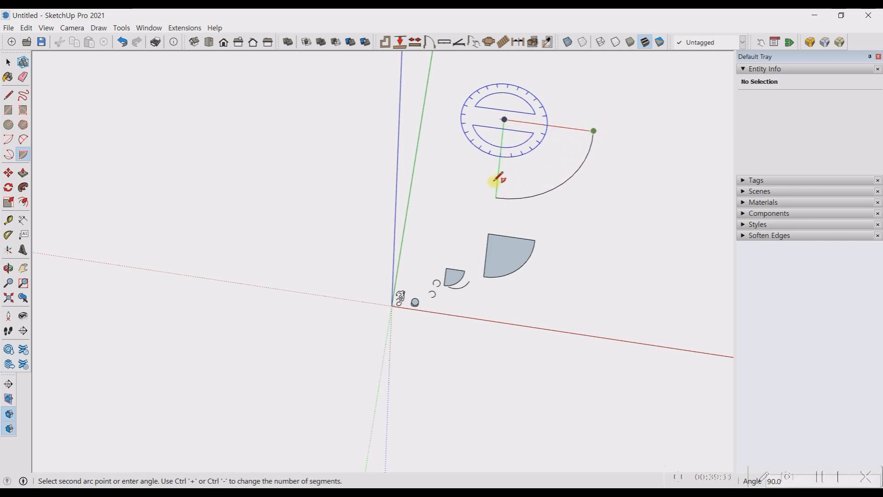
{"action": "left_click", "coordinate": [494, 180]}
Draw a fourth Pie of about 94.7 degrees, larger than the third and farther out along the red axis direction.
{"action": "scroll", "coordinate": [292, 221], "scroll_direction": "down", "scroll_amount": 2}
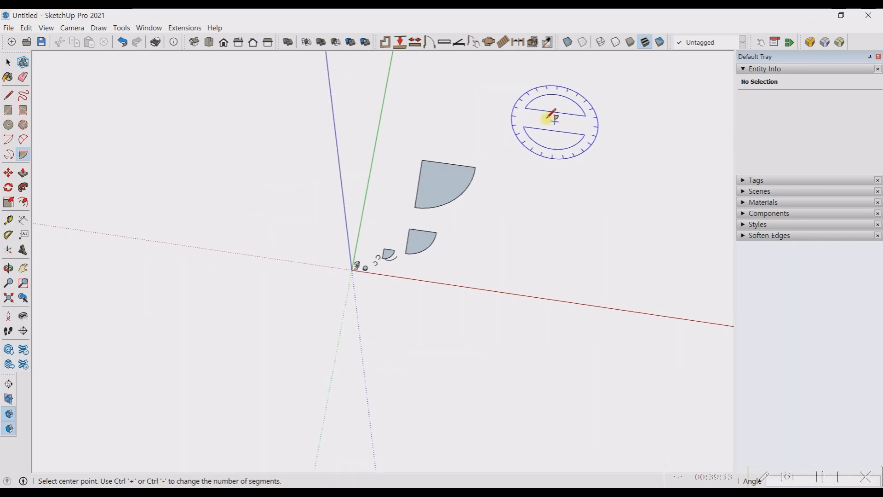
{"action": "left_click", "coordinate": [546, 119]}
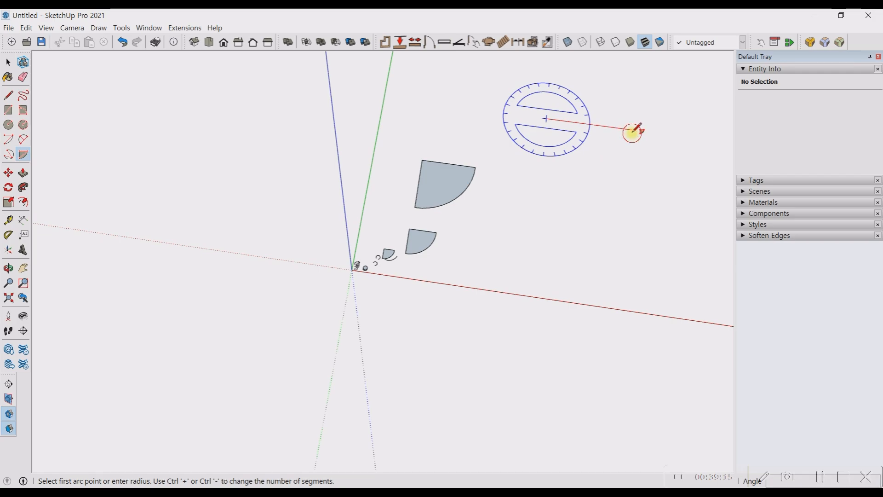
{"action": "left_click", "coordinate": [633, 129]}
{"action": "left_click", "coordinate": [534, 189]}
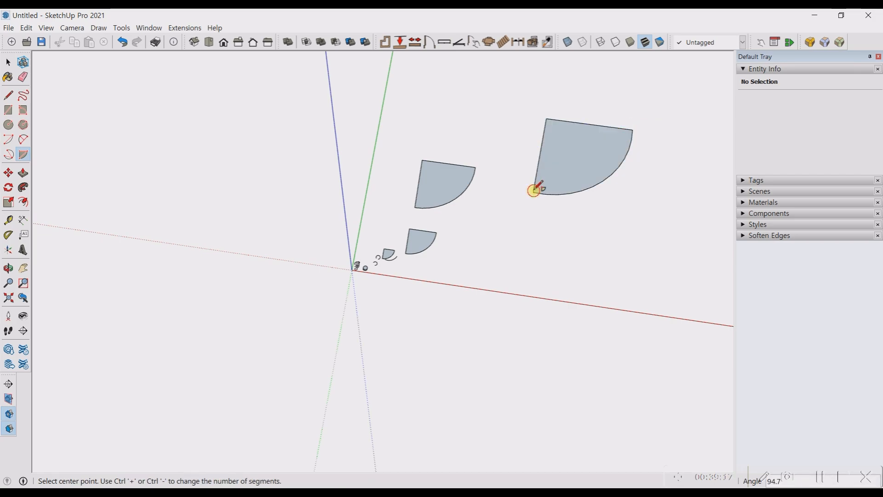
Draw a fifth and largest Pie beyond the others, starting parallel to the red axis and spanning 135 degrees.
{"action": "scroll", "coordinate": [207, 307], "scroll_direction": "down", "scroll_amount": 4}
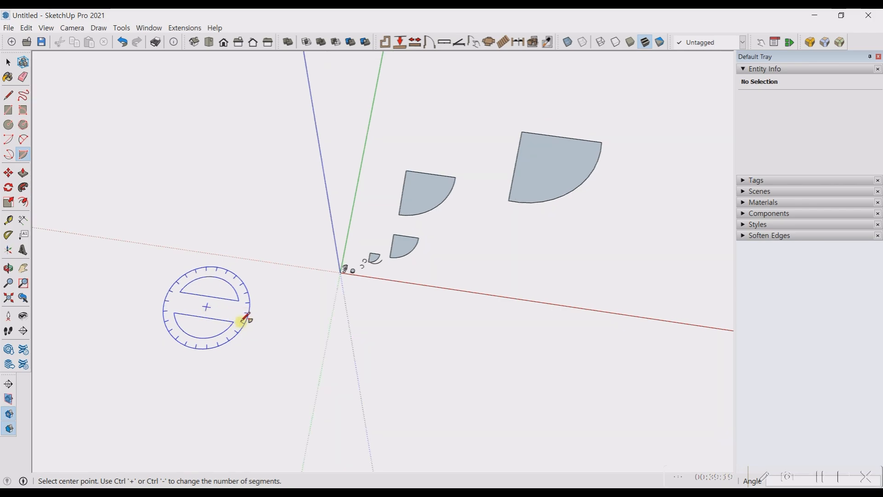
{"action": "scroll", "coordinate": [430, 234], "scroll_direction": "up", "scroll_amount": 4}
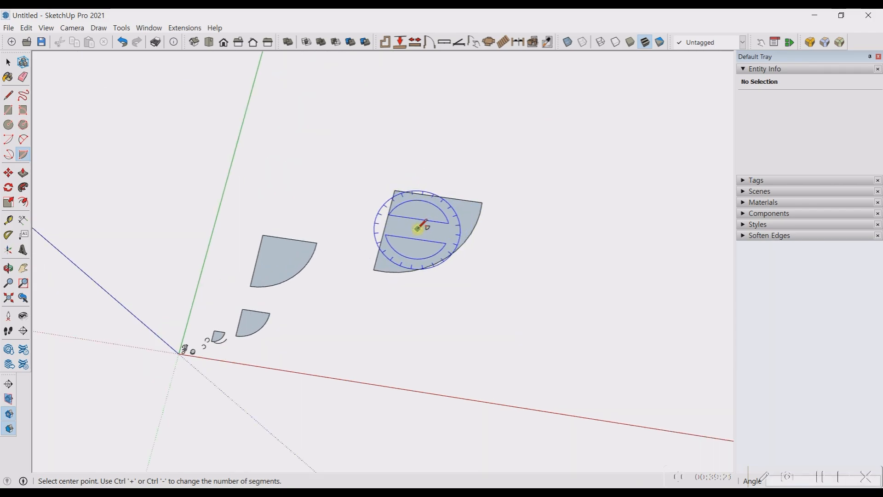
{"action": "scroll", "coordinate": [428, 342], "scroll_direction": "down", "scroll_amount": 3}
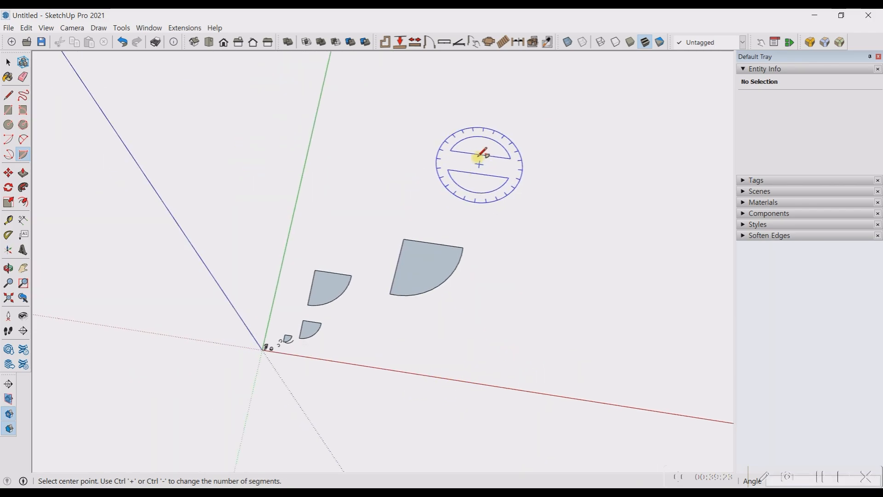
{"action": "left_click", "coordinate": [473, 151]}
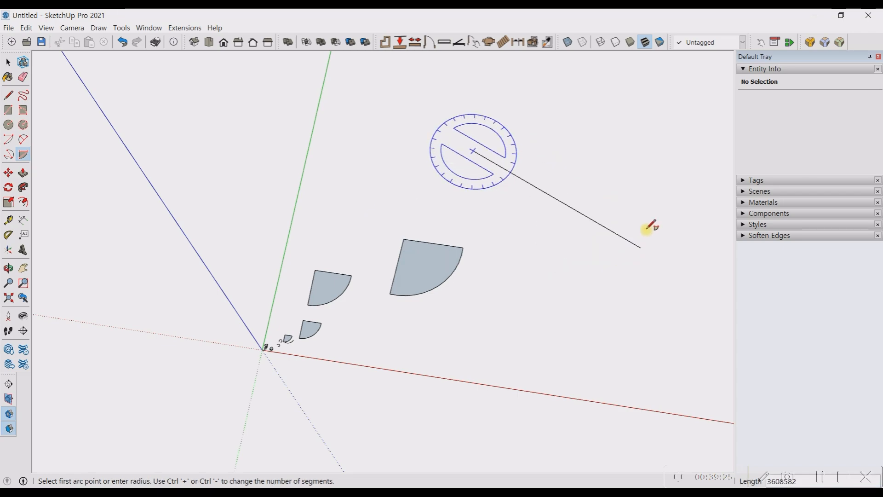
{"action": "key", "text": "Escape"}
{"action": "left_click", "coordinate": [481, 118]}
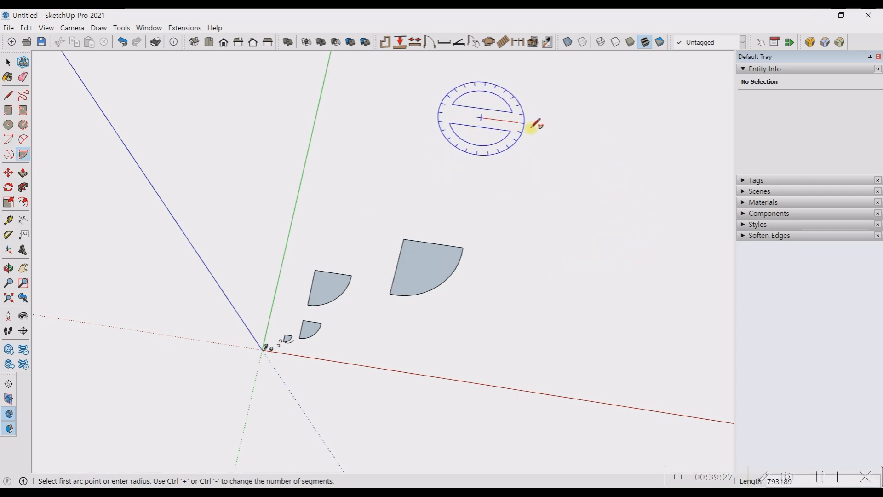
{"action": "left_click", "coordinate": [598, 132]}
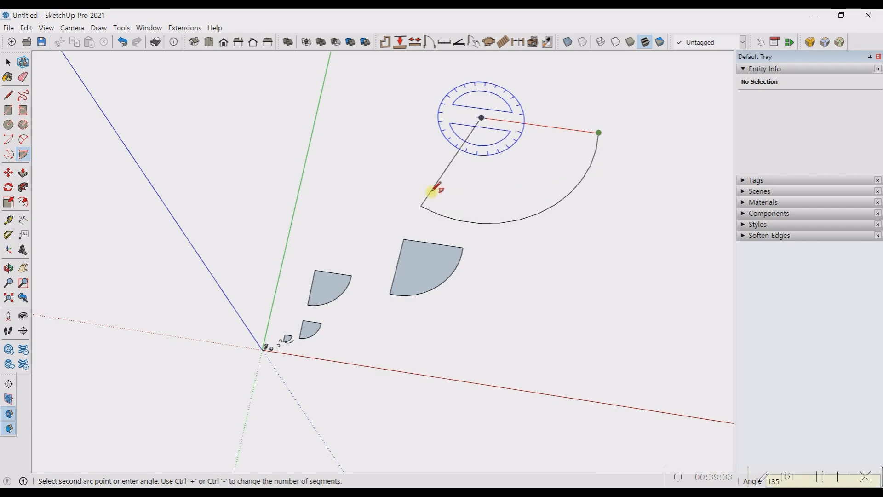
{"action": "left_click", "coordinate": [432, 190]}
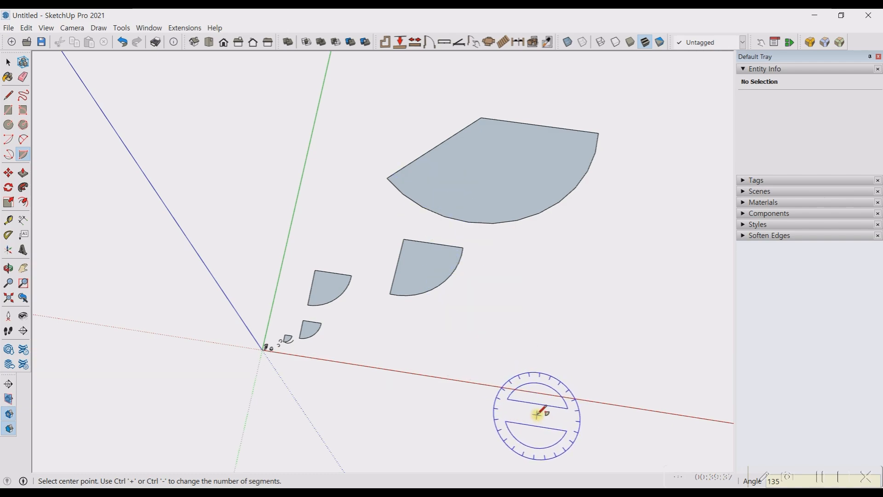
{"action": "scroll", "coordinate": [459, 326], "scroll_direction": "down", "scroll_amount": 2}
{"action": "scroll", "coordinate": [502, 324], "scroll_direction": "up", "scroll_amount": 1}
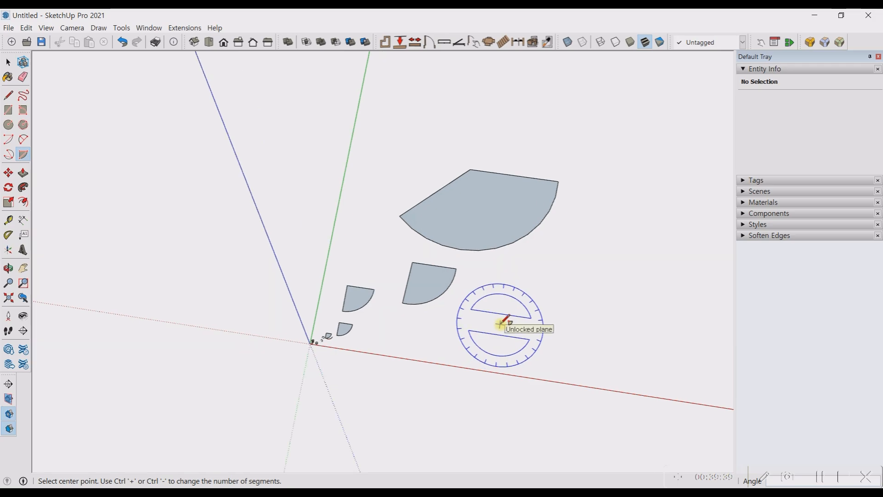
{"action": "scroll", "coordinate": [375, 225], "scroll_direction": "down", "scroll_amount": 1}
{"action": "scroll", "coordinate": [432, 248], "scroll_direction": "down", "scroll_amount": 2}
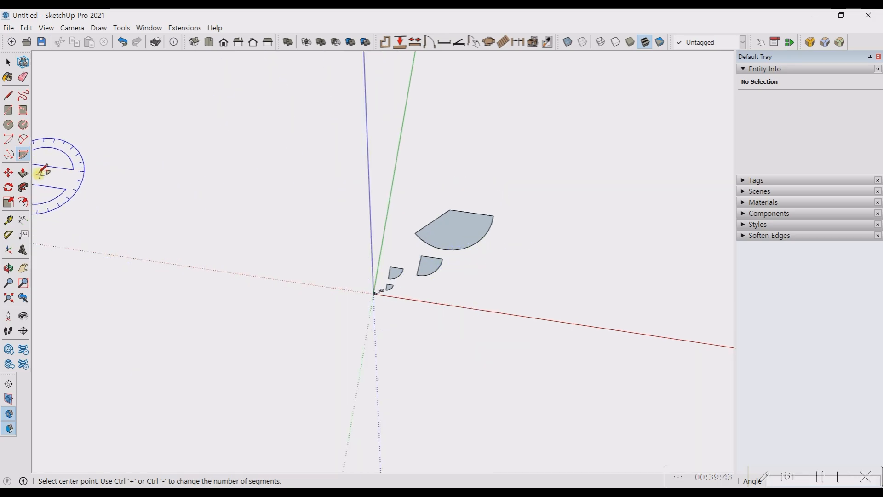
Select all the drawn shapes, including the Pies and the small shapes near the origin, and delete them.
{"action": "left_click", "coordinate": [9, 174]}
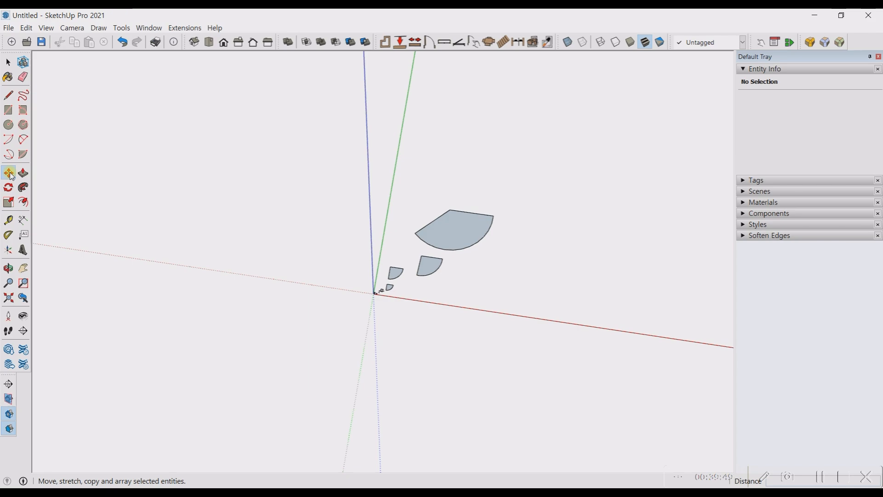
{"action": "scroll", "coordinate": [457, 235], "scroll_direction": "up", "scroll_amount": 4}
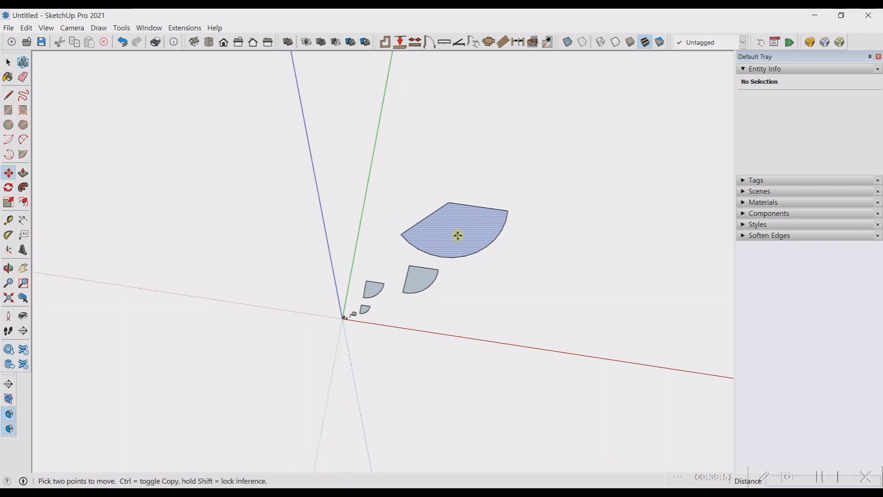
{"action": "left_click", "coordinate": [458, 238]}
{"action": "key", "text": "space"}
{"action": "double_click", "coordinate": [401, 234]}
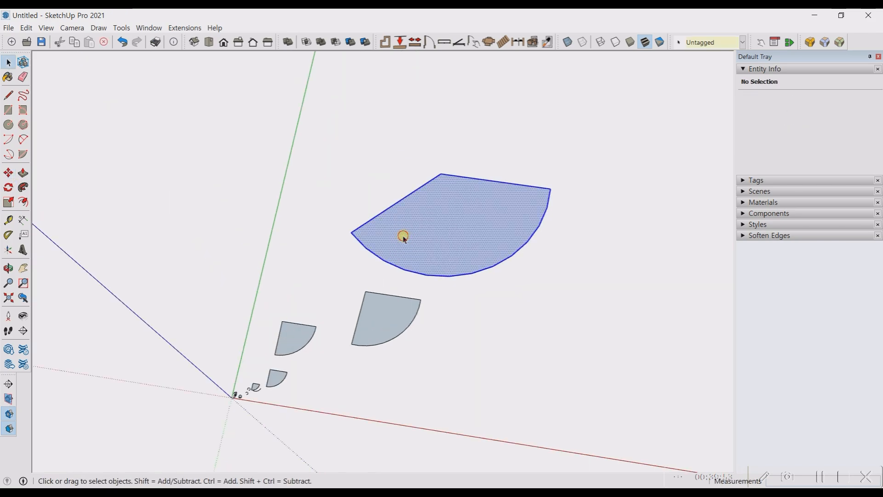
{"action": "scroll", "coordinate": [388, 385], "scroll_direction": "down", "scroll_amount": 2}
{"action": "scroll", "coordinate": [312, 376], "scroll_direction": "up", "scroll_amount": 3}
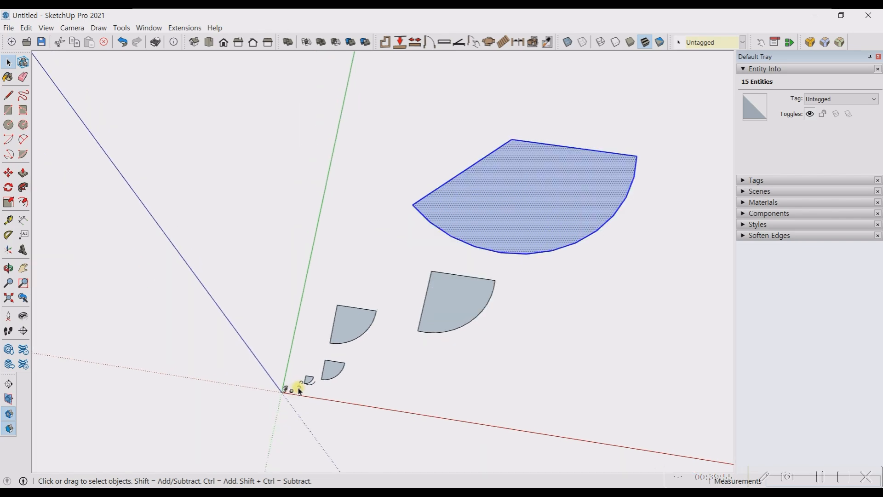
{"action": "scroll", "coordinate": [298, 389], "scroll_direction": "down", "scroll_amount": 2}
{"action": "left_click_drag", "start_coordinate": [181, 216], "coordinate": [516, 441]}
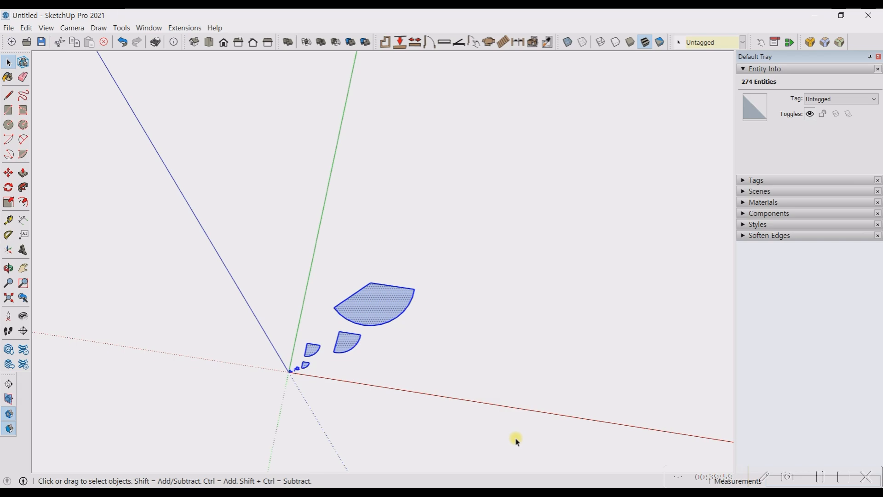
{"action": "key", "text": "Delete"}
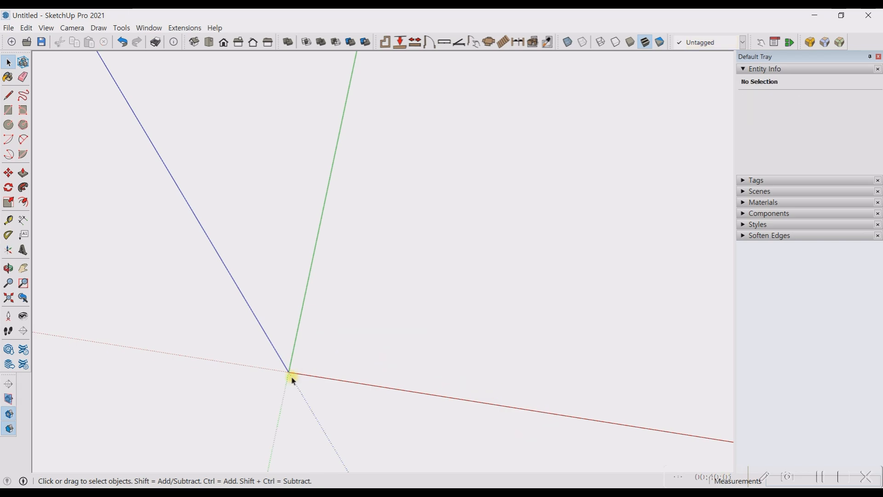
Draw a 1000 by 1000 mm Rectangle on the ground near the origin, between the red and green axes.
{"action": "scroll", "coordinate": [292, 378], "scroll_direction": "up", "scroll_amount": 10}
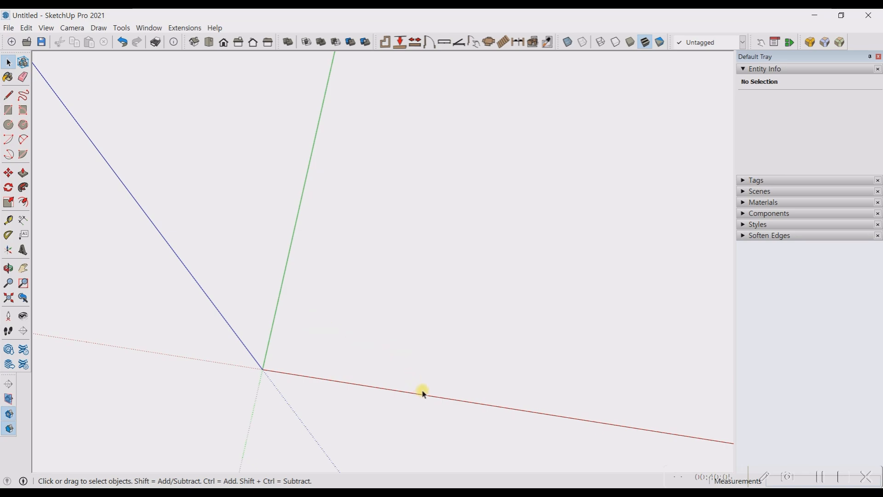
{"action": "key", "text": "r"}
{"action": "left_click", "coordinate": [338, 295]}
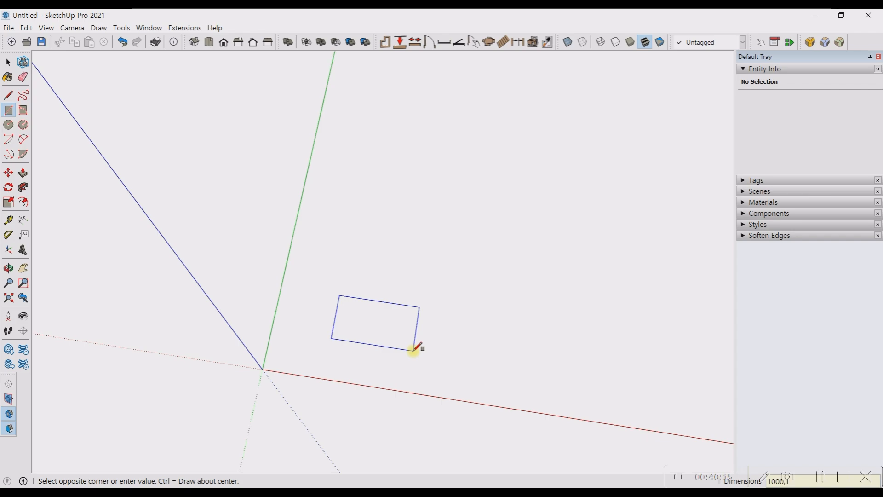
{"action": "key", "text": "Escape"}
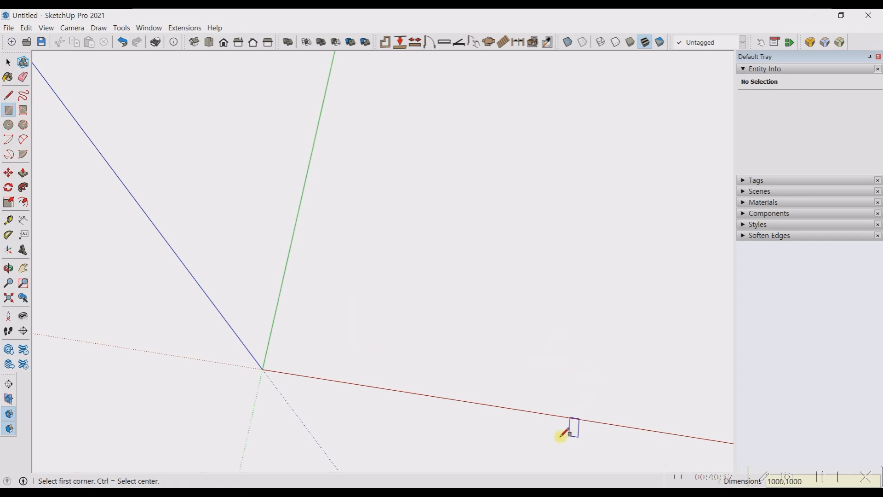
Fit the whole model in view and examine the square from farther out and from a lower angle.
{"action": "scroll", "coordinate": [282, 327], "scroll_direction": "down", "scroll_amount": 3}
{"action": "scroll", "coordinate": [252, 340], "scroll_direction": "down", "scroll_amount": 4}
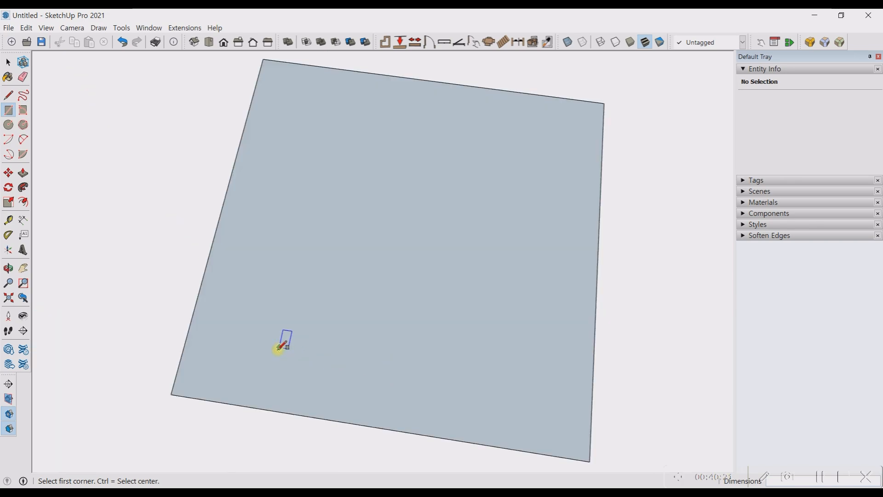
{"action": "scroll", "coordinate": [283, 351], "scroll_direction": "down", "scroll_amount": 3}
{"action": "scroll", "coordinate": [305, 329], "scroll_direction": "down", "scroll_amount": 2}
{"action": "key", "text": "ctrl+z"}
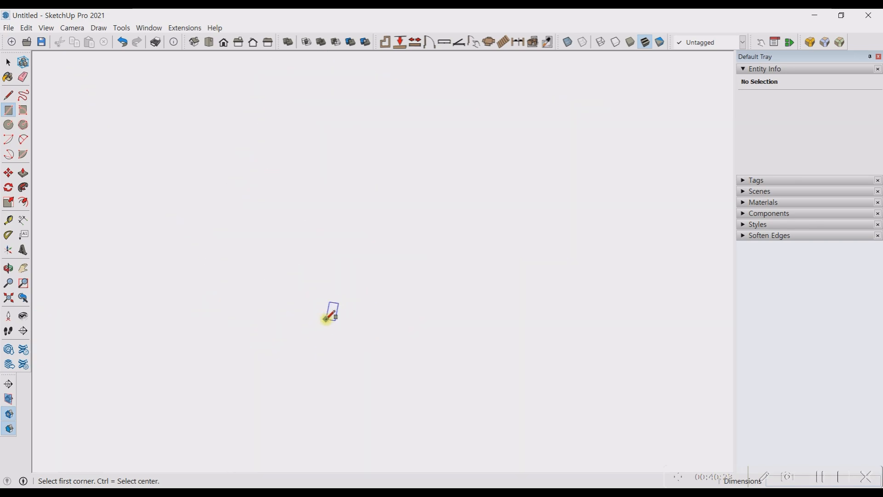
{"action": "scroll", "coordinate": [328, 325], "scroll_direction": "down", "scroll_amount": 8}
{"action": "key", "text": "space"}
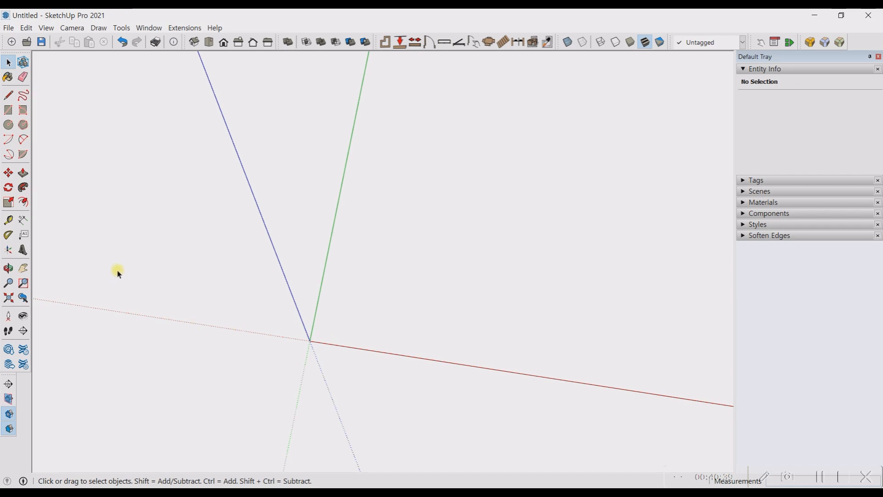
{"action": "left_click", "coordinate": [9, 300]}
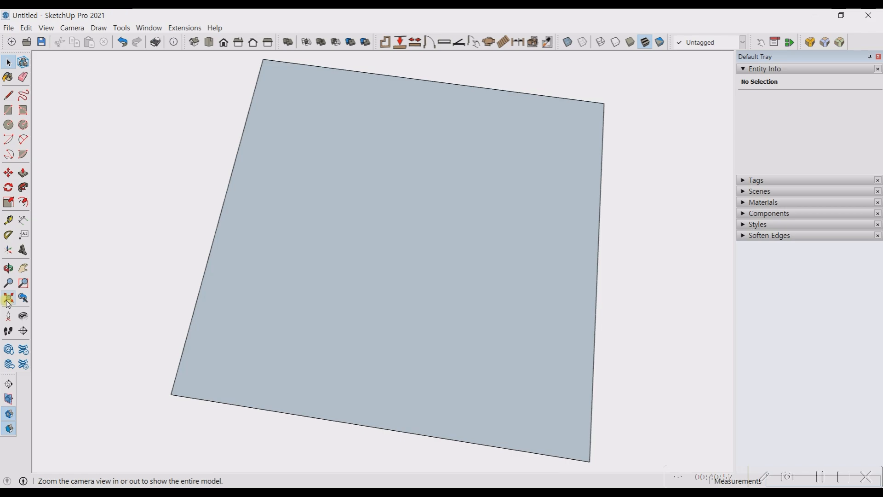
{"action": "scroll", "coordinate": [173, 184], "scroll_direction": "down", "scroll_amount": 3}
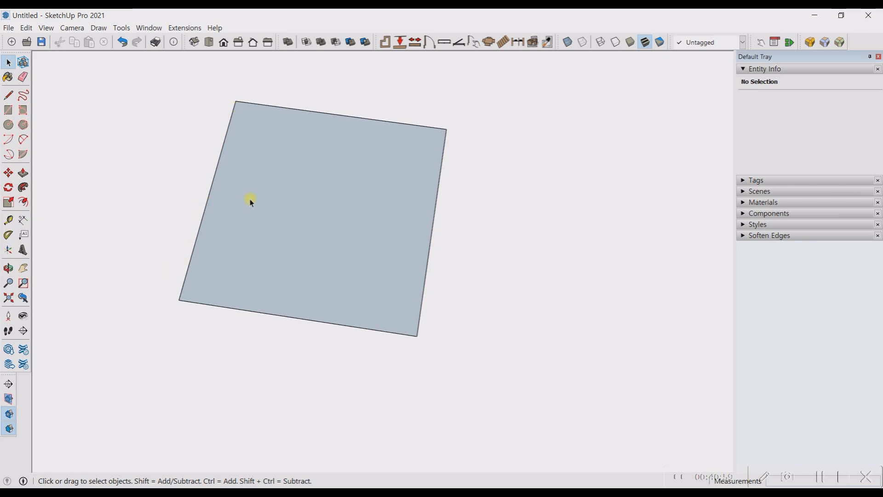
{"action": "scroll", "coordinate": [335, 301], "scroll_direction": "down", "scroll_amount": 3}
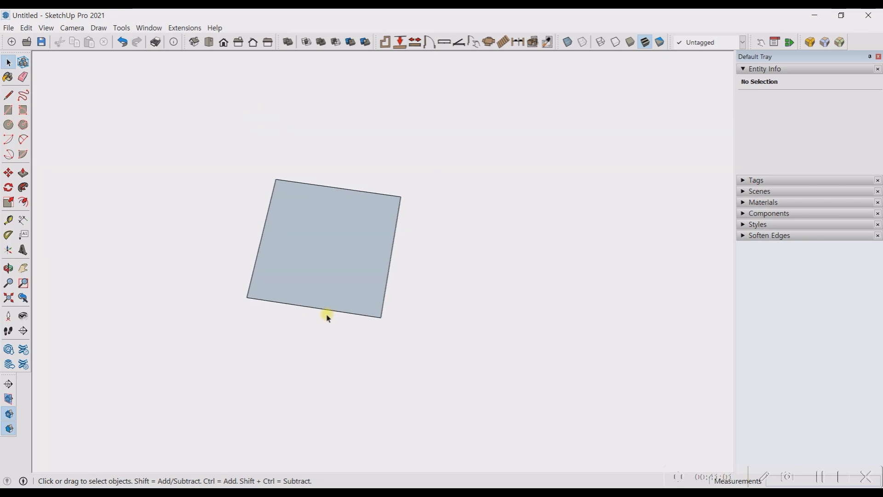
{"action": "middle_click_drag", "start_coordinate": [326, 315], "coordinate": [359, 209]}
{"action": "scroll", "coordinate": [309, 323], "scroll_direction": "up", "scroll_amount": 4}
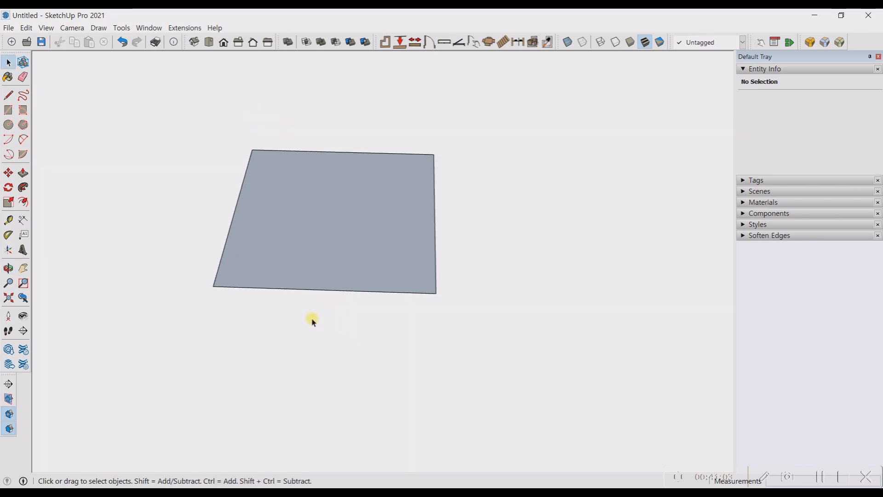
{"action": "scroll", "coordinate": [331, 323], "scroll_direction": "down", "scroll_amount": 1}
Select the square face and raise it 1000 mm with Push/Pull.
{"action": "key", "text": "p"}
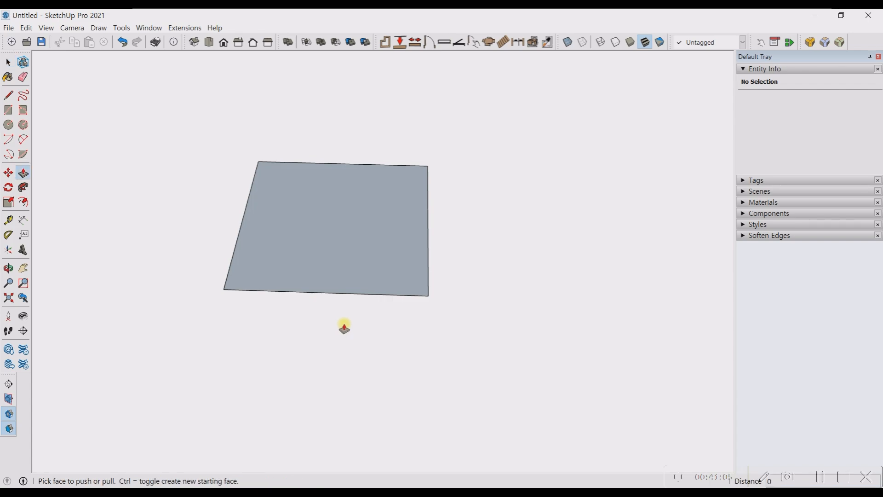
{"action": "left_click", "coordinate": [28, 175]}
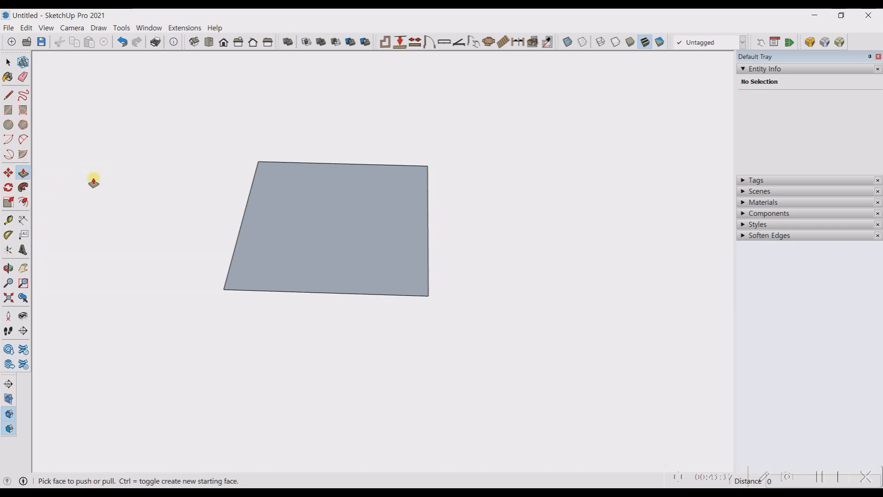
{"action": "key", "text": "space"}
{"action": "left_click", "coordinate": [308, 227]}
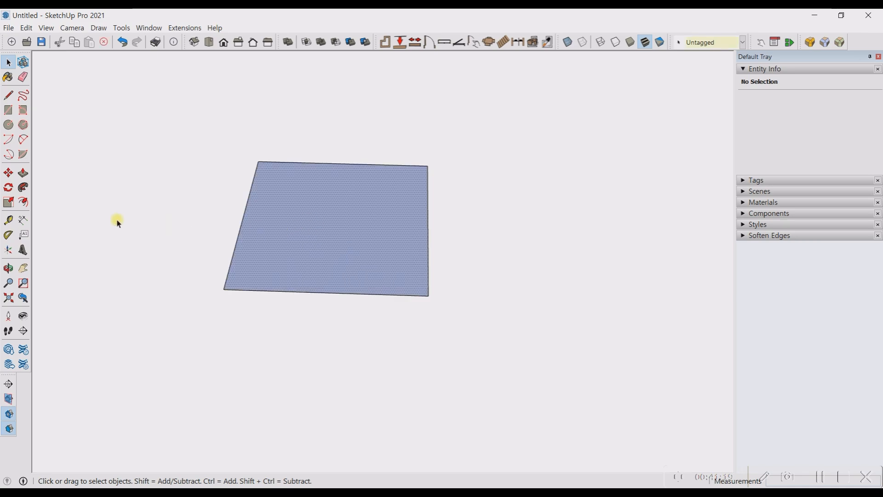
{"action": "key", "text": "p"}
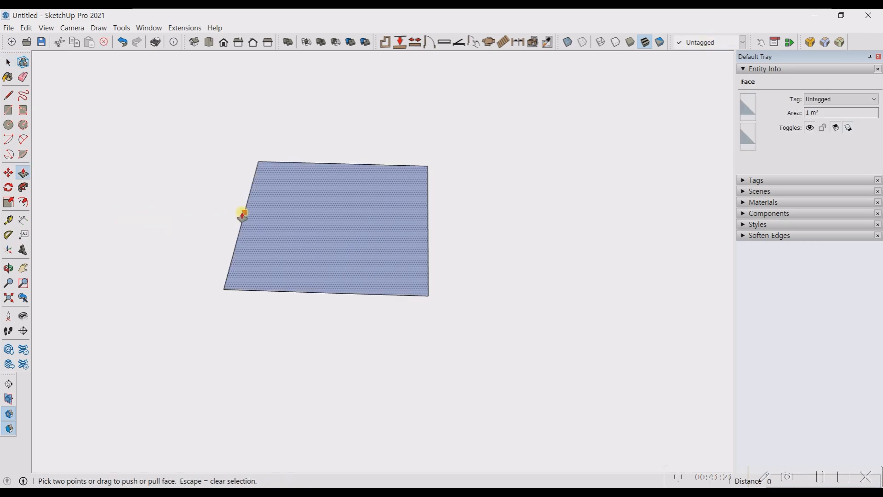
{"action": "left_click", "coordinate": [259, 211]}
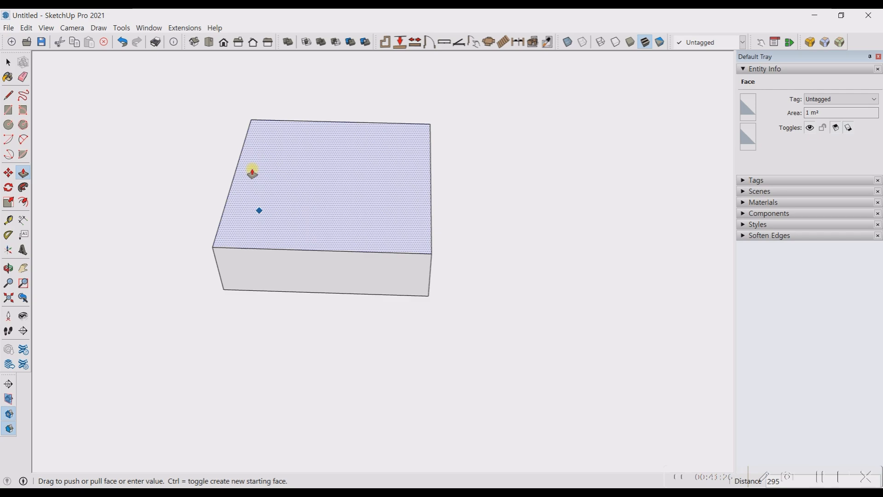
{"action": "type", "text": "1000"}
{"action": "key", "text": "Return"}
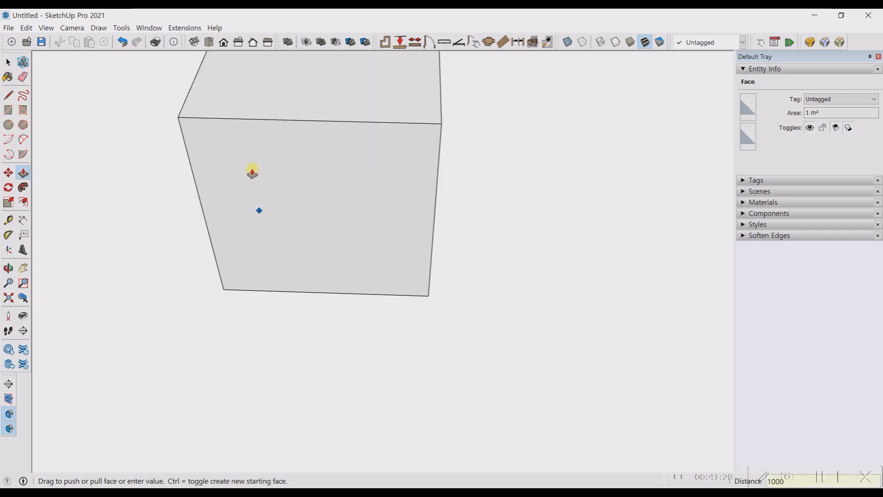
Inspect the extruded box from the side and undo the last Push/Pull.
{"action": "scroll", "coordinate": [393, 396], "scroll_direction": "down", "scroll_amount": 2}
{"action": "middle_click_drag", "start_coordinate": [414, 439], "coordinate": [379, 340]}
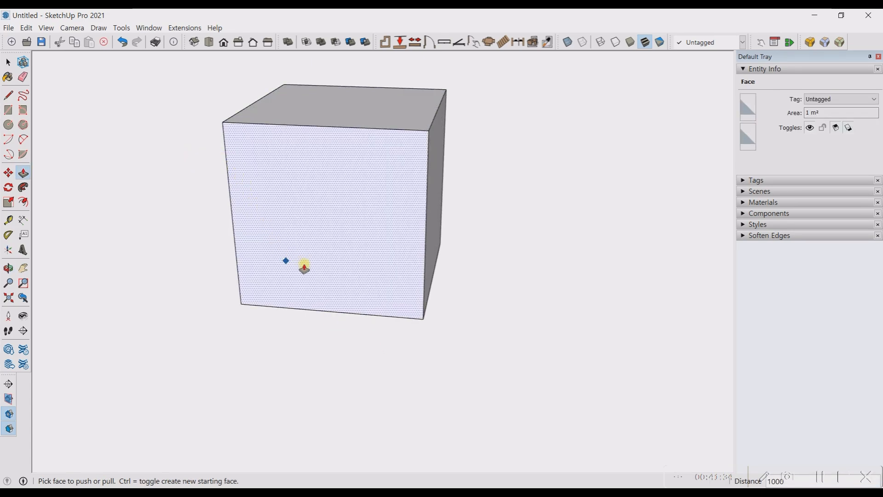
{"action": "key", "text": "ctrl+z"}
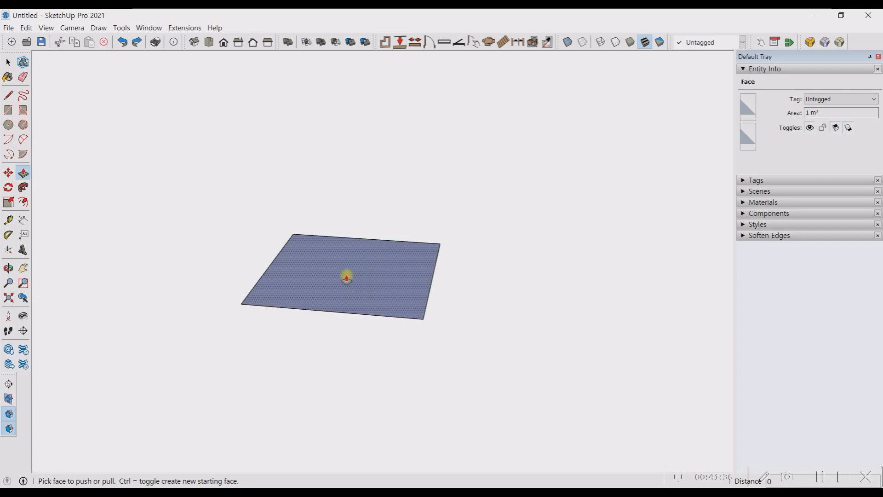
Push/Pull the square face upward by 1000 mm to form a cube.
{"action": "left_click", "coordinate": [346, 276]}
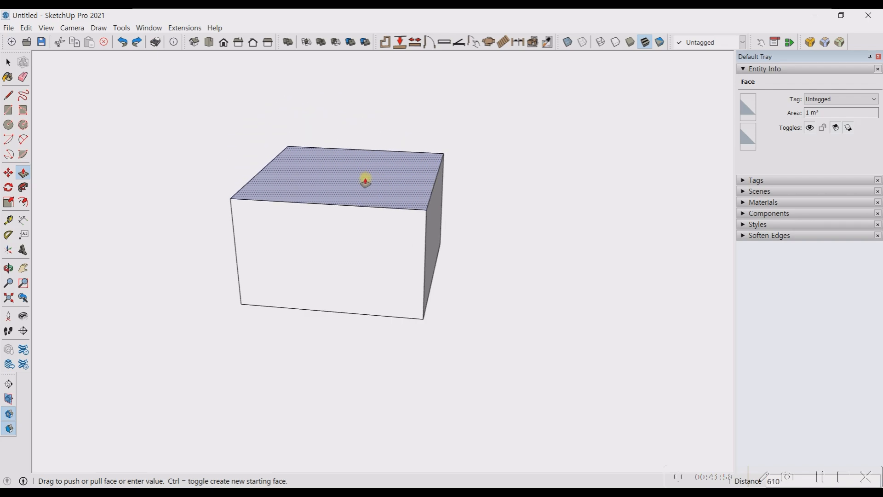
{"action": "type", "text": "1"}
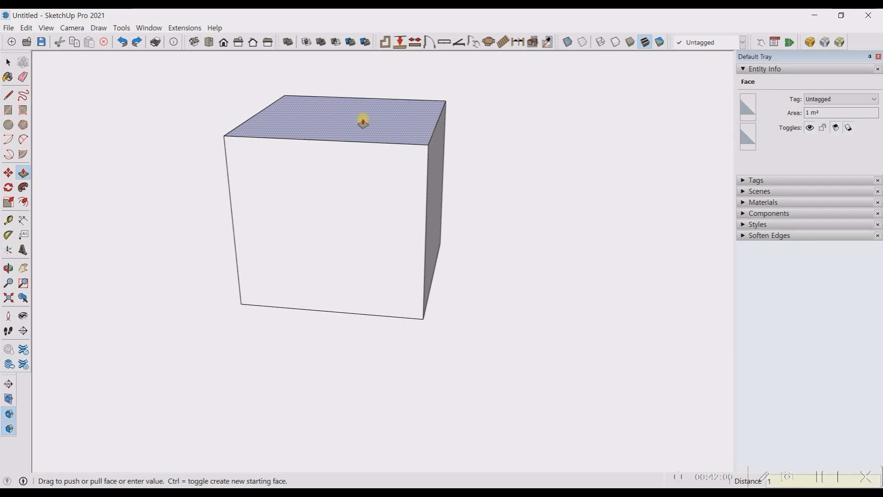
{"action": "key", "text": "Return"}
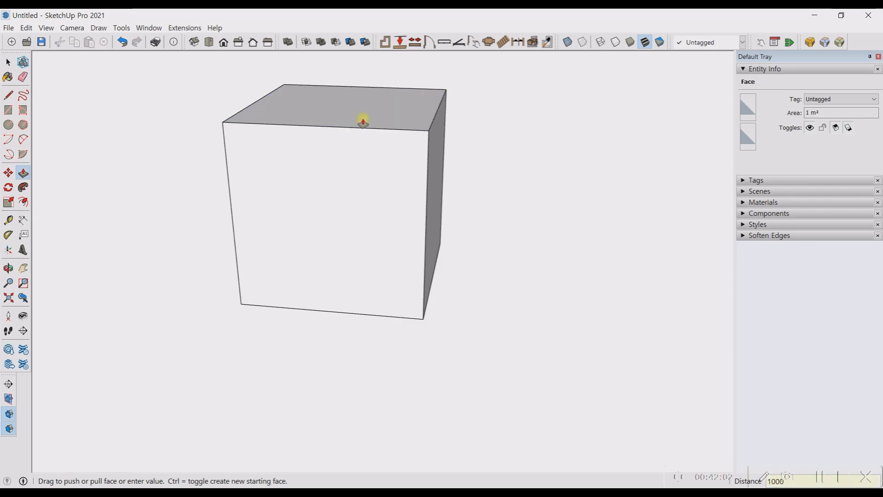
{"action": "scroll", "coordinate": [467, 290], "scroll_direction": "down", "scroll_amount": 3}
{"action": "middle_click_drag", "start_coordinate": [467, 290], "coordinate": [552, 393]}
{"action": "key", "text": "space"}
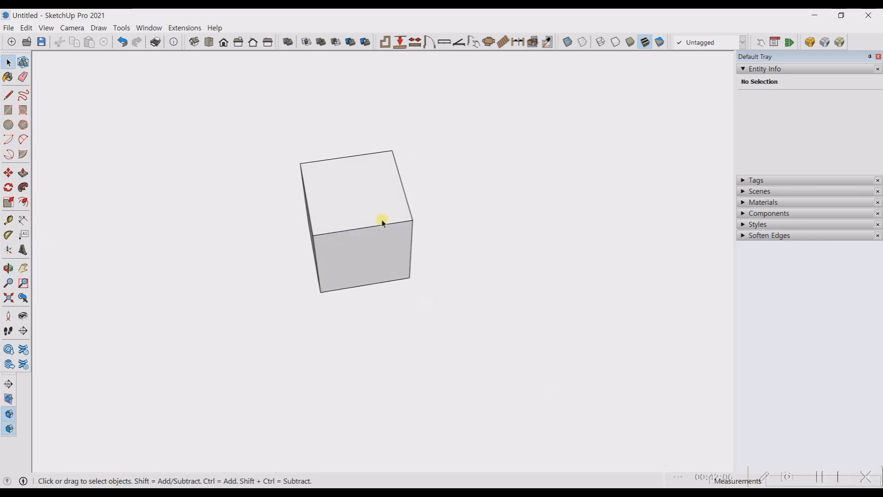
Select the cube's top face, extend the selection to all connected faces and edges, and clear it.
{"action": "scroll", "coordinate": [380, 218], "scroll_direction": "up", "scroll_amount": 3}
{"action": "left_click", "coordinate": [380, 215]}
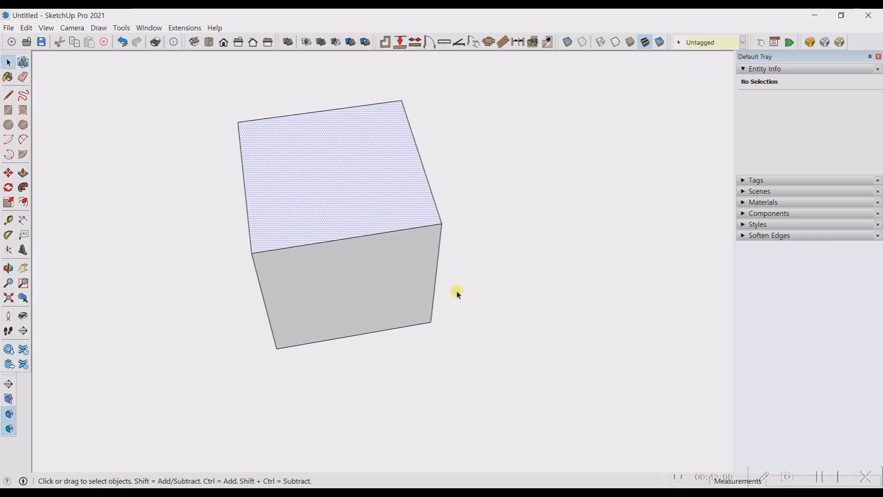
{"action": "middle_click_drag", "start_coordinate": [459, 300], "coordinate": [404, 200]}
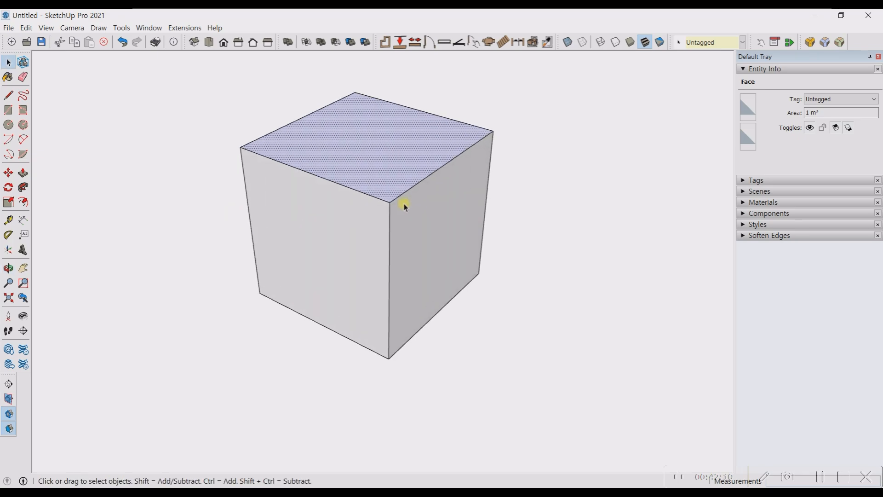
{"action": "scroll", "coordinate": [404, 202], "scroll_direction": "up", "scroll_amount": 2}
{"action": "triple_click", "coordinate": [382, 174]}
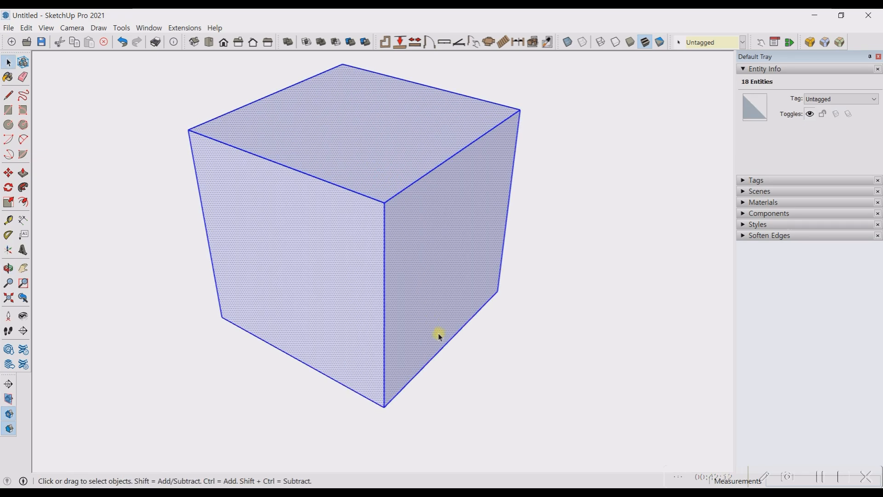
{"action": "scroll", "coordinate": [446, 339], "scroll_direction": "down", "scroll_amount": 4}
{"action": "left_click", "coordinate": [534, 285]}
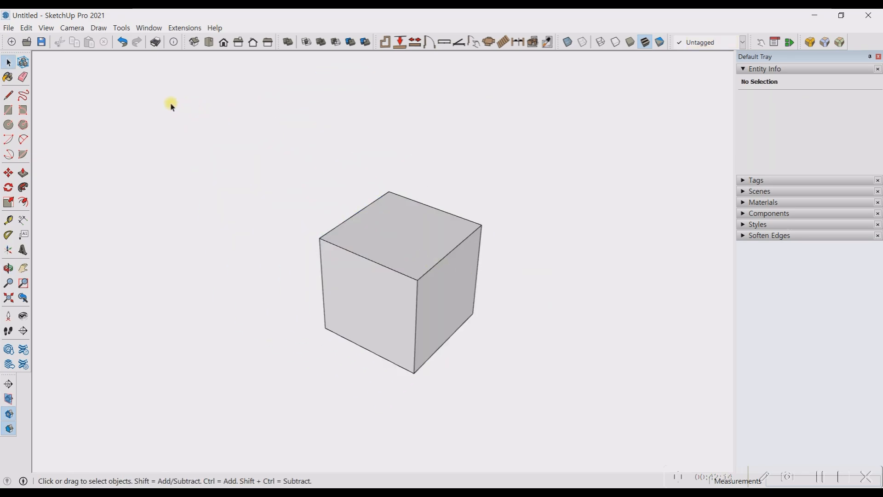
Select all of the cube's connected faces and edges, make them a group and clear the selection.
{"action": "left_click_drag", "start_coordinate": [169, 103], "coordinate": [616, 429]}
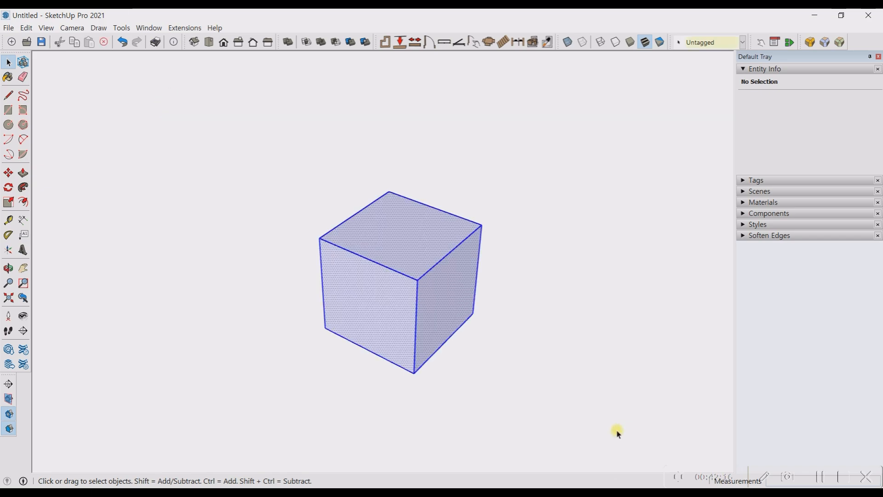
{"action": "triple_click", "coordinate": [400, 229]}
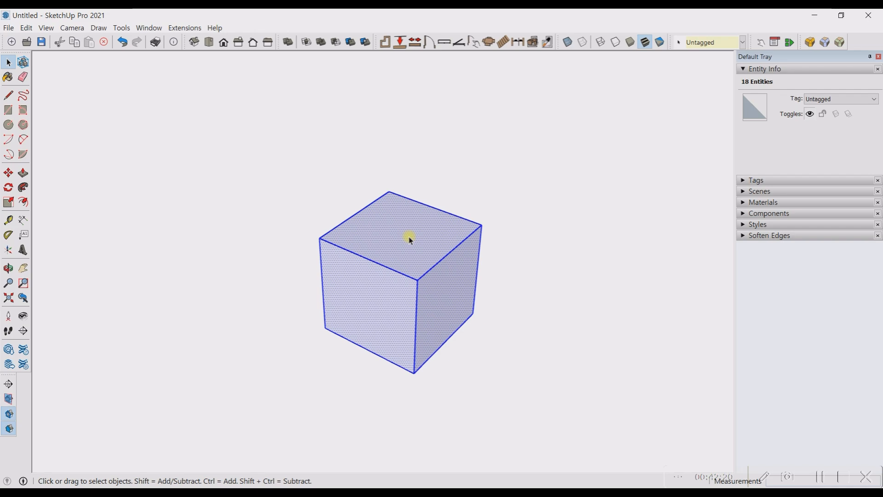
{"action": "right_click", "coordinate": [410, 239]}
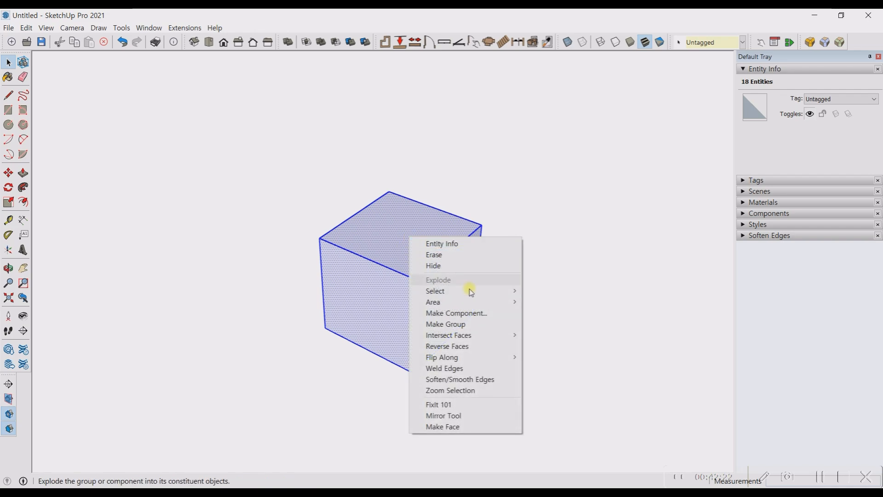
{"action": "left_click", "coordinate": [472, 329]}
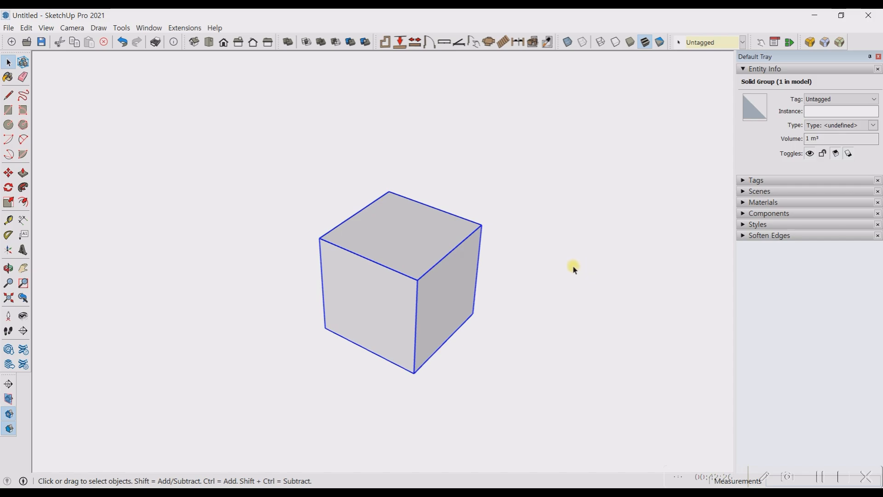
{"action": "left_click", "coordinate": [546, 270]}
{"action": "scroll", "coordinate": [149, 308], "scroll_direction": "down", "scroll_amount": 3}
{"action": "scroll", "coordinate": [307, 303], "scroll_direction": "up", "scroll_amount": 6}
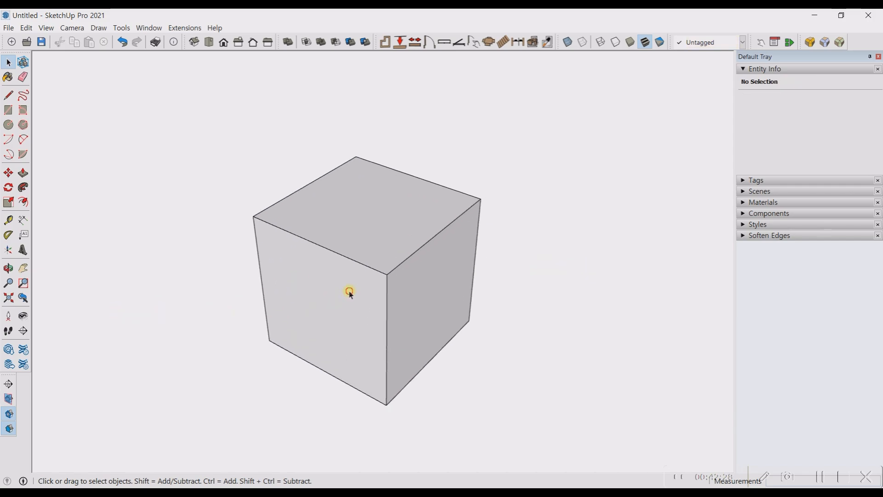
Select the grouped cube and delete it from the model.
{"action": "left_click", "coordinate": [350, 292]}
{"action": "scroll", "coordinate": [223, 290], "scroll_direction": "down", "scroll_amount": 3}
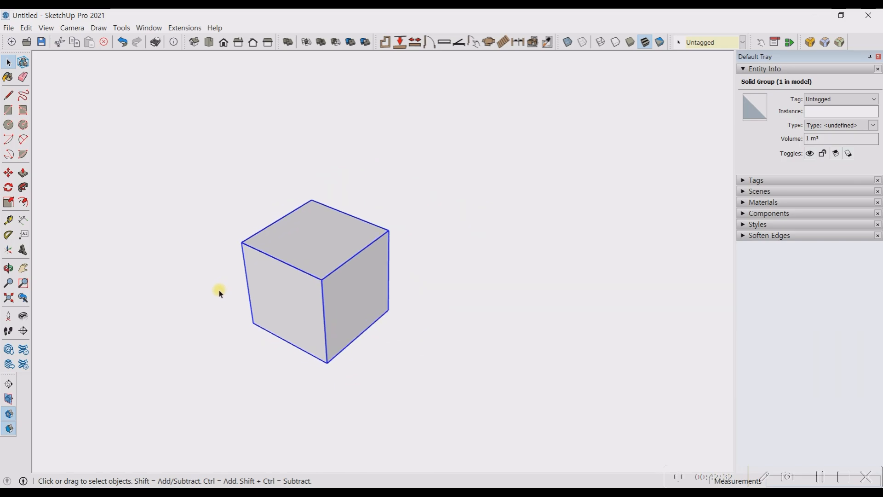
{"action": "key", "text": "Delete"}
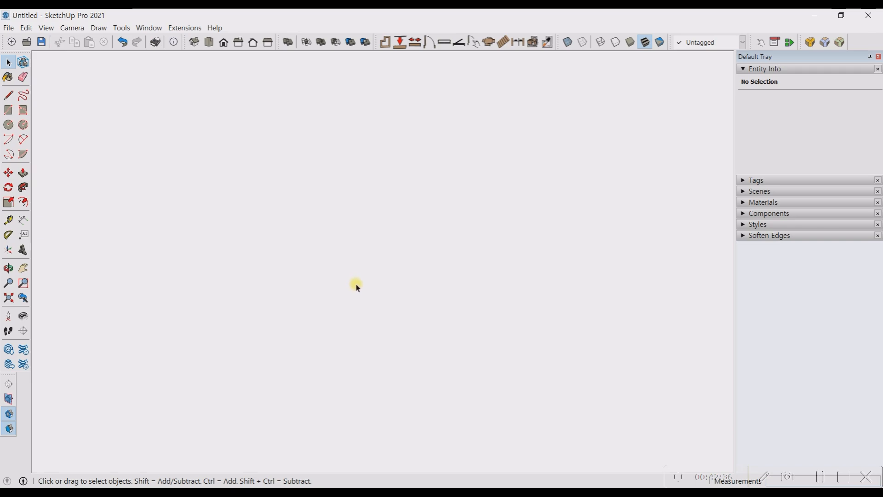
Draw a 1000 by 1000 mm square on the ground plane with the Rectangle tool.
{"action": "left_click", "coordinate": [8, 112]}
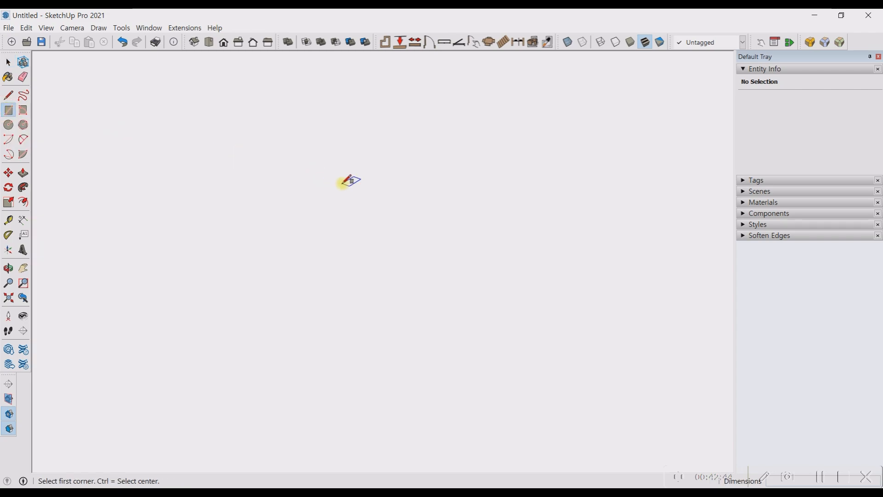
{"action": "left_click", "coordinate": [302, 226]}
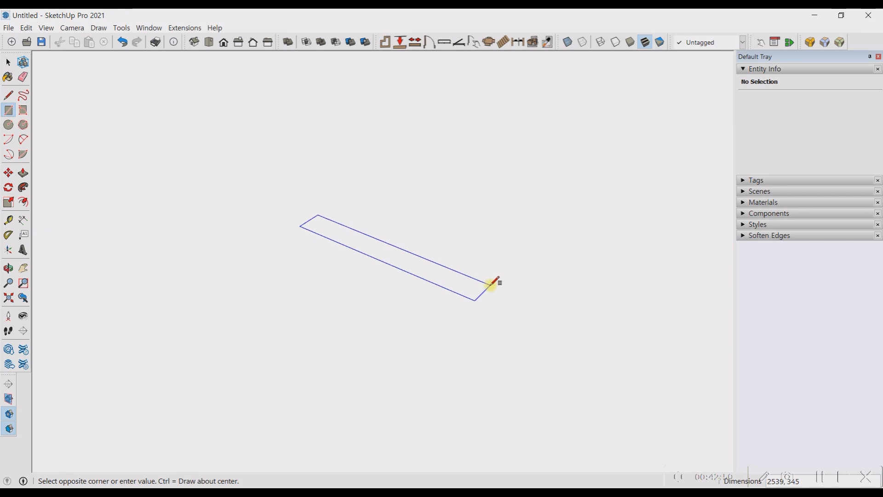
{"action": "type", "text": "1000,1000"}
{"action": "key", "text": "Return"}
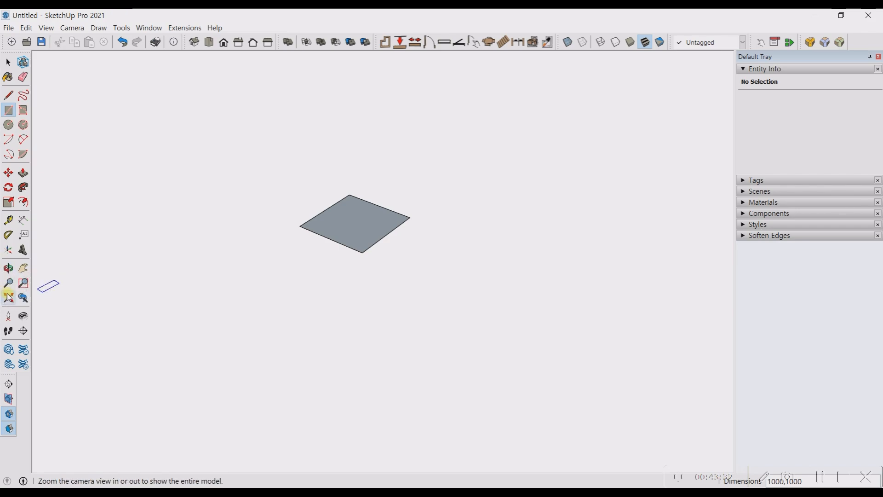
Push/Pull the square face upward by 1000 mm to form an ungrouped cube.
{"action": "left_click", "coordinate": [9, 297]}
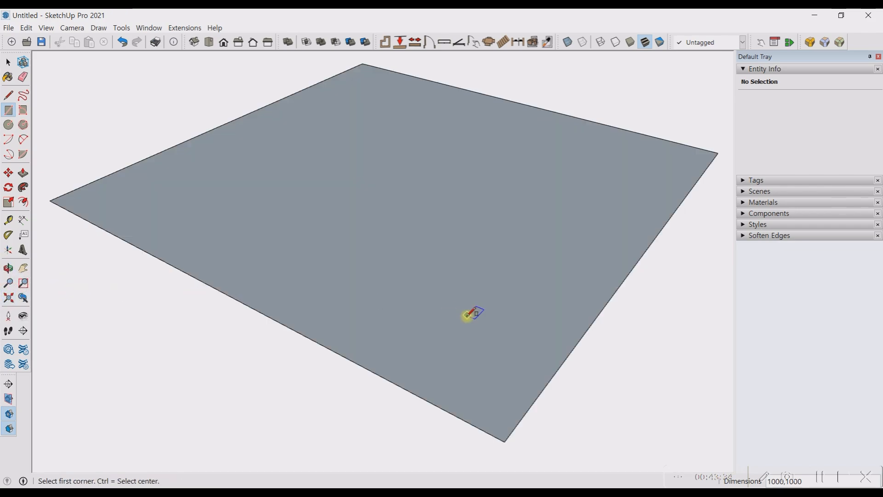
{"action": "scroll", "coordinate": [469, 311], "scroll_direction": "down", "scroll_amount": 3}
{"action": "middle_click_drag", "start_coordinate": [444, 262], "coordinate": [478, 386]}
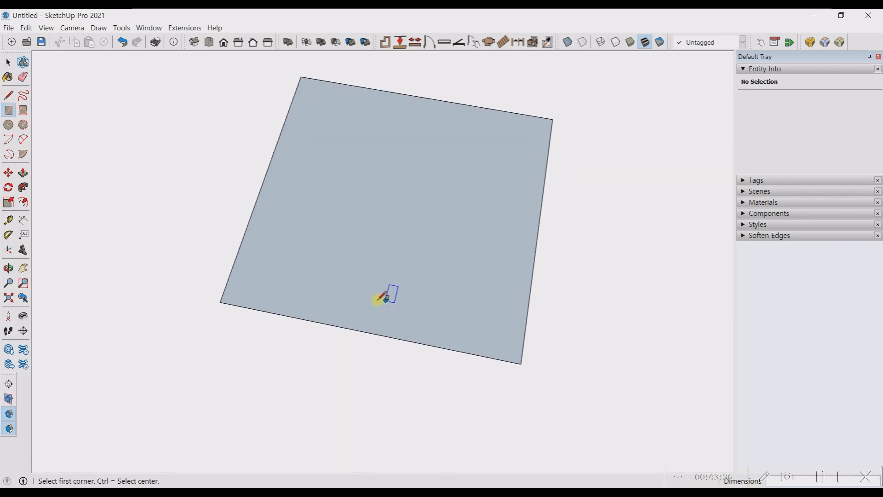
{"action": "scroll", "coordinate": [422, 337], "scroll_direction": "down", "scroll_amount": 3}
{"action": "middle_click_drag", "start_coordinate": [400, 309], "coordinate": [433, 288]}
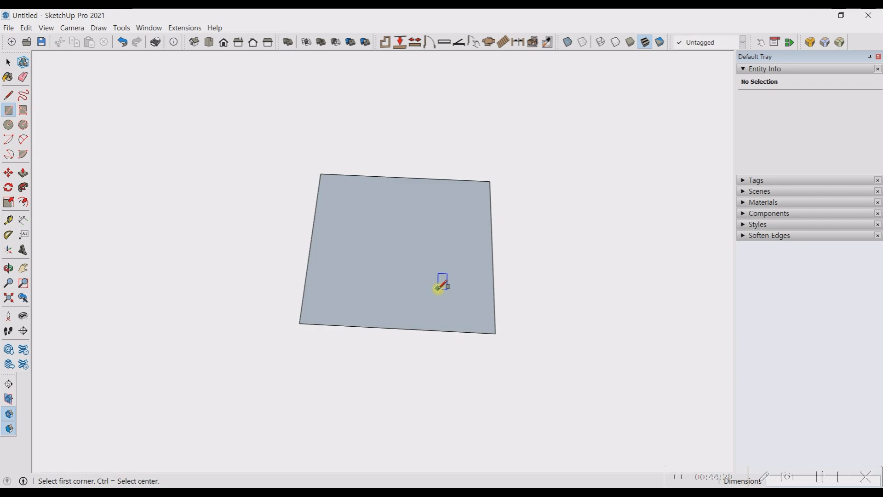
{"action": "middle_click_drag", "start_coordinate": [473, 256], "coordinate": [469, 240]}
{"action": "key", "text": "space"}
{"action": "middle_click_drag", "start_coordinate": [528, 307], "coordinate": [520, 248]}
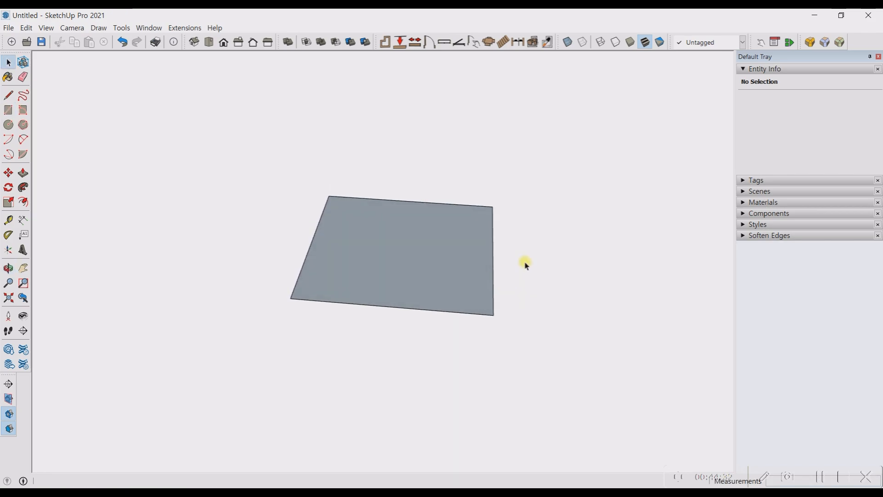
{"action": "key", "text": "p"}
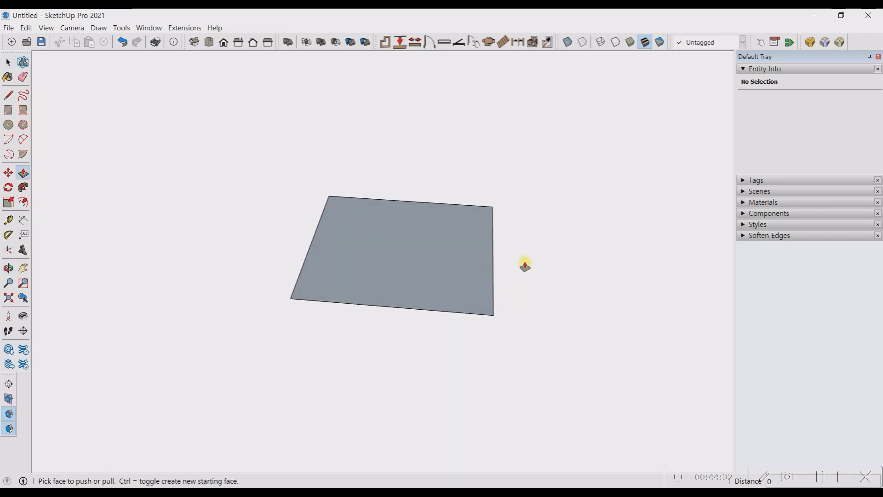
{"action": "left_click", "coordinate": [376, 261]}
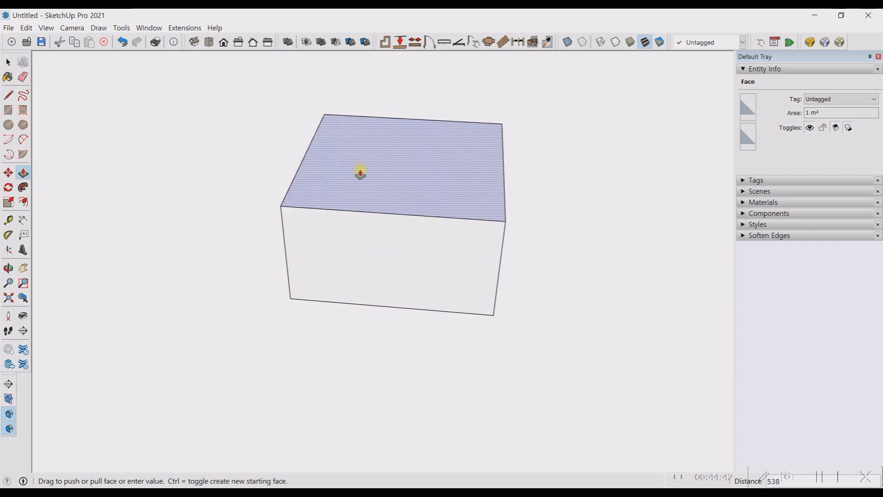
{"action": "type", "text": "1000"}
{"action": "key", "text": "Return"}
{"action": "key", "text": "space"}
Select the cube's top face, extend the selection to its bounding edges, and clear it.
{"action": "scroll", "coordinate": [178, 349], "scroll_direction": "down", "scroll_amount": 4}
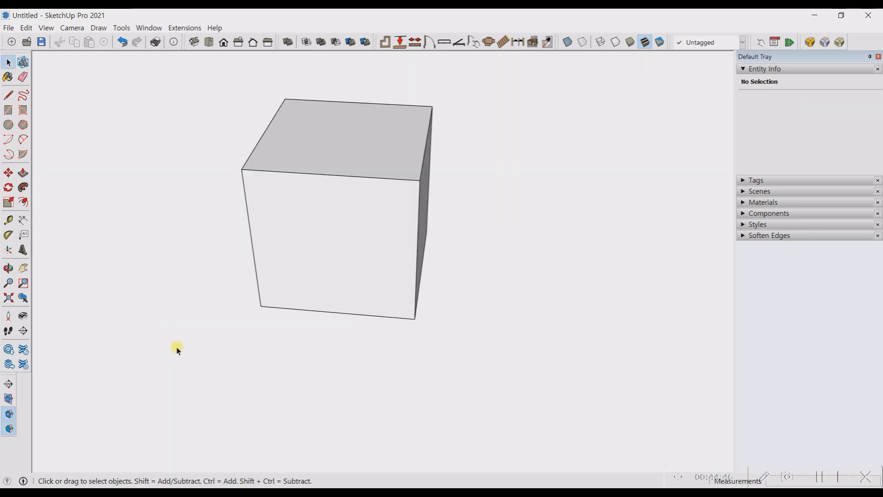
{"action": "middle_click_drag", "start_coordinate": [315, 316], "coordinate": [41, 235]}
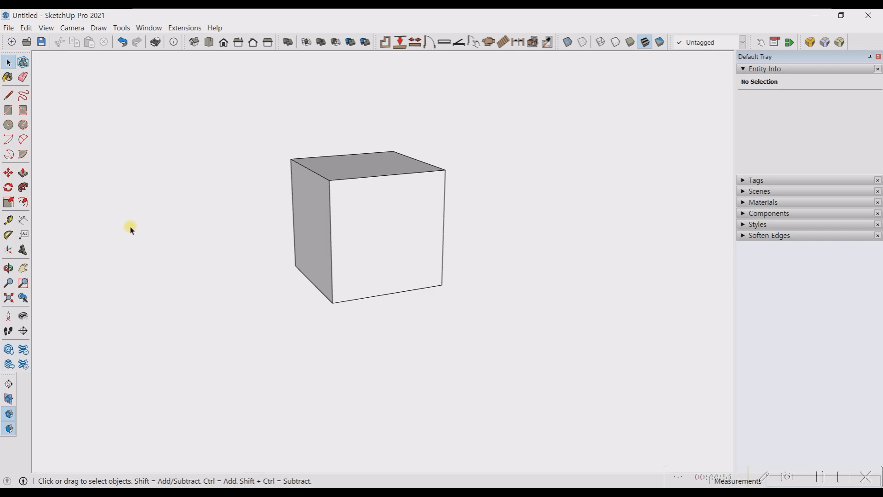
{"action": "middle_click_drag", "start_coordinate": [153, 171], "coordinate": [368, 344]}
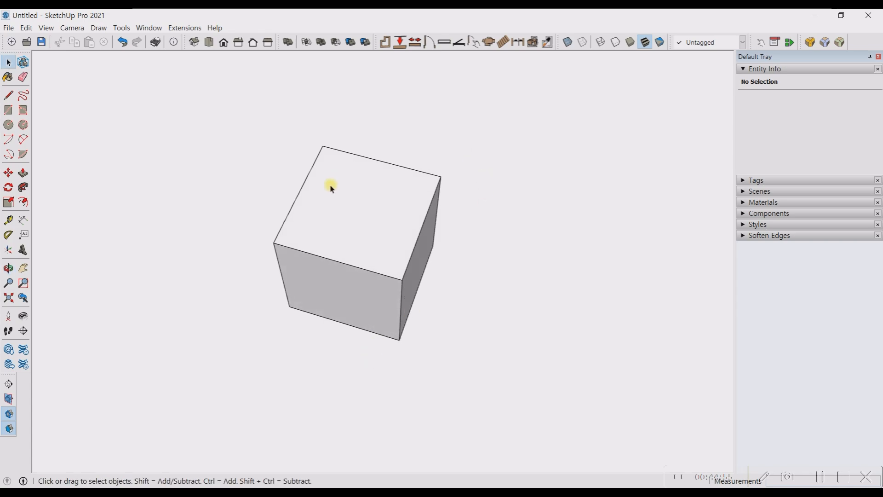
{"action": "left_click", "coordinate": [352, 198]}
{"action": "scroll", "coordinate": [338, 196], "scroll_direction": "up", "scroll_amount": 2}
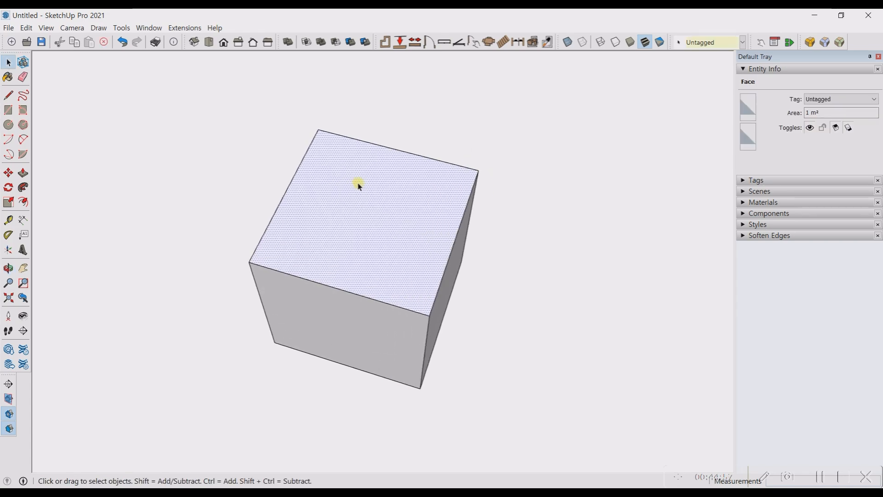
{"action": "left_click", "coordinate": [347, 252]}
{"action": "double_click", "coordinate": [356, 215]}
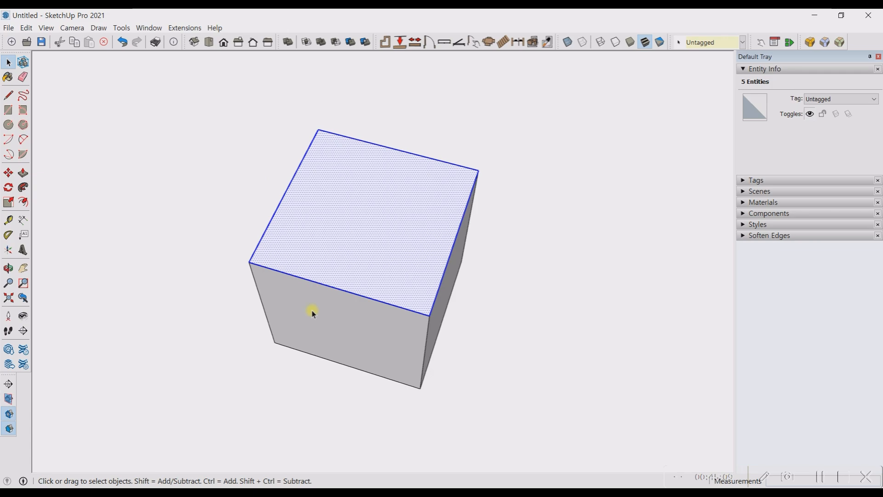
{"action": "left_click", "coordinate": [593, 268]}
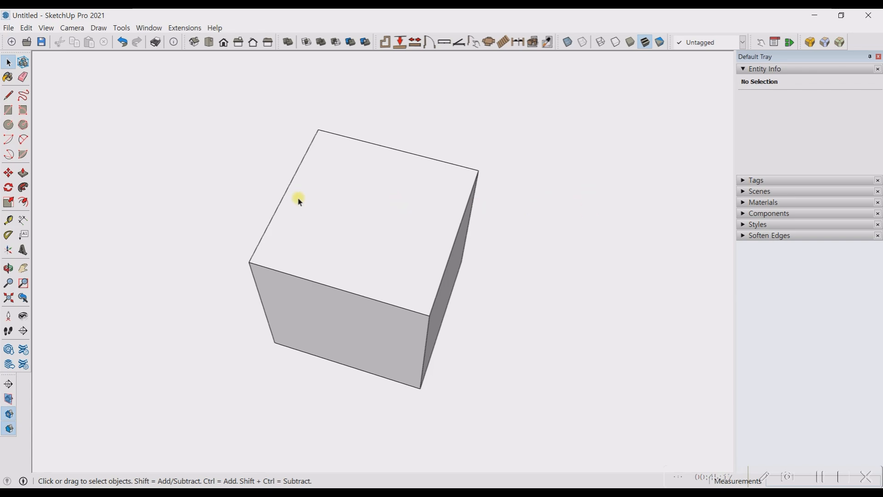
Select the top face alone and deselect it, and repeat with the face and its four bounding edges.
{"action": "left_click", "coordinate": [376, 221]}
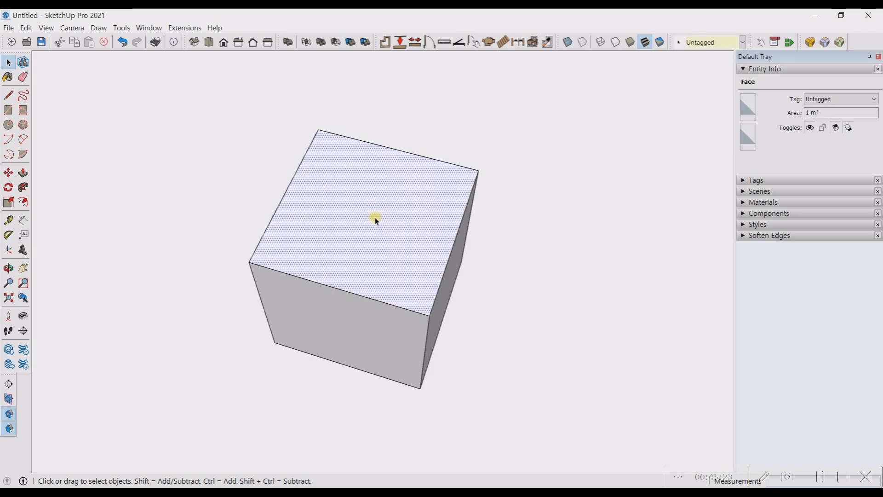
{"action": "left_click", "coordinate": [587, 248]}
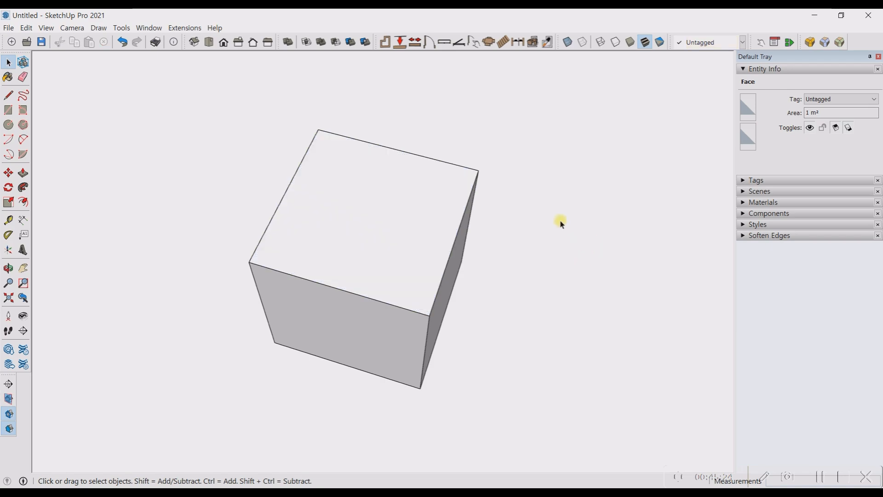
{"action": "double_click", "coordinate": [358, 207]}
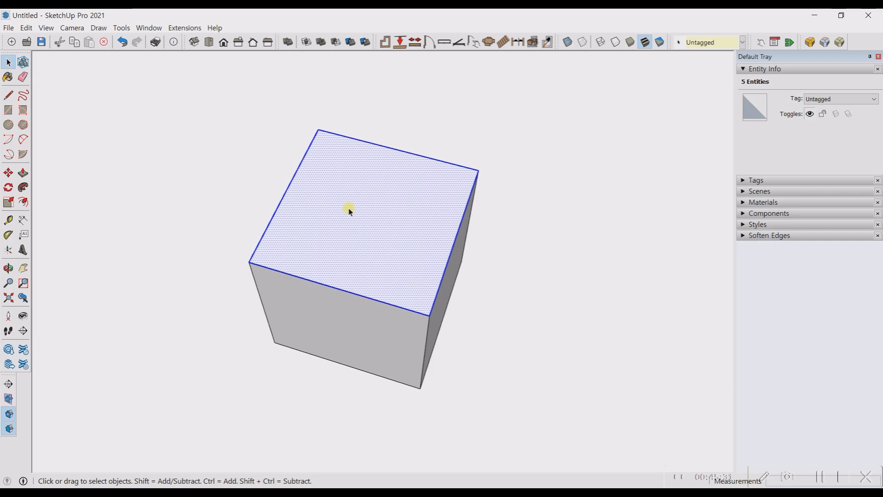
{"action": "left_click", "coordinate": [529, 236]}
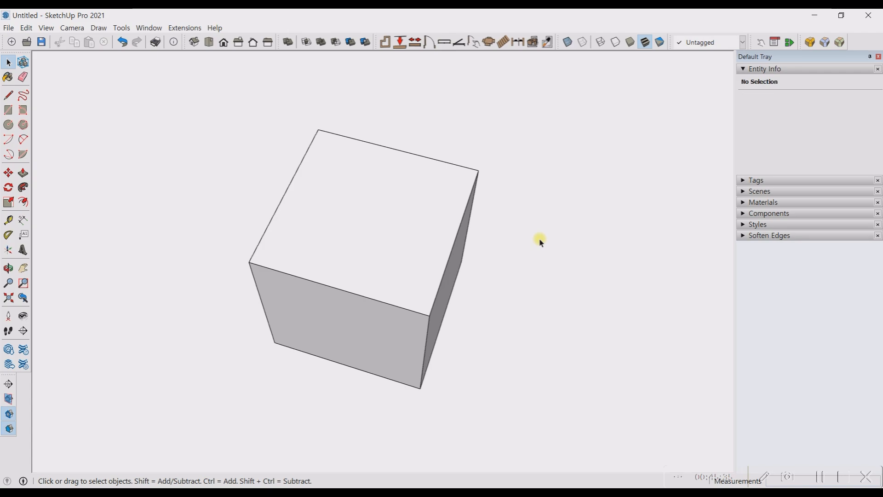
Select the top face with its edges, clear it, select the whole connected cube from that face, and deselect everything.
{"action": "left_click", "coordinate": [358, 203]}
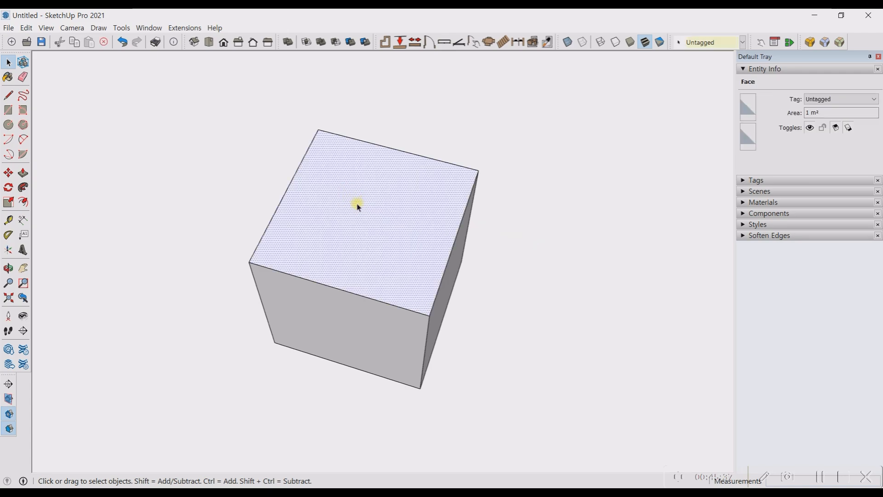
{"action": "double_click", "coordinate": [358, 204]}
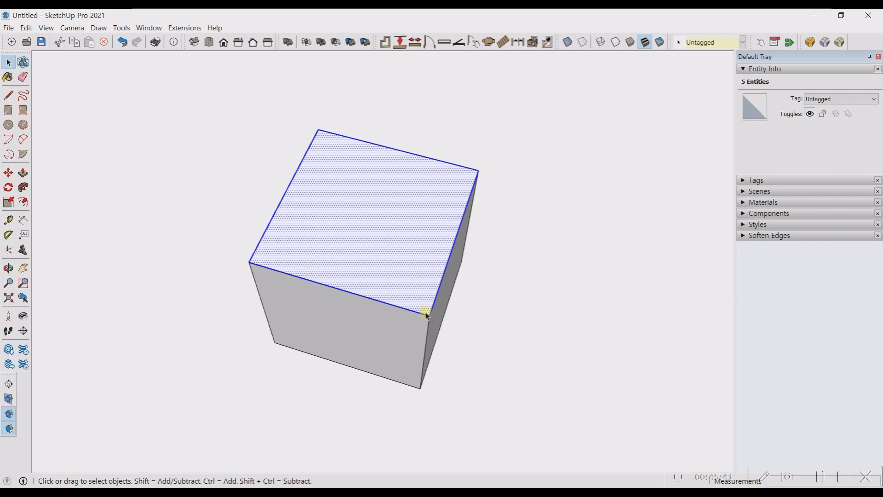
{"action": "left_click", "coordinate": [589, 289]}
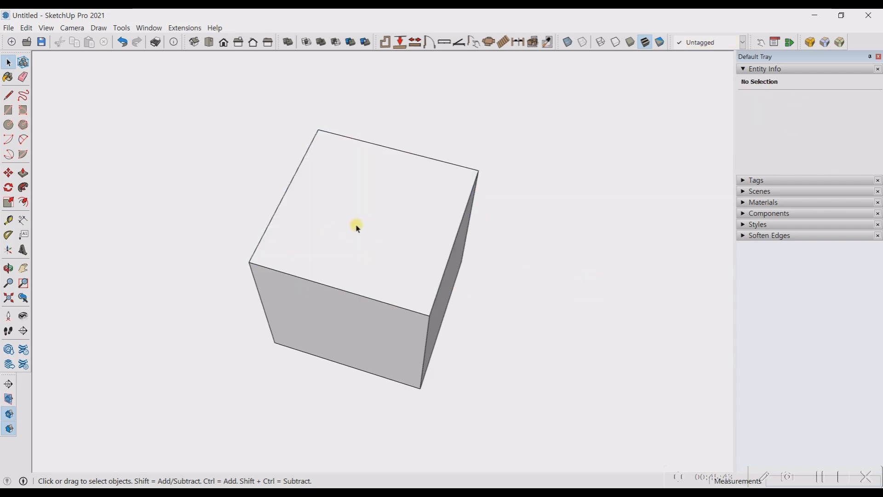
{"action": "triple_click", "coordinate": [358, 226]}
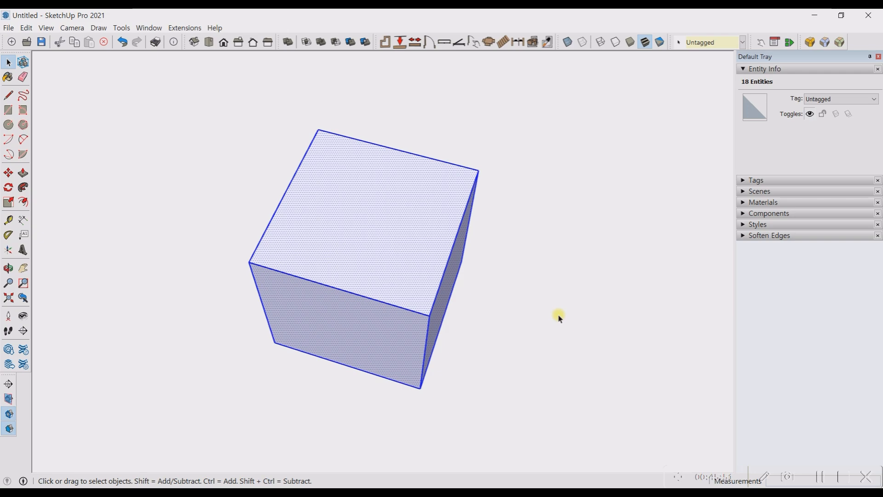
{"action": "left_click", "coordinate": [521, 266]}
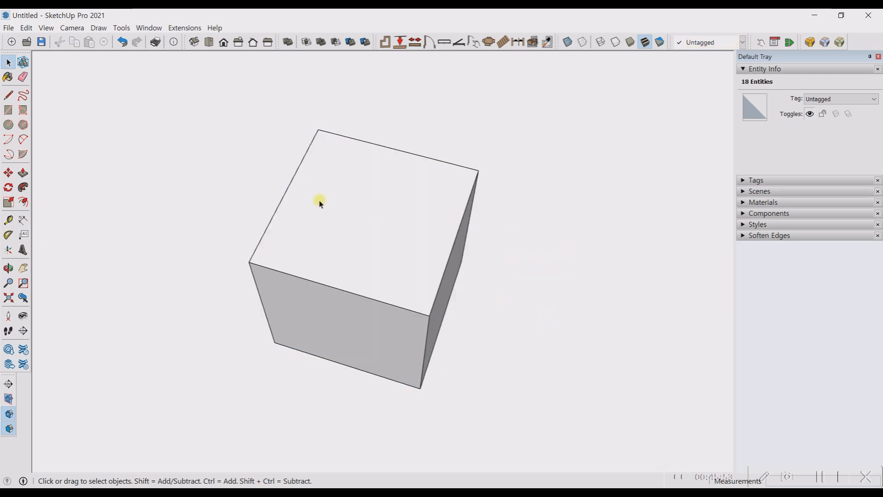
Select the cube's top front edge and extend the selection to its two adjoining faces and finally all connected geometry.
{"action": "scroll", "coordinate": [360, 265], "scroll_direction": "down", "scroll_amount": 1}
{"action": "middle_click_drag", "start_coordinate": [334, 302], "coordinate": [340, 206]}
{"action": "scroll", "coordinate": [358, 250], "scroll_direction": "up", "scroll_amount": 4}
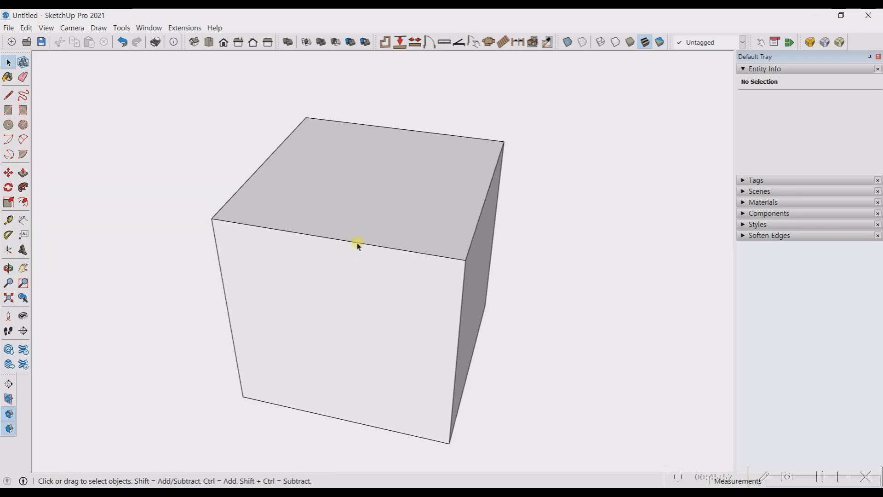
{"action": "left_click", "coordinate": [356, 244]}
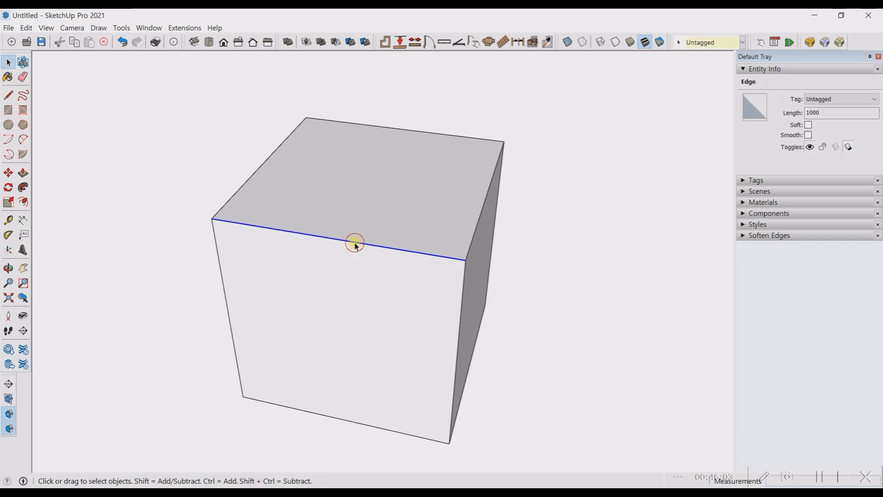
{"action": "double_click", "coordinate": [355, 244]}
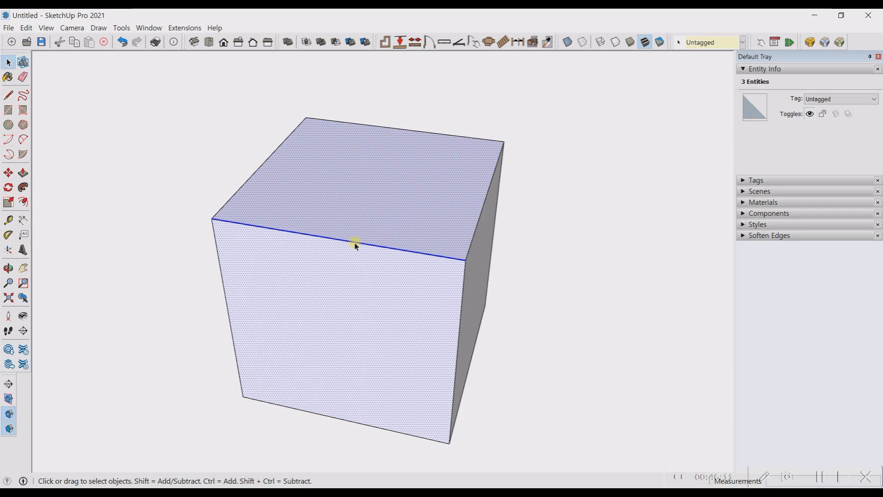
{"action": "triple_click", "coordinate": [356, 244]}
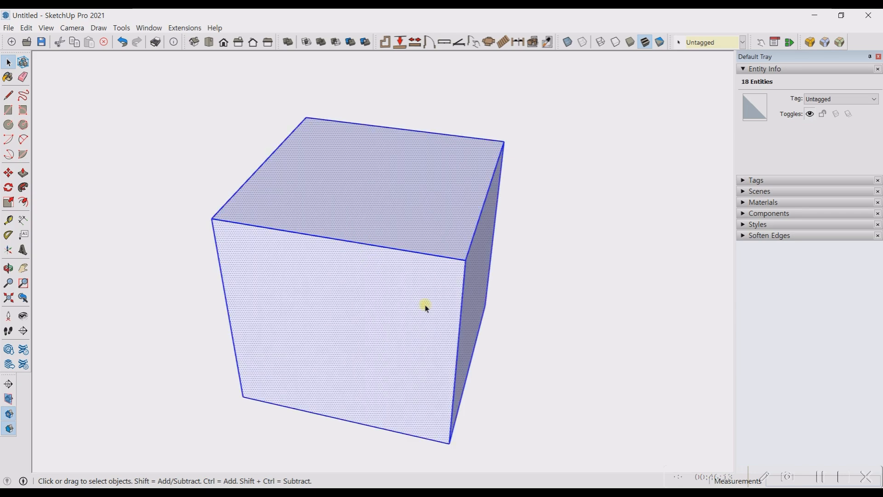
Check the commands offered for the fully selected cube, leave them unused, and clear the selection.
{"action": "middle_click_drag", "start_coordinate": [424, 306], "coordinate": [55, 126]}
{"action": "left_click_drag", "start_coordinate": [56, 125], "coordinate": [402, 357]}
{"action": "key", "text": "space"}
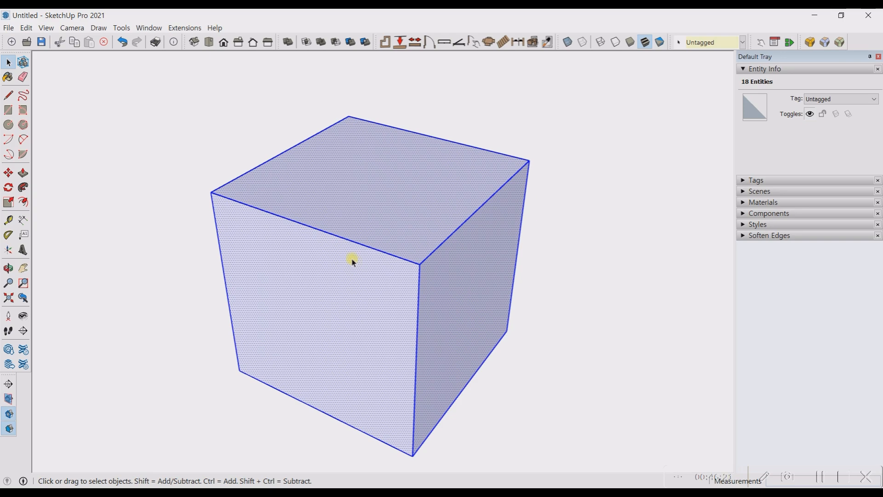
{"action": "mouse_move", "coordinate": [339, 250]}
{"action": "middle_mouse_down"}
{"action": "mouse_move", "coordinate": [352, 323]}
{"action": "mouse_move", "coordinate": [347, 341]}
{"action": "mouse_move", "coordinate": [338, 251]}
{"action": "middle_mouse_up"}
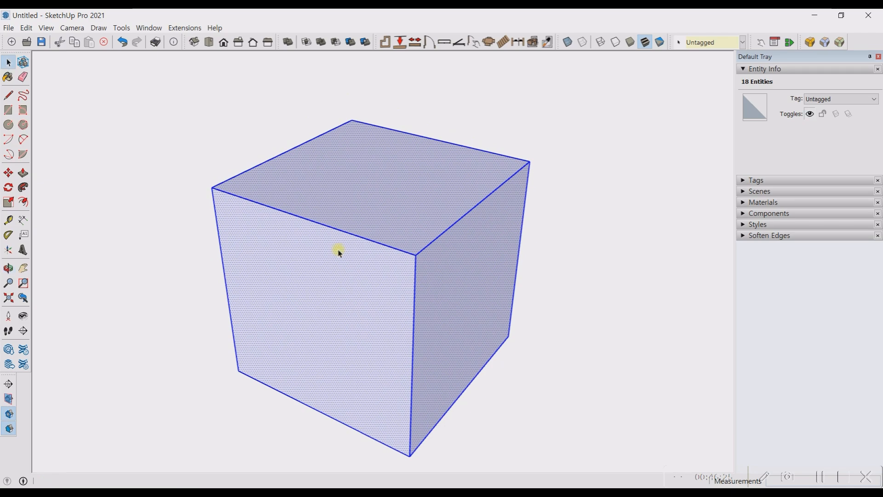
{"action": "right_click", "coordinate": [353, 168]}
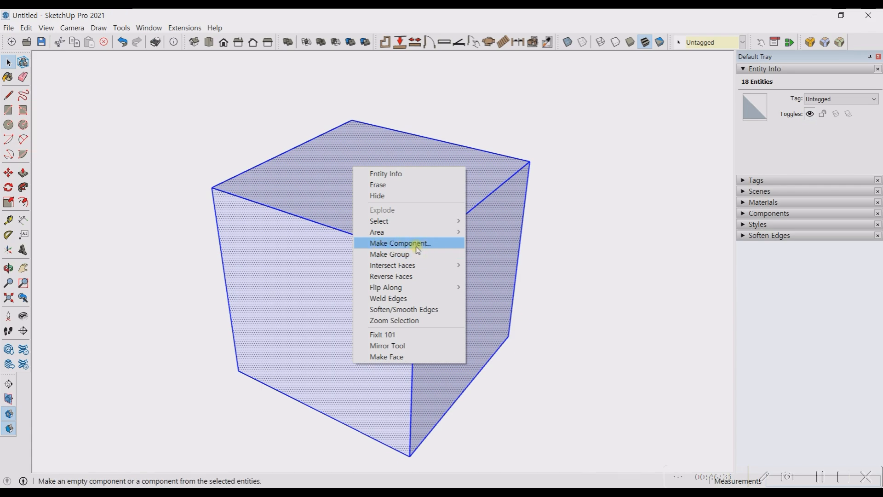
{"action": "left_click", "coordinate": [501, 245]}
{"action": "left_click", "coordinate": [580, 239]}
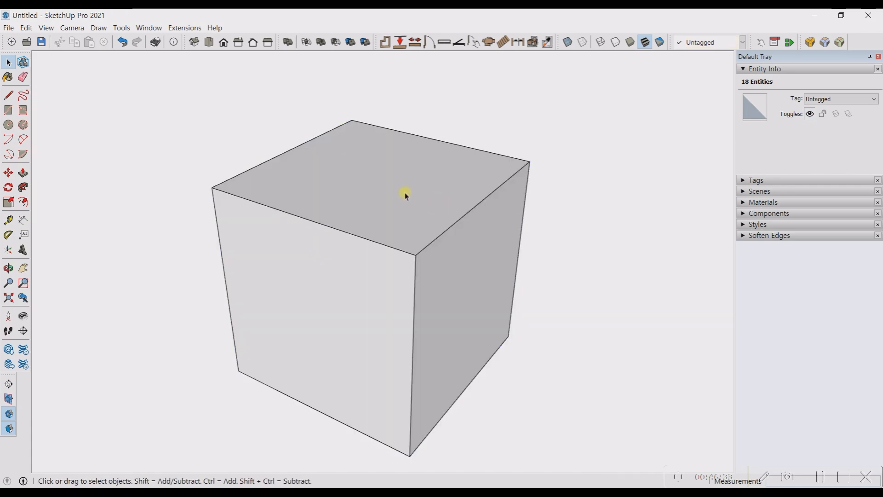
Compare the commands offered for empty space with those for the cube's top face alone, and deselect everything.
{"action": "triple_click", "coordinate": [346, 182]}
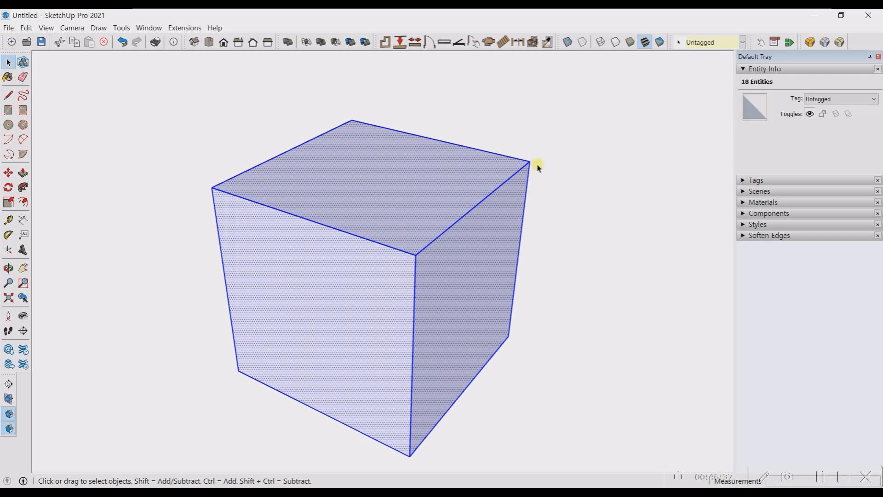
{"action": "right_click", "coordinate": [612, 155]}
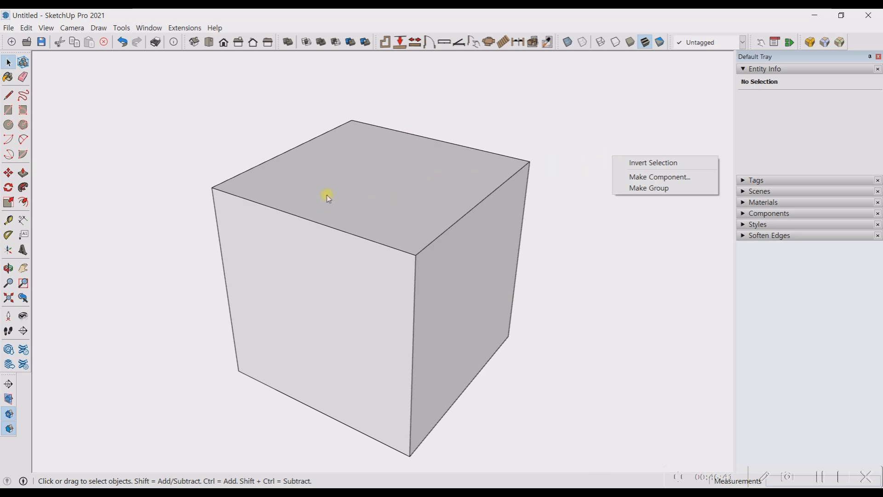
{"action": "triple_click", "coordinate": [345, 192]}
{"action": "left_click", "coordinate": [346, 189]}
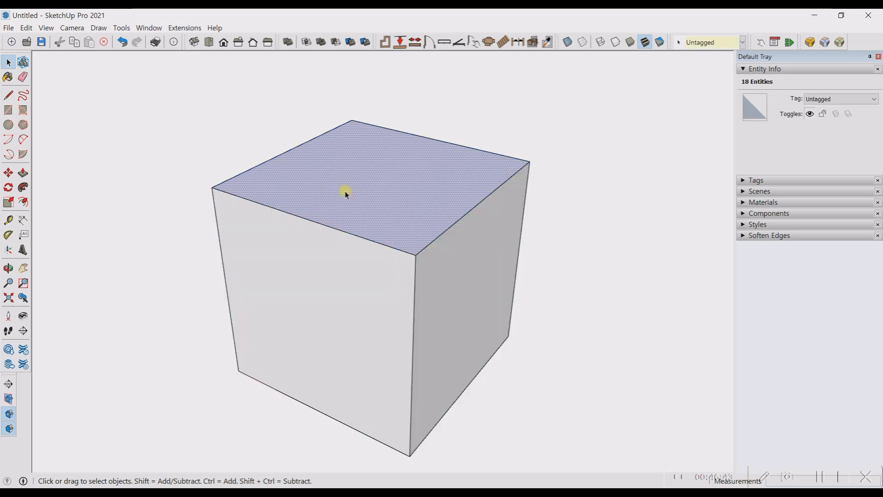
{"action": "right_click", "coordinate": [345, 189]}
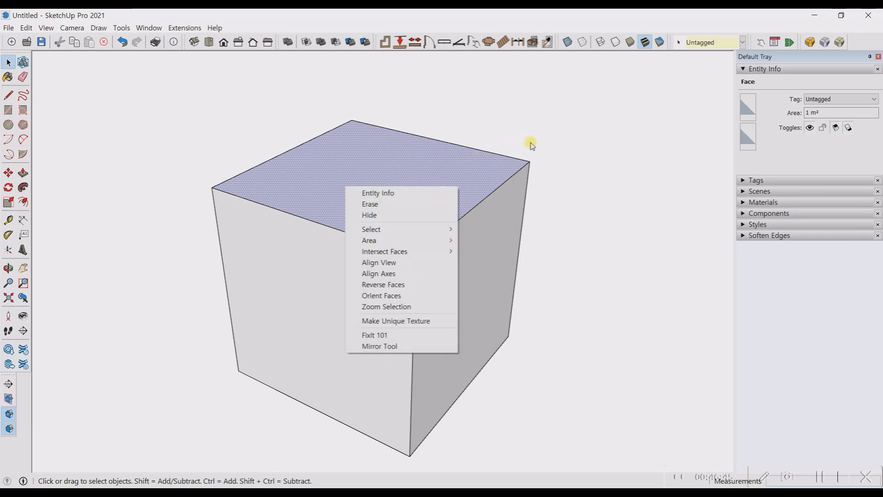
{"action": "left_click", "coordinate": [558, 134]}
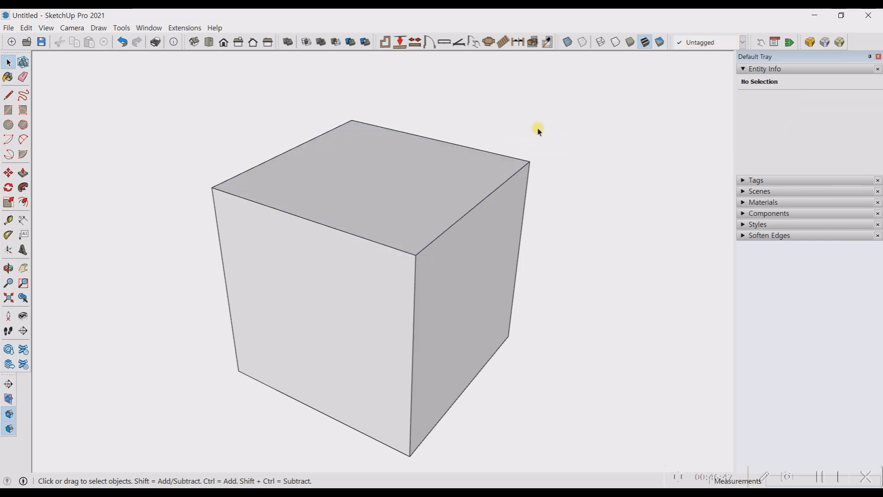
Select the whole connected cube from its top face, make it a group, and deselect it.
{"action": "triple_click", "coordinate": [354, 198]}
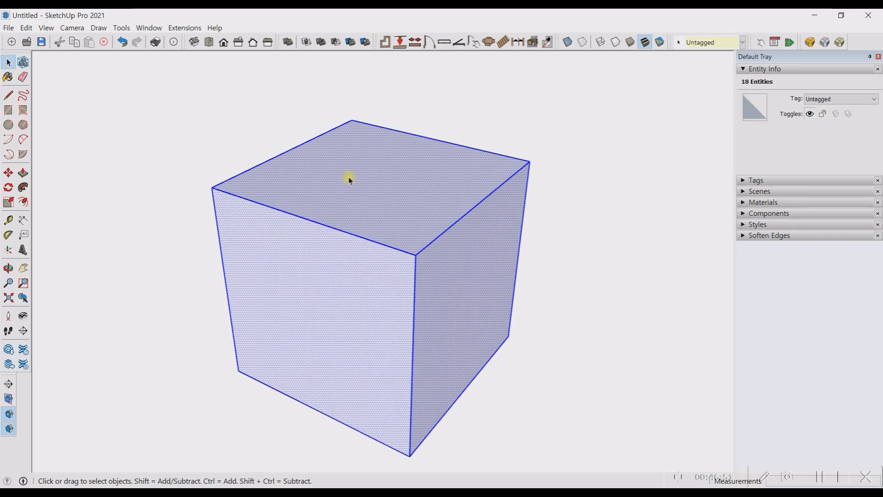
{"action": "right_click", "coordinate": [359, 189]}
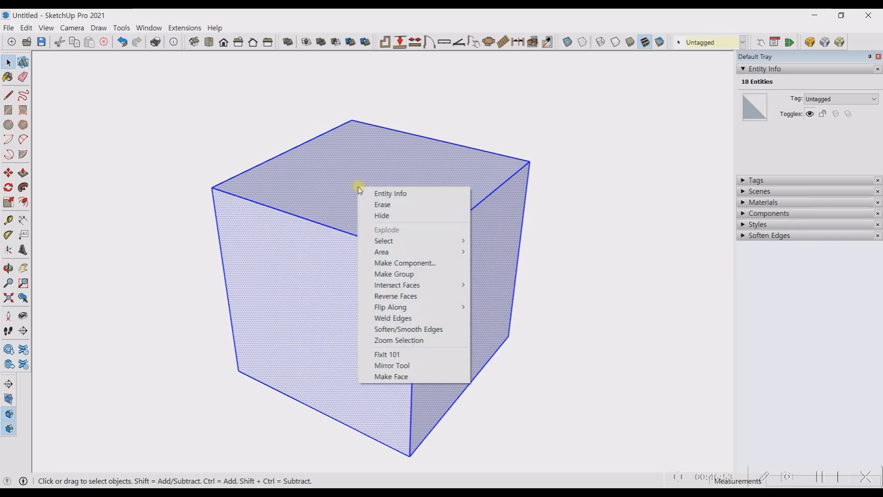
{"action": "left_click", "coordinate": [404, 275]}
{"action": "scroll", "coordinate": [265, 266], "scroll_direction": "down", "scroll_amount": 3}
{"action": "middle_click_drag", "start_coordinate": [265, 266], "coordinate": [138, 262]}
{"action": "scroll", "coordinate": [335, 187], "scroll_direction": "up", "scroll_amount": 3}
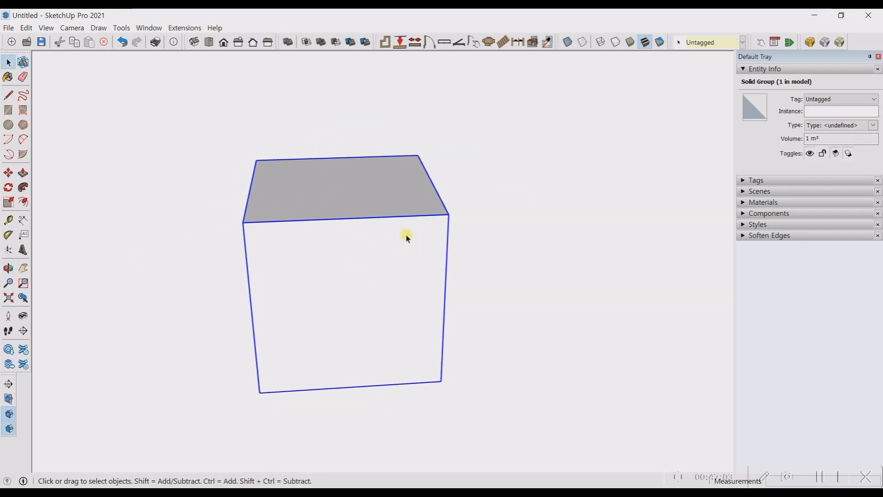
{"action": "left_click", "coordinate": [595, 251]}
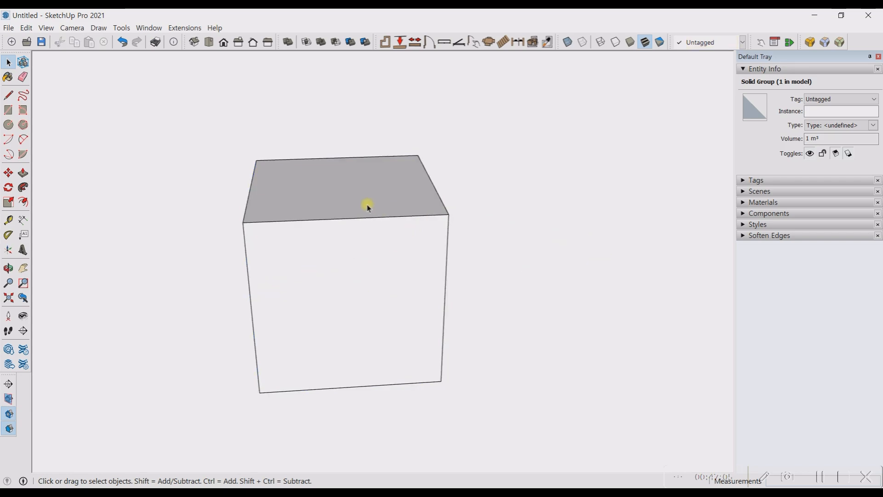
Select the cube group and examine it from several angles.
{"action": "left_click", "coordinate": [366, 203]}
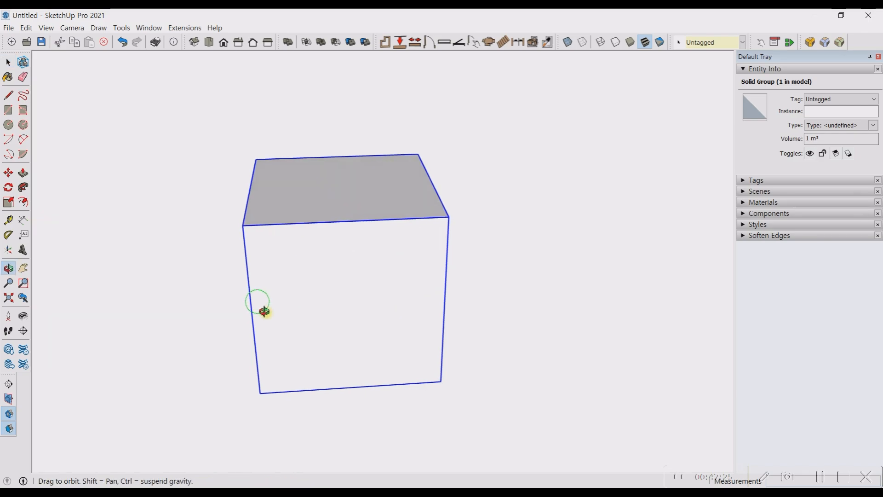
{"action": "middle_click_drag", "start_coordinate": [262, 309], "coordinate": [455, 383]}
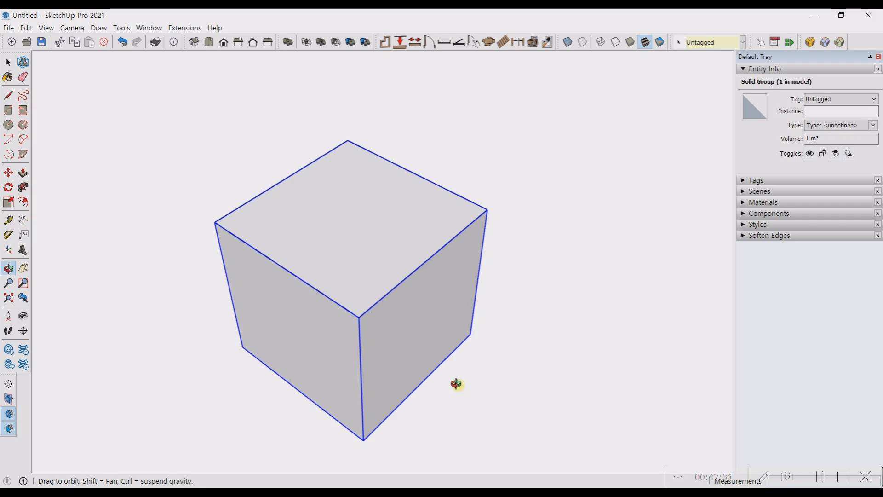
{"action": "middle_click_drag", "start_coordinate": [456, 383], "coordinate": [458, 385]}
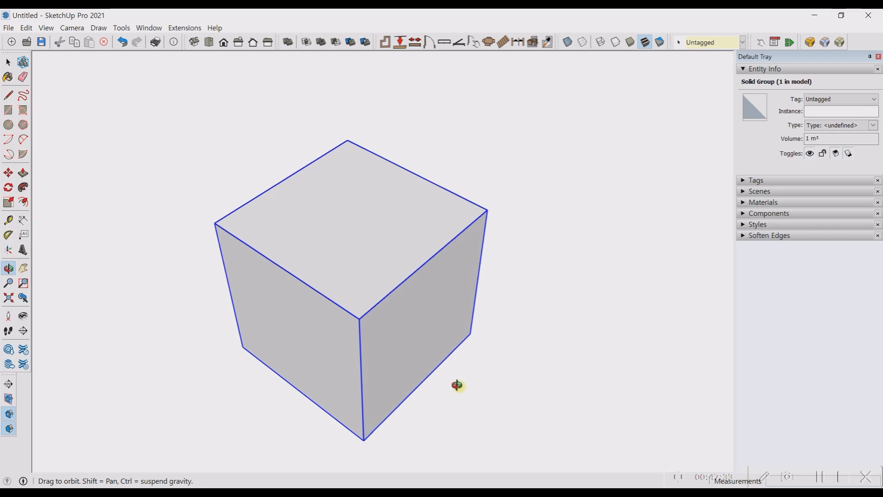
{"action": "key", "text": "space"}
{"action": "scroll", "coordinate": [331, 268], "scroll_direction": "down", "scroll_amount": 4}
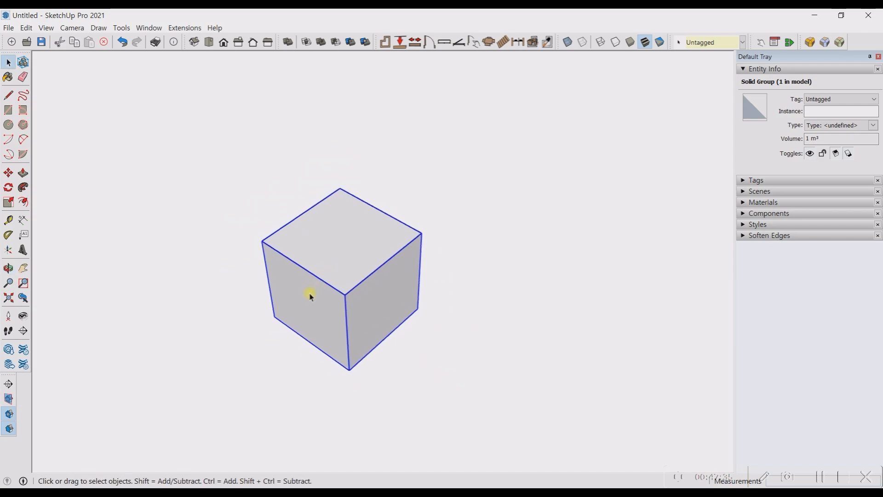
{"action": "middle_click_drag", "start_coordinate": [311, 296], "coordinate": [481, 403]}
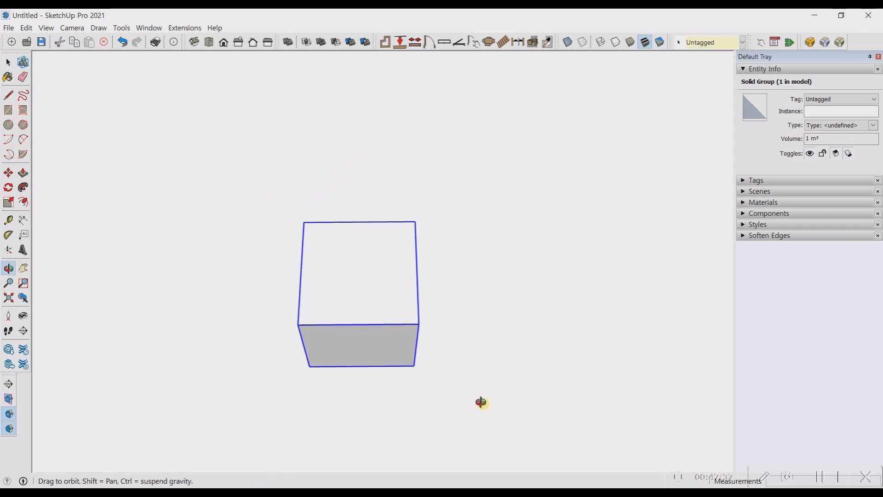
{"action": "scroll", "coordinate": [418, 280], "scroll_direction": "down", "scroll_amount": 3}
{"action": "scroll", "coordinate": [339, 274], "scroll_direction": "up", "scroll_amount": 4}
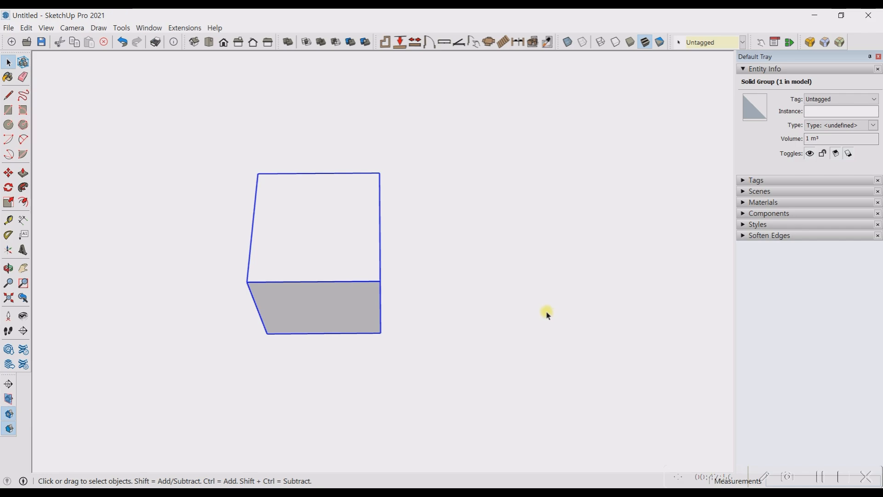
Copy the selected cube group 2000 mm along the red axis with the Move tool.
{"action": "key", "text": "m"}
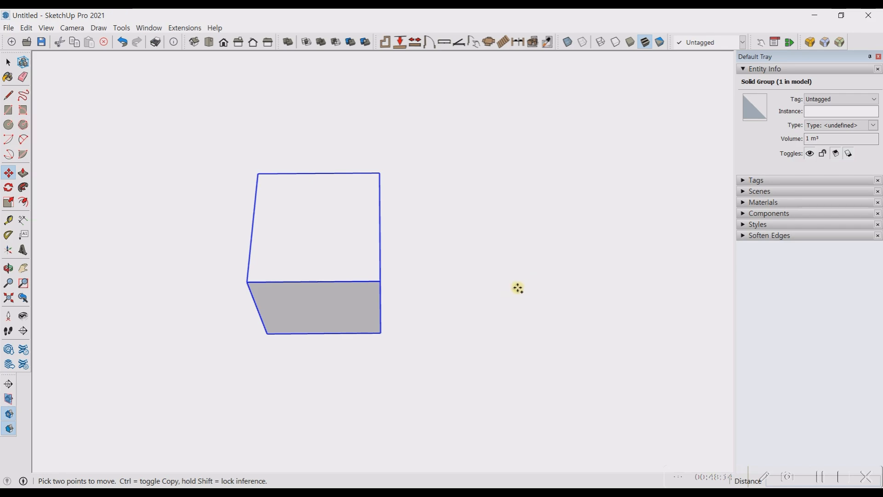
{"action": "left_click", "coordinate": [336, 359]}
{"action": "key", "text": "ctrl"}
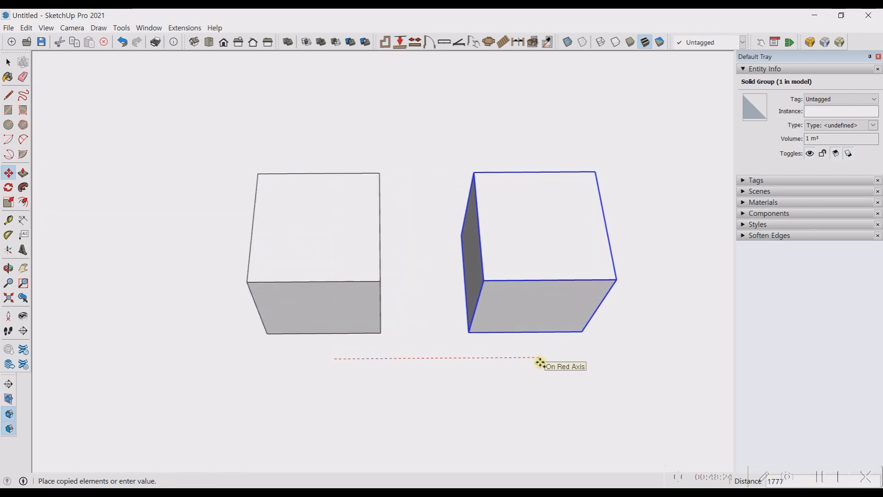
{"action": "type", "text": "2000"}
{"action": "key", "text": "Return"}
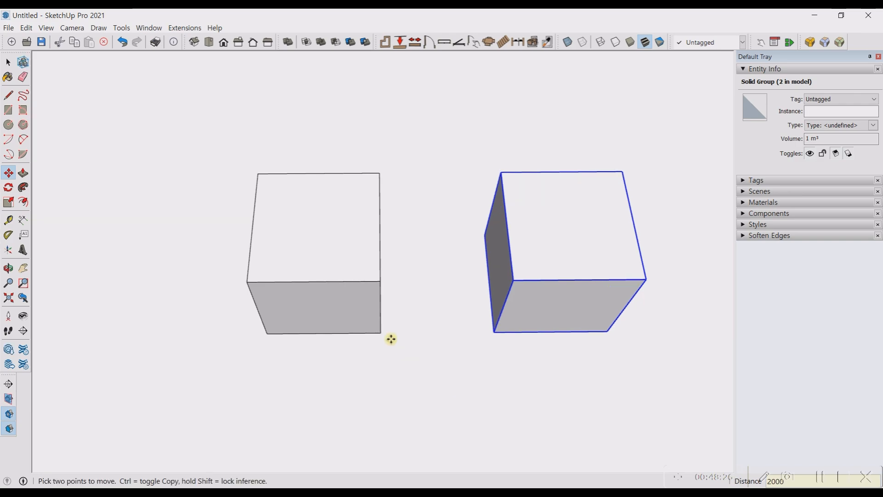
{"action": "scroll", "coordinate": [184, 328], "scroll_direction": "down", "scroll_amount": 5}
{"action": "scroll", "coordinate": [303, 301], "scroll_direction": "up", "scroll_amount": 2}
{"action": "scroll", "coordinate": [342, 303], "scroll_direction": "up", "scroll_amount": 2}
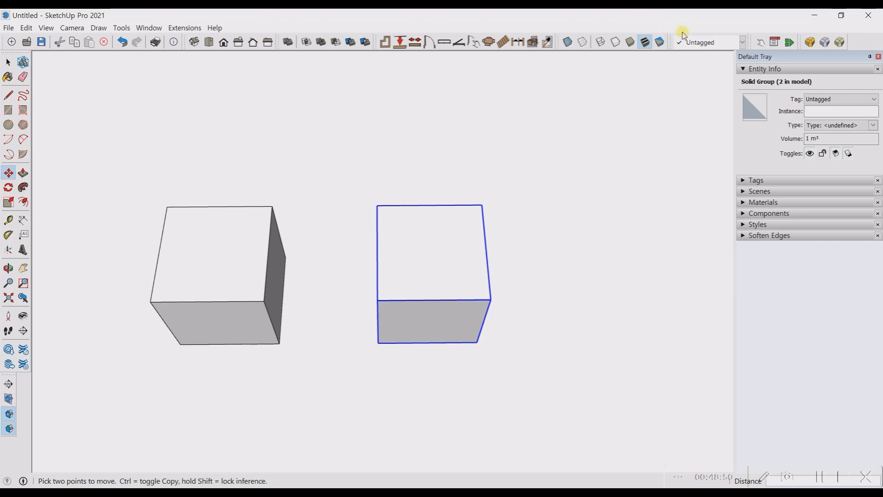
Leave the Move tool, clear the selection, and undo the cube copy.
{"action": "left_click", "coordinate": [482, 184]}
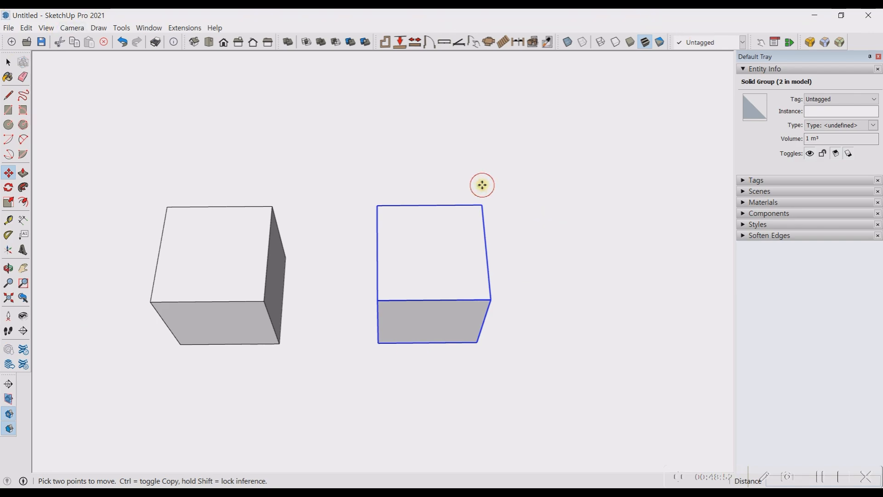
{"action": "key", "text": "space"}
{"action": "left_click", "coordinate": [578, 217]}
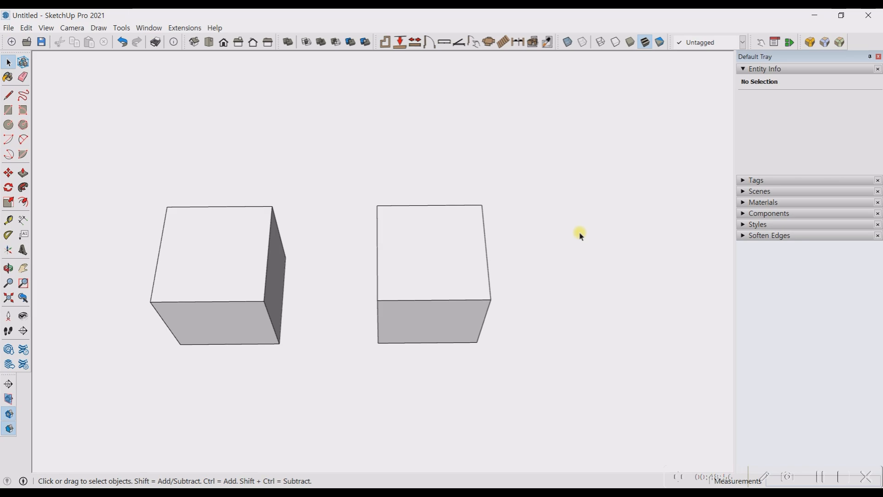
{"action": "key", "text": "ctrl+z"}
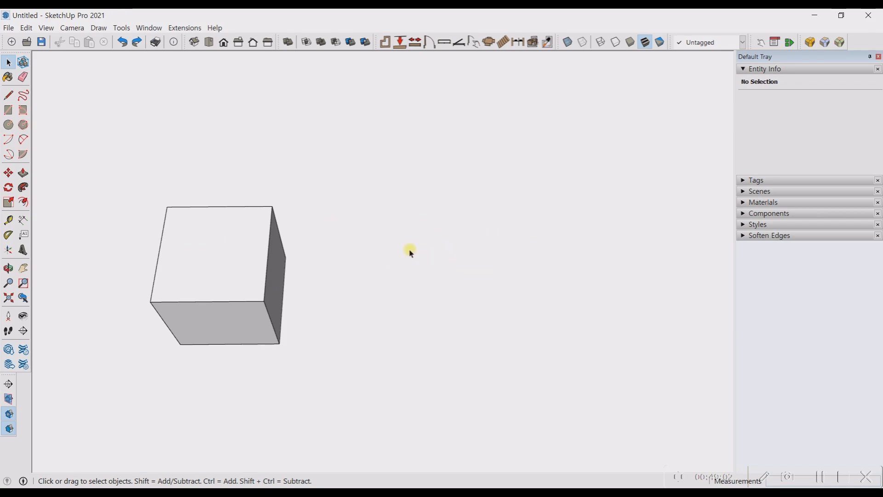
{"action": "left_click", "coordinate": [214, 230]}
{"action": "left_click", "coordinate": [428, 262]}
{"action": "scroll", "coordinate": [263, 176], "scroll_direction": "down", "scroll_amount": 3}
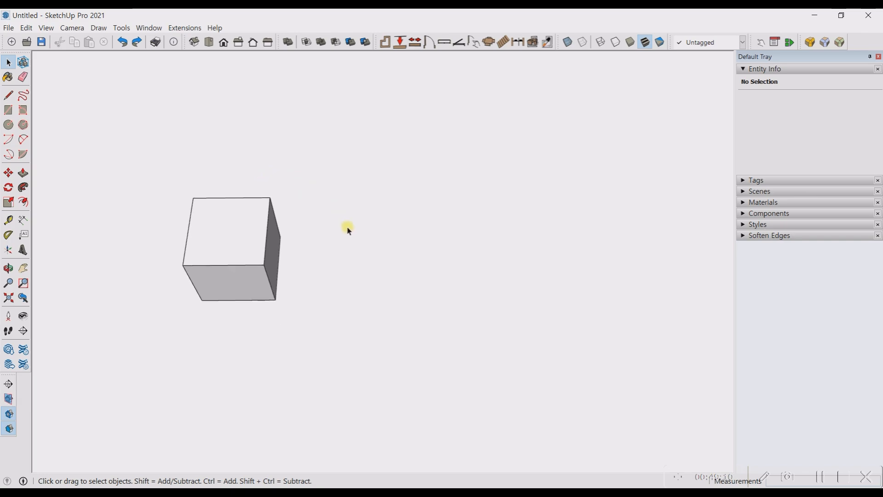
{"action": "scroll", "coordinate": [427, 259], "scroll_direction": "down", "scroll_amount": 2}
{"action": "scroll", "coordinate": [364, 262], "scroll_direction": "up", "scroll_amount": 3}
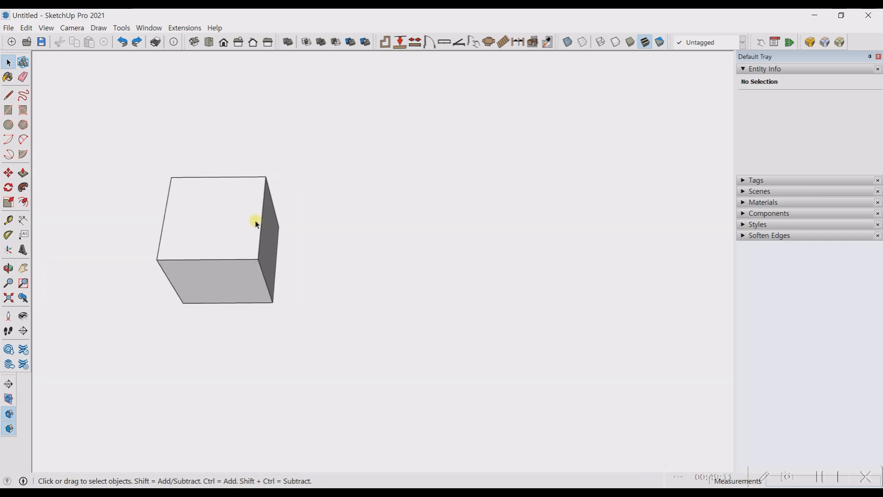
Select the remaining cube group and place a copy 2000 mm away along the red axis.
{"action": "left_click", "coordinate": [217, 222]}
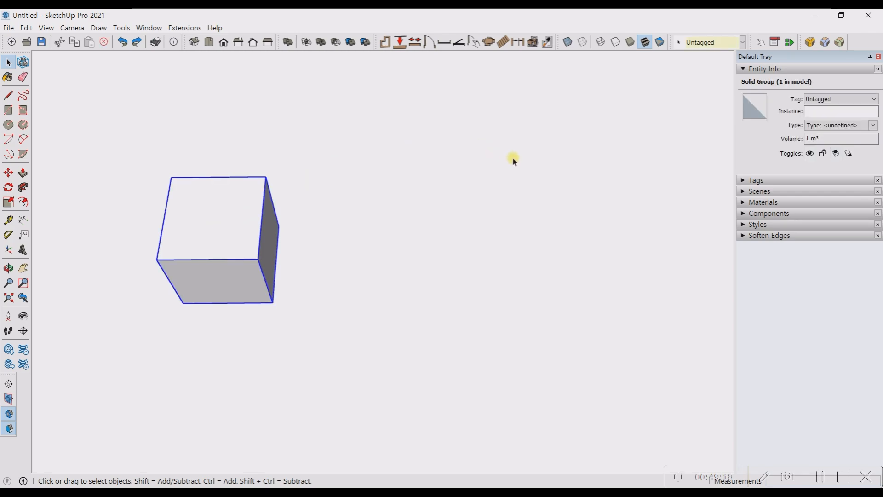
{"action": "key", "text": "m"}
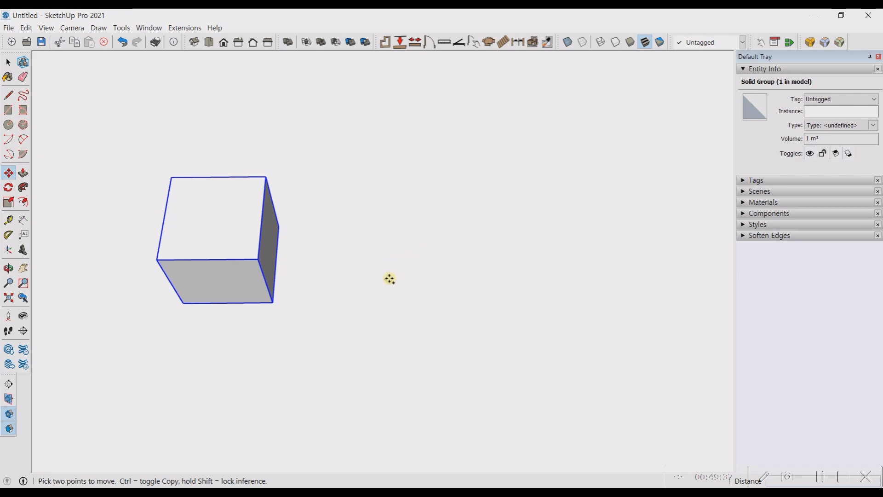
{"action": "left_click", "coordinate": [317, 305]}
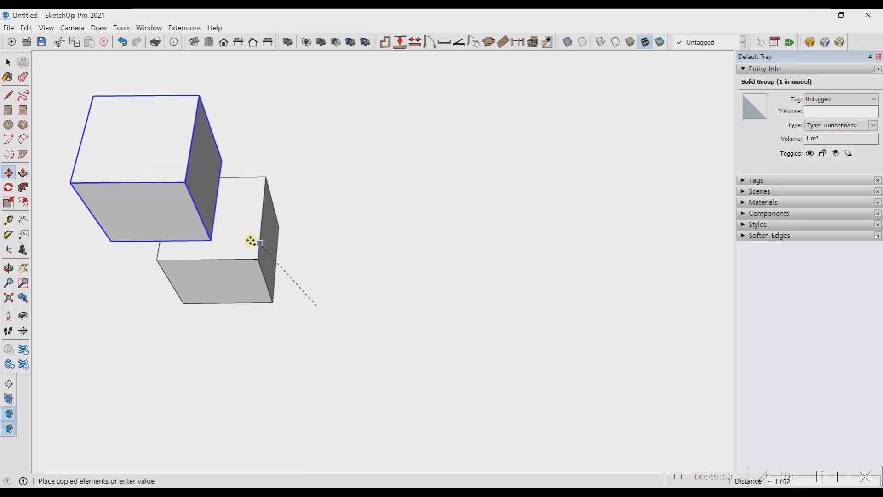
{"action": "scroll", "coordinate": [258, 239], "scroll_direction": "down", "scroll_amount": 3}
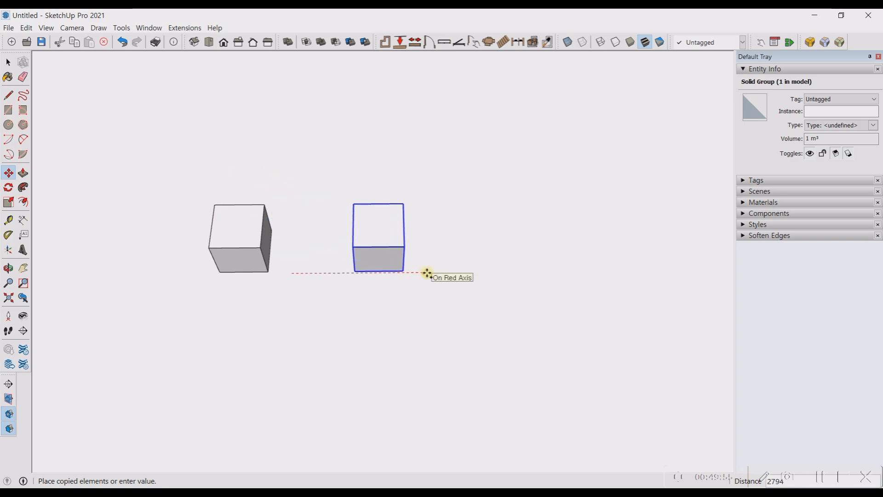
{"action": "type", "text": "2000"}
{"action": "key", "text": "Return"}
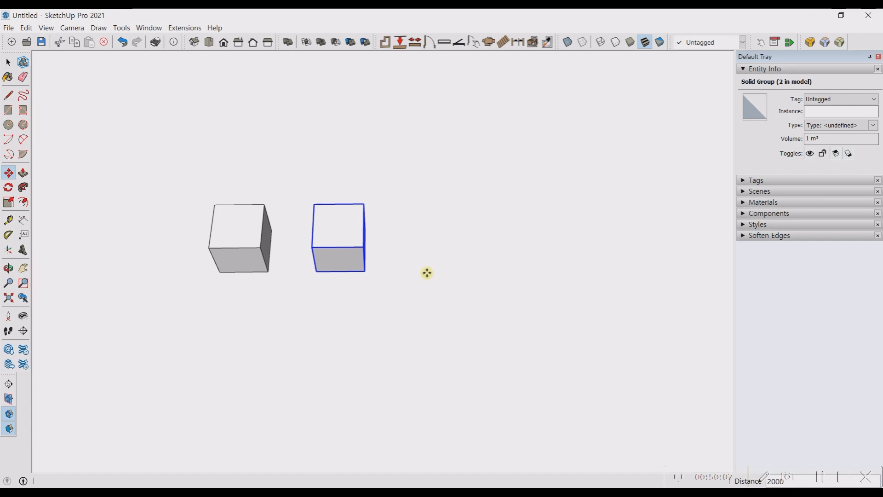
Turn the copy into a linear array of 8 copies with the multiplier *8, and return to the Select tool.
{"action": "type", "text": "*8"}
{"action": "key", "text": "Return"}
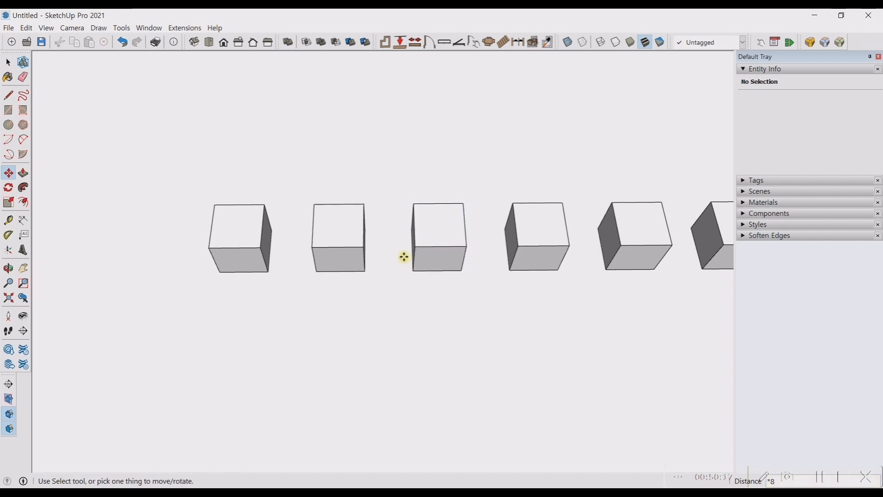
{"action": "scroll", "coordinate": [302, 281], "scroll_direction": "down", "scroll_amount": 5}
{"action": "scroll", "coordinate": [292, 285], "scroll_direction": "down", "scroll_amount": 2}
{"action": "key", "text": "space"}
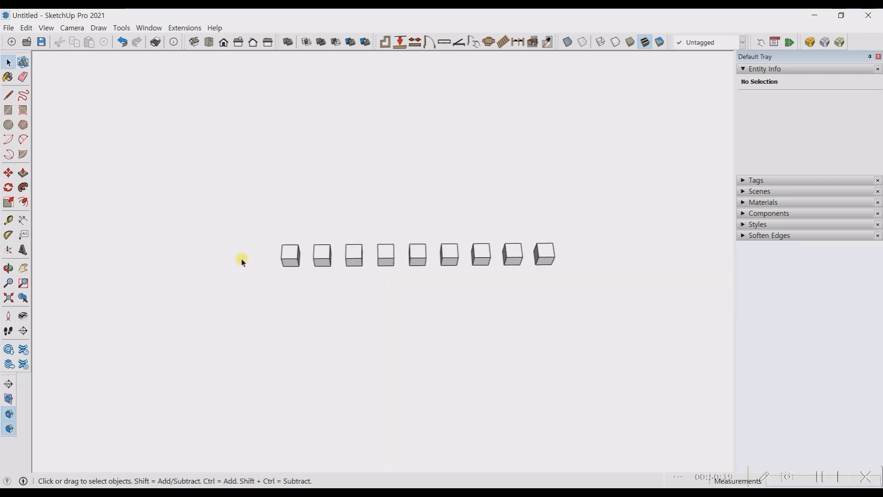
Select the whole row of cubes, clear the selection, pick only the first cube, and undo the linear array and its initial copy.
{"action": "left_click_drag", "start_coordinate": [220, 213], "coordinate": [562, 325]}
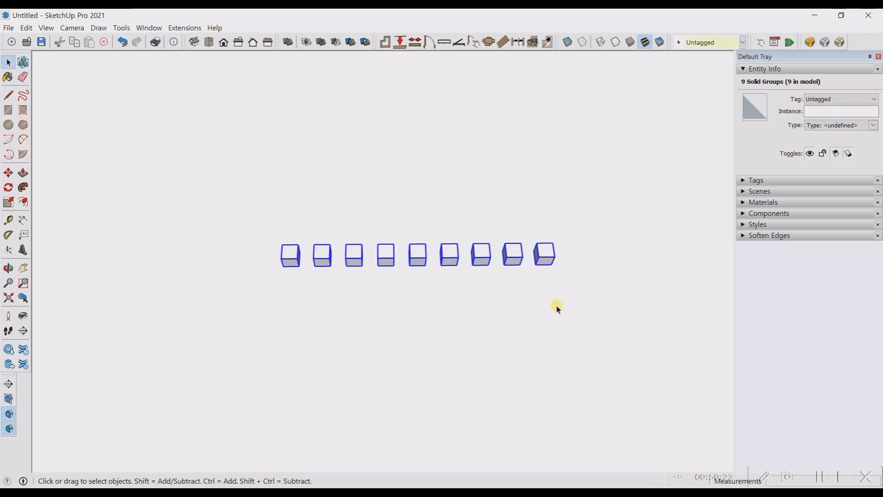
{"action": "left_click", "coordinate": [517, 307]}
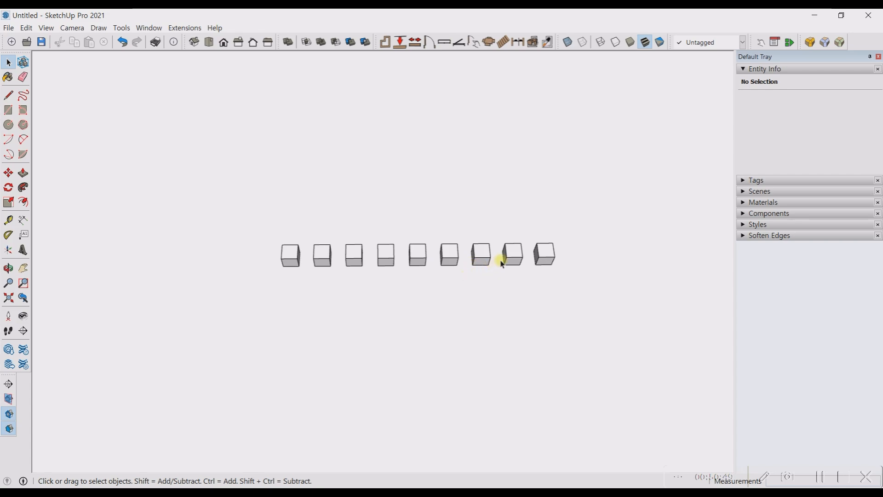
{"action": "left_click", "coordinate": [283, 253]}
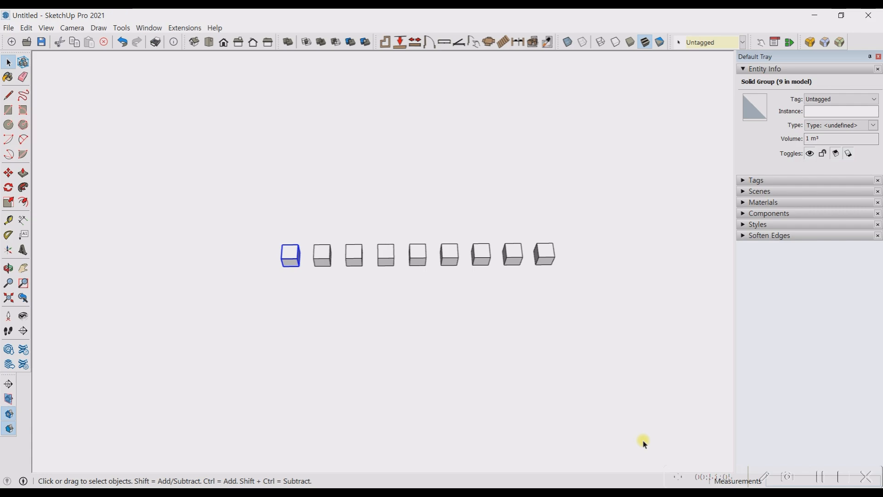
{"action": "key", "text": "ctrl+z"}
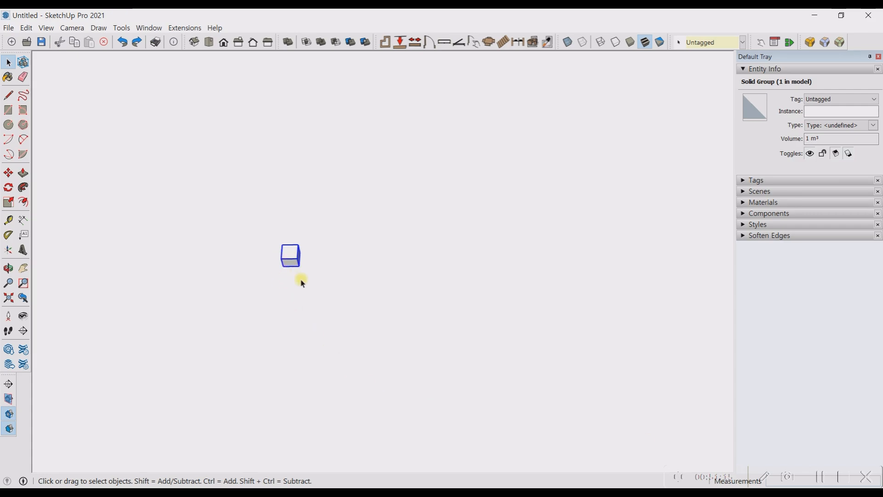
Select the remaining cube group and place a copy 2000 mm away along the red axis with the Move tool.
{"action": "left_click", "coordinate": [285, 303]}
{"action": "left_click", "coordinate": [293, 257]}
{"action": "key", "text": "m"}
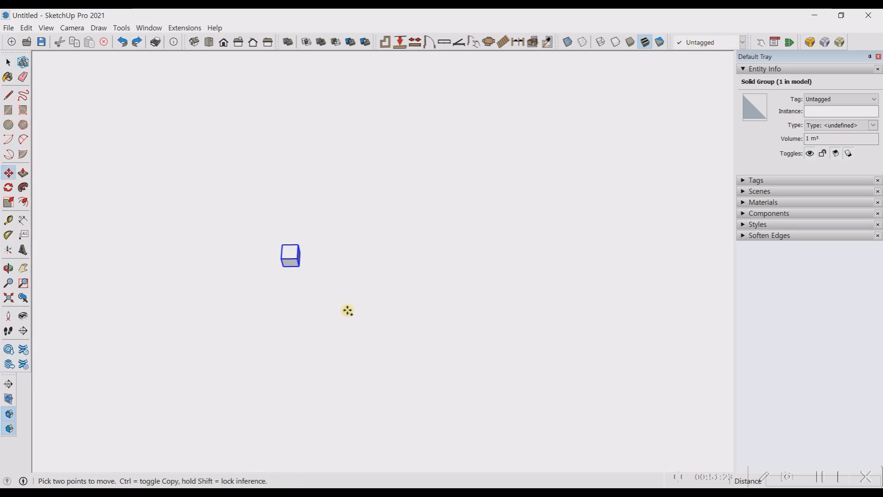
{"action": "left_click", "coordinate": [303, 278]}
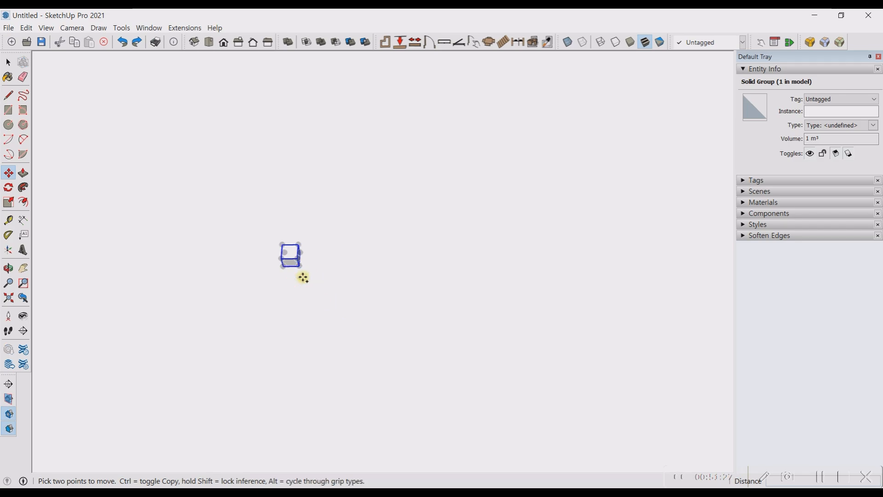
{"action": "key", "text": "ctrl"}
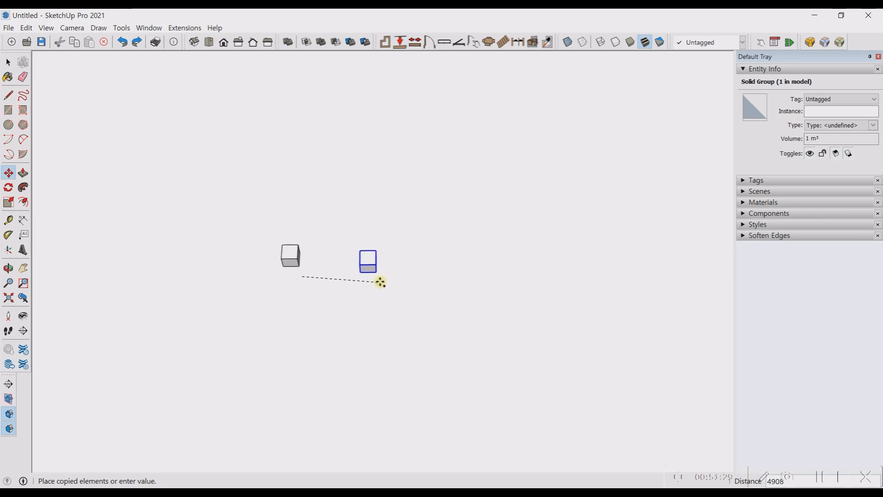
{"action": "type", "text": "20"}
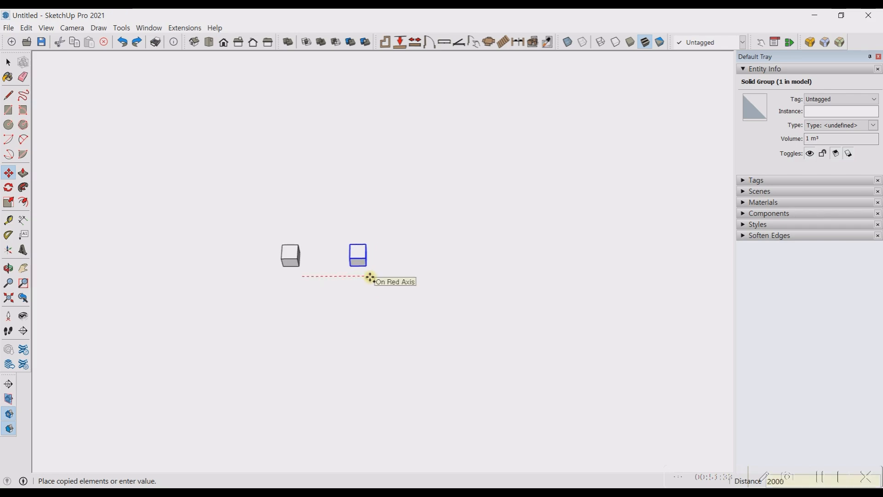
{"action": "type", "text": "00"}
{"action": "key", "text": "Return"}
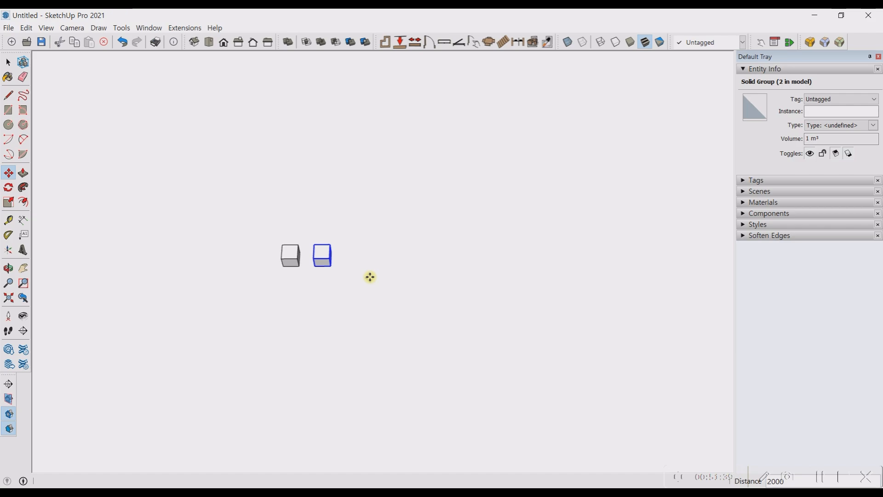
Multiply the 2000 mm copy into a linear array with *10, undo the array and the copy, and return to the Select tool.
{"action": "type", "text": "*10"}
{"action": "key", "text": "Return"}
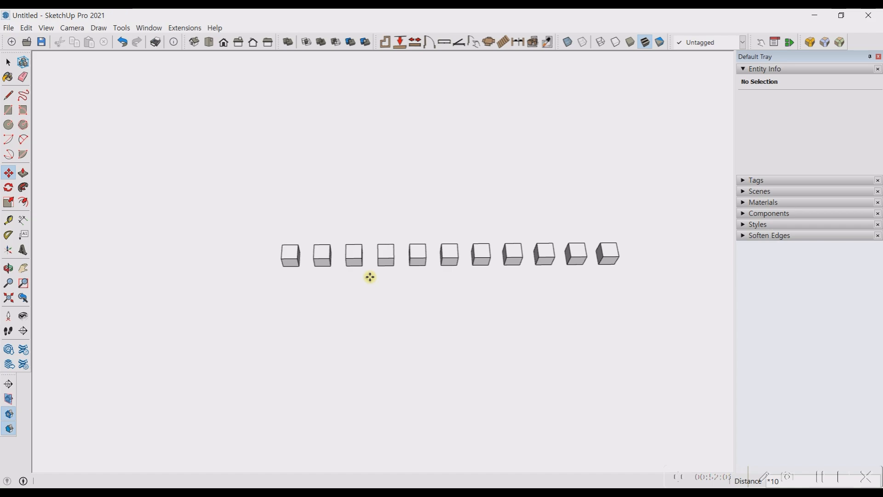
{"action": "key", "text": "ctrl+z"}
{"action": "key", "text": "space"}
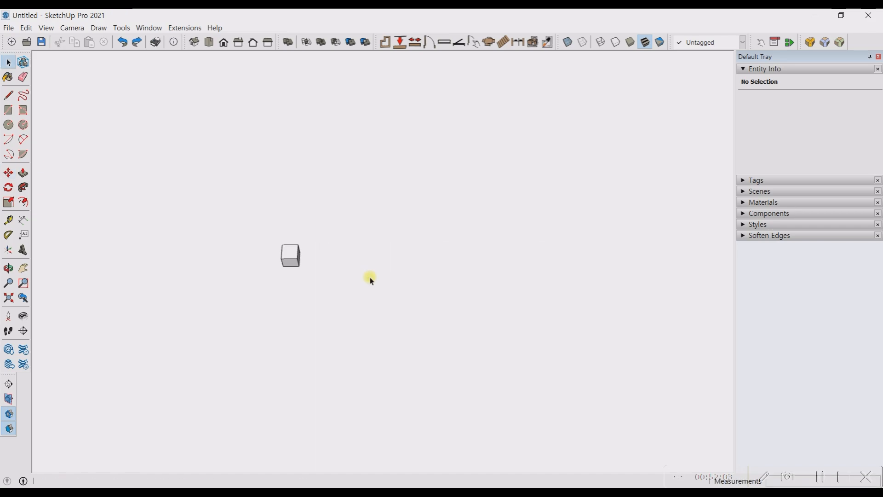
Select the single cube group and copy it 15000 mm along the red axis with the Move tool.
{"action": "left_click", "coordinate": [296, 255]}
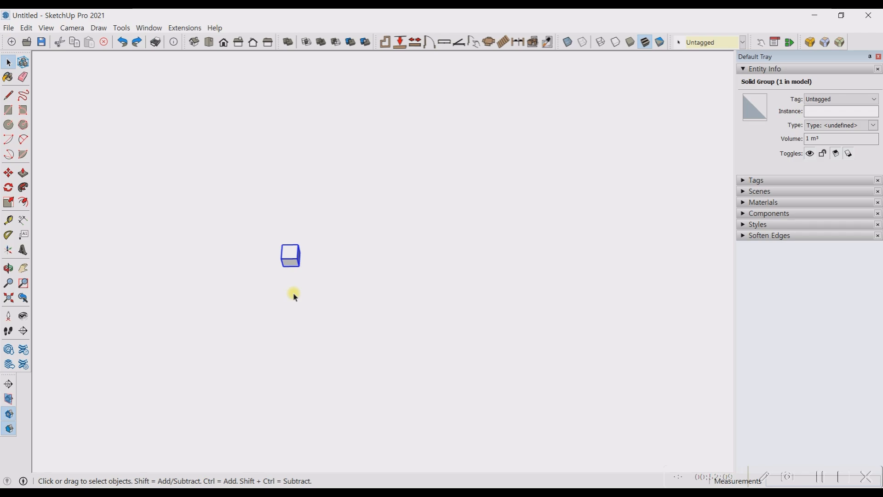
{"action": "key", "text": "m"}
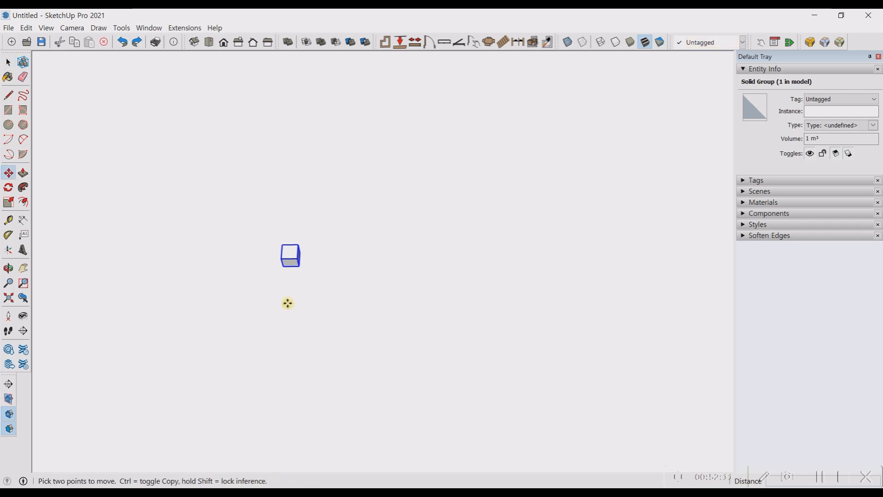
{"action": "left_click", "coordinate": [289, 288]}
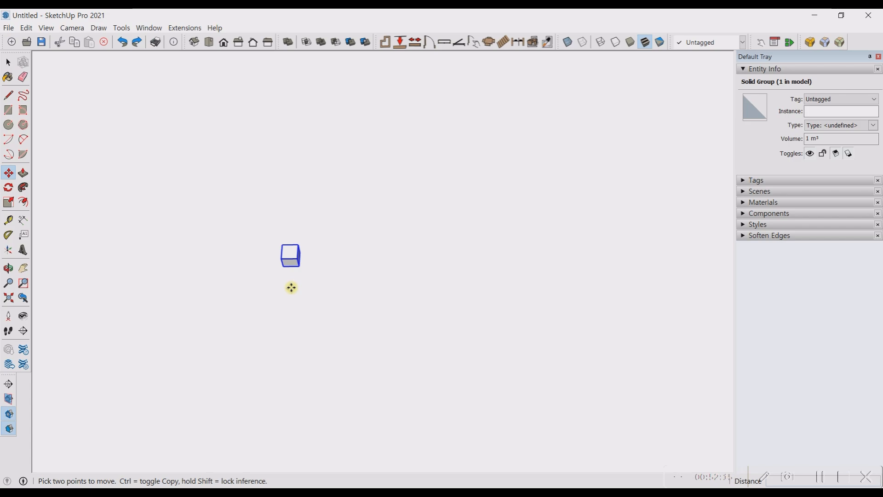
{"action": "key", "text": "ctrl"}
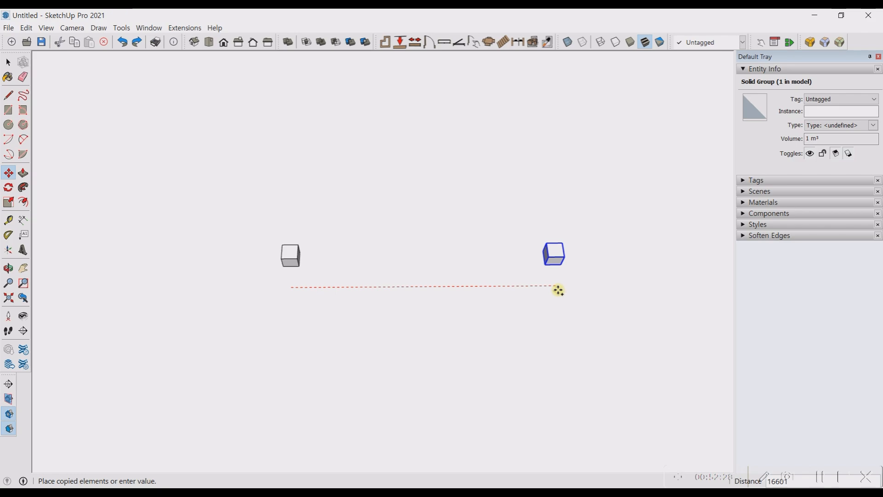
{"action": "type", "text": "15000"}
{"action": "key", "text": "Return"}
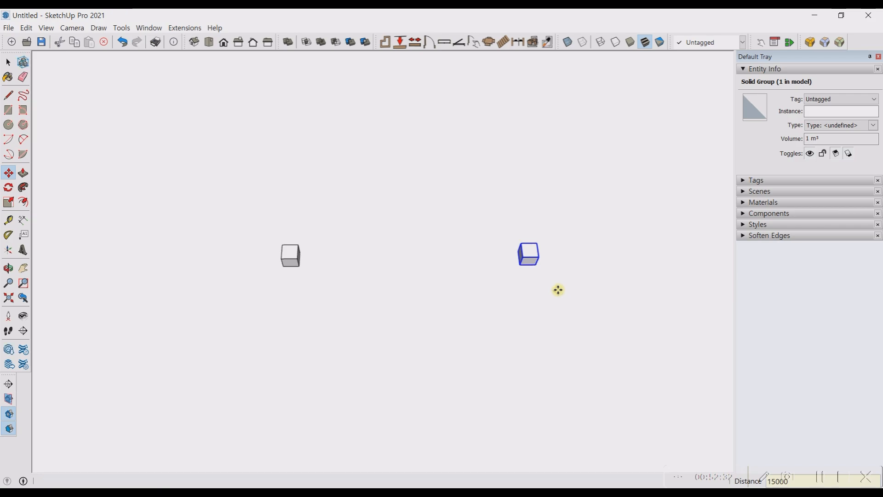
Divide the distance between the original cube and its copy into an array with /10, and return to the Select tool.
{"action": "type", "text": "/10"}
{"action": "key", "text": "Return"}
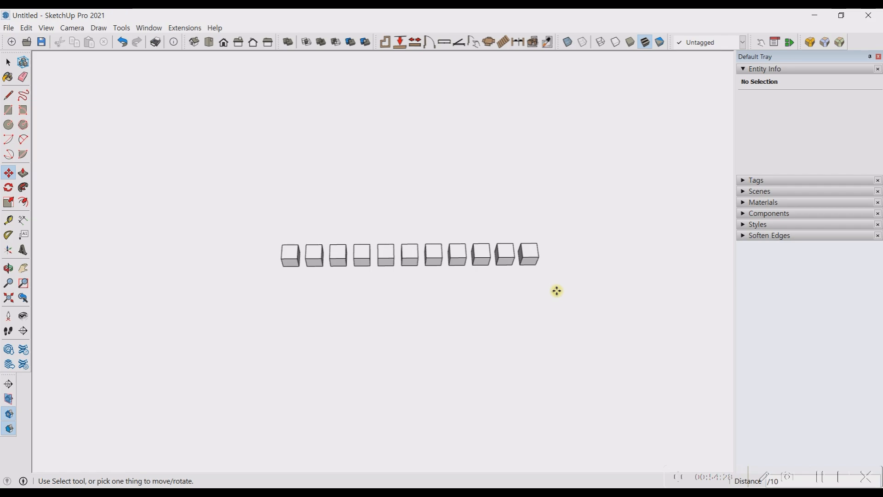
{"action": "key", "text": "space"}
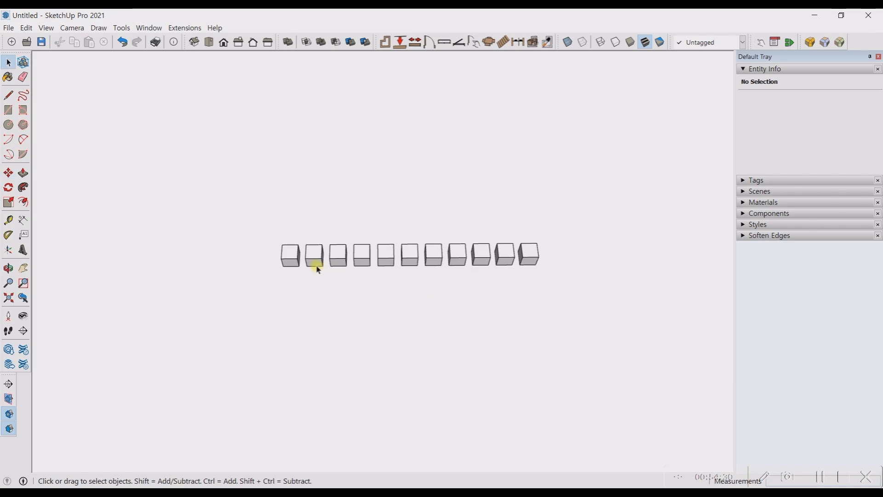
Examine the divided cube array from several angles and distances, selecting the whole row once and clearing the selection.
{"action": "scroll", "coordinate": [312, 265], "scroll_direction": "down", "scroll_amount": 2}
{"action": "middle_click_drag", "start_coordinate": [427, 260], "coordinate": [305, 276]}
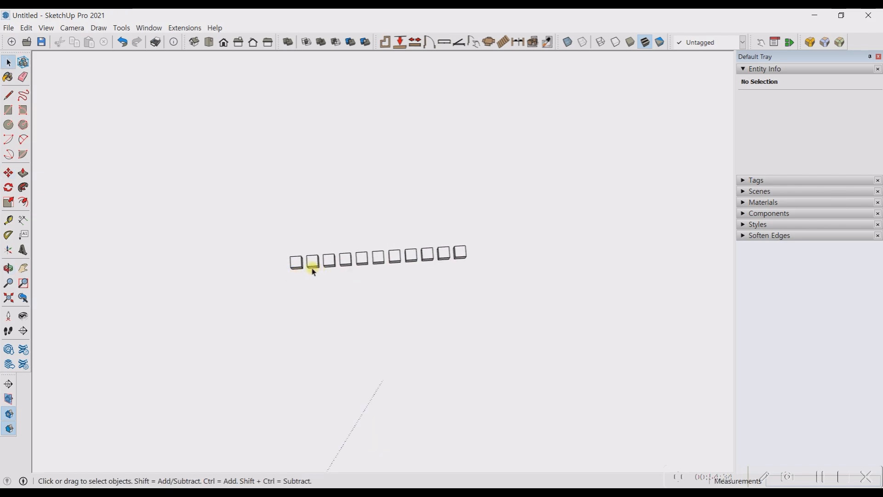
{"action": "scroll", "coordinate": [308, 269], "scroll_direction": "up", "scroll_amount": 3}
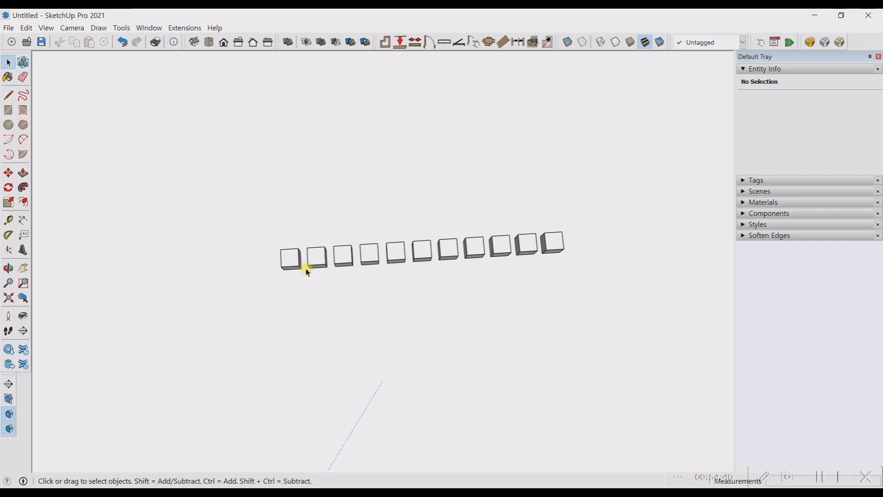
{"action": "scroll", "coordinate": [311, 268], "scroll_direction": "down", "scroll_amount": 3}
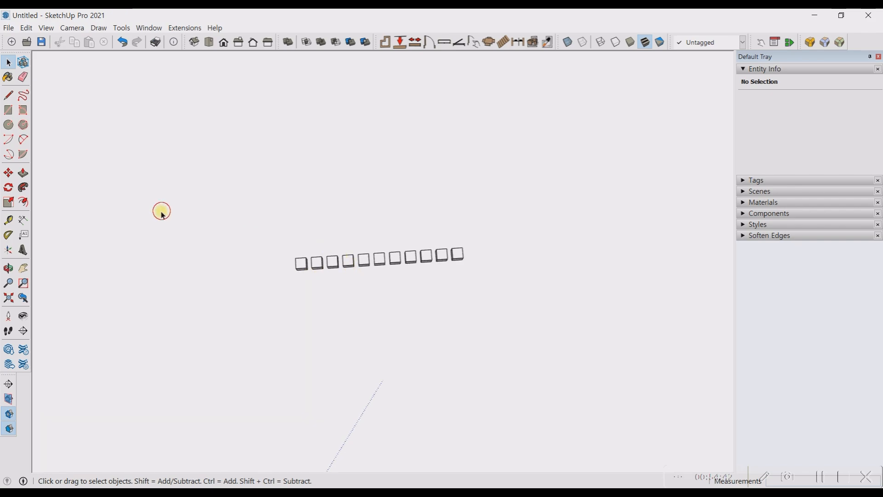
{"action": "left_click_drag", "start_coordinate": [159, 209], "coordinate": [667, 377]}
{"action": "left_click", "coordinate": [393, 357]}
{"action": "middle_click_drag", "start_coordinate": [361, 288], "coordinate": [343, 281]}
{"action": "scroll", "coordinate": [363, 260], "scroll_direction": "up", "scroll_amount": 4}
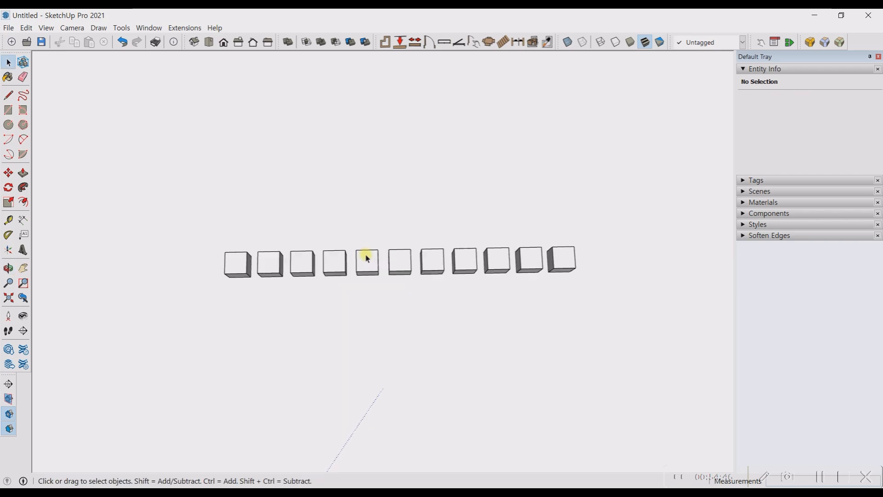
{"action": "middle_click_drag", "start_coordinate": [357, 311], "coordinate": [363, 235]}
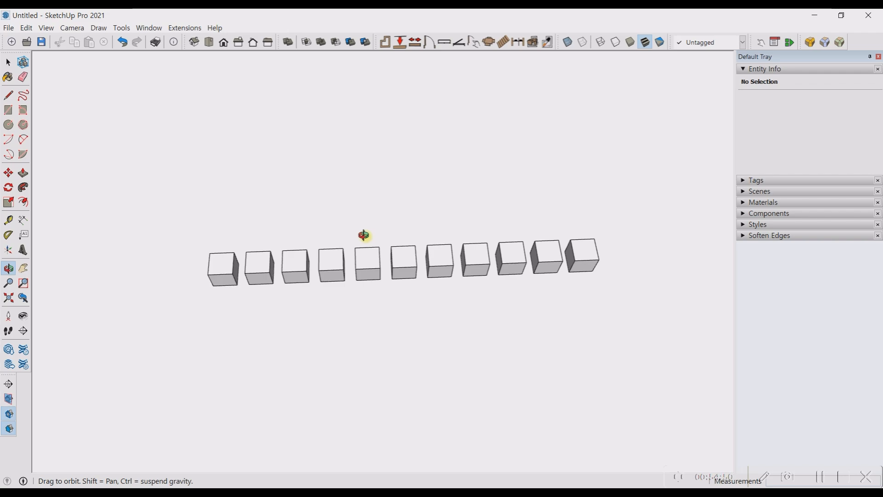
{"action": "key", "text": "space"}
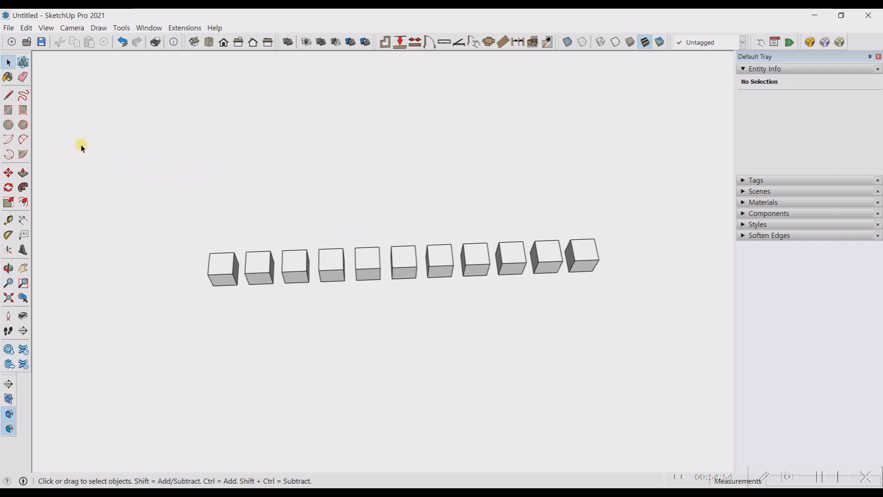
Demonstrate a window selection that encloses the first eight cubes of the row and only partly covers the ninth.
{"action": "left_click_drag", "start_coordinate": [81, 144], "coordinate": [514, 357]}
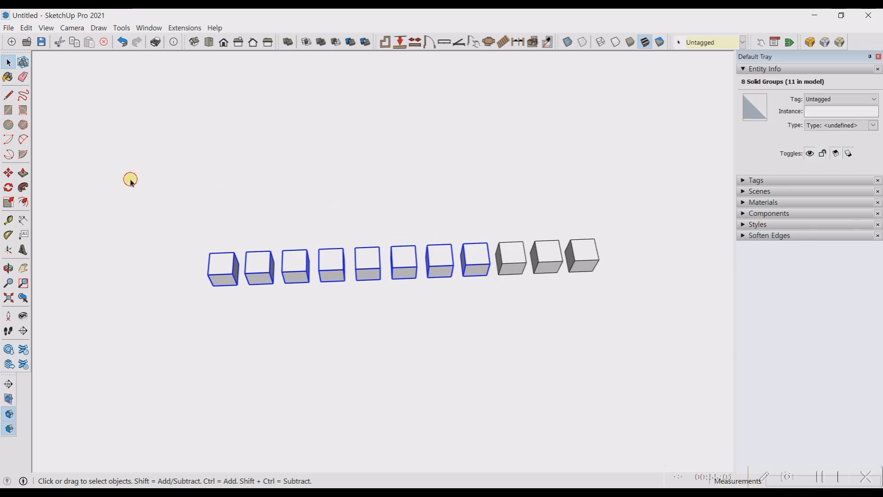
{"action": "left_click_drag", "start_coordinate": [130, 179], "coordinate": [513, 336]}
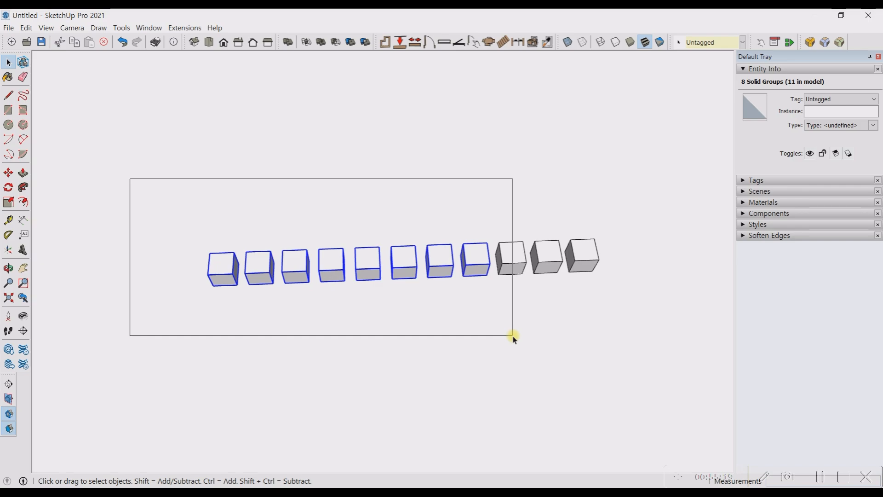
{"action": "left_click_drag", "start_coordinate": [513, 336], "coordinate": [515, 338]}
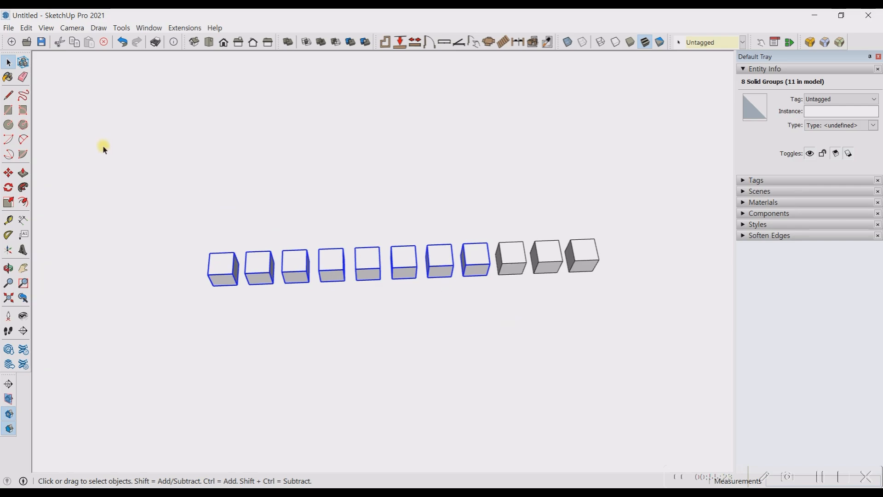
Repeat the window selection over different lengths of the row, enclosing the first two cubes and finally the first four.
{"action": "left_click_drag", "start_coordinate": [95, 144], "coordinate": [575, 386]}
{"action": "left_click_drag", "start_coordinate": [132, 204], "coordinate": [292, 345]}
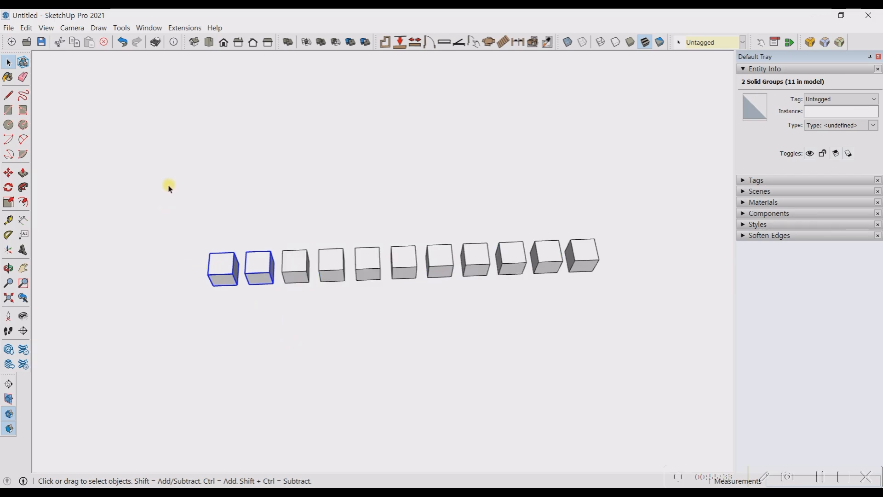
{"action": "left_click_drag", "start_coordinate": [168, 184], "coordinate": [366, 356]}
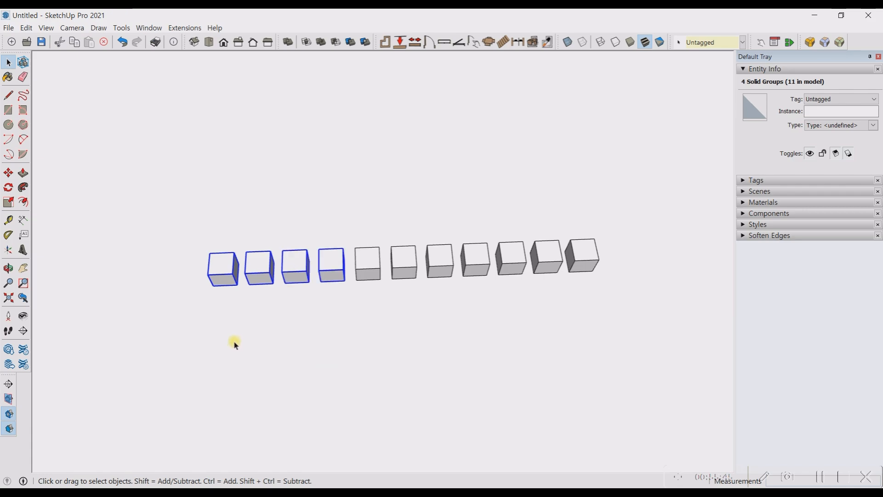
{"action": "scroll", "coordinate": [193, 303], "scroll_direction": "down", "scroll_amount": 3}
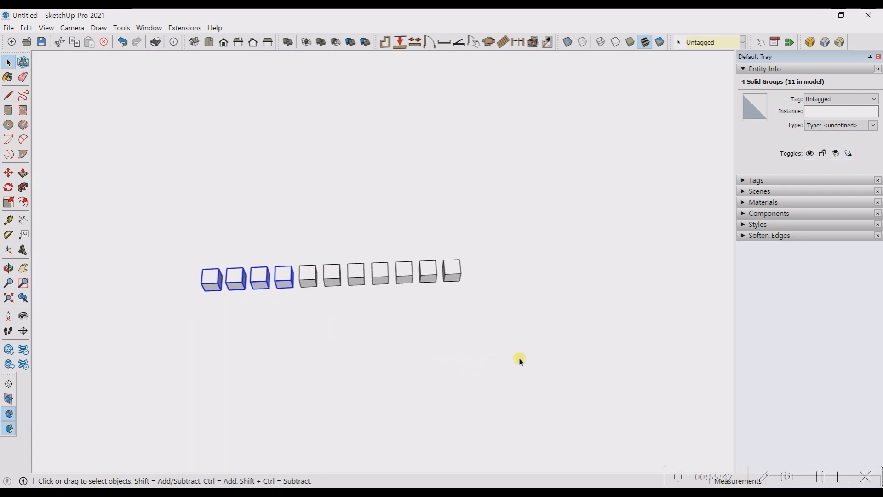
Window-select the entire row of cubes, clear the selection, and draw a selection window in the empty space above the row.
{"action": "left_click", "coordinate": [265, 266]}
{"action": "left_click_drag", "start_coordinate": [115, 171], "coordinate": [558, 418]}
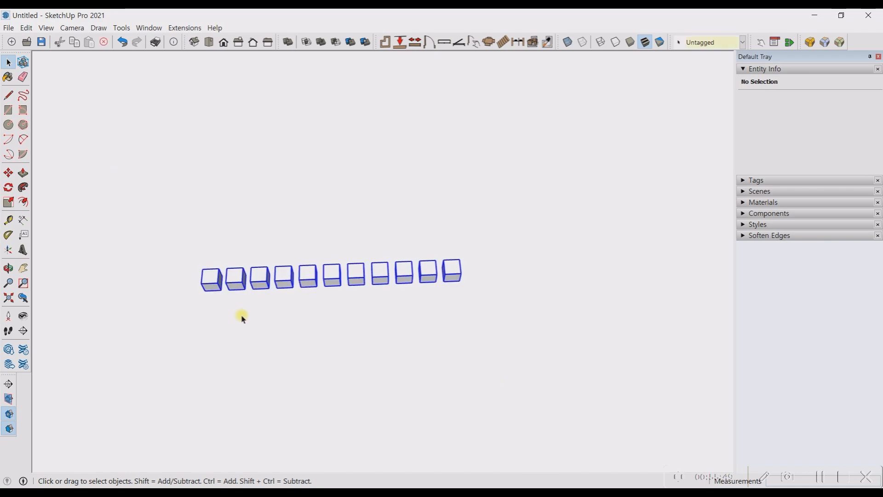
{"action": "left_click", "coordinate": [557, 376]}
{"action": "left_click_drag", "start_coordinate": [558, 369], "coordinate": [571, 295]}
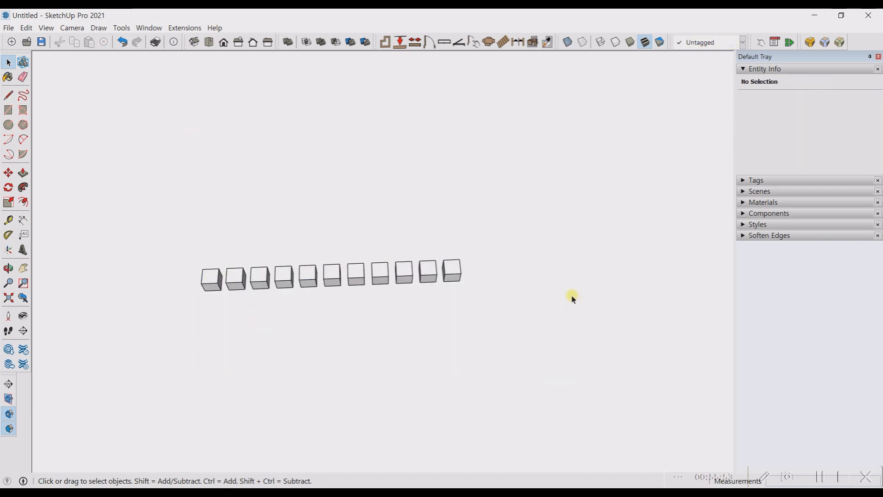
{"action": "left_click_drag", "start_coordinate": [206, 96], "coordinate": [350, 186]}
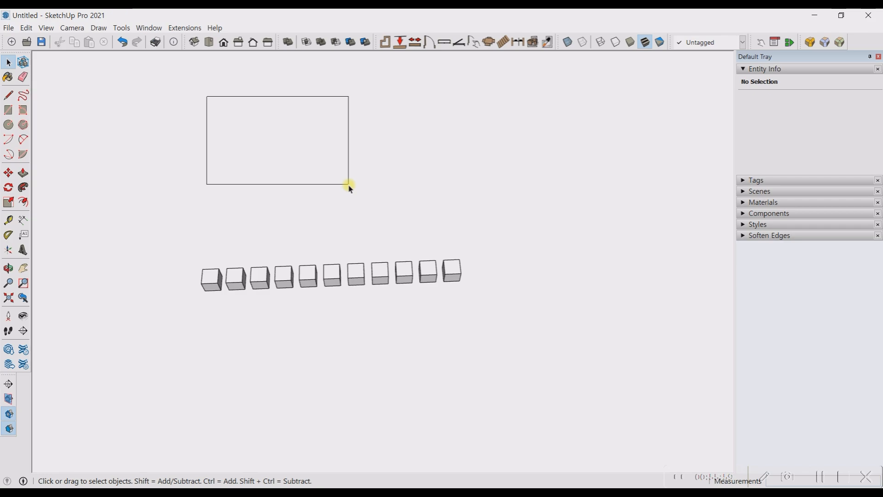
{"action": "left_click_drag", "start_coordinate": [349, 186], "coordinate": [350, 186]}
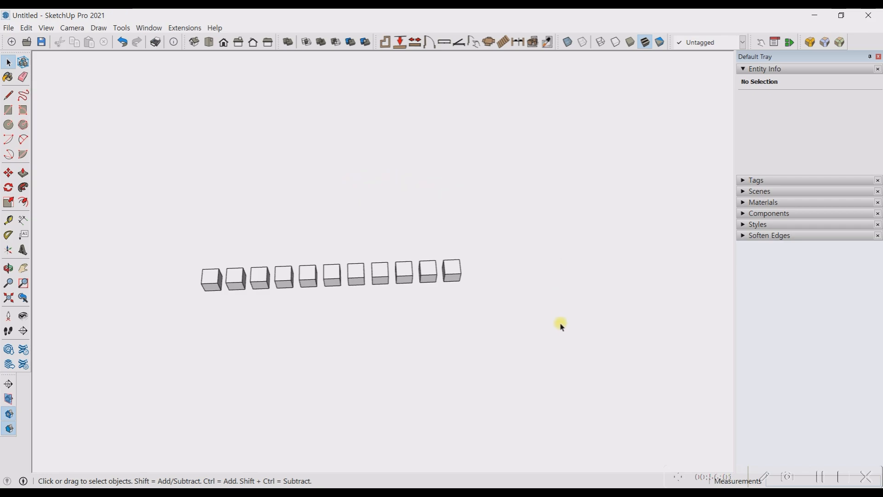
Select the last three cubes of the row with a crossing selection that only partly covers the outermost one taken in.
{"action": "left_click_drag", "start_coordinate": [556, 343], "coordinate": [209, 163]}
{"action": "left_click_drag", "start_coordinate": [210, 162], "coordinate": [481, 285]}
{"action": "left_click_drag", "start_coordinate": [515, 309], "coordinate": [405, 188]}
{"action": "left_click_drag", "start_coordinate": [405, 188], "coordinate": [405, 206]}
{"action": "left_click_drag", "start_coordinate": [405, 207], "coordinate": [405, 205]}
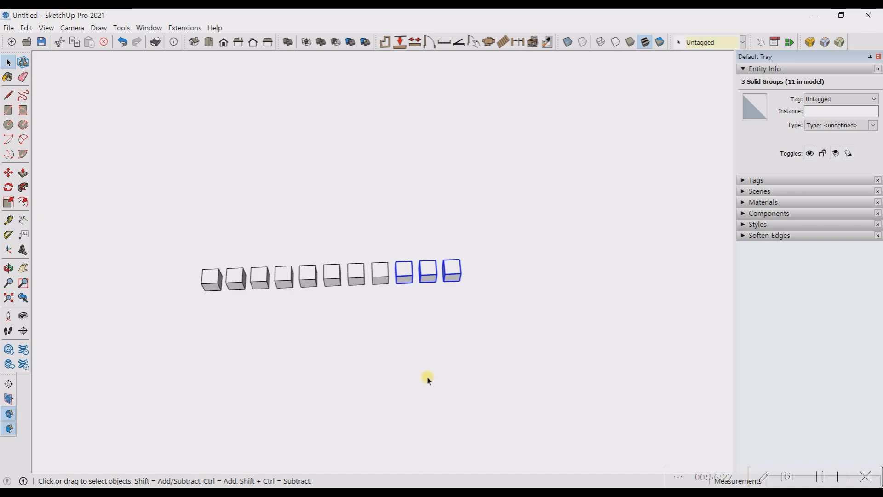
Select the last four cubes with a crossing selection, and replace it with a window selection of the first seven cubes.
{"action": "left_click_drag", "start_coordinate": [585, 366], "coordinate": [385, 225]}
{"action": "left_click_drag", "start_coordinate": [75, 118], "coordinate": [380, 349]}
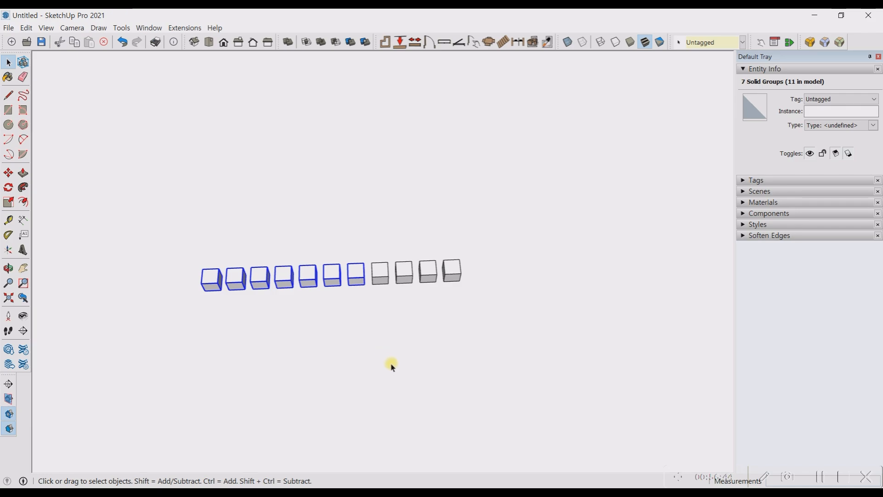
{"action": "scroll", "coordinate": [358, 345], "scroll_direction": "down", "scroll_amount": 3}
{"action": "middle_click_drag", "start_coordinate": [361, 346], "coordinate": [351, 371]}
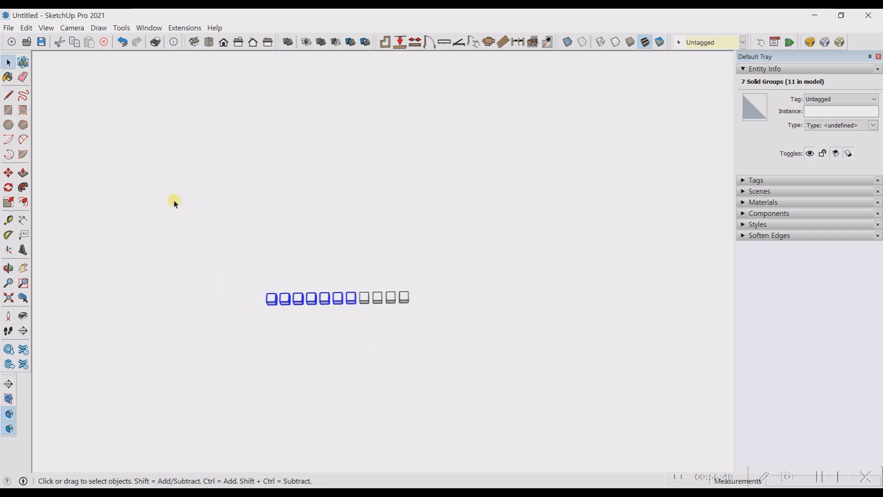
{"action": "left_click_drag", "start_coordinate": [174, 201], "coordinate": [513, 402]}
{"action": "scroll", "coordinate": [291, 286], "scroll_direction": "up", "scroll_amount": 3}
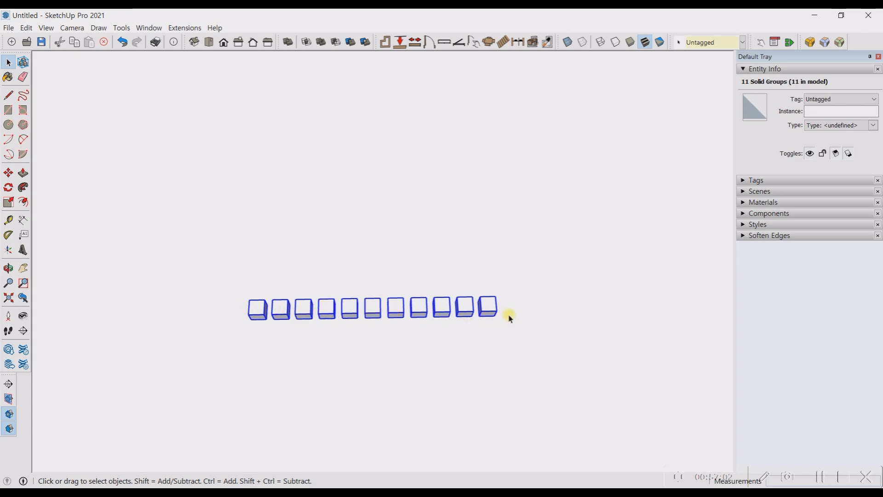
{"action": "scroll", "coordinate": [367, 306], "scroll_direction": "up", "scroll_amount": 4}
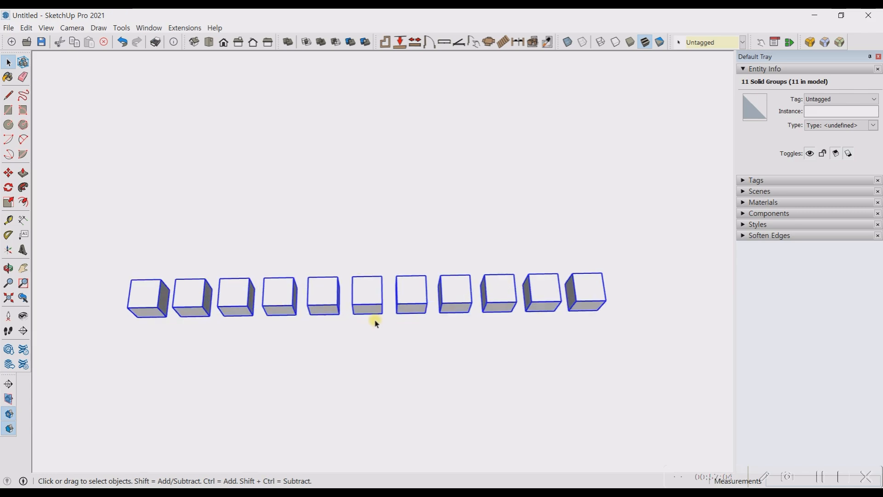
{"action": "right_click", "coordinate": [366, 296]}
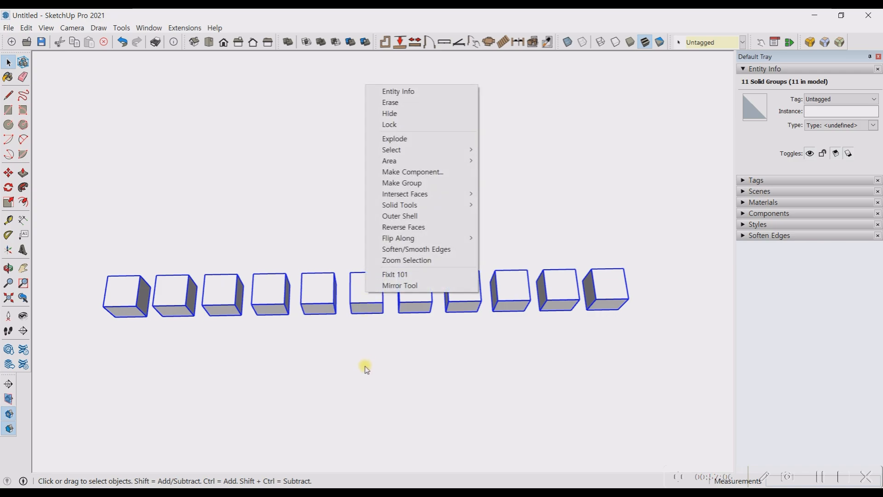
{"action": "left_click", "coordinate": [378, 368]}
{"action": "right_click", "coordinate": [319, 170]}
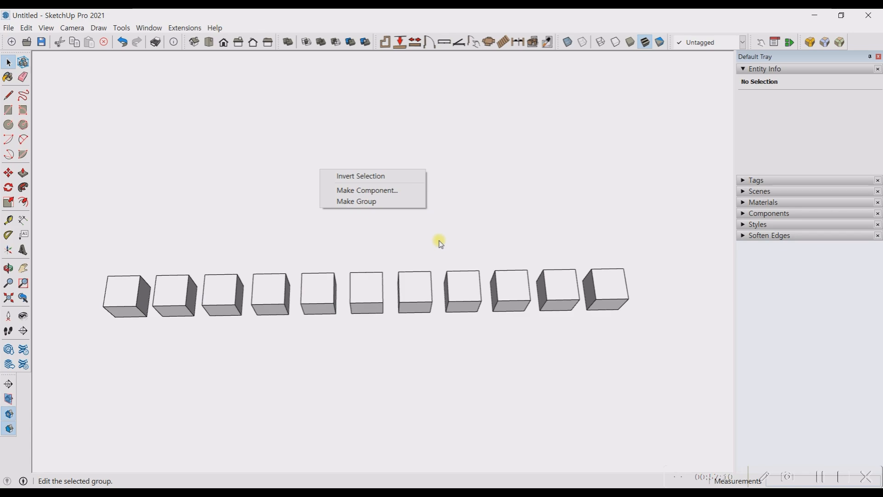
{"action": "left_click", "coordinate": [585, 144]}
Window-select all eleven cubes in the row and combine them into one group.
{"action": "scroll", "coordinate": [519, 189], "scroll_direction": "down", "scroll_amount": 2}
{"action": "left_click_drag", "start_coordinate": [154, 180], "coordinate": [657, 367]}
{"action": "scroll", "coordinate": [455, 260], "scroll_direction": "up", "scroll_amount": 3}
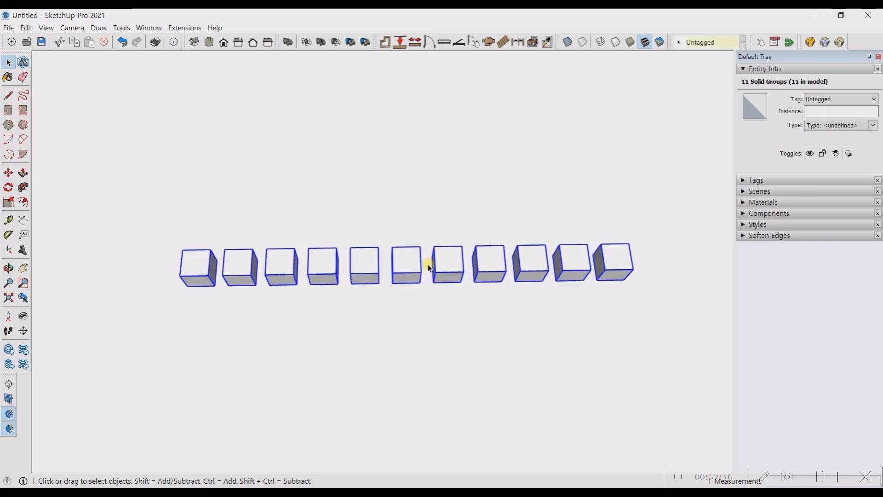
{"action": "right_click", "coordinate": [461, 262]}
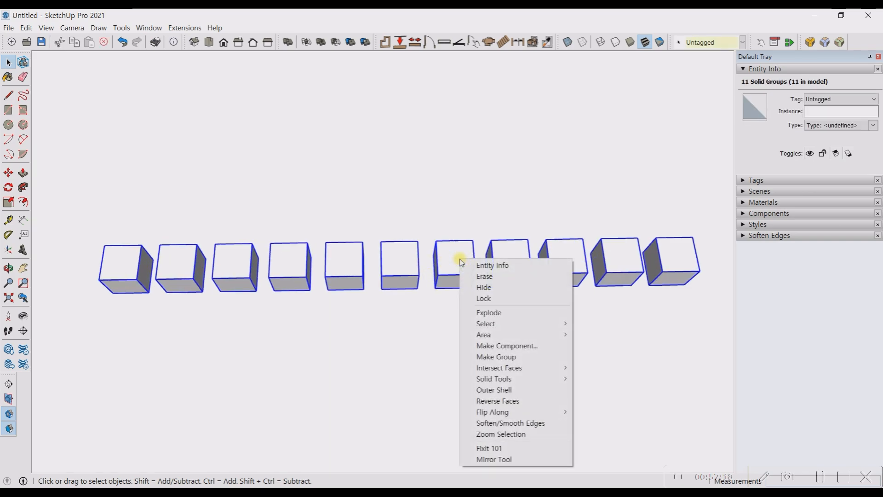
{"action": "left_click", "coordinate": [498, 358]}
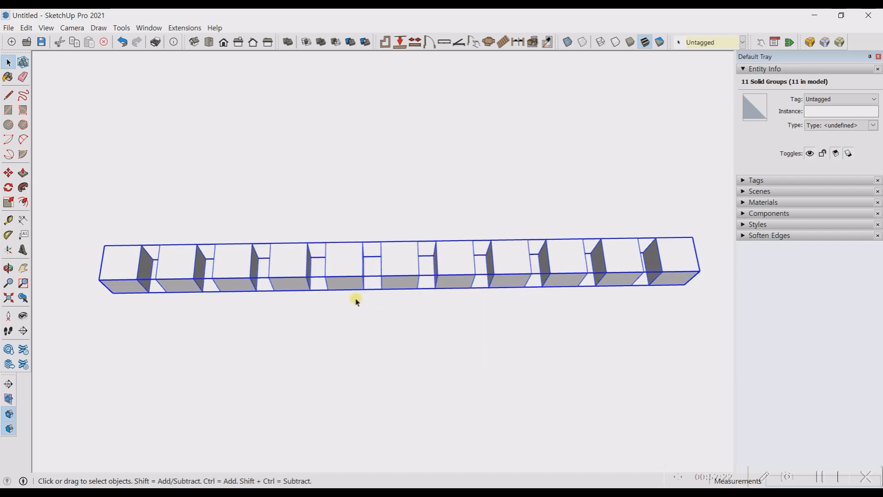
Inspect the cubes inside the grouped row by selecting the last five one at a time, and leave the group.
{"action": "scroll", "coordinate": [376, 317], "scroll_direction": "down", "scroll_amount": 2}
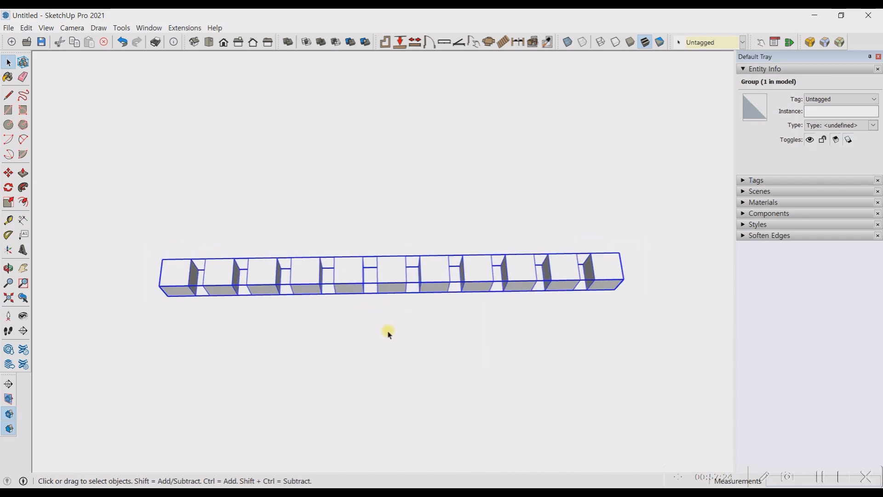
{"action": "middle_click_drag", "start_coordinate": [388, 331], "coordinate": [346, 240]}
{"action": "scroll", "coordinate": [384, 275], "scroll_direction": "up", "scroll_amount": 3}
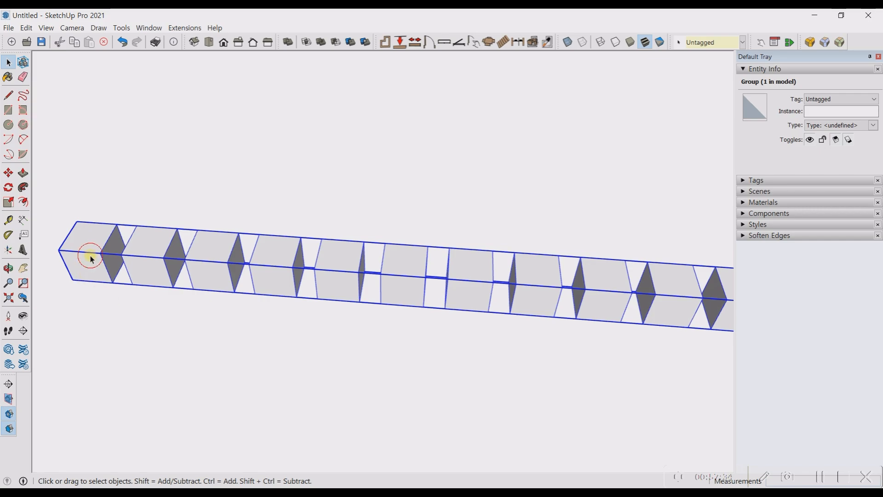
{"action": "scroll", "coordinate": [91, 260], "scroll_direction": "down", "scroll_amount": 3}
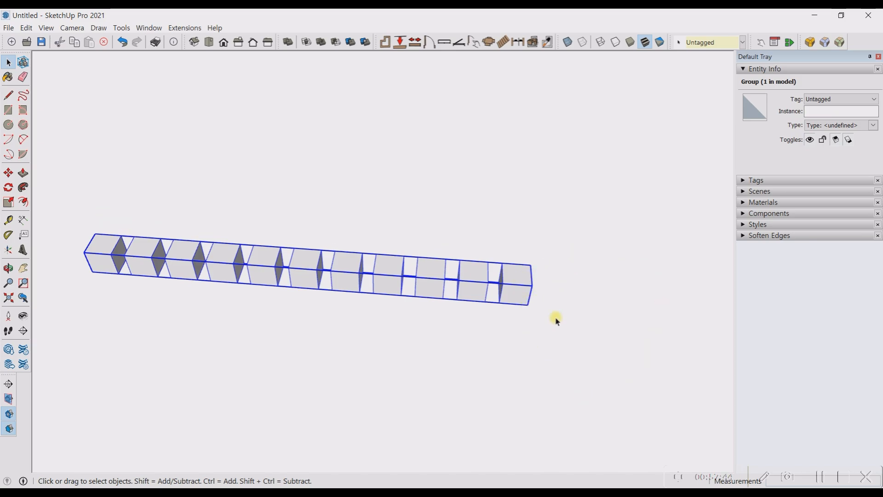
{"action": "double_click", "coordinate": [515, 282]}
{"action": "left_click", "coordinate": [517, 282]}
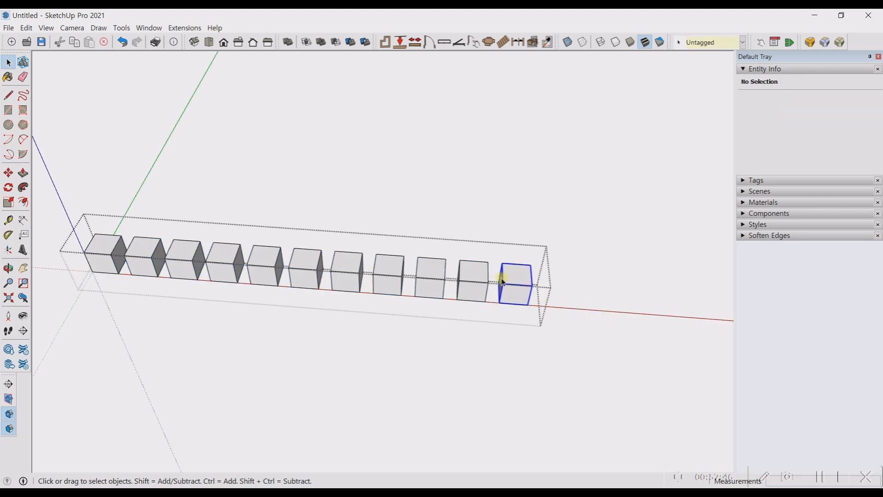
{"action": "left_click", "coordinate": [473, 277]}
{"action": "left_click", "coordinate": [432, 276]}
{"action": "left_click", "coordinate": [388, 275]}
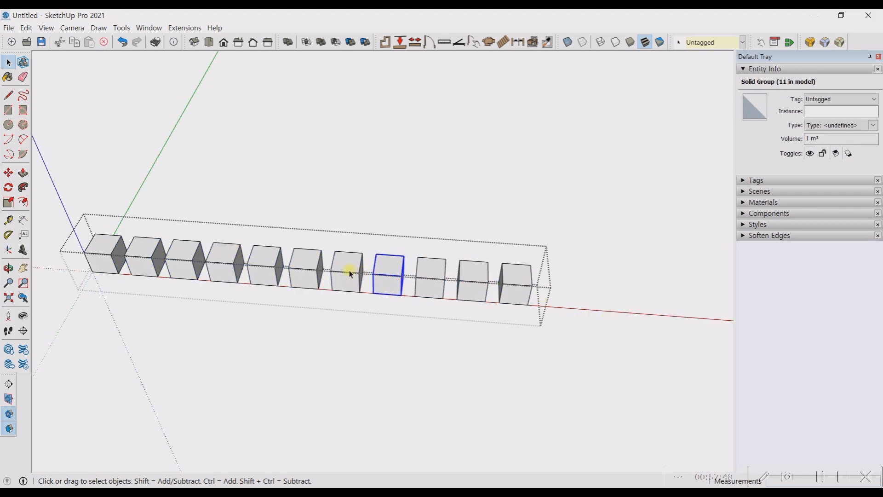
{"action": "left_click", "coordinate": [349, 271]}
{"action": "left_click", "coordinate": [416, 361]}
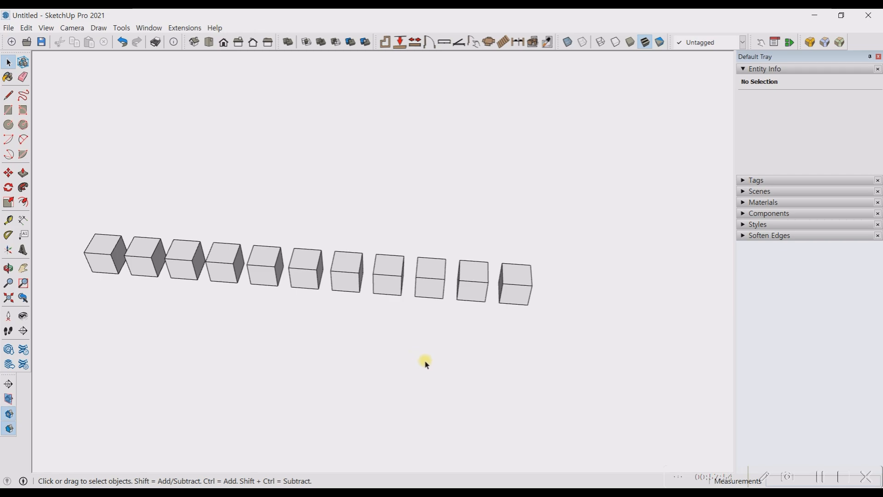
Select the grouped row of cubes and switch the model to the standard Top view.
{"action": "left_click", "coordinate": [501, 289]}
{"action": "middle_click_drag", "start_coordinate": [562, 341], "coordinate": [293, 318]}
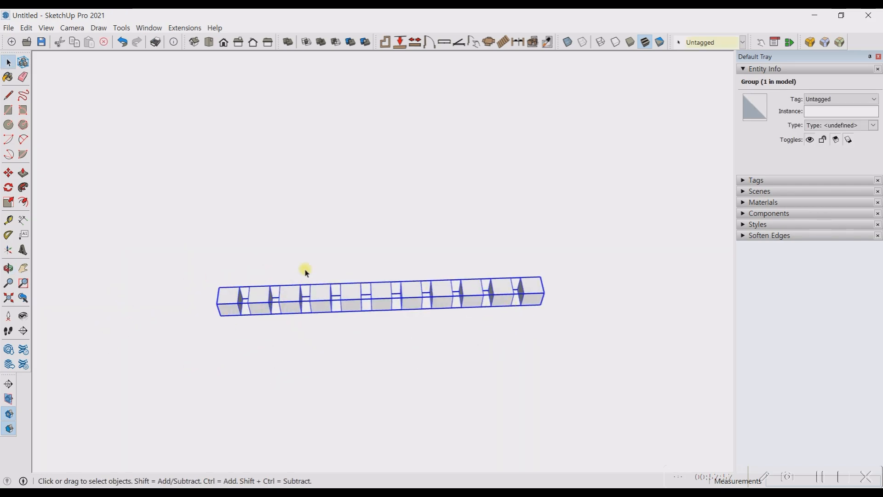
{"action": "middle_click_drag", "start_coordinate": [460, 313], "coordinate": [446, 438]}
{"action": "scroll", "coordinate": [237, 311], "scroll_direction": "up", "scroll_amount": 5}
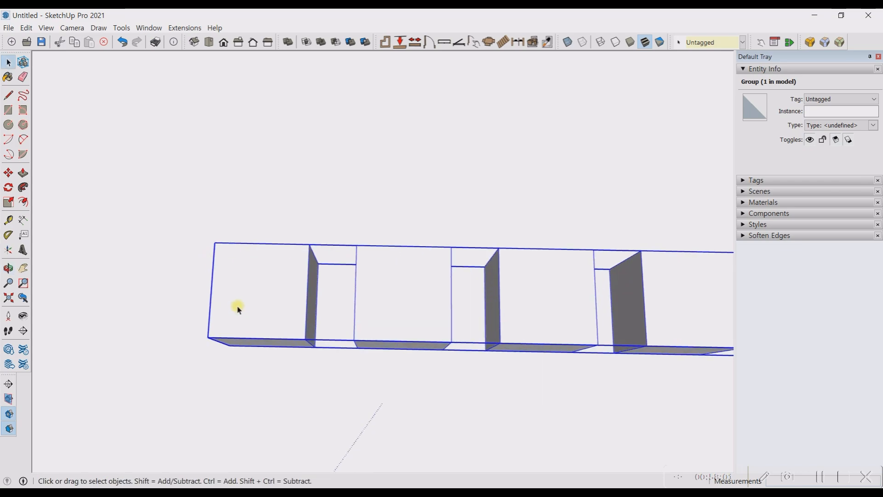
{"action": "scroll", "coordinate": [238, 310], "scroll_direction": "up", "scroll_amount": 1}
{"action": "scroll", "coordinate": [238, 308], "scroll_direction": "down", "scroll_amount": 1}
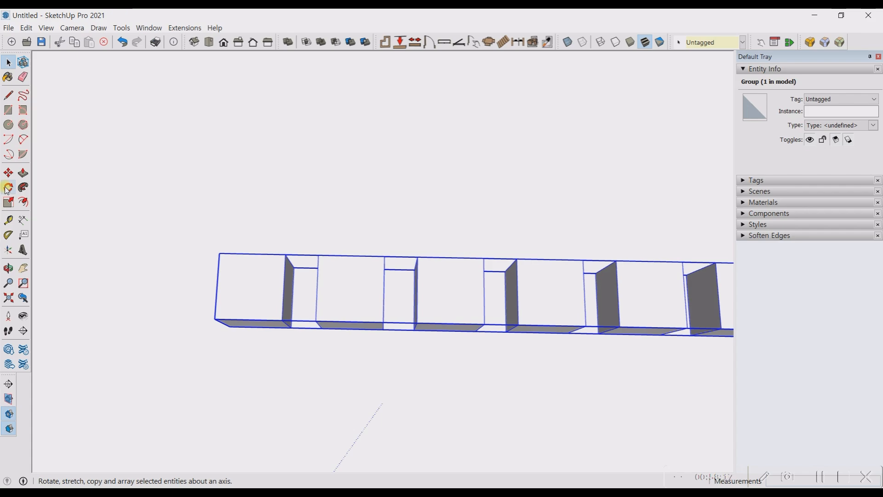
{"action": "left_click", "coordinate": [209, 43]}
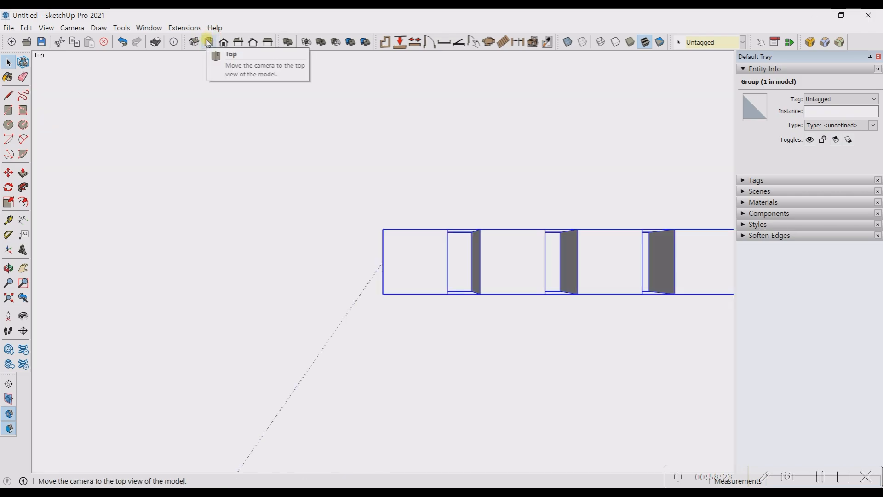
{"action": "scroll", "coordinate": [171, 268], "scroll_direction": "down", "scroll_amount": 5}
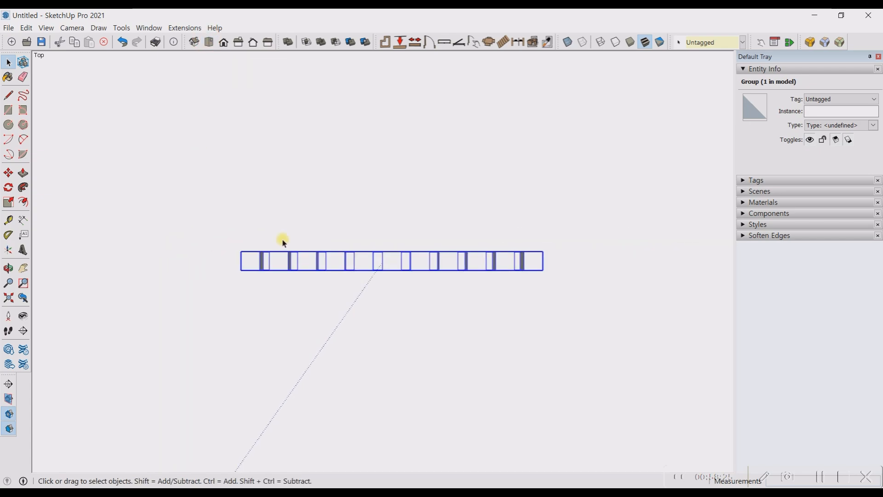
{"action": "scroll", "coordinate": [253, 233], "scroll_direction": "up", "scroll_amount": 1}
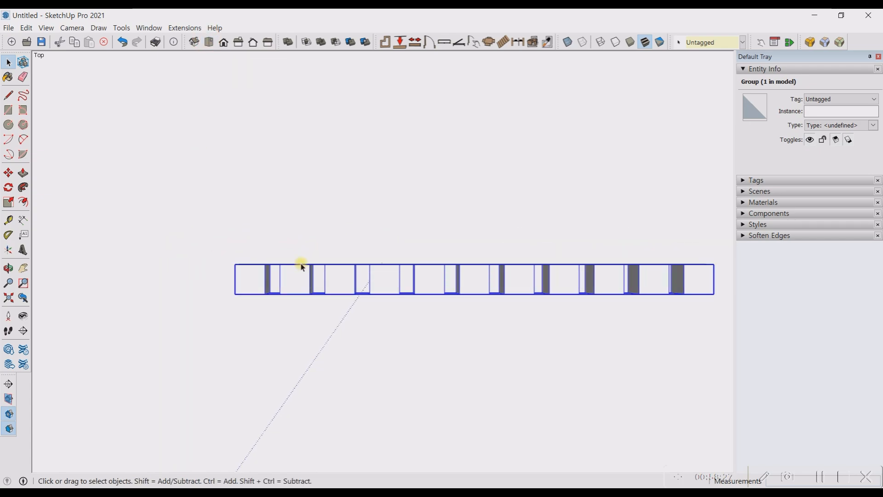
{"action": "scroll", "coordinate": [241, 280], "scroll_direction": "up", "scroll_amount": 2}
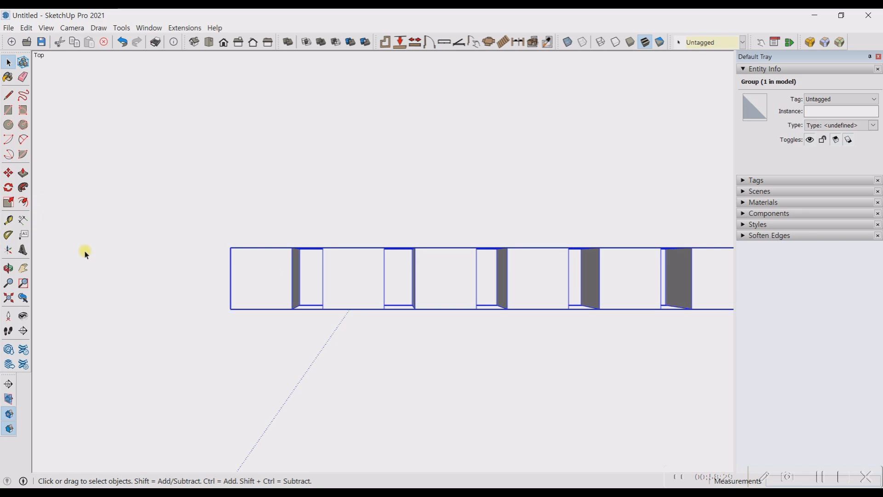
Start a rotated copy of the grouped row about the midpoint of its left end edge, with the opposite end's midpoint as the reference.
{"action": "left_click", "coordinate": [8, 187]}
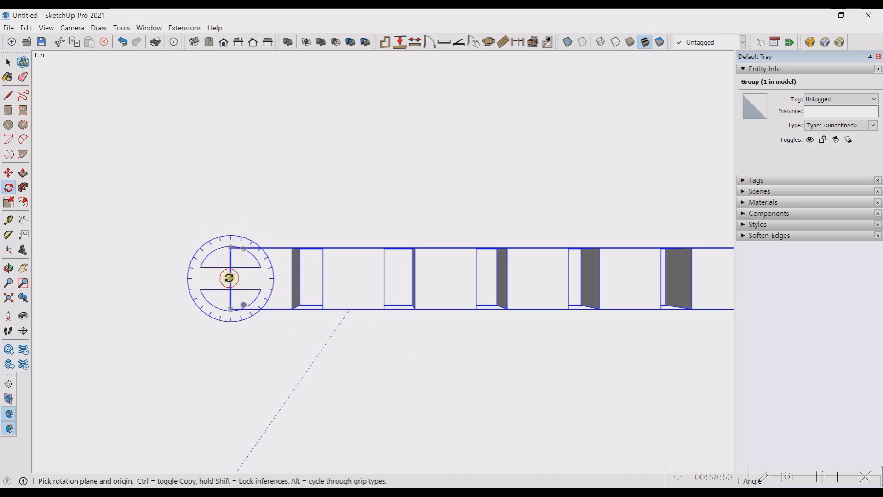
{"action": "left_click", "coordinate": [230, 277]}
{"action": "scroll", "coordinate": [87, 274], "scroll_direction": "down", "scroll_amount": 8}
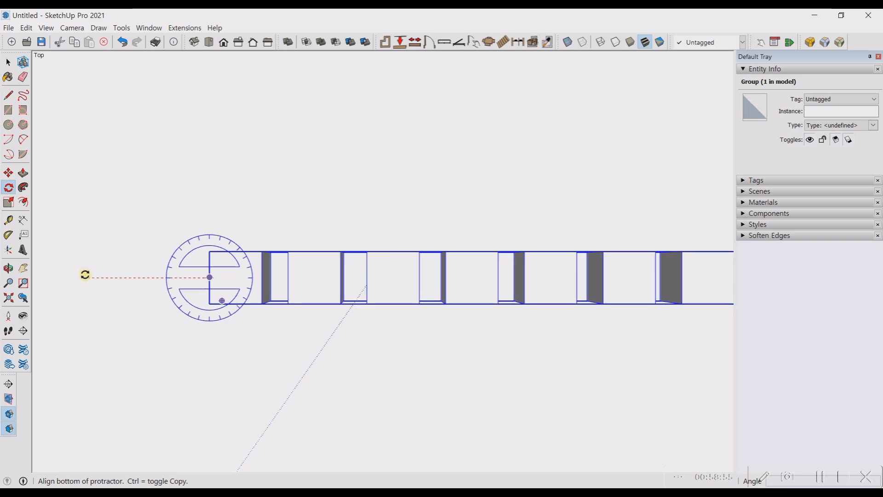
{"action": "scroll", "coordinate": [99, 277], "scroll_direction": "up", "scroll_amount": 10}
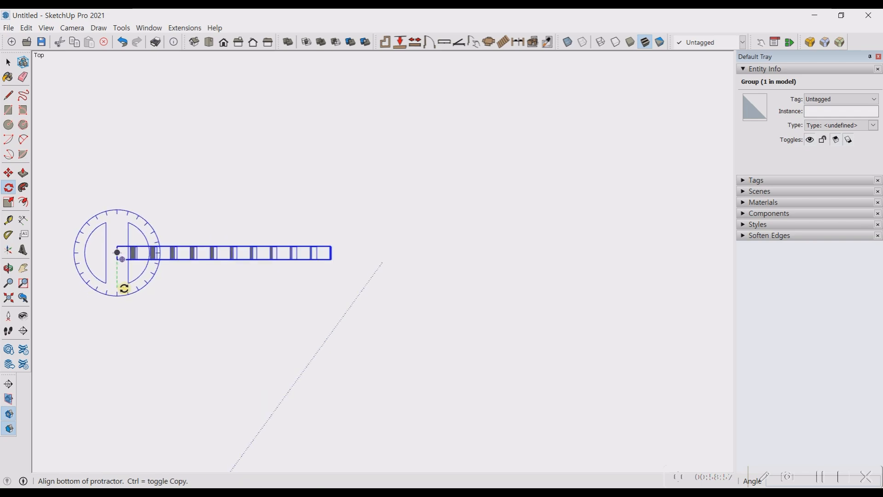
{"action": "scroll", "coordinate": [162, 282], "scroll_direction": "down", "scroll_amount": 4}
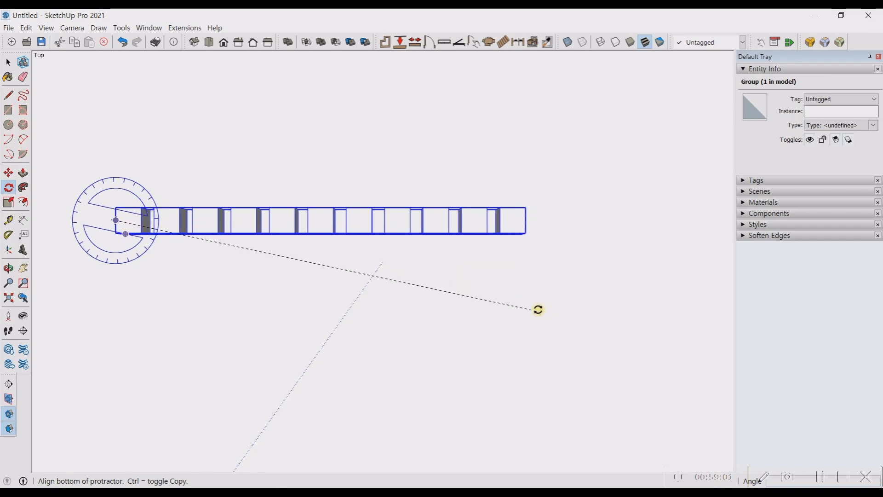
{"action": "scroll", "coordinate": [574, 297], "scroll_direction": "down", "scroll_amount": 1}
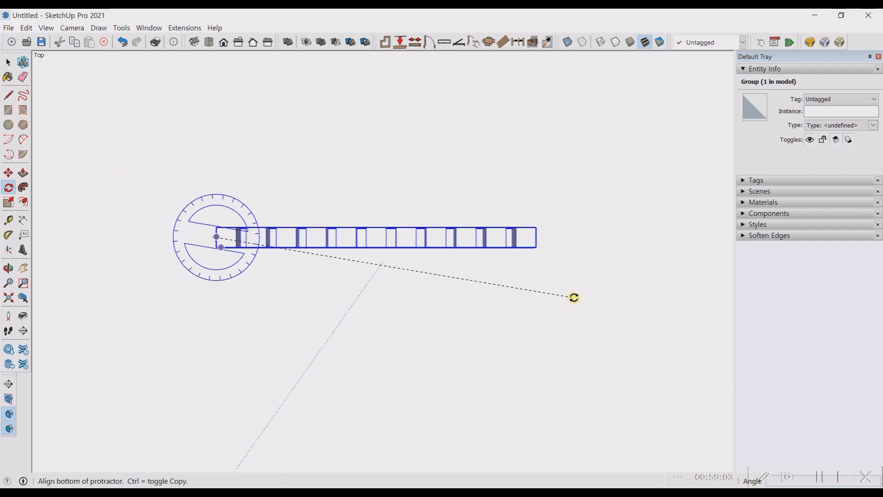
{"action": "scroll", "coordinate": [533, 246], "scroll_direction": "up", "scroll_amount": 3}
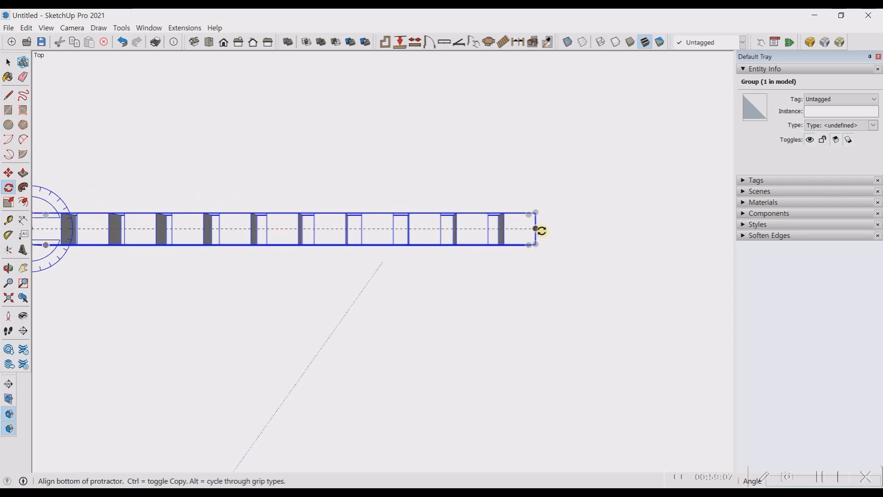
{"action": "left_click", "coordinate": [535, 231]}
{"action": "scroll", "coordinate": [535, 231], "scroll_direction": "down", "scroll_amount": 2}
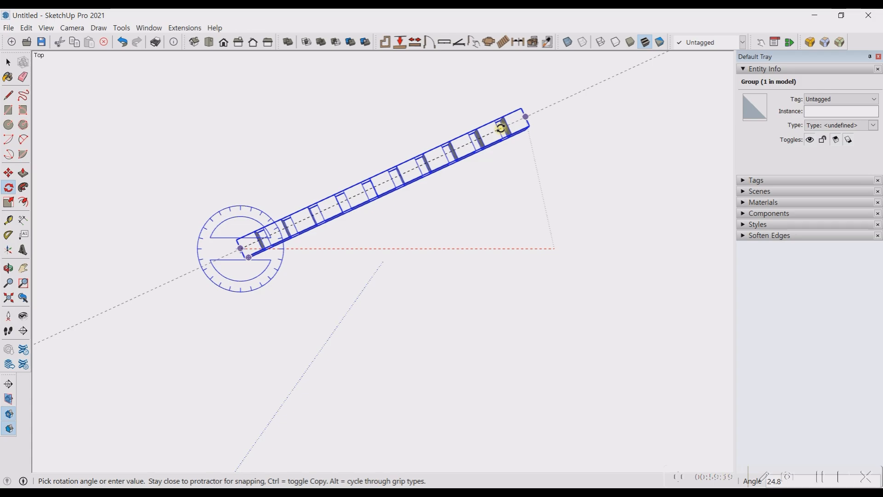
{"action": "key", "text": "ctrl"}
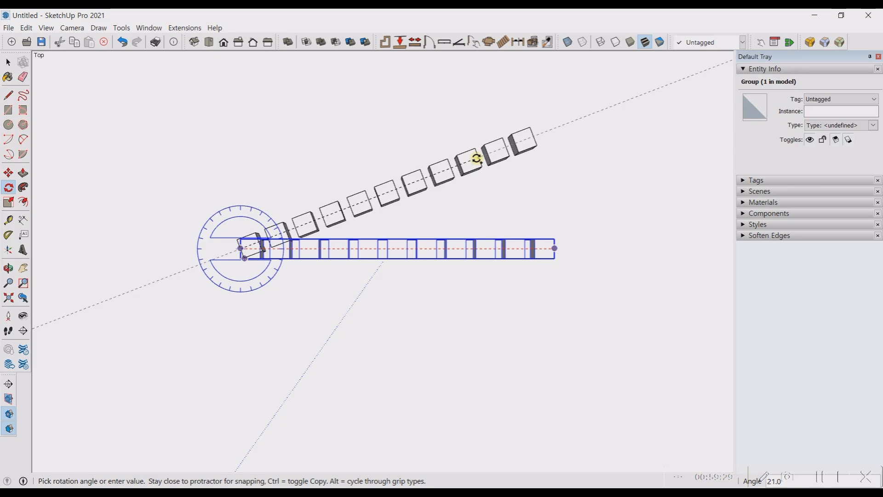
Place a copy of the row of boxes rotated 15° around the row's end.
{"action": "scroll", "coordinate": [482, 212], "scroll_direction": "down", "scroll_amount": 3}
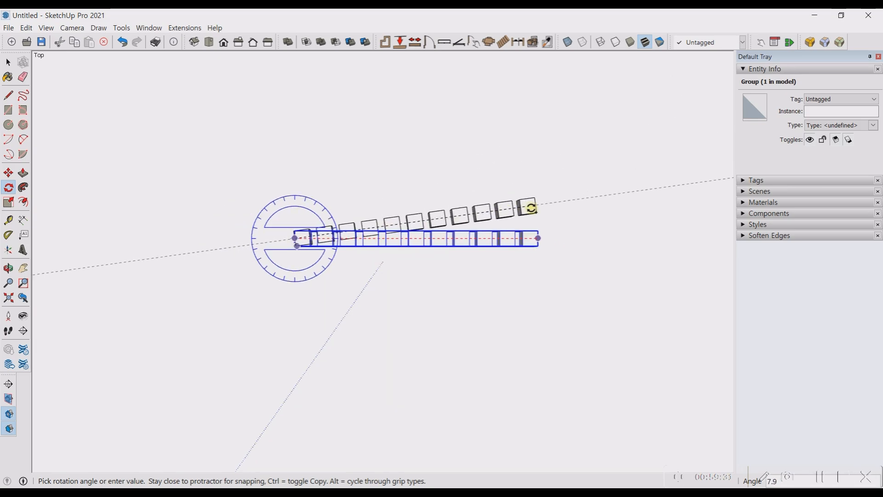
{"action": "scroll", "coordinate": [535, 209], "scroll_direction": "up", "scroll_amount": 4}
{"action": "scroll", "coordinate": [535, 210], "scroll_direction": "up", "scroll_amount": 1}
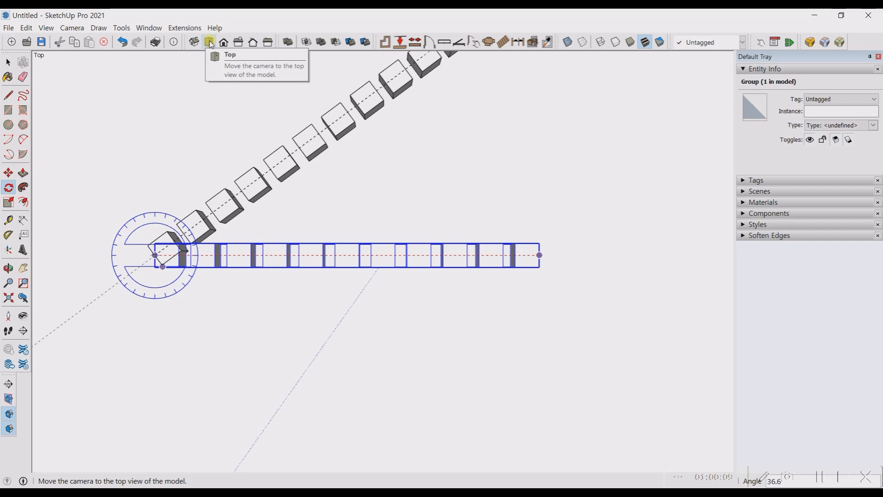
{"action": "left_click", "coordinate": [209, 43]}
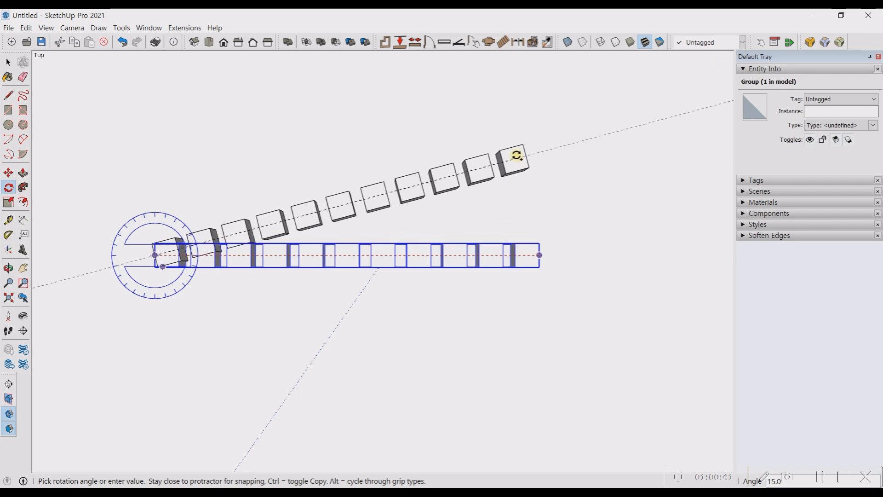
{"action": "left_click", "coordinate": [517, 155]}
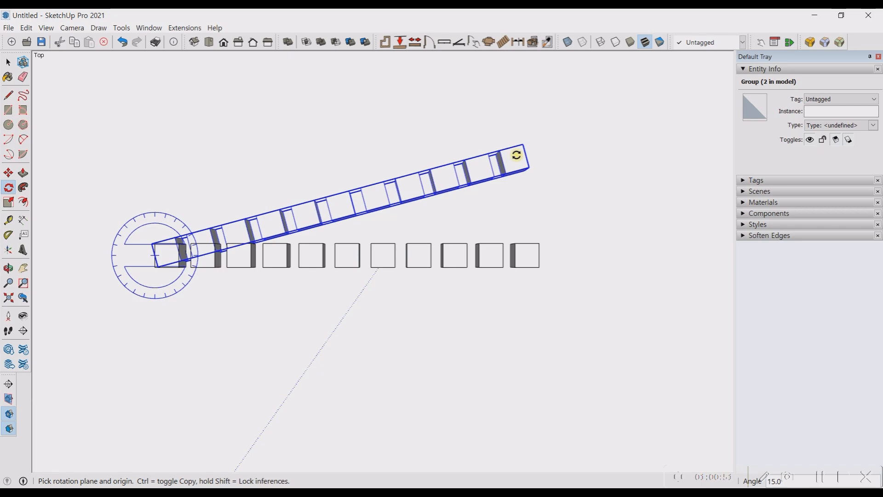
Multiply the 15° rotated copy into a radial array of 10 copies.
{"action": "type", "text": "10x"}
{"action": "key", "text": "Return"}
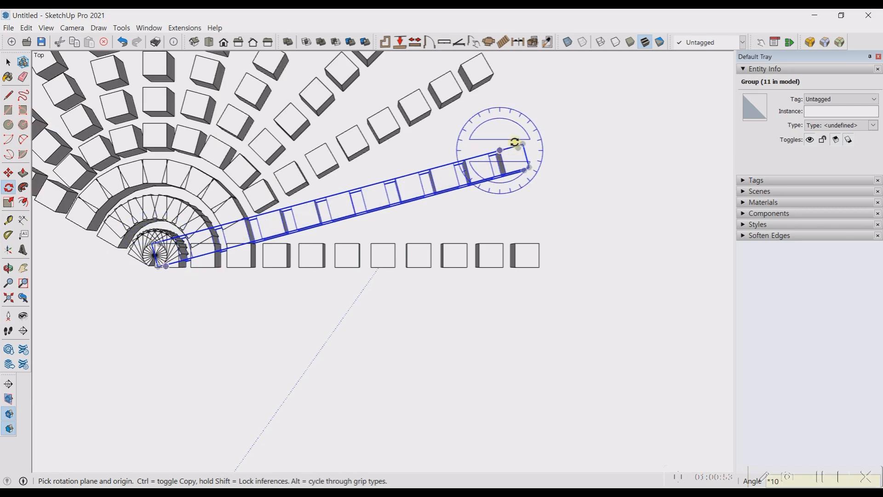
{"action": "scroll", "coordinate": [571, 272], "scroll_direction": "down", "scroll_amount": 2}
{"action": "scroll", "coordinate": [572, 272], "scroll_direction": "down", "scroll_amount": 2}
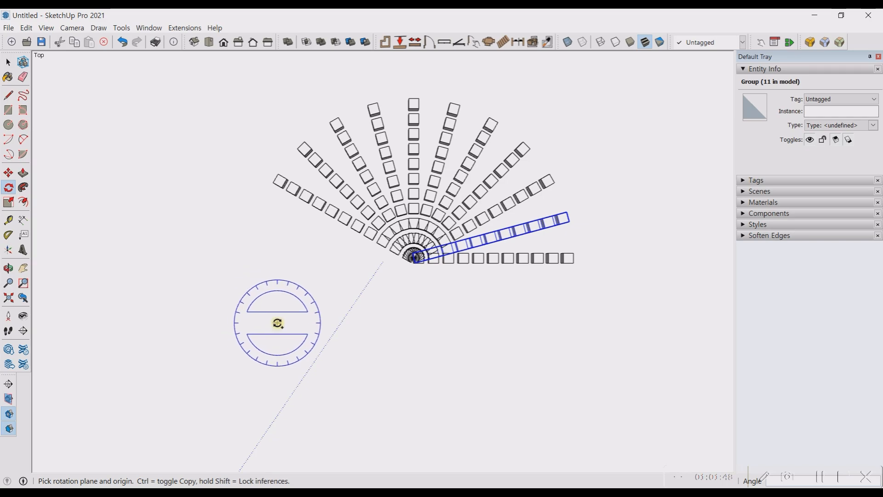
Undo the 10-copy radial array, leaving the original row of boxes.
{"action": "key", "text": "ctrl+z"}
{"action": "key", "text": "space"}
{"action": "scroll", "coordinate": [214, 193], "scroll_direction": "down", "scroll_amount": 2}
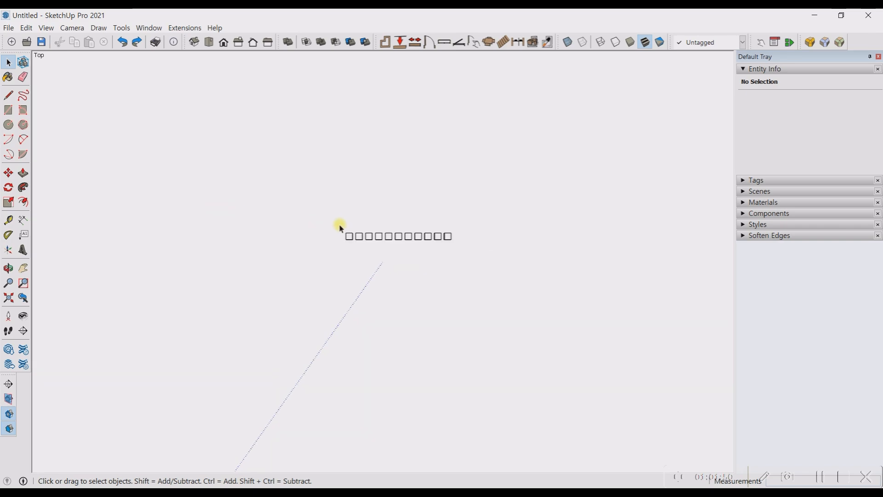
Copy the original row of boxes with a 15° rotation around the midpoint of its end edge.
{"action": "left_click_drag", "start_coordinate": [262, 183], "coordinate": [568, 355]}
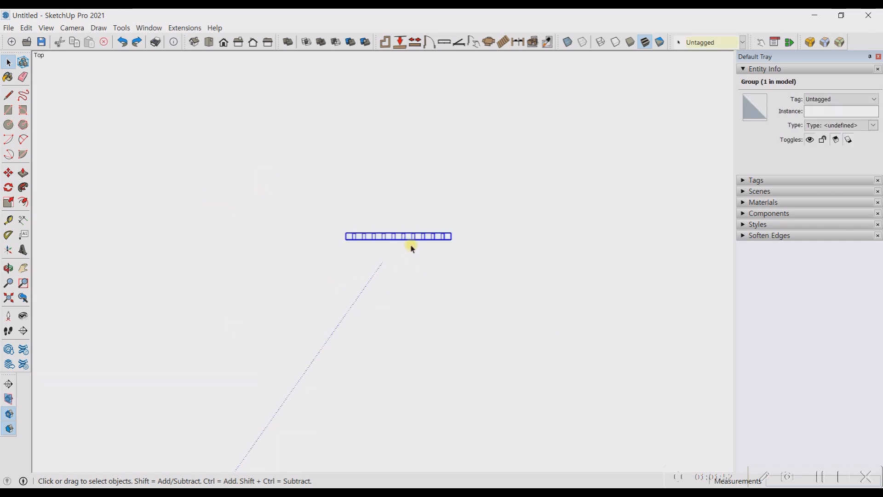
{"action": "scroll", "coordinate": [408, 246], "scroll_direction": "up", "scroll_amount": 3}
{"action": "scroll", "coordinate": [256, 230], "scroll_direction": "up", "scroll_amount": 6}
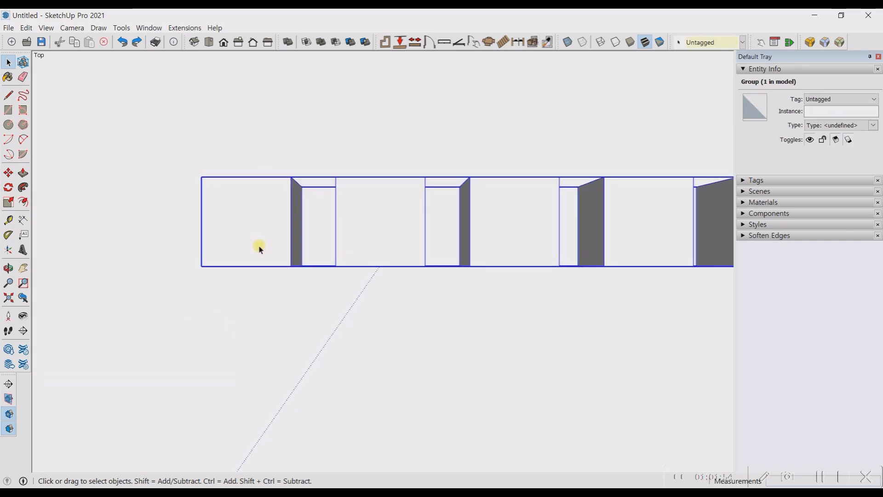
{"action": "key", "text": "q"}
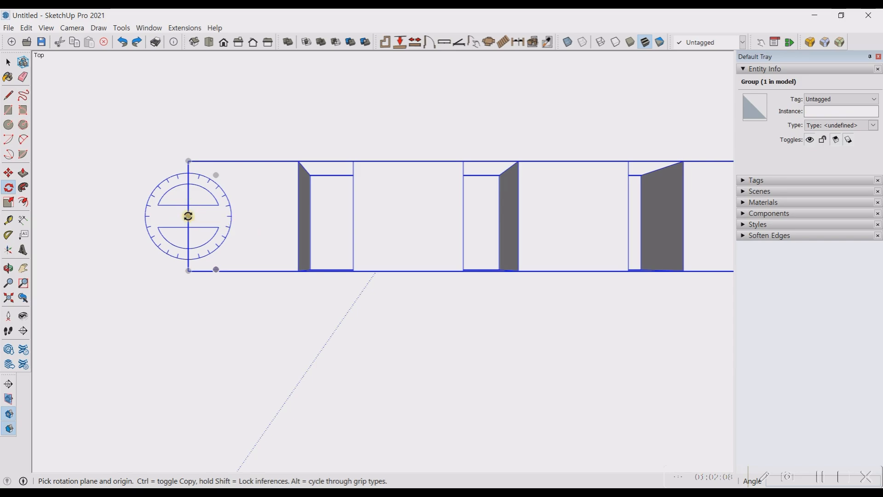
{"action": "left_click", "coordinate": [188, 216]}
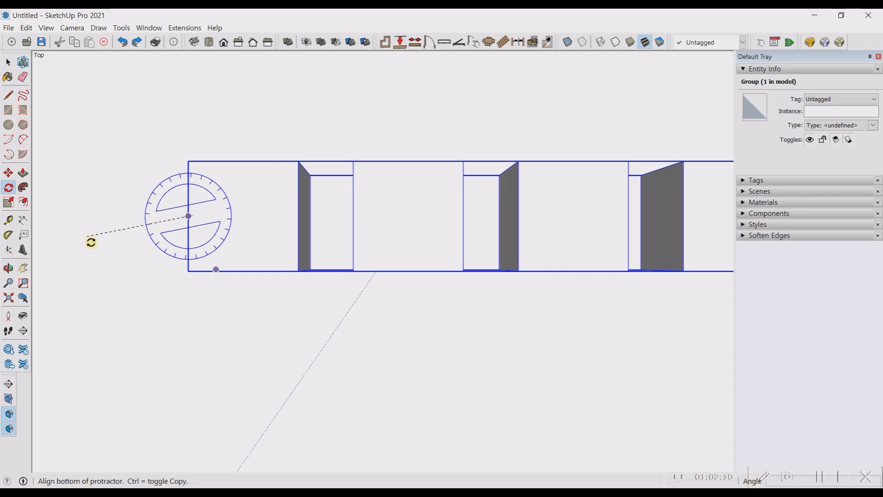
{"action": "scroll", "coordinate": [91, 242], "scroll_direction": "down", "scroll_amount": 5}
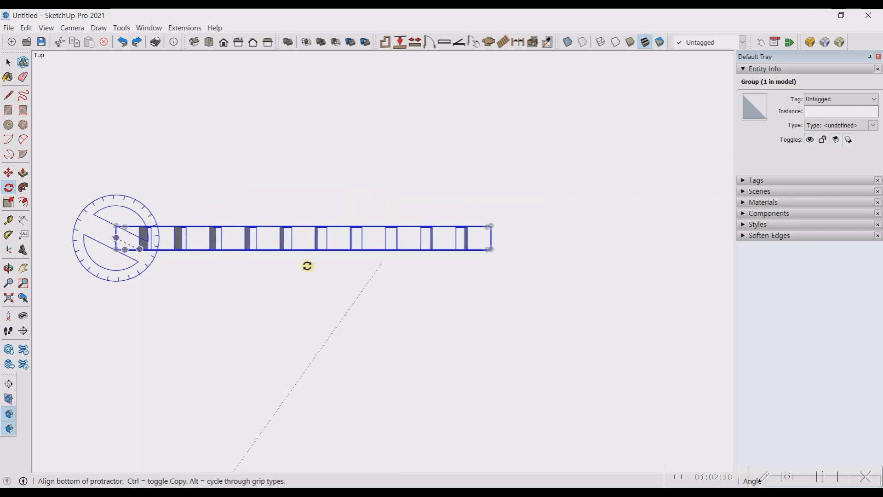
{"action": "left_click", "coordinate": [491, 238]}
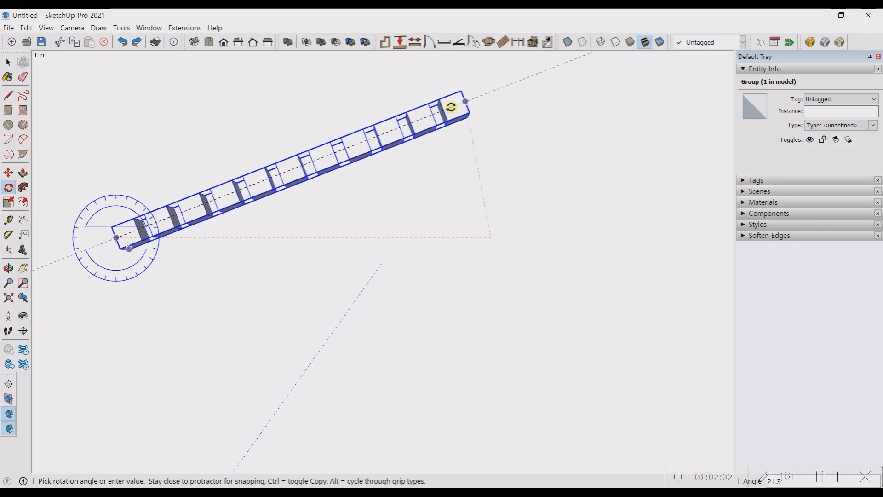
{"action": "key", "text": "ctrl"}
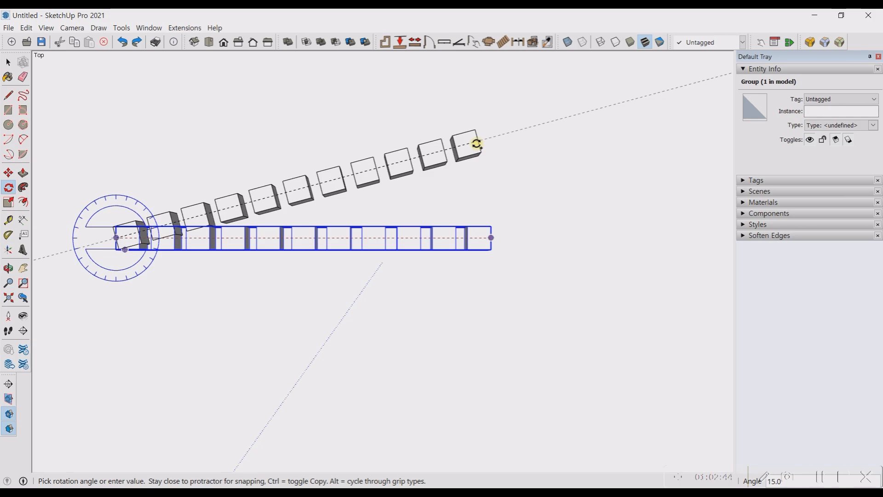
{"action": "type", "text": "15"}
{"action": "key", "text": "Return"}
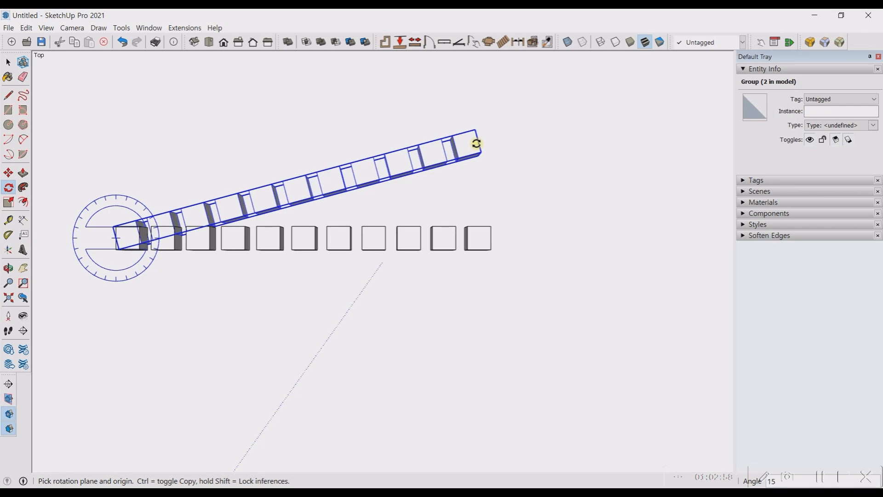
Repeat the 15° rotated copy 30 times to fill a full circle.
{"action": "type", "text": "0"}
{"action": "key", "text": "Return"}
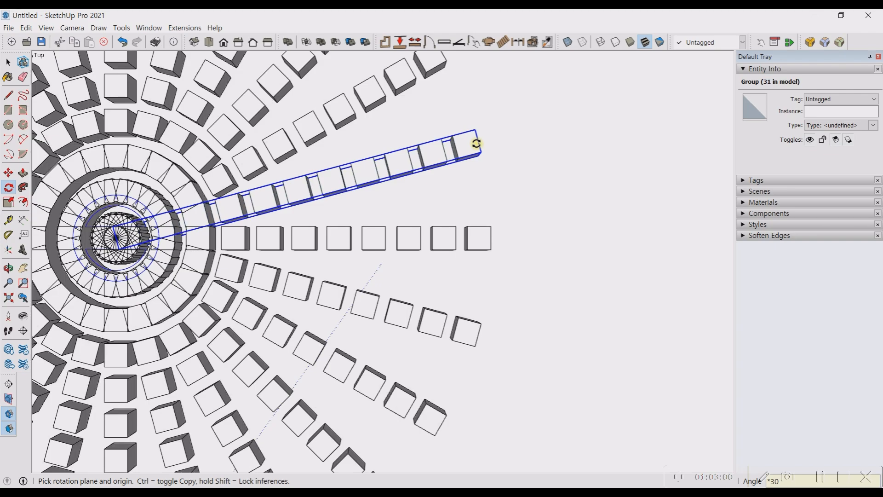
{"action": "scroll", "coordinate": [477, 144], "scroll_direction": "down", "scroll_amount": 5}
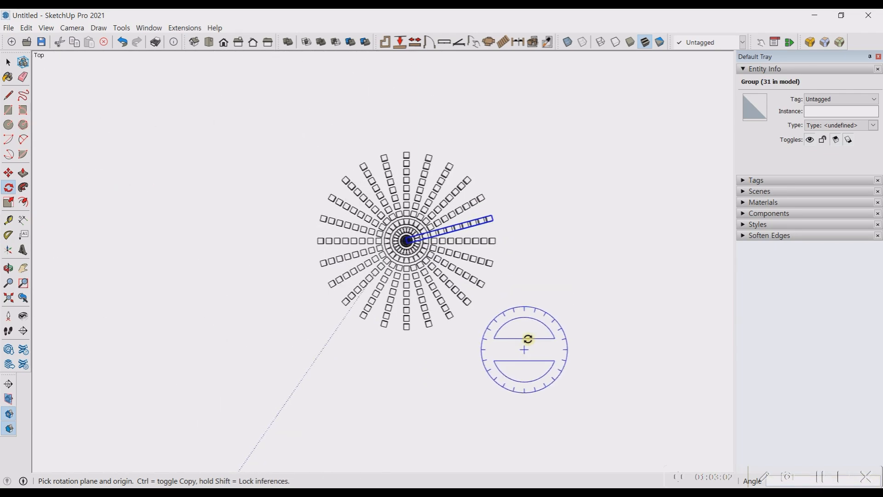
Examine the circular array and its overlapping centre from several angles and check that the rows are separate groups.
{"action": "scroll", "coordinate": [528, 339], "scroll_direction": "up", "scroll_amount": 3}
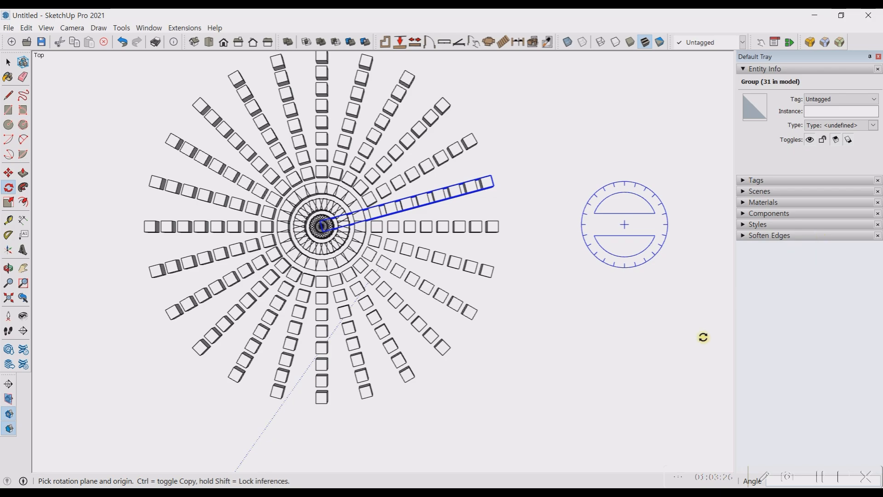
{"action": "scroll", "coordinate": [589, 340], "scroll_direction": "down", "scroll_amount": 3}
{"action": "middle_click_drag", "start_coordinate": [429, 350], "coordinate": [426, 253]}
{"action": "middle_click_drag", "start_coordinate": [431, 330], "coordinate": [378, 408]}
{"action": "scroll", "coordinate": [434, 265], "scroll_direction": "up", "scroll_amount": 3}
{"action": "scroll", "coordinate": [436, 266], "scroll_direction": "up", "scroll_amount": 2}
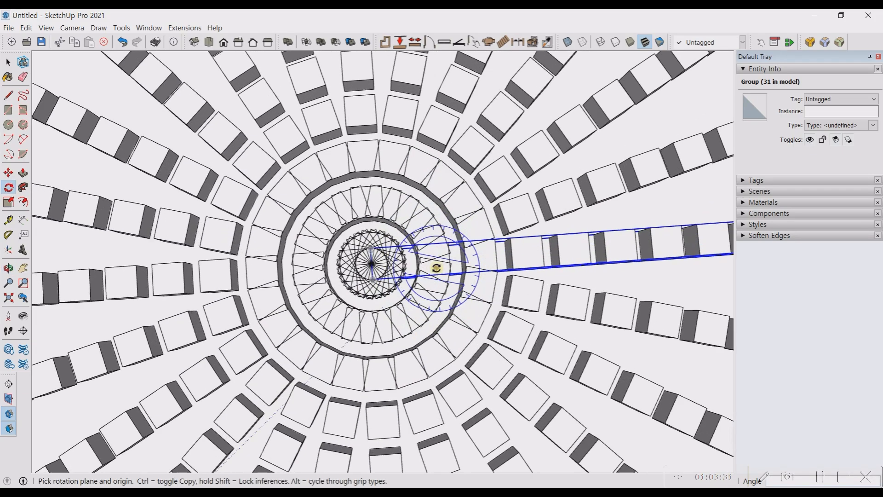
{"action": "scroll", "coordinate": [435, 267], "scroll_direction": "down", "scroll_amount": 2}
{"action": "key", "text": "space"}
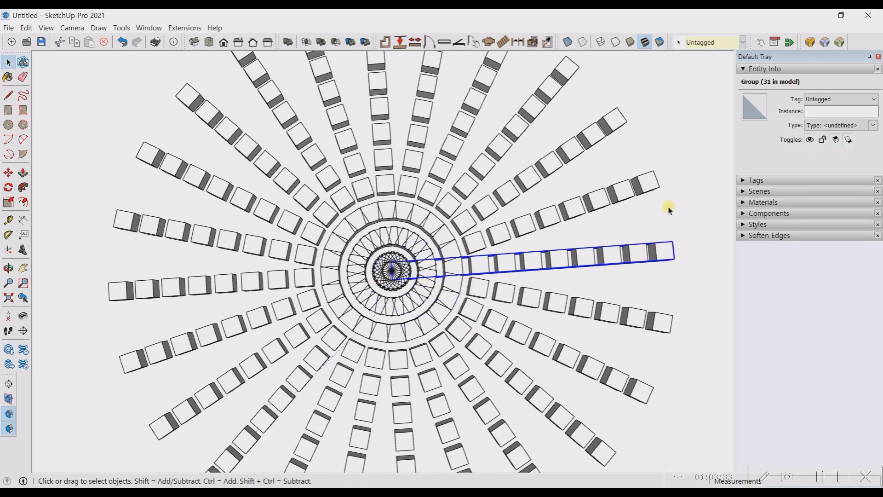
{"action": "left_click", "coordinate": [608, 288]}
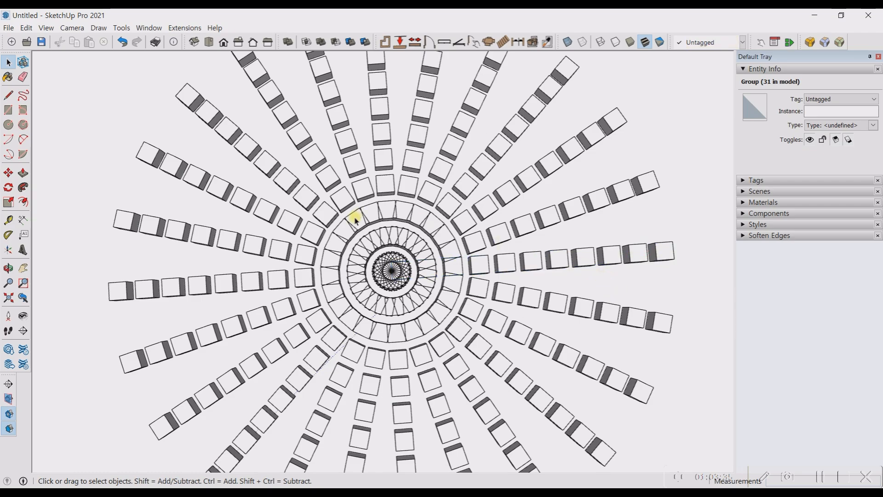
{"action": "scroll", "coordinate": [433, 282], "scroll_direction": "down", "scroll_amount": 4}
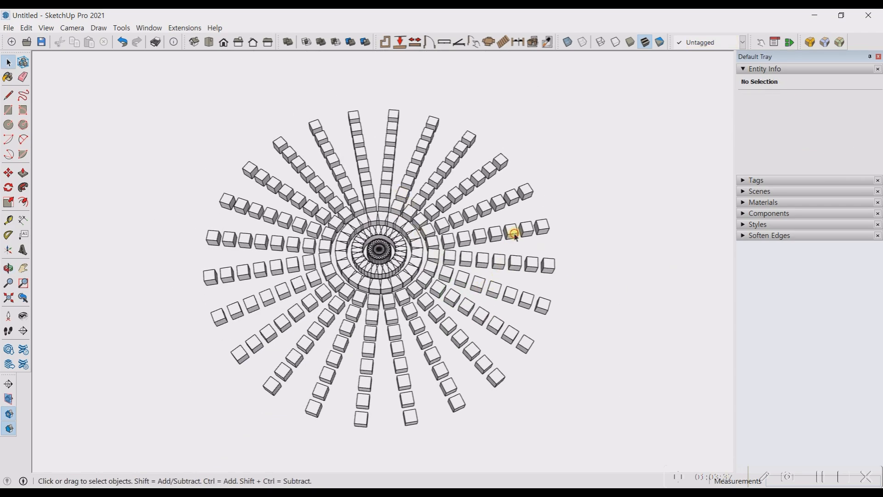
{"action": "left_click", "coordinate": [503, 265]}
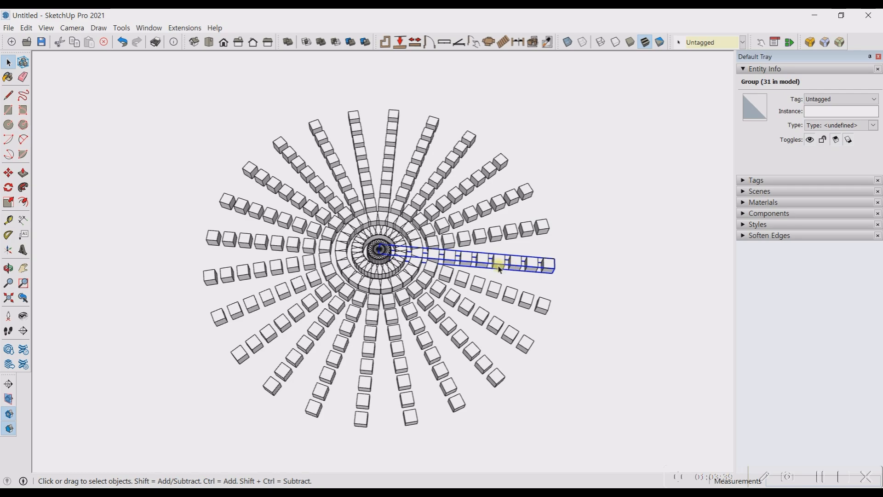
{"action": "mouse_move", "coordinate": [494, 266]}
{"action": "middle_mouse_down"}
{"action": "mouse_move", "coordinate": [506, 292]}
{"action": "mouse_move", "coordinate": [492, 327]}
{"action": "mouse_move", "coordinate": [505, 264]}
{"action": "middle_mouse_up"}
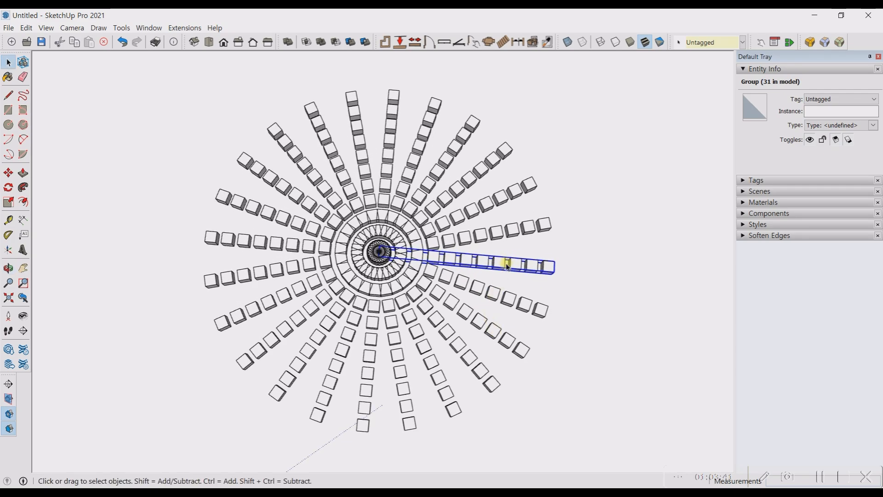
{"action": "scroll", "coordinate": [480, 271], "scroll_direction": "down", "scroll_amount": 2}
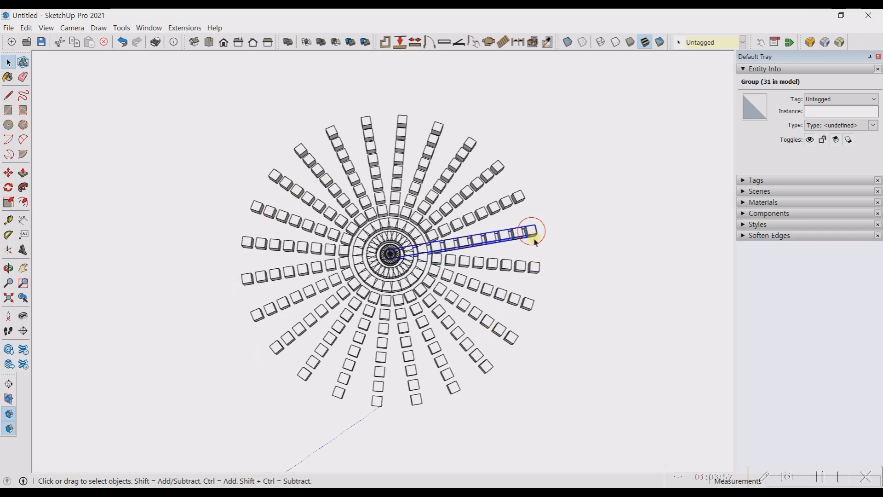
{"action": "key", "text": "m"}
{"action": "left_click", "coordinate": [570, 254]}
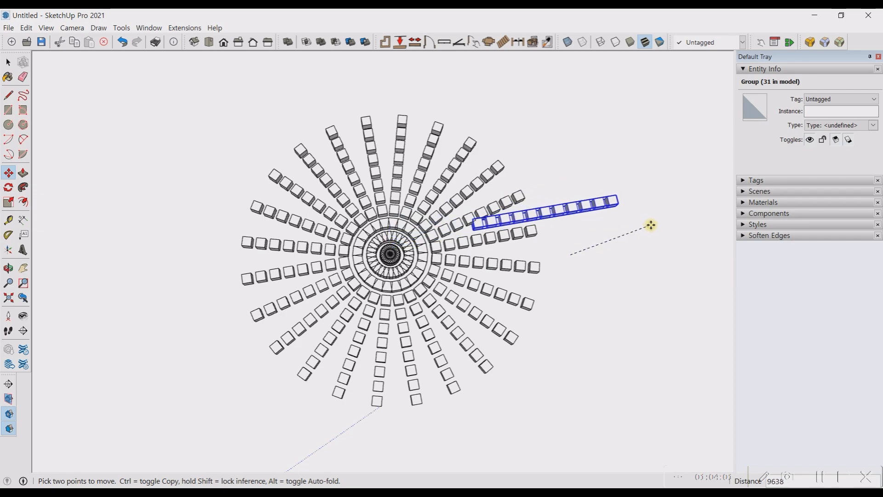
{"action": "key", "text": "Escape"}
{"action": "key", "text": "space"}
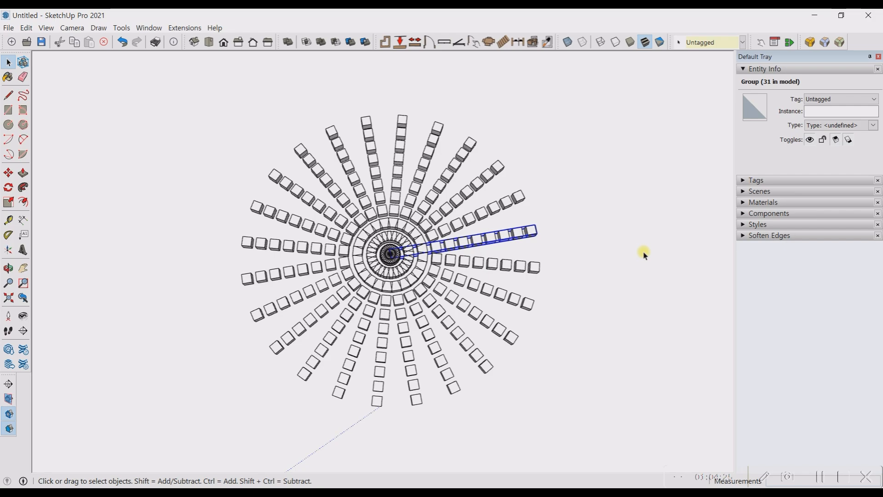
Undo the 30-copy circular array of box rows.
{"action": "key", "text": "ctrl+z"}
{"action": "middle_click_drag", "start_coordinate": [457, 300], "coordinate": [534, 281]}
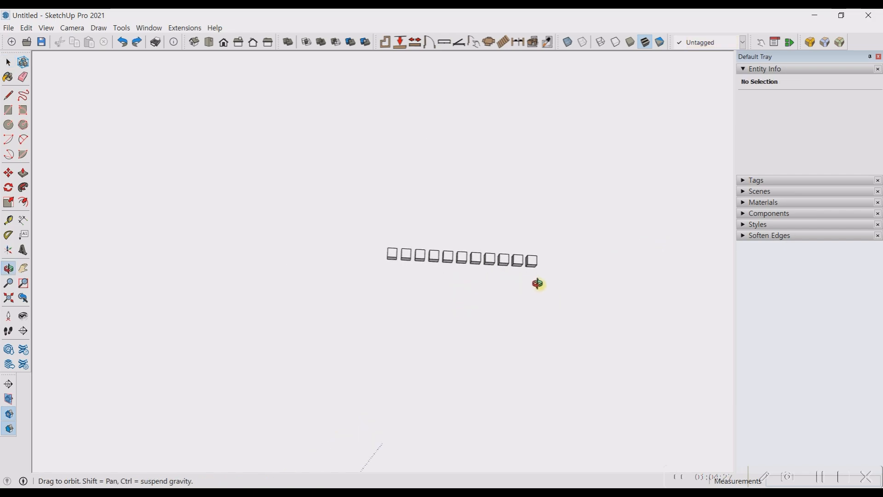
Copy the row of boxes with a 21.3° rotation around the midpoint of its end edge.
{"action": "left_click", "coordinate": [441, 256]}
{"action": "scroll", "coordinate": [451, 266], "scroll_direction": "up", "scroll_amount": 3}
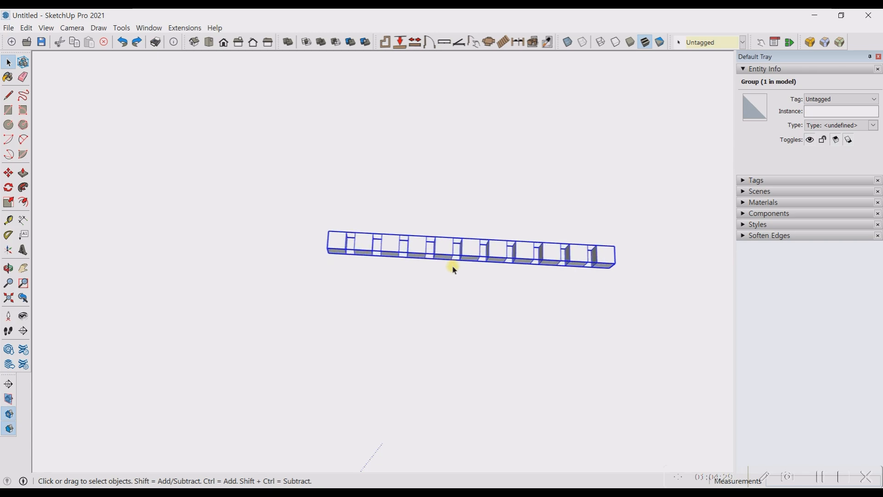
{"action": "key", "text": "q"}
{"action": "scroll", "coordinate": [414, 257], "scroll_direction": "up", "scroll_amount": 2}
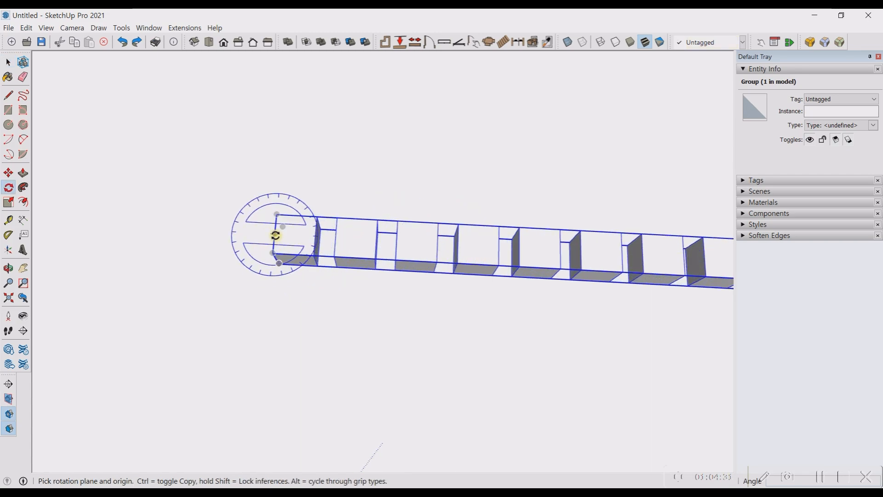
{"action": "left_click_drag", "start_coordinate": [278, 244], "coordinate": [300, 275]}
{"action": "left_click", "coordinate": [701, 254]}
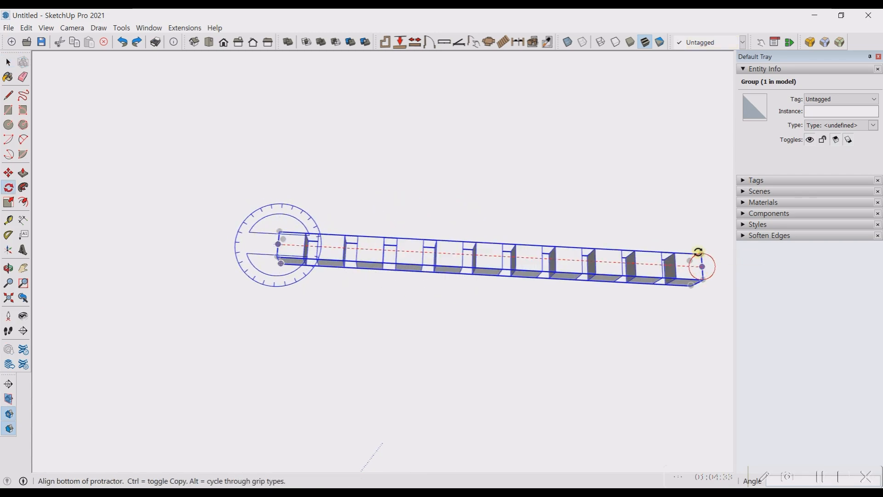
{"action": "key", "text": "ctrl"}
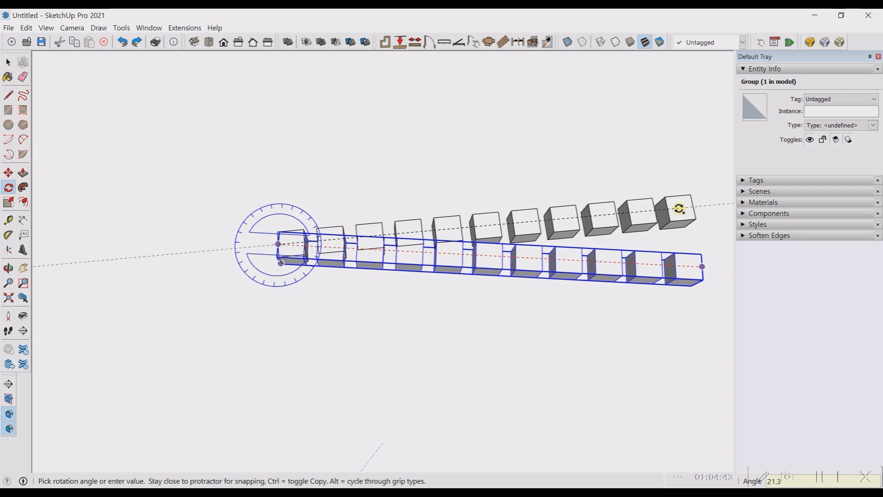
{"action": "key", "text": "Return"}
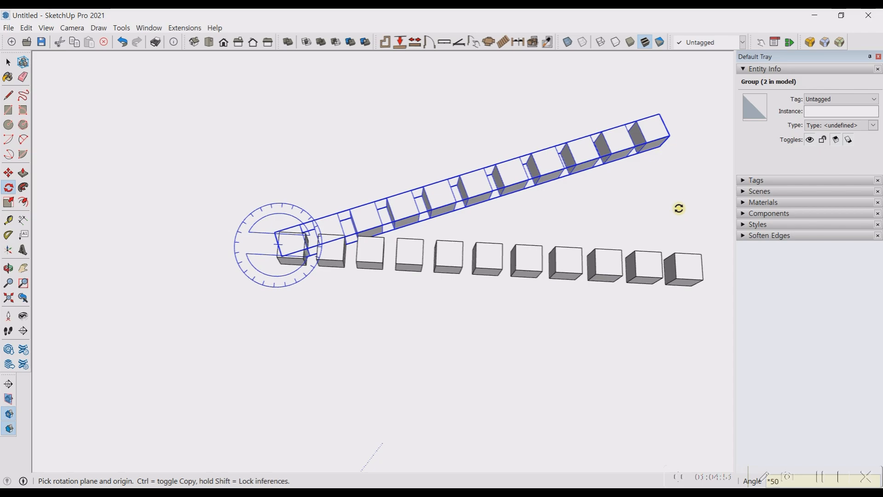
Multiply the 21.3° rotated copy into a circular array of 50 copies.
{"action": "type", "text": "*50"}
{"action": "key", "text": "Return"}
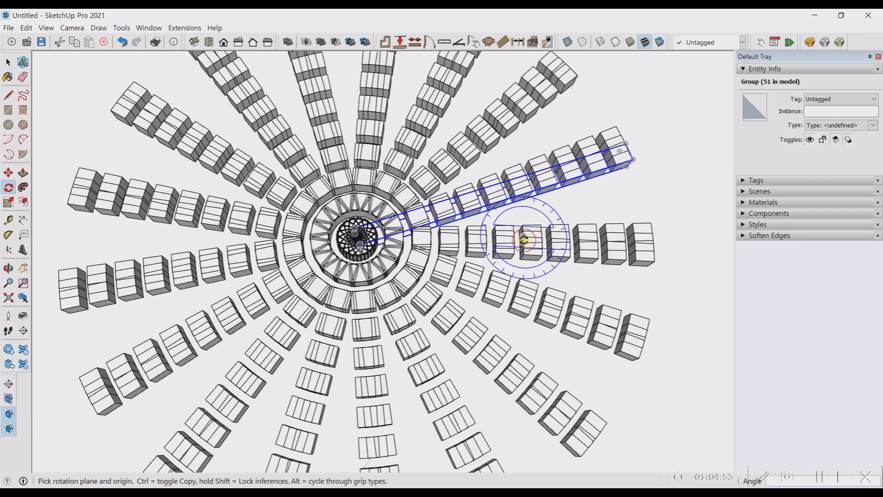
{"action": "key", "text": "space"}
{"action": "scroll", "coordinate": [575, 359], "scroll_direction": "down", "scroll_amount": 2}
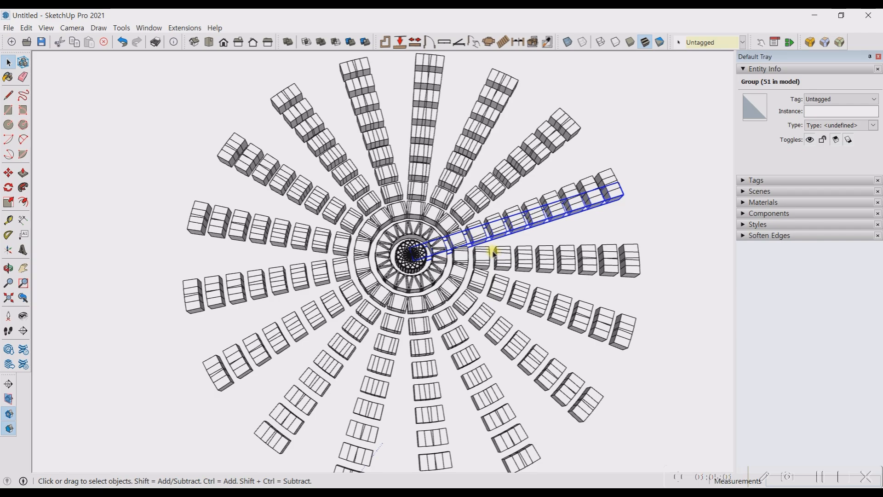
Inspect the outer ends of the array's rows and undo the 50-copy circular array.
{"action": "scroll", "coordinate": [612, 191], "scroll_direction": "up", "scroll_amount": 6}
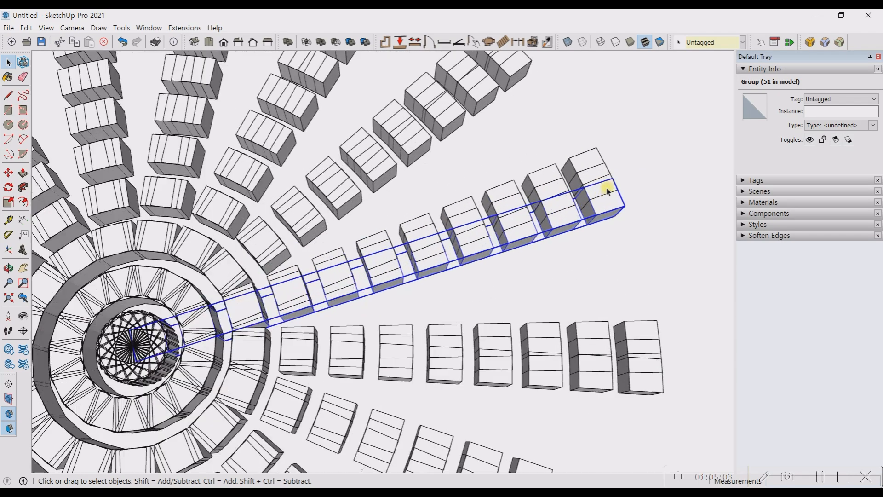
{"action": "left_click", "coordinate": [682, 167]}
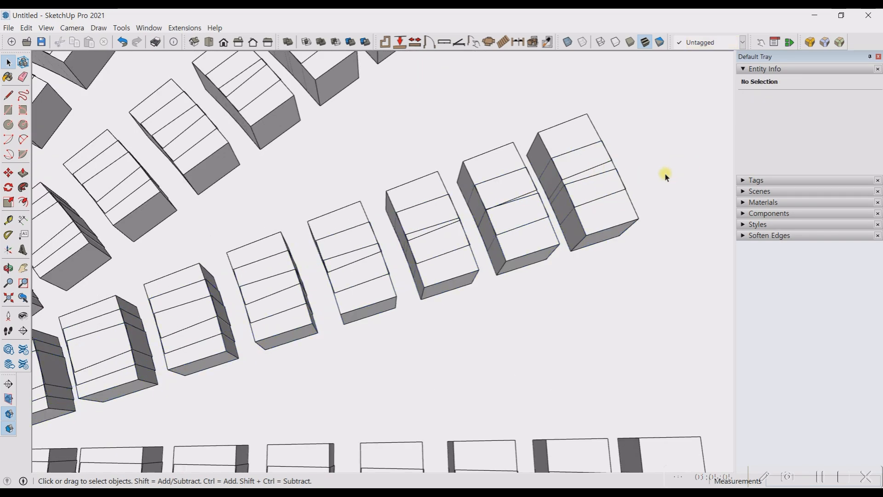
{"action": "scroll", "coordinate": [424, 328], "scroll_direction": "down", "scroll_amount": 3}
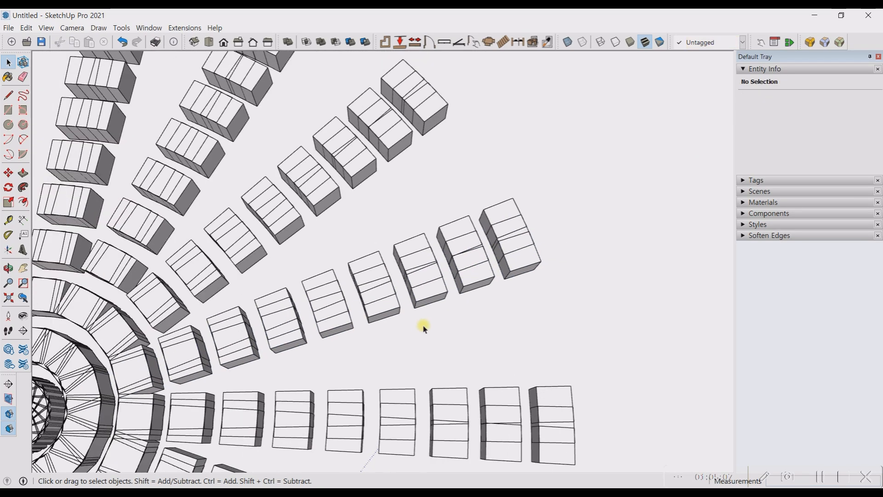
{"action": "scroll", "coordinate": [478, 226], "scroll_direction": "down", "scroll_amount": 8}
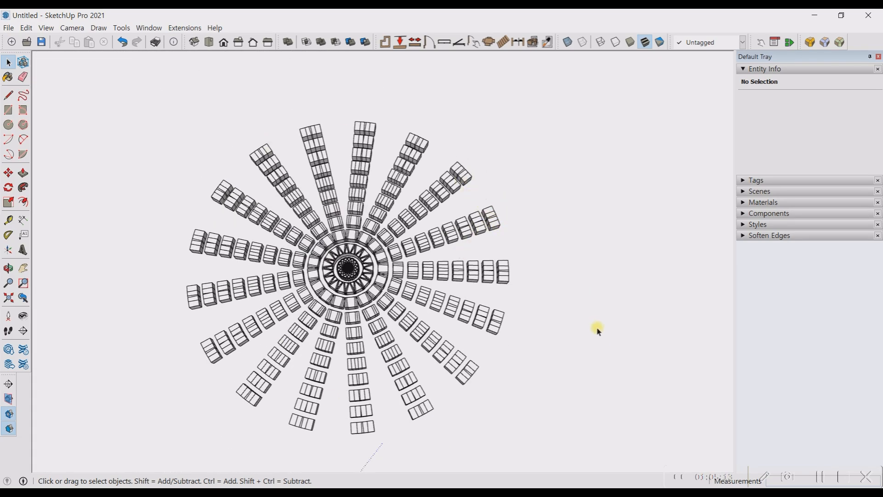
{"action": "key", "text": "ctrl+z"}
Create a rotated copy of the row of boxes around the midpoint of its end edge, aligned to the opposite end's midpoint.
{"action": "scroll", "coordinate": [349, 299], "scroll_direction": "up", "scroll_amount": 2}
{"action": "left_click_drag", "start_coordinate": [295, 211], "coordinate": [699, 354]}
{"action": "scroll", "coordinate": [410, 268], "scroll_direction": "up", "scroll_amount": 3}
{"action": "key", "text": "m"}
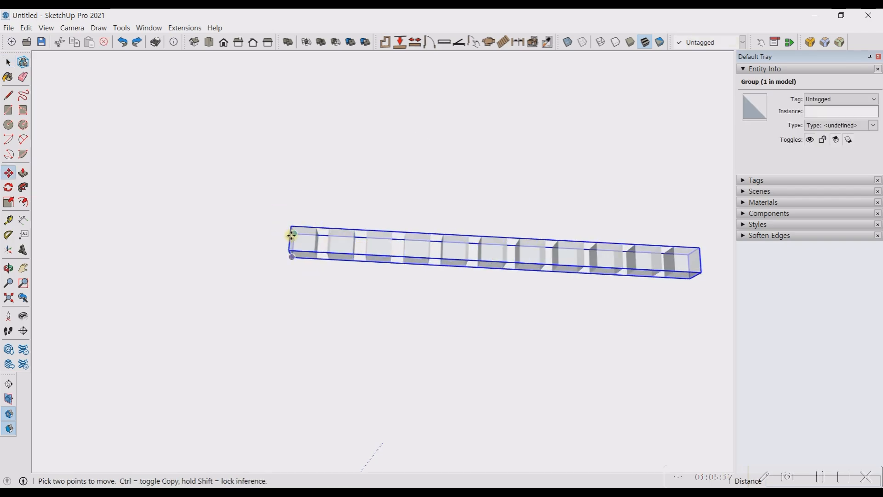
{"action": "key", "text": "q"}
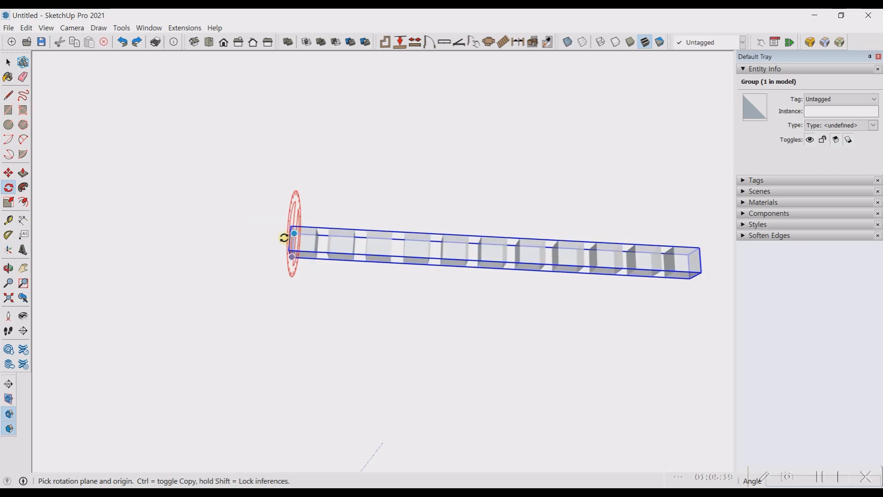
{"action": "left_click", "coordinate": [290, 238]}
{"action": "scroll", "coordinate": [314, 244], "scroll_direction": "up", "scroll_amount": 5}
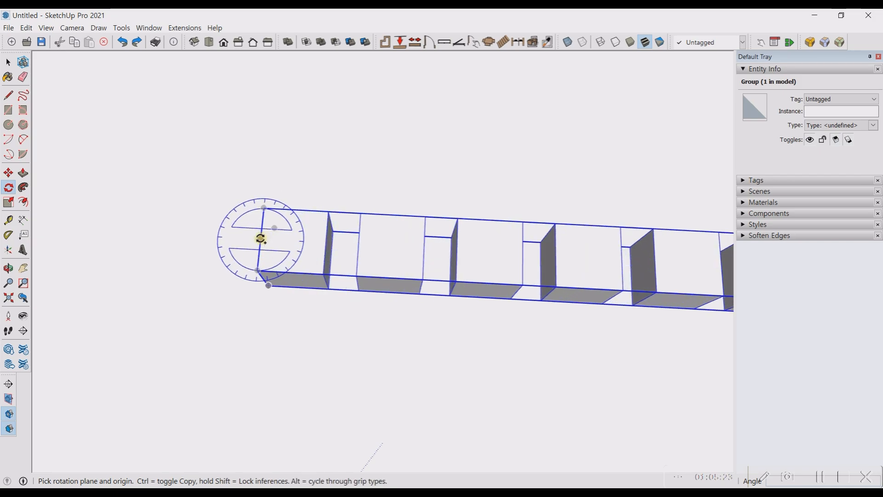
{"action": "left_click", "coordinate": [260, 238]}
{"action": "scroll", "coordinate": [154, 251], "scroll_direction": "down", "scroll_amount": 4}
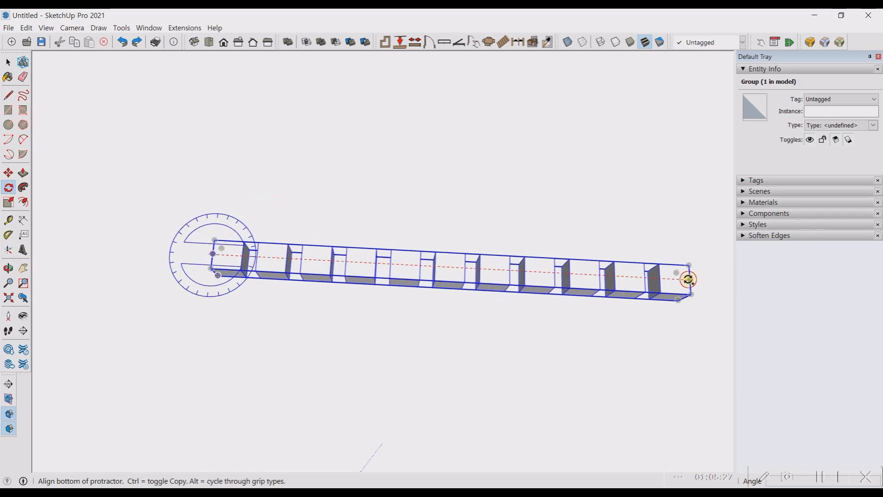
{"action": "left_click", "coordinate": [688, 279]}
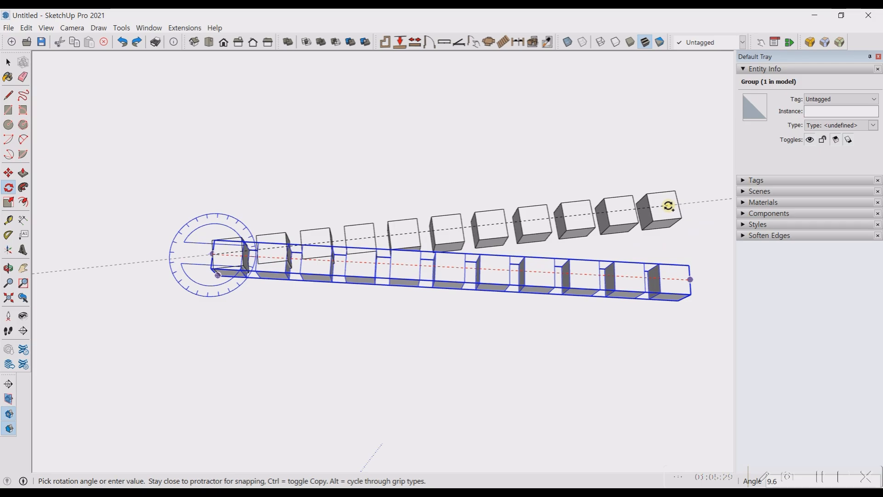
{"action": "left_click", "coordinate": [668, 206]}
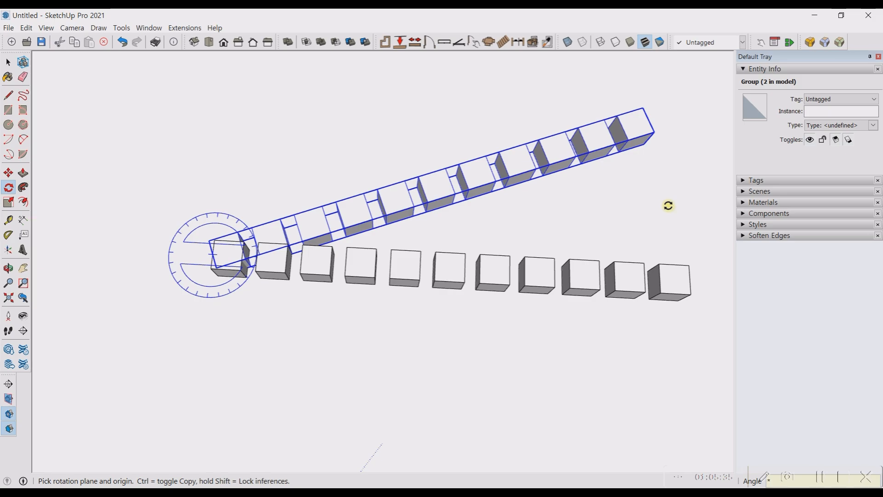
Multiply the rotated copy into a circular array of 100 copies.
{"action": "key", "text": "Return"}
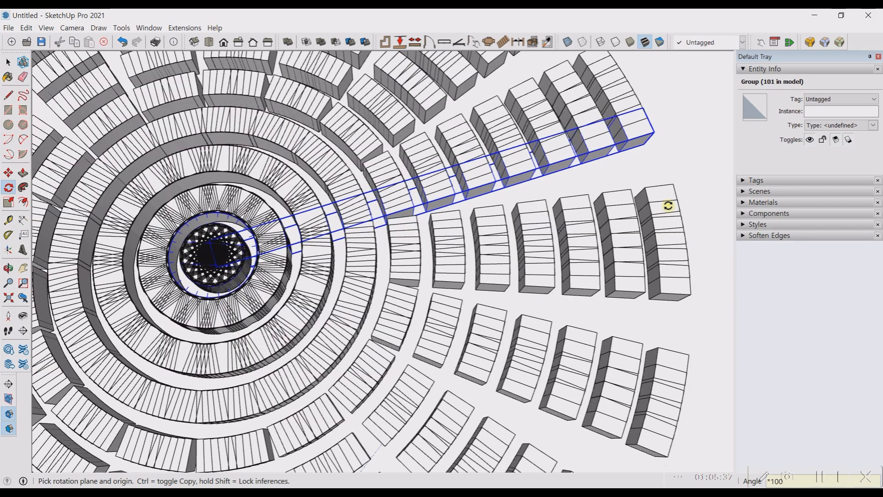
{"action": "scroll", "coordinate": [408, 235], "scroll_direction": "down", "scroll_amount": 8}
{"action": "key", "text": "space"}
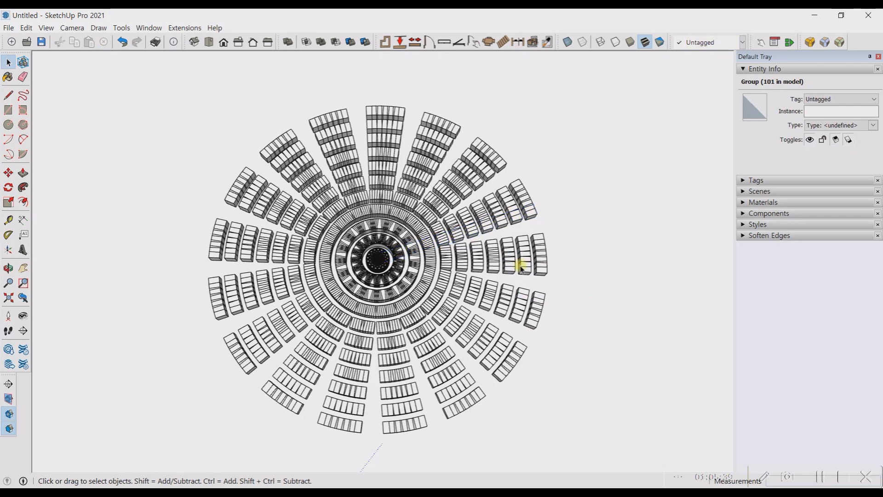
Inspect the rings and centre of the dense array and undo the 100-copy circular array.
{"action": "left_click", "coordinate": [522, 266]}
{"action": "scroll", "coordinate": [529, 257], "scroll_direction": "up", "scroll_amount": 5}
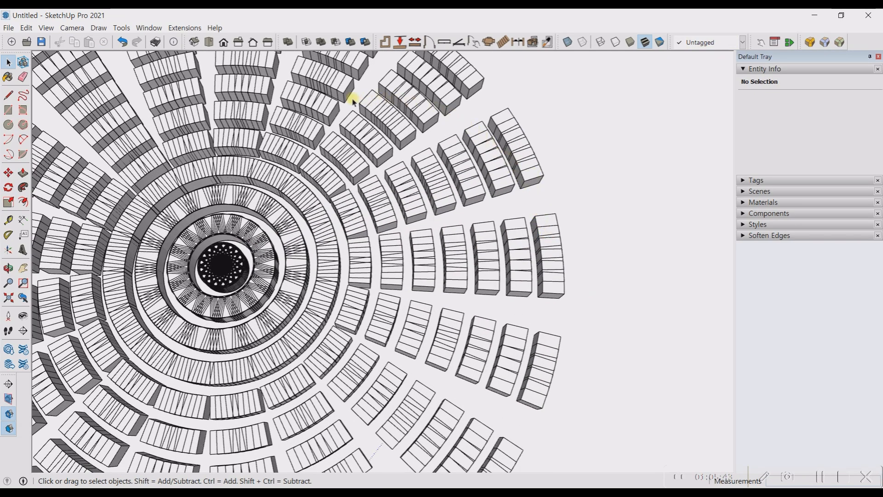
{"action": "scroll", "coordinate": [377, 282], "scroll_direction": "down", "scroll_amount": 1}
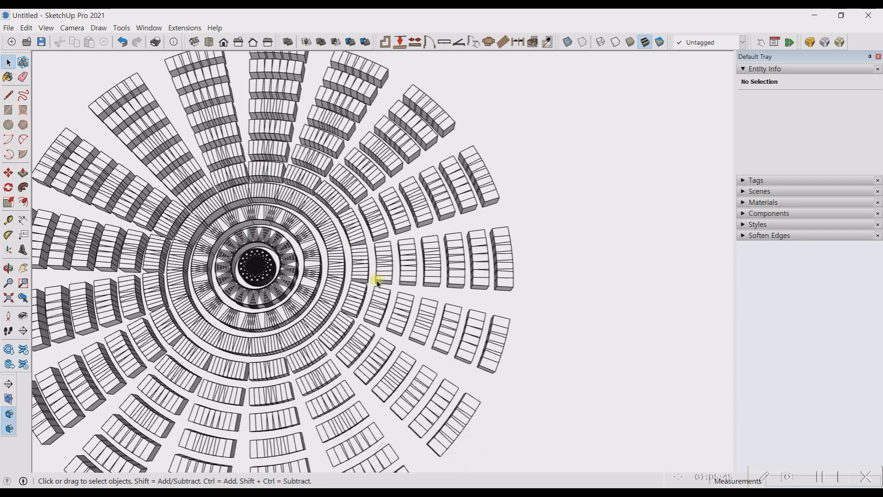
{"action": "scroll", "coordinate": [377, 283], "scroll_direction": "down", "scroll_amount": 3}
{"action": "scroll", "coordinate": [334, 295], "scroll_direction": "up", "scroll_amount": 3}
{"action": "key", "text": "ctrl+z"}
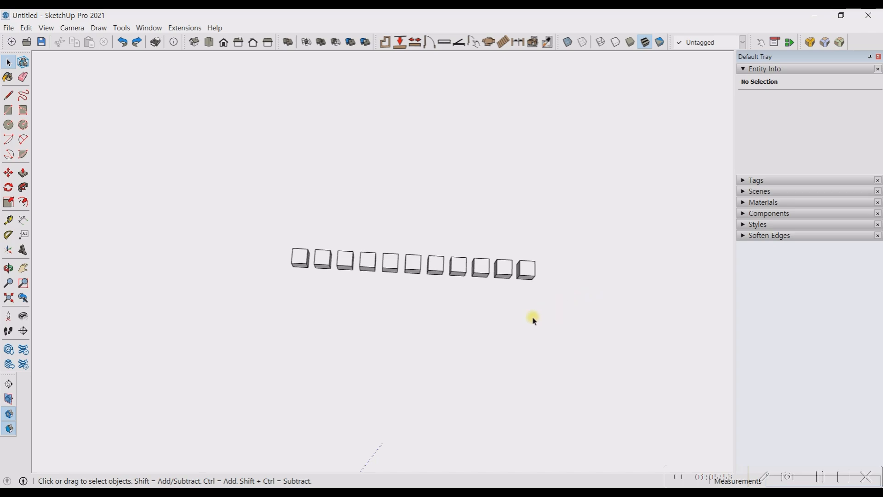
Select the single remaining row of boxes and examine it from end to end as one group.
{"action": "scroll", "coordinate": [339, 264], "scroll_direction": "up", "scroll_amount": 4}
{"action": "scroll", "coordinate": [212, 262], "scroll_direction": "up", "scroll_amount": 2}
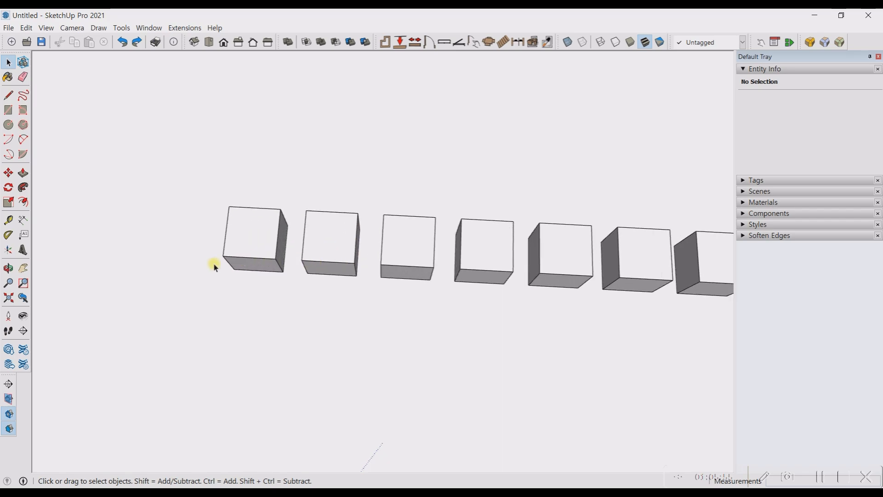
{"action": "scroll", "coordinate": [321, 250], "scroll_direction": "down", "scroll_amount": 3}
{"action": "scroll", "coordinate": [276, 252], "scroll_direction": "up", "scroll_amount": 3}
{"action": "scroll", "coordinate": [274, 246], "scroll_direction": "up", "scroll_amount": 2}
{"action": "left_click", "coordinate": [273, 247]}
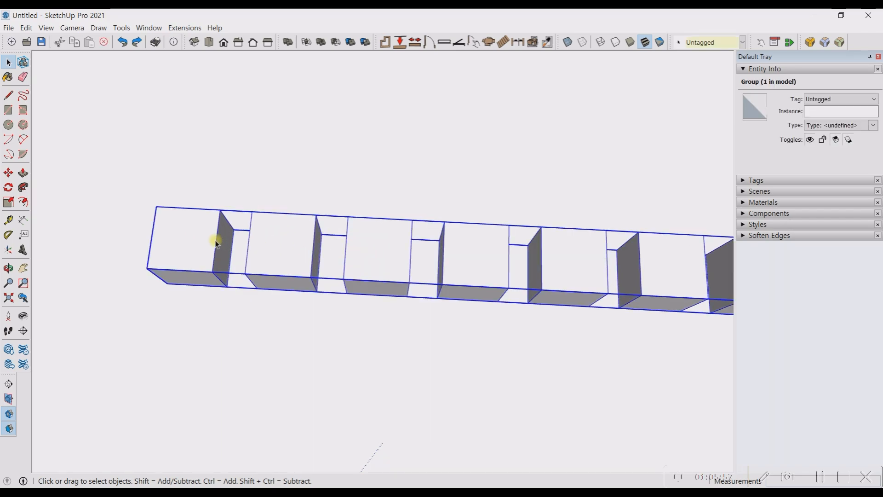
{"action": "scroll", "coordinate": [216, 237], "scroll_direction": "down", "scroll_amount": 2}
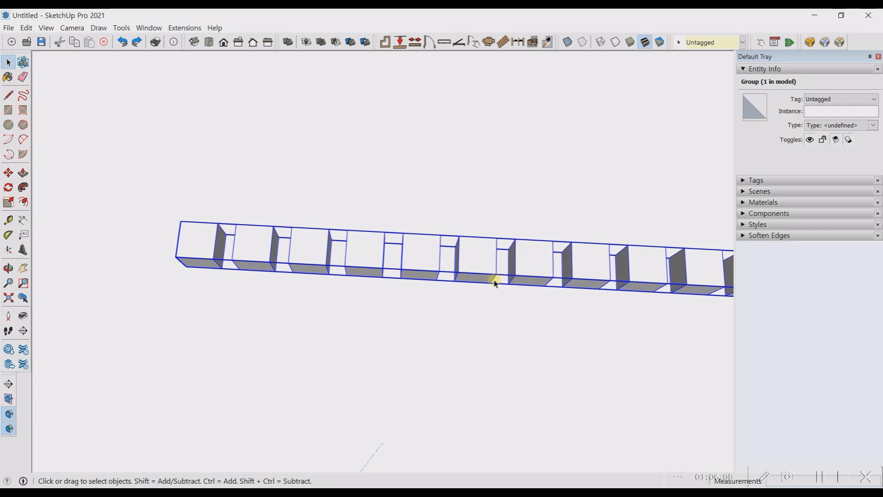
{"action": "scroll", "coordinate": [395, 242], "scroll_direction": "down", "scroll_amount": 2}
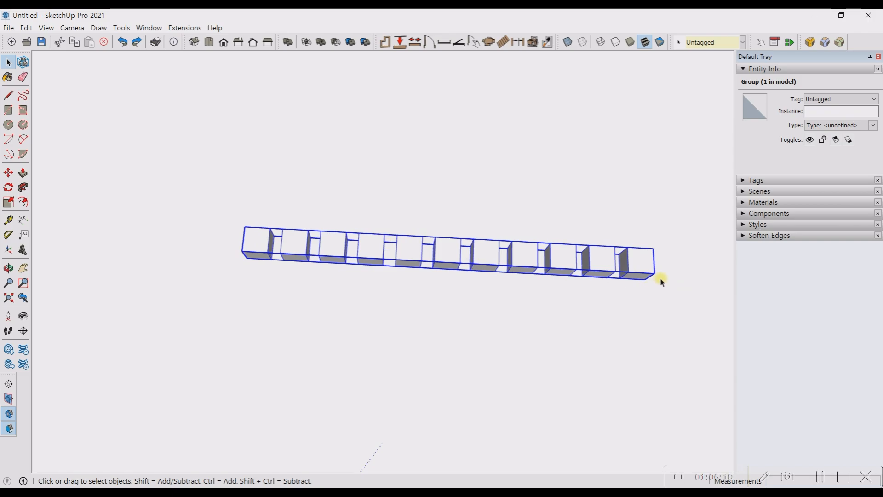
{"action": "middle_click_drag", "start_coordinate": [660, 278], "coordinate": [528, 269]}
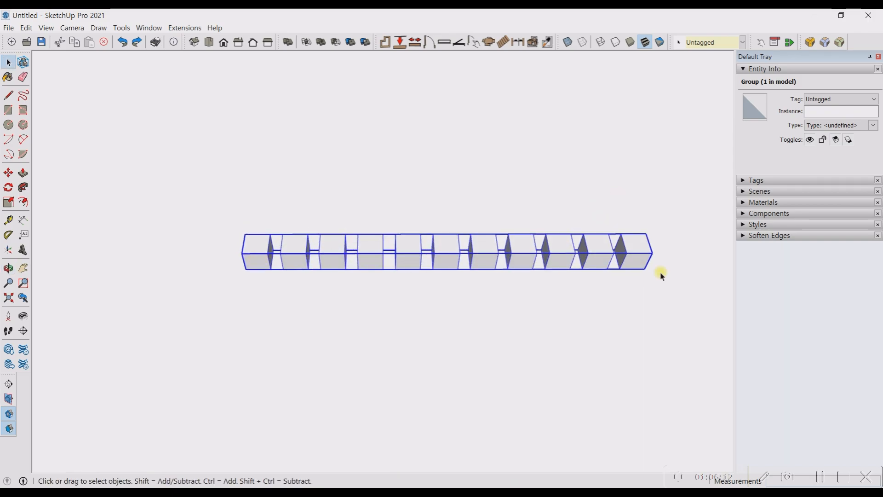
Open the row group, check that its boxes can be selected individually, and leave the group.
{"action": "double_click", "coordinate": [637, 256]}
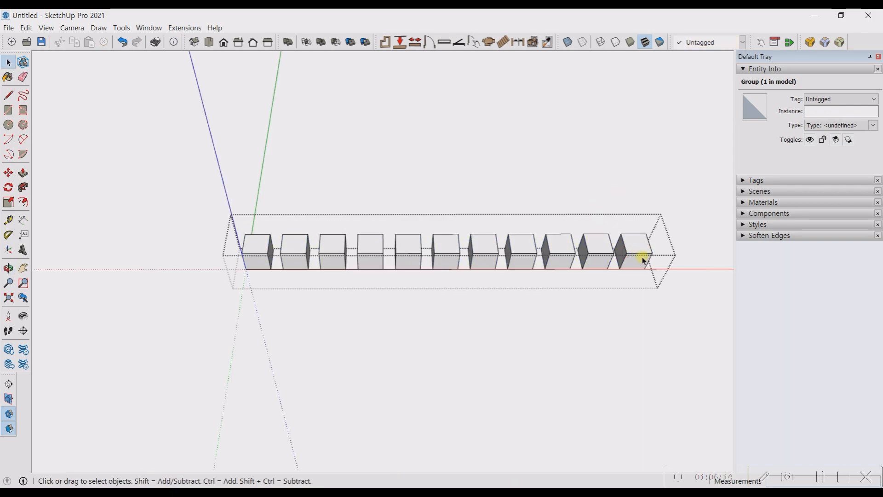
{"action": "left_click", "coordinate": [629, 248]}
{"action": "left_click", "coordinate": [598, 248]}
{"action": "left_click", "coordinate": [562, 248]}
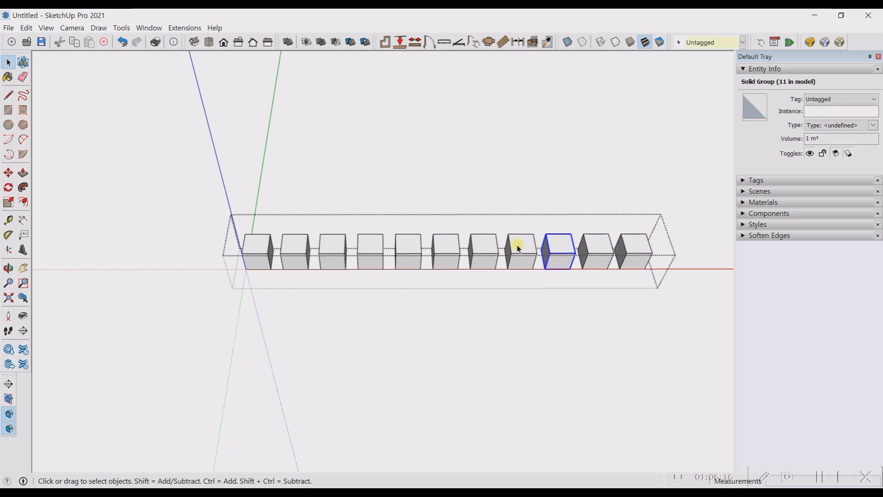
{"action": "left_click", "coordinate": [521, 248]}
{"action": "left_click", "coordinate": [481, 248]}
{"action": "left_click", "coordinate": [470, 361]}
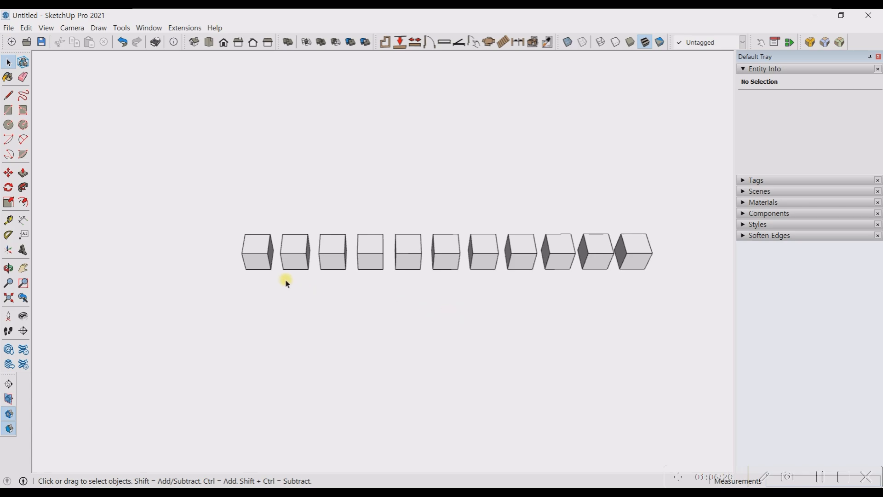
Group all eleven boxes inside the row group into one nested group and leave the row group.
{"action": "double_click", "coordinate": [263, 256]}
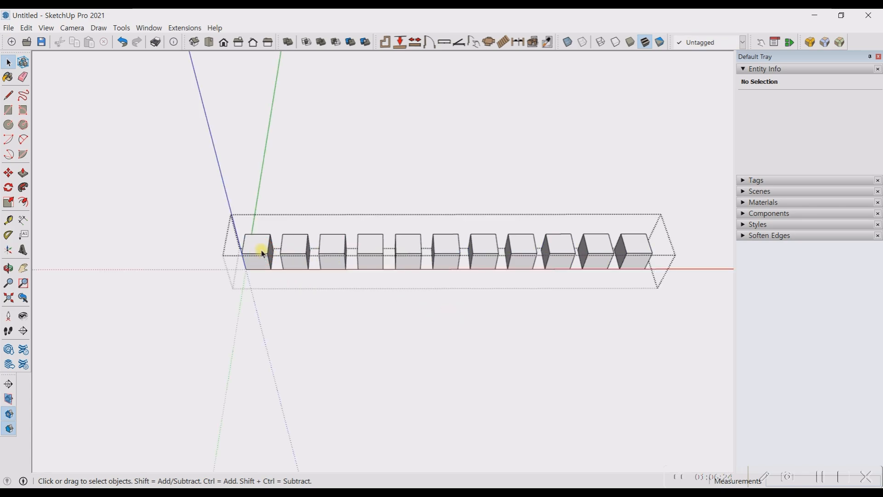
{"action": "left_click", "coordinate": [261, 253]}
{"action": "scroll", "coordinate": [286, 257], "scroll_direction": "down", "scroll_amount": 2}
{"action": "left_click_drag", "start_coordinate": [217, 208], "coordinate": [632, 375]}
{"action": "right_click", "coordinate": [508, 257]}
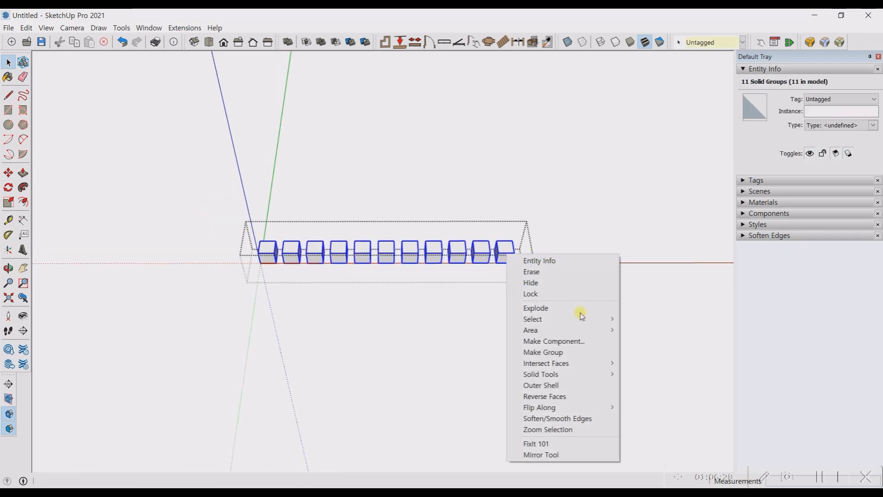
{"action": "mouse_move", "coordinate": [547, 319]}
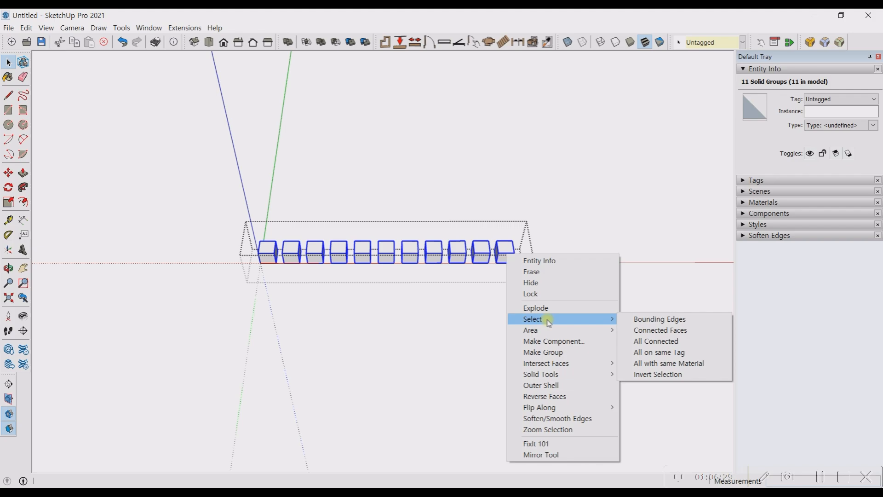
{"action": "left_click", "coordinate": [547, 352]}
{"action": "left_click", "coordinate": [498, 319]}
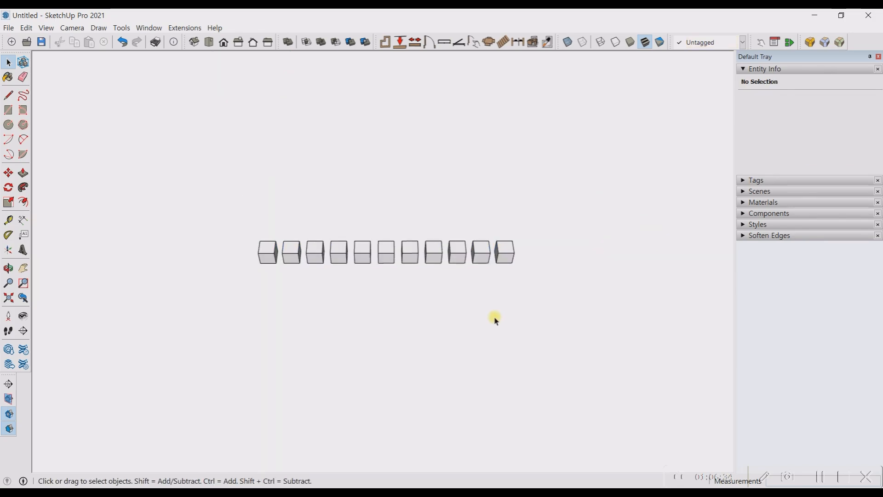
Check the nesting by opening the row group and its inner group down to a single box, and exit to the outer group.
{"action": "left_click", "coordinate": [503, 253]}
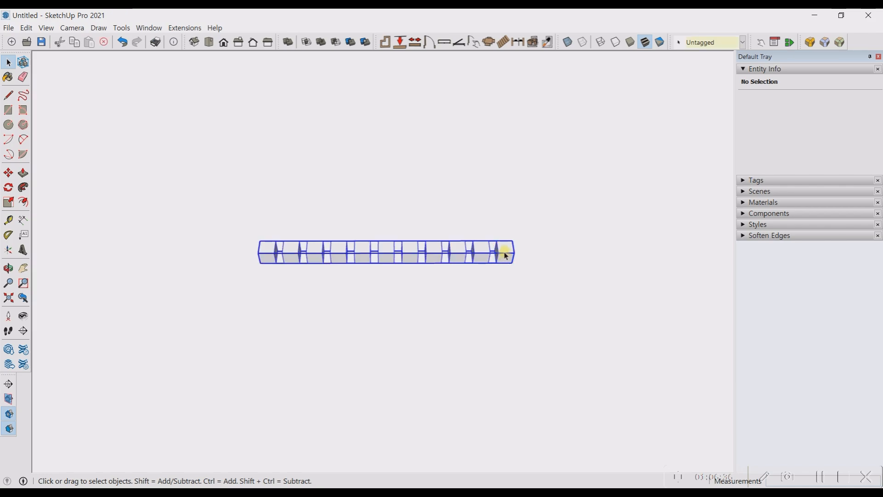
{"action": "double_click", "coordinate": [504, 254]}
{"action": "left_click", "coordinate": [478, 251]}
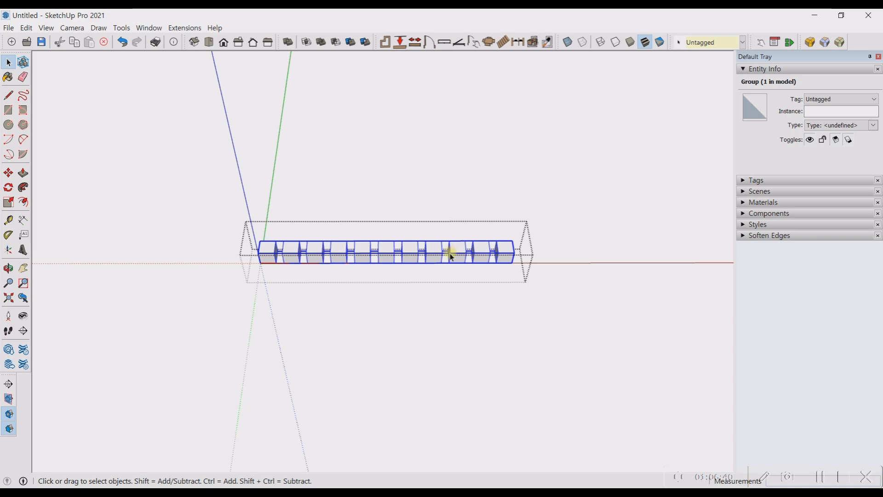
{"action": "double_click", "coordinate": [509, 252]}
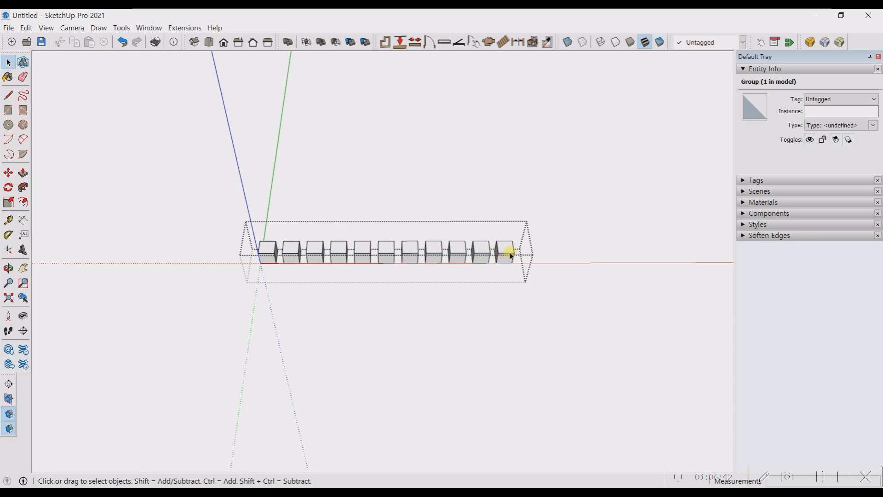
{"action": "left_click", "coordinate": [457, 254]}
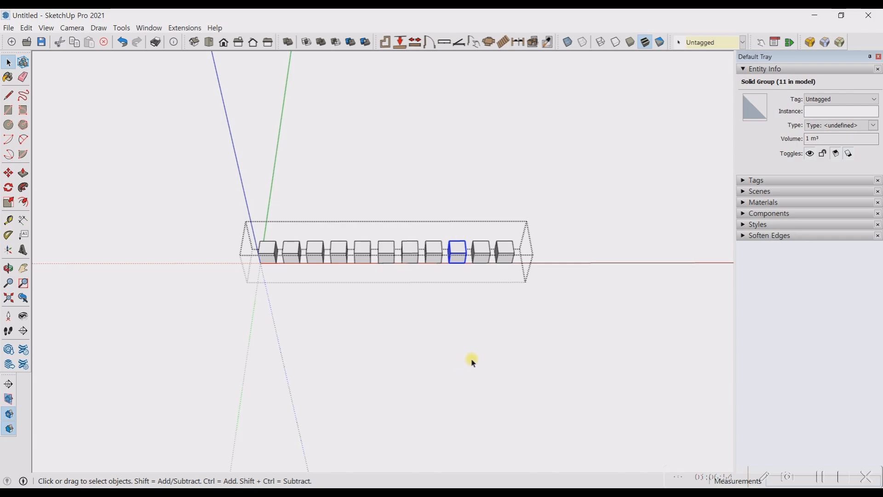
{"action": "left_click", "coordinate": [473, 361]}
{"action": "left_click", "coordinate": [482, 258]}
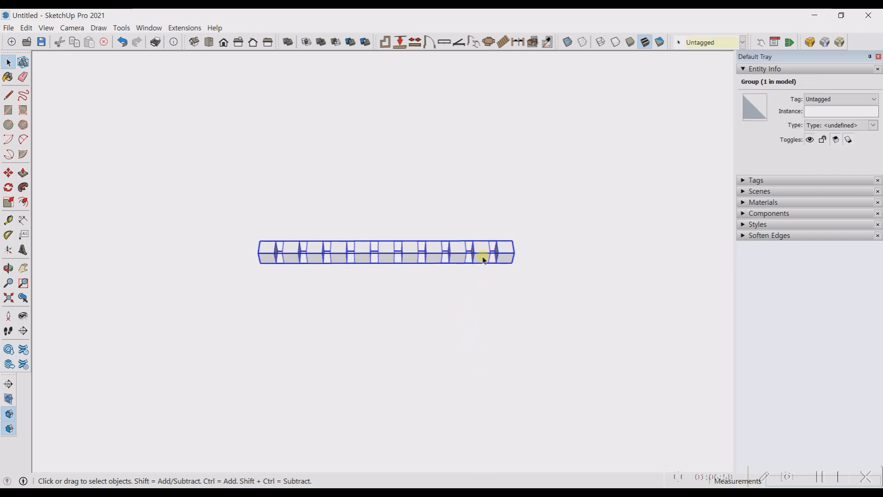
Undo the last change and open the outer row group to check the nested group inside it.
{"action": "key", "text": "ctrl+z"}
{"action": "left_click", "coordinate": [507, 335]}
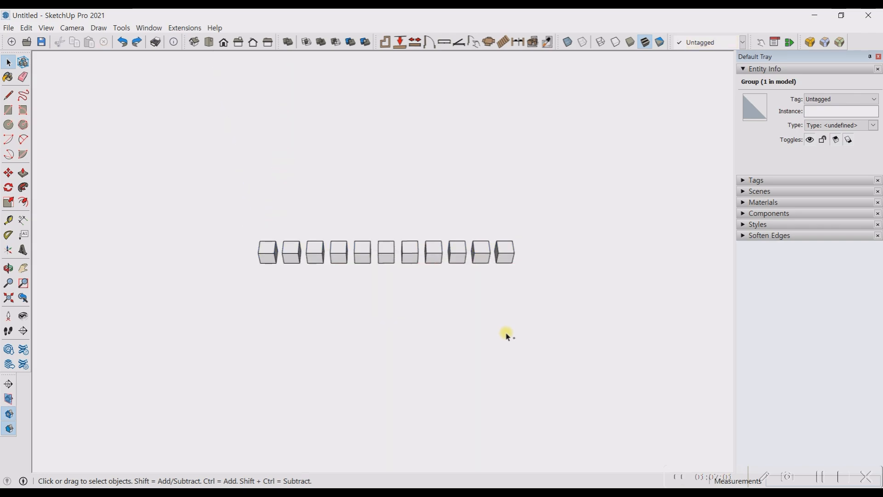
{"action": "double_click", "coordinate": [503, 250]}
{"action": "left_click", "coordinate": [505, 250]}
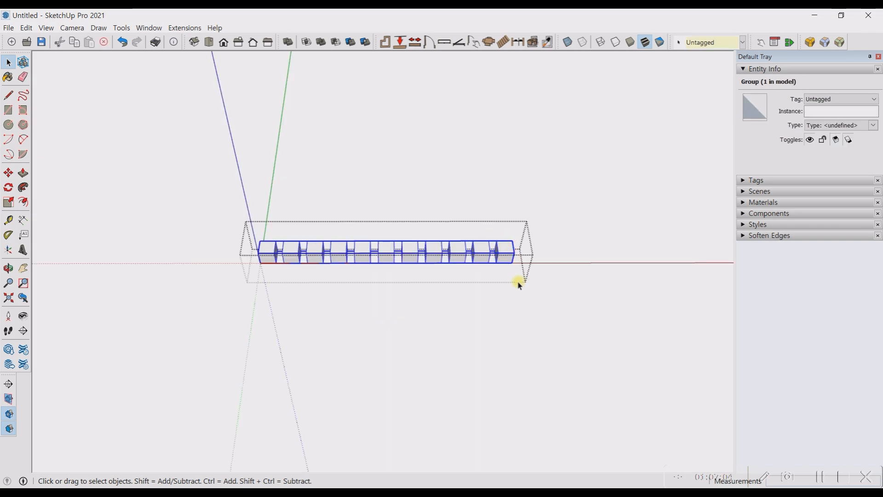
{"action": "left_click", "coordinate": [524, 302]}
Explode the outer row group, open the remaining group to check its boxes, and leave it.
{"action": "right_click", "coordinate": [501, 258]}
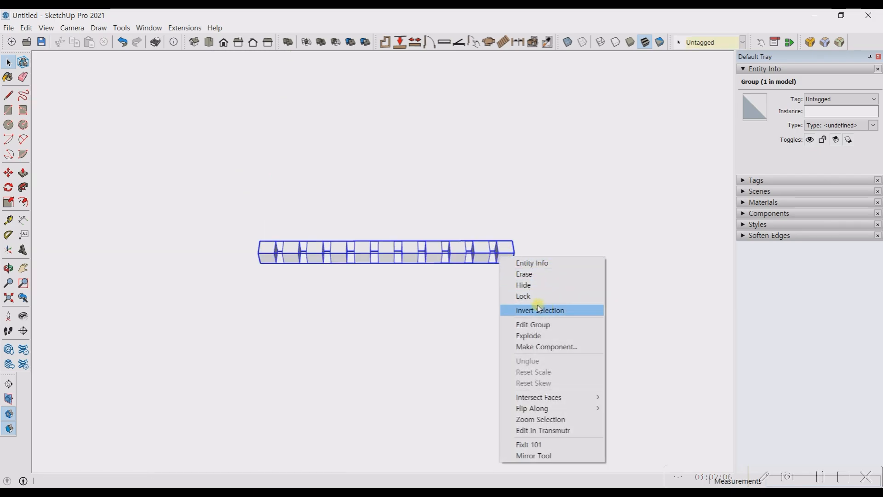
{"action": "left_click", "coordinate": [528, 336]}
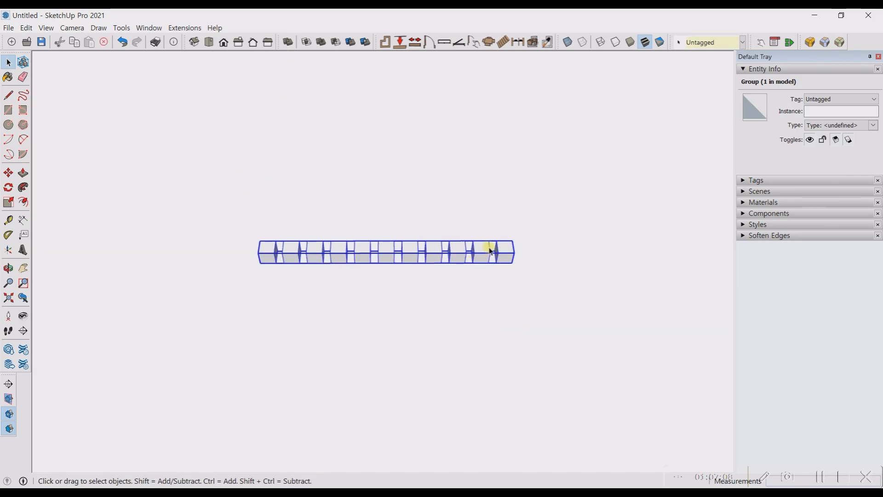
{"action": "double_click", "coordinate": [505, 251]}
{"action": "left_click", "coordinate": [541, 274]}
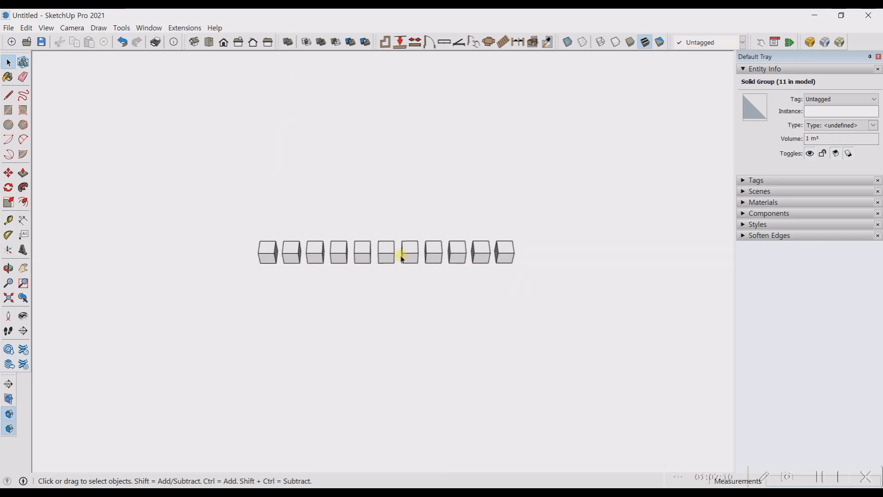
Copy the grouped row of eleven boxes to a parallel position in front of the original row.
{"action": "scroll", "coordinate": [379, 244], "scroll_direction": "down", "scroll_amount": 2}
{"action": "left_click", "coordinate": [396, 253]}
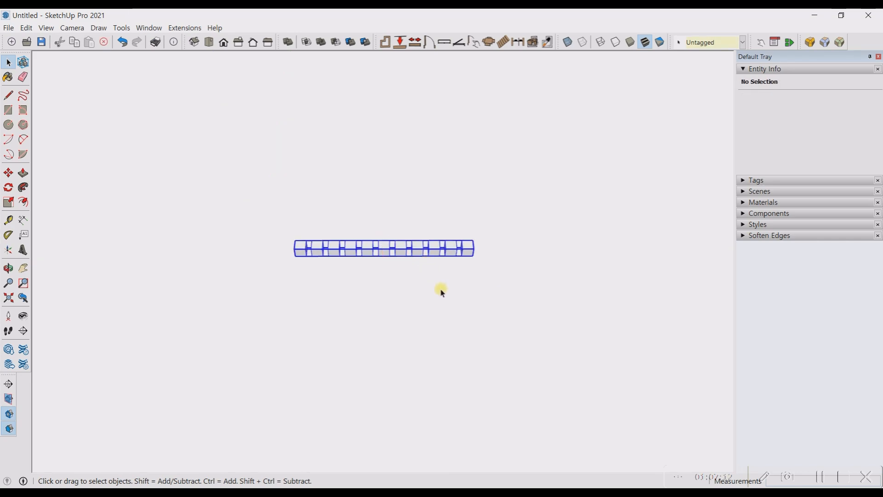
{"action": "key", "text": "m"}
{"action": "left_click", "coordinate": [501, 266]}
{"action": "key", "text": "ctrl"}
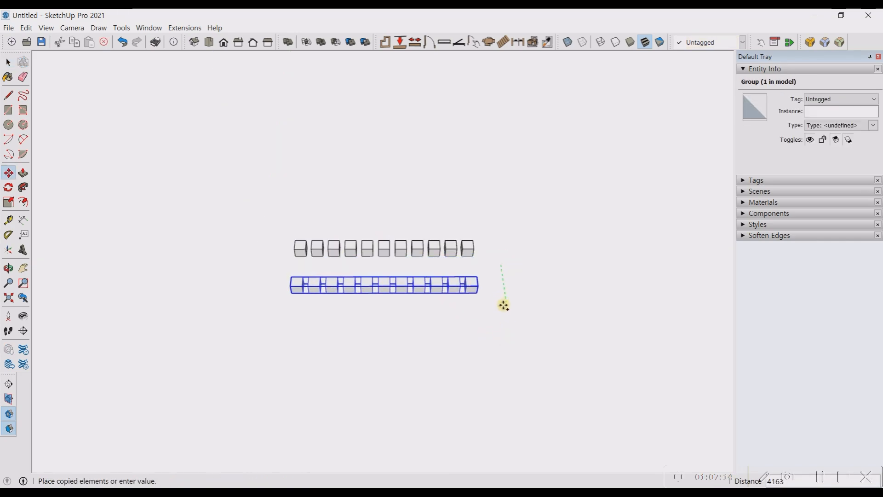
{"action": "left_click", "coordinate": [503, 306]}
{"action": "key", "text": "space"}
Explode the copied row group and select several of its boxes singly, comparing them with the still-grouped original row.
{"action": "right_click", "coordinate": [458, 283]}
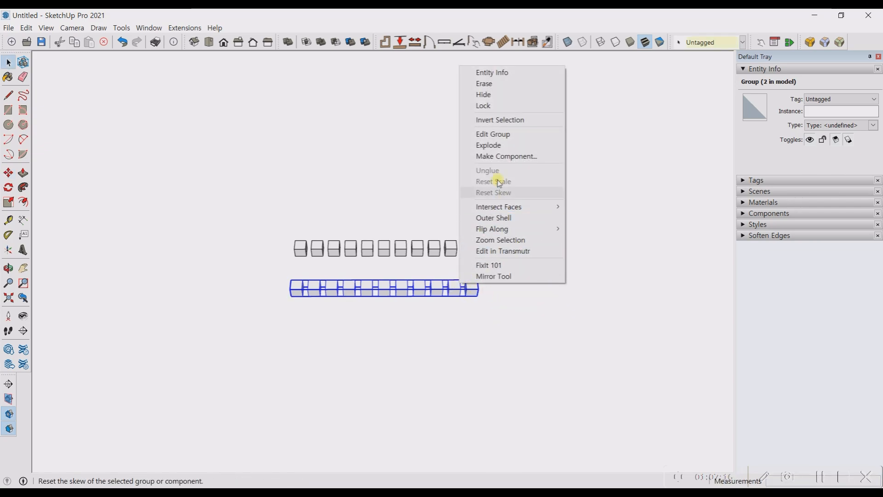
{"action": "left_click", "coordinate": [489, 144]}
{"action": "scroll", "coordinate": [423, 353], "scroll_direction": "up", "scroll_amount": 2}
{"action": "left_click", "coordinate": [492, 258]}
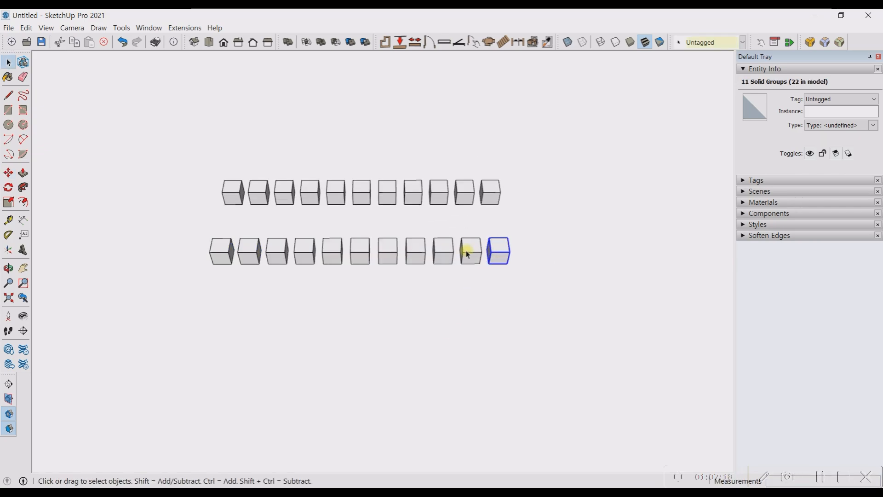
{"action": "left_click", "coordinate": [468, 254]}
{"action": "left_click", "coordinate": [444, 254]}
{"action": "left_click", "coordinate": [423, 254]}
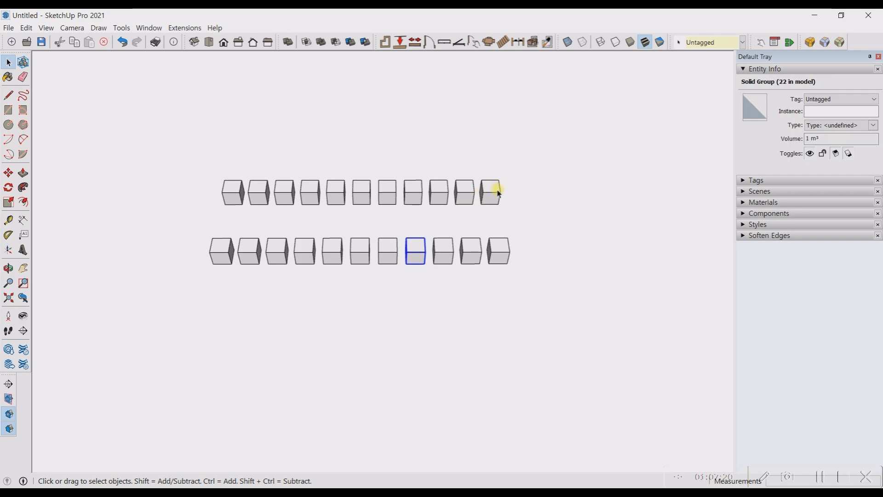
{"action": "left_click", "coordinate": [491, 191]}
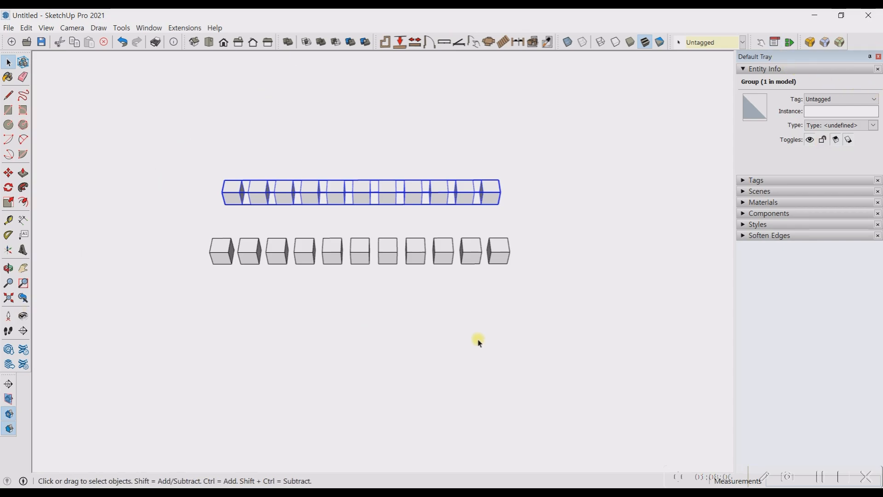
Move the second-to-last box of the exploded row onto the top of the end box, corner to corner.
{"action": "left_click", "coordinate": [498, 251]}
{"action": "scroll", "coordinate": [483, 276], "scroll_direction": "up", "scroll_amount": 3}
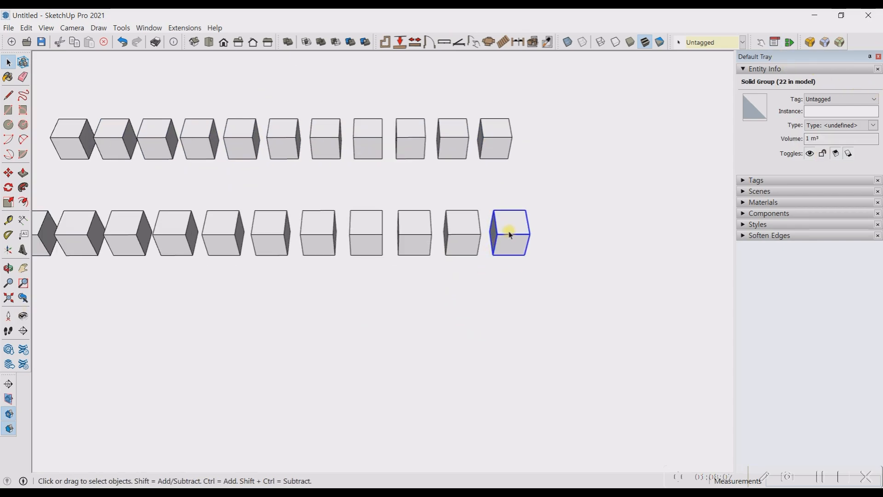
{"action": "scroll", "coordinate": [461, 282], "scroll_direction": "up", "scroll_amount": 2}
{"action": "left_click", "coordinate": [461, 222]}
{"action": "key", "text": "m"}
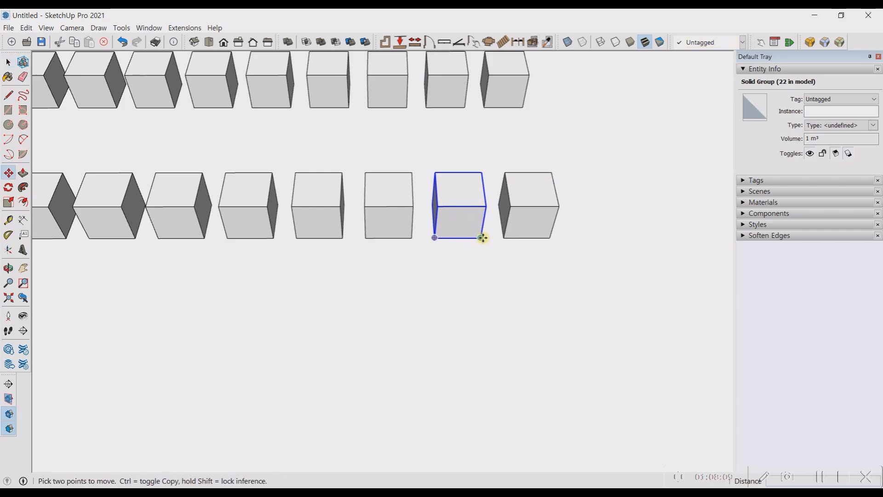
{"action": "left_click", "coordinate": [482, 238]}
{"action": "left_click", "coordinate": [560, 207]}
{"action": "scroll", "coordinate": [412, 272], "scroll_direction": "down", "scroll_amount": 2}
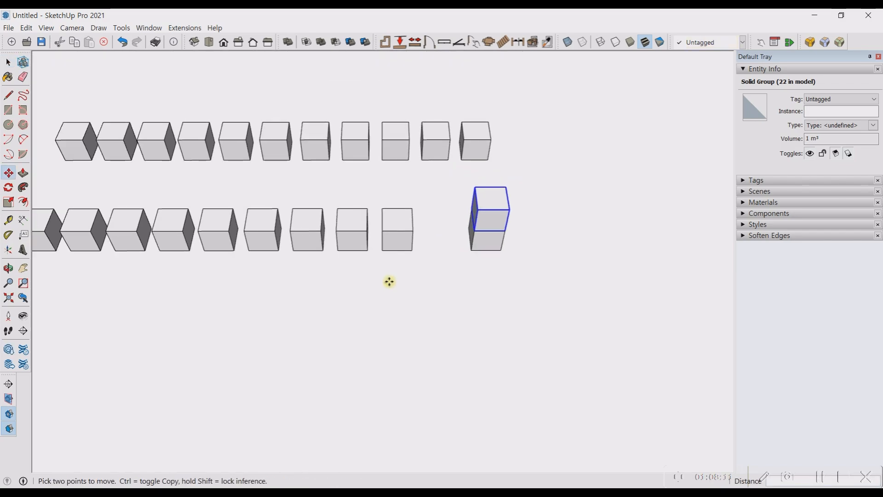
Select the two stacked boxes one at a time and try to move the upper one sideways along the red axis.
{"action": "scroll", "coordinate": [509, 251], "scroll_direction": "up", "scroll_amount": 3}
{"action": "key", "text": "space"}
{"action": "left_click", "coordinate": [483, 237]}
{"action": "key", "text": "m"}
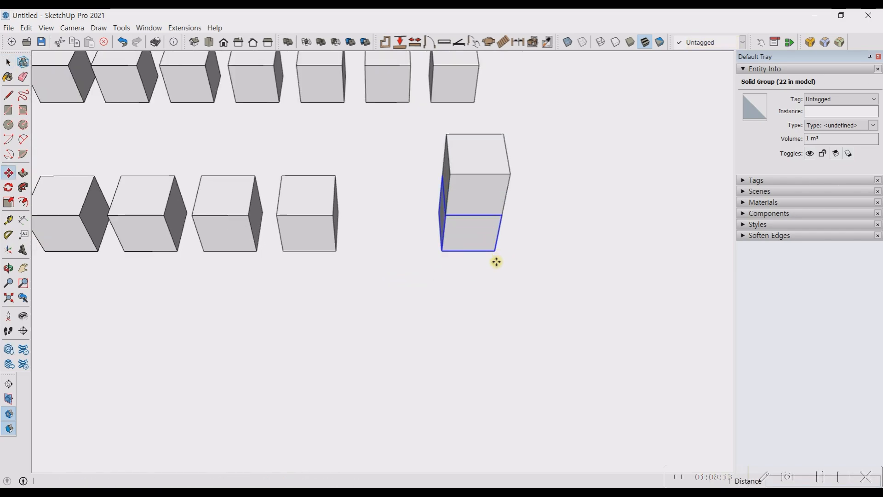
{"action": "key", "text": "space"}
{"action": "left_click", "coordinate": [481, 187]}
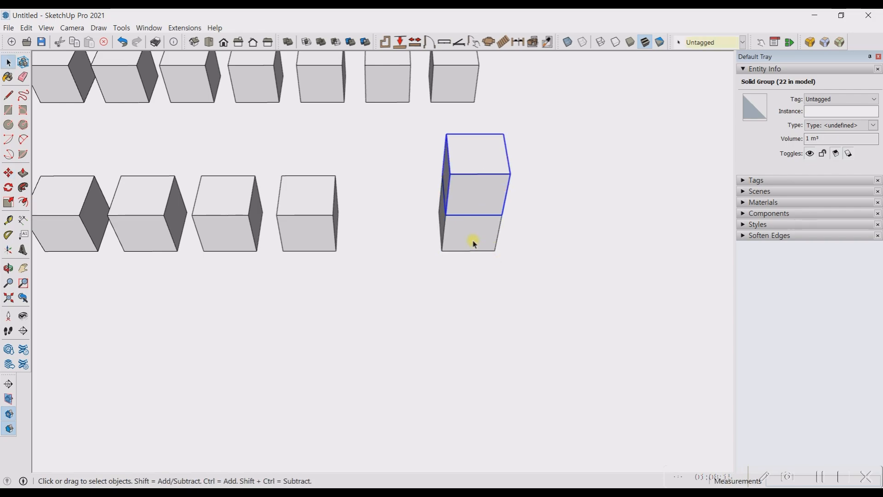
{"action": "left_click", "coordinate": [480, 246]}
{"action": "key", "text": "m"}
{"action": "left_click", "coordinate": [556, 171]}
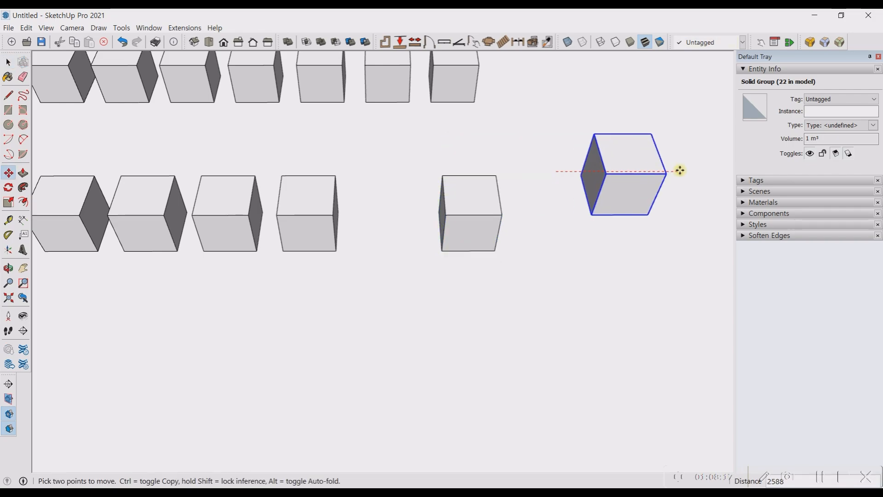
{"action": "key", "text": "Escape"}
Delete the upper box of the stack at the end of the front row.
{"action": "key", "text": "space"}
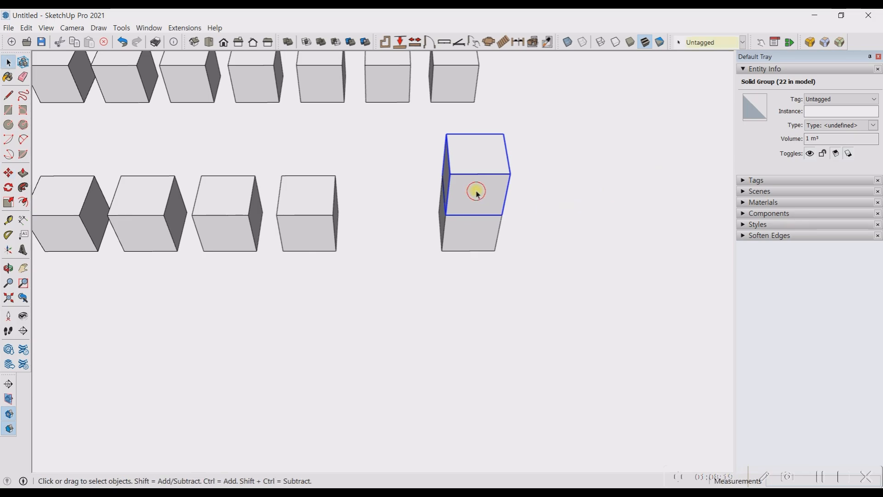
{"action": "left_click", "coordinate": [521, 272]}
{"action": "scroll", "coordinate": [468, 209], "scroll_direction": "up", "scroll_amount": 2}
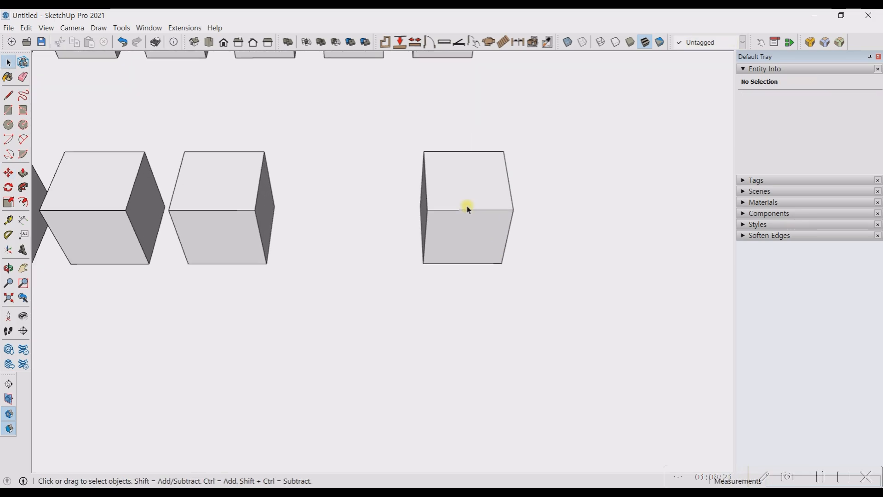
Open the end box group and draw a rectangle about 1000 by 779 mm on its top face.
{"action": "double_click", "coordinate": [462, 182]}
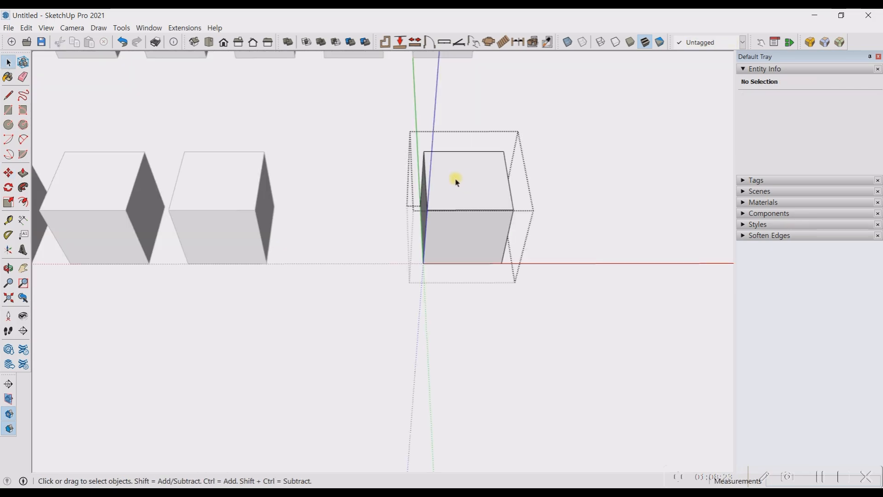
{"action": "key", "text": "r"}
{"action": "left_click", "coordinate": [423, 151]}
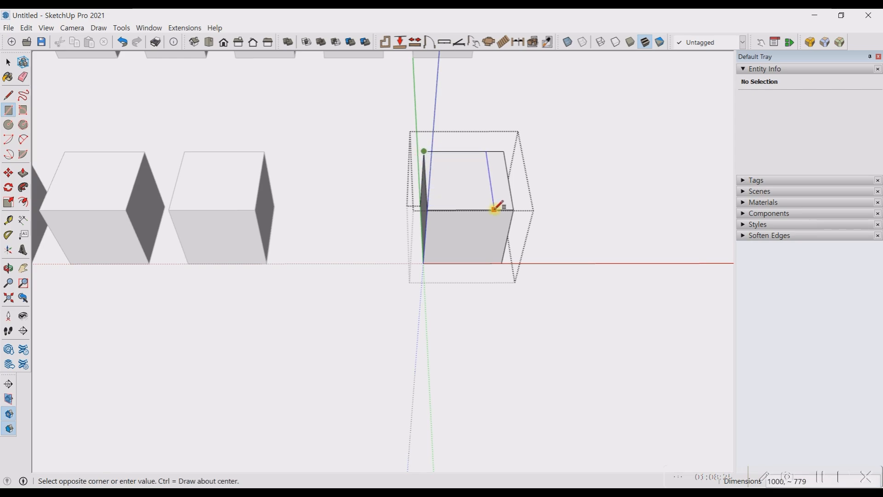
{"action": "left_click", "coordinate": [496, 208]}
{"action": "scroll", "coordinate": [483, 203], "scroll_direction": "down", "scroll_amount": 2}
Extrude the top rectangle upward about 803 mm with Push/Pull and leave the box group.
{"action": "key", "text": "p"}
{"action": "left_click", "coordinate": [464, 168]}
{"action": "left_click", "coordinate": [471, 159]}
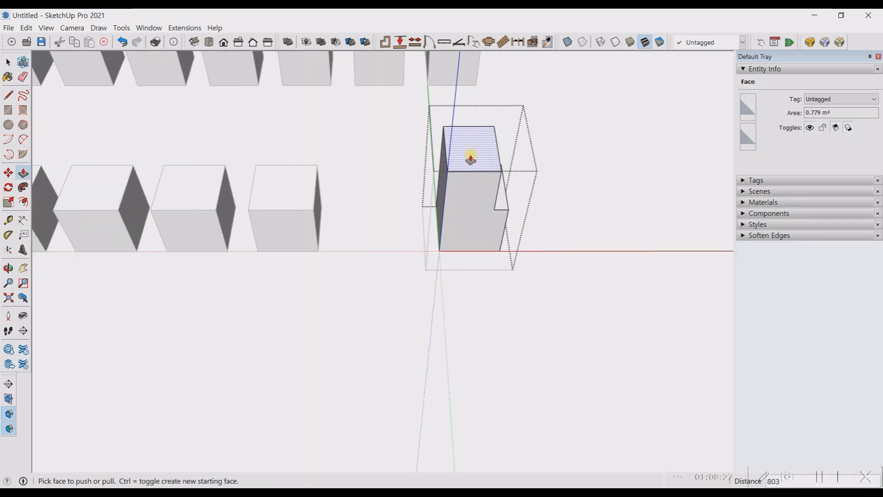
{"action": "key", "text": "space"}
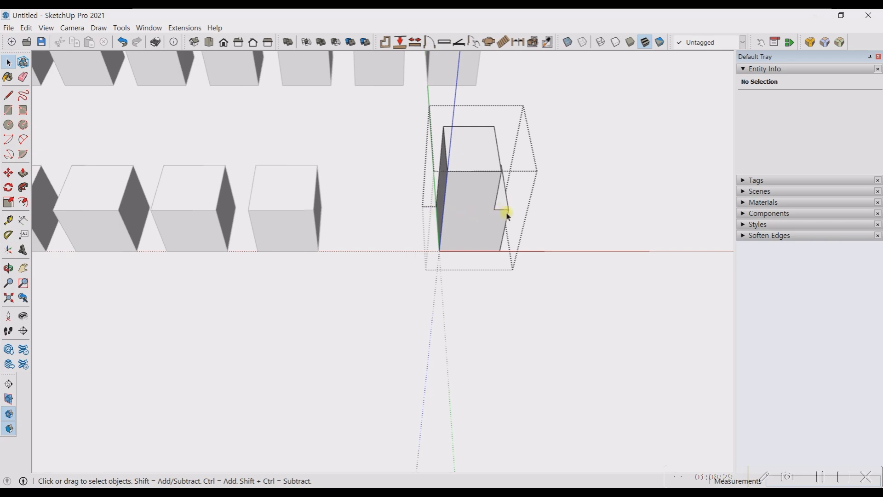
{"action": "left_click", "coordinate": [479, 190]}
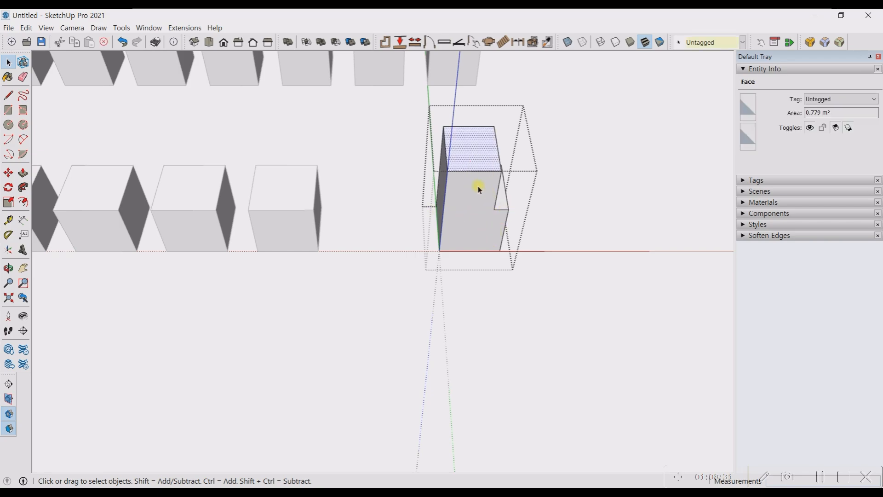
{"action": "left_click", "coordinate": [583, 199]}
Select the reshaped end box and compare it with the other boxes in both rows.
{"action": "middle_click_drag", "start_coordinate": [548, 265], "coordinate": [481, 216]}
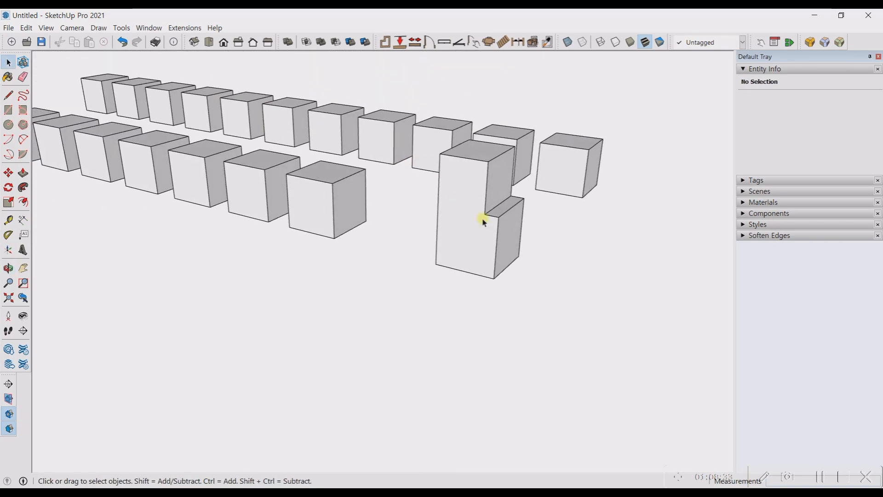
{"action": "left_click", "coordinate": [500, 229]}
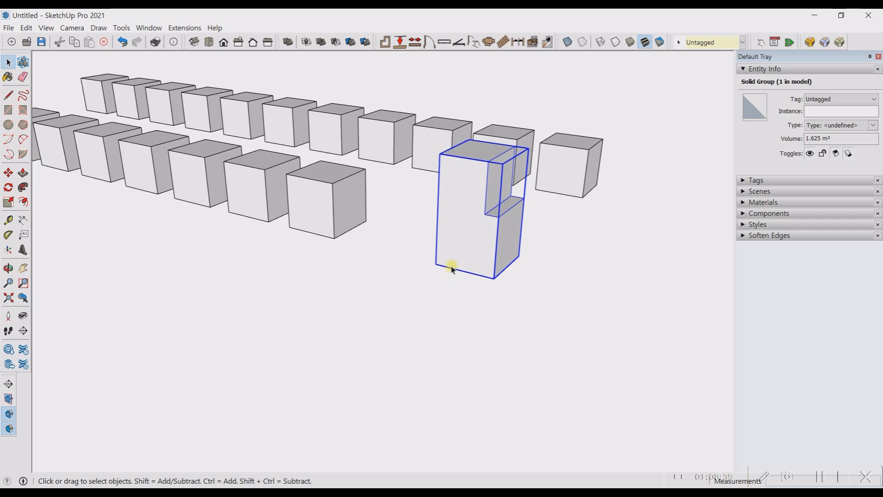
{"action": "scroll", "coordinate": [512, 202], "scroll_direction": "down", "scroll_amount": 6}
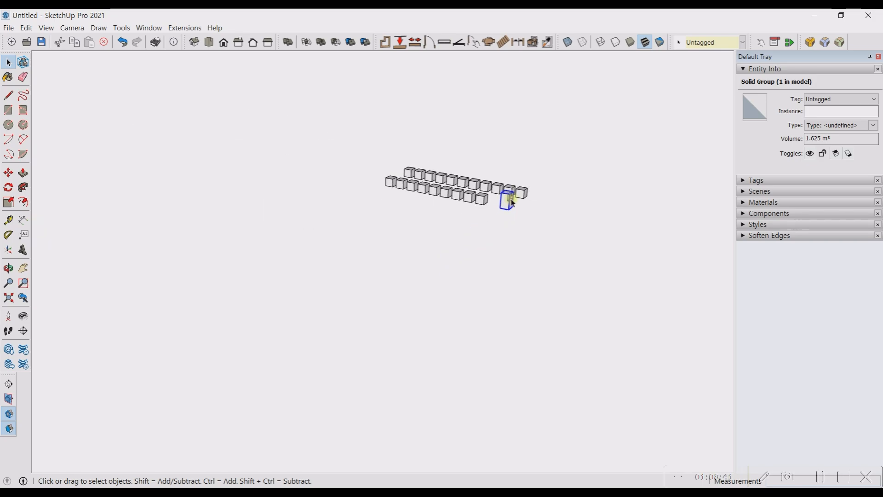
{"action": "scroll", "coordinate": [512, 202], "scroll_direction": "up", "scroll_amount": 4}
{"action": "scroll", "coordinate": [512, 202], "scroll_direction": "up", "scroll_amount": 2}
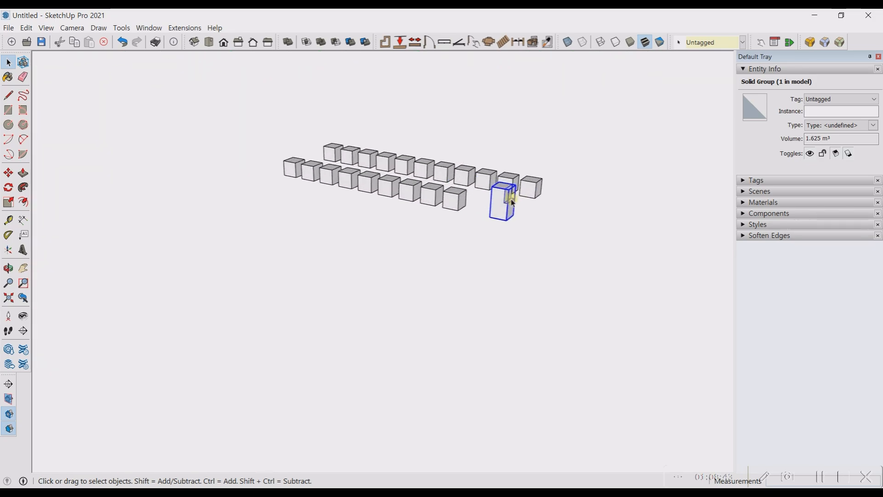
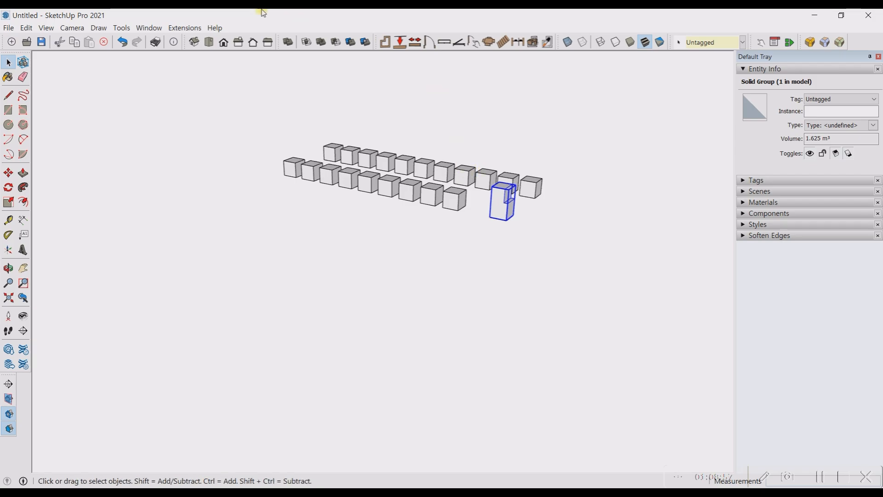
Open a box group in the middle of the front row and draw a small rectangle on its front face.
{"action": "scroll", "coordinate": [373, 191], "scroll_direction": "up", "scroll_amount": 8}
{"action": "scroll", "coordinate": [373, 191], "scroll_direction": "up", "scroll_amount": 3}
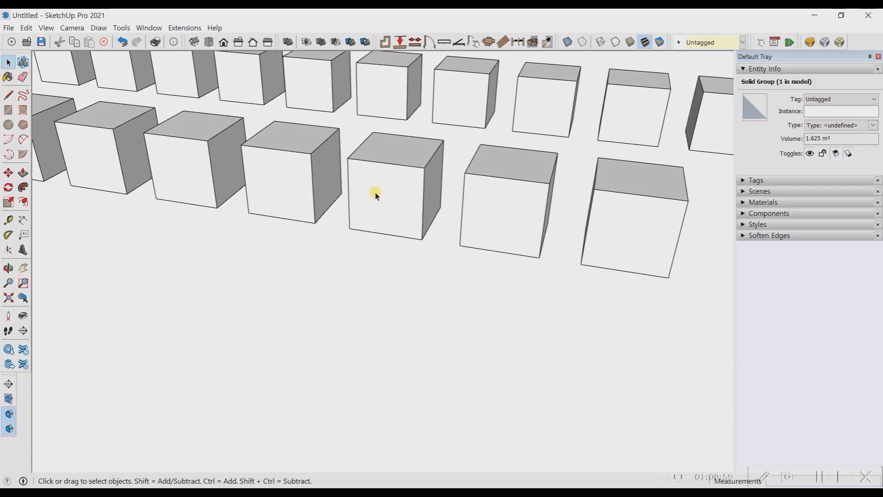
{"action": "double_click", "coordinate": [372, 190]}
{"action": "left_click", "coordinate": [375, 188]}
{"action": "key", "text": "r"}
{"action": "left_click", "coordinate": [374, 181]}
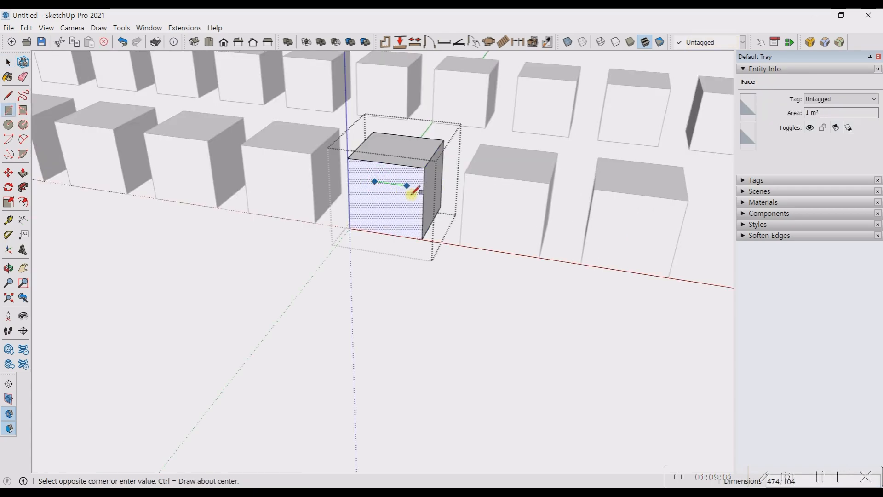
{"action": "left_click", "coordinate": [410, 199]}
{"action": "scroll", "coordinate": [408, 198], "scroll_direction": "up", "scroll_amount": 2}
Pull the small rectangle outward from the box's front face to form a projecting block.
{"action": "key", "text": "p"}
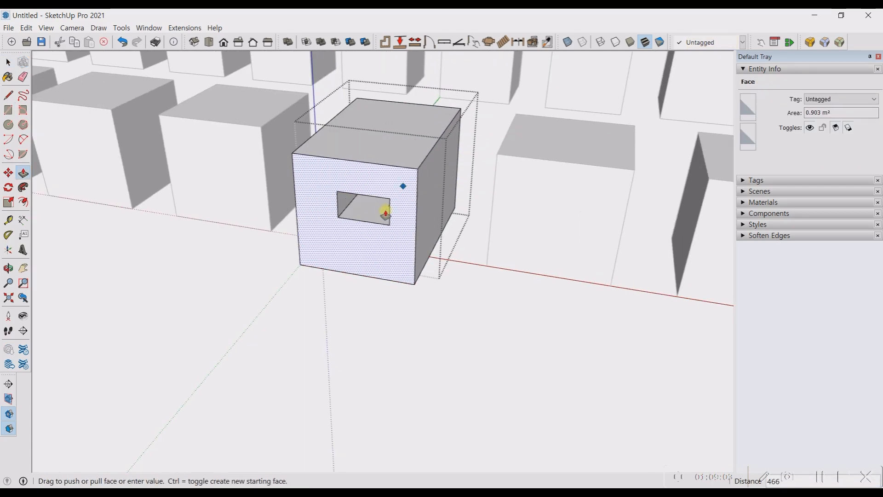
{"action": "key", "text": "Escape"}
{"action": "left_click", "coordinate": [385, 184]}
{"action": "left_click", "coordinate": [364, 210]}
Select the top face of the projecting block and offset its outline inward.
{"action": "middle_click_drag", "start_coordinate": [378, 188], "coordinate": [361, 251]}
{"action": "scroll", "coordinate": [360, 251], "scroll_direction": "up", "scroll_amount": 3}
{"action": "key", "text": "space"}
{"action": "left_click", "coordinate": [366, 222]}
{"action": "scroll", "coordinate": [363, 221], "scroll_direction": "up", "scroll_amount": 1}
{"action": "scroll", "coordinate": [364, 220], "scroll_direction": "up", "scroll_amount": 1}
{"action": "key", "text": "f"}
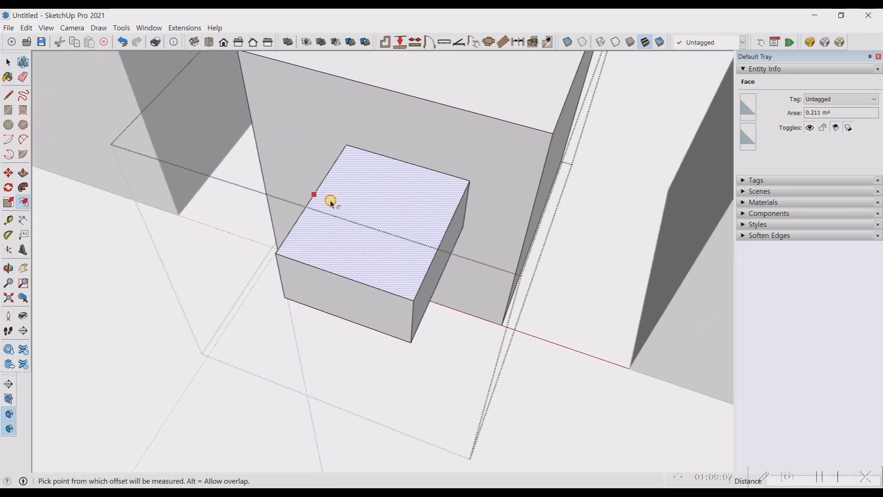
{"action": "left_click", "coordinate": [331, 197]}
{"action": "left_click", "coordinate": [337, 205]}
Push the inner rectangle on the projecting block down about 67 mm to form a recess, and close the box group.
{"action": "key", "text": "p"}
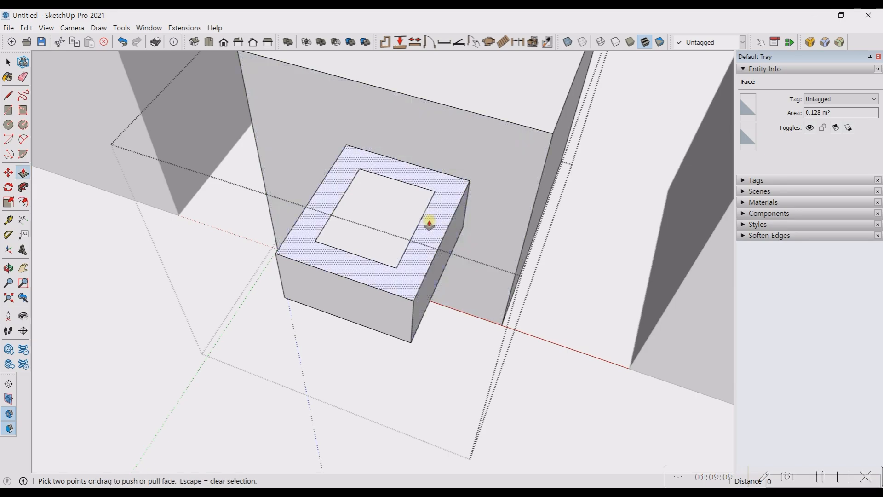
{"action": "left_click", "coordinate": [389, 197]}
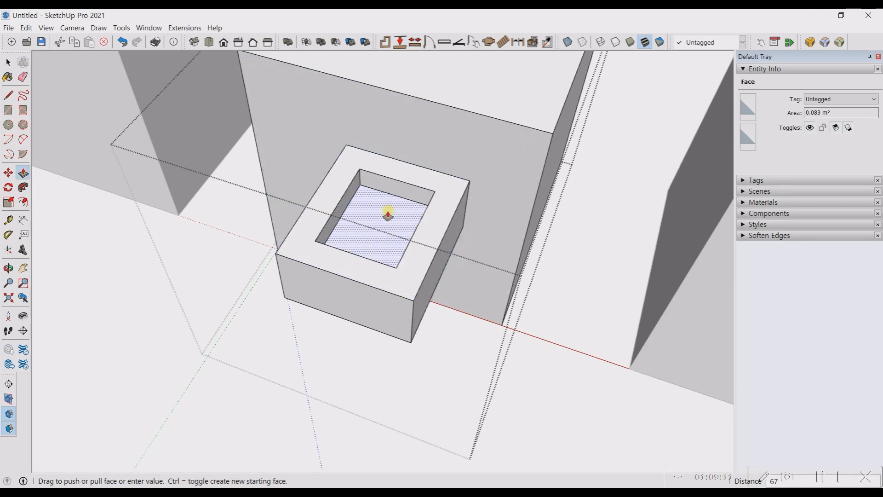
{"action": "left_click", "coordinate": [386, 217]}
{"action": "key", "text": "space"}
{"action": "scroll", "coordinate": [423, 239], "scroll_direction": "down", "scroll_amount": 6}
{"action": "scroll", "coordinate": [422, 238], "scroll_direction": "down", "scroll_amount": 5}
{"action": "left_click", "coordinate": [414, 233]}
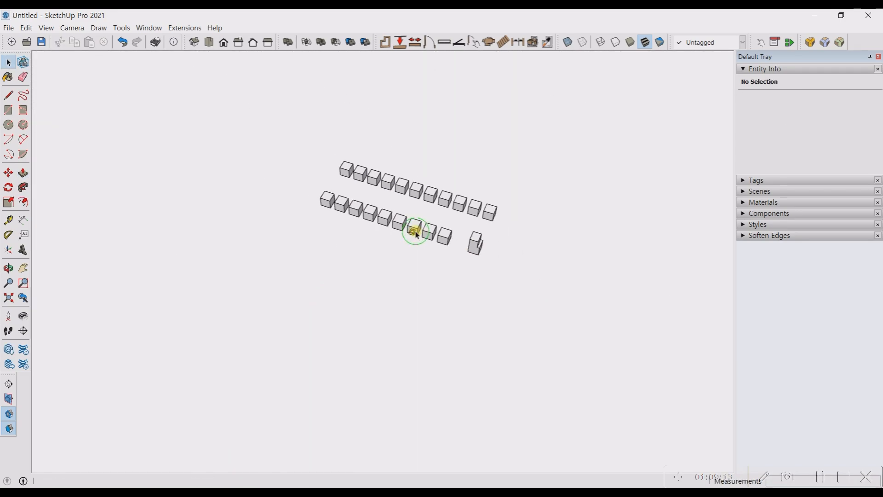
Cut the hollowed projecting block out of its box group and paste it in place outside the group.
{"action": "scroll", "coordinate": [409, 234], "scroll_direction": "up", "scroll_amount": 11}
{"action": "middle_click_drag", "start_coordinate": [456, 225], "coordinate": [407, 234]}
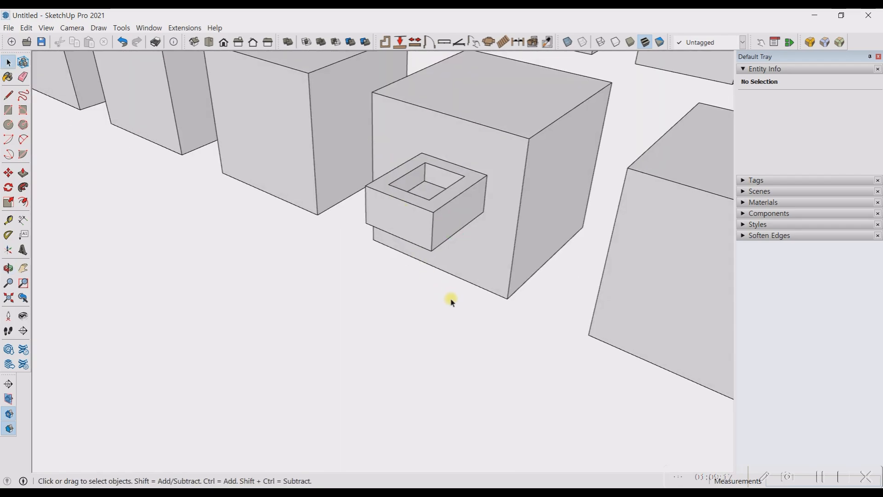
{"action": "middle_click_drag", "start_coordinate": [464, 256], "coordinate": [513, 221]}
{"action": "left_click", "coordinate": [473, 292]}
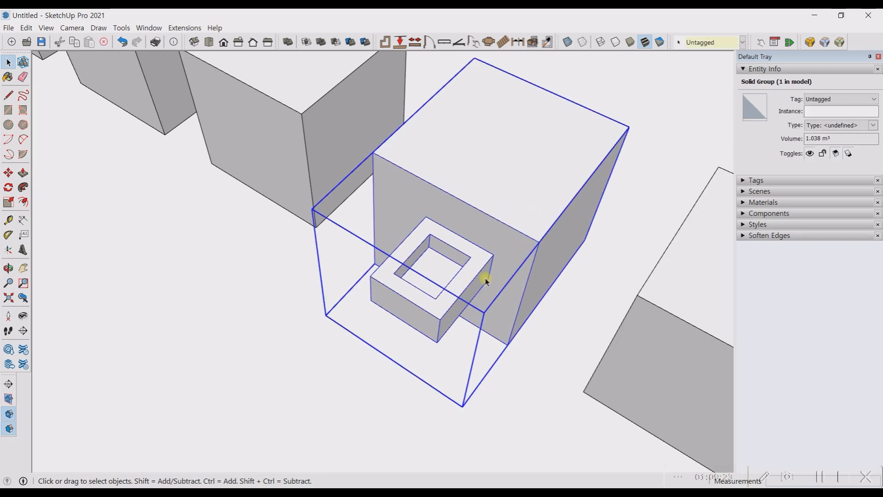
{"action": "middle_click_drag", "start_coordinate": [486, 281], "coordinate": [657, 253]}
{"action": "scroll", "coordinate": [467, 273], "scroll_direction": "up", "scroll_amount": 4}
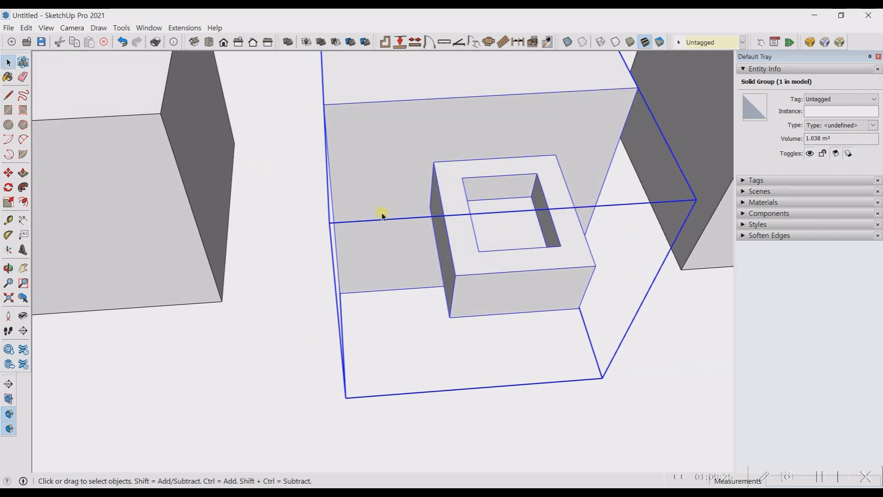
{"action": "middle_click_drag", "start_coordinate": [382, 215], "coordinate": [404, 165]}
{"action": "left_click_drag", "start_coordinate": [391, 158], "coordinate": [556, 388]}
{"action": "middle_click_drag", "start_coordinate": [556, 388], "coordinate": [341, 323]}
{"action": "key", "text": "Delete"}
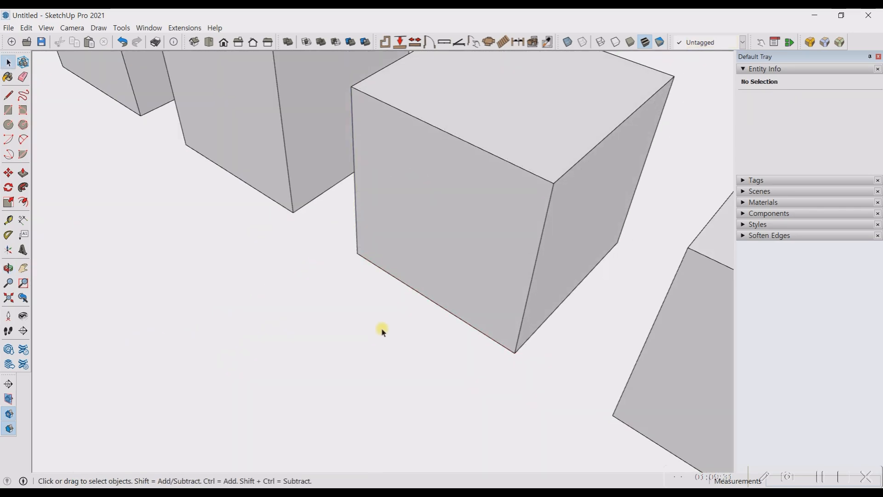
{"action": "key", "text": "ctrl+z"}
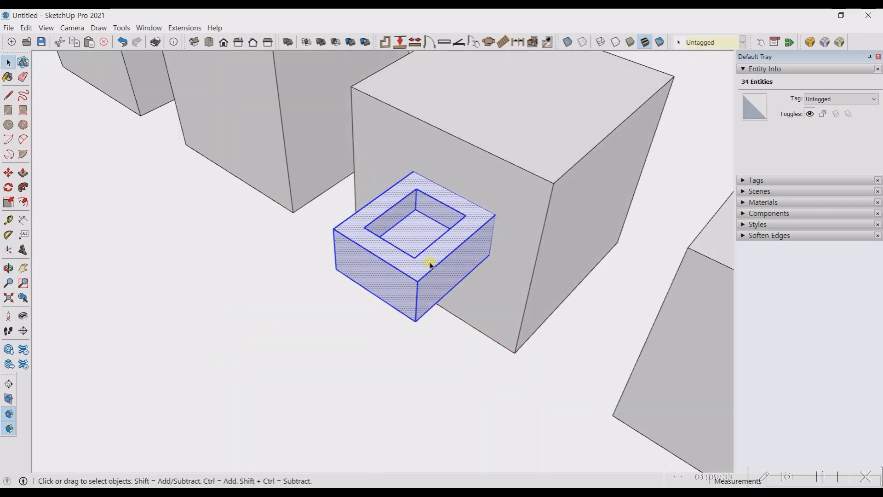
Make the detached hollow block its own group, separate from the box behind it.
{"action": "left_click", "coordinate": [366, 357]}
{"action": "left_click", "coordinate": [538, 168]}
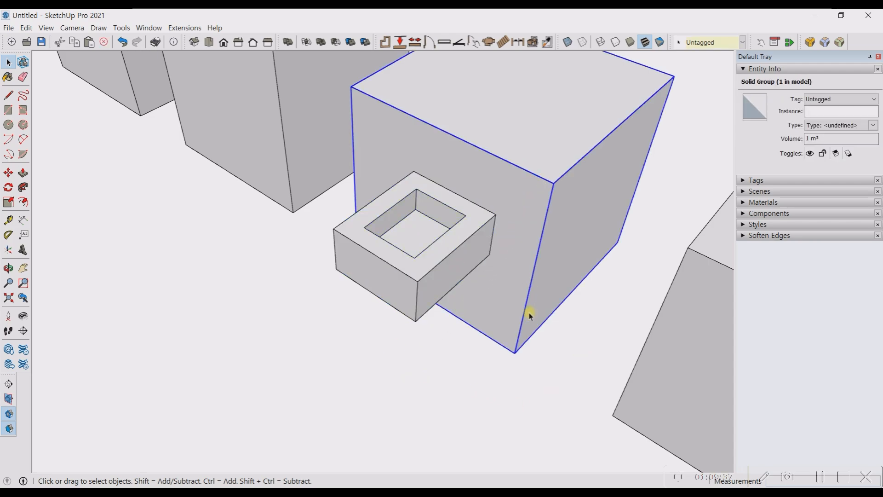
{"action": "left_click", "coordinate": [469, 261]}
{"action": "scroll", "coordinate": [510, 333], "scroll_direction": "down", "scroll_amount": 3}
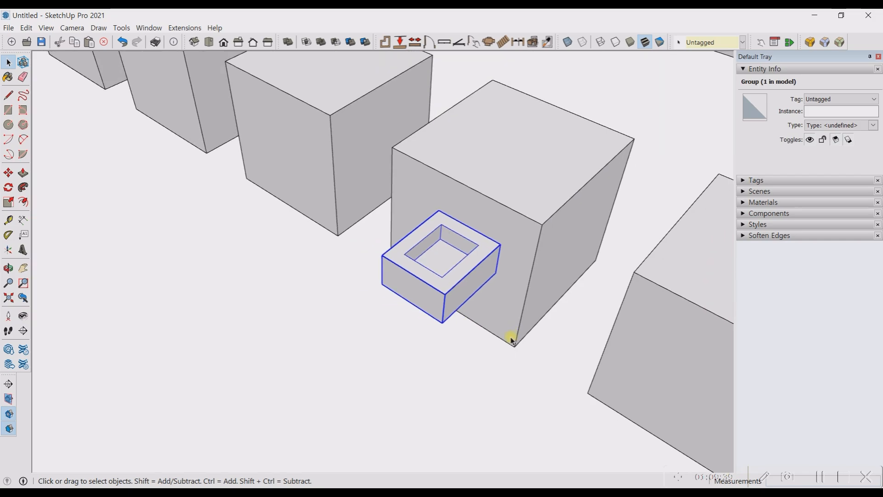
{"action": "key", "text": "m"}
{"action": "left_click", "coordinate": [492, 340]}
{"action": "key", "text": "Escape"}
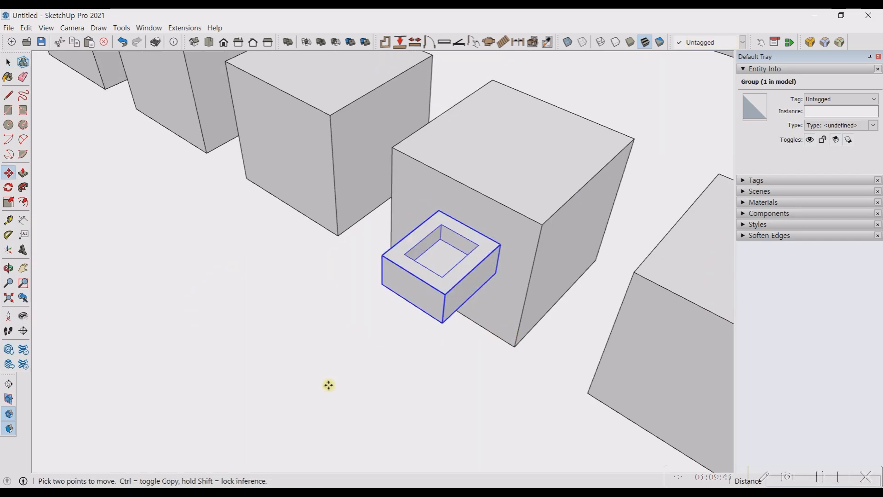
{"action": "key", "text": "space"}
Delete the front row's other boxes, the hollow block and the reshaped end box, keeping only the plain box nearest the gap.
{"action": "scroll", "coordinate": [295, 249], "scroll_direction": "down", "scroll_amount": 3}
{"action": "middle_click_drag", "start_coordinate": [338, 297], "coordinate": [402, 243]}
{"action": "scroll", "coordinate": [515, 236], "scroll_direction": "down", "scroll_amount": 4}
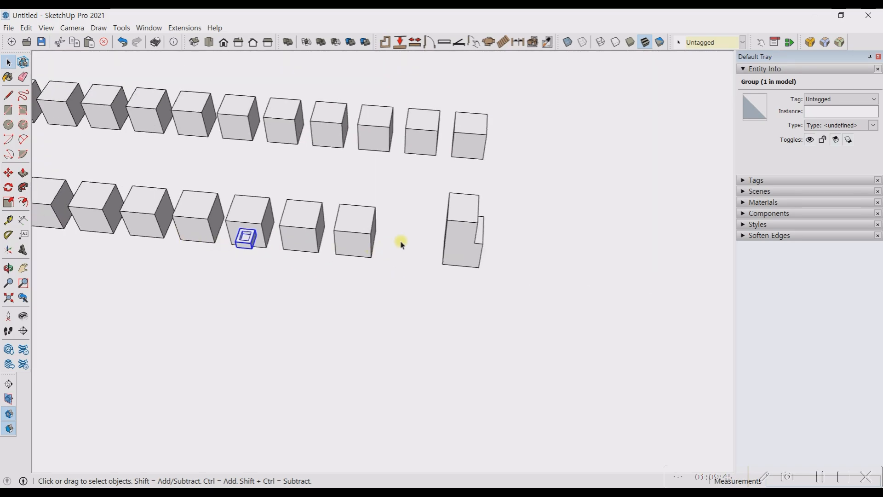
{"action": "scroll", "coordinate": [402, 243], "scroll_direction": "up", "scroll_amount": 4}
{"action": "left_click", "coordinate": [295, 226]}
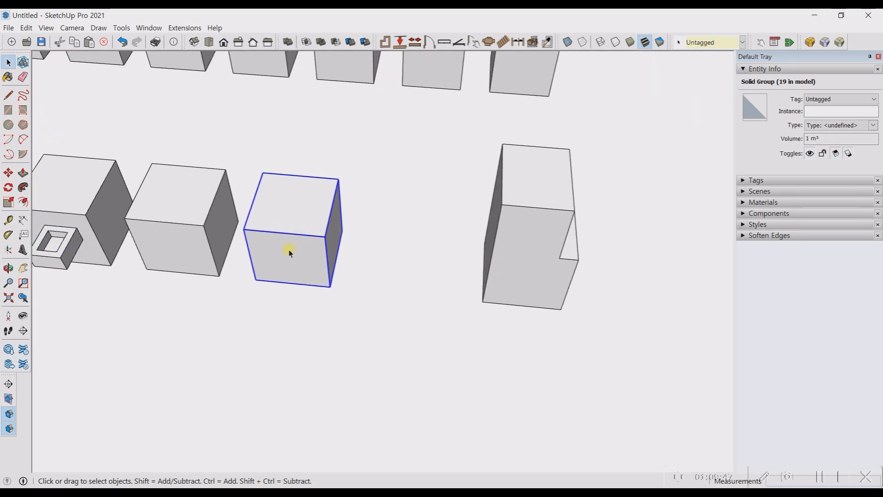
{"action": "scroll", "coordinate": [580, 299], "scroll_direction": "down", "scroll_amount": 5}
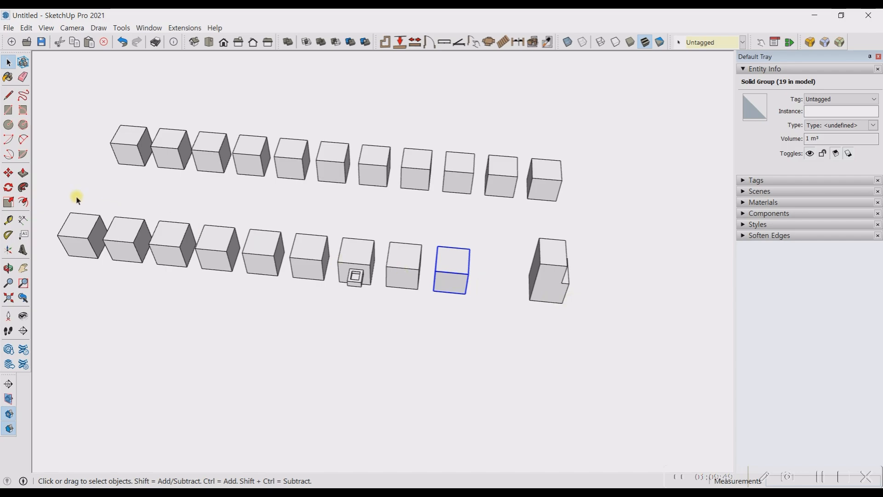
{"action": "left_click_drag", "start_coordinate": [49, 210], "coordinate": [427, 368]}
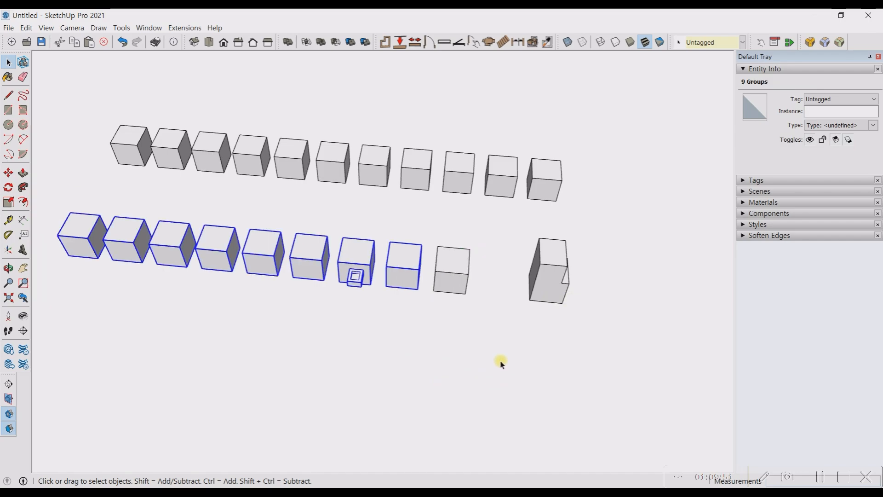
{"action": "key", "text": "Delete"}
{"action": "left_click", "coordinate": [537, 268]}
{"action": "key", "text": "Delete"}
{"action": "scroll", "coordinate": [464, 274], "scroll_direction": "up", "scroll_amount": 1}
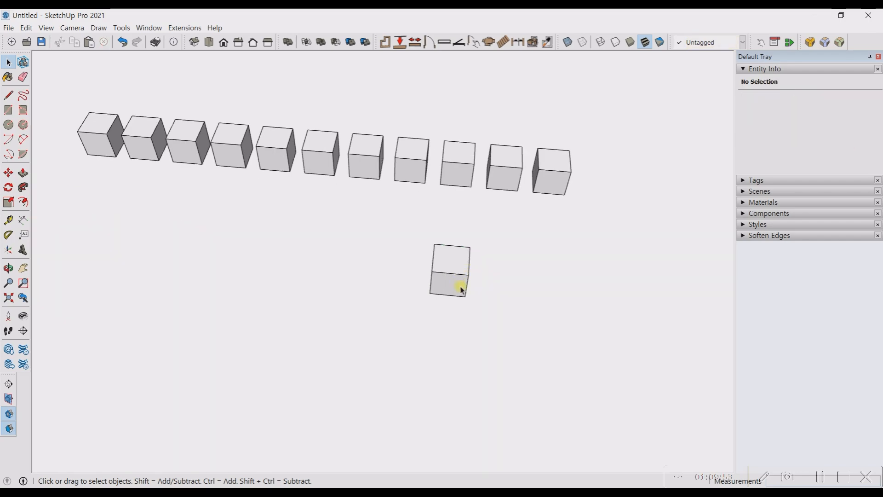
Draw a circle with a radius of about 641 mm on the ground beside the remaining box.
{"action": "key", "text": "c"}
{"action": "left_click", "coordinate": [499, 286]}
{"action": "left_click", "coordinate": [527, 289]}
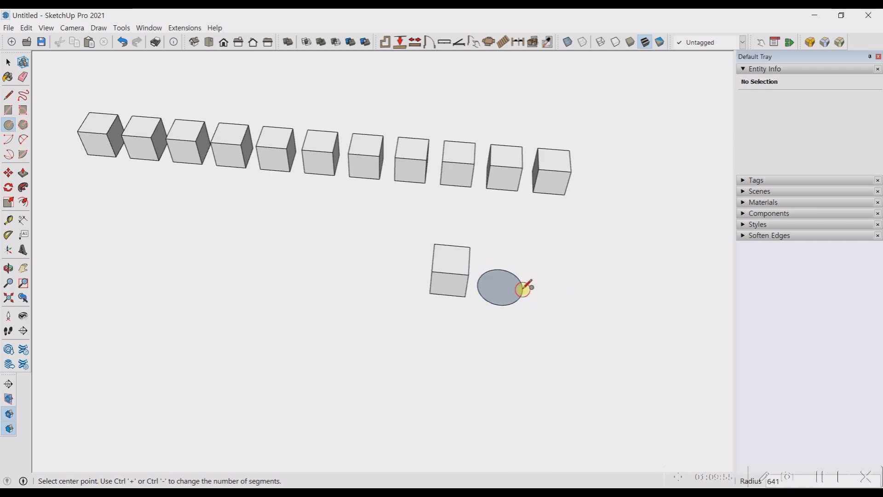
{"action": "scroll", "coordinate": [524, 295], "scroll_direction": "up", "scroll_amount": 1}
Pull the circle up into a cylinder and match its height to the top of the neighbouring box.
{"action": "key", "text": "p"}
{"action": "left_click", "coordinate": [490, 282]}
{"action": "left_click", "coordinate": [498, 258]}
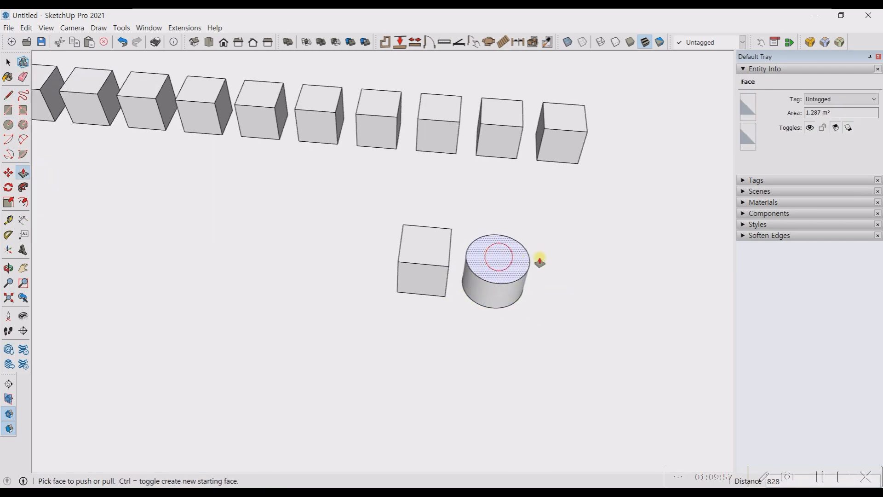
{"action": "scroll", "coordinate": [510, 264], "scroll_direction": "up", "scroll_amount": 3}
{"action": "left_click", "coordinate": [487, 281]}
{"action": "left_click", "coordinate": [379, 267]}
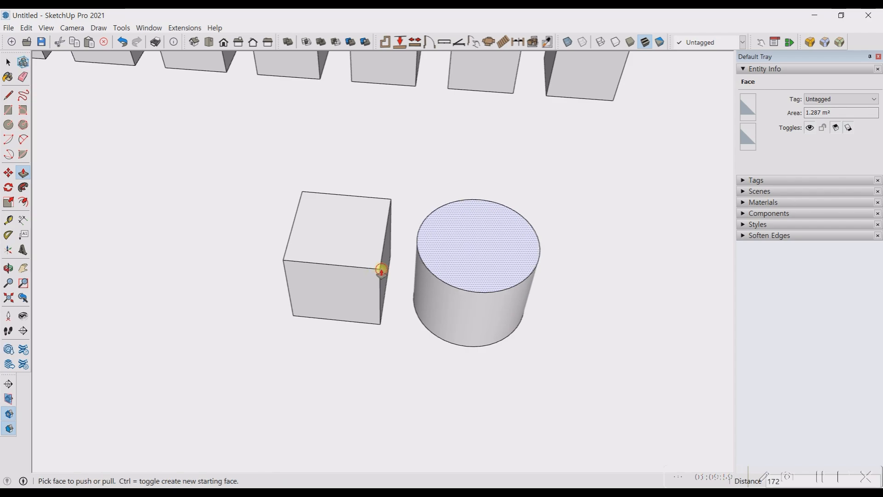
Group the whole cylinder and move it by its top centre onto the box's nearest top corner, overlapping the two solids.
{"action": "key", "text": "space"}
{"action": "triple_click", "coordinate": [488, 256]}
{"action": "key", "text": "ctrl+g"}
{"action": "key", "text": "m"}
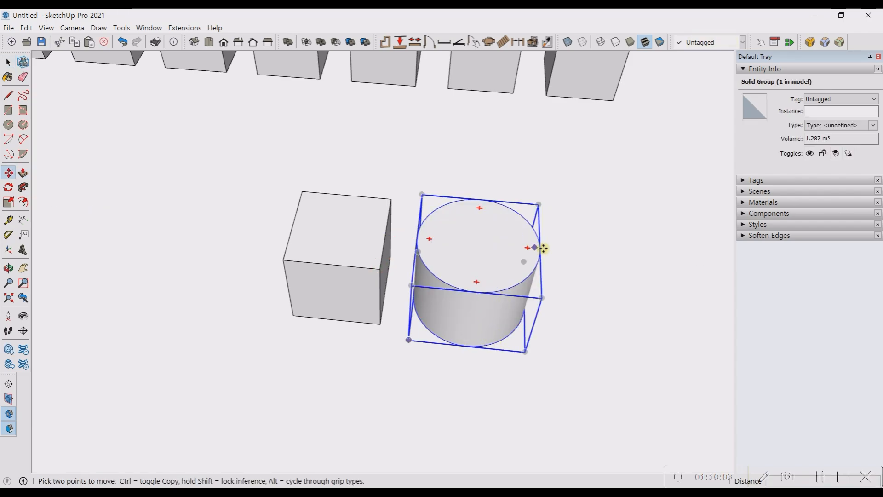
{"action": "left_click", "coordinate": [478, 244]}
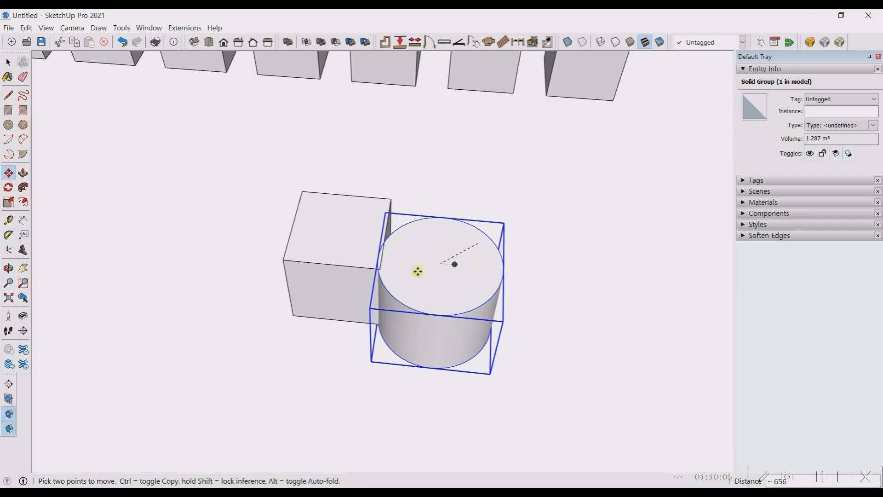
{"action": "left_click", "coordinate": [379, 268]}
{"action": "scroll", "coordinate": [535, 267], "scroll_direction": "down", "scroll_amount": 3}
{"action": "middle_click_drag", "start_coordinate": [454, 268], "coordinate": [527, 324]}
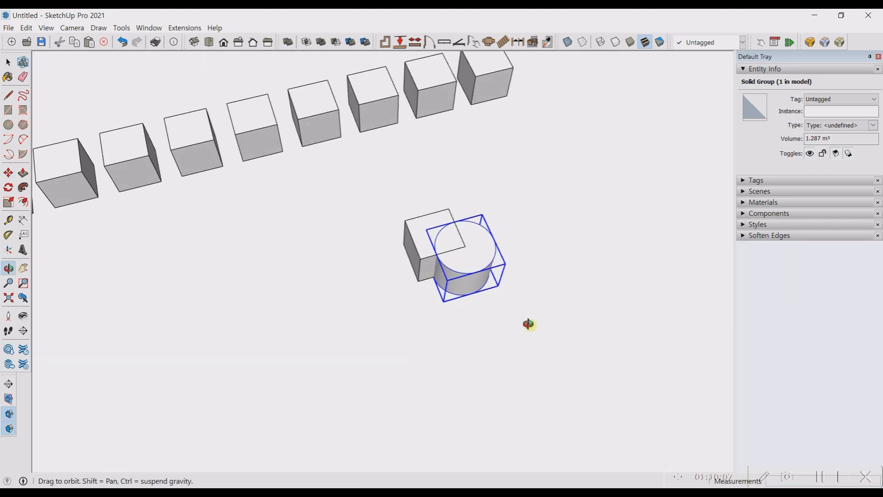
{"action": "key", "text": "space"}
{"action": "left_click", "coordinate": [526, 230]}
Trim the cylinder with the box, using the box as the first solid and the cylinder as the second.
{"action": "middle_click_drag", "start_coordinate": [419, 267], "coordinate": [422, 245]}
{"action": "scroll", "coordinate": [420, 236], "scroll_direction": "up", "scroll_amount": 2}
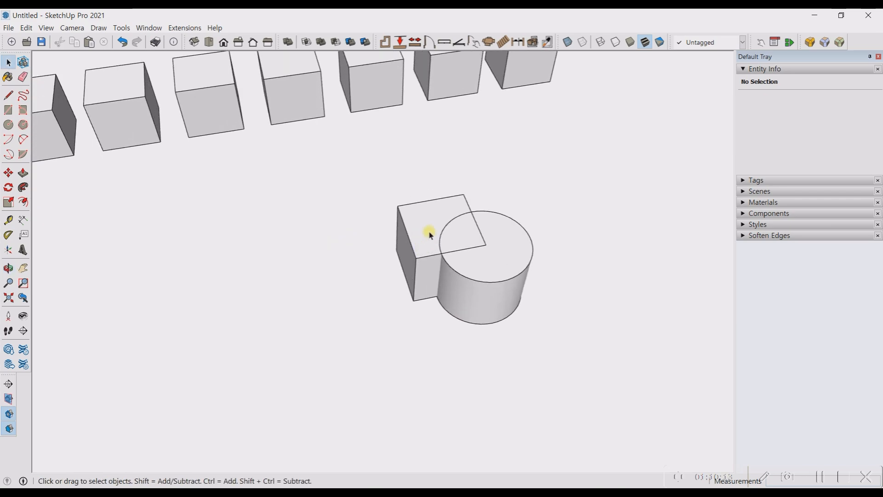
{"action": "left_click", "coordinate": [422, 235]}
{"action": "left_click", "coordinate": [503, 240]}
{"action": "left_click", "coordinate": [424, 232]}
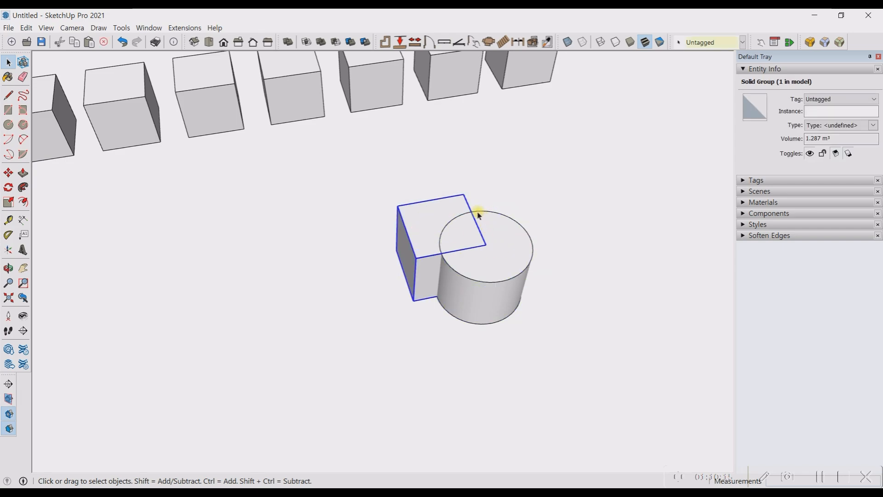
{"action": "left_click", "coordinate": [351, 42]}
{"action": "left_click", "coordinate": [506, 265]}
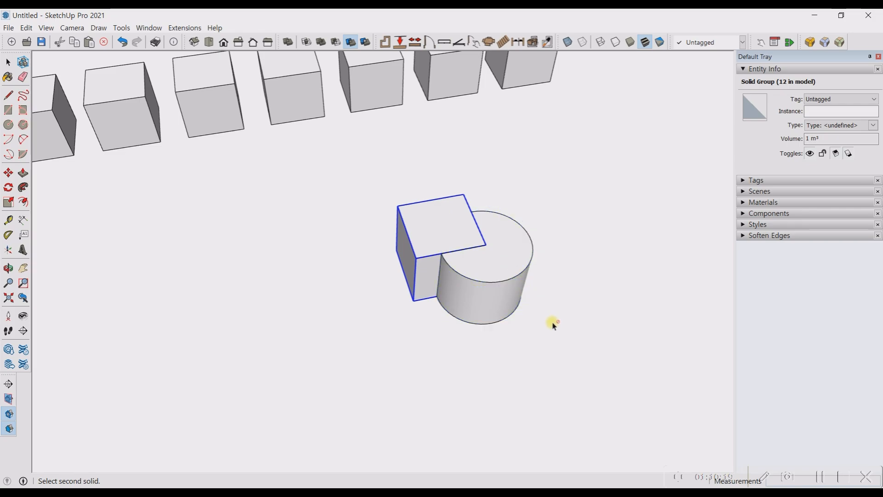
Move the box away from the notched cylinder, and undo both the move and the trim.
{"action": "key", "text": "m"}
{"action": "left_click", "coordinate": [445, 223]}
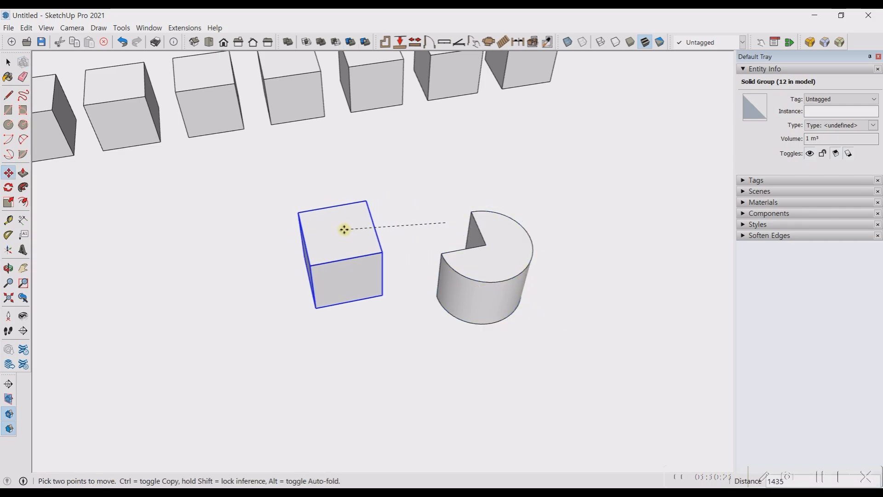
{"action": "left_click", "coordinate": [331, 231]}
{"action": "middle_click_drag", "start_coordinate": [339, 236], "coordinate": [469, 247]}
{"action": "left_click", "coordinate": [473, 246]}
{"action": "key", "text": "space"}
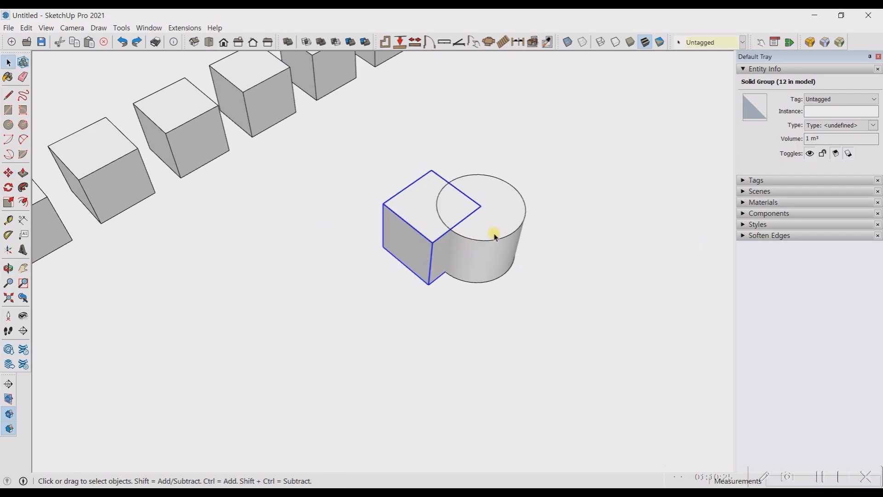
Trim the box with the cylinder, using the cylinder as the first solid.
{"action": "left_click", "coordinate": [499, 206]}
{"action": "left_click", "coordinate": [351, 43]}
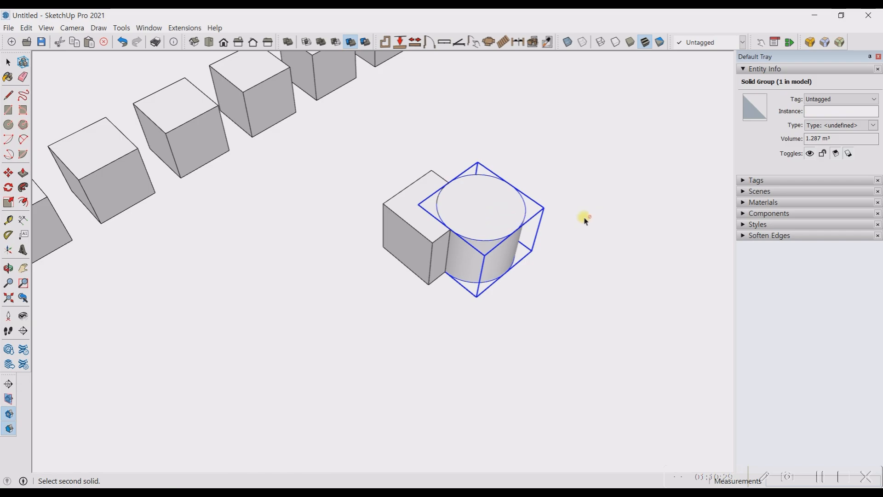
{"action": "left_click", "coordinate": [505, 214]}
Move the cylinder away from the trimmed box, and undo both the move and the trim.
{"action": "key", "text": "m"}
{"action": "left_click", "coordinate": [497, 212]}
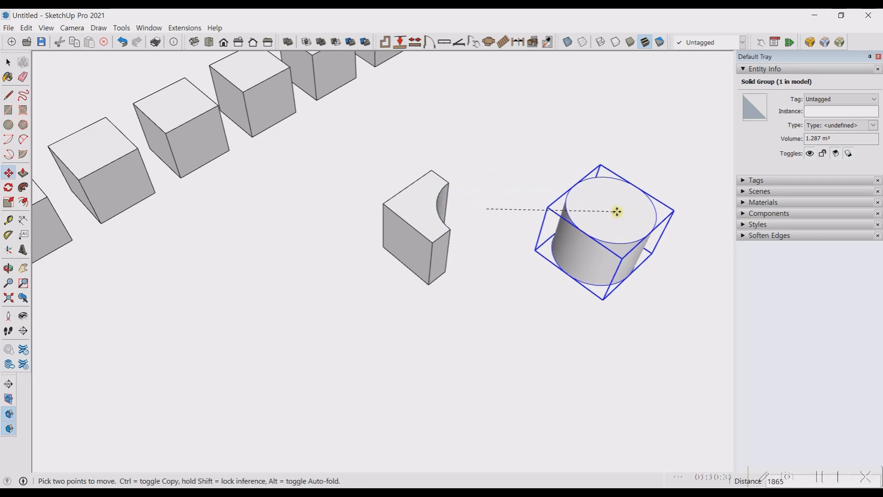
{"action": "key", "text": "ctrl+z"}
{"action": "key", "text": "space"}
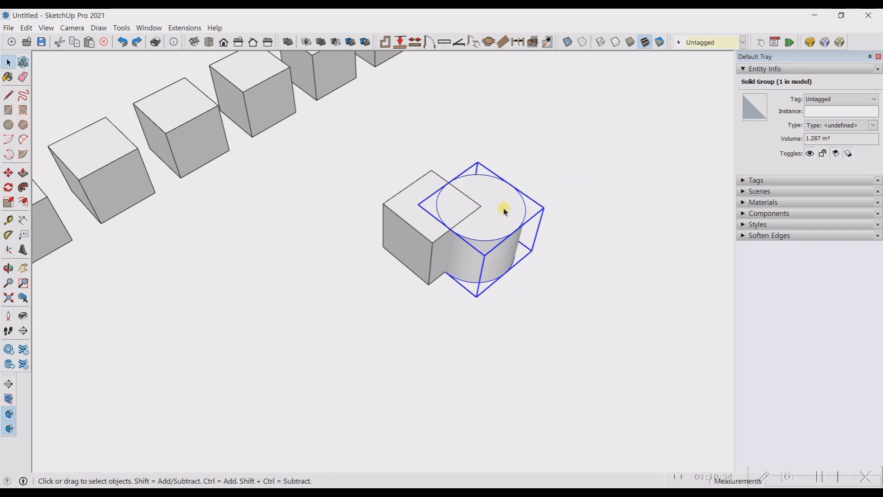
Select the box together with the cylinder, intersect the two solids, and undo the intersection.
{"action": "left_click", "coordinate": [402, 204], "text": "shift"}
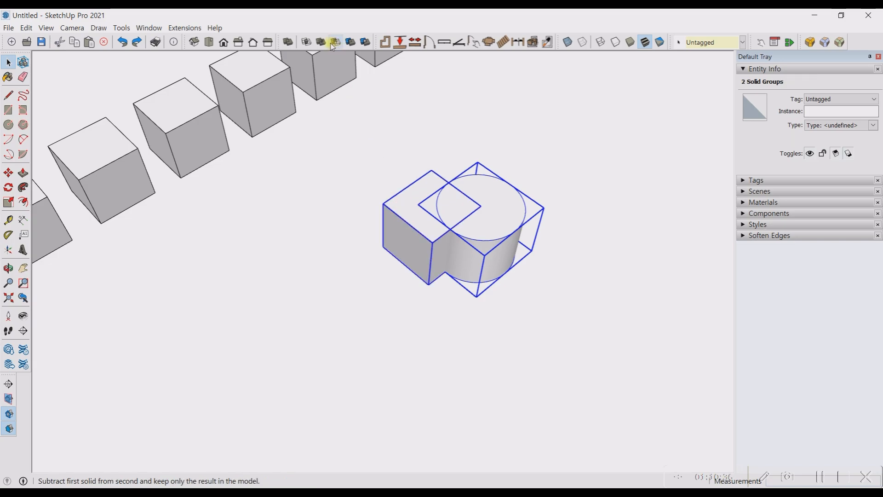
{"action": "left_click", "coordinate": [306, 43]}
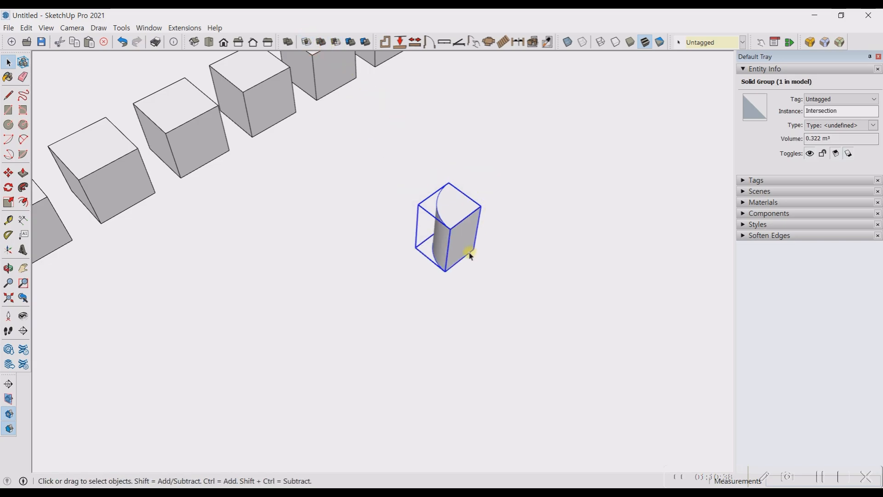
{"action": "key", "text": "ctrl+z"}
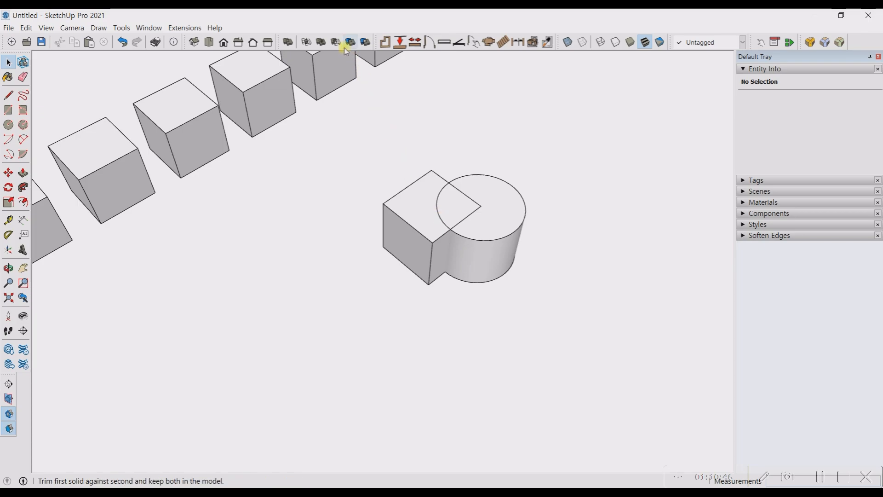
Select the box and the cylinder in turn to check each as a separate solid group.
{"action": "left_click", "coordinate": [455, 217]}
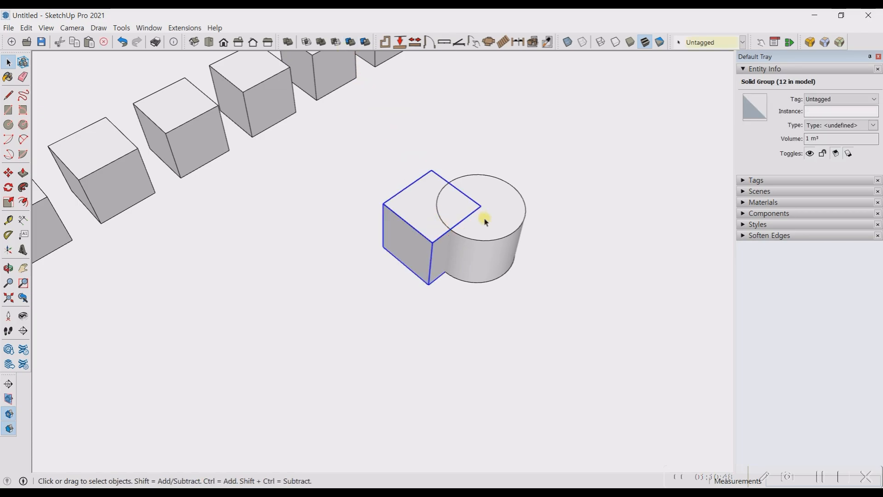
{"action": "left_click", "coordinate": [485, 219]}
{"action": "left_click", "coordinate": [420, 217]}
{"action": "left_click", "coordinate": [491, 234]}
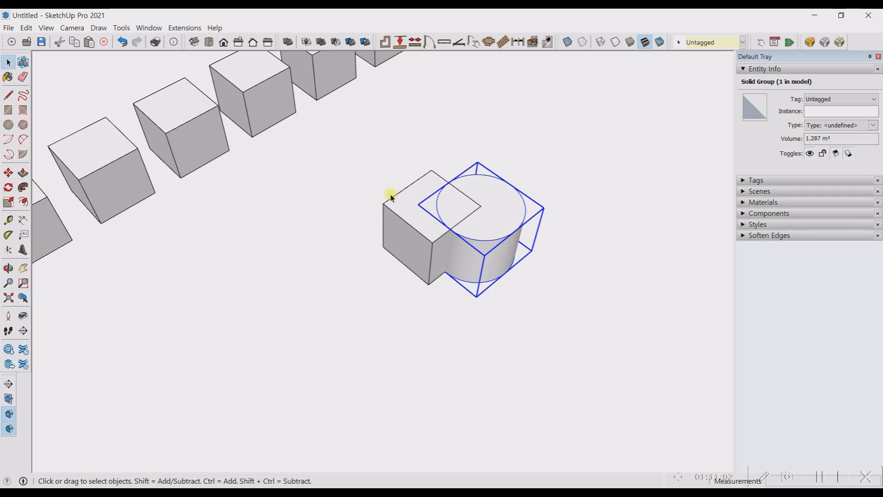
Undo the cylinder's last move, and redo it to restore the overlap with the box.
{"action": "scroll", "coordinate": [394, 191], "scroll_direction": "down", "scroll_amount": 3}
{"action": "scroll", "coordinate": [448, 219], "scroll_direction": "up", "scroll_amount": 3}
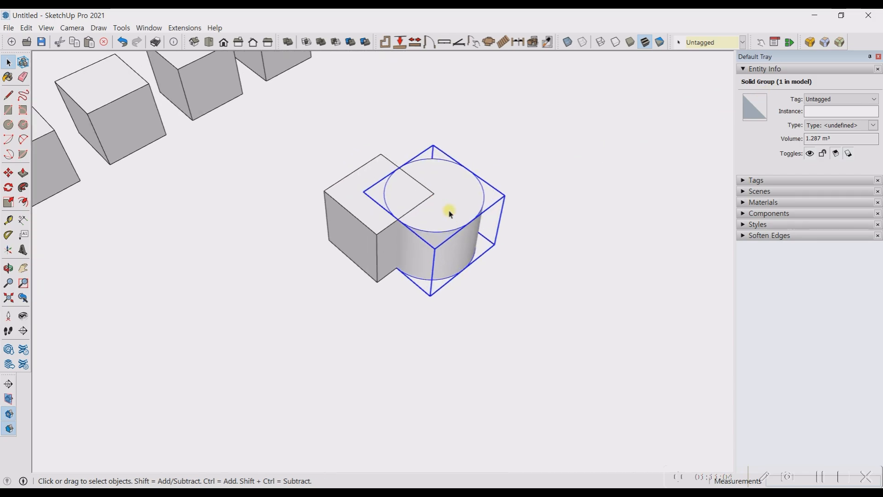
{"action": "key", "text": "ctrl+z"}
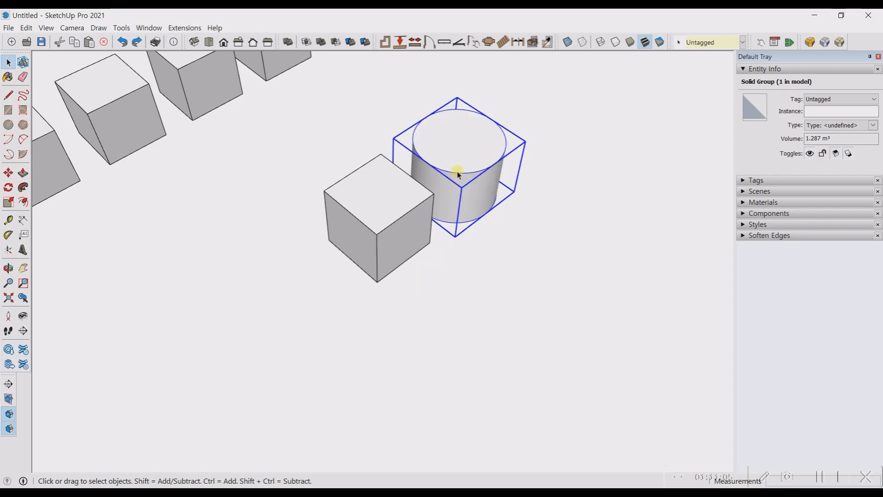
{"action": "left_click", "coordinate": [396, 205]}
{"action": "key", "text": "ctrl+y"}
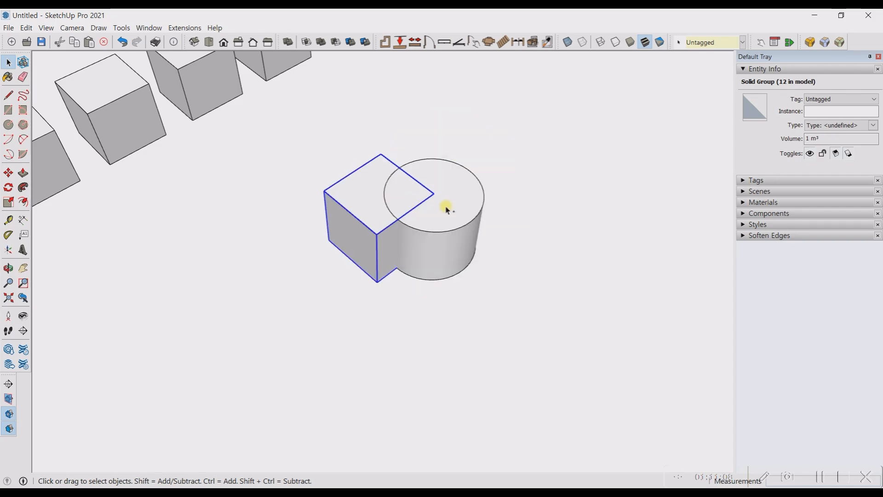
Select the overlapping cylinder and box alternately to compare their entity type and volume.
{"action": "left_click", "coordinate": [438, 200]}
{"action": "left_click", "coordinate": [380, 203]}
{"action": "left_click", "coordinate": [449, 210]}
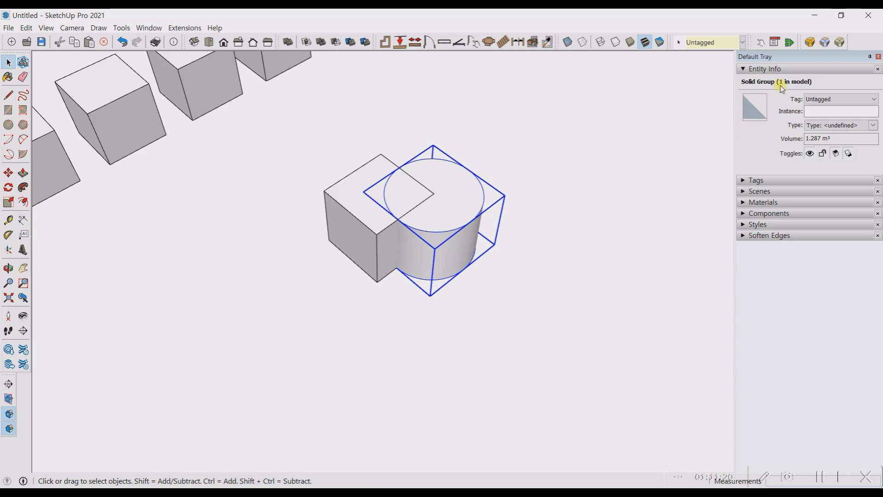
{"action": "left_click", "coordinate": [352, 206]}
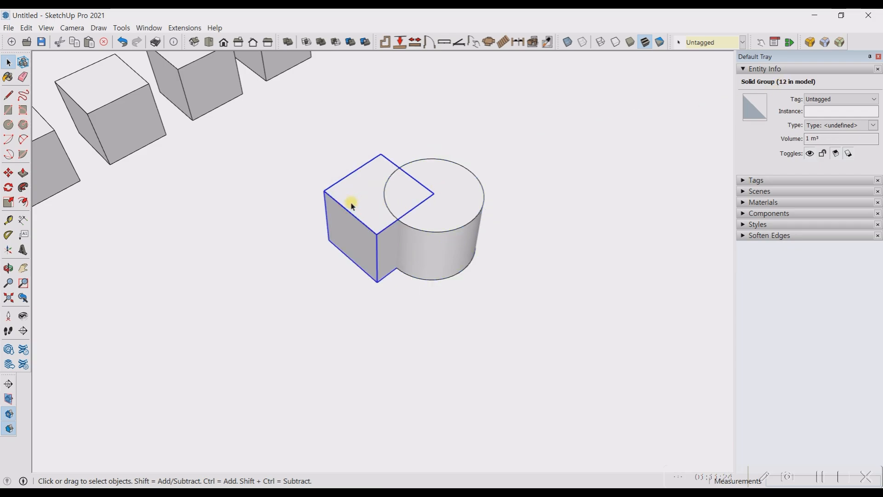
{"action": "left_click", "coordinate": [447, 207]}
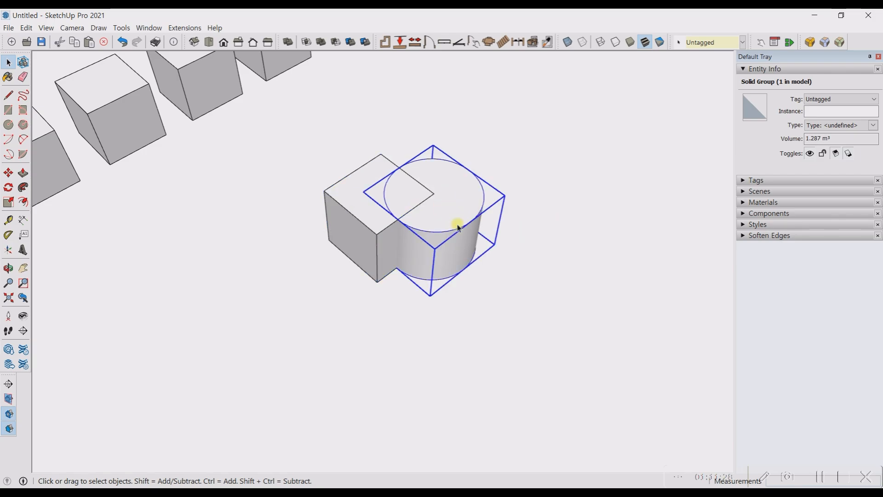
Select the grouped row of boxes to examine whether it counts as a solid group.
{"action": "middle_click_drag", "start_coordinate": [457, 227], "coordinate": [365, 161]}
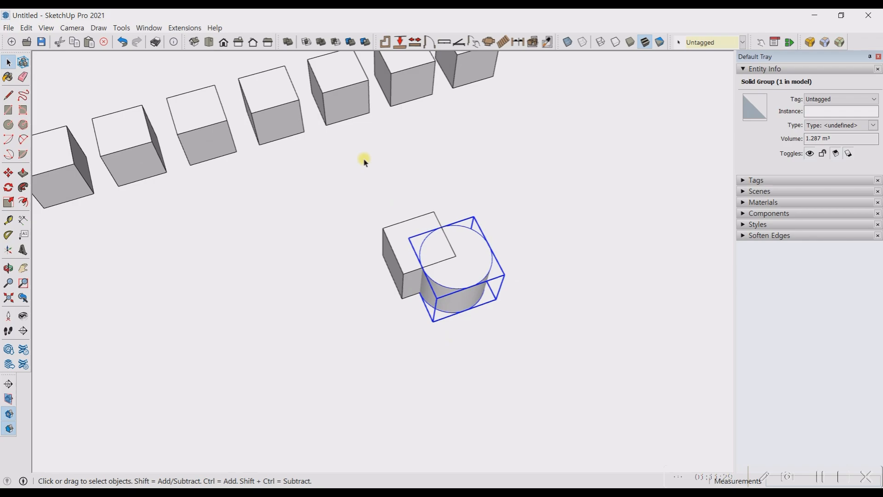
{"action": "left_click", "coordinate": [350, 91]}
{"action": "scroll", "coordinate": [363, 208], "scroll_direction": "down", "scroll_amount": 2}
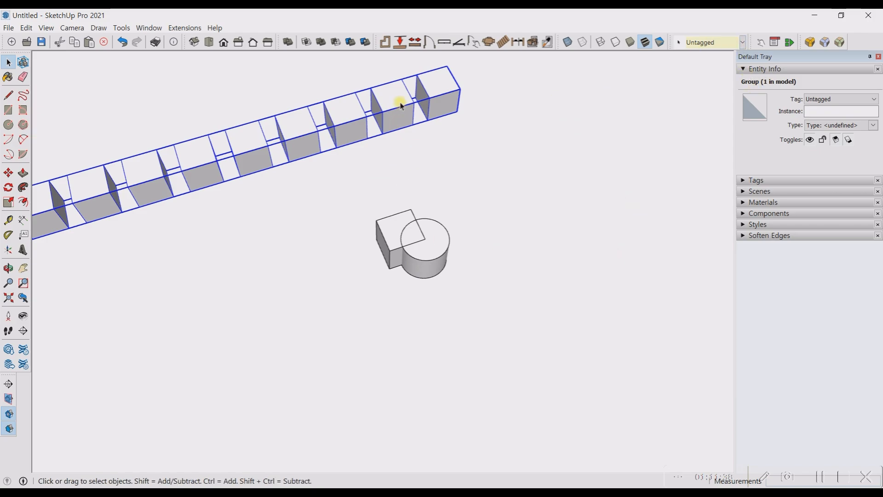
{"action": "scroll", "coordinate": [425, 92], "scroll_direction": "down", "scroll_amount": 2}
{"action": "scroll", "coordinate": [422, 183], "scroll_direction": "up", "scroll_amount": 2}
Copy the box overlapping the cylinder along the red axis to a free spot beside the pair.
{"action": "left_click", "coordinate": [414, 184]}
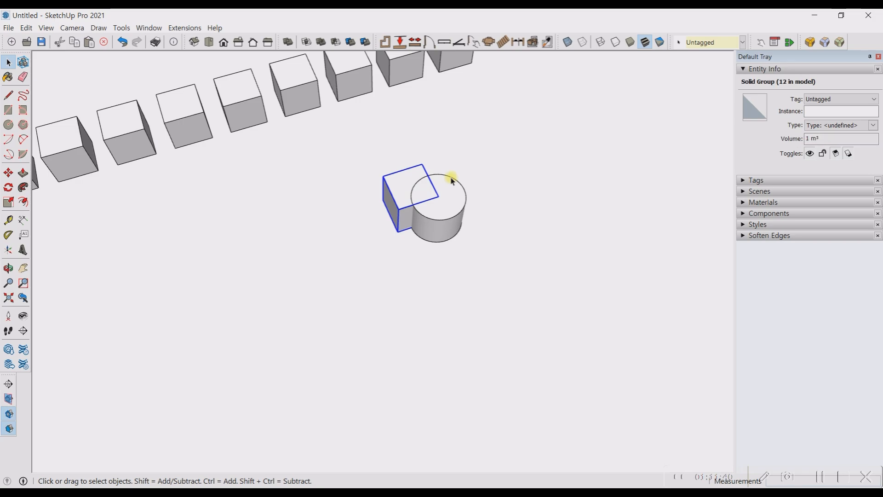
{"action": "key", "text": "m"}
{"action": "left_click", "coordinate": [389, 139]}
{"action": "key", "text": "ctrl"}
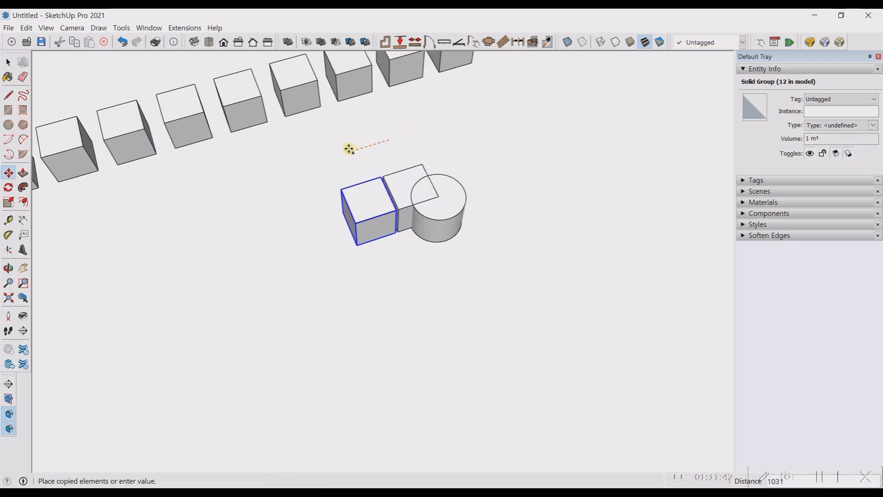
{"action": "left_click", "coordinate": [325, 154]}
{"action": "key", "text": "space"}
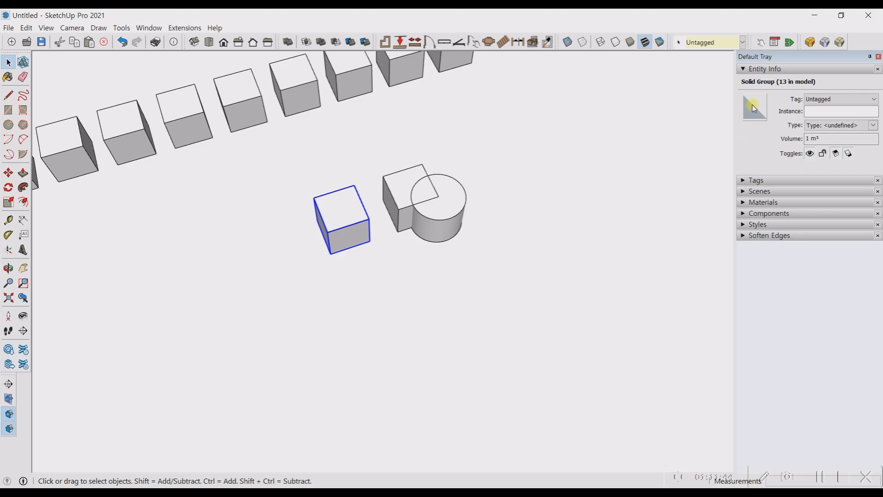
Open the copied box's group, group all its geometry again as a nested group, and close the outer group.
{"action": "double_click", "coordinate": [346, 216]}
{"action": "triple_click", "coordinate": [345, 216]}
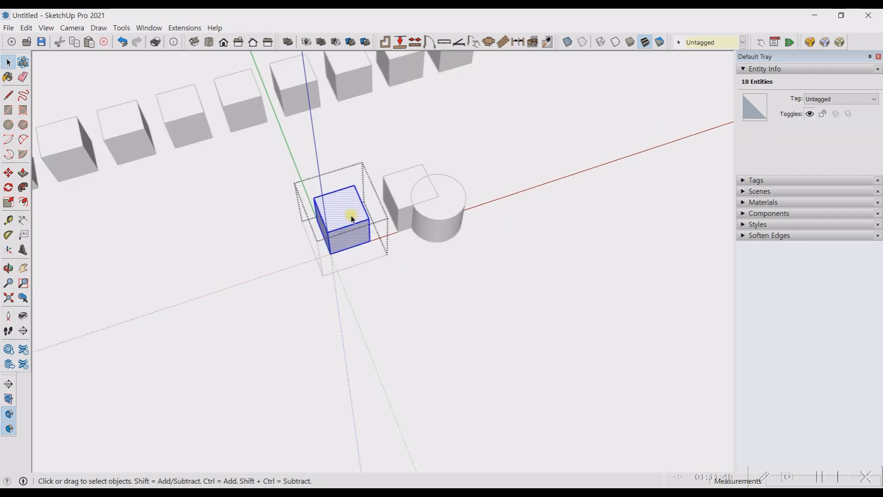
{"action": "right_click", "coordinate": [349, 221]}
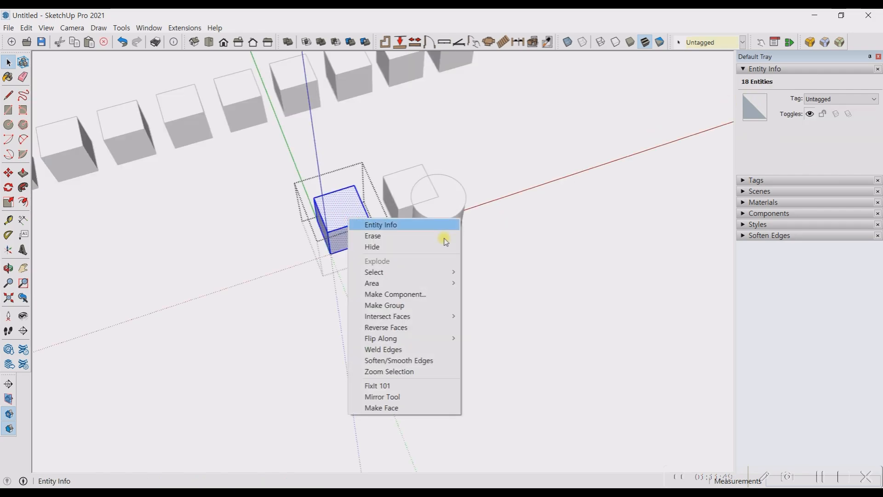
{"action": "left_click", "coordinate": [391, 305]}
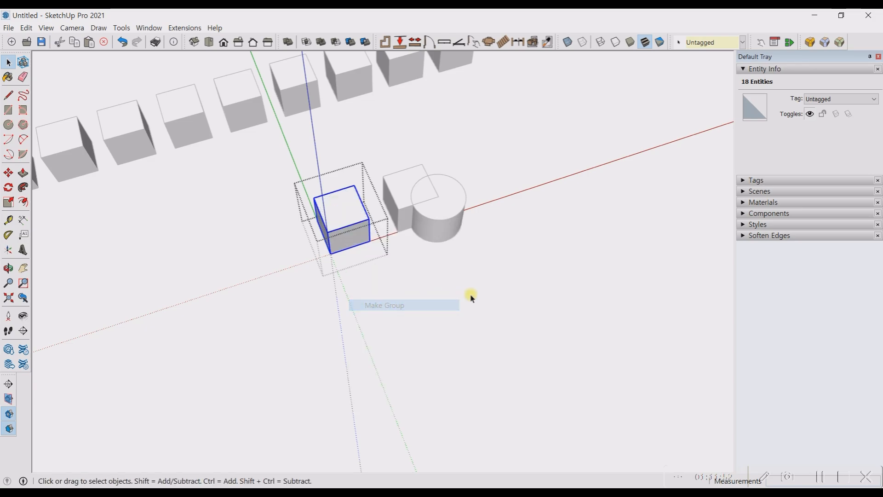
{"action": "left_click", "coordinate": [522, 285]}
Select the nested-group box and the original box in turn to compare their group types.
{"action": "left_click", "coordinate": [351, 228]}
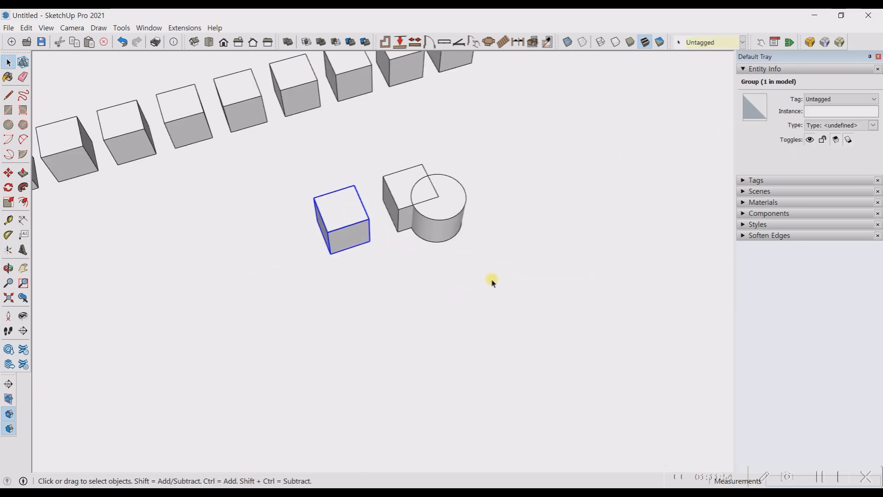
{"action": "left_click", "coordinate": [393, 186]}
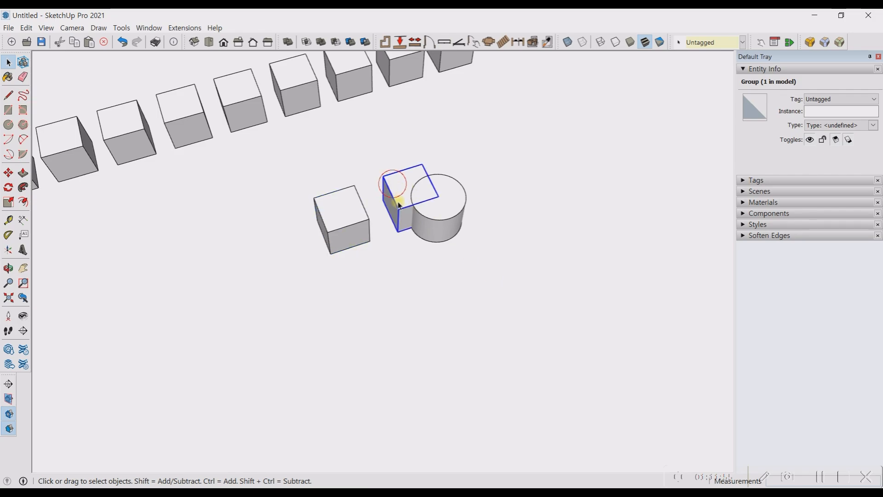
{"action": "left_click", "coordinate": [339, 222]}
Move the original box from its lower front corner onto the matching corner of the nested-group box.
{"action": "left_click", "coordinate": [393, 185]}
{"action": "scroll", "coordinate": [404, 240], "scroll_direction": "up", "scroll_amount": 3}
{"action": "key", "text": "m"}
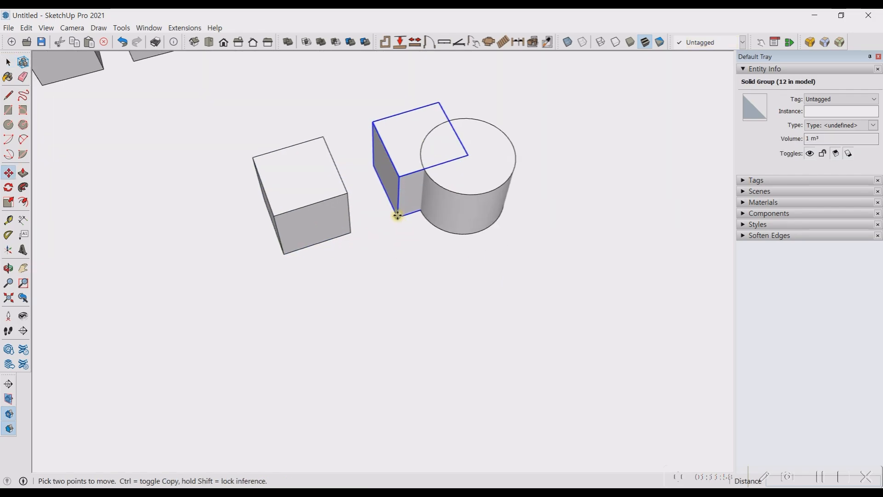
{"action": "left_click", "coordinate": [395, 213]}
{"action": "left_click", "coordinate": [285, 250]}
{"action": "scroll", "coordinate": [371, 279], "scroll_direction": "down", "scroll_amount": 3}
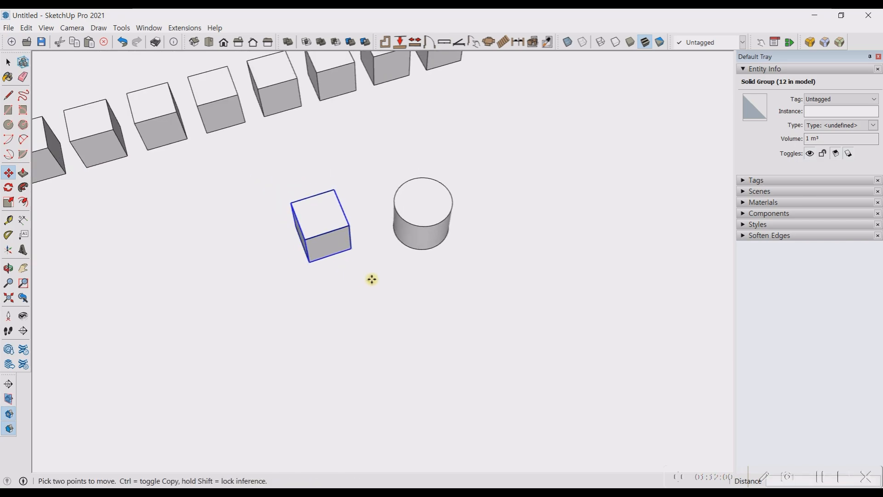
{"action": "key", "text": "space"}
{"action": "left_click", "coordinate": [325, 214]}
{"action": "middle_click_drag", "start_coordinate": [410, 281], "coordinate": [329, 301]}
{"action": "scroll", "coordinate": [329, 301], "scroll_direction": "up", "scroll_amount": 3}
{"action": "key", "text": "m"}
{"action": "left_click", "coordinate": [311, 269]}
{"action": "key", "text": "ctrl"}
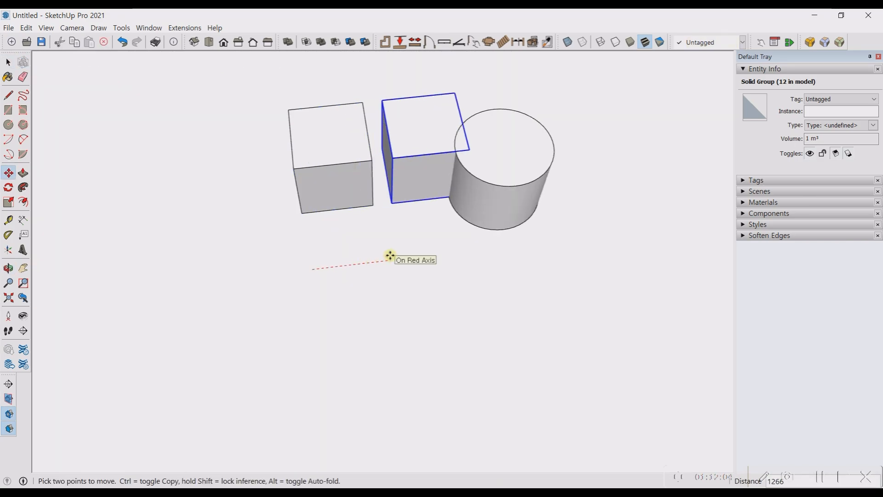
{"action": "key", "text": "Escape"}
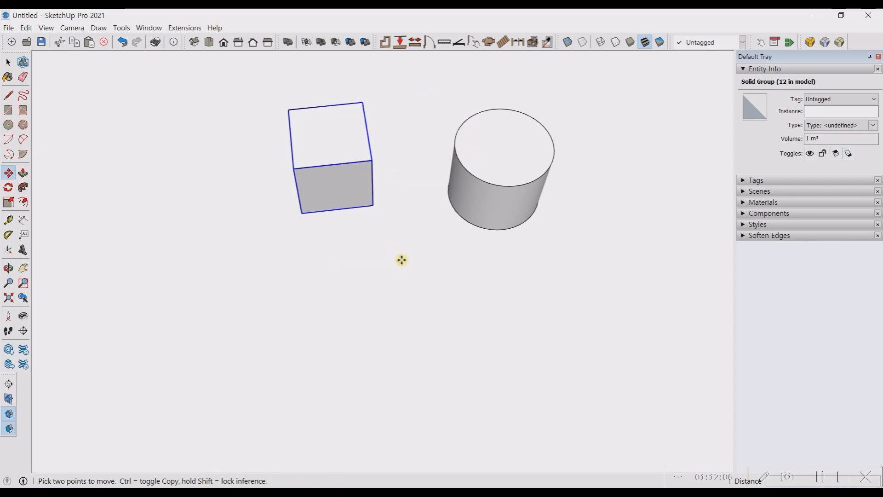
Undo the original box's move onto the nested-group box, and select the nested-group box to check its type.
{"action": "key", "text": "ctrl+z"}
{"action": "key", "text": "space"}
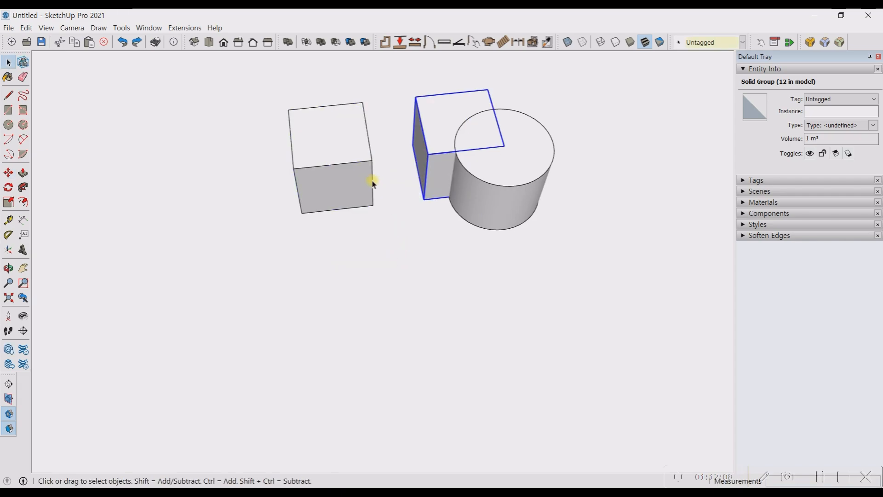
{"action": "left_click", "coordinate": [341, 133]}
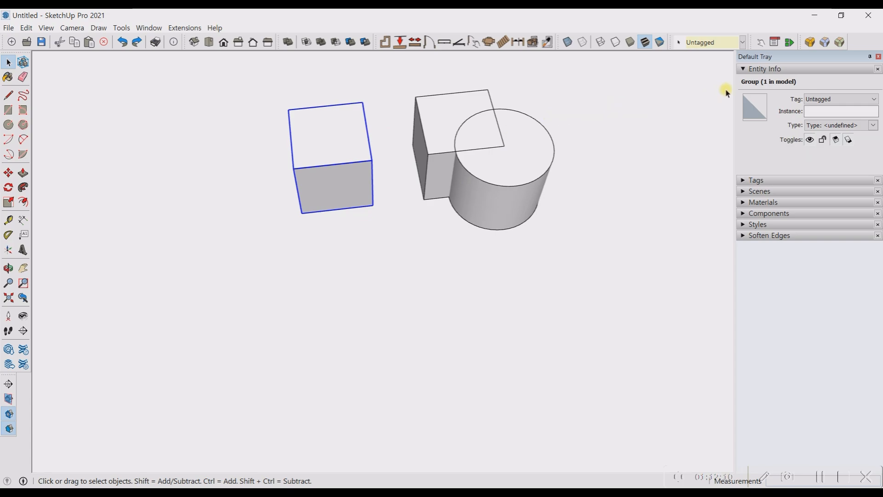
Trim the cylinder with the original box, using the box as the first solid.
{"action": "left_click", "coordinate": [425, 126]}
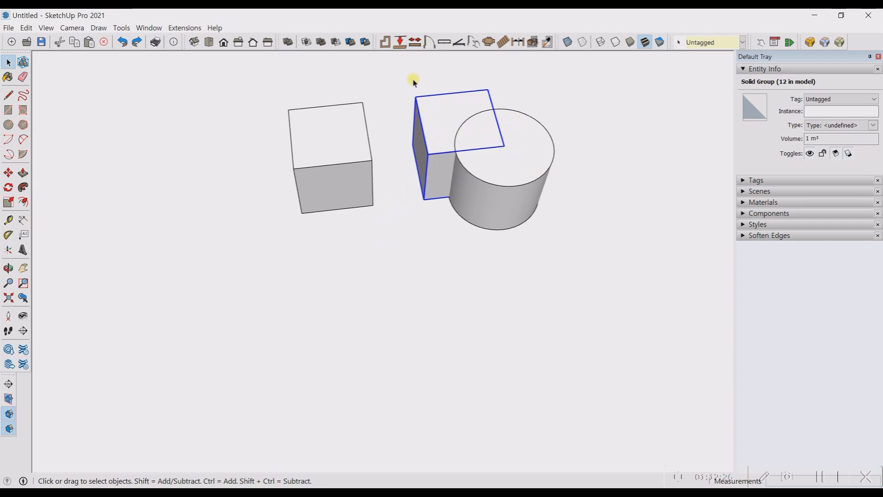
{"action": "left_click", "coordinate": [350, 42]}
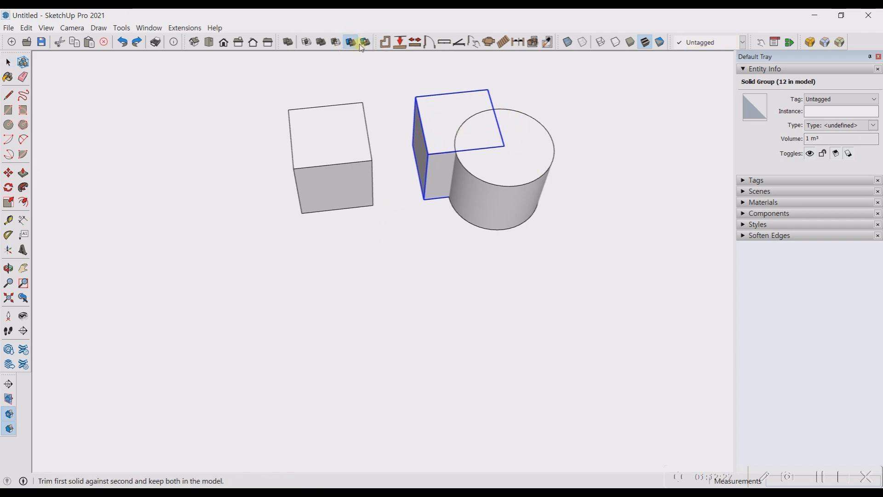
{"action": "left_click", "coordinate": [514, 162]}
Select only the trimmed cylinder and move it away from the original box to inspect the cut.
{"action": "key", "text": "m"}
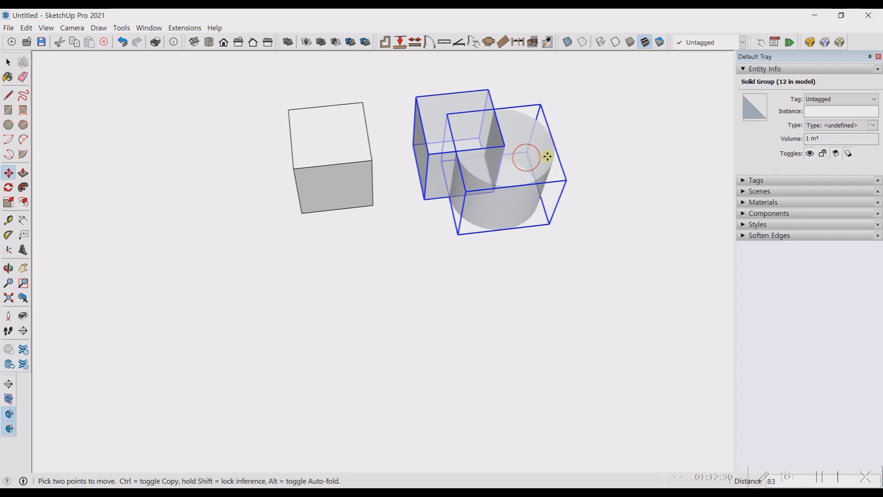
{"action": "key", "text": "space"}
{"action": "left_click", "coordinate": [523, 172]}
{"action": "key", "text": "m"}
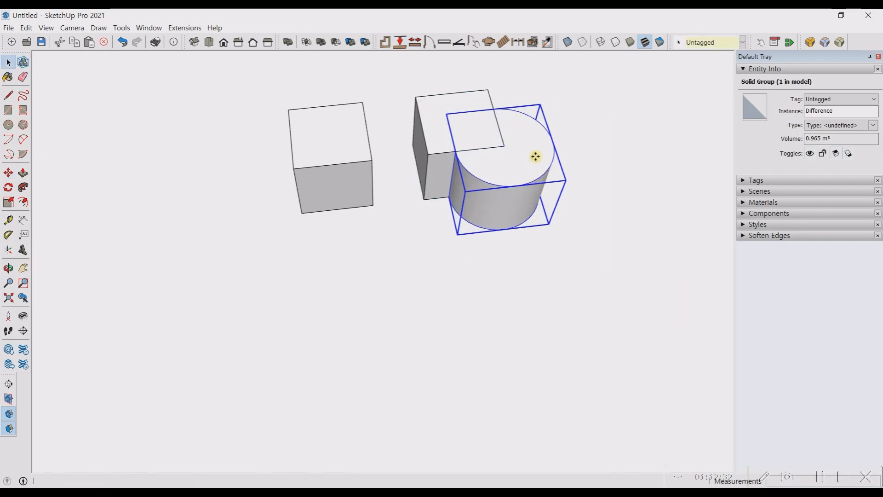
{"action": "left_click", "coordinate": [535, 157]}
{"action": "key", "text": "Escape"}
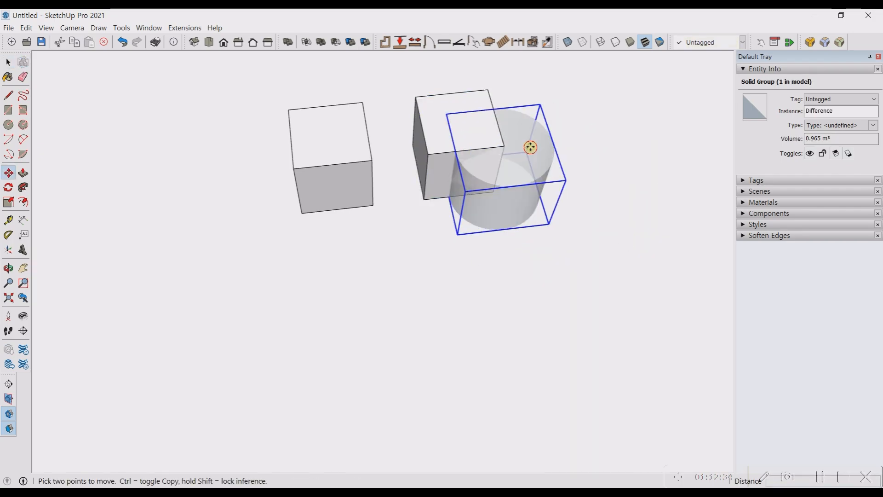
{"action": "left_click_drag", "start_coordinate": [530, 147], "coordinate": [640, 143]}
{"action": "middle_click_drag", "start_coordinate": [625, 219], "coordinate": [597, 305]}
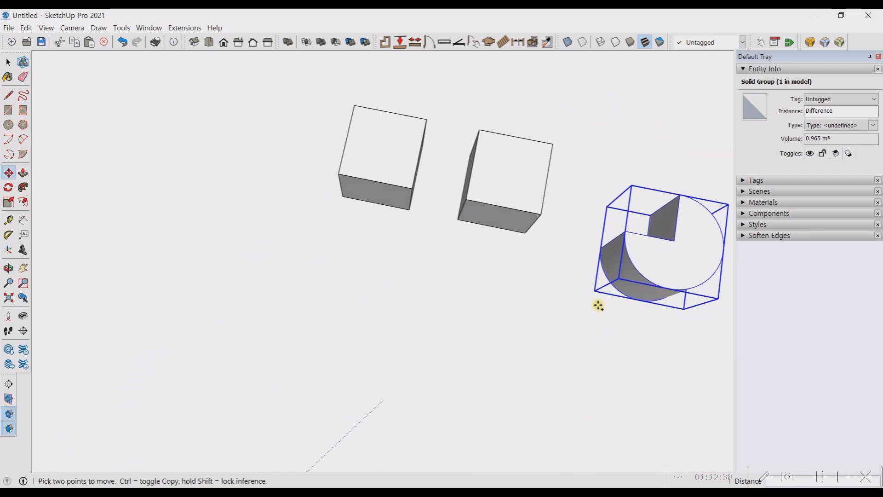
Delete the trimmed cylinder, and undo the deletion, the cylinder's move and the trim.
{"action": "key", "text": "Delete"}
{"action": "key", "text": "ctrl+z"}
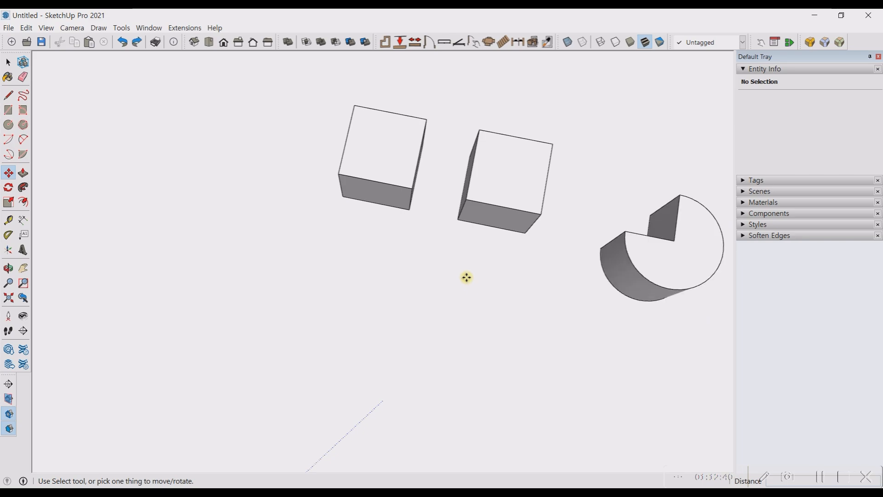
{"action": "scroll", "coordinate": [467, 278], "scroll_direction": "down", "scroll_amount": 3}
{"action": "key", "text": "ctrl+z"}
{"action": "middle_click_drag", "start_coordinate": [490, 290], "coordinate": [440, 179]}
Move the original box about 1763 mm along the green axis, away from the cylinder.
{"action": "key", "text": "space"}
{"action": "left_click", "coordinate": [453, 175]}
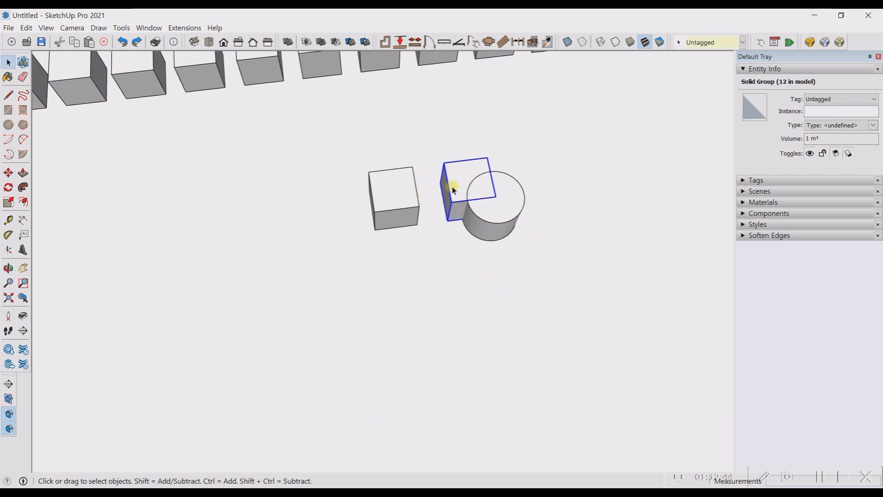
{"action": "key", "text": "m"}
{"action": "left_click", "coordinate": [643, 217]}
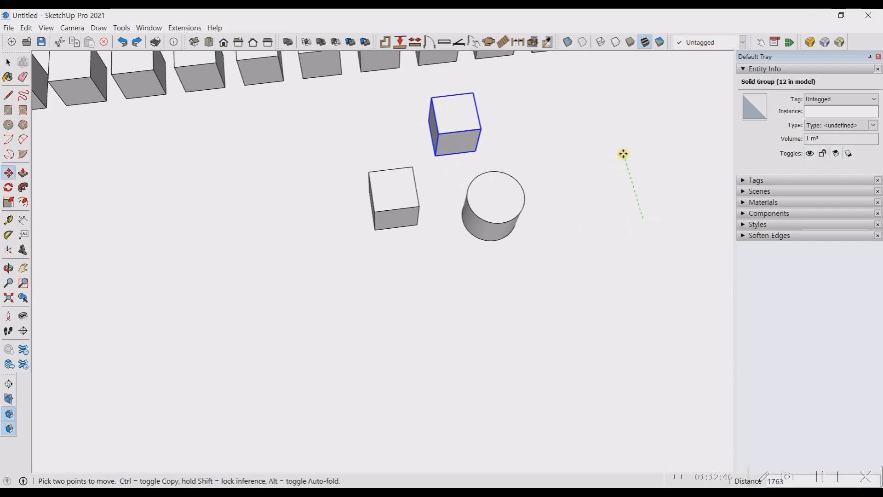
{"action": "left_click", "coordinate": [623, 154]}
Move the nested-group box by its top front corner to the centre of the cylinder's top face.
{"action": "key", "text": "space"}
{"action": "left_click", "coordinate": [402, 175]}
{"action": "key", "text": "m"}
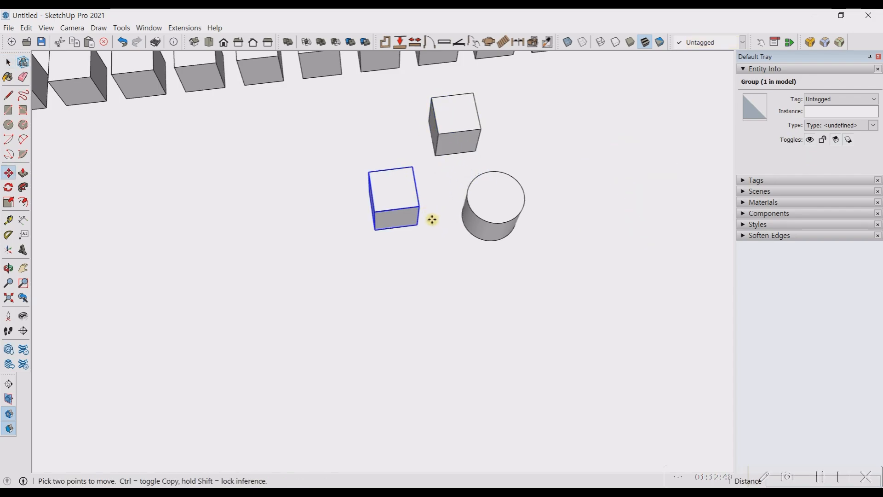
{"action": "left_click", "coordinate": [421, 206]}
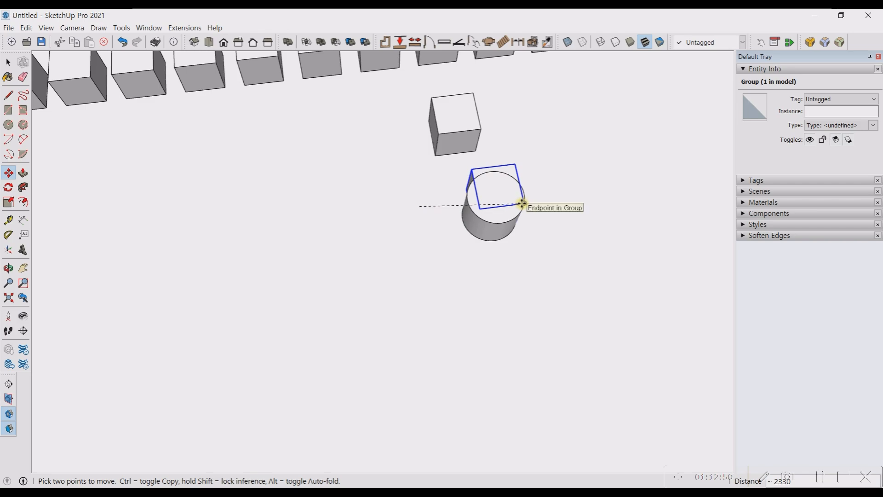
{"action": "left_click", "coordinate": [497, 199]}
{"action": "key", "text": "space"}
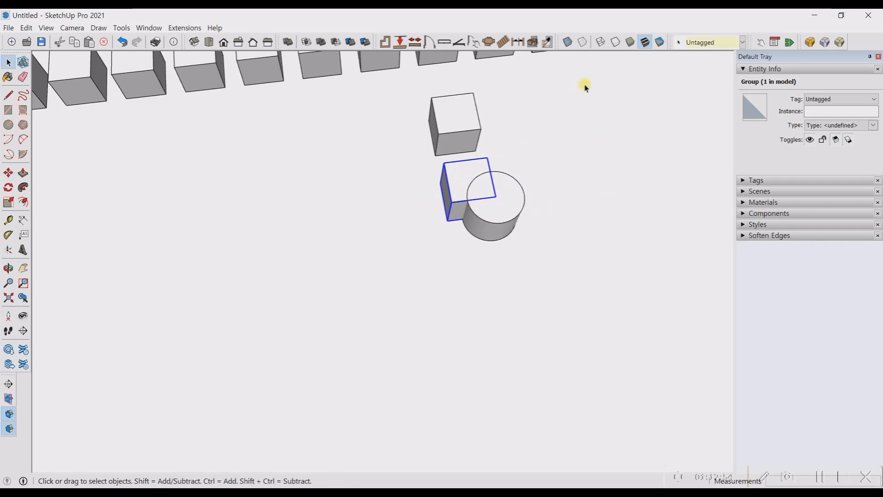
Try to trim with the nested-group box, dismiss the non-solid warning and return to selecting.
{"action": "left_click", "coordinate": [351, 42]}
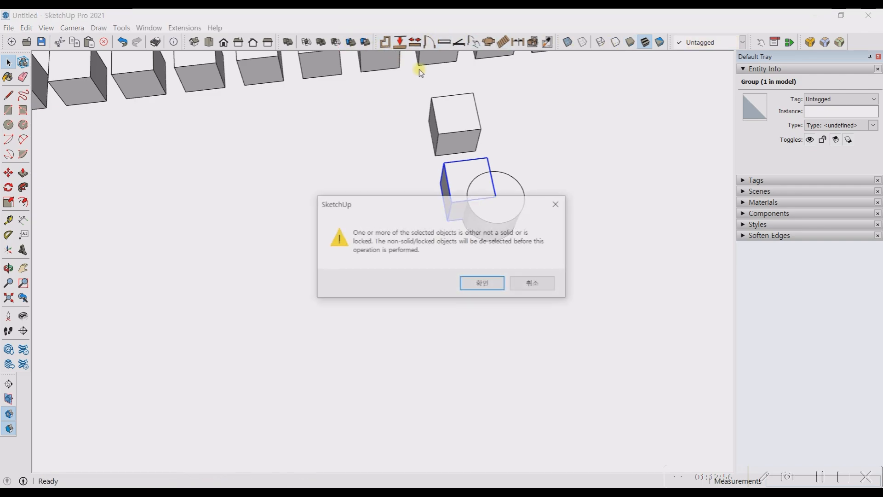
{"action": "left_click", "coordinate": [492, 285]}
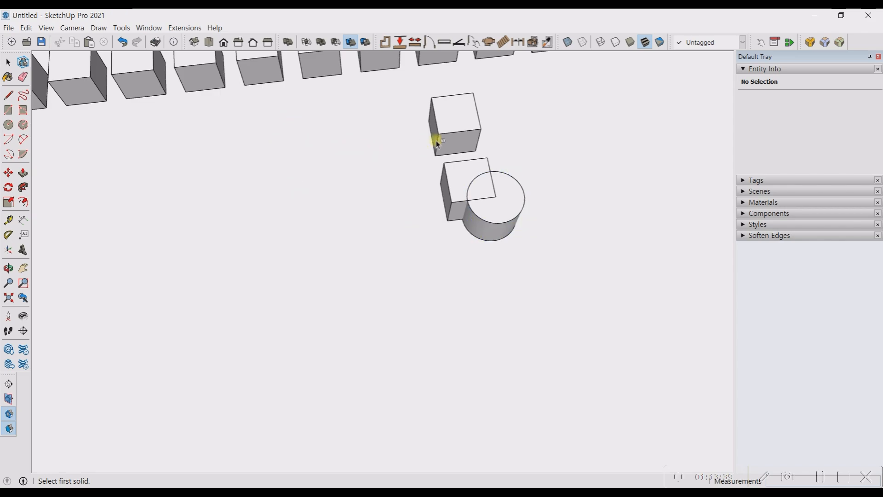
{"action": "key", "text": "space"}
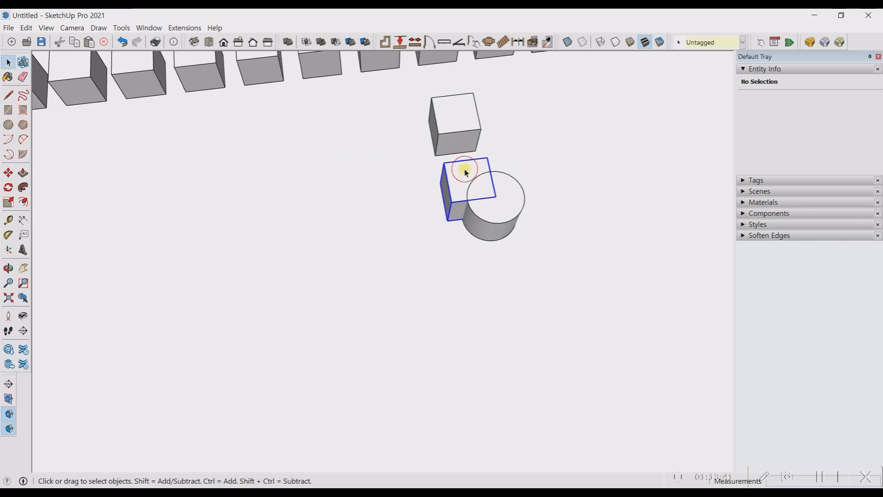
Select the nested-group box and the original box in turn to compare their group types in the entity information.
{"action": "left_click", "coordinate": [465, 171]}
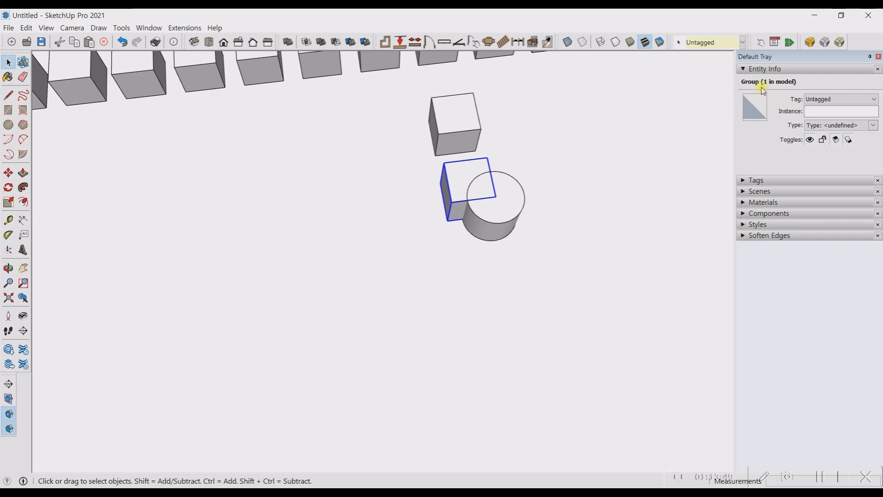
{"action": "left_click", "coordinate": [457, 109]}
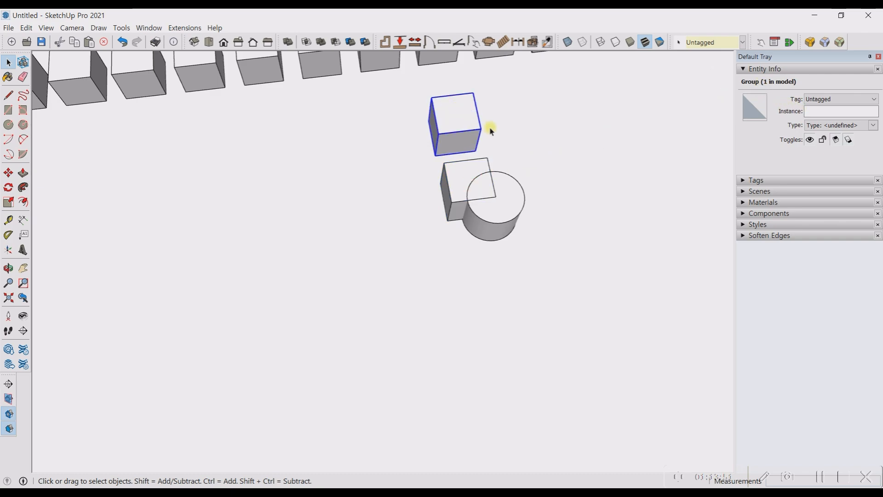
{"action": "left_click", "coordinate": [459, 173]}
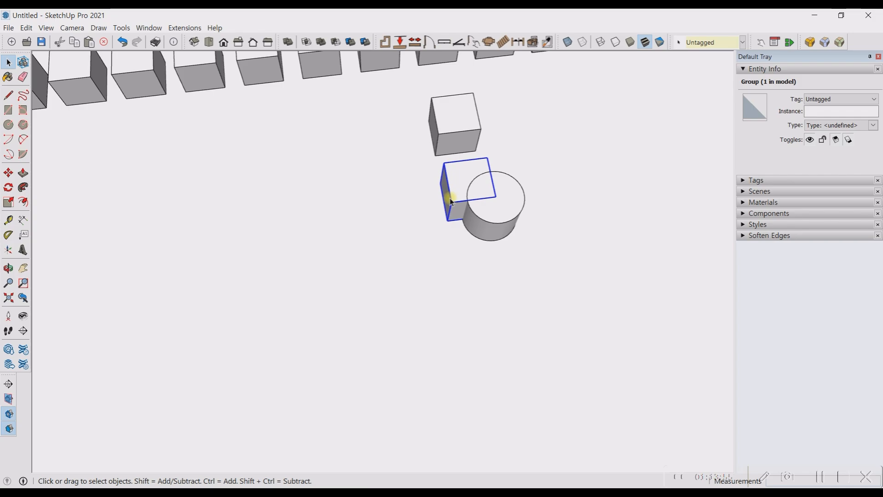
{"action": "key", "text": "m"}
{"action": "left_click", "coordinate": [444, 163]}
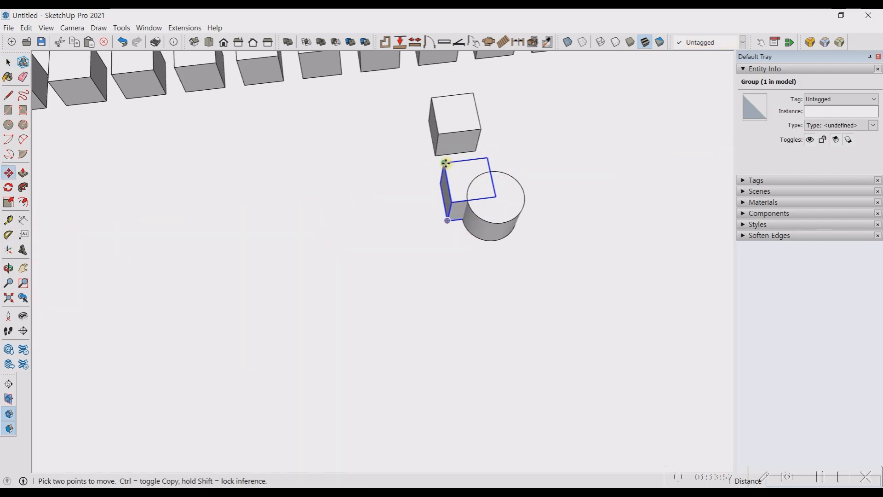
{"action": "key", "text": "Escape"}
{"action": "key", "text": "space"}
Move the nested-group box about 1955 mm along the red axis, away from the cylinder.
{"action": "left_click", "coordinate": [457, 176]}
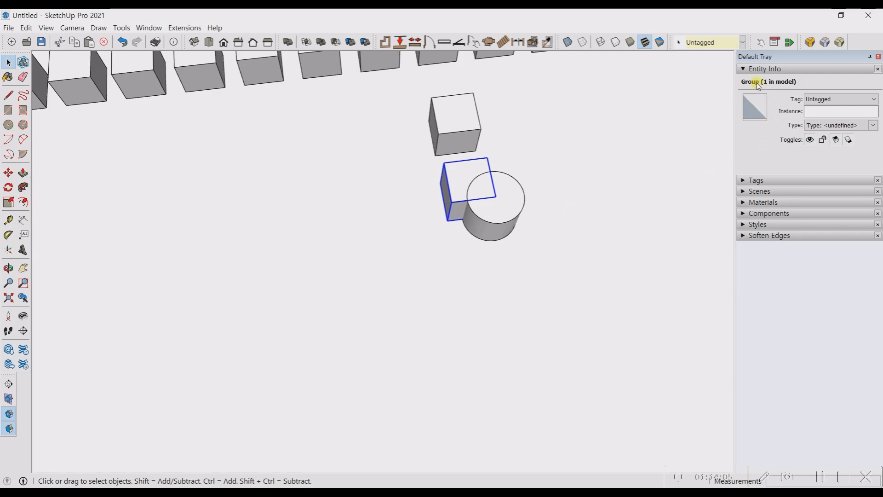
{"action": "key", "text": "m"}
{"action": "left_click", "coordinate": [474, 262]}
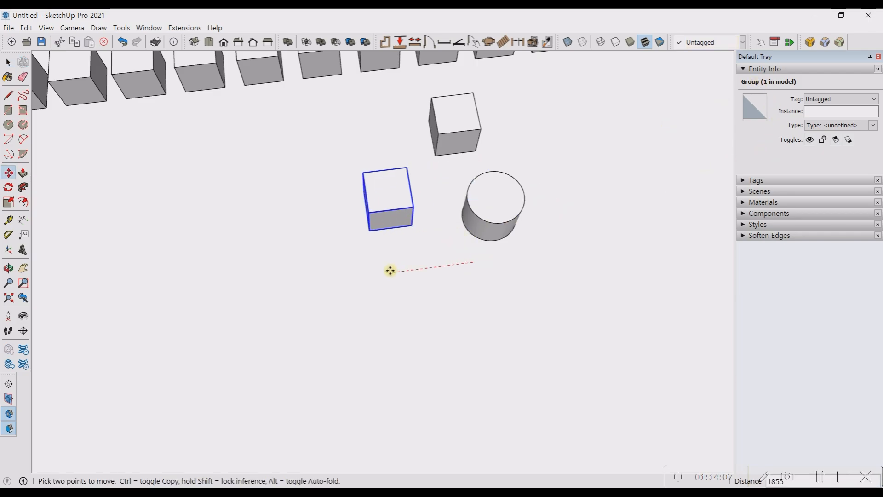
{"action": "left_click", "coordinate": [390, 270]}
{"action": "key", "text": "space"}
Explode the nested box's outer group, and open the remaining group to explode the group inside it.
{"action": "right_click", "coordinate": [392, 194]}
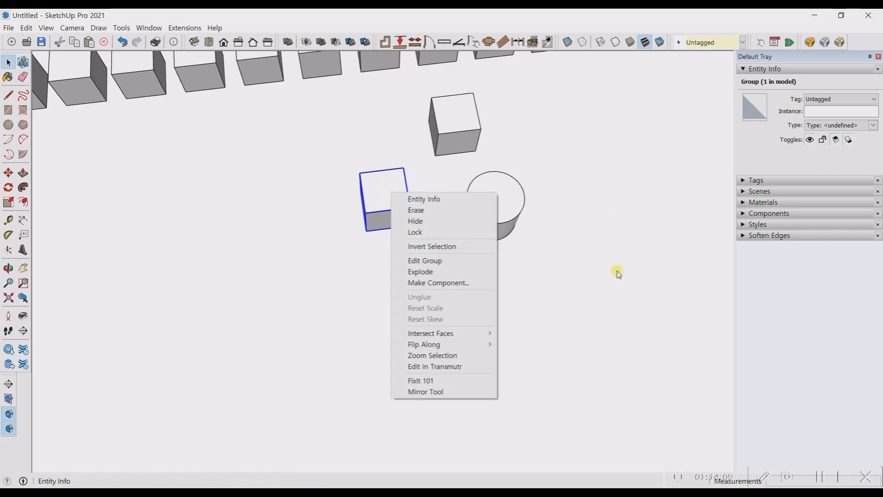
{"action": "left_click", "coordinate": [421, 271]}
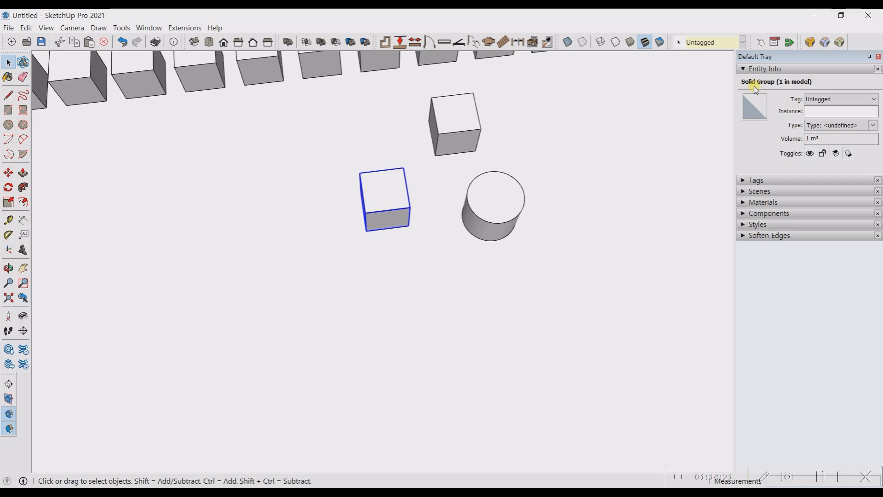
{"action": "double_click", "coordinate": [392, 191]}
{"action": "triple_click", "coordinate": [390, 191]}
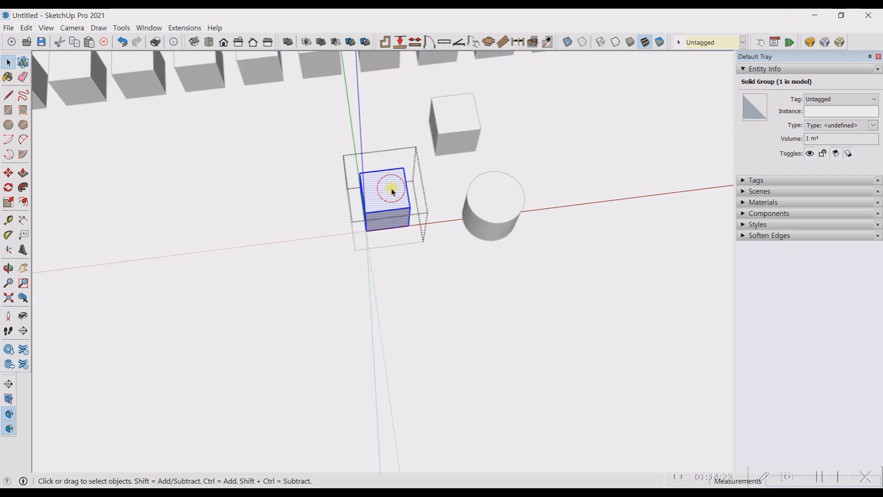
{"action": "right_click", "coordinate": [390, 191]}
{"action": "left_click", "coordinate": [439, 275]}
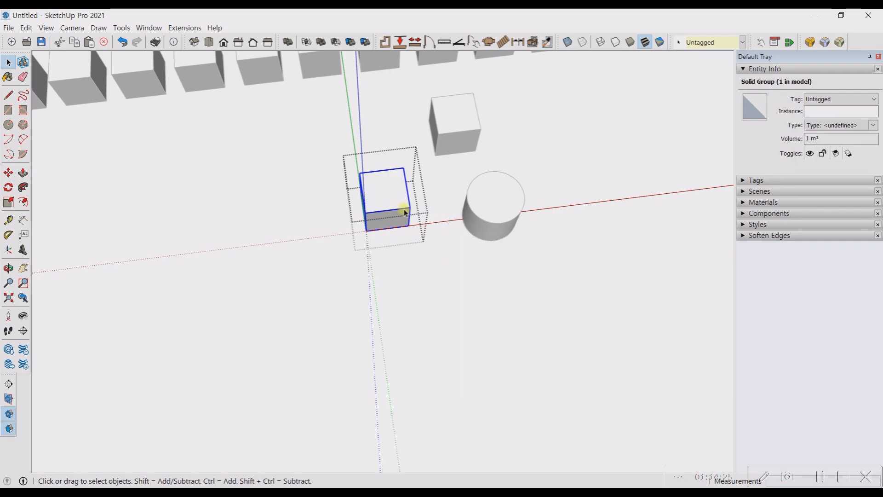
Explode the remaining inner groups down to loose faces and edges, and close the box's group.
{"action": "scroll", "coordinate": [385, 197], "scroll_direction": "up", "scroll_amount": 2}
{"action": "double_click", "coordinate": [384, 184]}
{"action": "triple_click", "coordinate": [385, 182]}
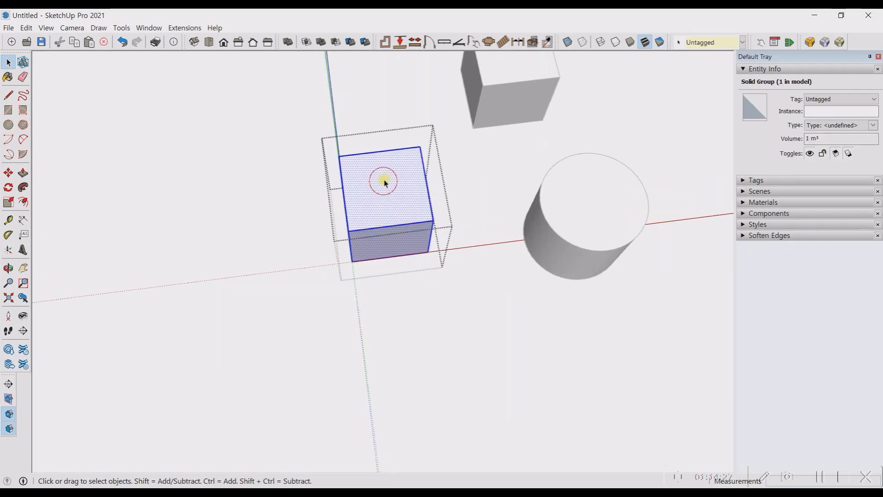
{"action": "right_click", "coordinate": [385, 181]}
{"action": "left_click", "coordinate": [434, 273]}
{"action": "double_click", "coordinate": [374, 187]}
{"action": "triple_click", "coordinate": [375, 187]}
{"action": "right_click", "coordinate": [376, 187]}
{"action": "left_click", "coordinate": [457, 278]}
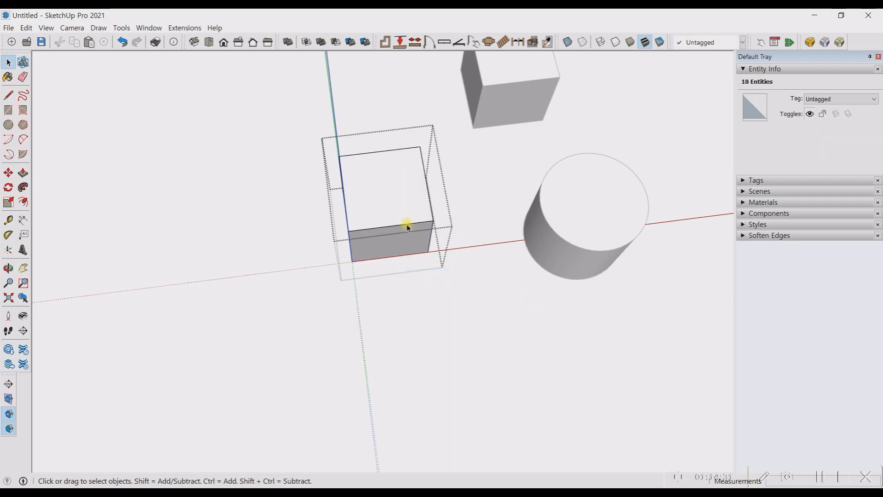
{"action": "left_click", "coordinate": [484, 298]}
Explode the box's outer group three more times, and compare its group type with the original box.
{"action": "left_click", "coordinate": [367, 211]}
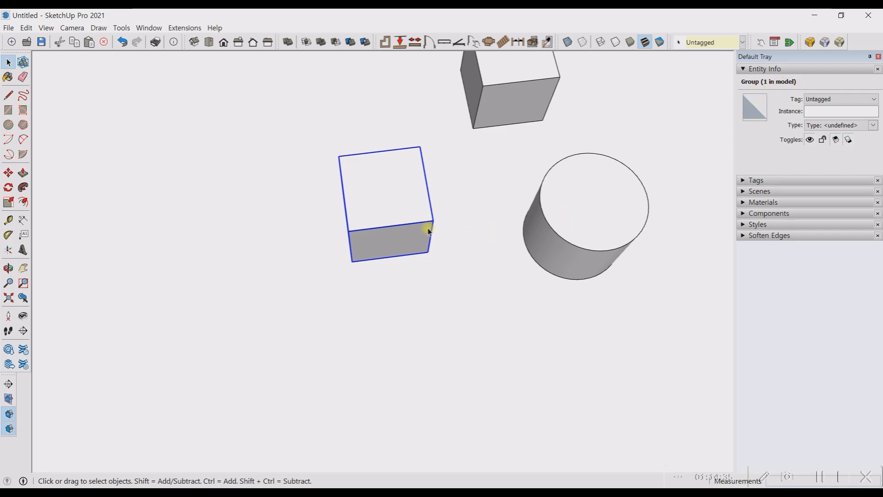
{"action": "right_click", "coordinate": [374, 197]}
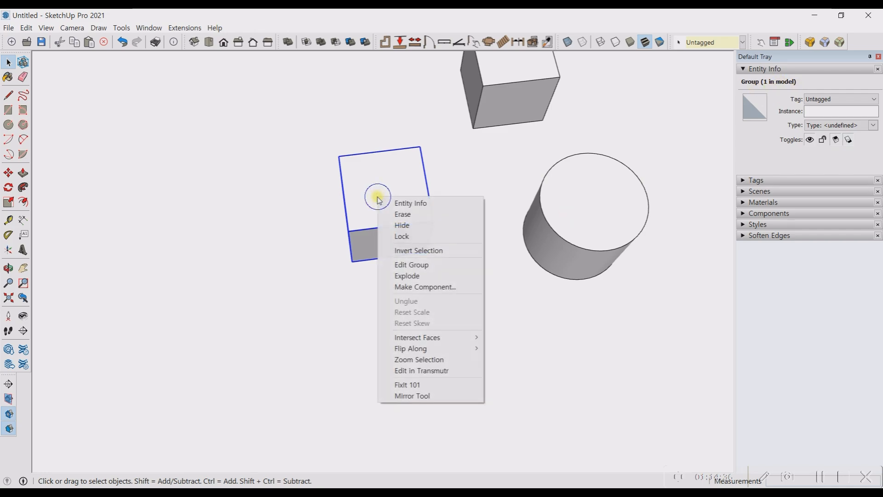
{"action": "left_click", "coordinate": [415, 277]}
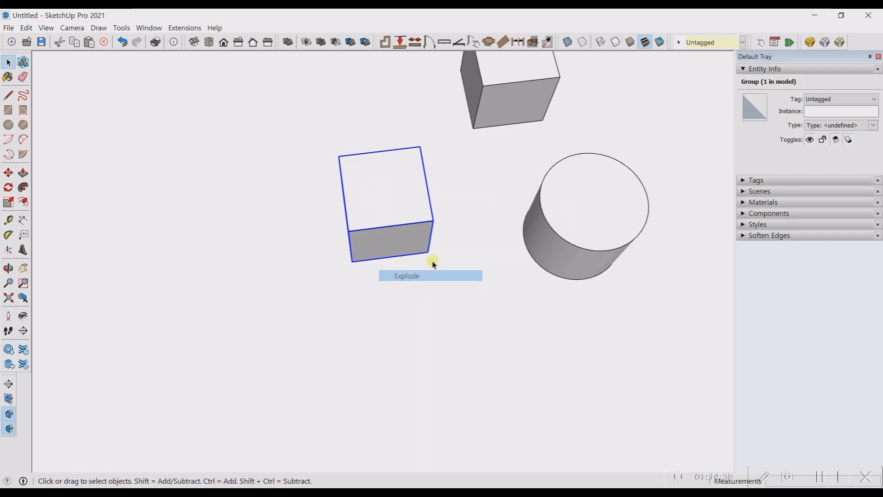
{"action": "right_click", "coordinate": [370, 165]}
{"action": "left_click", "coordinate": [401, 241]}
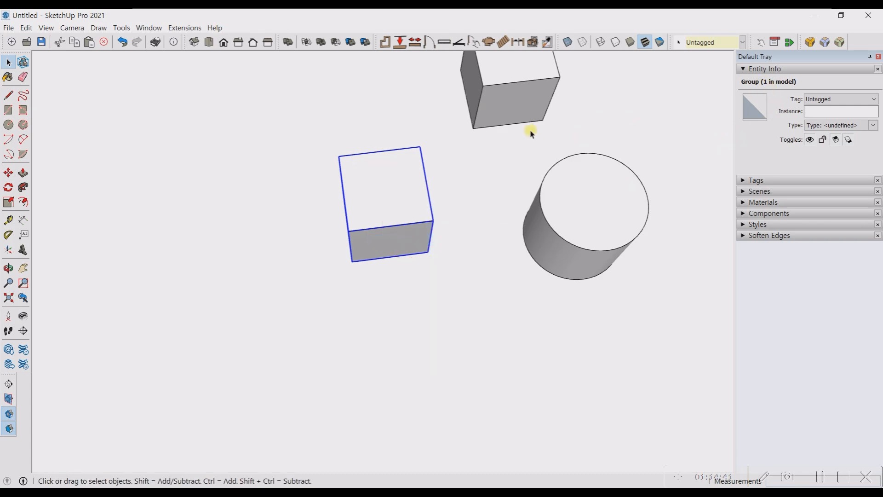
{"action": "right_click", "coordinate": [365, 173]}
{"action": "left_click", "coordinate": [394, 251]}
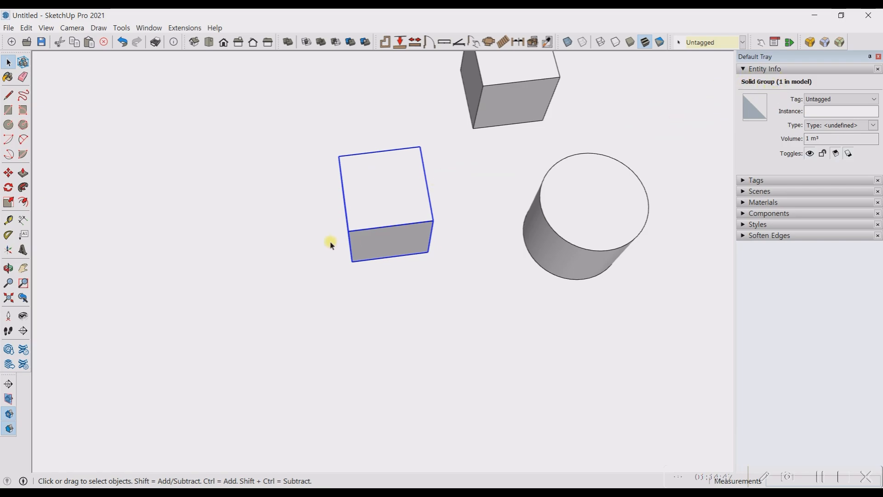
{"action": "left_click", "coordinate": [512, 82]}
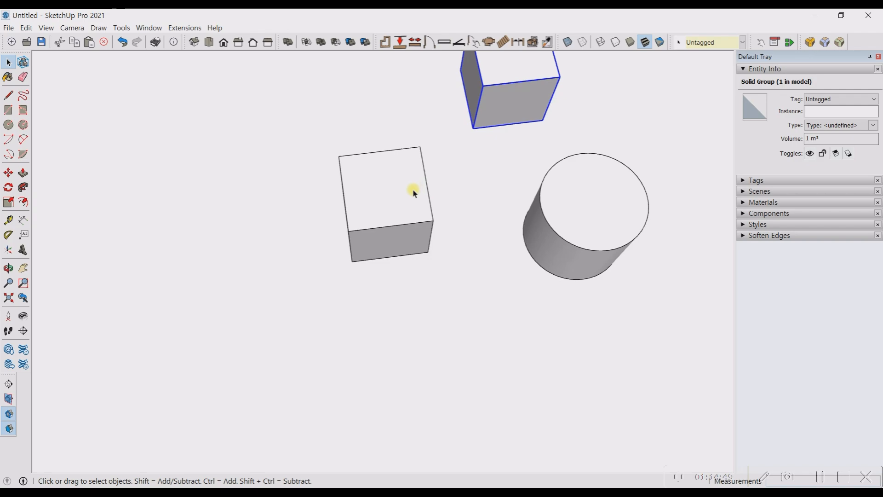
{"action": "left_click", "coordinate": [371, 217]}
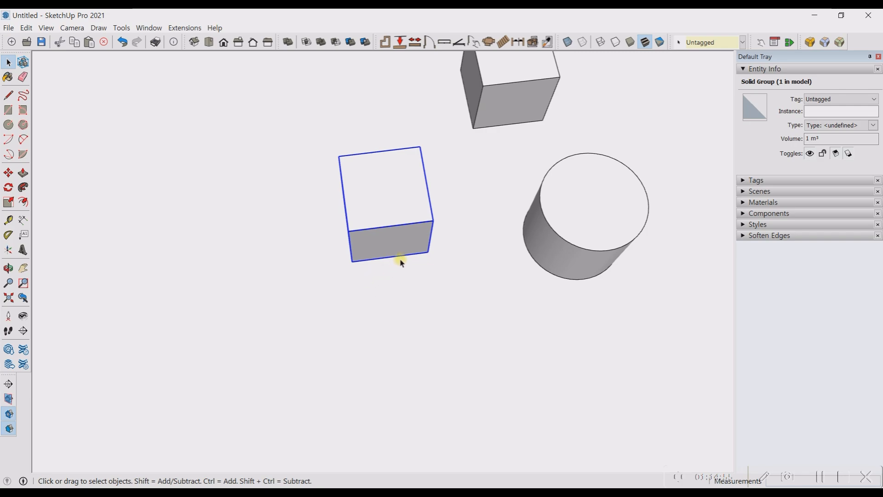
Inside the box's group, draw a 0.5 mm line outward from the front face's lower right corner, and close the group.
{"action": "middle_click_drag", "start_coordinate": [401, 258], "coordinate": [432, 226]}
{"action": "scroll", "coordinate": [428, 234], "scroll_direction": "up", "scroll_amount": 4}
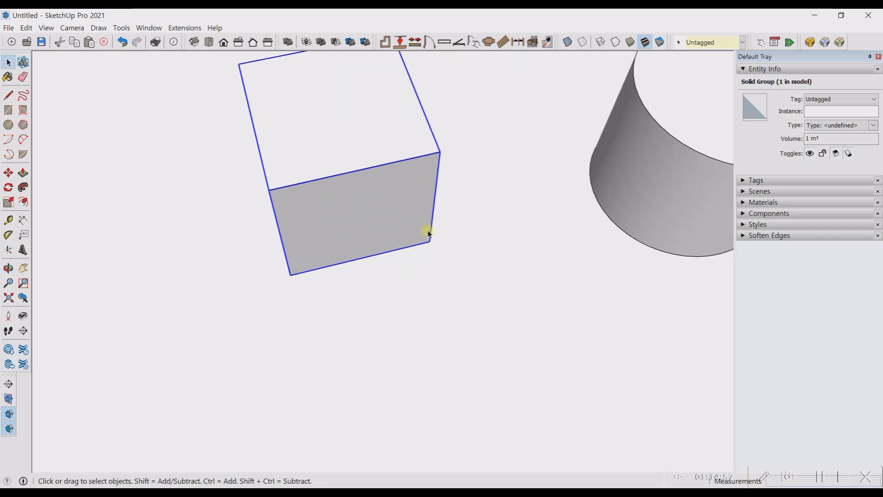
{"action": "double_click", "coordinate": [426, 231]}
{"action": "scroll", "coordinate": [432, 249], "scroll_direction": "up", "scroll_amount": 2}
{"action": "key", "text": "l"}
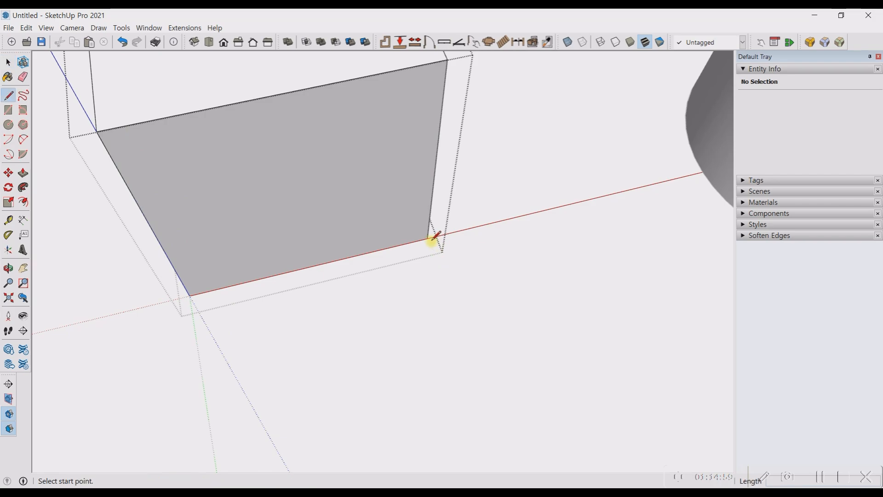
{"action": "left_click", "coordinate": [427, 238]}
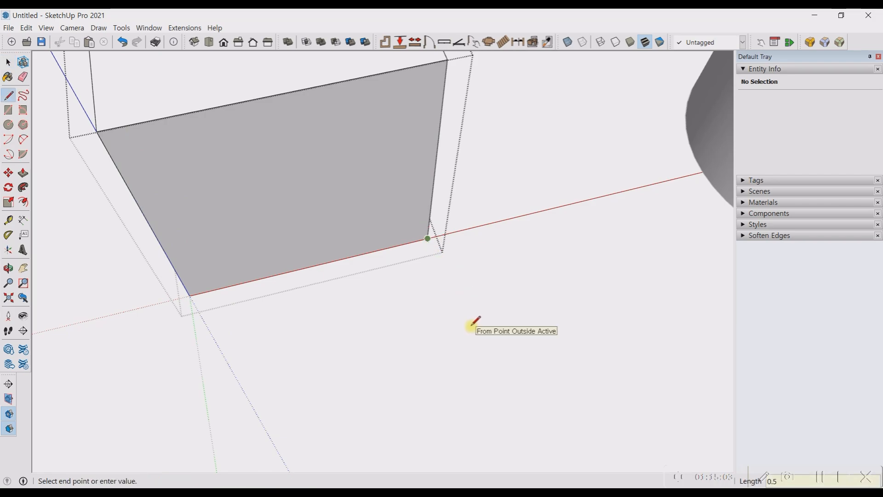
{"action": "key", "text": "space"}
{"action": "scroll", "coordinate": [322, 225], "scroll_direction": "down", "scroll_amount": 2}
{"action": "scroll", "coordinate": [372, 209], "scroll_direction": "down", "scroll_amount": 5}
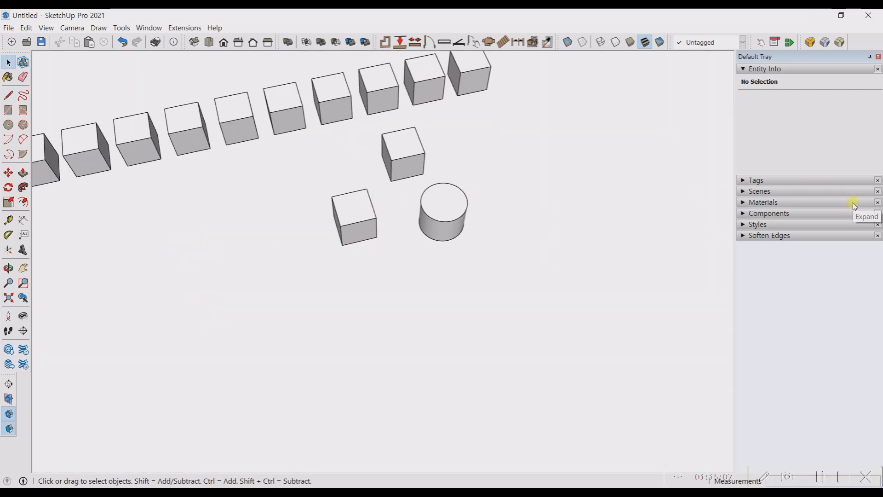
Move the box with the extra line by its top front corner to the cylinder's top-face centre, and try to trim with it.
{"action": "left_click", "coordinate": [352, 215]}
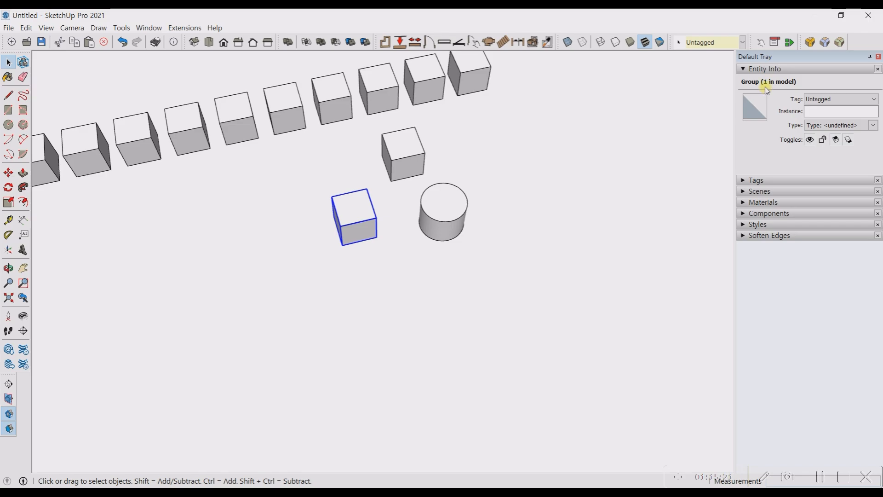
{"action": "scroll", "coordinate": [373, 217], "scroll_direction": "up", "scroll_amount": 3}
{"action": "key", "text": "m"}
{"action": "left_click", "coordinate": [378, 217]}
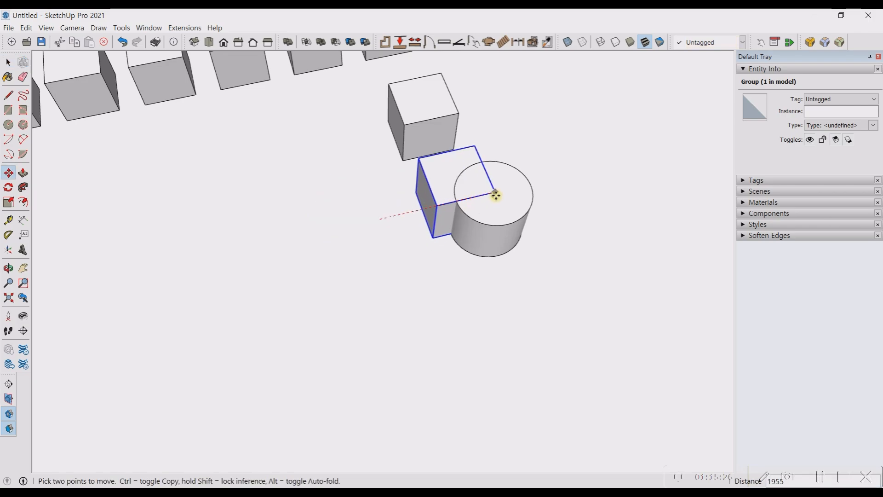
{"action": "left_click", "coordinate": [496, 195]}
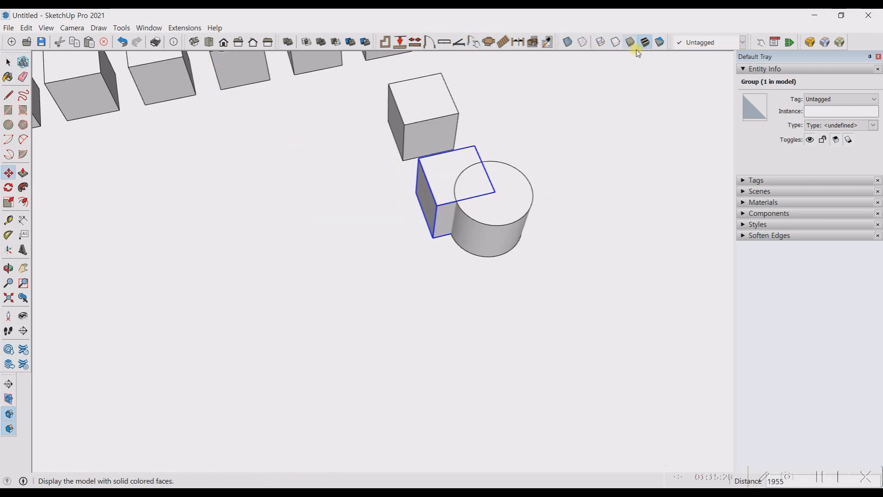
{"action": "left_click", "coordinate": [351, 42]}
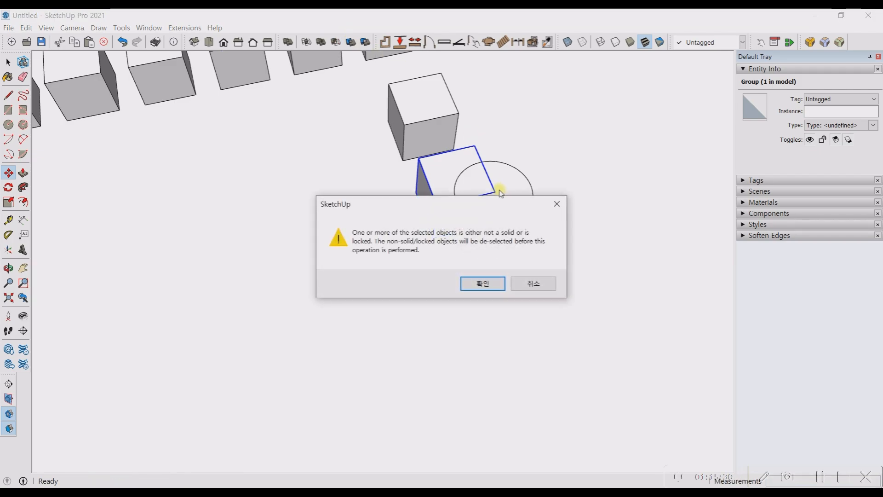
{"action": "left_click", "coordinate": [483, 283]}
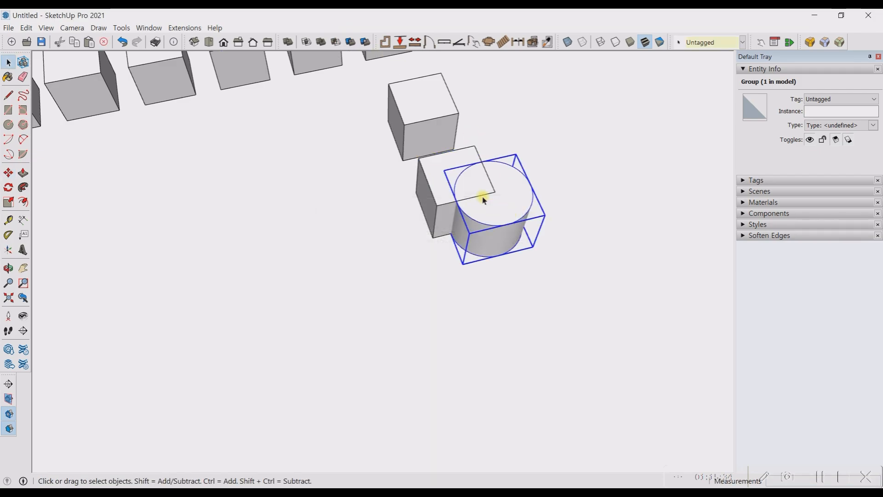
Move the box away from the cylinder along the red axis, and inspect the short line at its lower front corner.
{"action": "left_click", "coordinate": [426, 177]}
{"action": "key", "text": "m"}
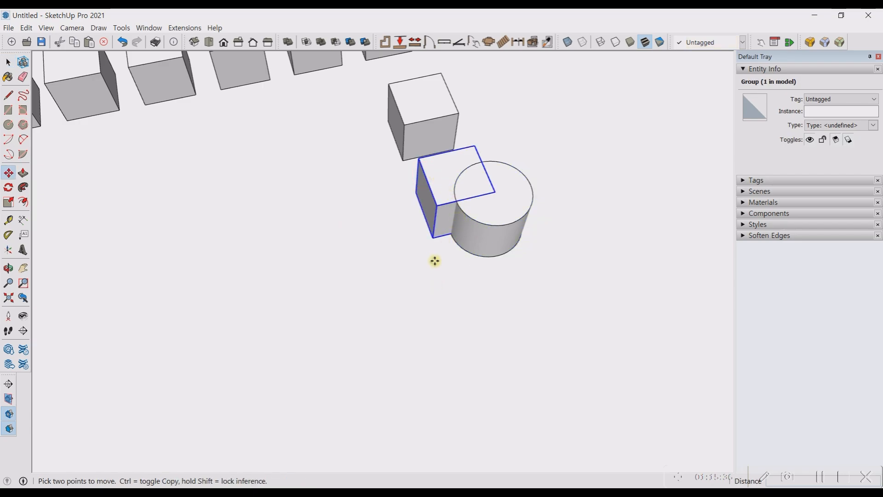
{"action": "left_click", "coordinate": [435, 260]}
{"action": "left_click", "coordinate": [319, 288]}
{"action": "scroll", "coordinate": [386, 252], "scroll_direction": "up", "scroll_amount": 10}
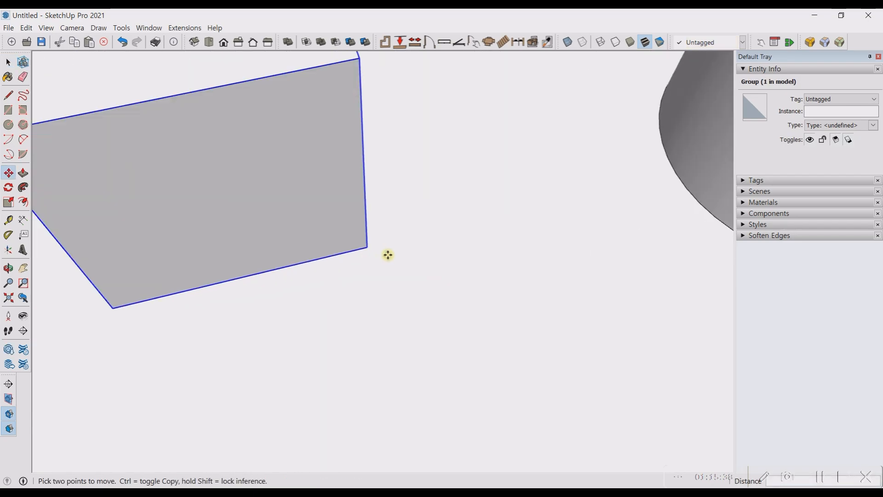
{"action": "scroll", "coordinate": [232, 154], "scroll_direction": "up", "scroll_amount": 10}
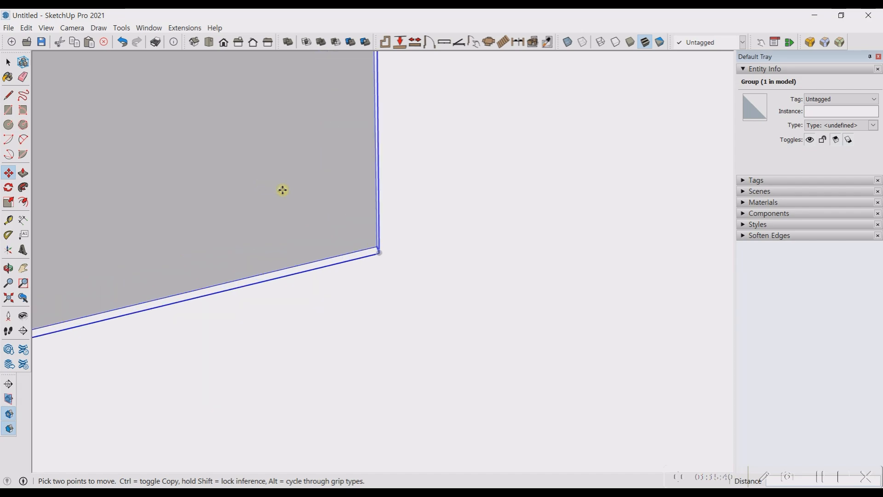
{"action": "middle_click_drag", "start_coordinate": [431, 266], "coordinate": [474, 300]}
{"action": "key", "text": "space"}
{"action": "left_click", "coordinate": [482, 296]}
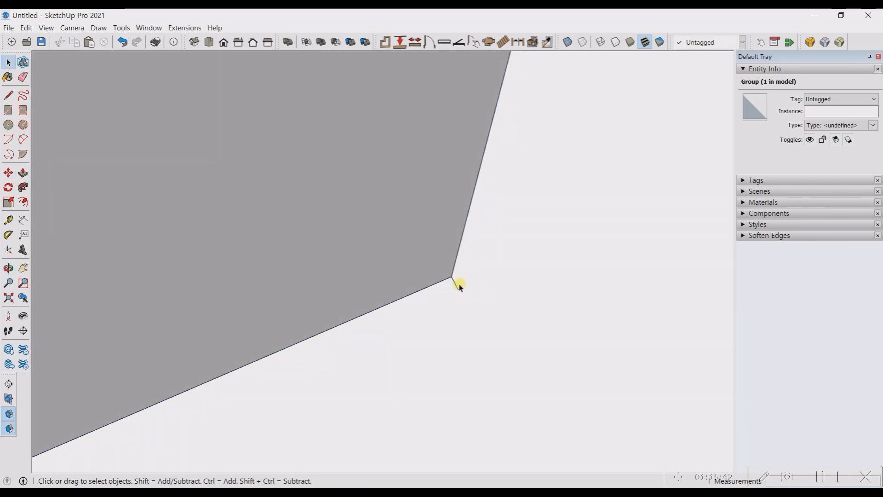
Delete the short stray line at the lower front corner inside the box's group, and close the group.
{"action": "triple_click", "coordinate": [457, 288]}
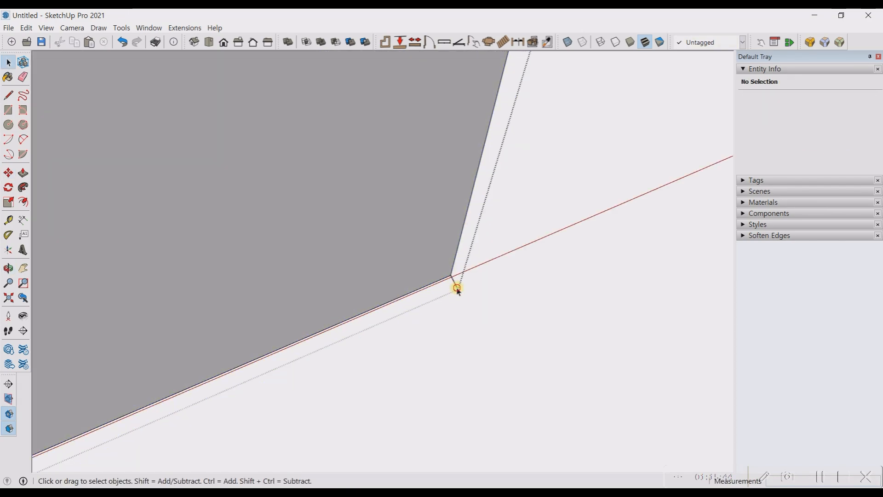
{"action": "left_click", "coordinate": [457, 289]}
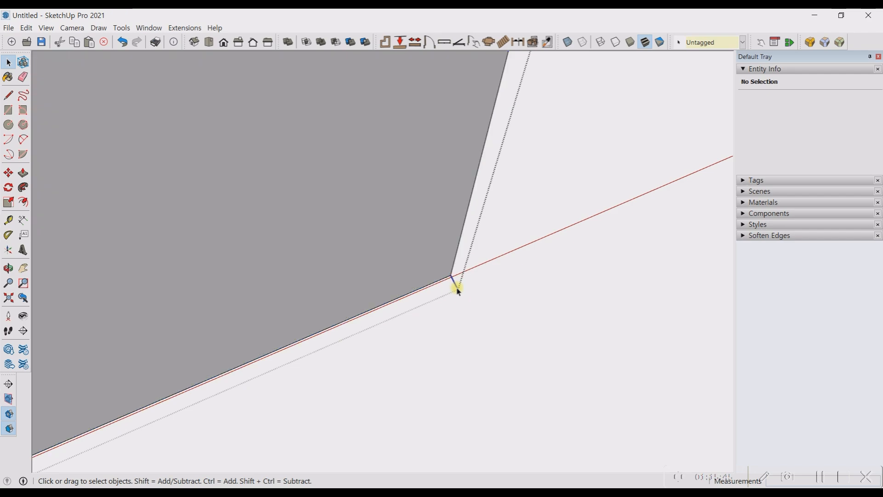
{"action": "key", "text": "Delete"}
{"action": "left_click", "coordinate": [624, 283]}
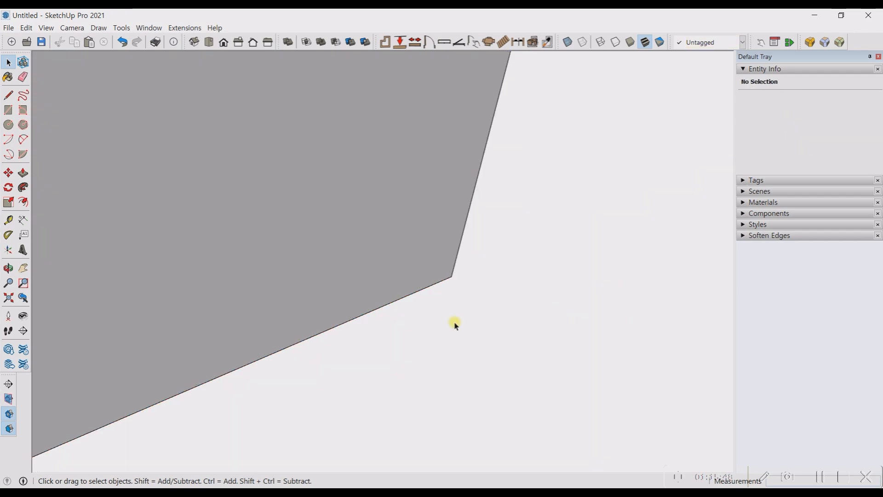
Check the cleaned box's group type and volume in its entity information.
{"action": "scroll", "coordinate": [455, 326], "scroll_direction": "down", "scroll_amount": 10}
{"action": "scroll", "coordinate": [453, 325], "scroll_direction": "down", "scroll_amount": 10}
{"action": "scroll", "coordinate": [437, 321], "scroll_direction": "up", "scroll_amount": 8}
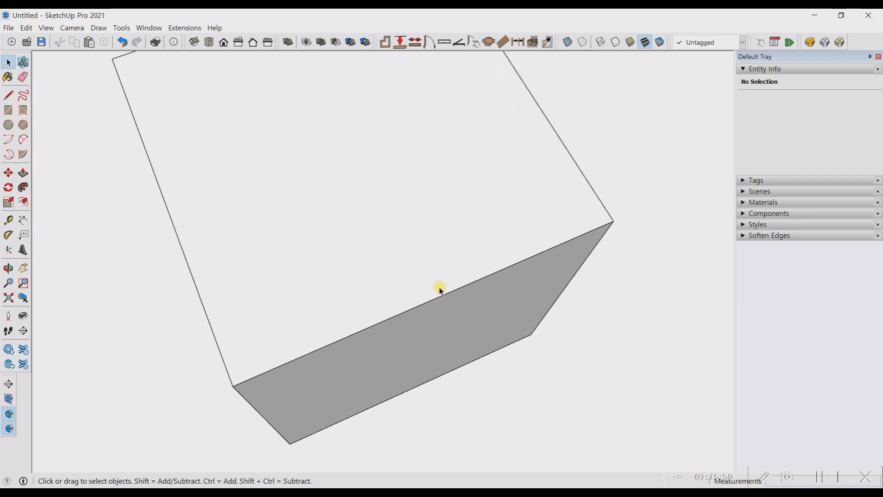
{"action": "scroll", "coordinate": [428, 216], "scroll_direction": "down", "scroll_amount": 2}
{"action": "left_click", "coordinate": [428, 216]}
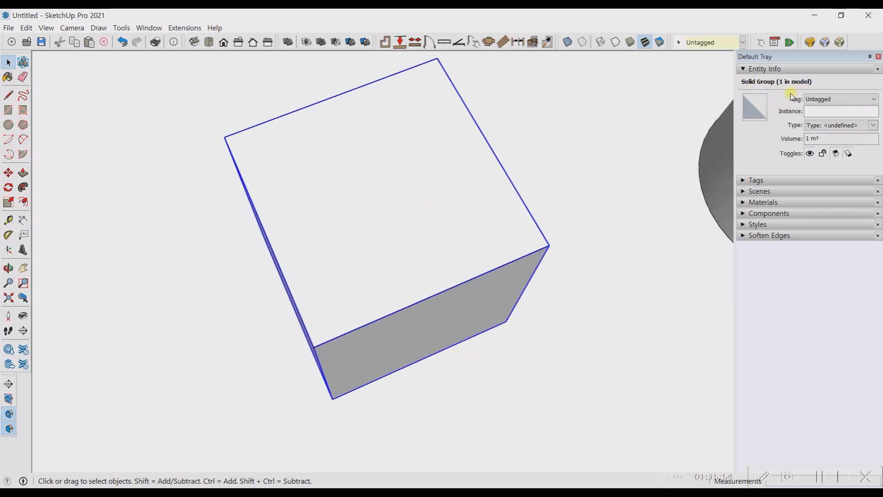
{"action": "scroll", "coordinate": [428, 223], "scroll_direction": "down", "scroll_amount": 8}
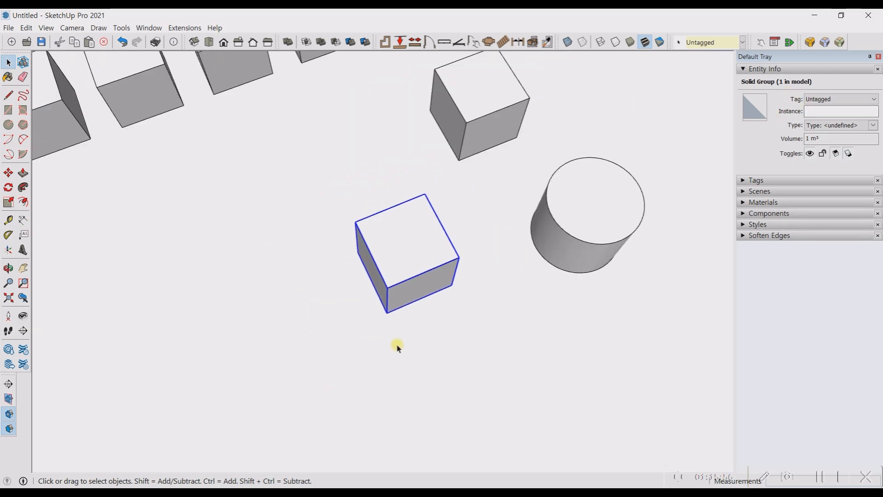
Explode the group of the box standing between the row of boxes and the cylinder.
{"action": "left_click", "coordinate": [454, 197]}
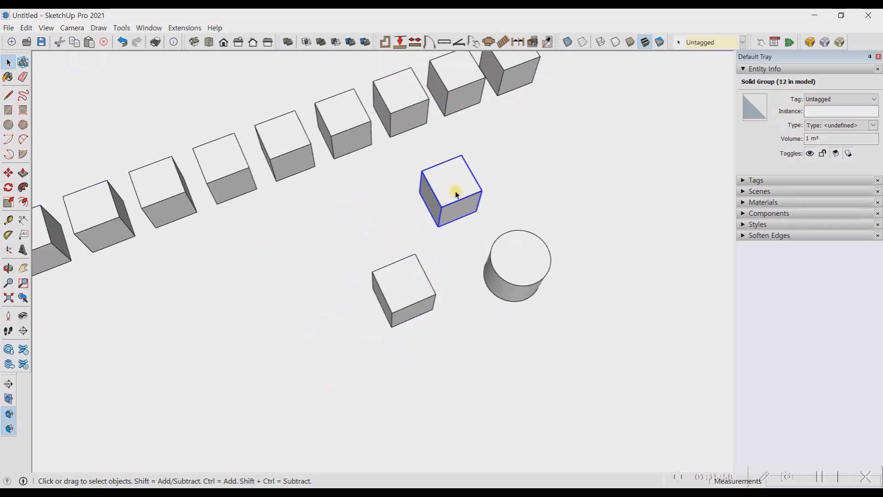
{"action": "right_click", "coordinate": [456, 194]}
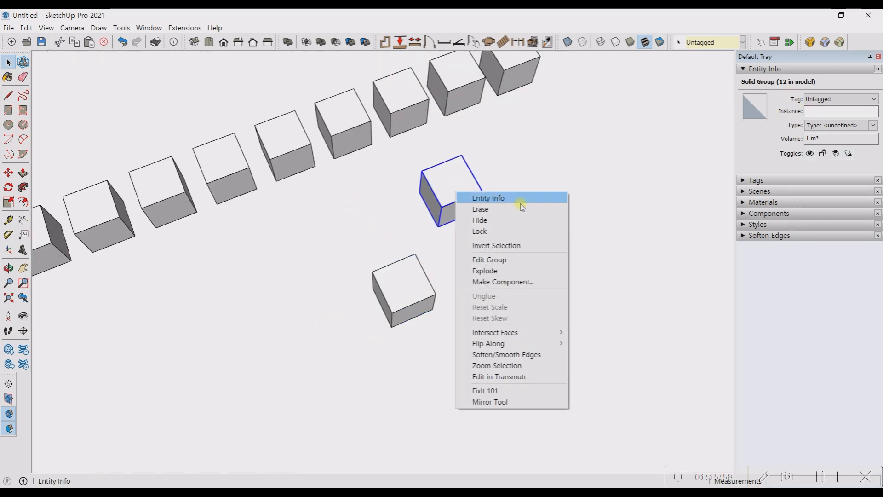
{"action": "left_click", "coordinate": [501, 272]}
Inspect the entity information of the exploded box's top face, front face and one top edge.
{"action": "left_click", "coordinate": [459, 171]}
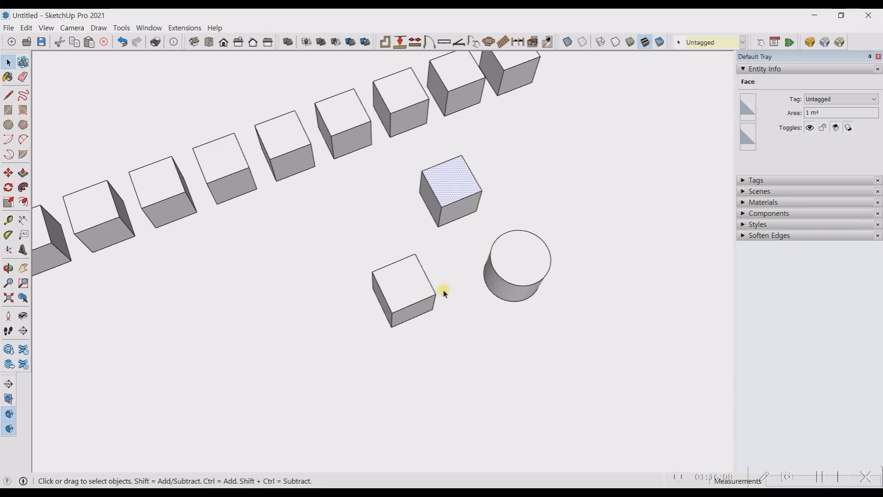
{"action": "left_click", "coordinate": [457, 210]}
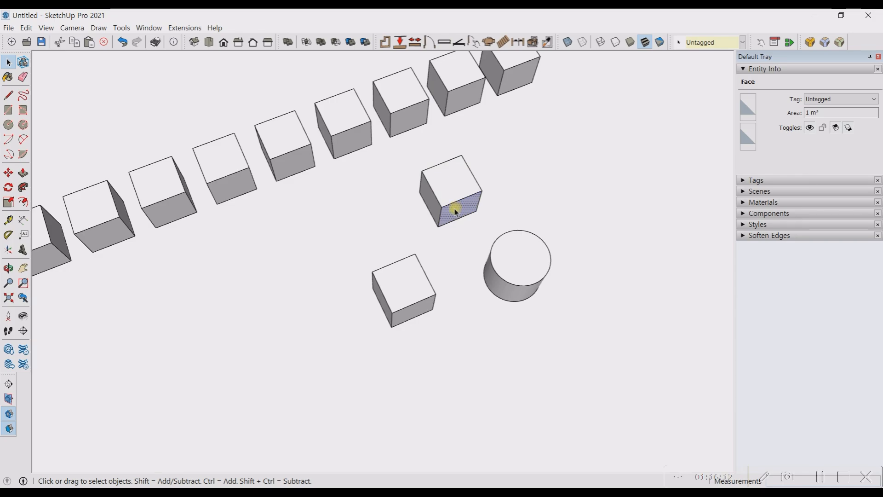
{"action": "middle_click_drag", "start_coordinate": [456, 211], "coordinate": [454, 187]}
{"action": "scroll", "coordinate": [453, 187], "scroll_direction": "up", "scroll_amount": 3}
{"action": "left_click", "coordinate": [465, 181]}
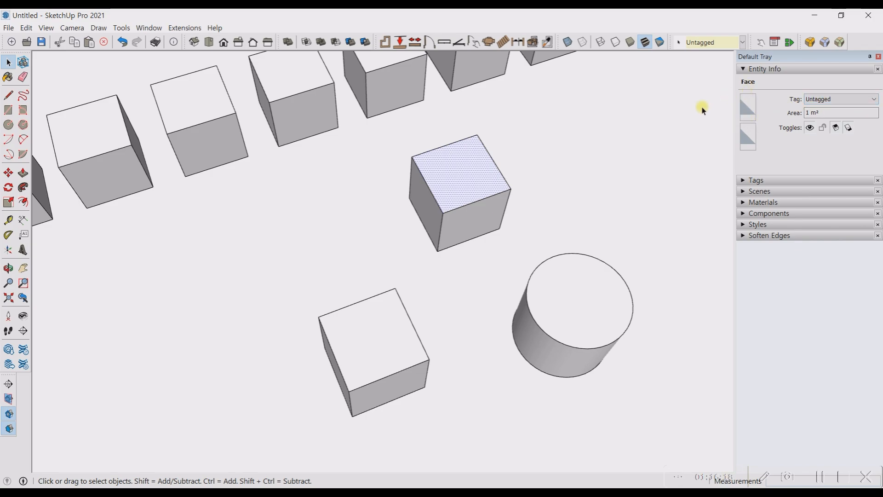
{"action": "left_click", "coordinate": [434, 199]}
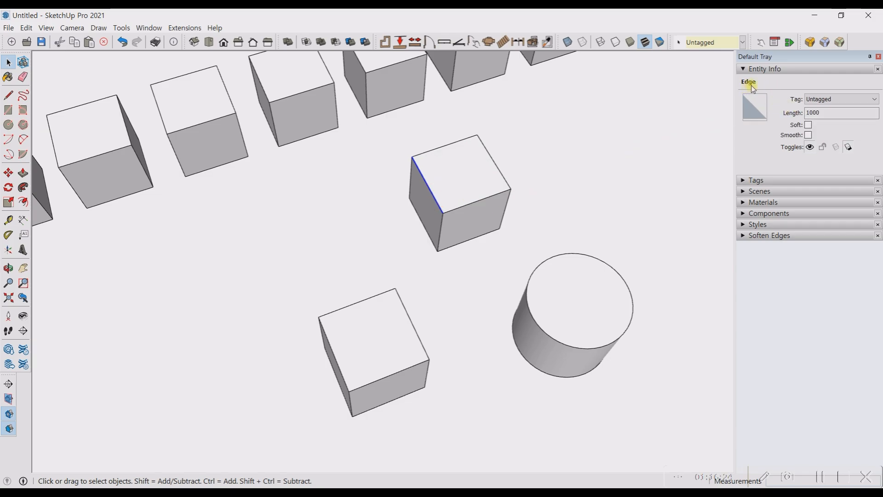
Compare the selection of the grouped box as one object with the exploded box's separate faces.
{"action": "left_click", "coordinate": [372, 355]}
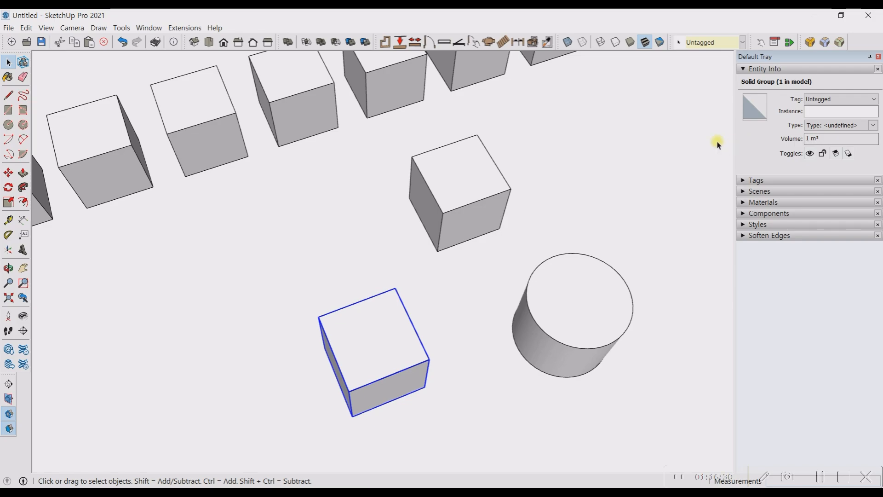
{"action": "left_click", "coordinate": [462, 164]}
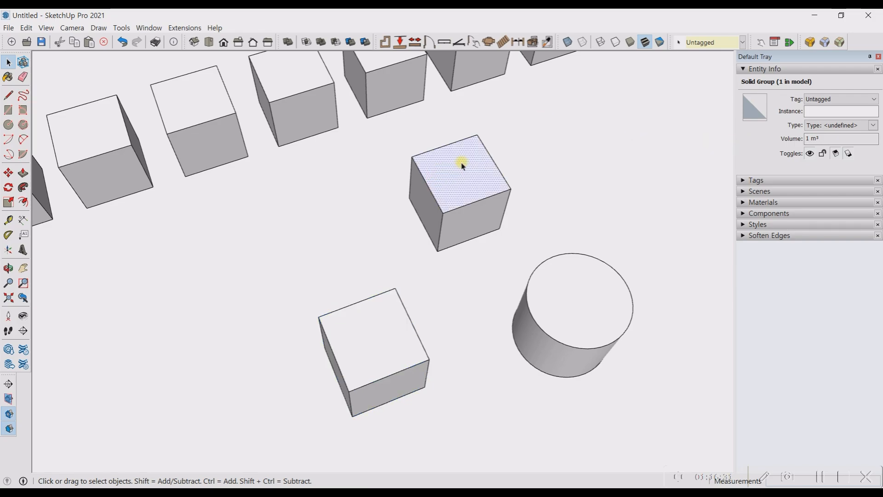
{"action": "left_click", "coordinate": [471, 212]}
{"action": "left_click", "coordinate": [473, 186]}
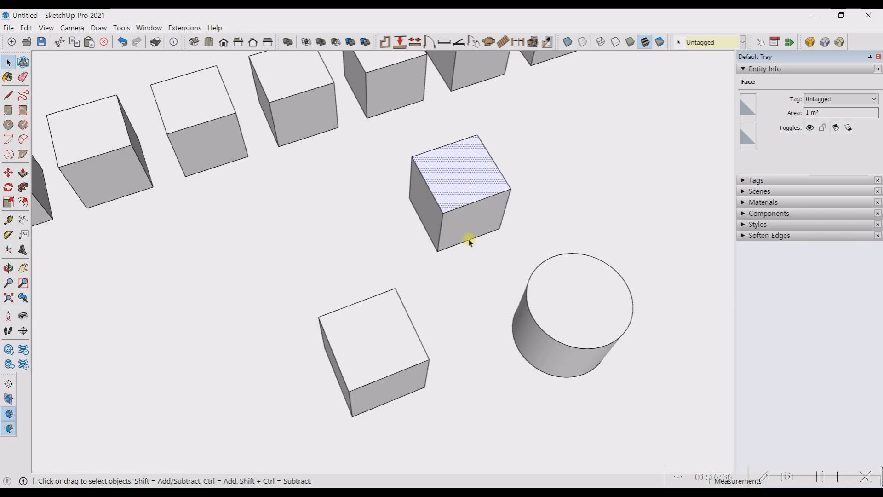
{"action": "left_click", "coordinate": [406, 333]}
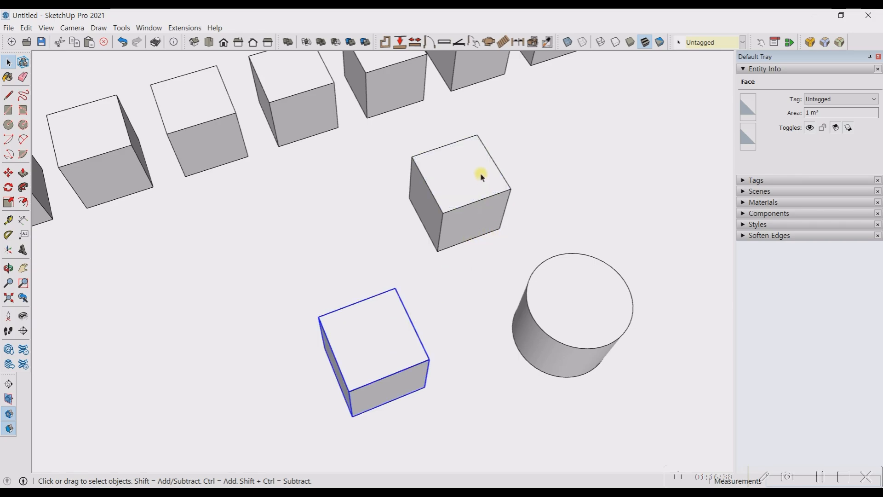
Try moving only the exploded box's top face, from a point on the face and from its corner, cancelling each move.
{"action": "left_click", "coordinate": [471, 175]}
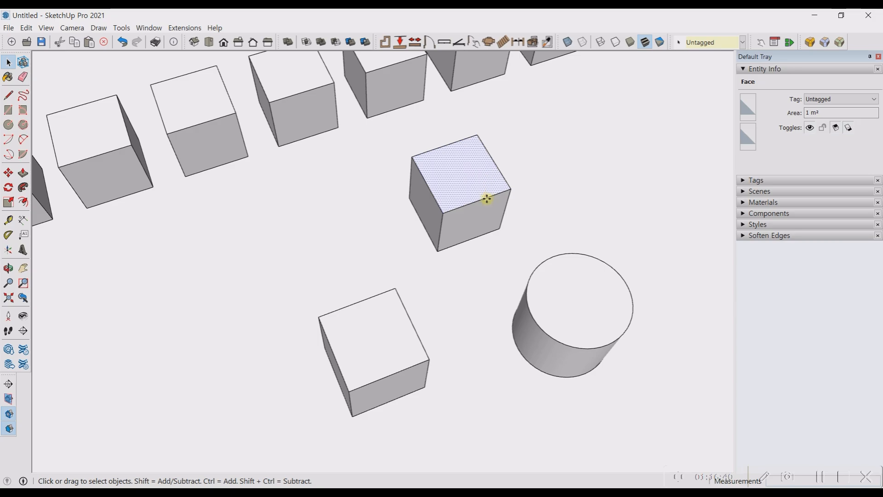
{"action": "key", "text": "m"}
{"action": "left_click", "coordinate": [458, 169]}
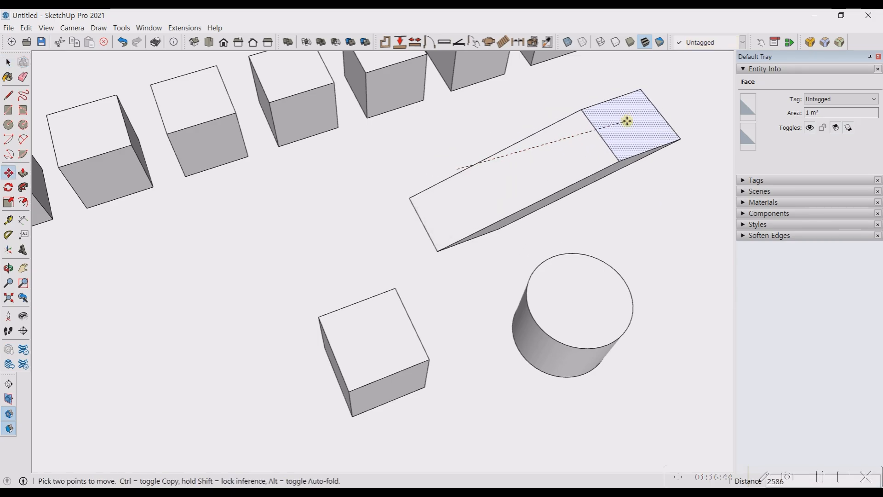
{"action": "key", "text": "Escape"}
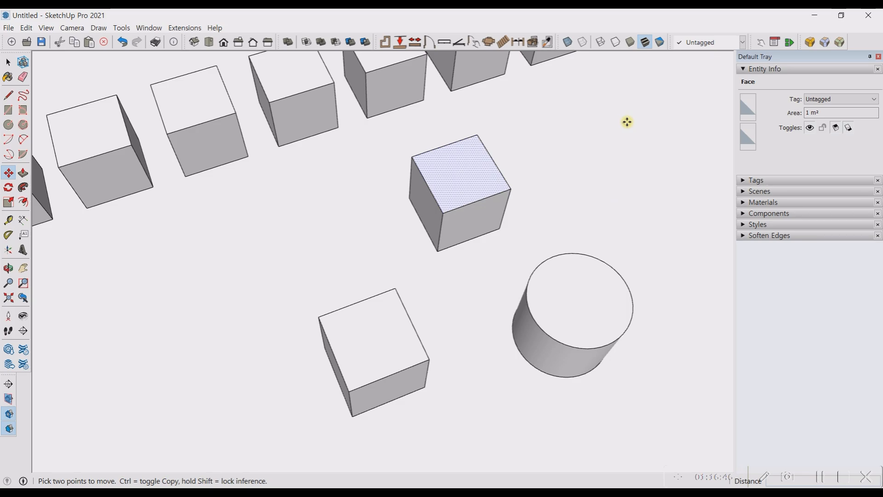
{"action": "key", "text": "space"}
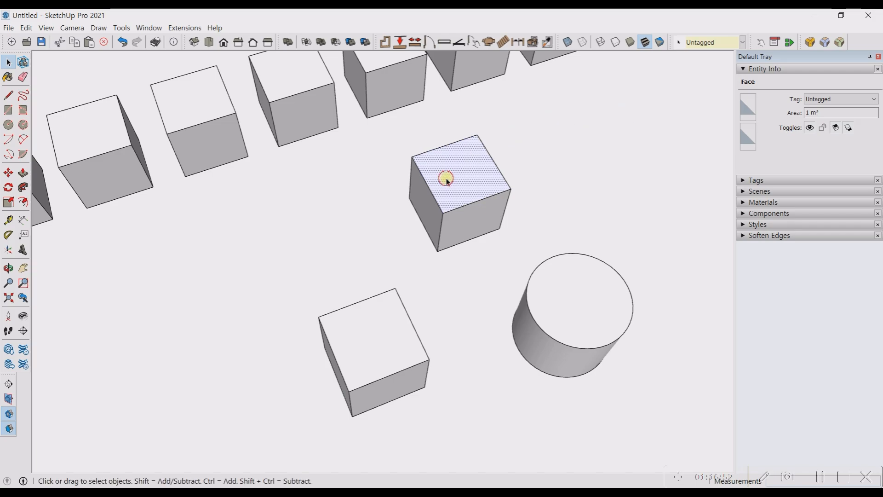
{"action": "key", "text": "m"}
{"action": "left_click", "coordinate": [509, 188]}
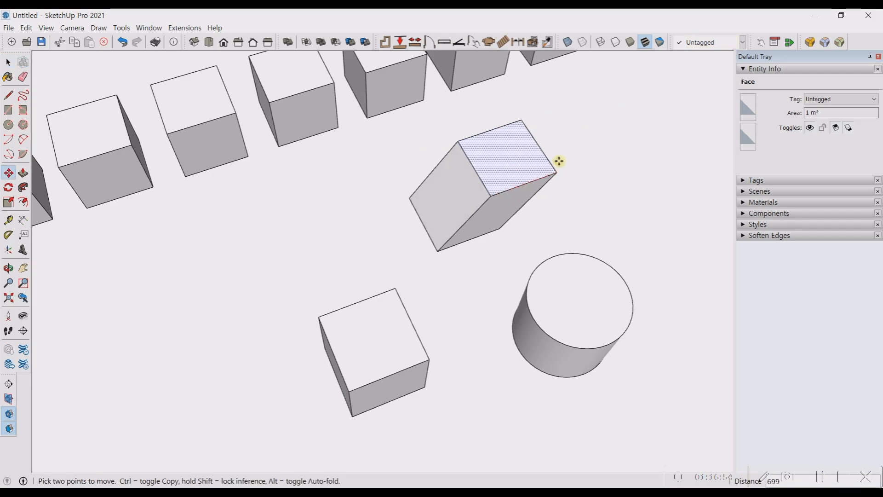
{"action": "key", "text": "Escape"}
{"action": "key", "text": "space"}
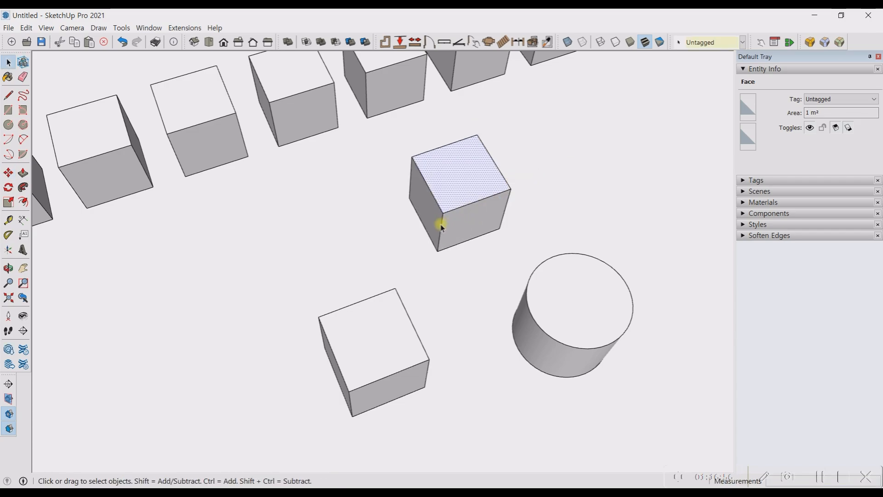
Try moving only the exploded box's front vertical edge by its lower endpoint, and cancel the move.
{"action": "left_click", "coordinate": [440, 225]}
{"action": "key", "text": "m"}
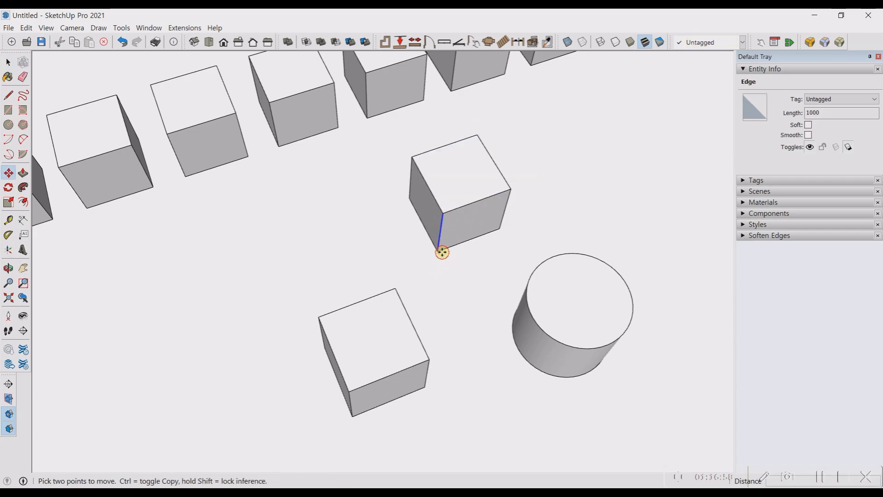
{"action": "left_click", "coordinate": [442, 252]}
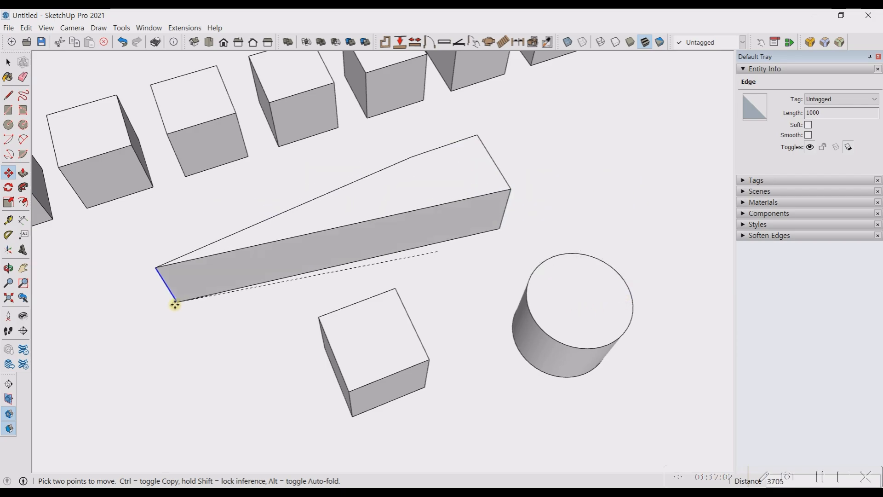
{"action": "key", "text": "Escape"}
{"action": "key", "text": "space"}
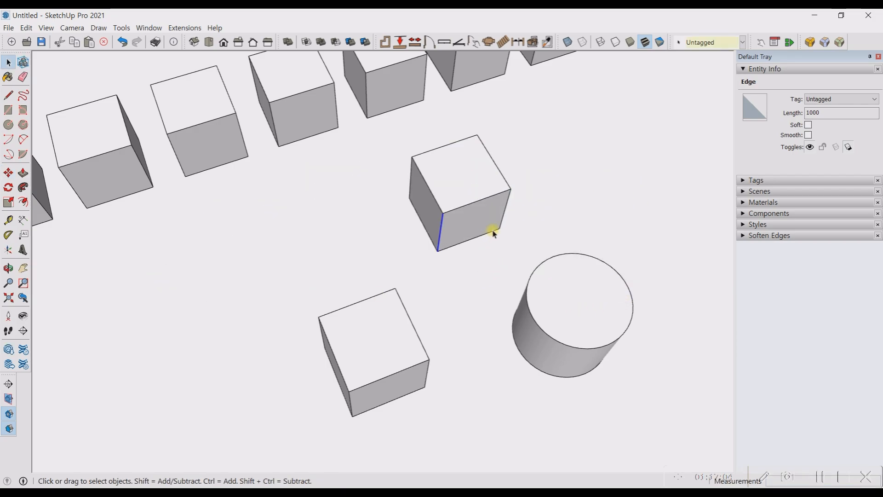
Group all faces and edges of the exploded box.
{"action": "scroll", "coordinate": [499, 230], "scroll_direction": "down", "scroll_amount": 3}
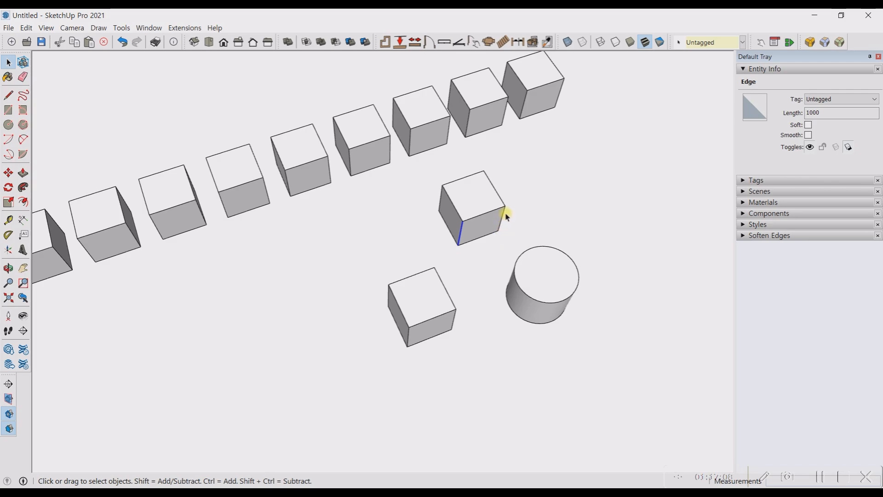
{"action": "left_click", "coordinate": [474, 192]}
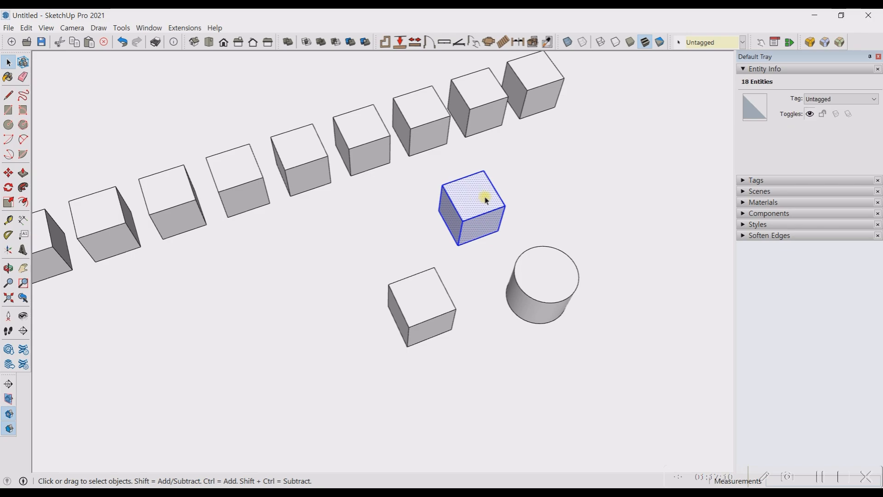
{"action": "key", "text": "ctrl+g"}
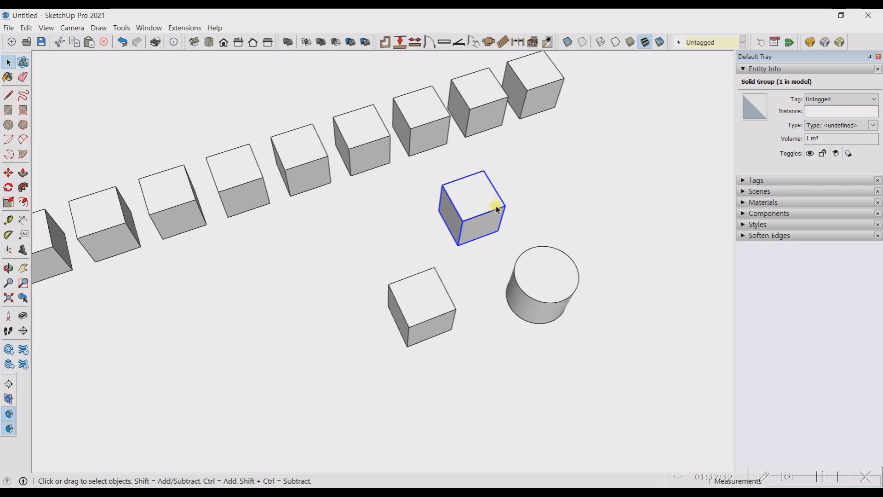
Try moving the regrouped box as a whole by its top corner, and cancel the move.
{"action": "key", "text": "m"}
{"action": "left_click", "coordinate": [501, 204]}
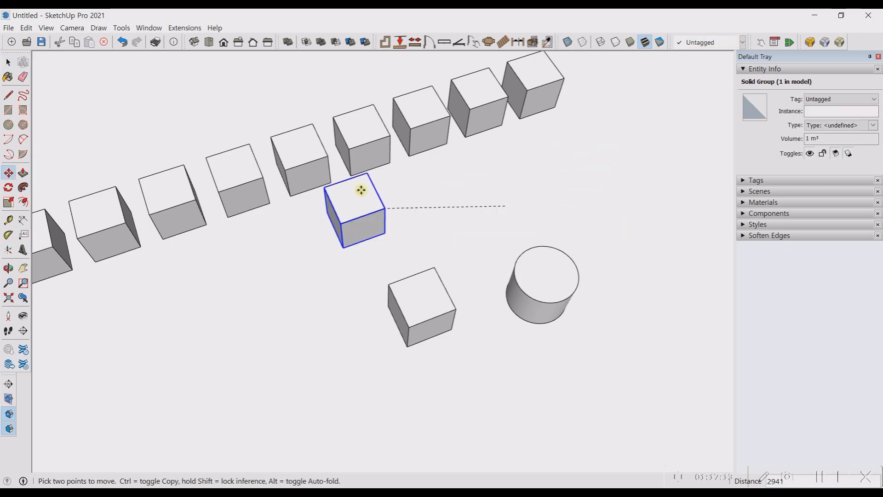
{"action": "key", "text": "Escape"}
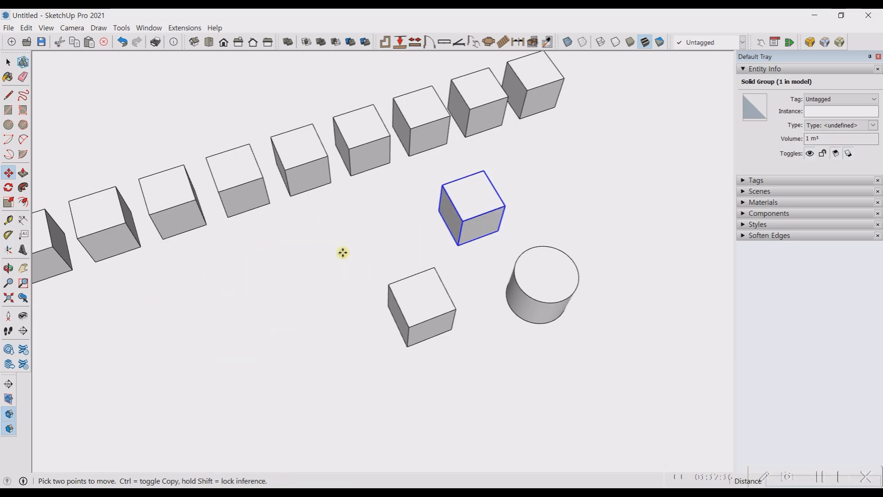
{"action": "key", "text": "space"}
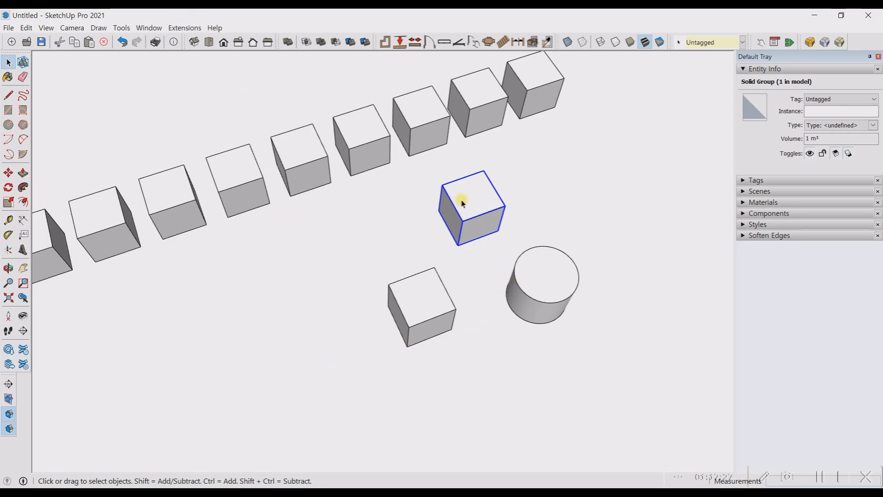
Check the group type of the front box, the cylinder and the regrouped box.
{"action": "left_click", "coordinate": [432, 304]}
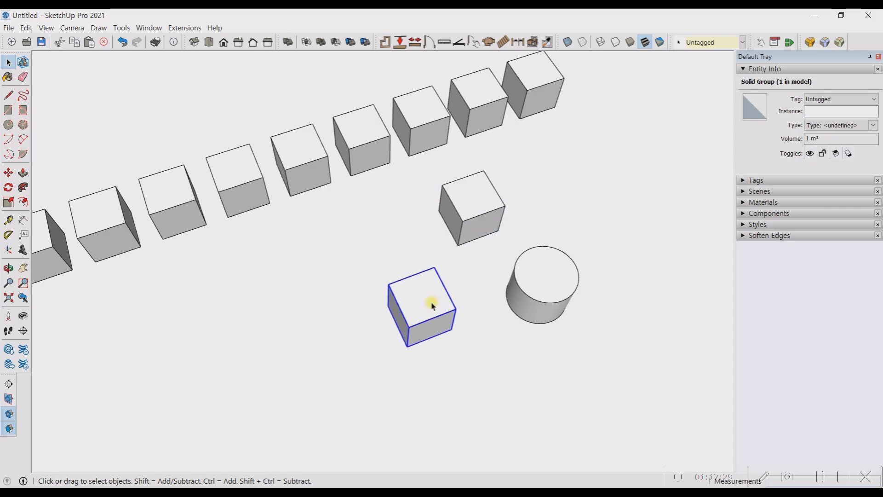
{"action": "left_click", "coordinate": [546, 286]}
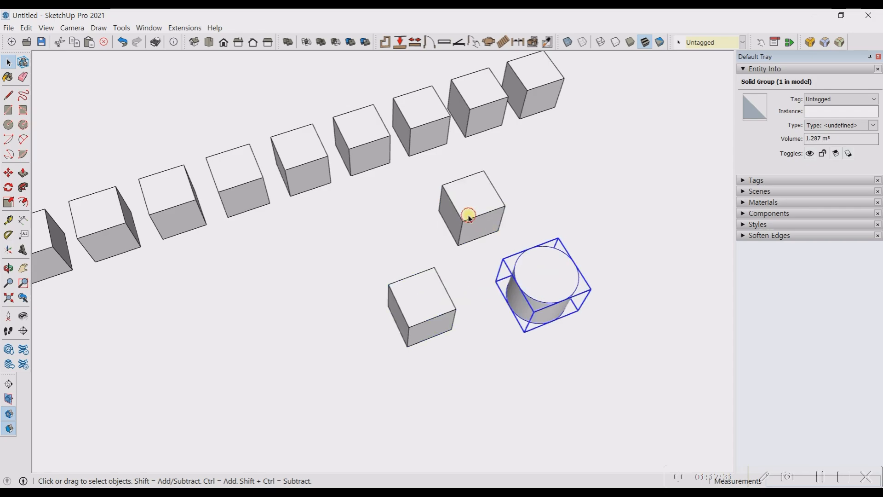
{"action": "left_click", "coordinate": [469, 217]}
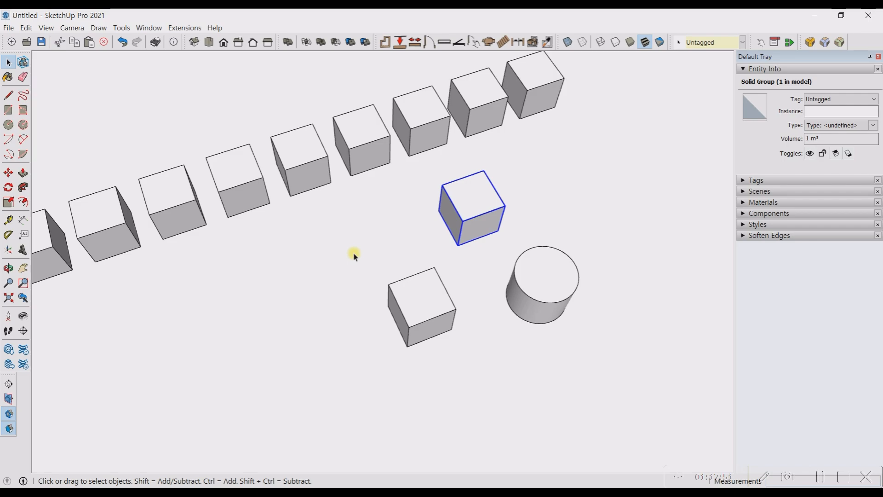
{"action": "scroll", "coordinate": [427, 335], "scroll_direction": "up", "scroll_amount": 4}
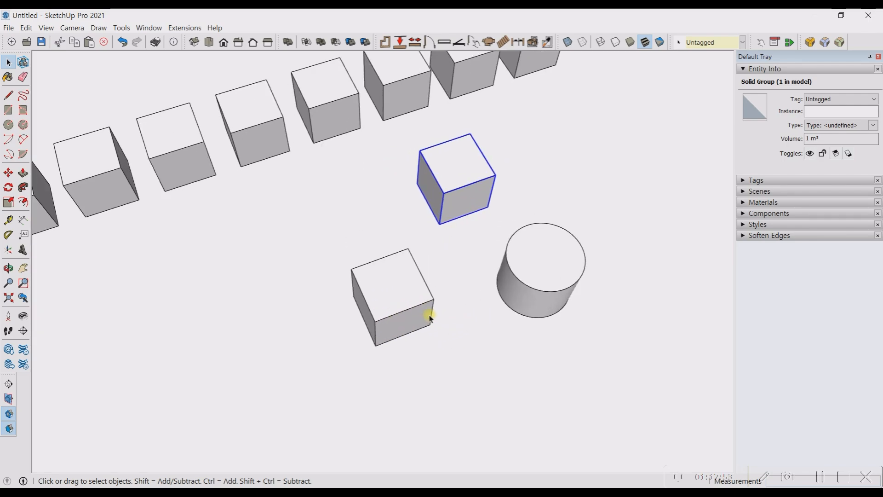
Inside the cylinder group, offset the top circle inward and push the outer ring down 1000 mm, leaving a narrower cylinder.
{"action": "scroll", "coordinate": [533, 285], "scroll_direction": "up", "scroll_amount": 2}
{"action": "scroll", "coordinate": [535, 286], "scroll_direction": "up", "scroll_amount": 2}
{"action": "double_click", "coordinate": [551, 253]}
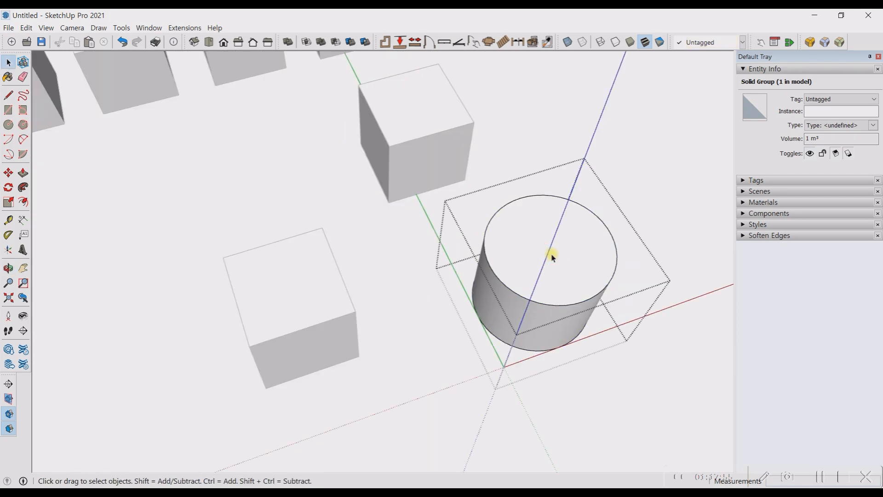
{"action": "key", "text": "f"}
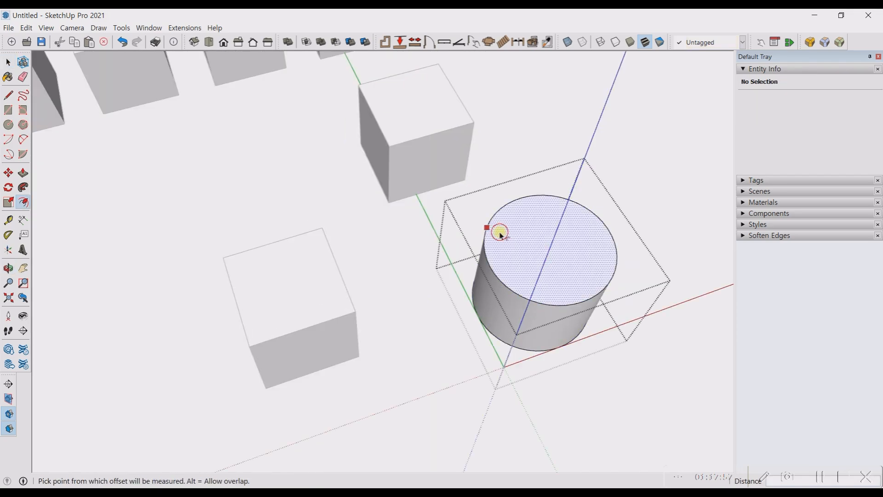
{"action": "left_click", "coordinate": [545, 241]}
{"action": "left_click", "coordinate": [530, 239]}
{"action": "key", "text": "p"}
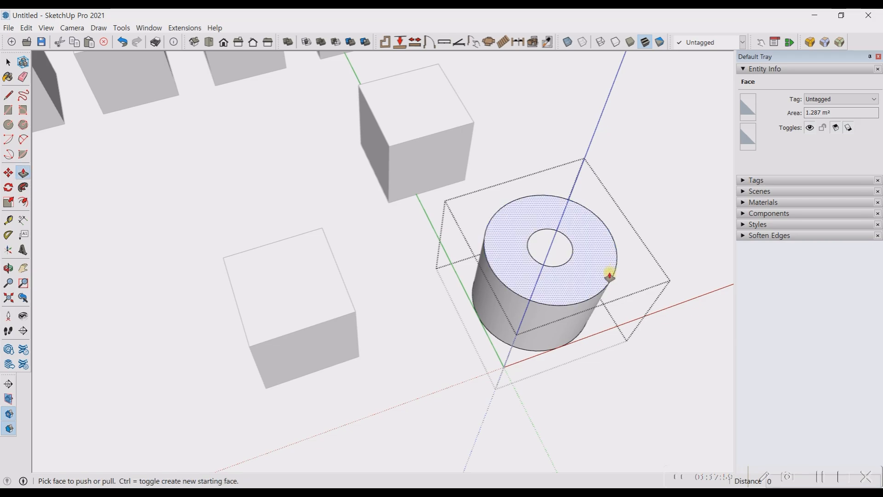
{"action": "left_click_drag", "start_coordinate": [596, 254], "coordinate": [577, 329]}
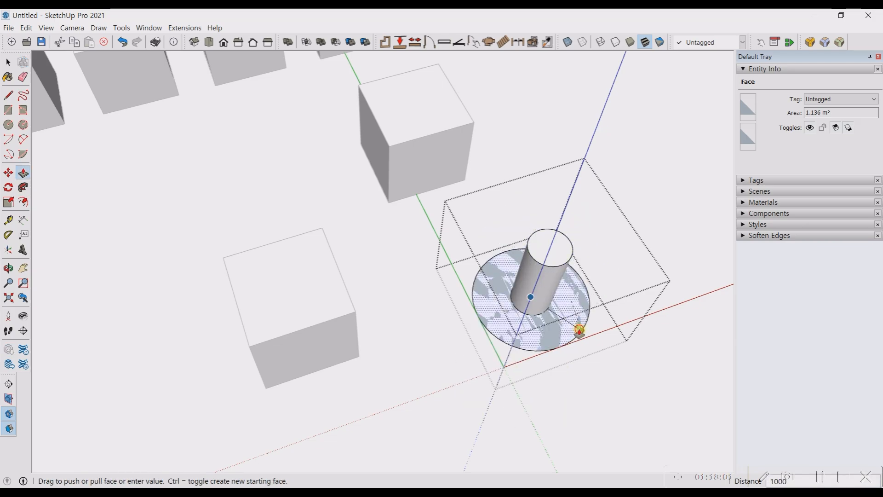
Close the cylinder group and move it from its base onto the top face of the front box.
{"action": "key", "text": "space"}
{"action": "key", "text": "Escape"}
{"action": "left_click", "coordinate": [535, 278]}
{"action": "scroll", "coordinate": [539, 334], "scroll_direction": "up", "scroll_amount": 2}
{"action": "key", "text": "m"}
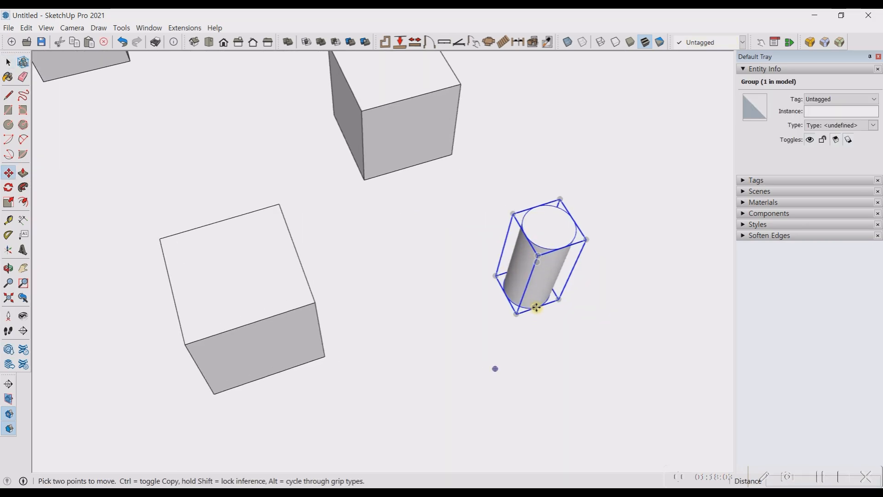
{"action": "left_click", "coordinate": [531, 308]}
{"action": "left_click", "coordinate": [250, 295]}
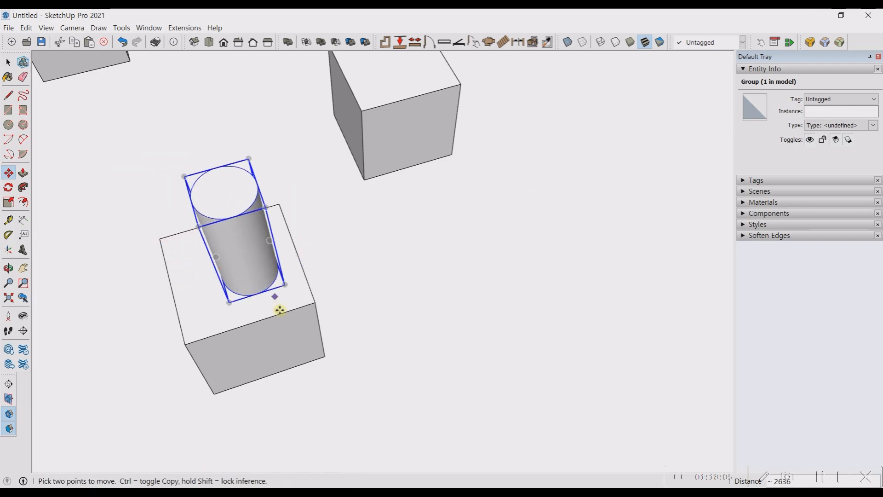
Lower the cylinder 820 mm into the front box, leaving its upper end protruding from the top face.
{"action": "middle_click_drag", "start_coordinate": [280, 309], "coordinate": [246, 172]}
{"action": "left_click", "coordinate": [254, 130]}
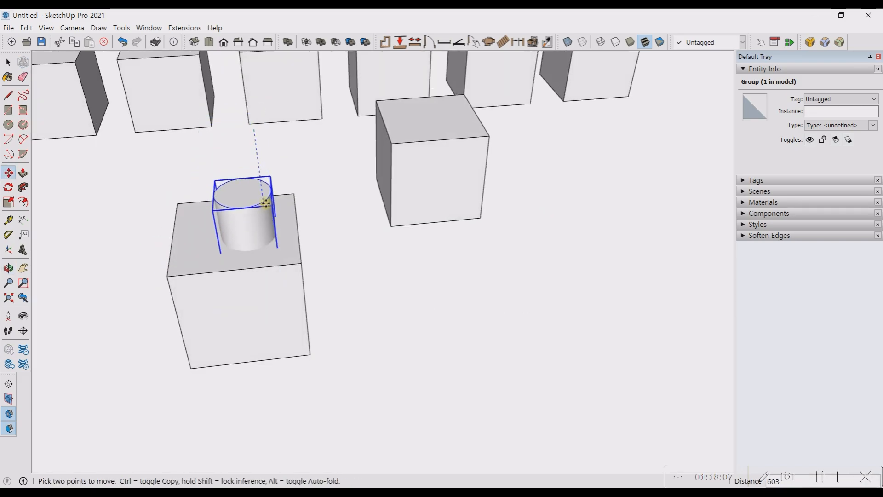
{"action": "left_click", "coordinate": [275, 230]}
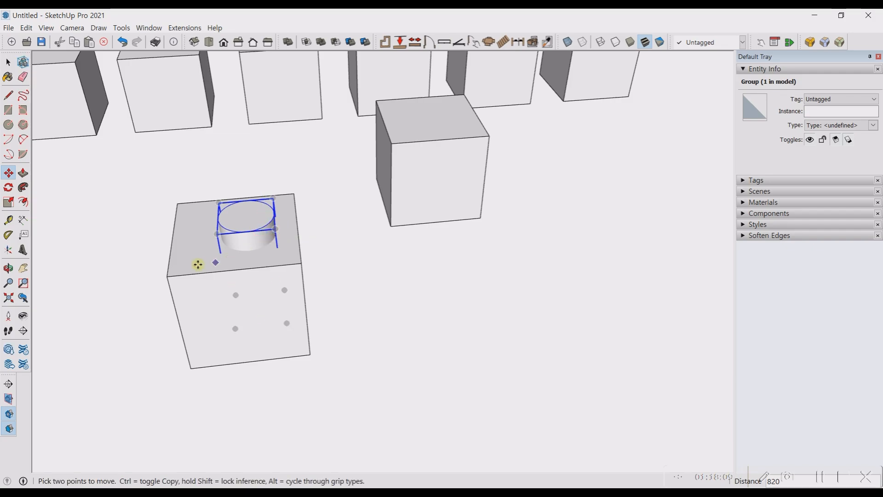
{"action": "middle_click_drag", "start_coordinate": [199, 262], "coordinate": [282, 328]}
{"action": "key", "text": "space"}
{"action": "scroll", "coordinate": [334, 390], "scroll_direction": "down", "scroll_amount": 2}
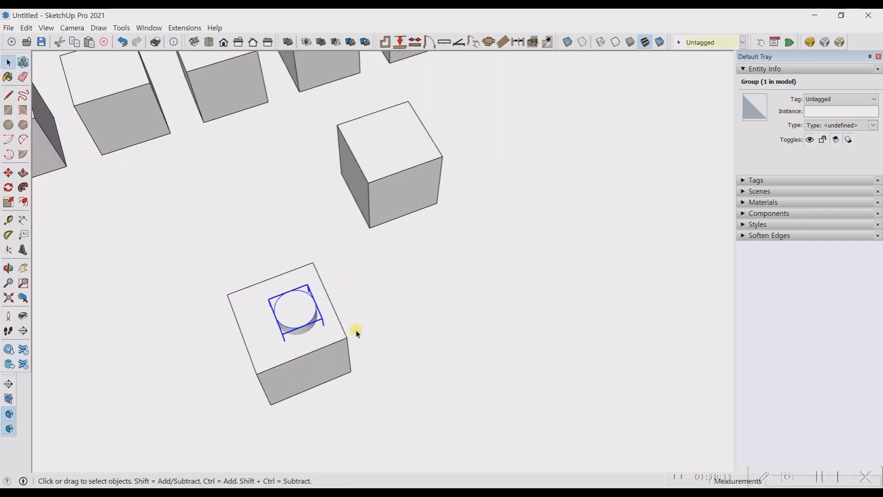
Try to subtract the narrowed cylinder from the front box with the solid Subtract tool.
{"action": "left_click", "coordinate": [335, 43]}
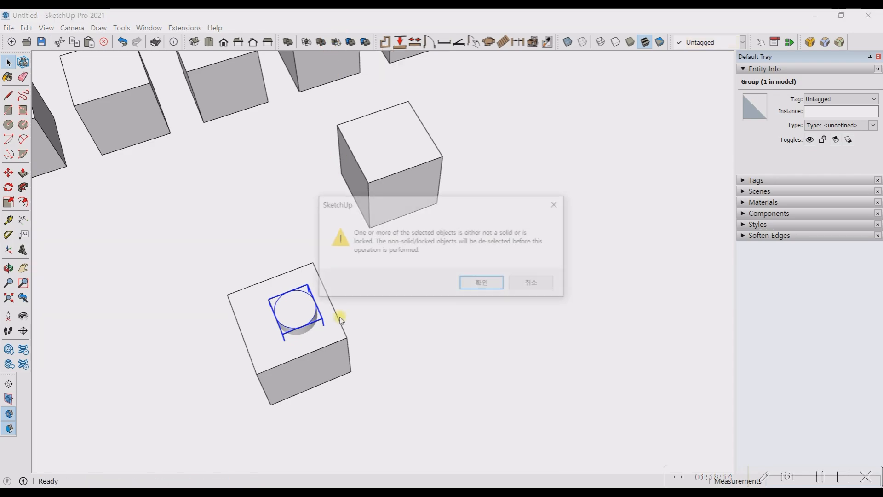
{"action": "left_click", "coordinate": [483, 283]}
{"action": "key", "text": "space"}
Check the group type of the narrowed cylinder.
{"action": "left_click", "coordinate": [308, 308]}
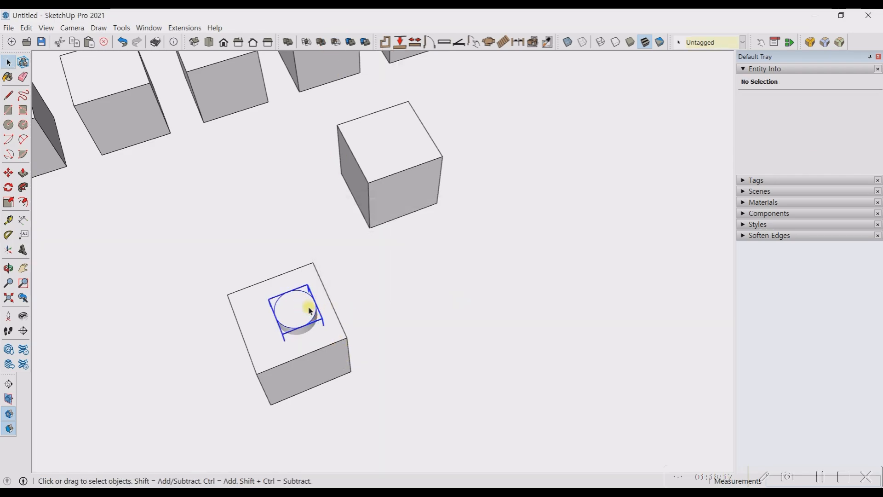
{"action": "right_click", "coordinate": [308, 310]}
{"action": "key", "text": "Escape"}
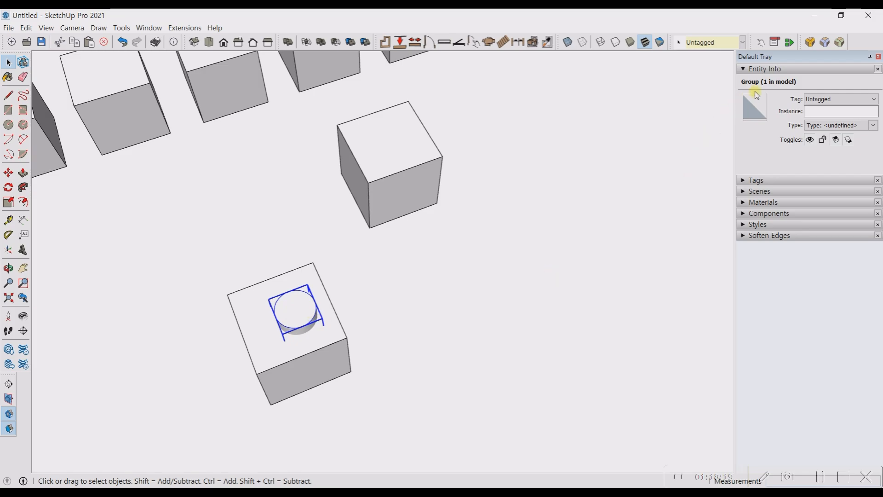
{"action": "left_click", "coordinate": [305, 317]}
Open the cylinder group for editing and examine its underside for missing faces.
{"action": "double_click", "coordinate": [303, 317]}
{"action": "scroll", "coordinate": [298, 363], "scroll_direction": "up", "scroll_amount": 2}
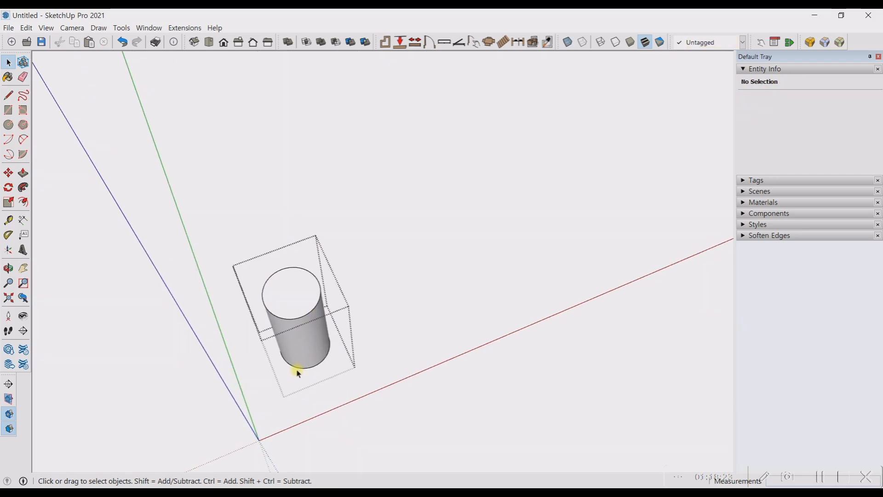
{"action": "scroll", "coordinate": [303, 381], "scroll_direction": "up", "scroll_amount": 8}
{"action": "middle_click_drag", "start_coordinate": [314, 359], "coordinate": [282, 211]}
{"action": "scroll", "coordinate": [288, 338], "scroll_direction": "down", "scroll_amount": 2}
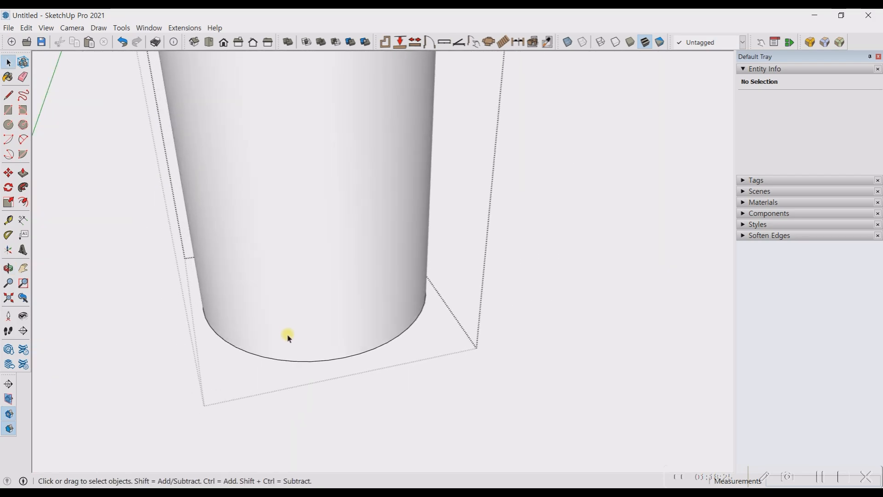
{"action": "middle_click_drag", "start_coordinate": [288, 337], "coordinate": [311, 229]}
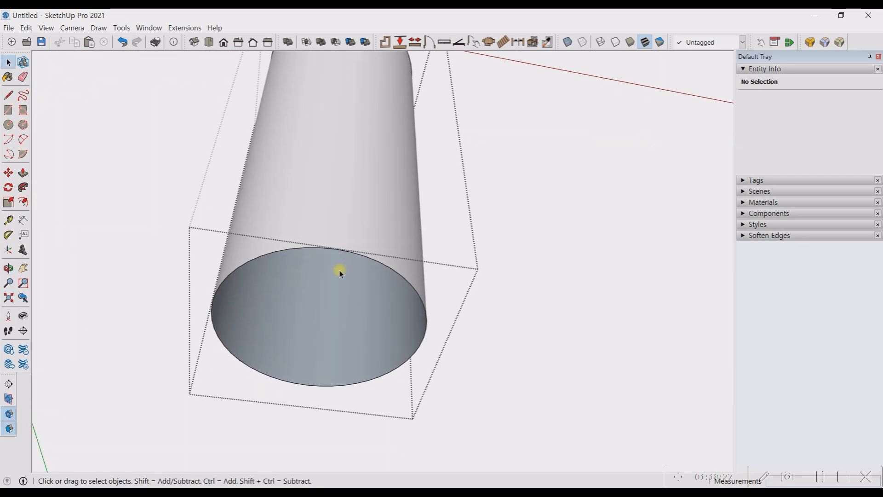
{"action": "middle_click_drag", "start_coordinate": [340, 272], "coordinate": [229, 360]}
{"action": "scroll", "coordinate": [400, 326], "scroll_direction": "up", "scroll_amount": 6}
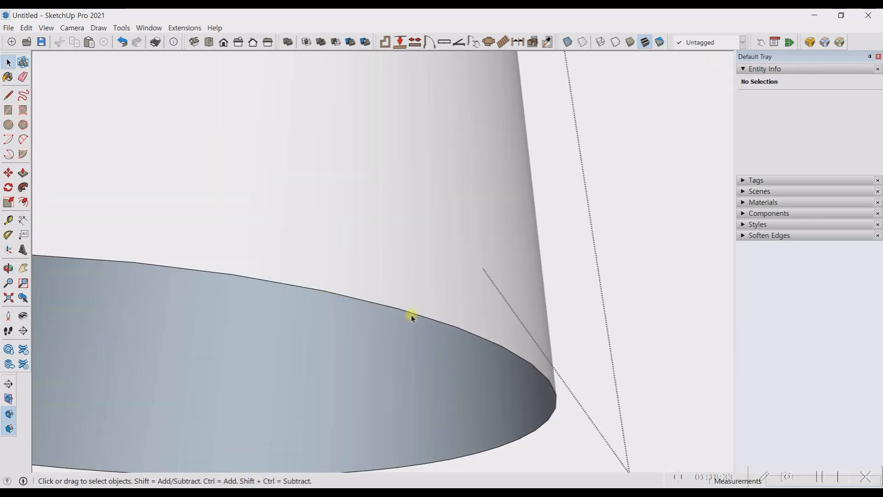
Trace one segment of the cylinder's bottom circle with a line about 29 mm long to form its base face, and close the group.
{"action": "middle_click_drag", "start_coordinate": [412, 317], "coordinate": [368, 486]}
{"action": "key", "text": "l"}
{"action": "scroll", "coordinate": [407, 327], "scroll_direction": "down", "scroll_amount": 5}
{"action": "scroll", "coordinate": [352, 332], "scroll_direction": "up", "scroll_amount": 4}
{"action": "middle_click_drag", "start_coordinate": [354, 327], "coordinate": [374, 296]}
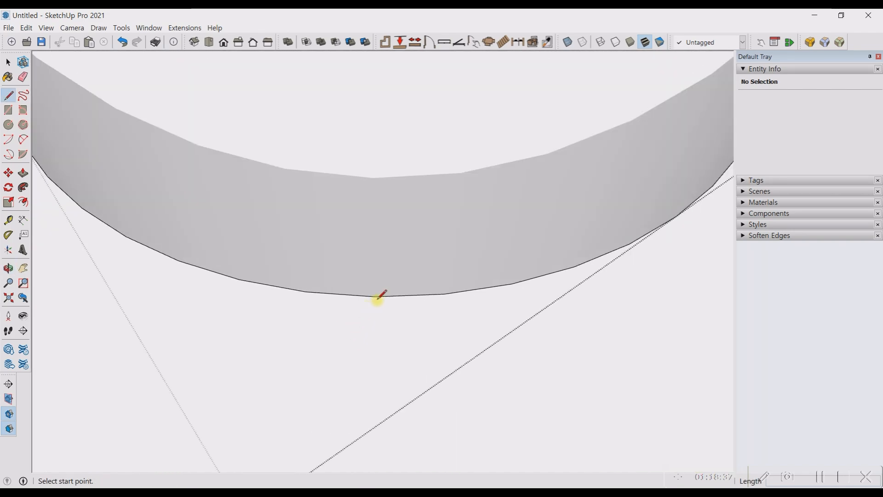
{"action": "left_click", "coordinate": [375, 296]}
{"action": "left_click", "coordinate": [305, 291]}
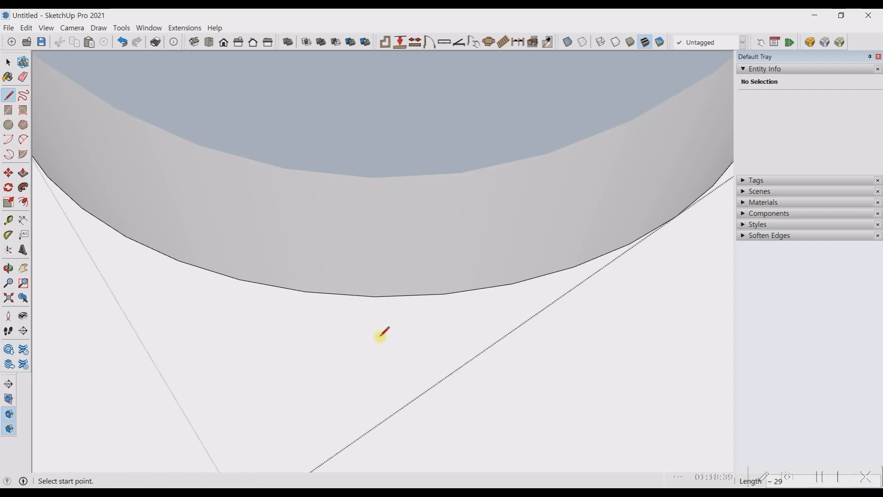
{"action": "scroll", "coordinate": [380, 341], "scroll_direction": "down", "scroll_amount": 5}
{"action": "middle_click_drag", "start_coordinate": [380, 343], "coordinate": [370, 438]}
{"action": "key", "text": "space"}
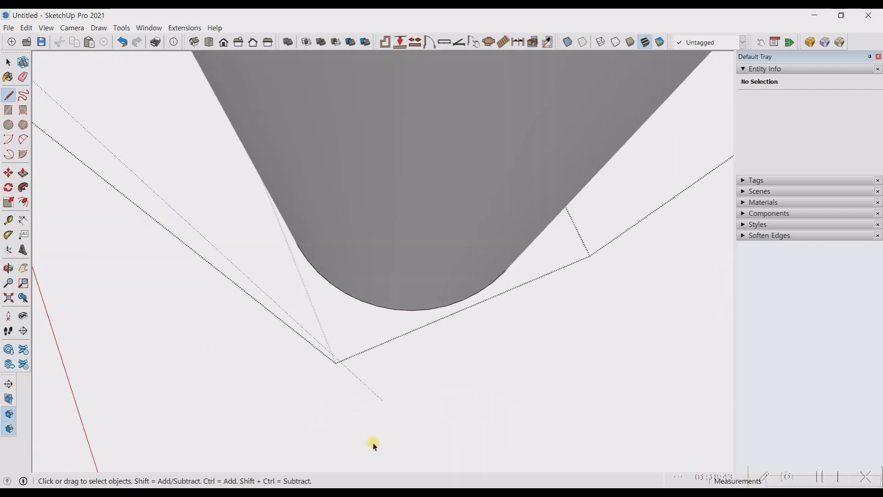
{"action": "left_click", "coordinate": [374, 442]}
Select the repaired cylinder in the front box and check its group type.
{"action": "scroll", "coordinate": [387, 421], "scroll_direction": "down", "scroll_amount": 8}
{"action": "left_click", "coordinate": [402, 350]}
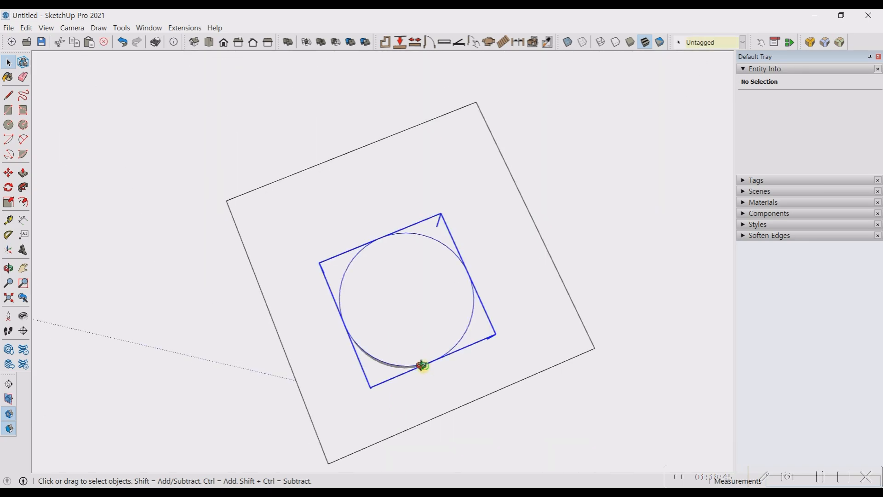
{"action": "middle_click_drag", "start_coordinate": [420, 365], "coordinate": [420, 239]}
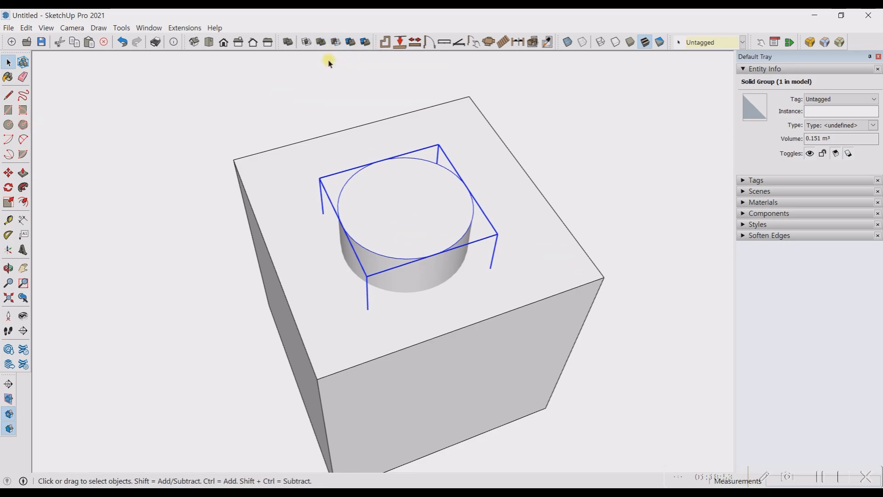
Intersect the cylinder with the front box using the solid tools, and undo the intersection.
{"action": "left_click", "coordinate": [306, 44]}
{"action": "left_click", "coordinate": [555, 281]}
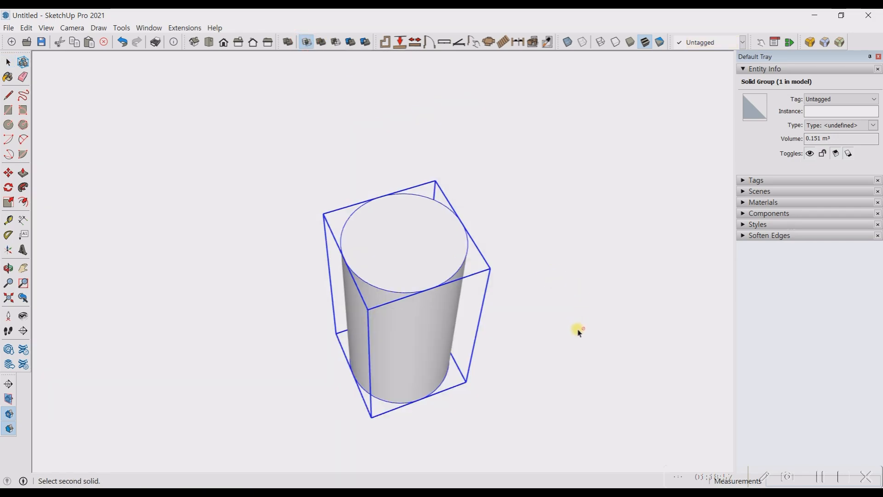
{"action": "key", "text": "ctrl+z"}
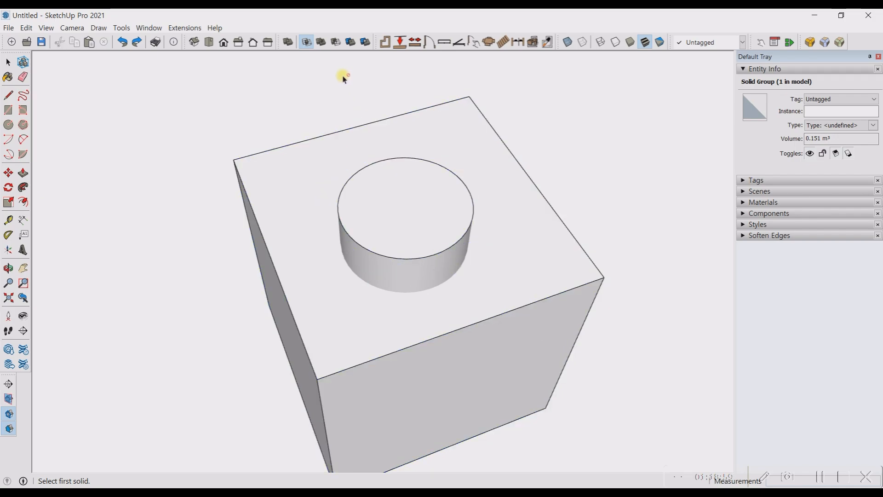
Subtract the cylinder from the front box to cut a round hole through it.
{"action": "key", "text": "space"}
{"action": "left_click", "coordinate": [380, 191]}
{"action": "left_click", "coordinate": [335, 42]}
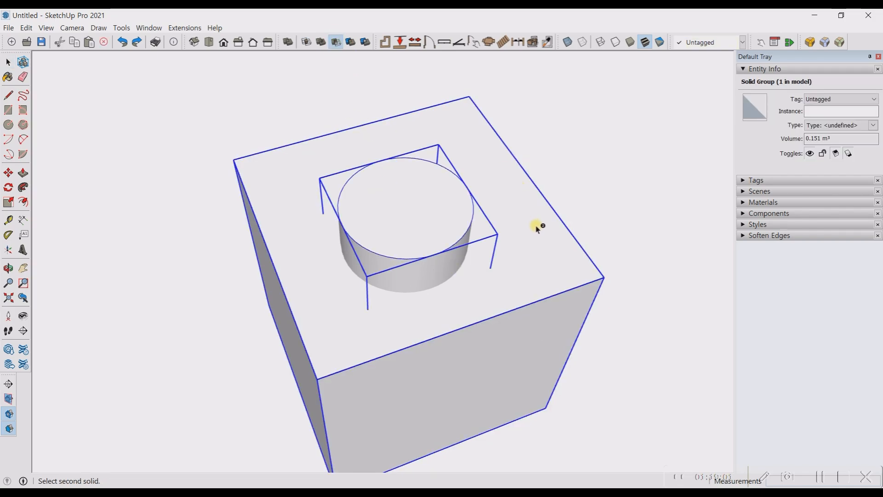
{"action": "left_click", "coordinate": [537, 228]}
{"action": "middle_click_drag", "start_coordinate": [537, 227], "coordinate": [582, 299]}
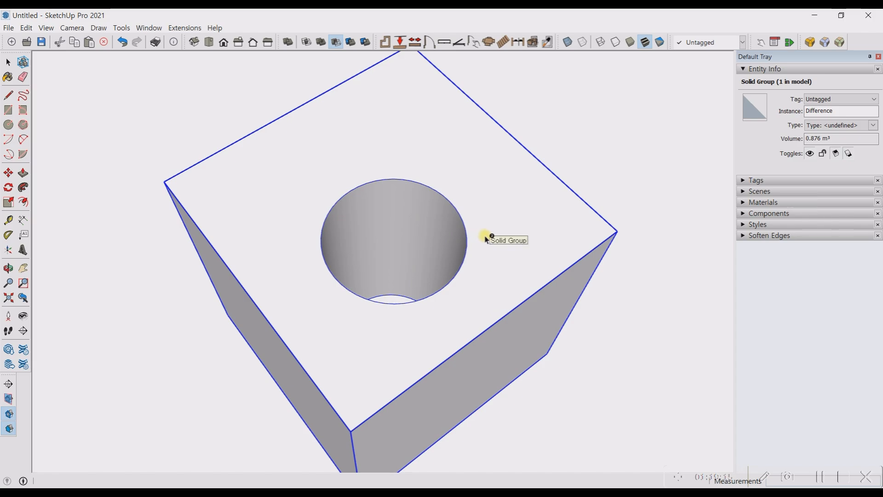
{"action": "scroll", "coordinate": [414, 232], "scroll_direction": "down", "scroll_amount": 3}
{"action": "key", "text": "space"}
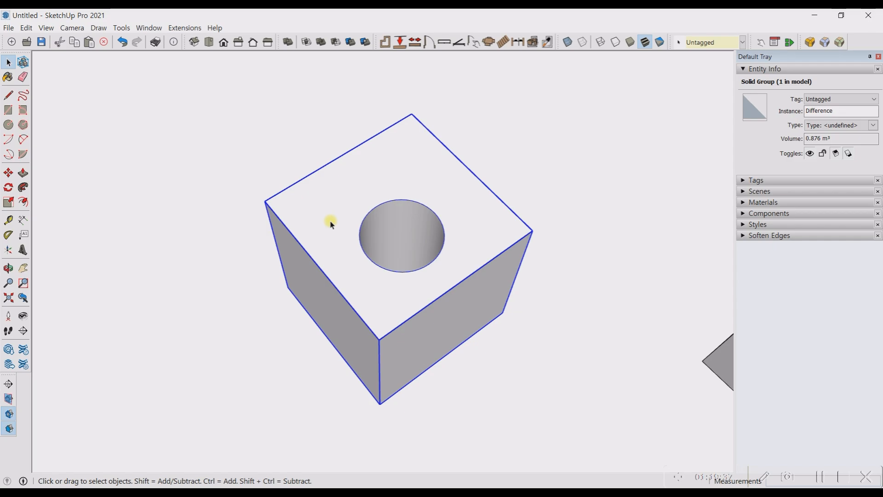
Check the group type of the whole row of boxes.
{"action": "scroll", "coordinate": [194, 349], "scroll_direction": "down", "scroll_amount": 3}
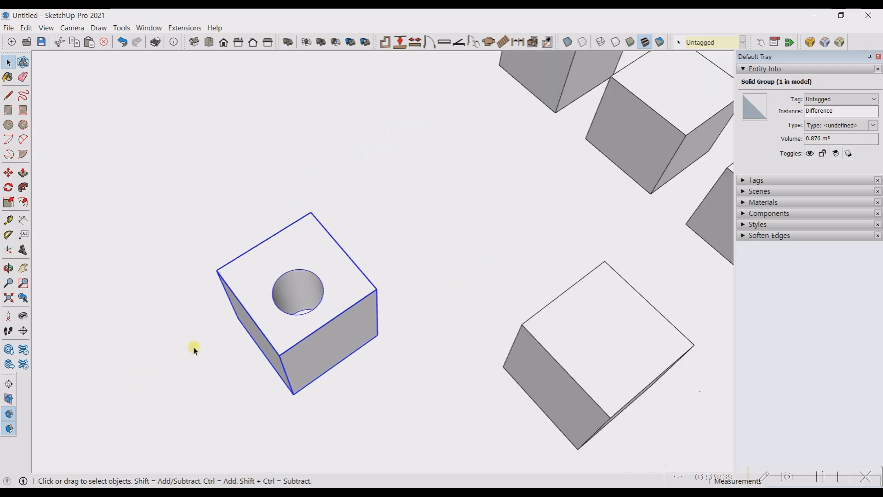
{"action": "left_click", "coordinate": [502, 191]}
{"action": "scroll", "coordinate": [369, 278], "scroll_direction": "down", "scroll_amount": 3}
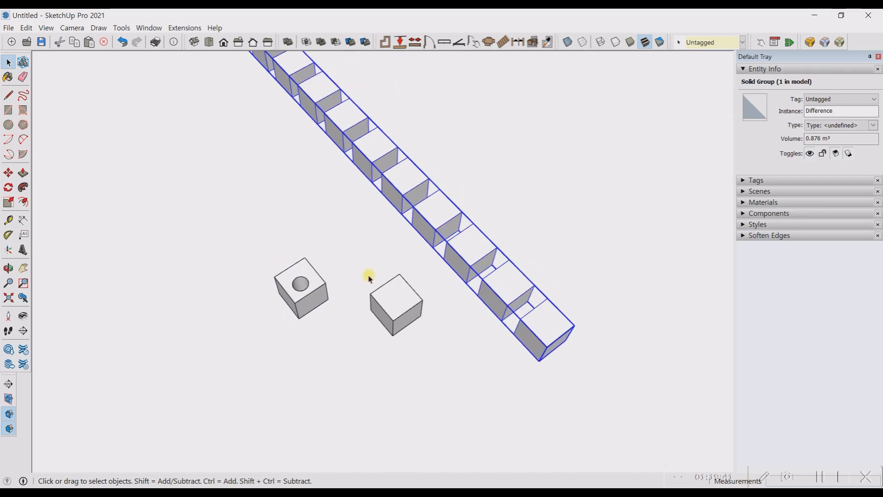
{"action": "middle_click_drag", "start_coordinate": [369, 278], "coordinate": [581, 236]}
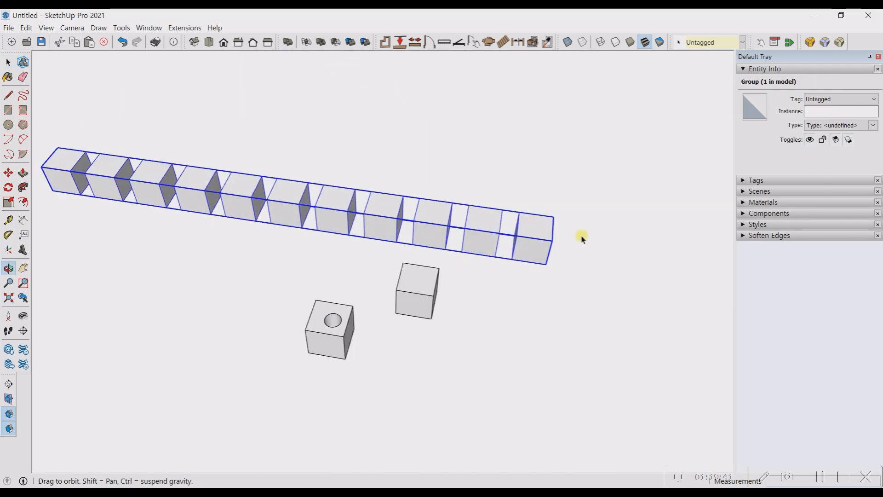
{"action": "scroll", "coordinate": [394, 207], "scroll_direction": "up", "scroll_amount": 3}
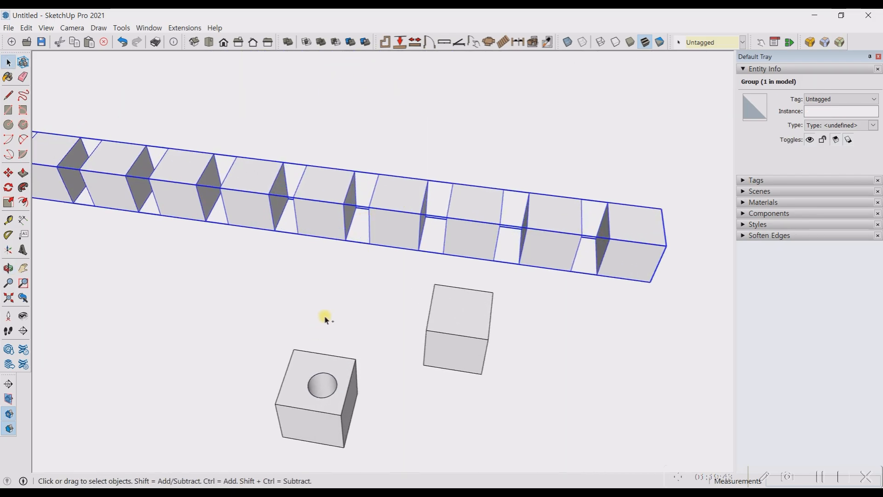
Undo the subtraction and move the cylinder out of the front box to the row of boxes.
{"action": "left_click", "coordinate": [333, 386]}
{"action": "scroll", "coordinate": [334, 407], "scroll_direction": "up", "scroll_amount": 4}
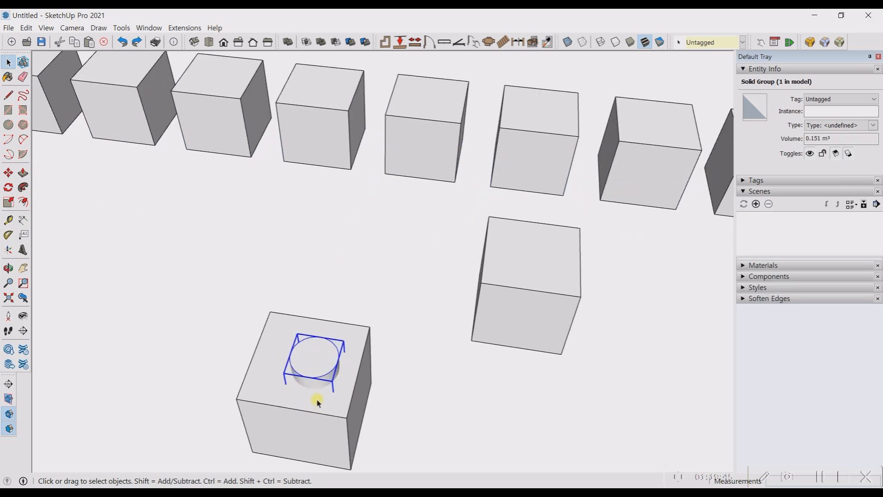
{"action": "key", "text": "m"}
{"action": "left_click", "coordinate": [338, 363]}
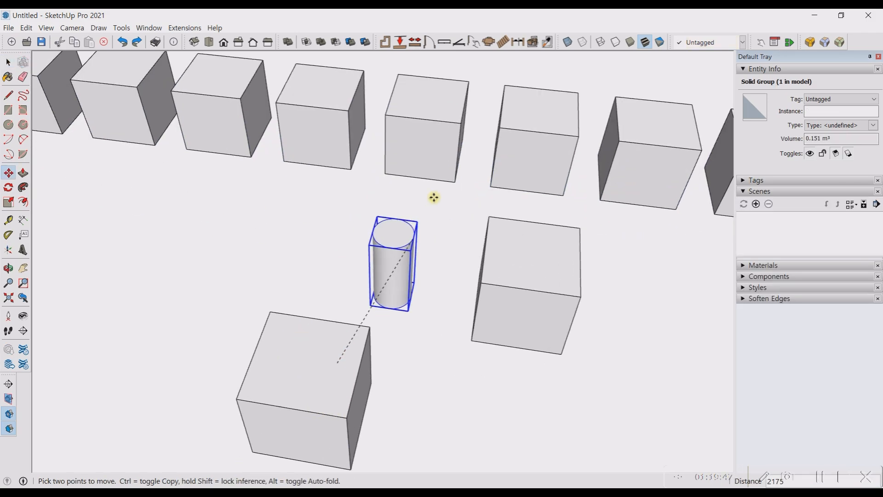
{"action": "left_click", "coordinate": [410, 119]}
Move the cylinder sideways so it partly overlaps the side of one box in the row.
{"action": "middle_click_drag", "start_coordinate": [412, 116], "coordinate": [303, 275]}
{"action": "scroll", "coordinate": [554, 130], "scroll_direction": "up", "scroll_amount": 4}
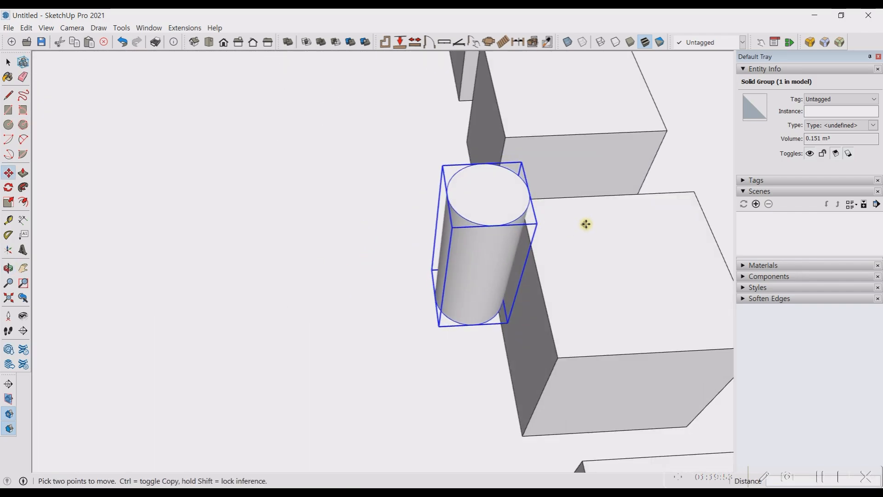
{"action": "scroll", "coordinate": [585, 224], "scroll_direction": "up", "scroll_amount": 3}
{"action": "left_click", "coordinate": [535, 244]}
{"action": "left_click", "coordinate": [591, 236]}
{"action": "scroll", "coordinate": [449, 221], "scroll_direction": "down", "scroll_amount": 4}
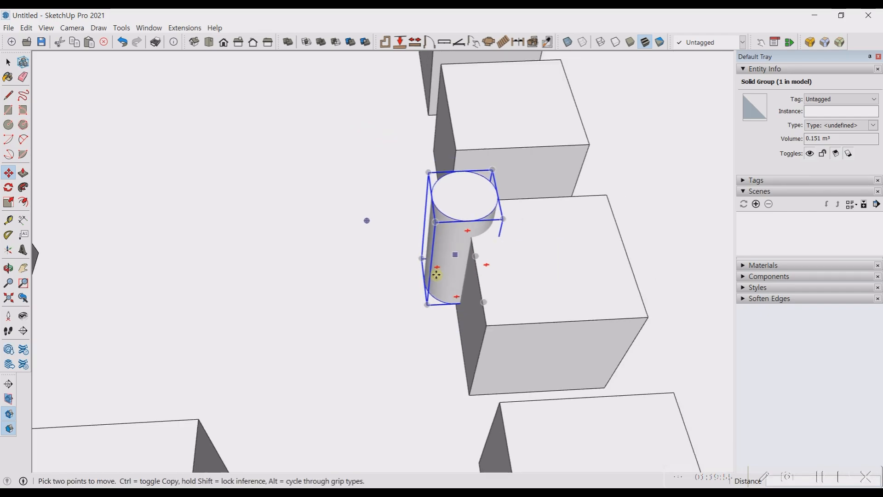
{"action": "middle_click_drag", "start_coordinate": [437, 272], "coordinate": [754, 299]}
{"action": "key", "text": "space"}
{"action": "scroll", "coordinate": [409, 277], "scroll_direction": "down", "scroll_amount": 3}
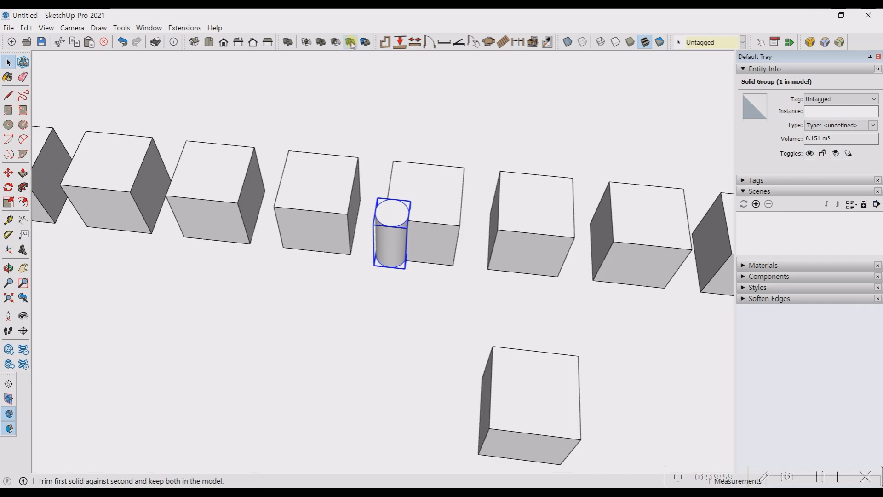
Try to trim the overlapped box in the row with the cylinder.
{"action": "left_click", "coordinate": [405, 214]}
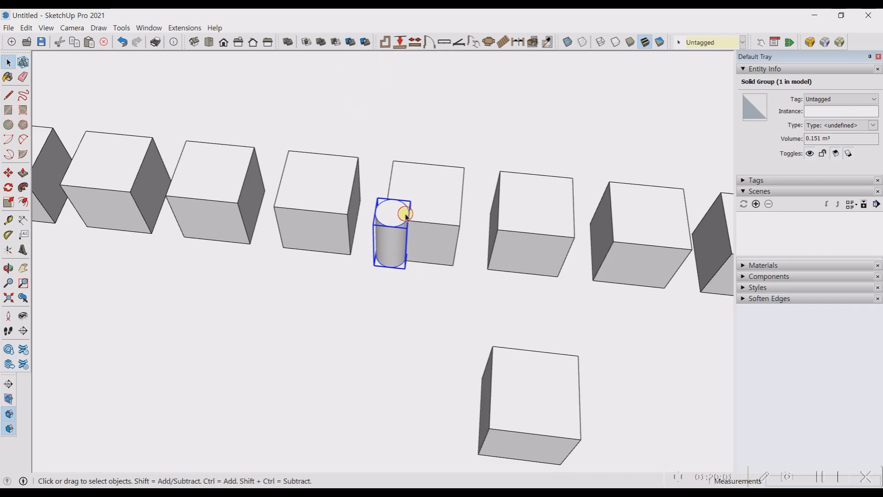
{"action": "left_click", "coordinate": [351, 42]}
{"action": "left_click", "coordinate": [449, 182]}
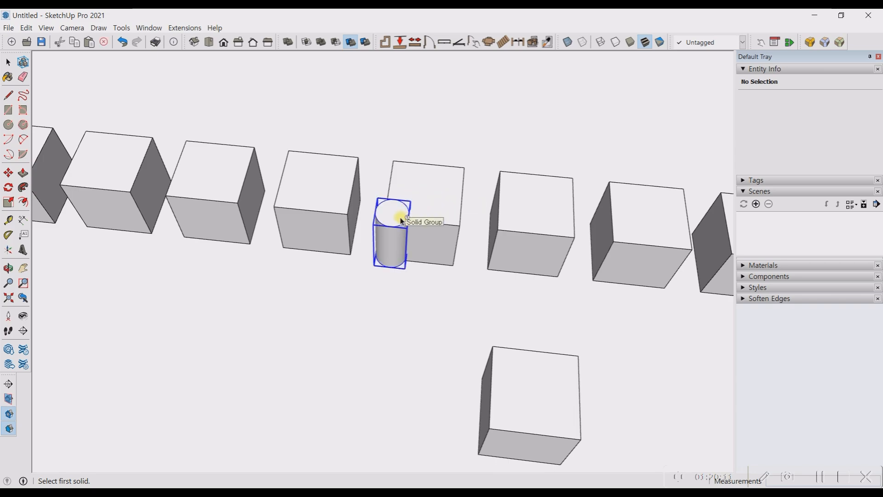
{"action": "scroll", "coordinate": [394, 213], "scroll_direction": "up", "scroll_amount": 3}
{"action": "left_click", "coordinate": [396, 215]}
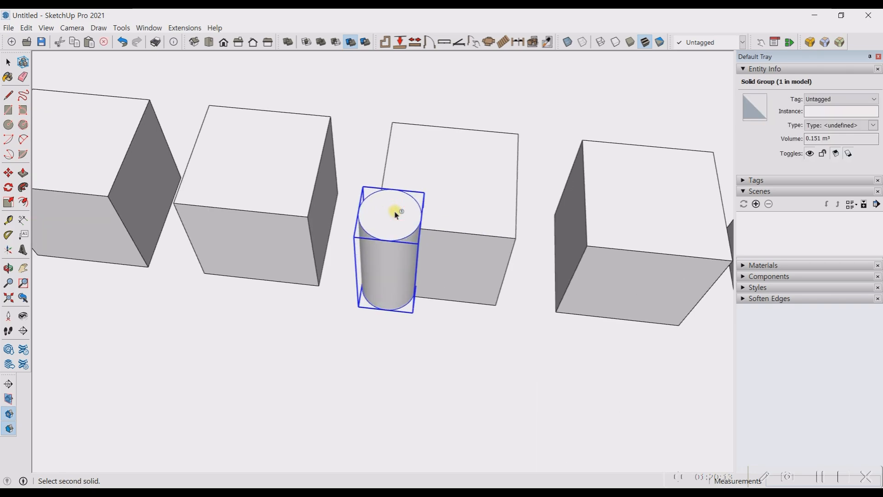
{"action": "left_click", "coordinate": [486, 153]}
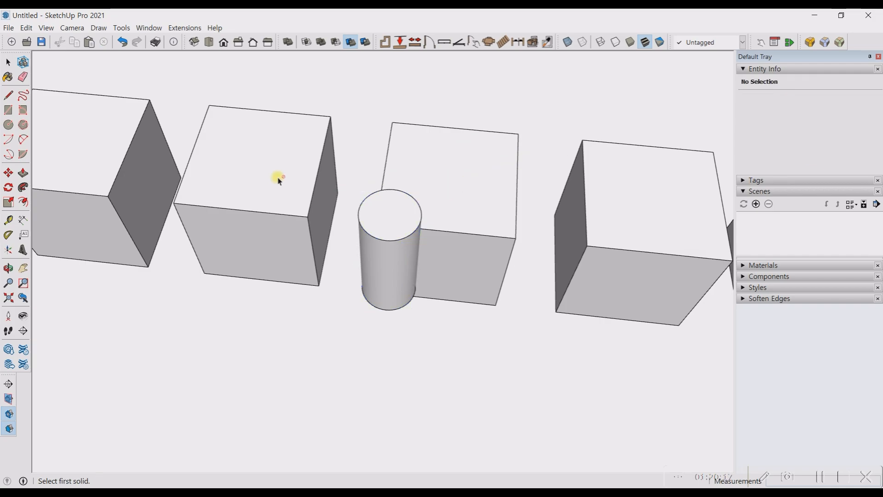
Check the group type of the row of boxes that the cylinder overlaps.
{"action": "scroll", "coordinate": [202, 187], "scroll_direction": "down", "scroll_amount": 2}
{"action": "mouse_move", "coordinate": [427, 212]}
{"action": "middle_mouse_down"}
{"action": "mouse_move", "coordinate": [381, 190]}
{"action": "mouse_move", "coordinate": [387, 184]}
{"action": "mouse_move", "coordinate": [414, 205]}
{"action": "middle_mouse_up"}
{"action": "key", "text": "space"}
{"action": "left_click", "coordinate": [373, 203]}
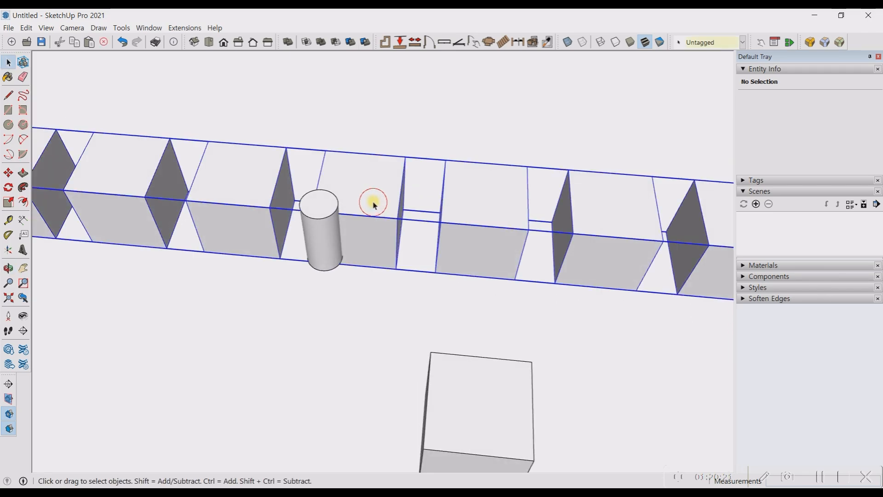
{"action": "scroll", "coordinate": [360, 206], "scroll_direction": "up", "scroll_amount": 3}
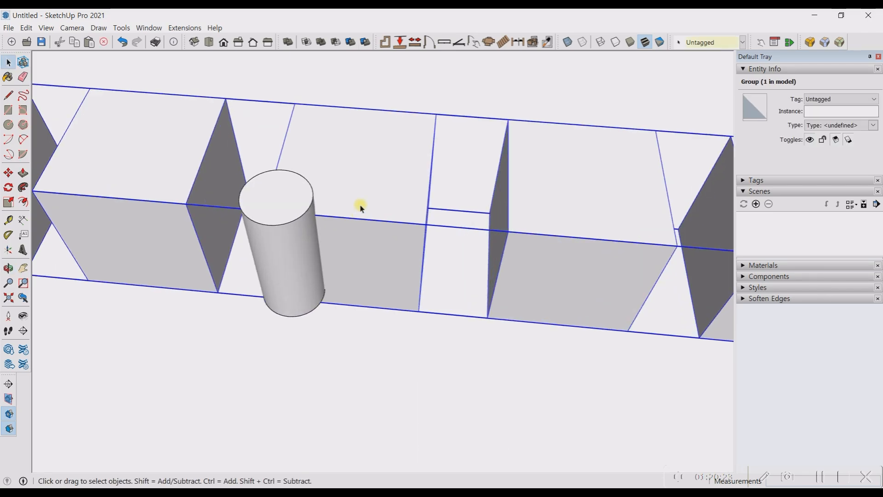
Cut the cylinder, open the group of the row of boxes and paste the cylinder in place inside it.
{"action": "left_click", "coordinate": [252, 203]}
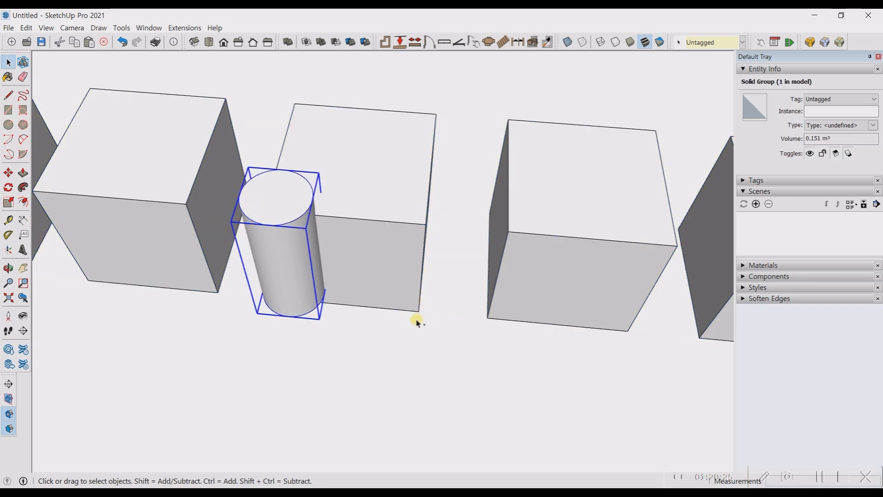
{"action": "key", "text": "Delete"}
{"action": "double_click", "coordinate": [353, 202]}
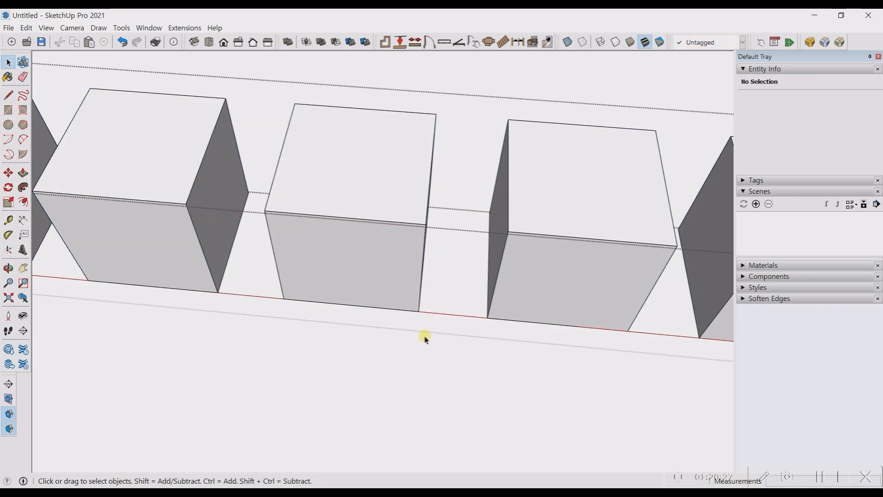
{"action": "key", "text": "ctrl+z"}
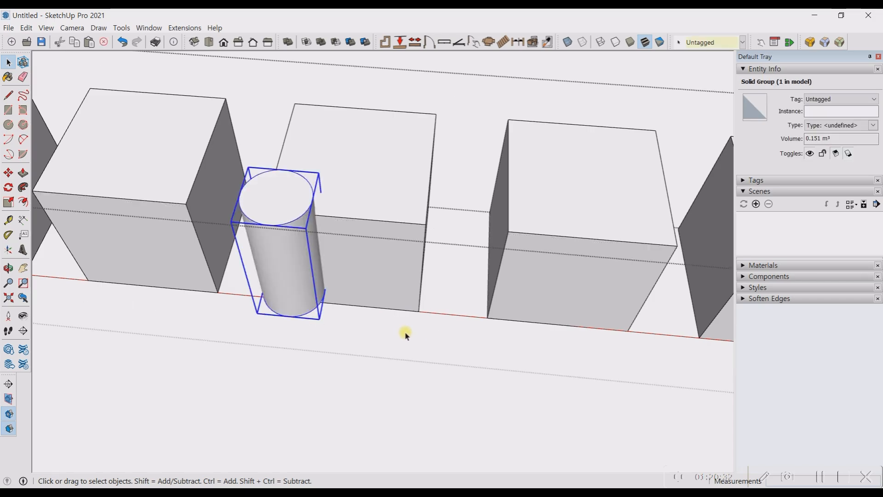
Check that the overlapped box is a solid group and subtract the cylinder from it inside the row's group.
{"action": "left_click", "coordinate": [387, 203]}
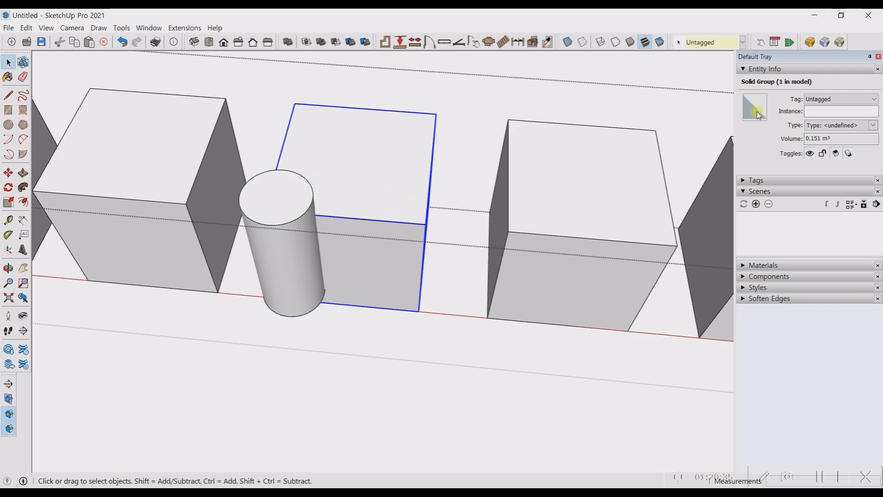
{"action": "left_click", "coordinate": [282, 221]}
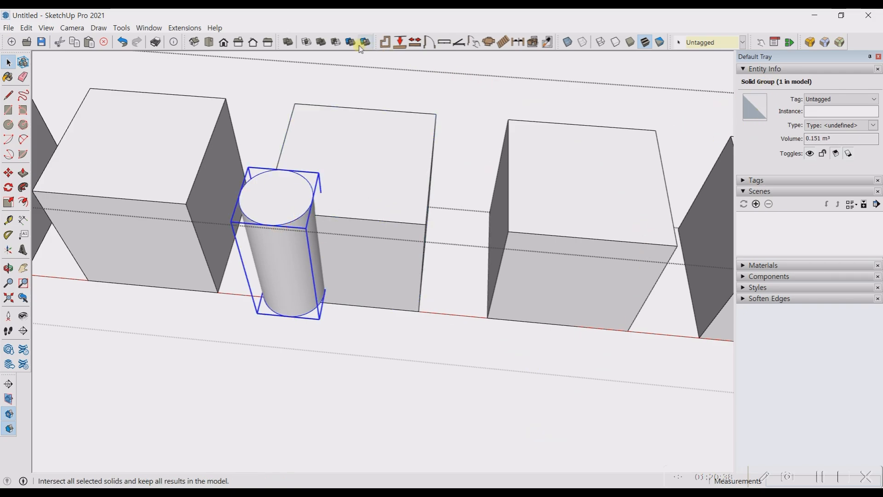
{"action": "left_click", "coordinate": [336, 42]}
{"action": "left_click", "coordinate": [389, 152]}
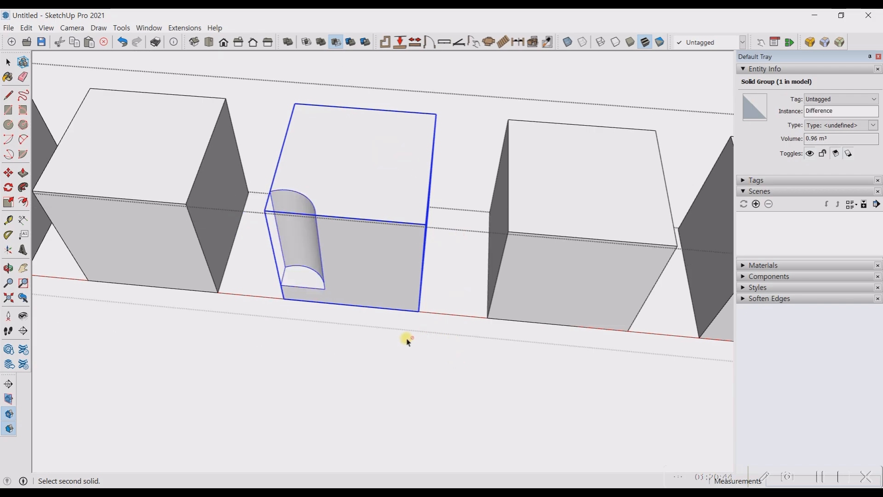
Close the row's group and examine the whole row of boxes as one group, including the box with the rounded notch.
{"action": "scroll", "coordinate": [321, 242], "scroll_direction": "down", "scroll_amount": 5}
{"action": "middle_click_drag", "start_coordinate": [387, 274], "coordinate": [410, 250]}
{"action": "left_click", "coordinate": [400, 150]}
{"action": "left_click", "coordinate": [362, 225]}
{"action": "scroll", "coordinate": [448, 228], "scroll_direction": "down", "scroll_amount": 2}
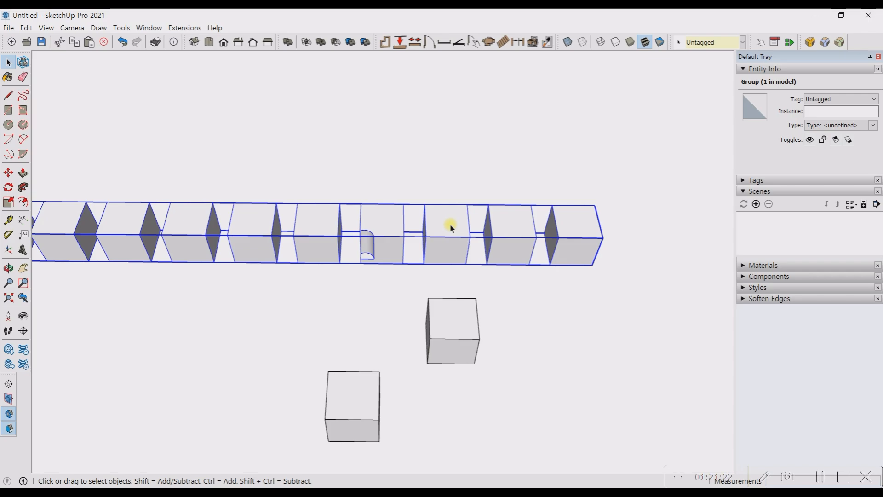
{"action": "scroll", "coordinate": [448, 227], "scroll_direction": "down", "scroll_amount": 3}
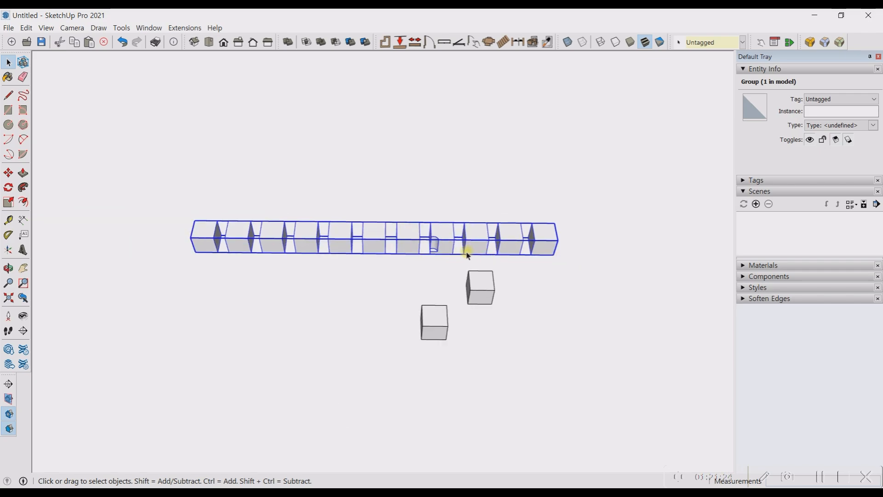
{"action": "scroll", "coordinate": [422, 239], "scroll_direction": "up", "scroll_amount": 5}
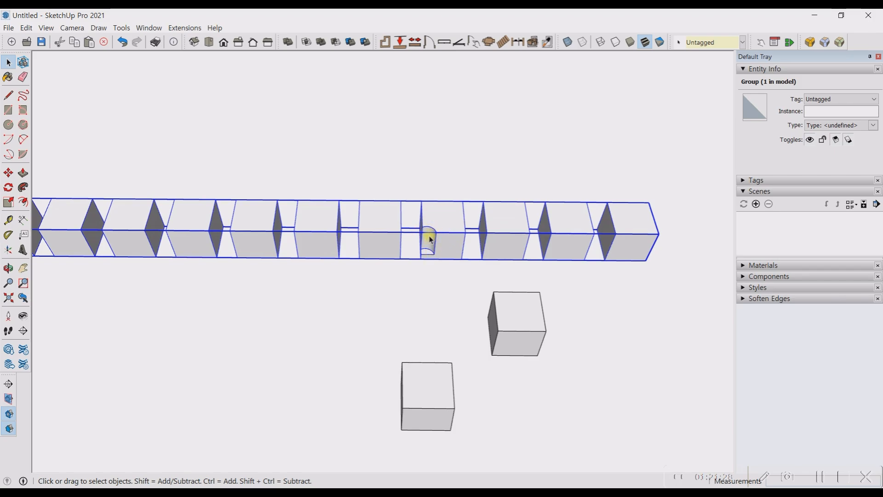
{"action": "scroll", "coordinate": [431, 240], "scroll_direction": "down", "scroll_amount": 2}
{"action": "middle_click_drag", "start_coordinate": [358, 255], "coordinate": [341, 316]}
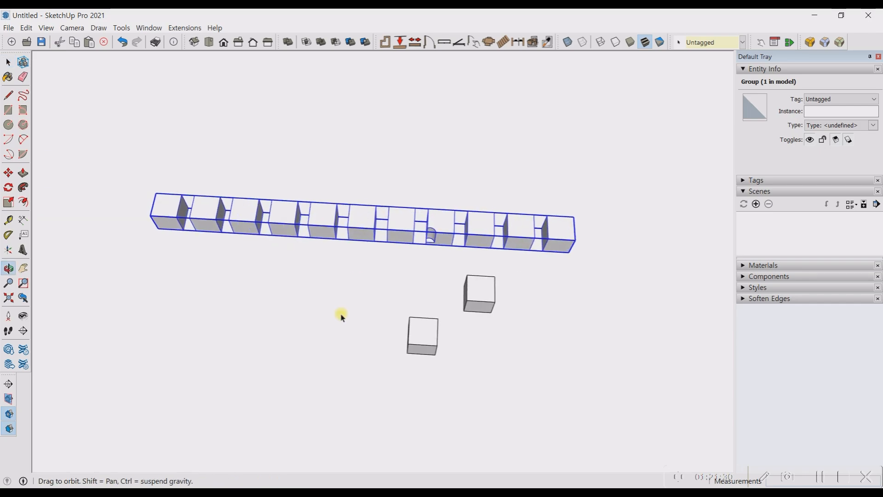
{"action": "scroll", "coordinate": [365, 242], "scroll_direction": "up", "scroll_amount": 2}
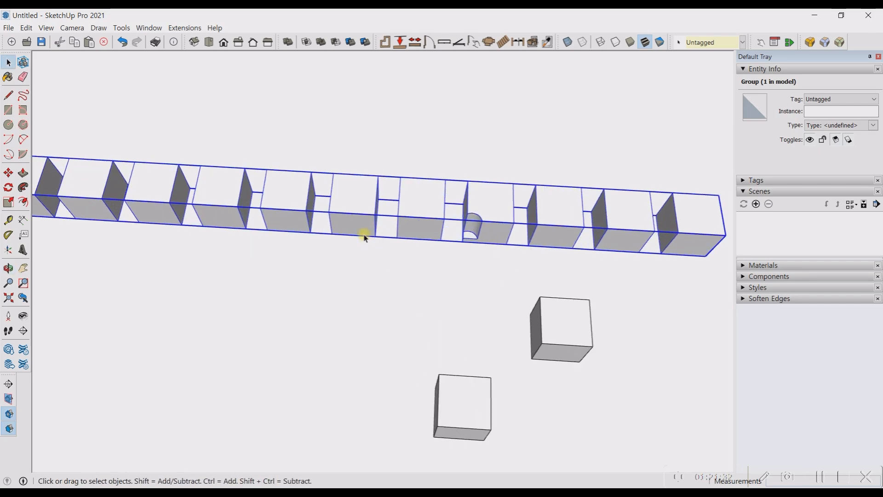
{"action": "left_click", "coordinate": [327, 209]}
{"action": "scroll", "coordinate": [338, 231], "scroll_direction": "down", "scroll_amount": 2}
{"action": "left_click", "coordinate": [365, 222]}
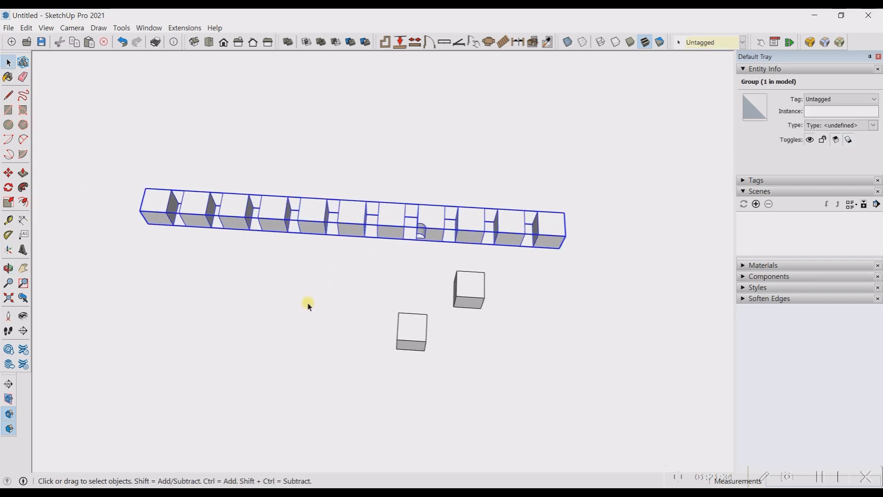
Draw a square of about 2356 x 2356 mm in front of the row and push/pull it up into a tall box.
{"action": "key", "text": "d"}
{"action": "key", "text": "r"}
{"action": "left_click", "coordinate": [301, 284]}
{"action": "left_click", "coordinate": [362, 348]}
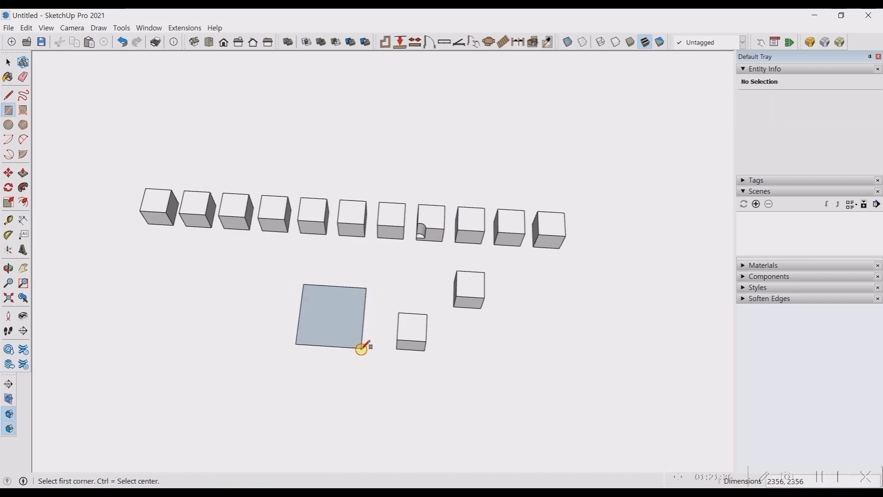
{"action": "key", "text": "o"}
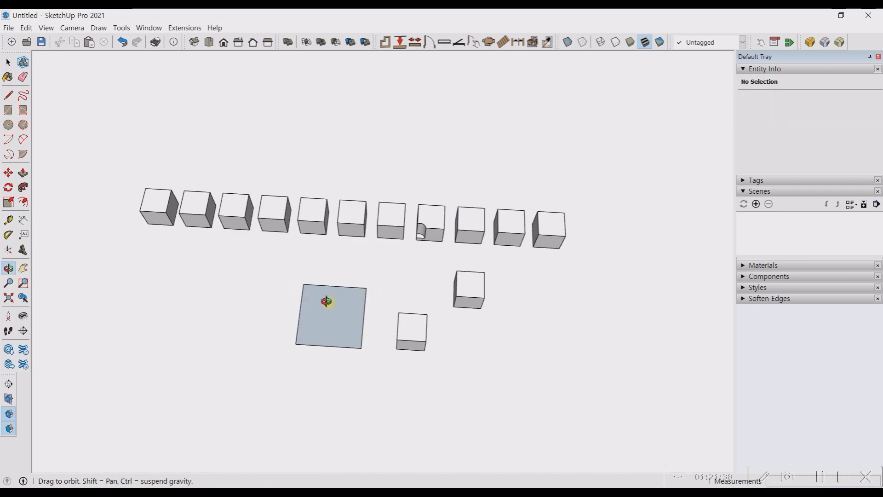
{"action": "key", "text": "p"}
{"action": "left_click_drag", "start_coordinate": [329, 299], "coordinate": [325, 256]}
{"action": "key", "text": "space"}
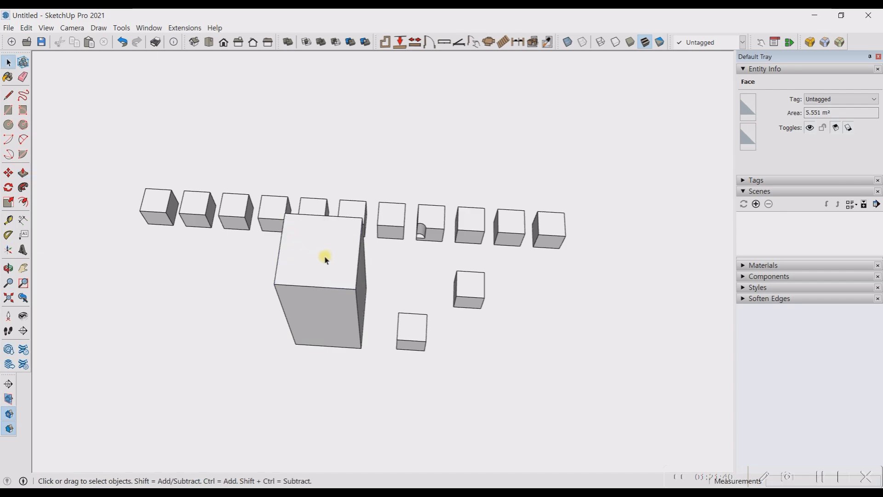
Make the tall box a group and group it together with the row of boxes.
{"action": "left_click", "coordinate": [325, 258]}
{"action": "key", "text": "g"}
{"action": "scroll", "coordinate": [362, 318], "scroll_direction": "down", "scroll_amount": 3}
{"action": "middle_click_drag", "start_coordinate": [361, 318], "coordinate": [123, 288]}
{"action": "scroll", "coordinate": [388, 259], "scroll_direction": "up", "scroll_amount": 3}
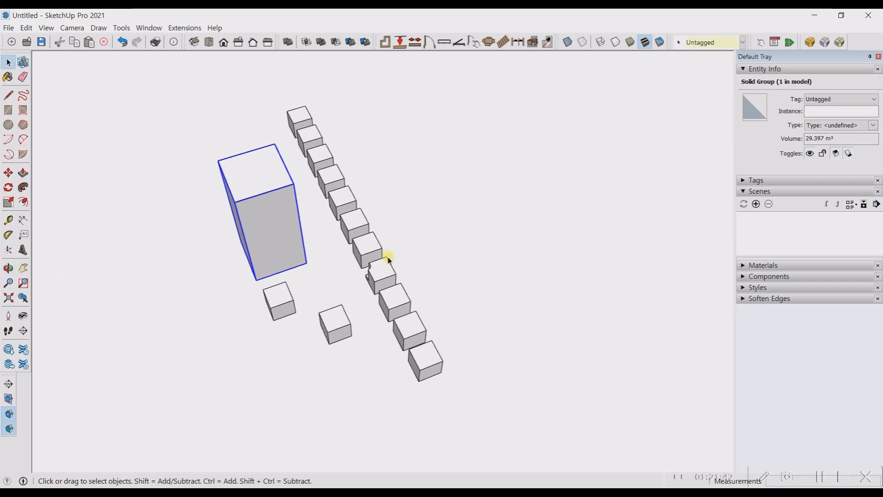
{"action": "left_click", "coordinate": [358, 248], "text": "ctrl"}
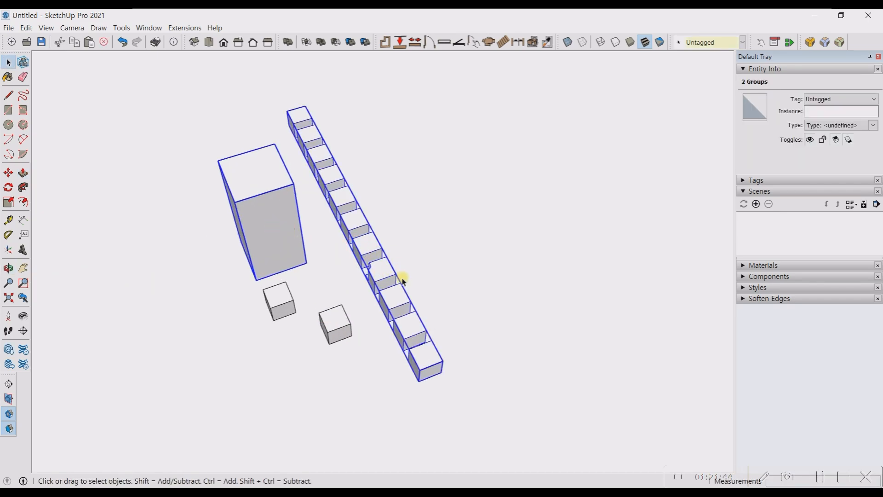
{"action": "key", "text": "g"}
{"action": "left_click", "coordinate": [262, 317]}
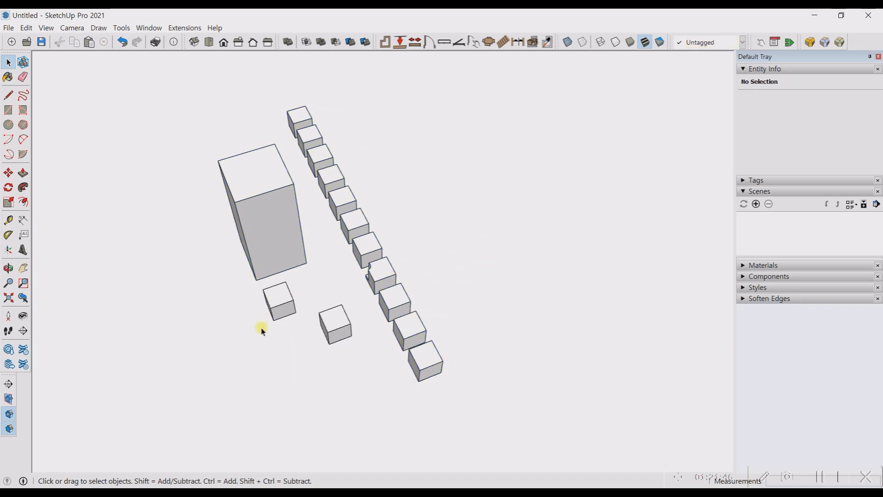
Open the combined group and the nested row group to examine the group levels, and close them again.
{"action": "middle_click_drag", "start_coordinate": [262, 328], "coordinate": [398, 312]}
{"action": "scroll", "coordinate": [249, 273], "scroll_direction": "up", "scroll_amount": 4}
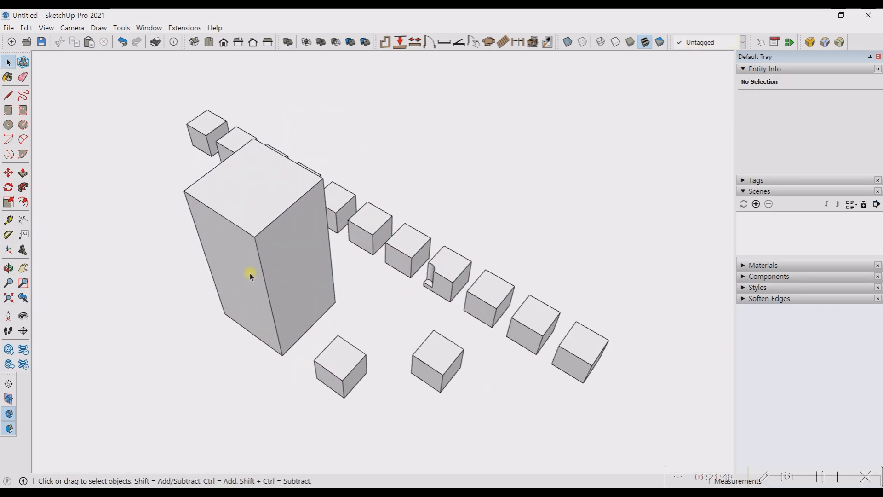
{"action": "double_click", "coordinate": [279, 245]}
{"action": "scroll", "coordinate": [344, 308], "scroll_direction": "down", "scroll_amount": 4}
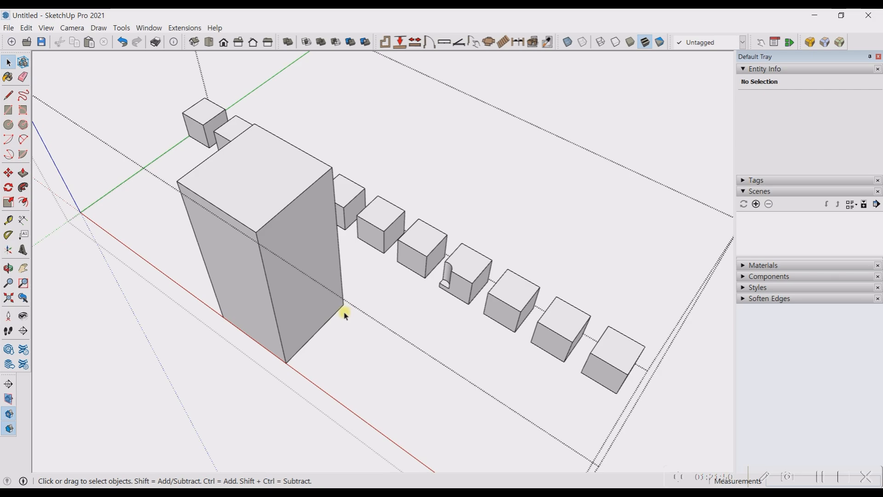
{"action": "scroll", "coordinate": [344, 311], "scroll_direction": "down", "scroll_amount": 2}
{"action": "scroll", "coordinate": [453, 309], "scroll_direction": "up", "scroll_amount": 6}
{"action": "scroll", "coordinate": [411, 273], "scroll_direction": "down", "scroll_amount": 3}
{"action": "scroll", "coordinate": [394, 262], "scroll_direction": "up", "scroll_amount": 5}
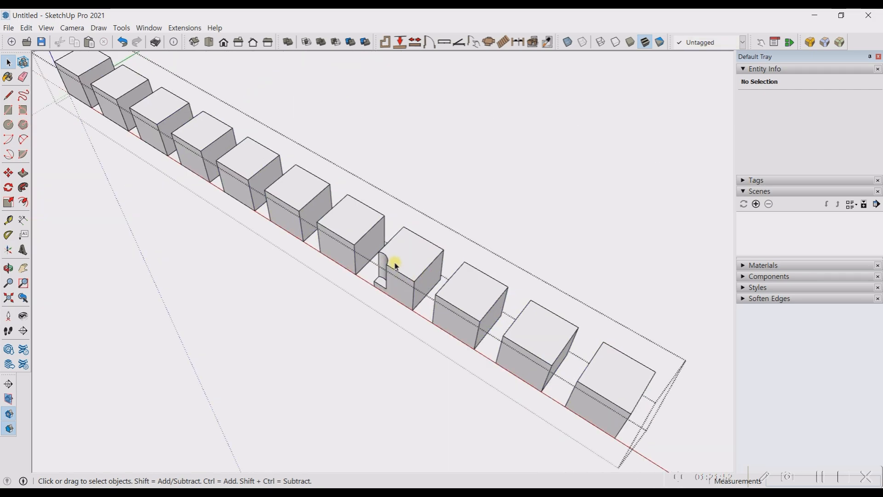
{"action": "scroll", "coordinate": [394, 266], "scroll_direction": "down", "scroll_amount": 6}
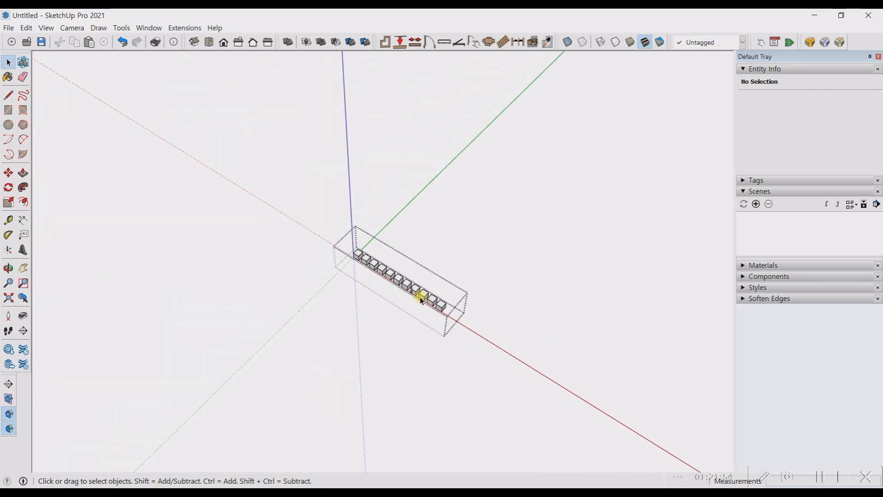
{"action": "left_click", "coordinate": [470, 304]}
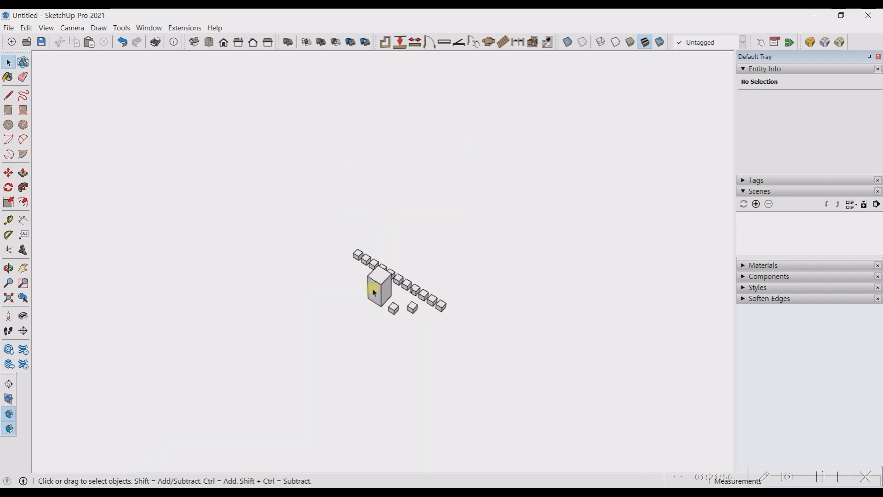
{"action": "middle_click_drag", "start_coordinate": [351, 320], "coordinate": [504, 361]}
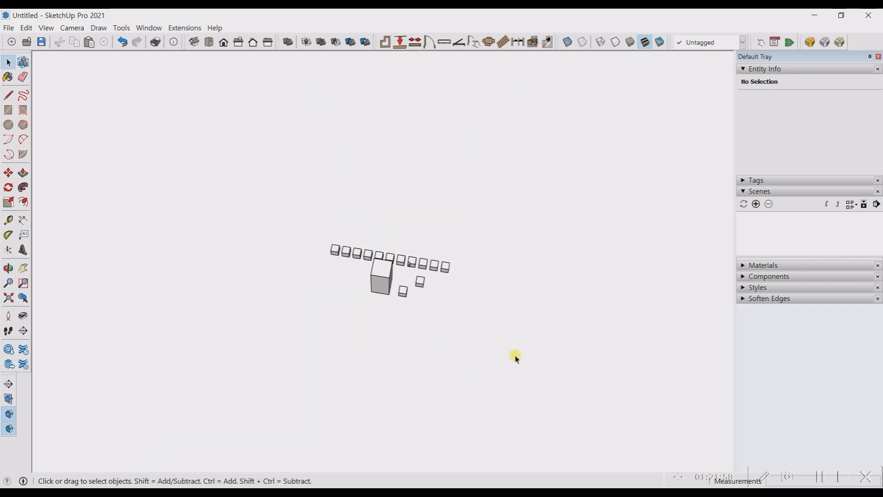